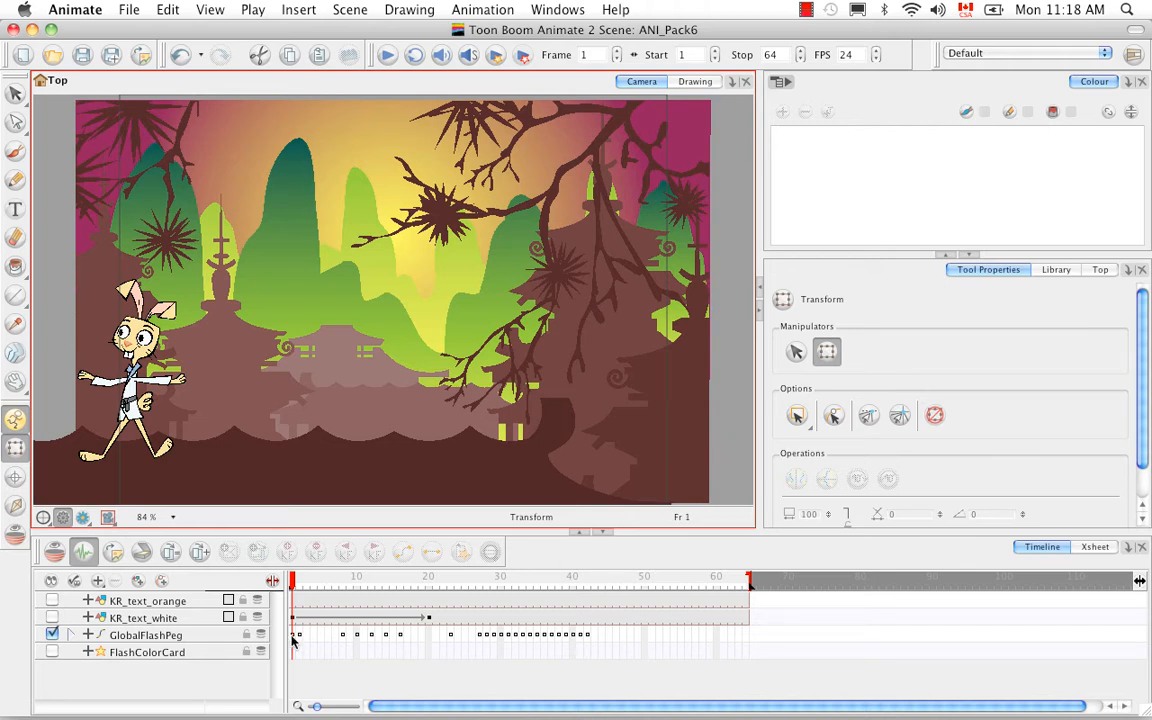
Add a Blending effect layer to the timeline
left_click(99, 584)
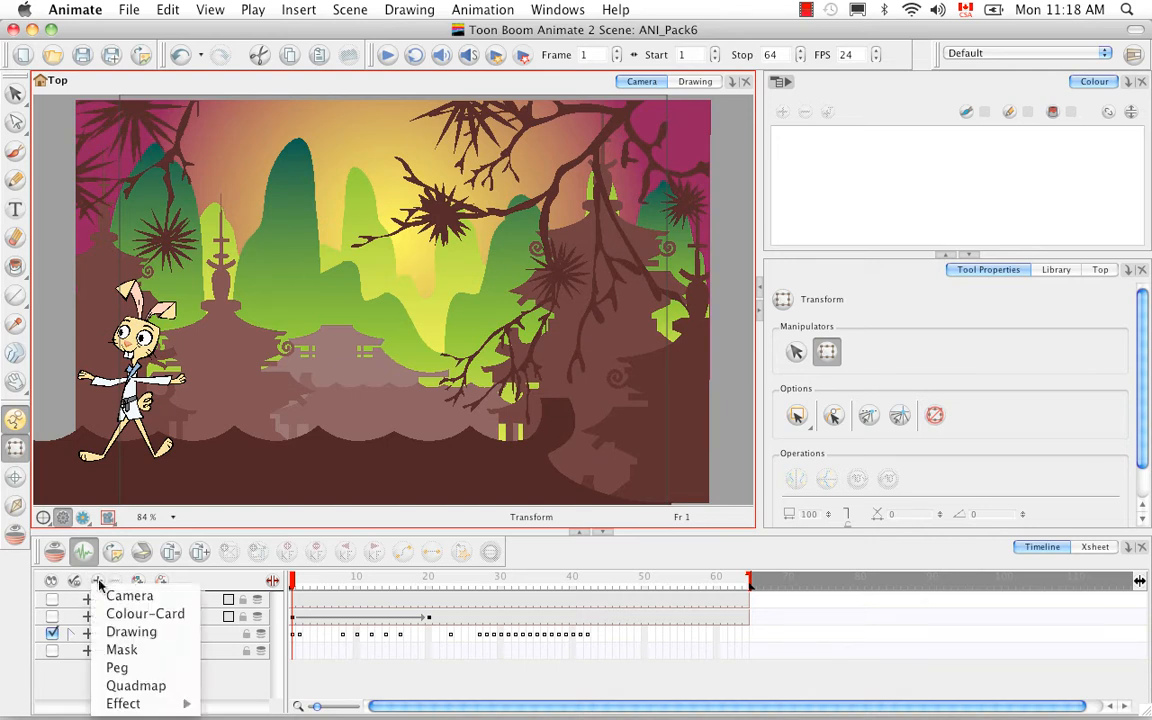
mouse_move(159, 705)
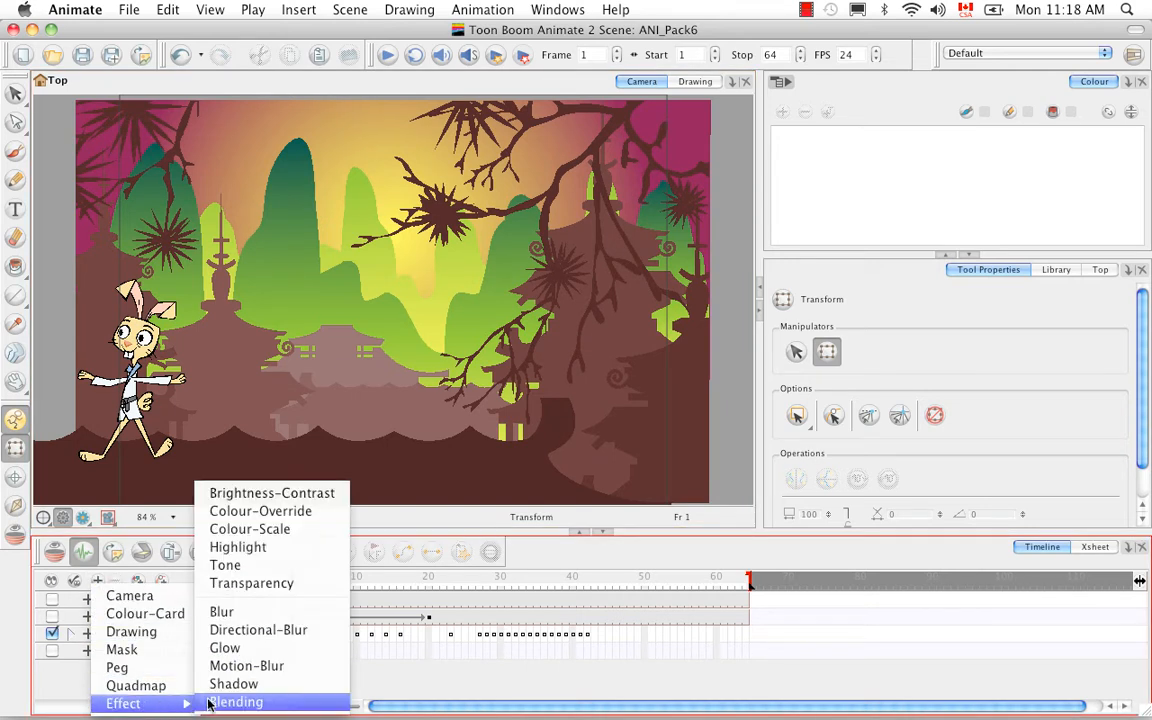
left_click(296, 707)
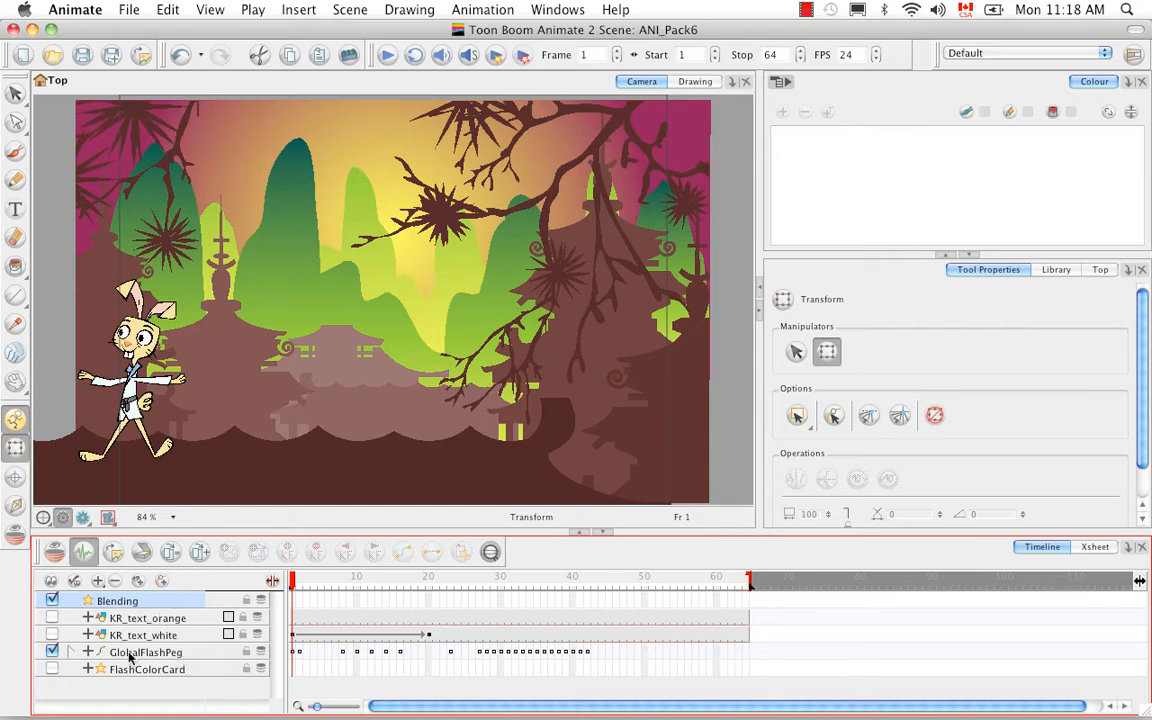
Enable the KR_text_white layer and parent it to the Blending effect layer, checking the nesting
left_click(52, 635)
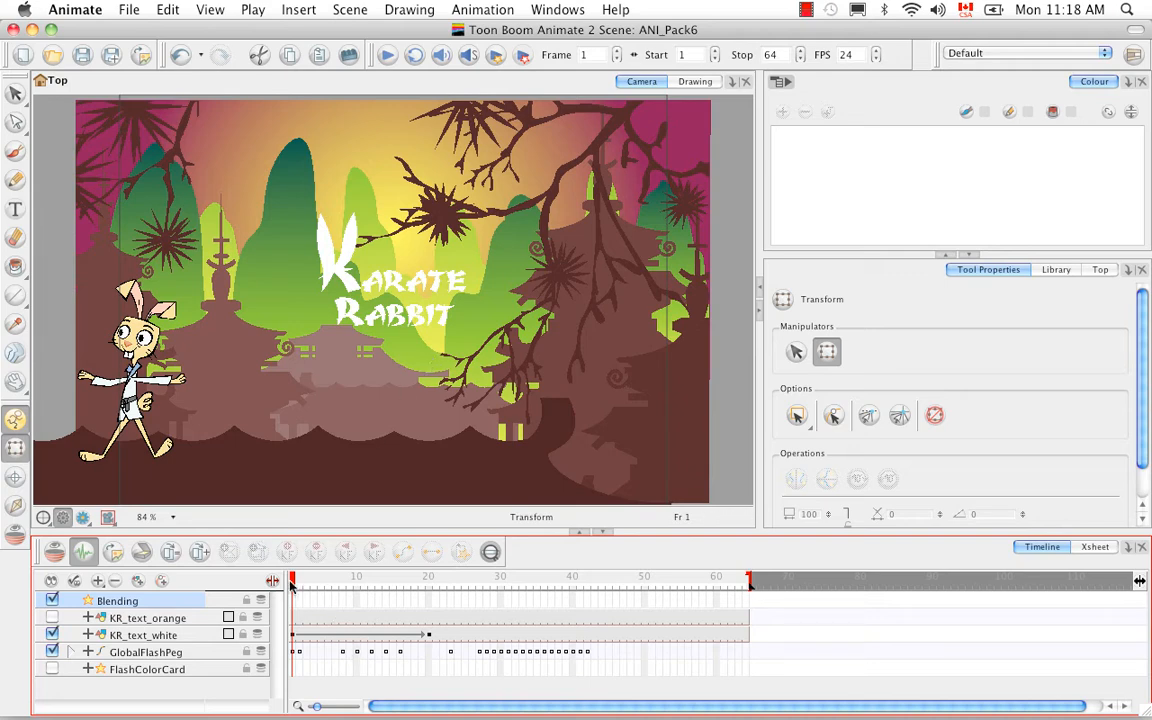
mouse_move(292, 586)
left_mouse_down()
mouse_move(632, 598)
mouse_move(386, 597)
mouse_move(313, 612)
mouse_move(292, 600)
left_mouse_up()
left_click(143, 635)
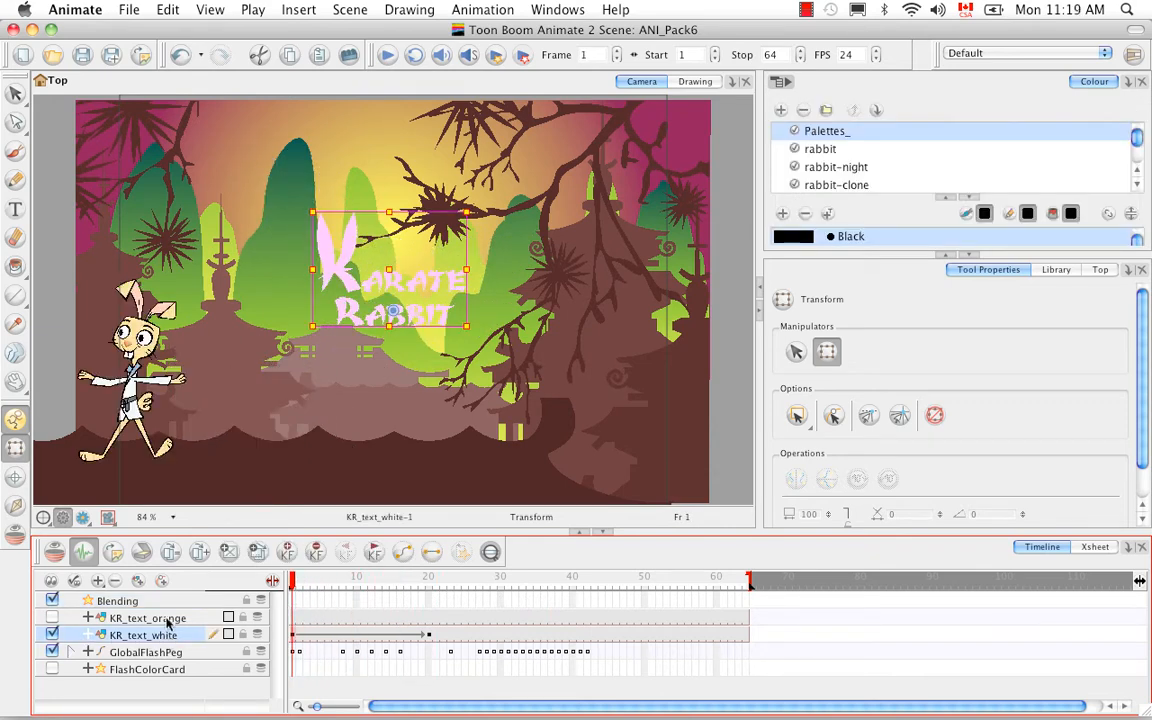
left_click_drag(165, 603, 166, 605)
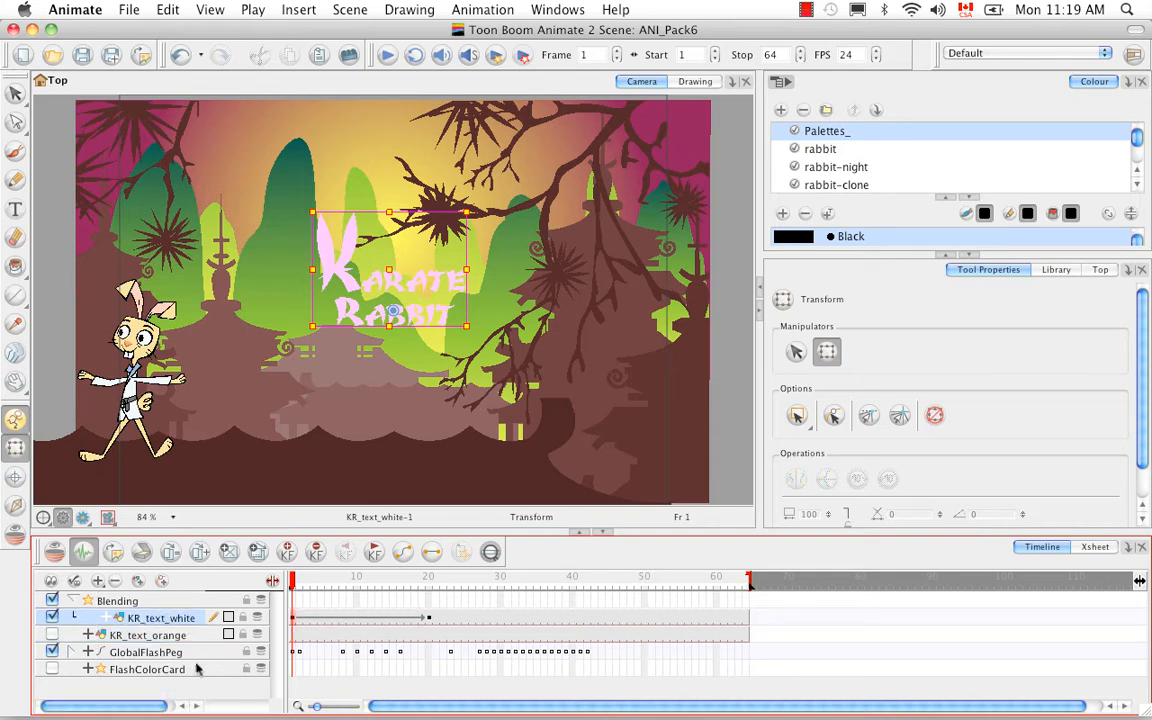
left_click(69, 600)
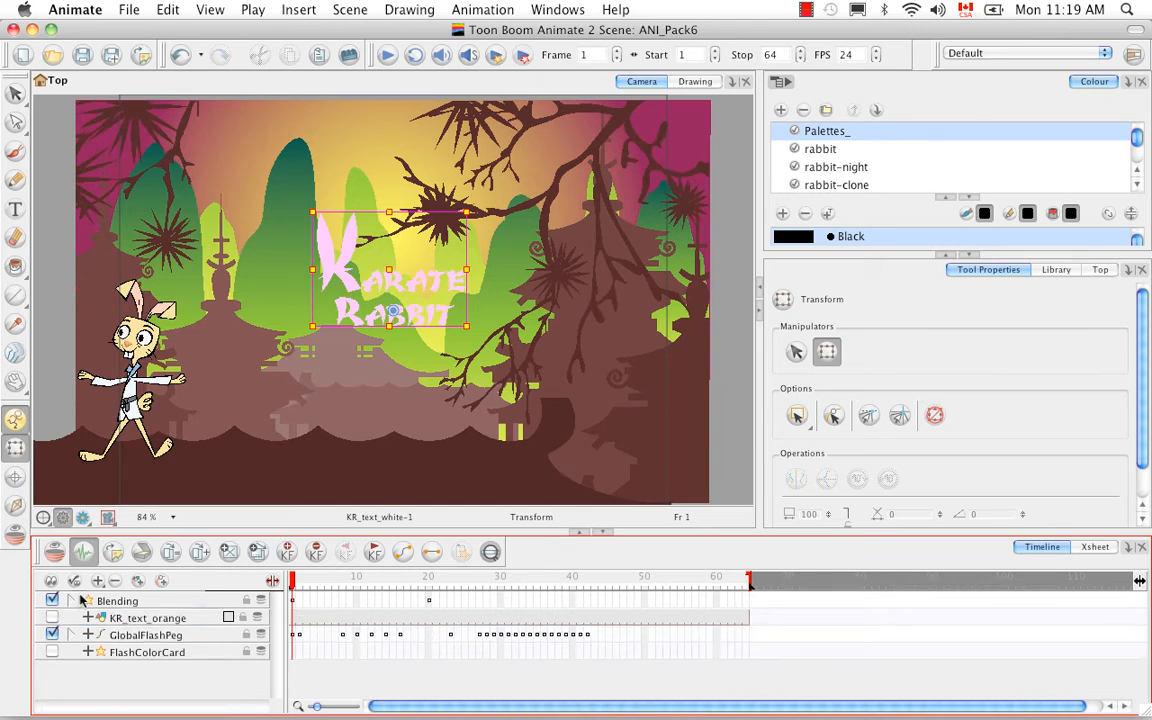
left_click(70, 600)
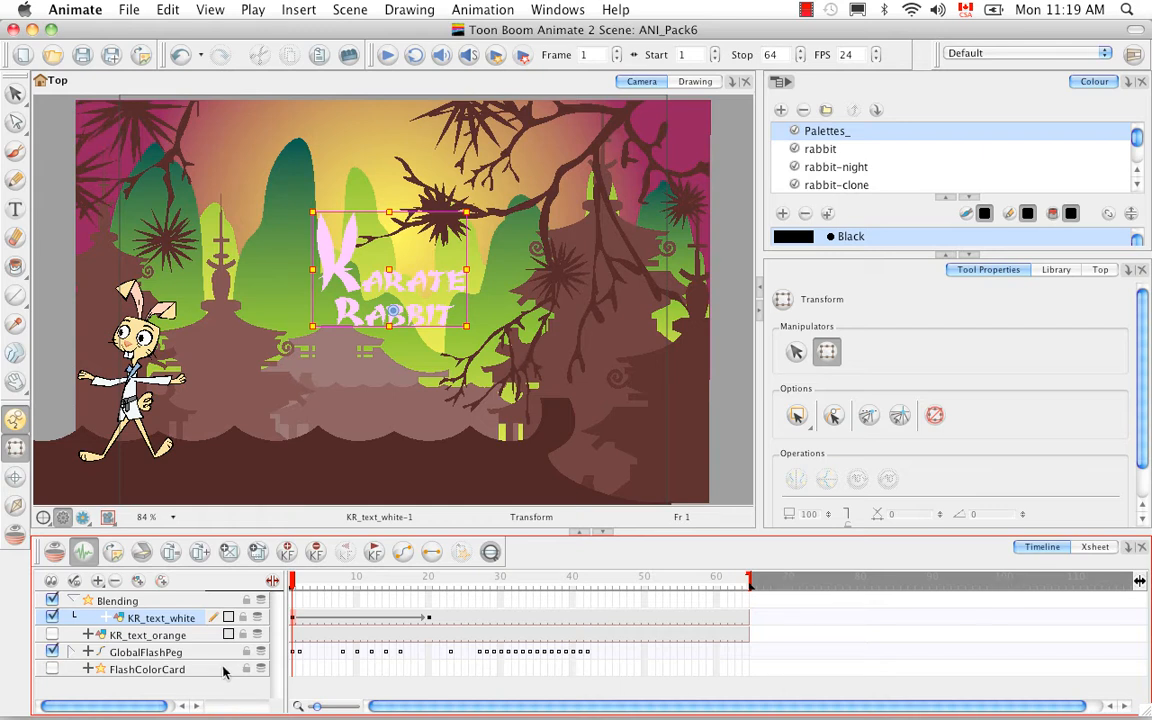
Open the Blending layer's properties and switch the camera to Render View, keeping the properties clear of the artwork
left_click(160, 600)
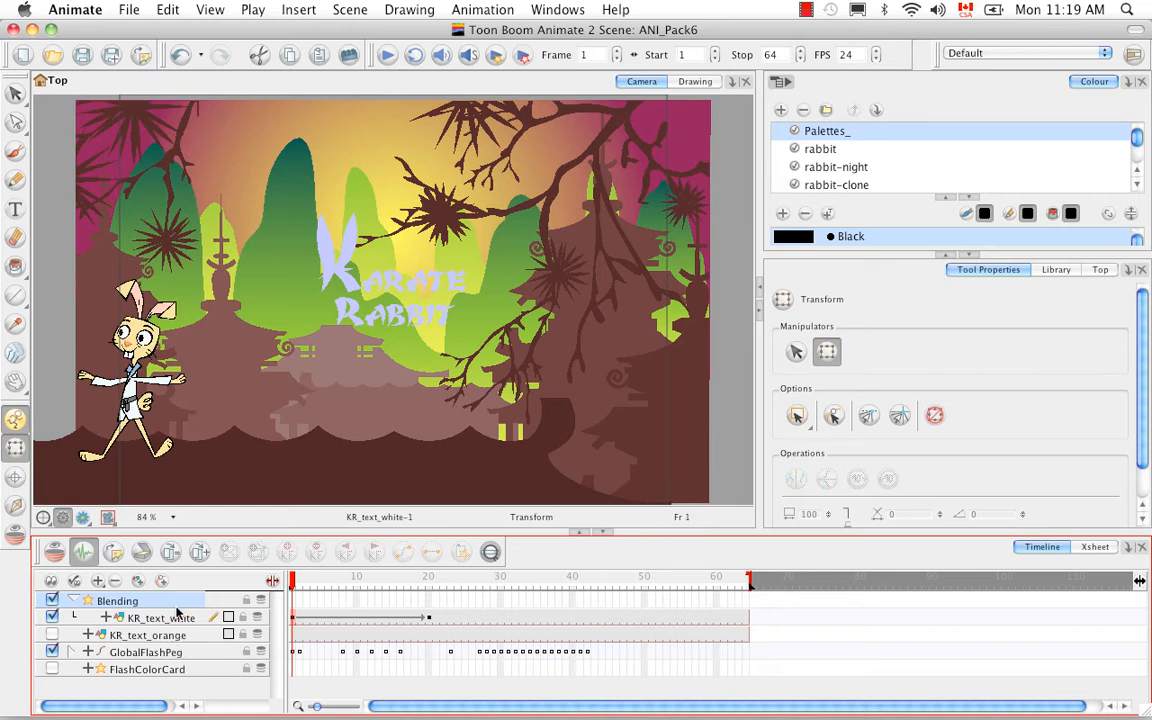
double_click(176, 606)
left_click_drag(454, 213, 597, 268)
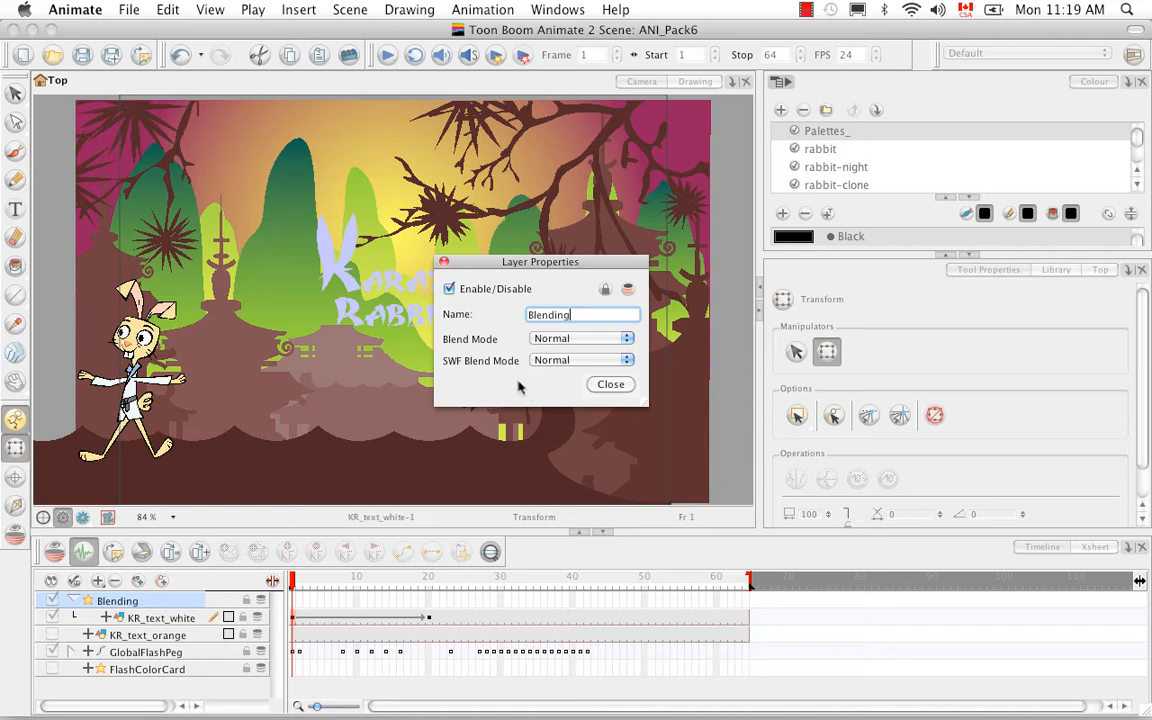
left_click(83, 521)
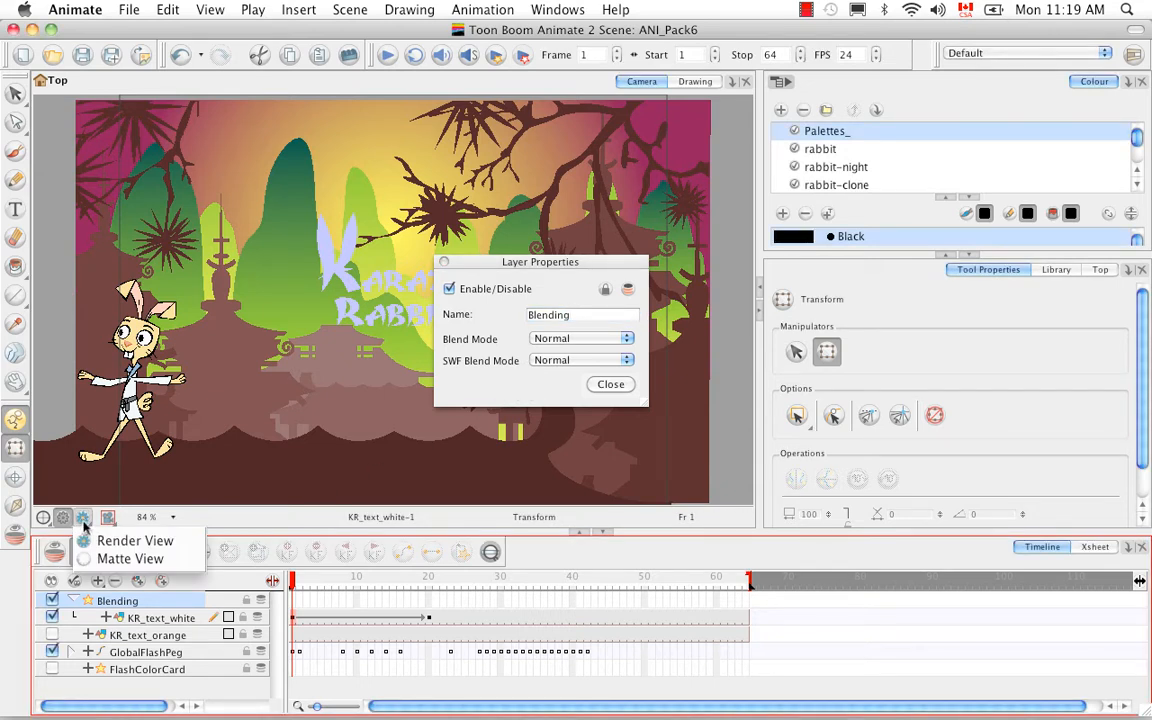
left_click(108, 541)
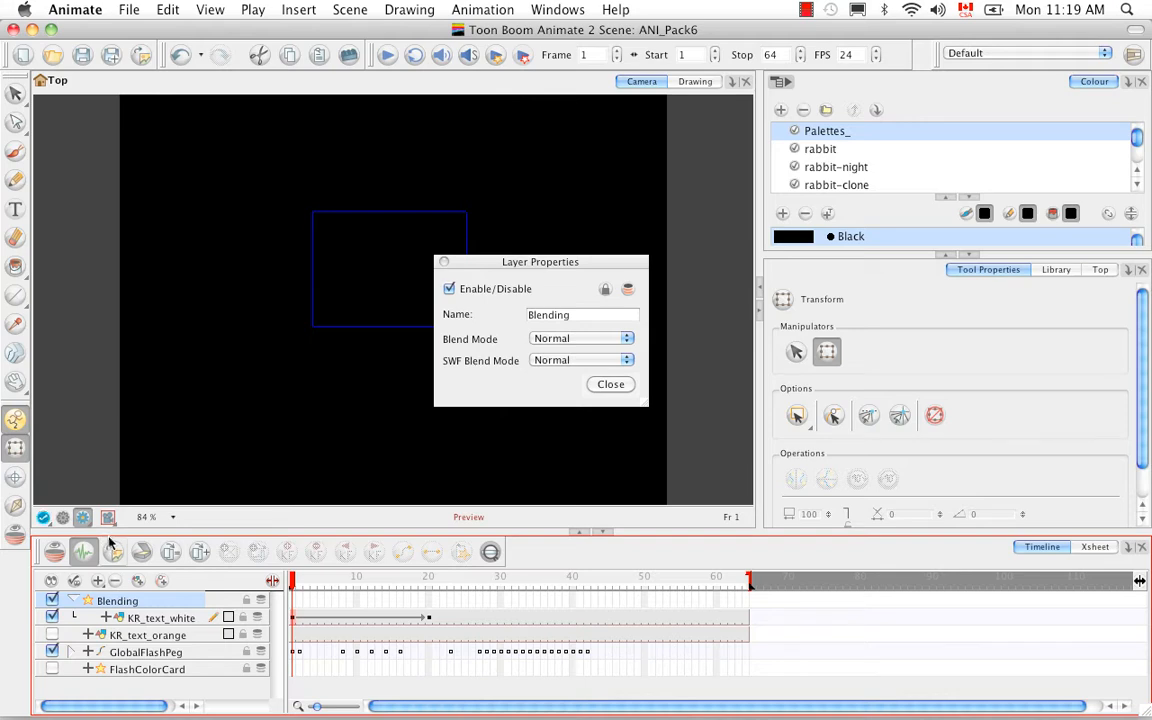
left_click_drag(625, 268, 743, 259)
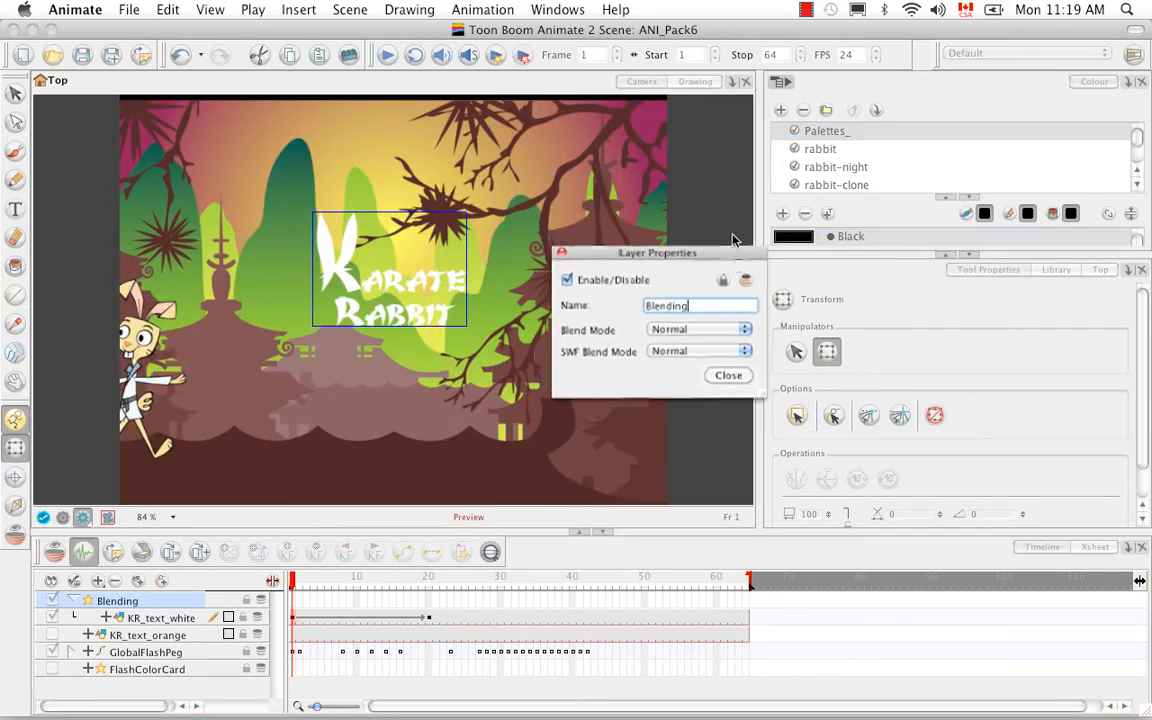
Try the Multiply blend mode on the Blending layer, and set its Blend Mode to Difference
left_click(745, 330)
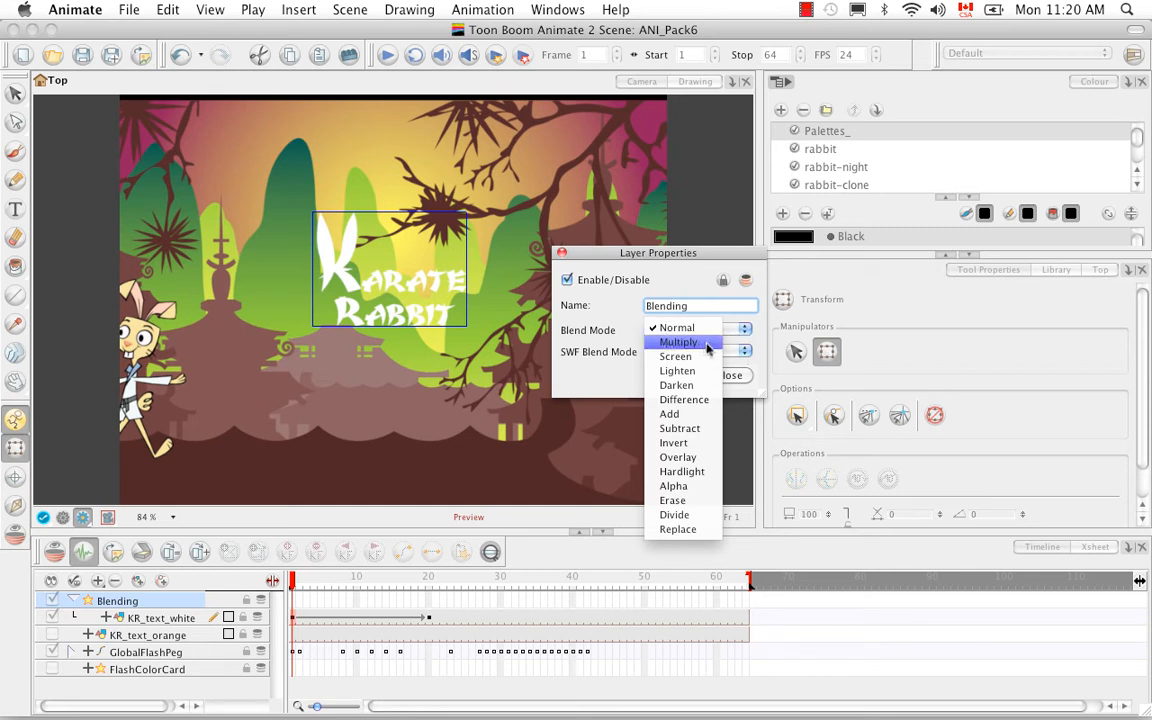
left_click(738, 342)
left_click(745, 330)
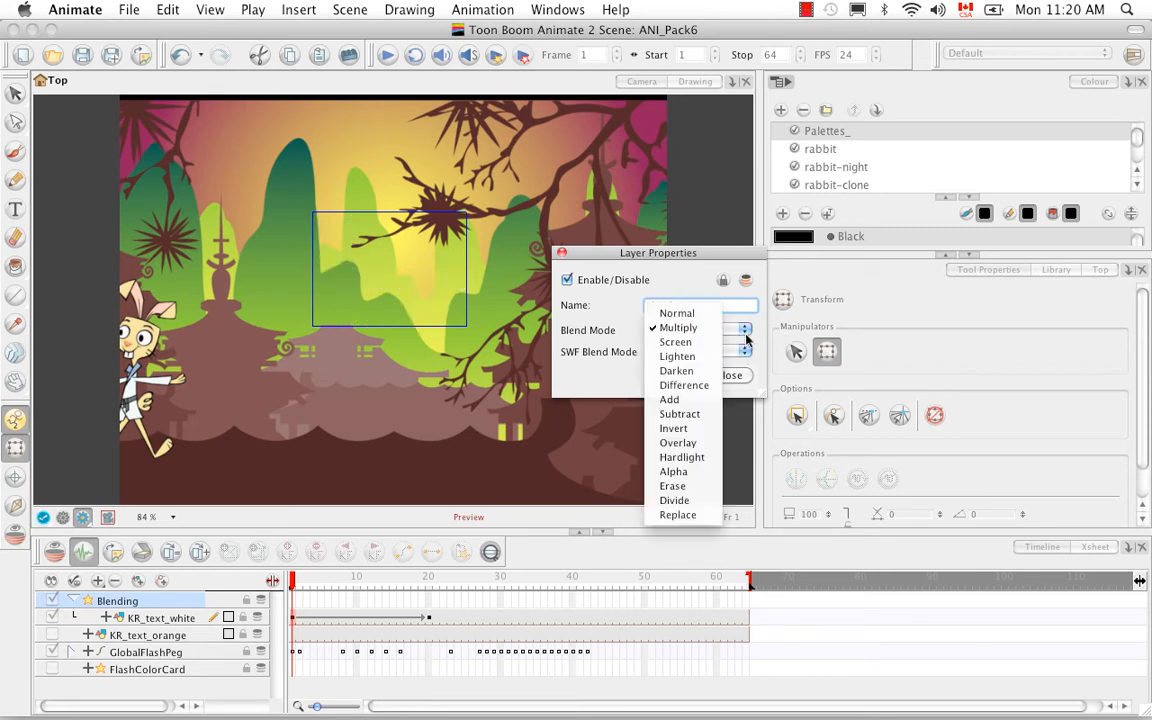
left_click(685, 385)
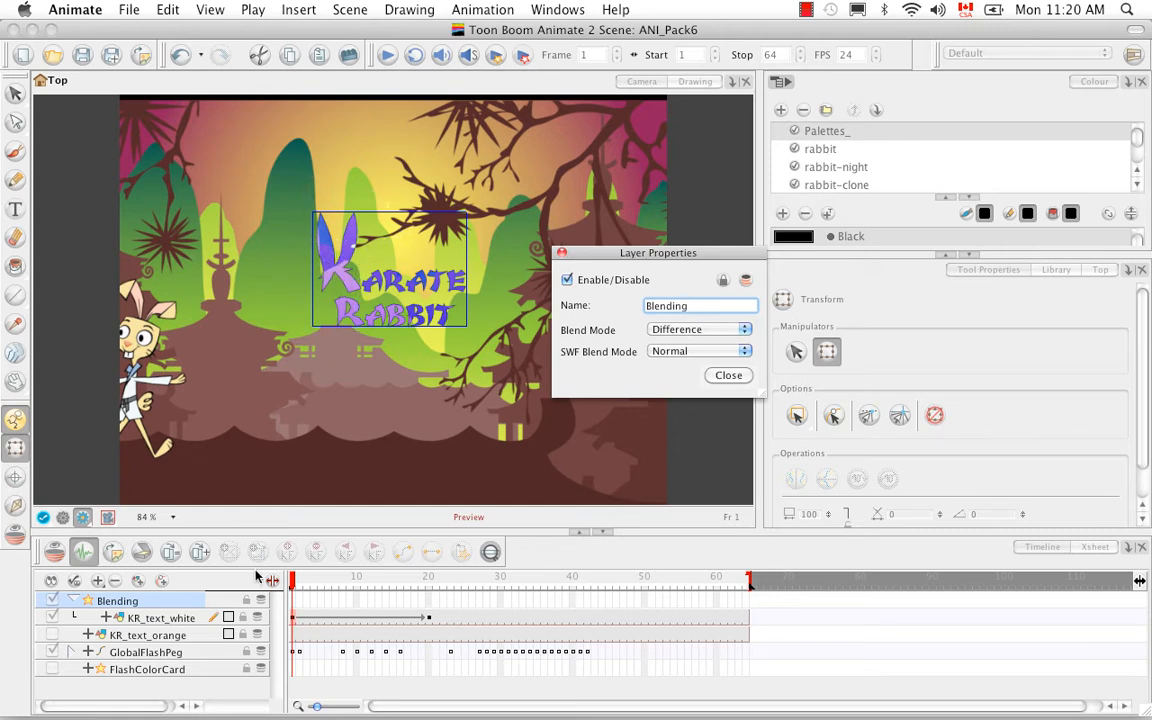
Examine the layers nested under GlobalFlashPeg and collapse the group again
left_click(72, 652)
scroll(278, 622, "down", 5)
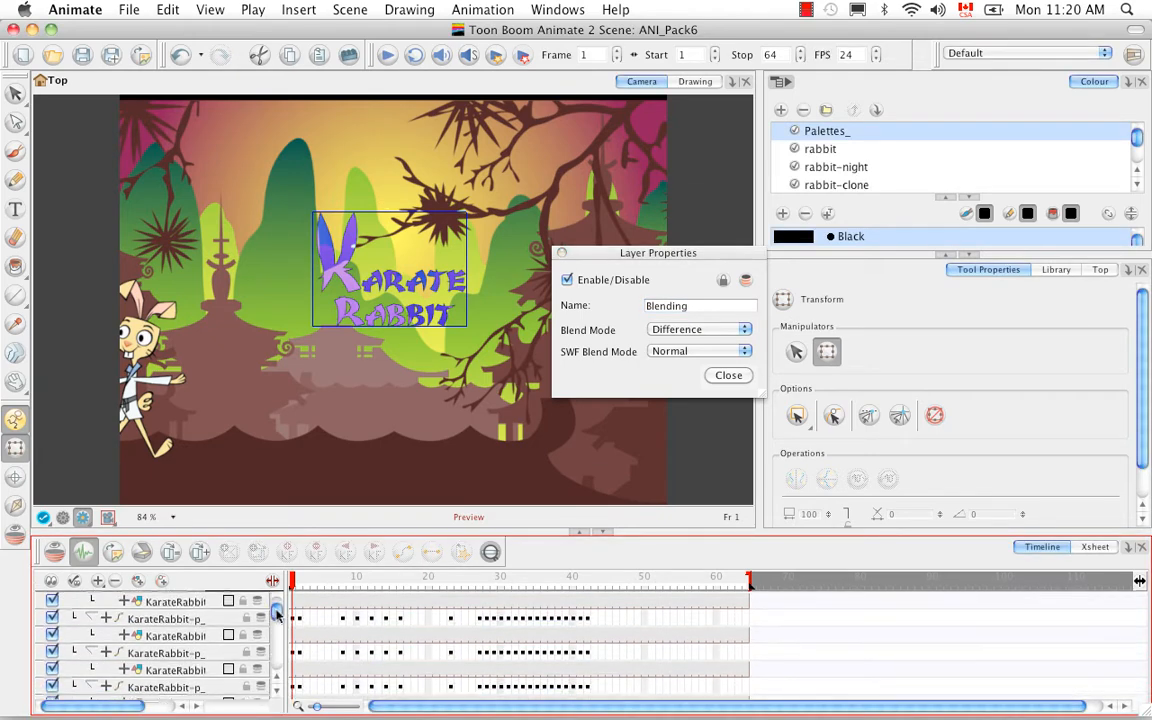
mouse_move(278, 623)
left_mouse_down()
mouse_move(280, 659)
mouse_move(276, 599)
left_mouse_up()
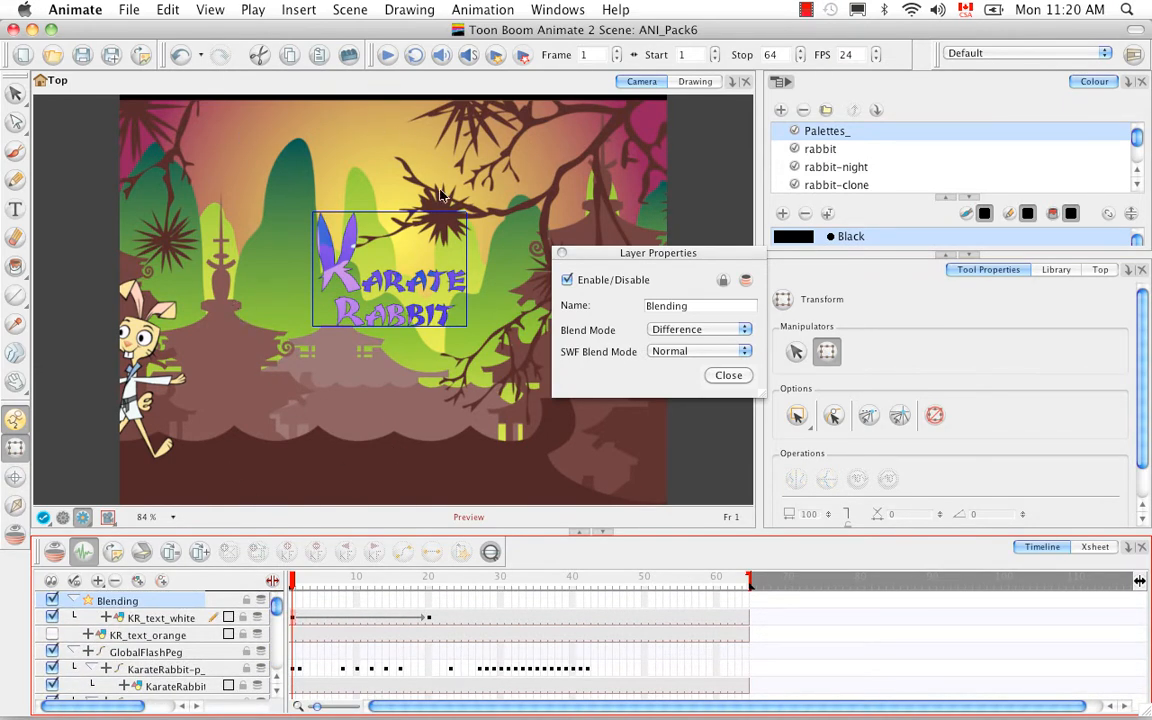
left_click(78, 653)
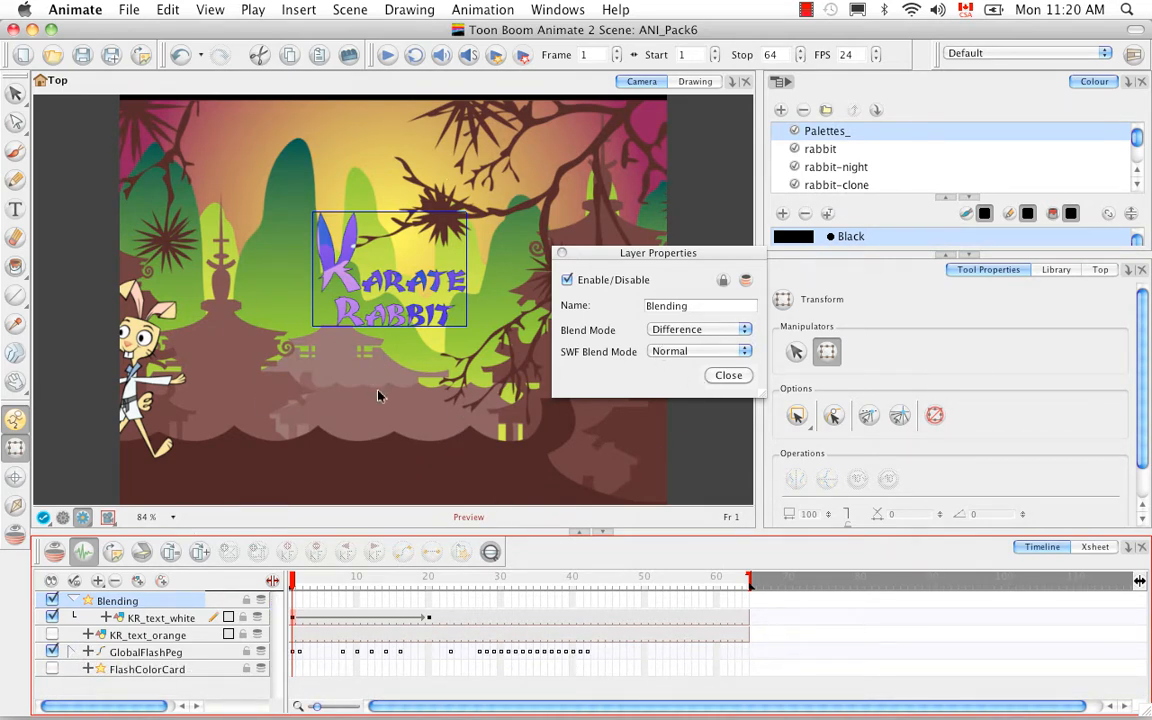
Close the Blending layer's properties and scrub the animation to frame 21 to check the blended title
left_click(728, 375)
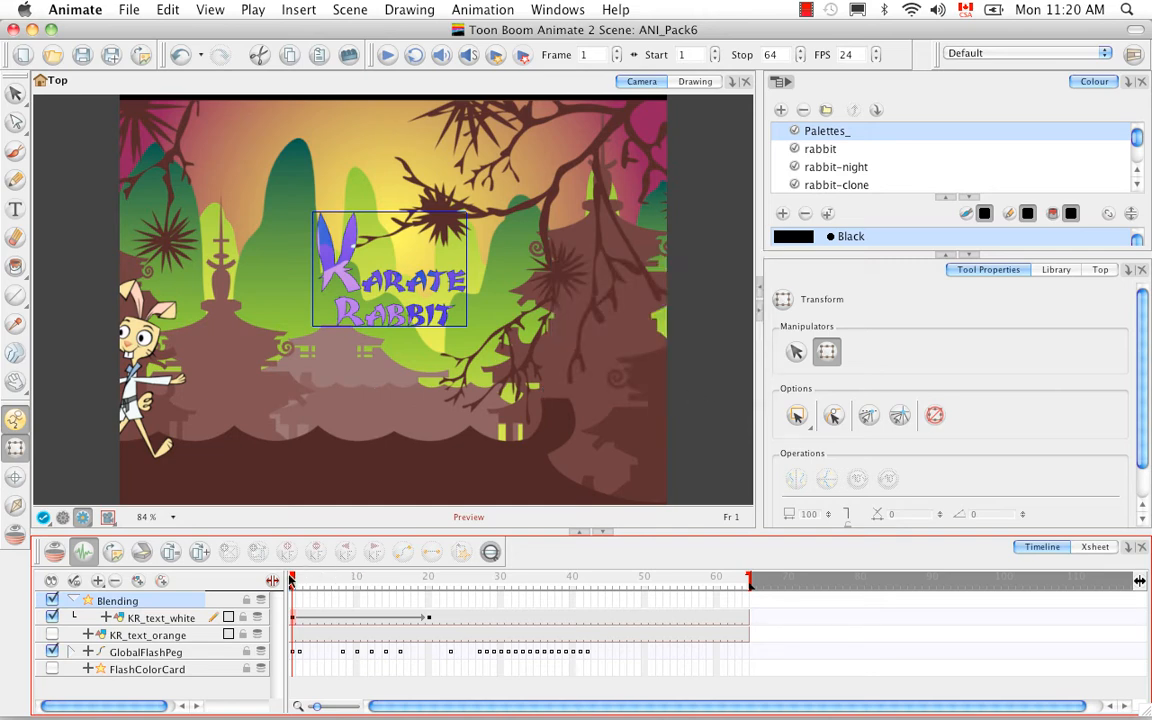
left_click_drag(292, 590, 415, 592)
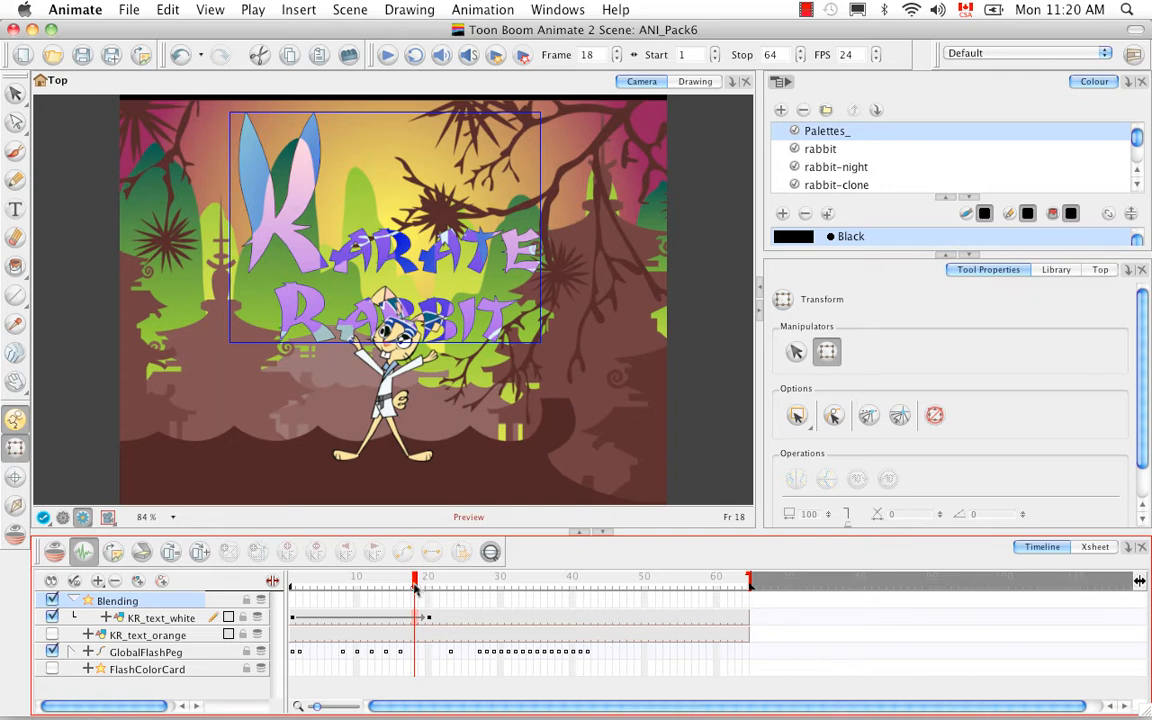
mouse_move(415, 590)
left_mouse_down()
mouse_move(394, 591)
mouse_move(436, 590)
left_mouse_up()
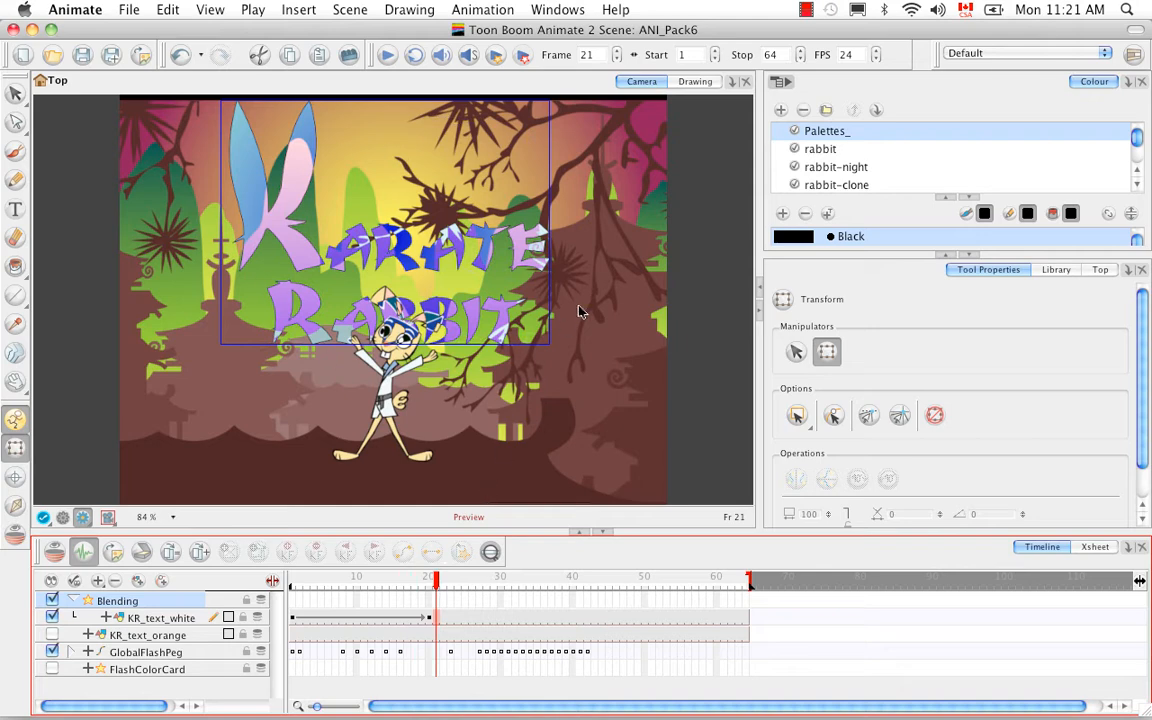
Render the whole scene, including the already rendered frames, play the result in the preview player and close it
left_click(496, 56)
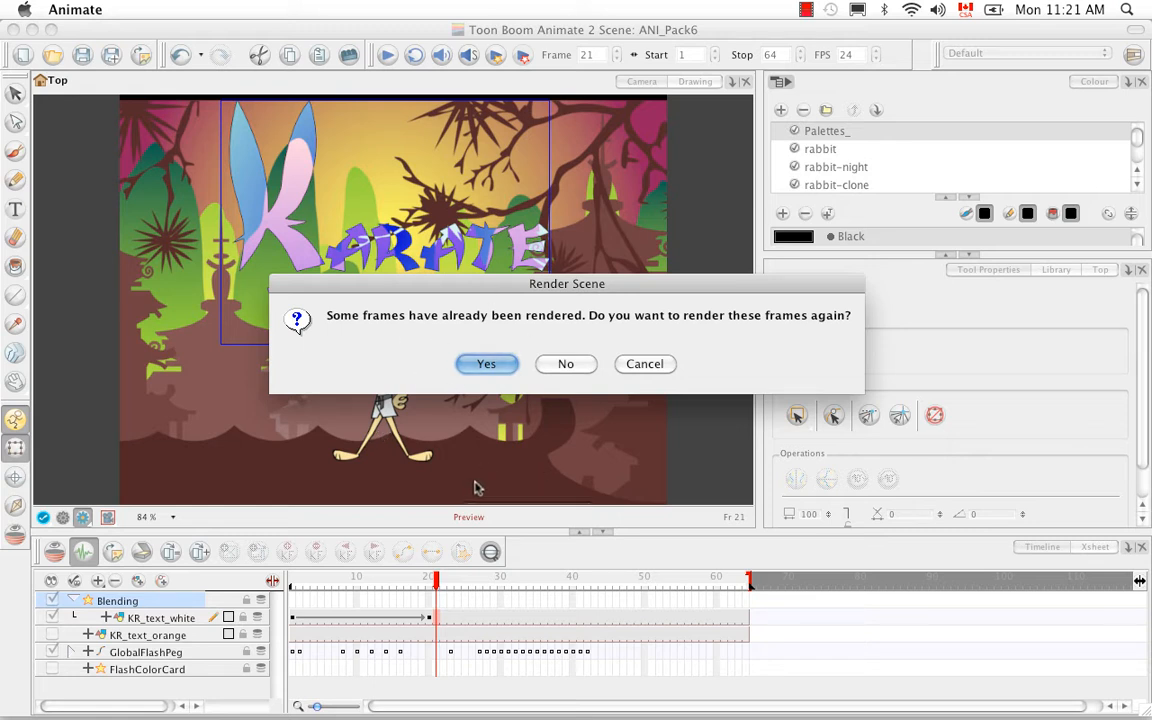
left_click(487, 366)
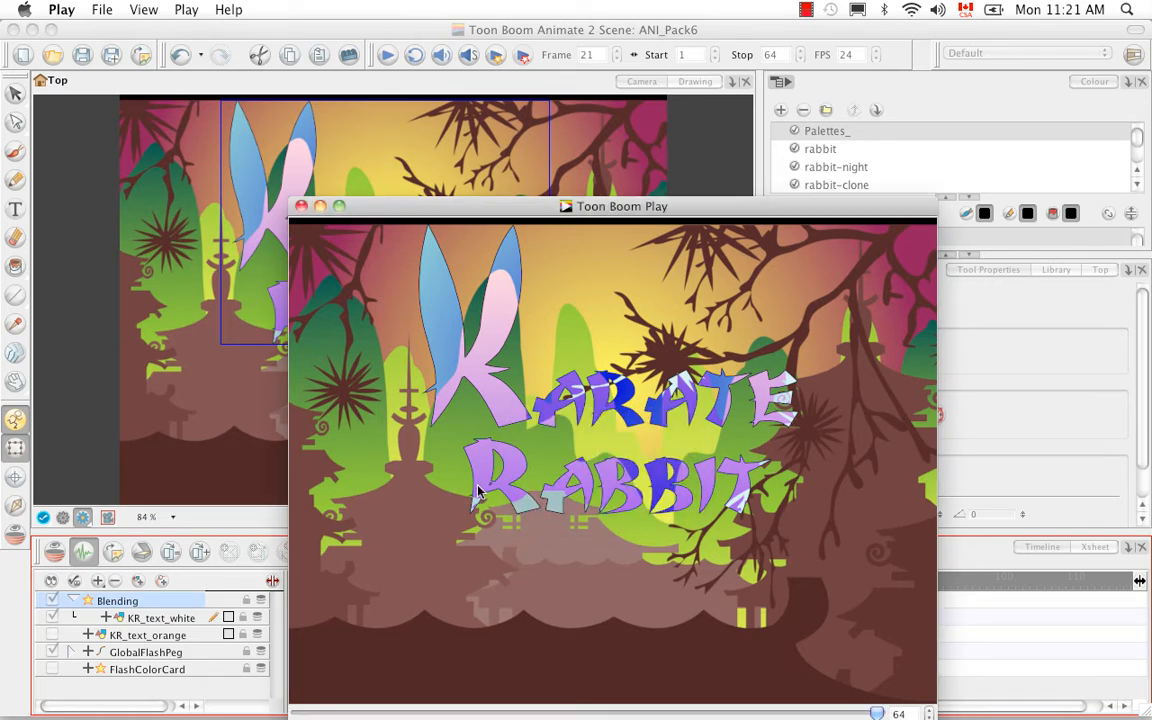
left_click_drag(716, 213, 631, 83)
left_click(298, 607)
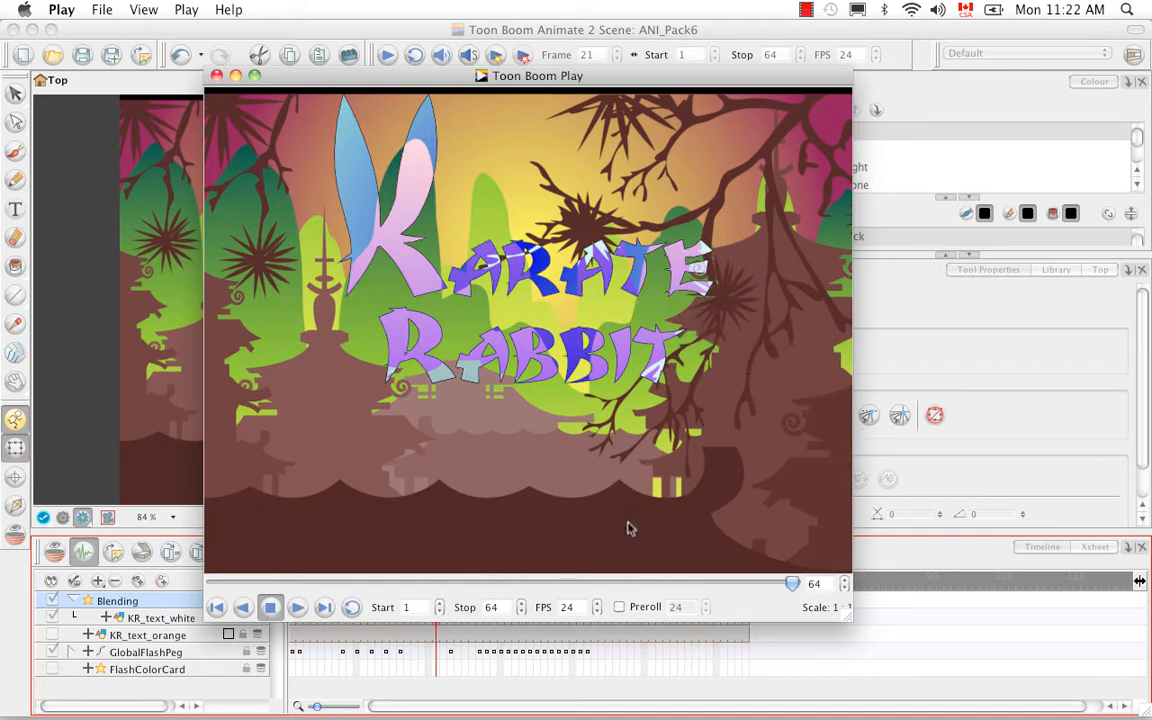
left_click(217, 76)
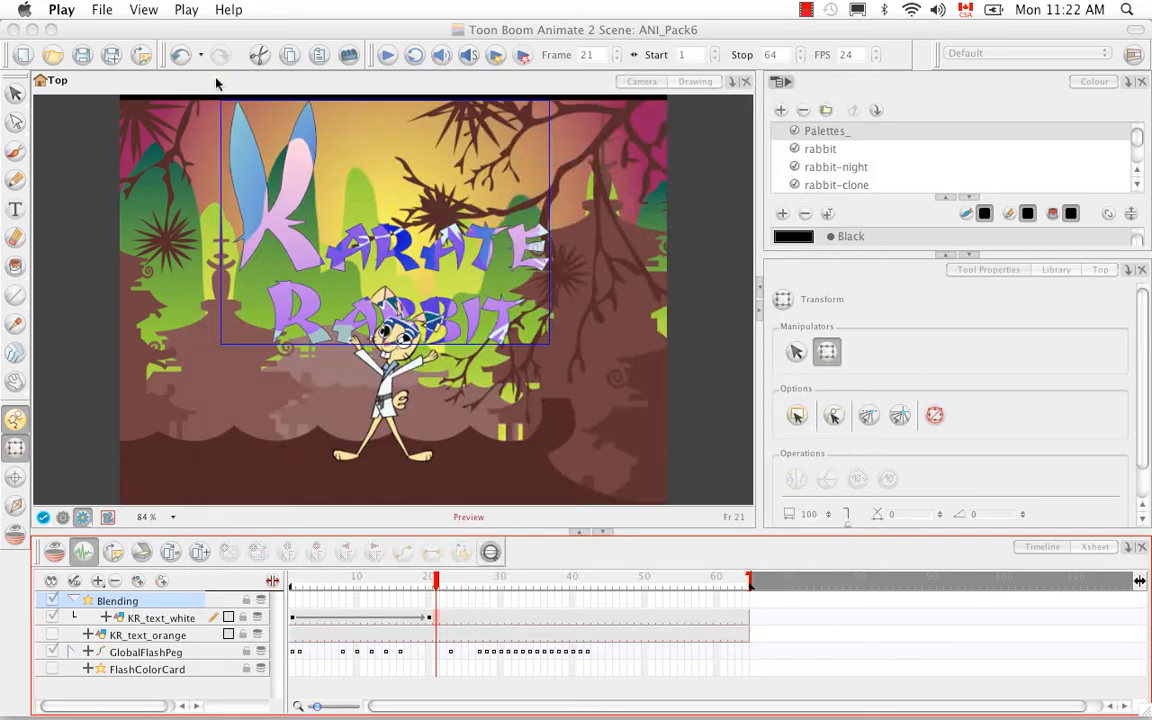
Set the Blending layer's Blend Mode to Normal and its SWF Blend Mode to Difference
left_click(310, 560)
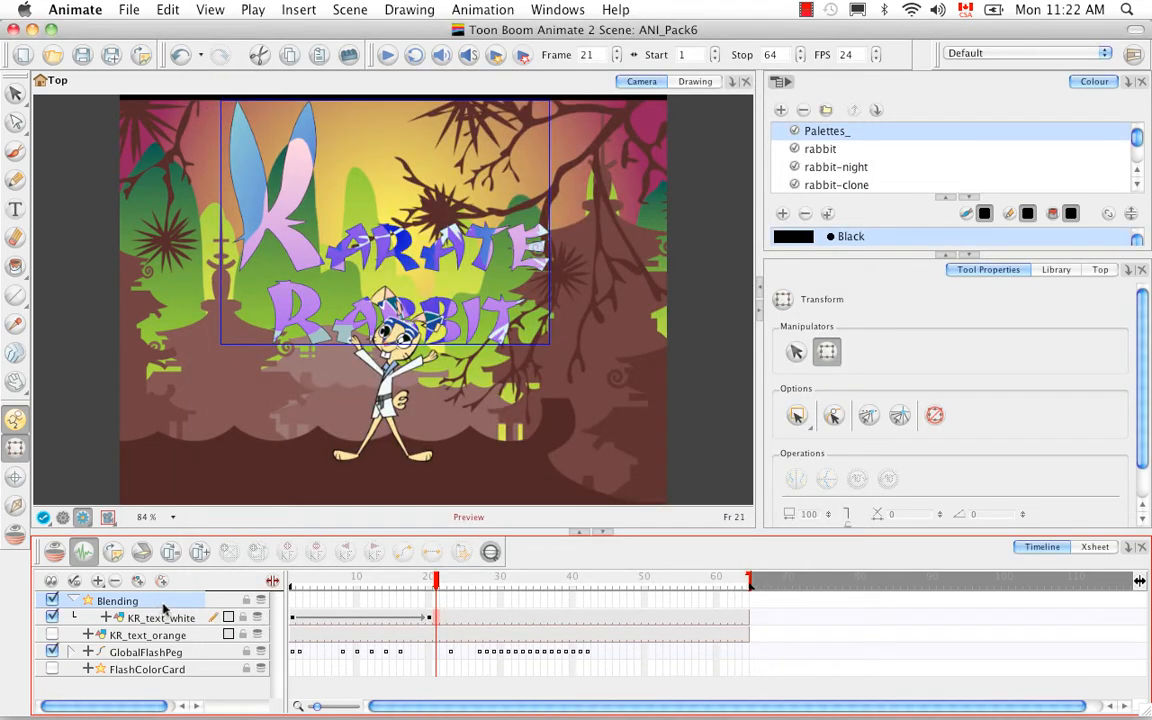
double_click(163, 603)
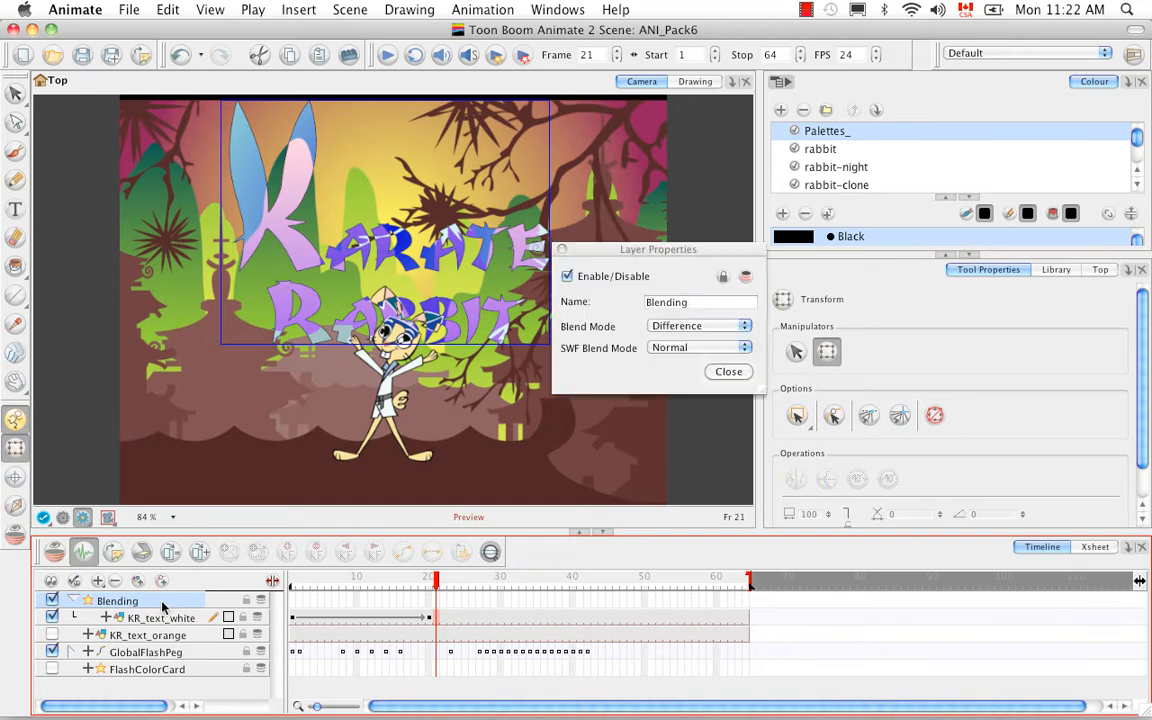
left_click(741, 325)
left_click(677, 252)
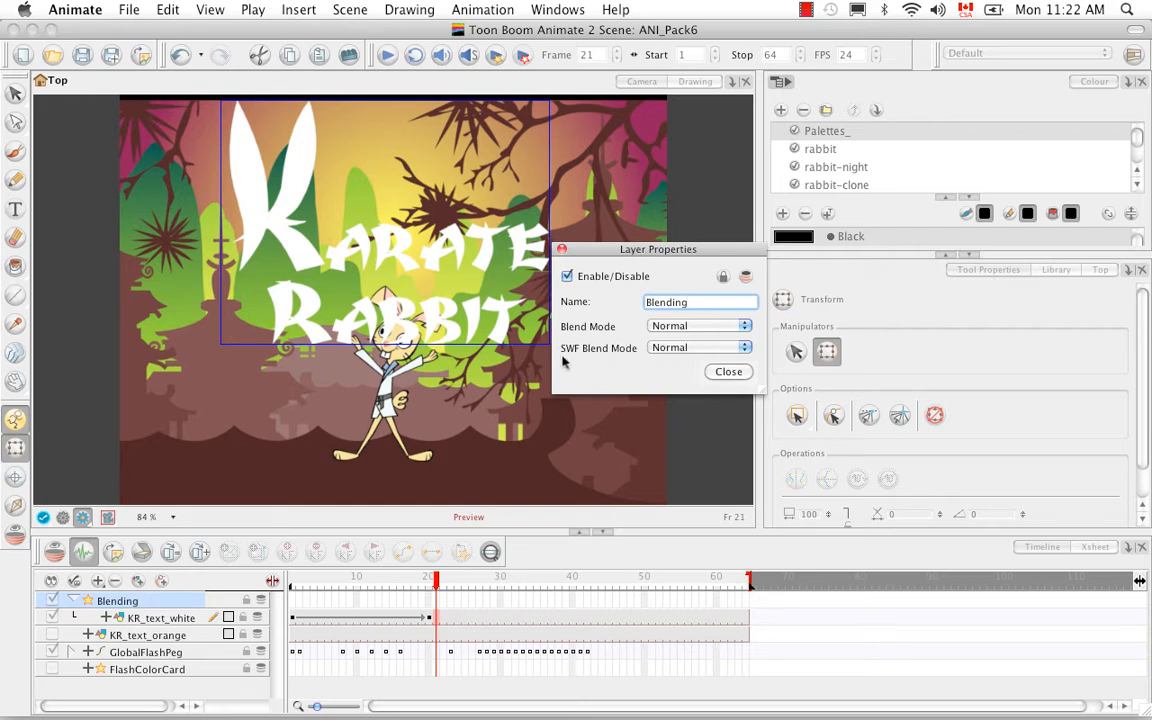
left_click(744, 347)
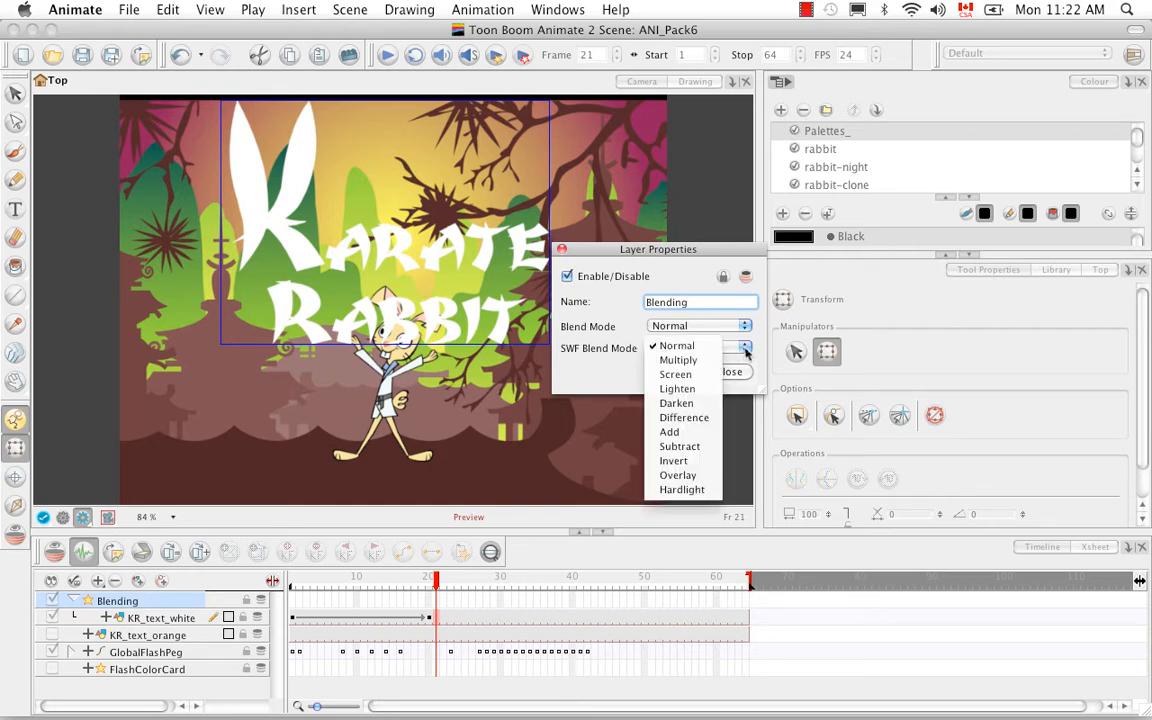
left_click(699, 419)
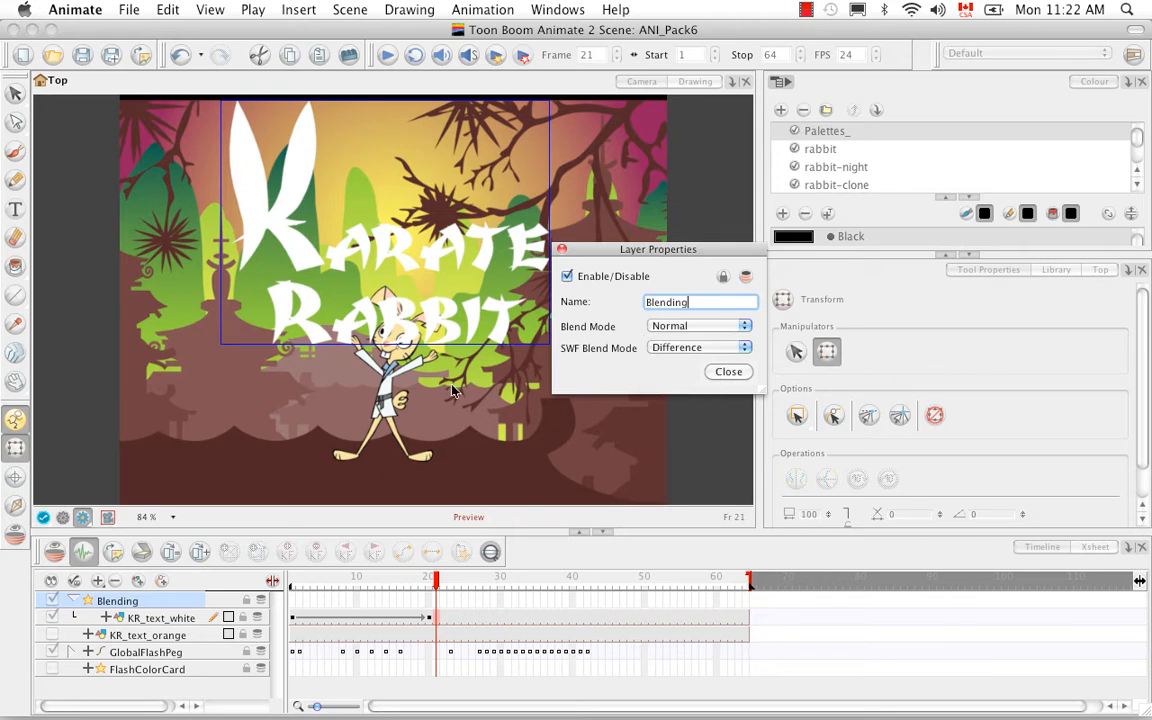
Take the camera out of Render View and set the Blending layer's SWF Blend Mode to Overlay
left_click(58, 470)
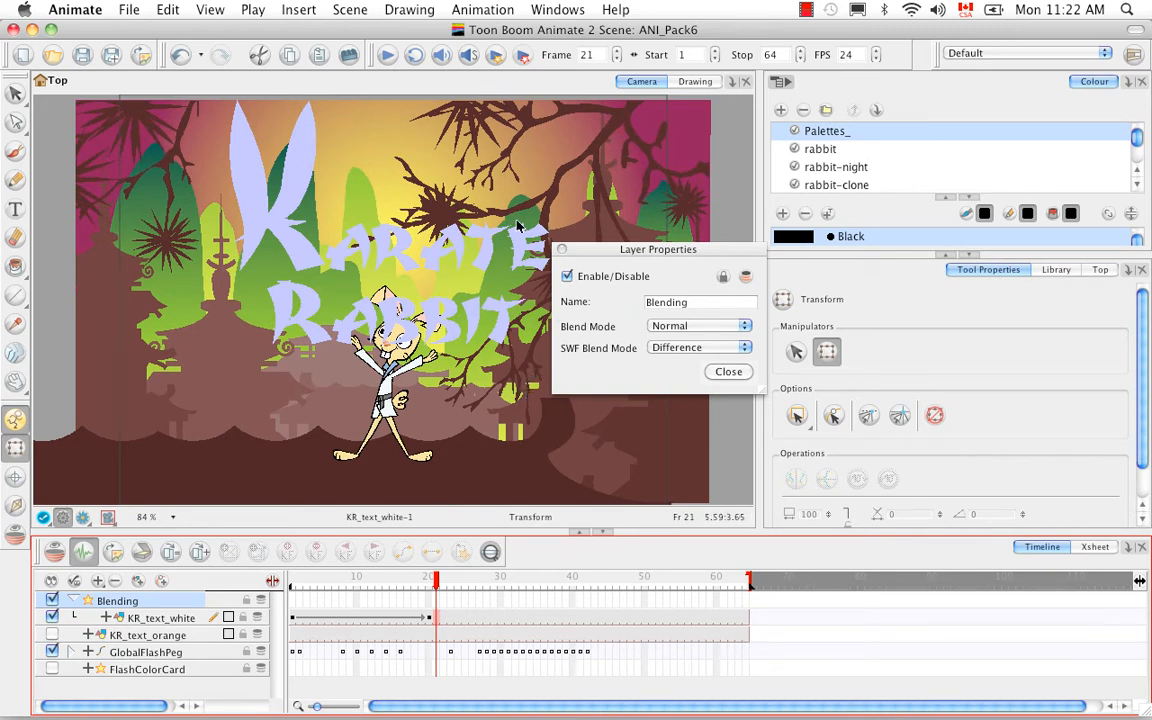
left_click(745, 348)
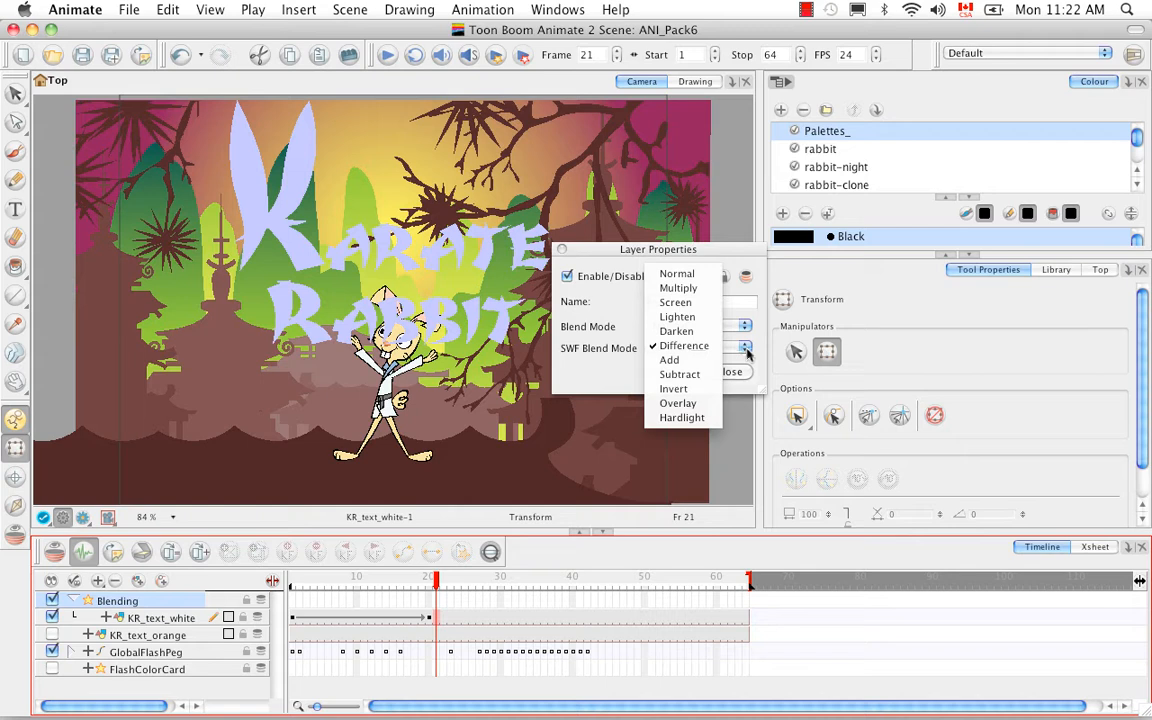
left_click(692, 403)
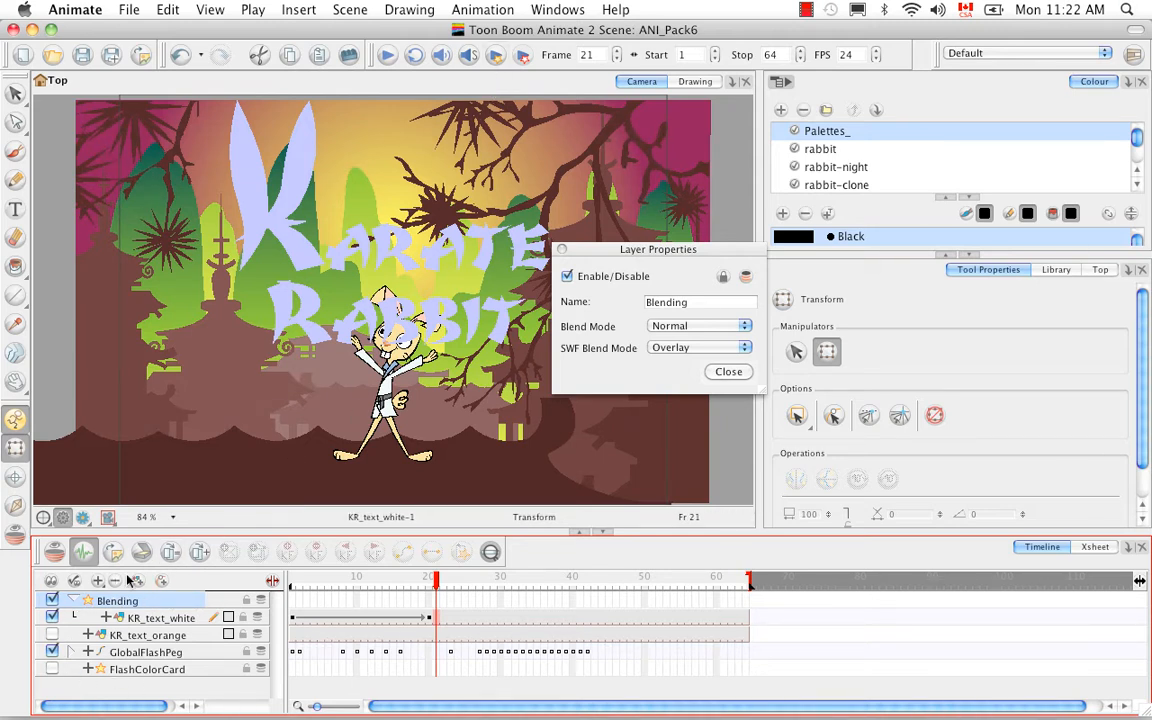
Export the scene as a test SWF, view the blended title in the browser player and put the browser away
left_click(522, 55)
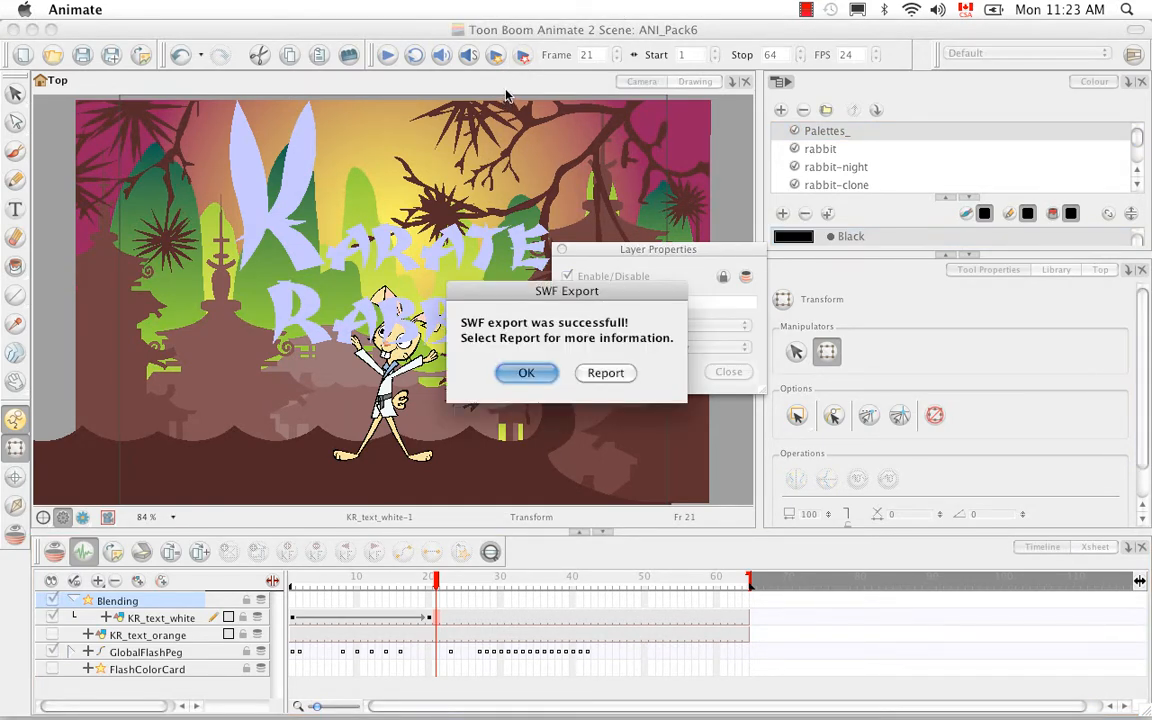
left_click(524, 372)
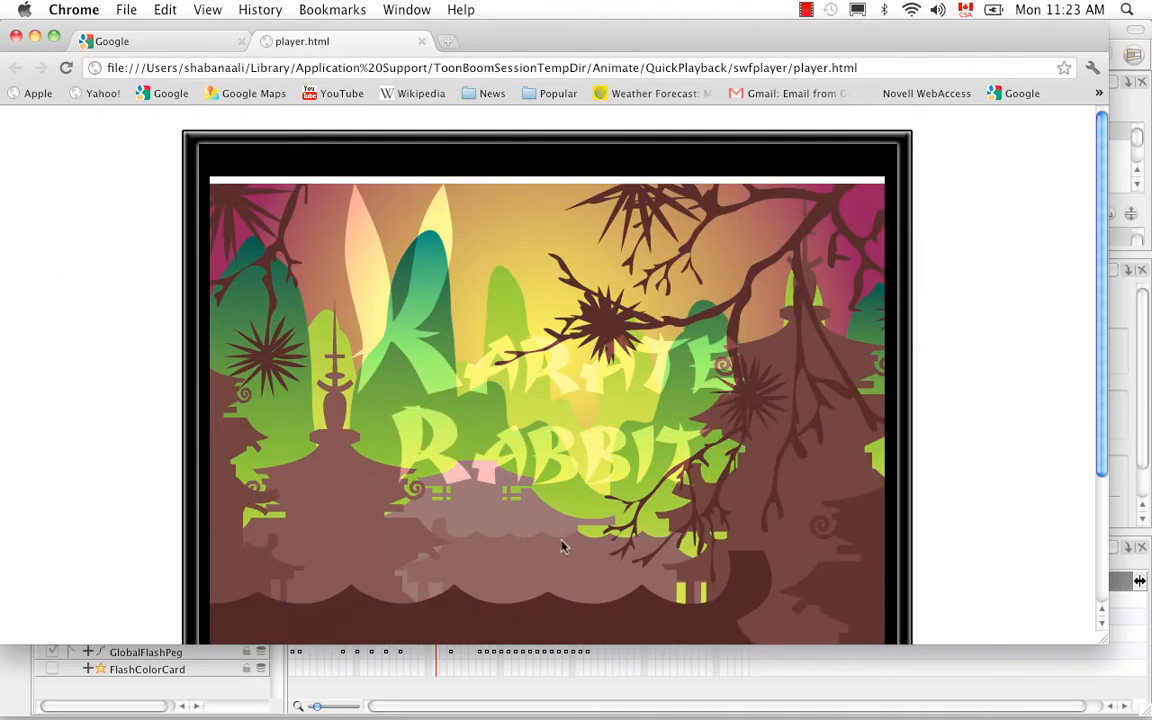
left_click_drag(1106, 643, 1110, 716)
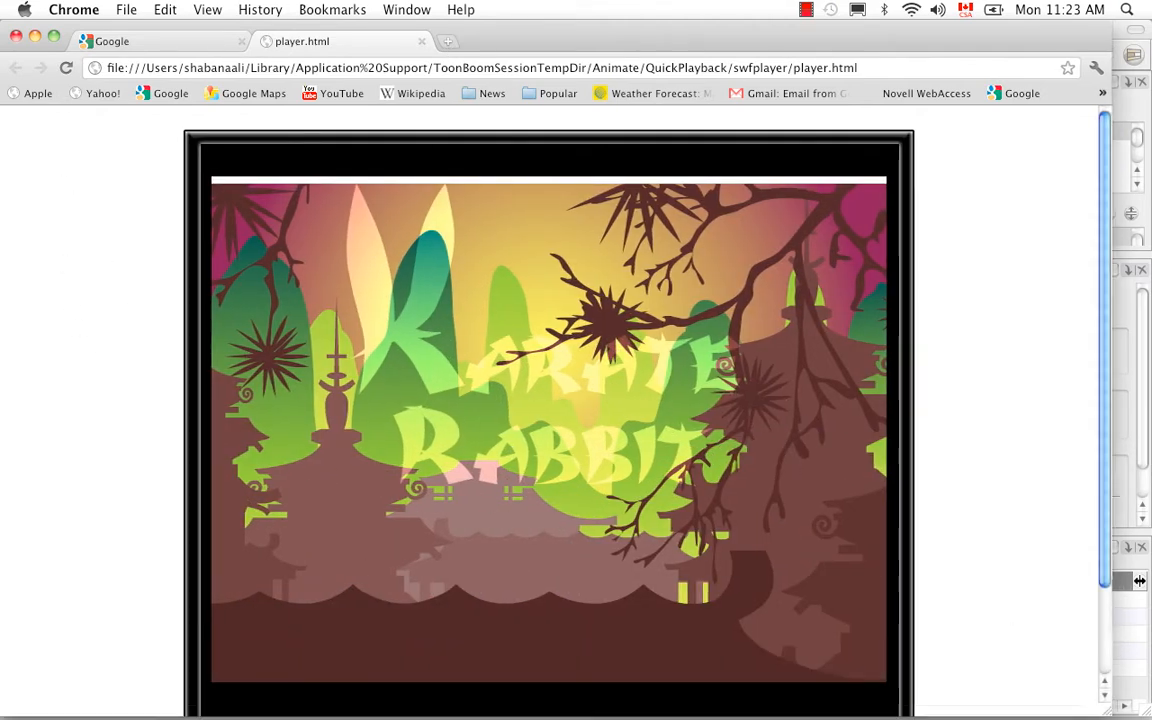
scroll(1100, 586, "down", 3)
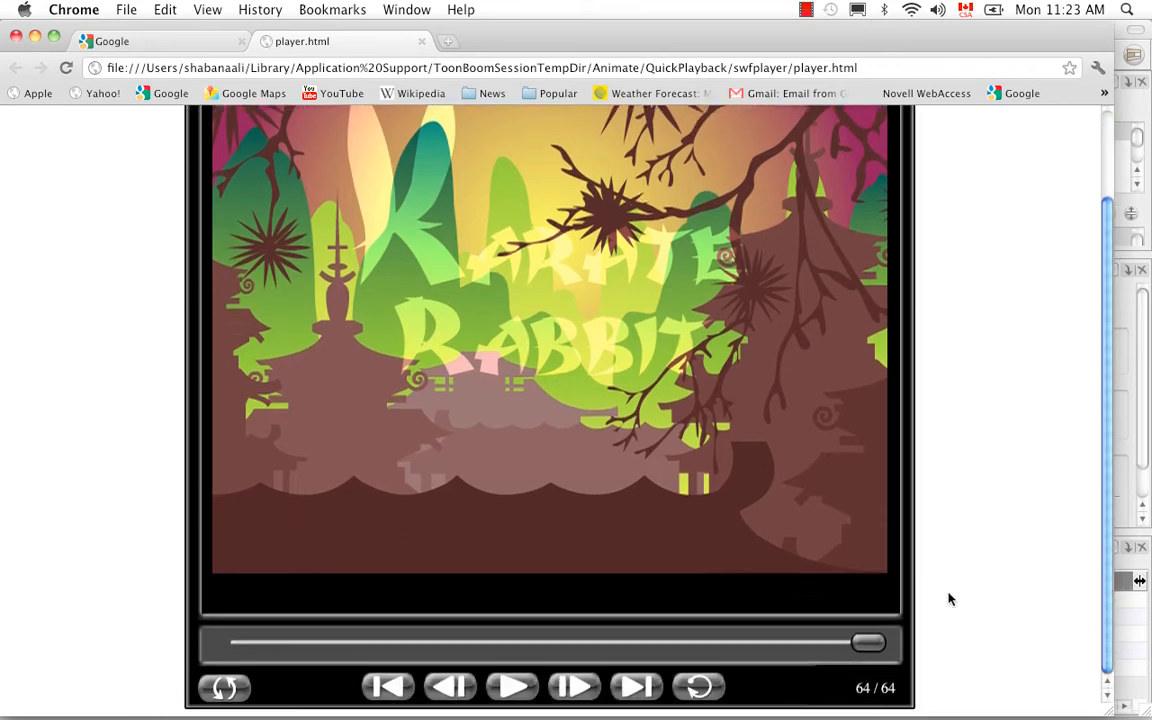
left_click(535, 686)
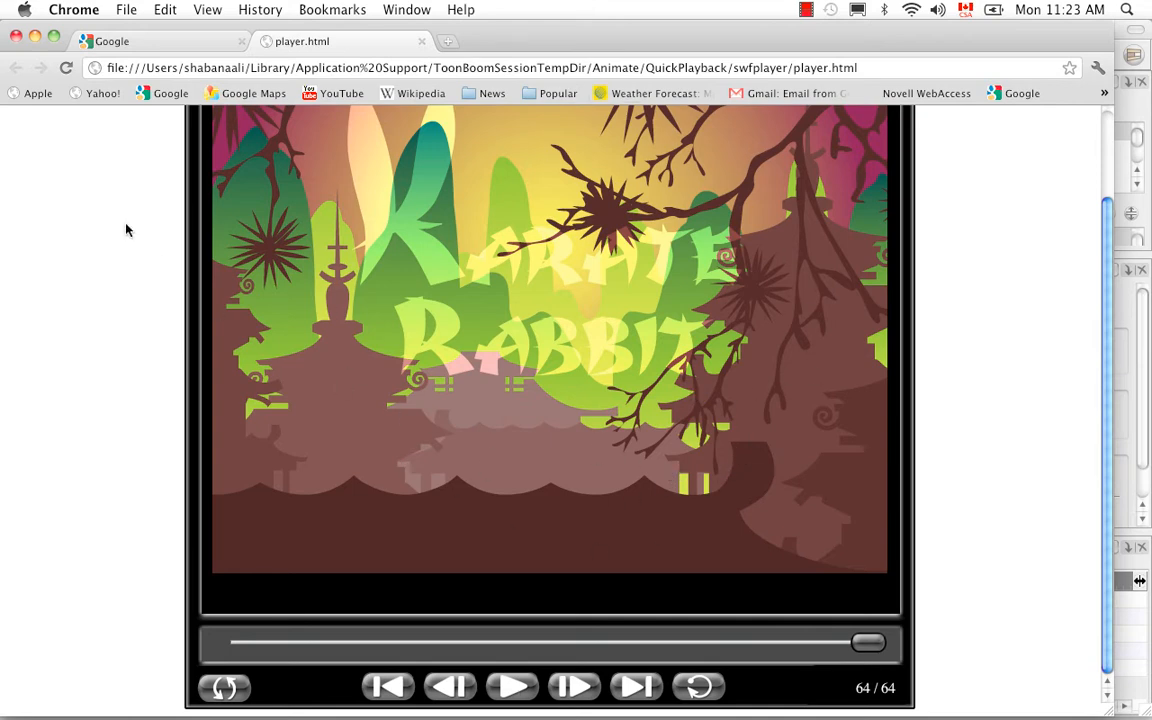
left_click(35, 37)
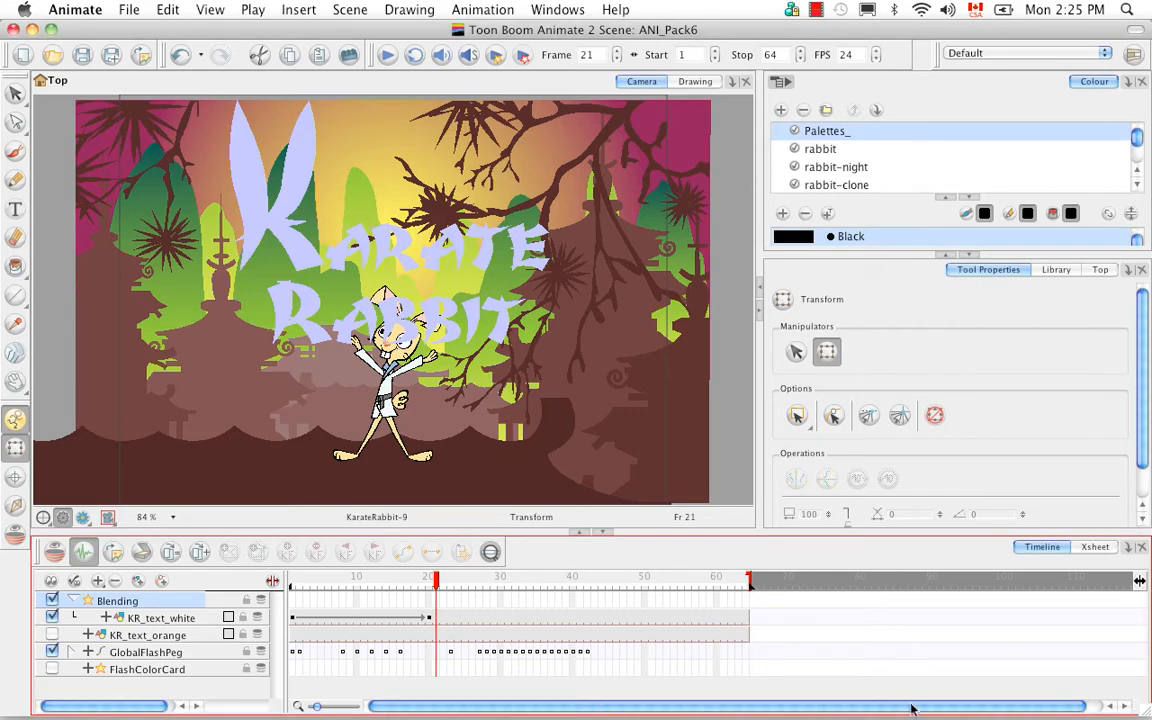
Switch to the ANP_Pack6 scene in Animate Pro, hide the KR_text_white layer and show the KR_text_orange layer
mouse_move(926, 680)
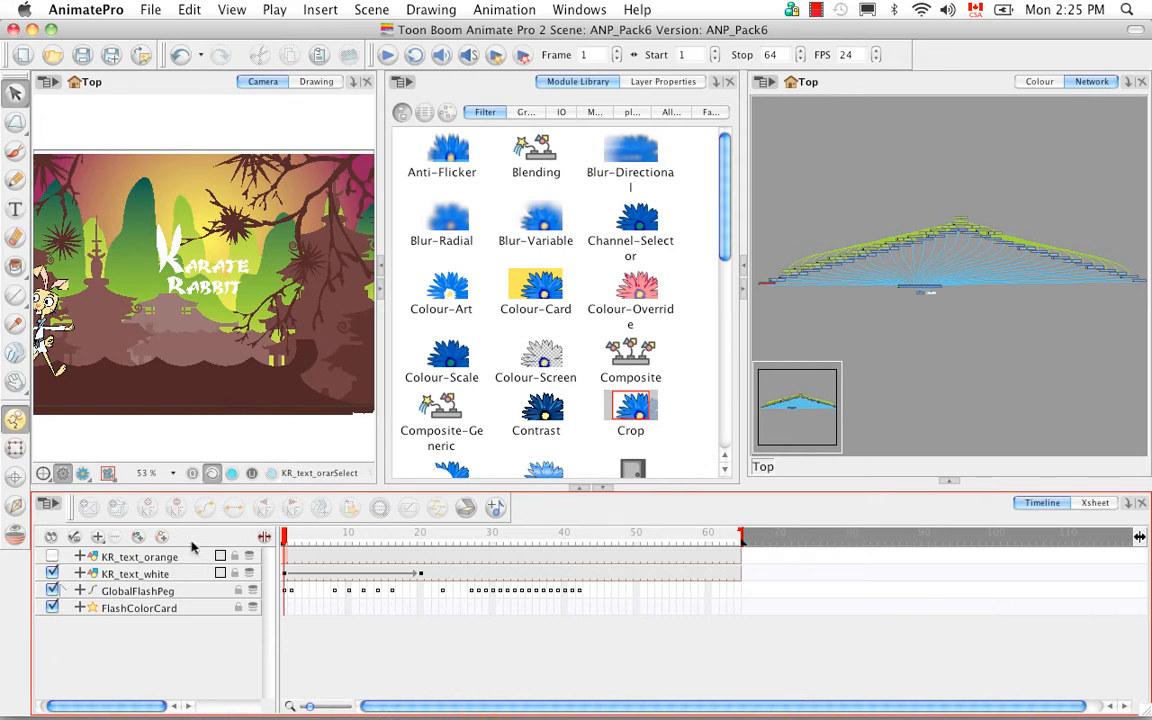
mouse_move(286, 537)
left_mouse_down()
mouse_move(640, 553)
mouse_move(285, 540)
left_mouse_up()
left_click(52, 573)
left_click(52, 556)
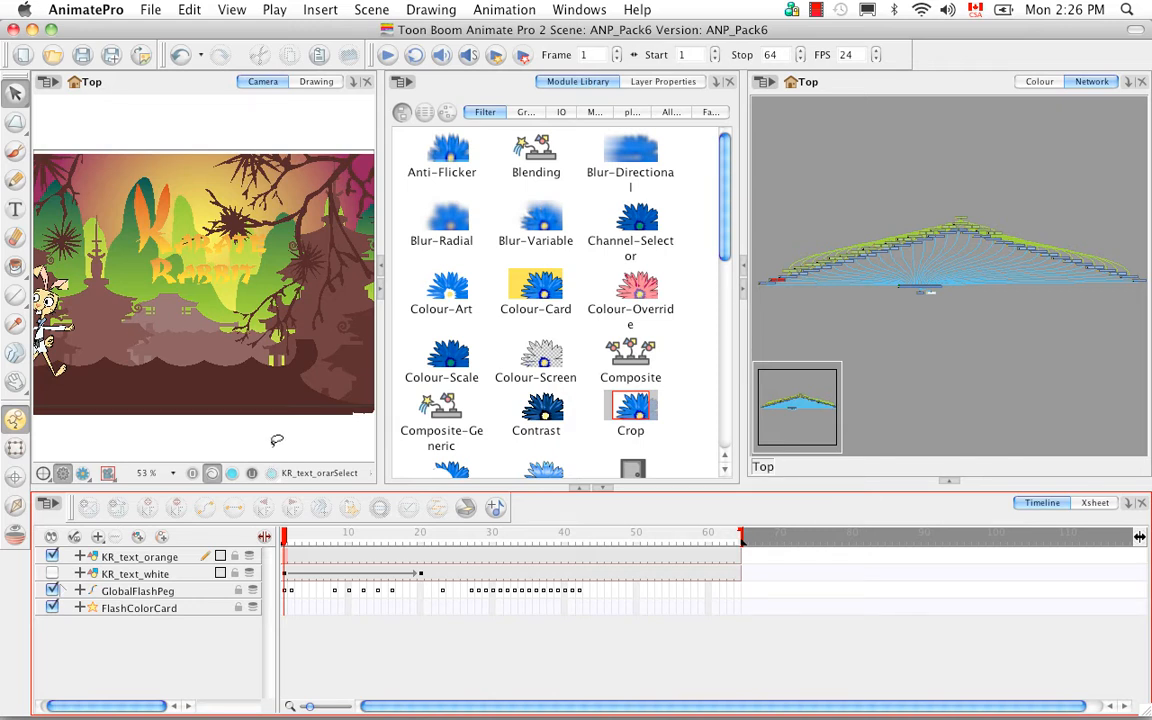
Locate the KR_text_orange module in the network and add a Blending module from the Filter category below it
left_click(178, 557)
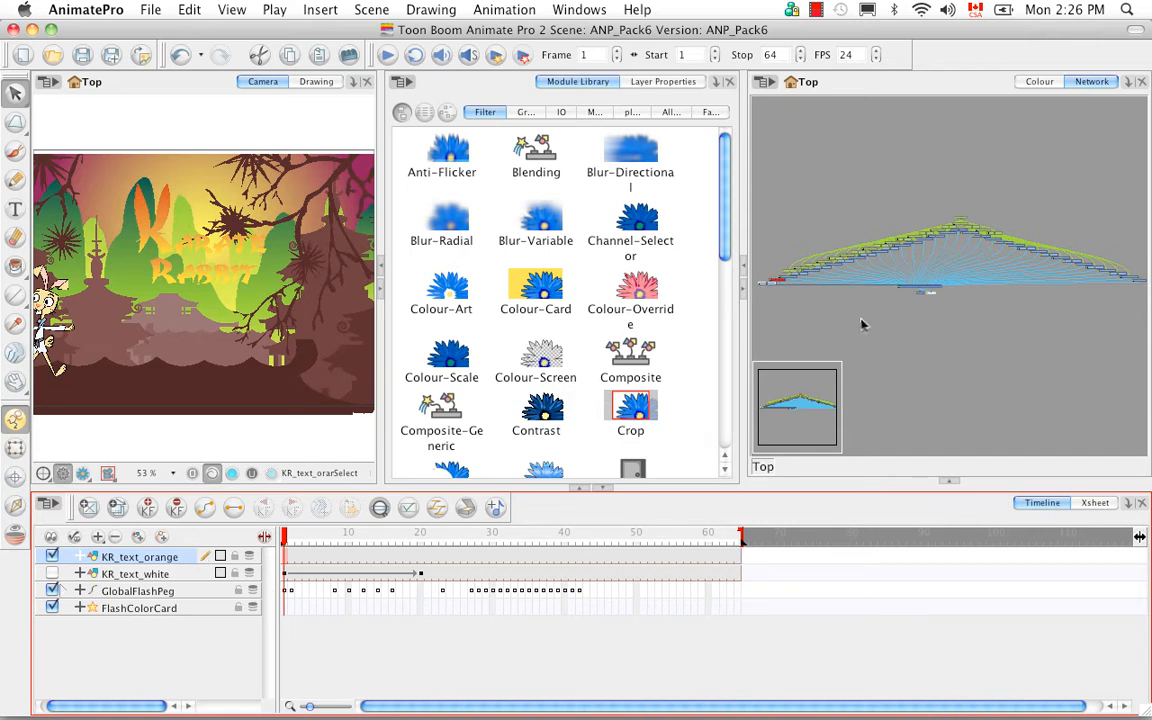
left_click_drag(845, 316, 962, 341)
scroll(792, 321, "up", 10)
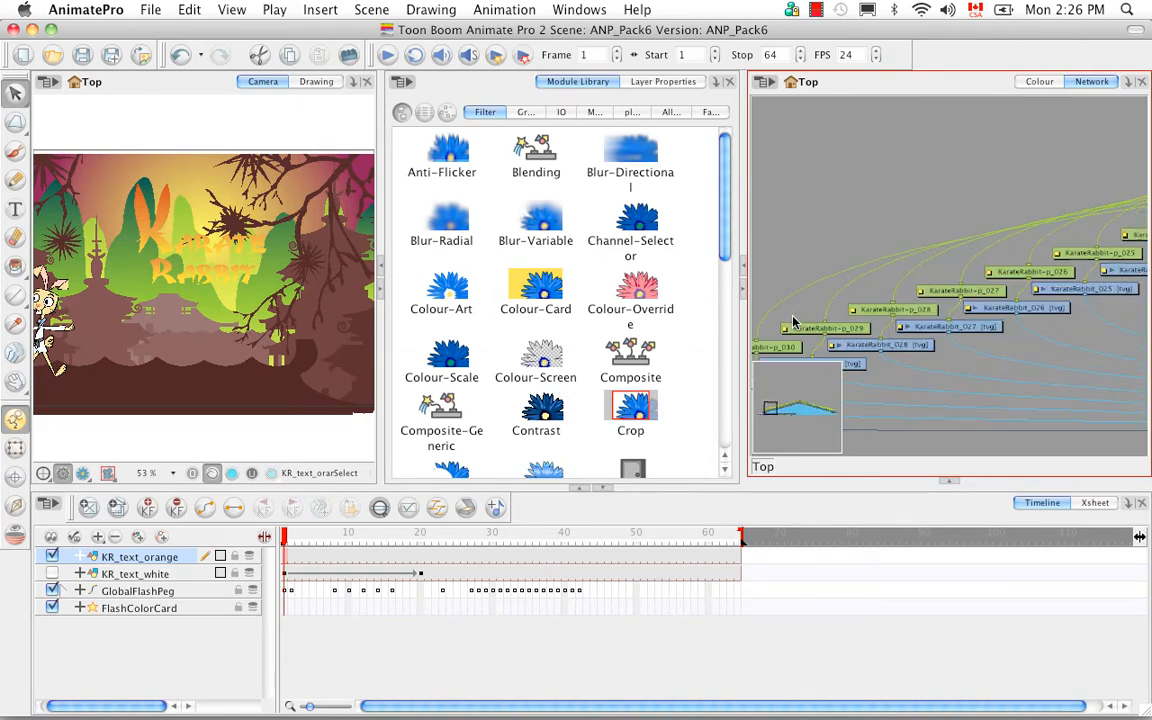
left_click_drag(966, 292, 1080, 168)
left_click_drag(936, 318, 1040, 301)
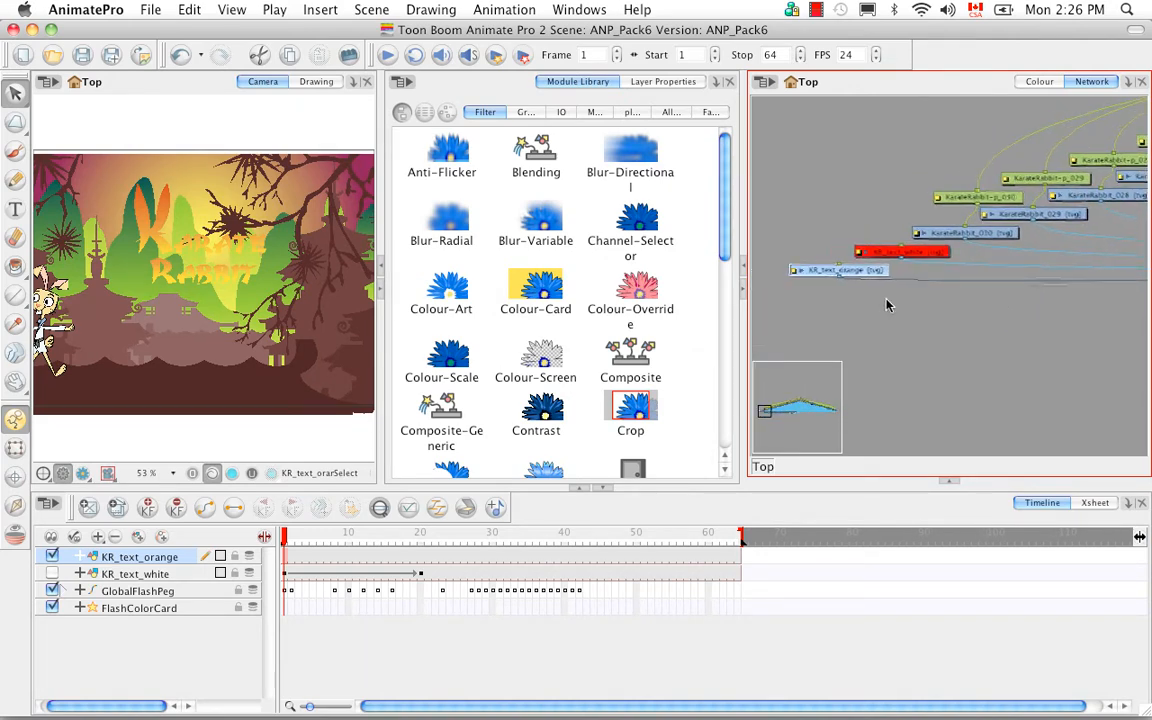
key("2")
key("2")
key("2")
key("2")
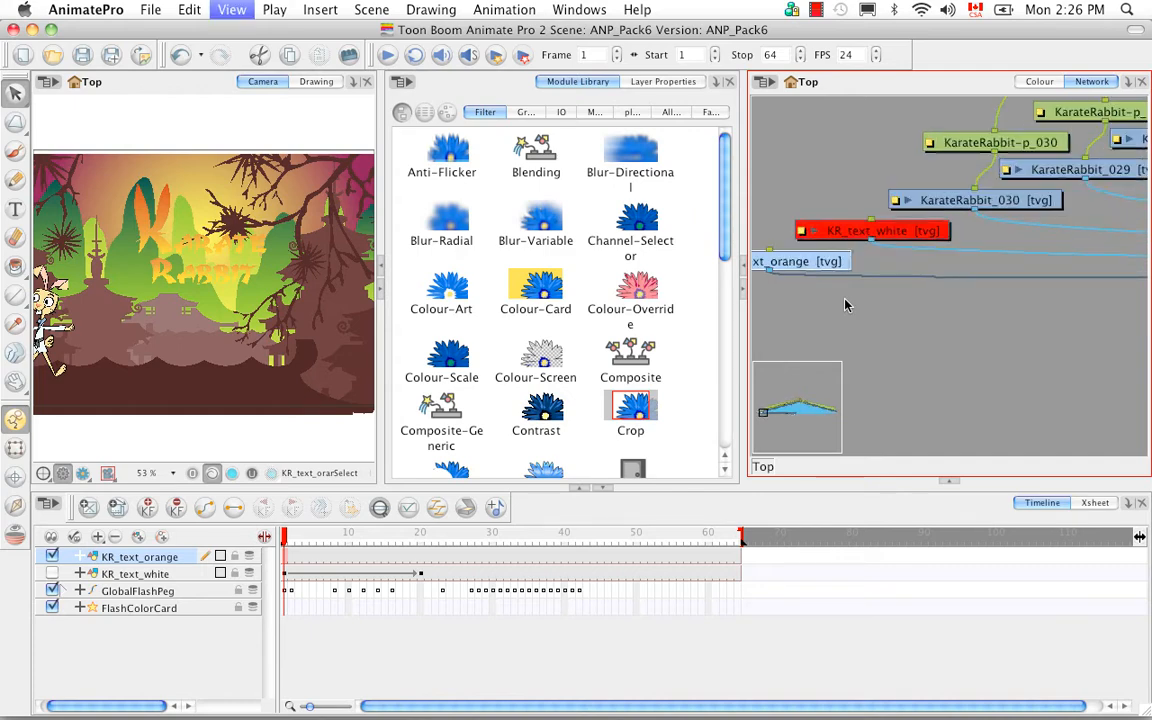
left_click_drag(873, 328, 1000, 319)
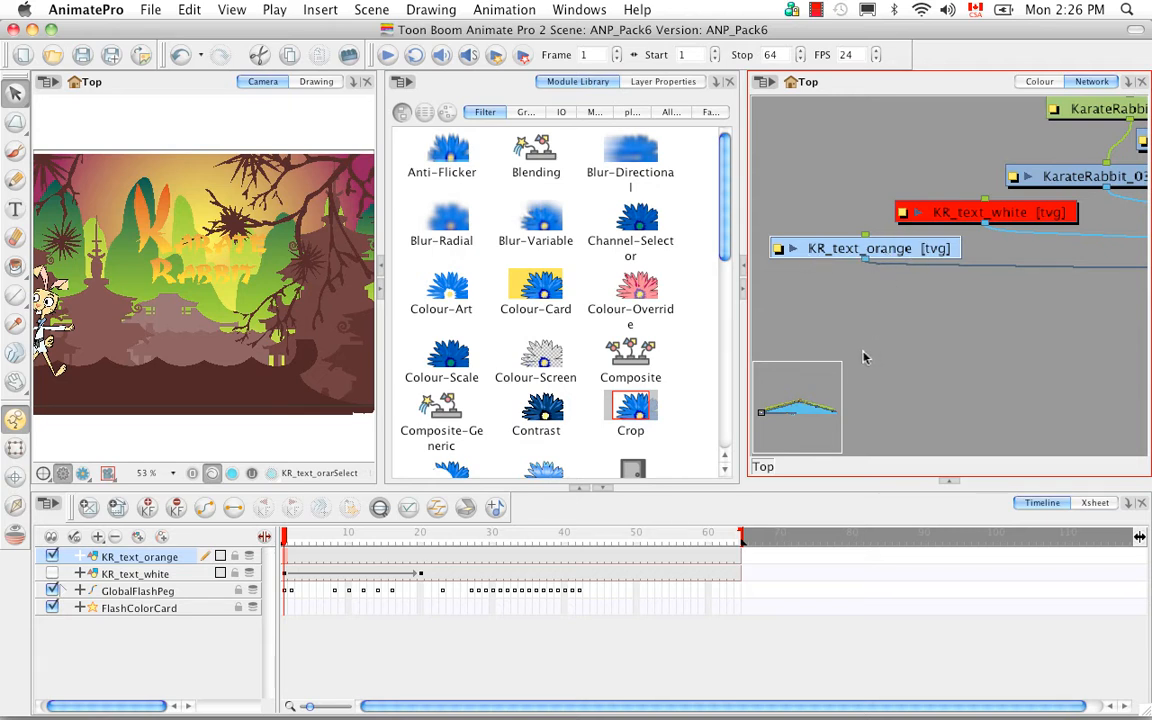
left_click(536, 165)
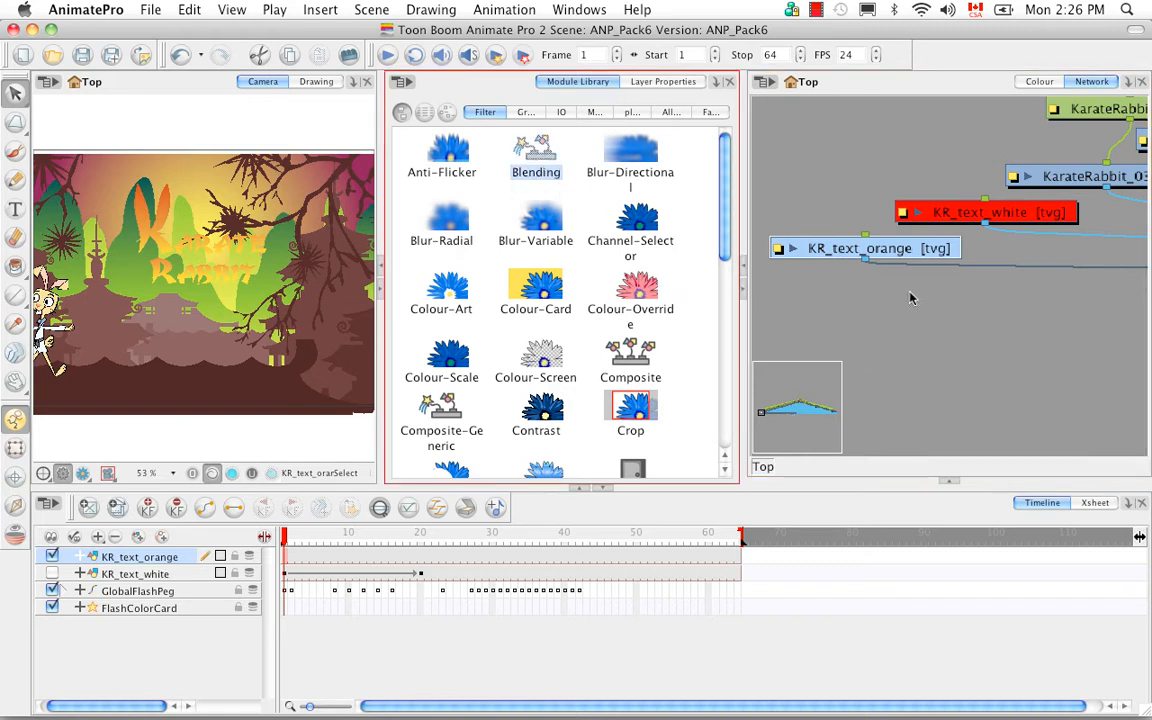
left_click_drag(914, 337, 914, 337)
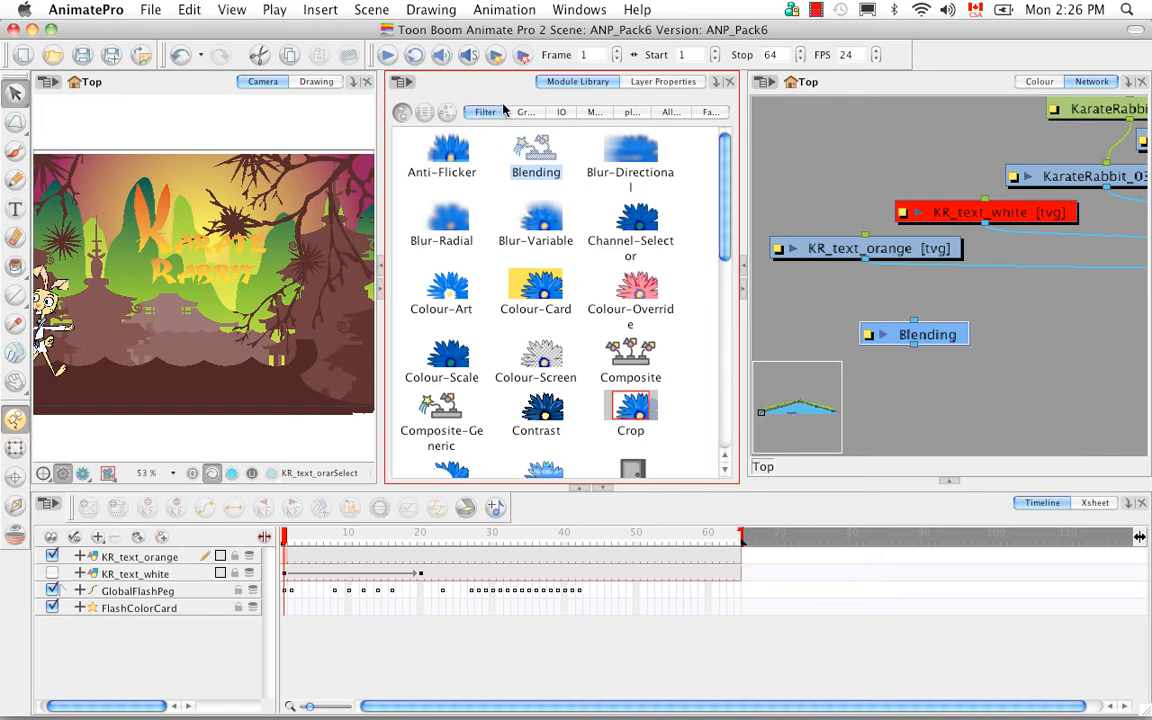
Look at the full module list, return to the filters, and insert the Blending module into the KR_text_orange connection
left_click(672, 113)
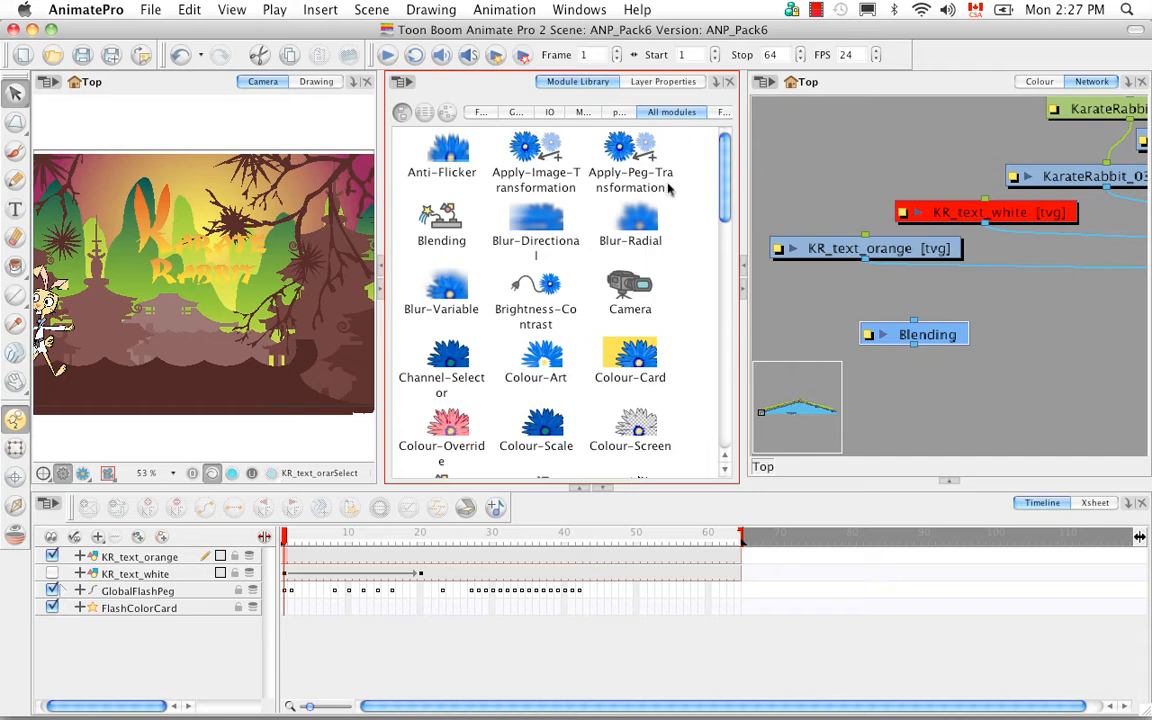
left_click(487, 115)
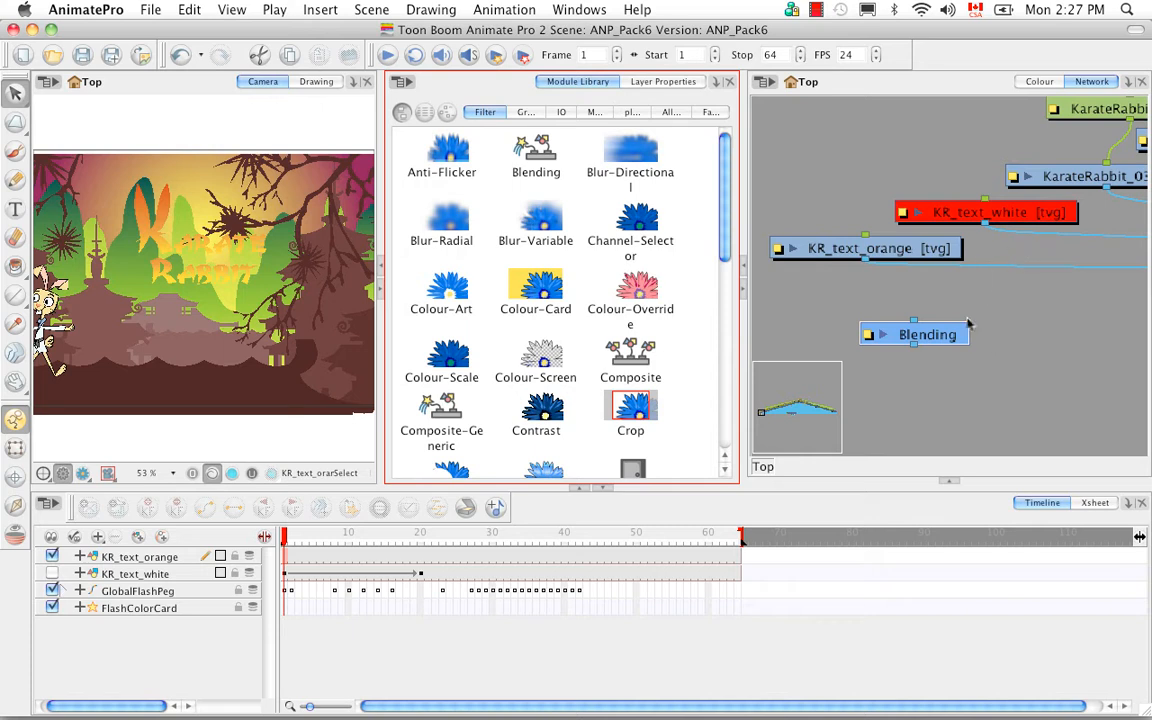
left_click_drag(955, 338, 1062, 286)
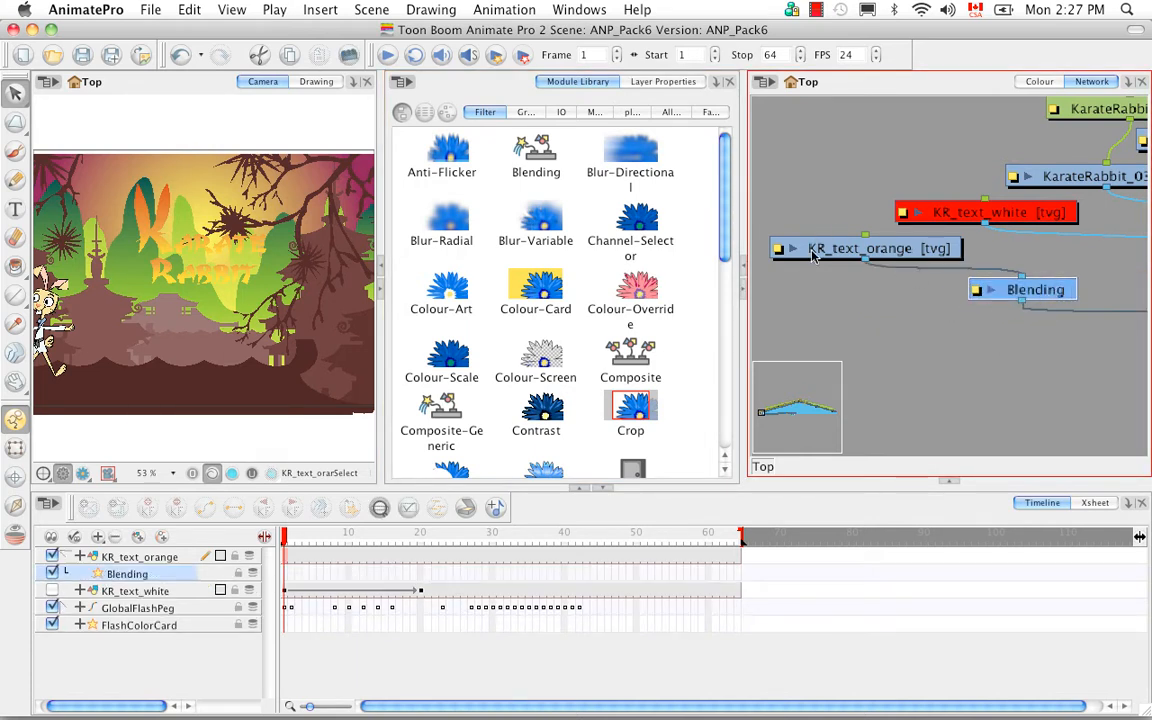
Open the Blending module's properties, move them clear of the network and put the camera in Render View
left_click(976, 294)
left_click_drag(928, 301, 706, 316)
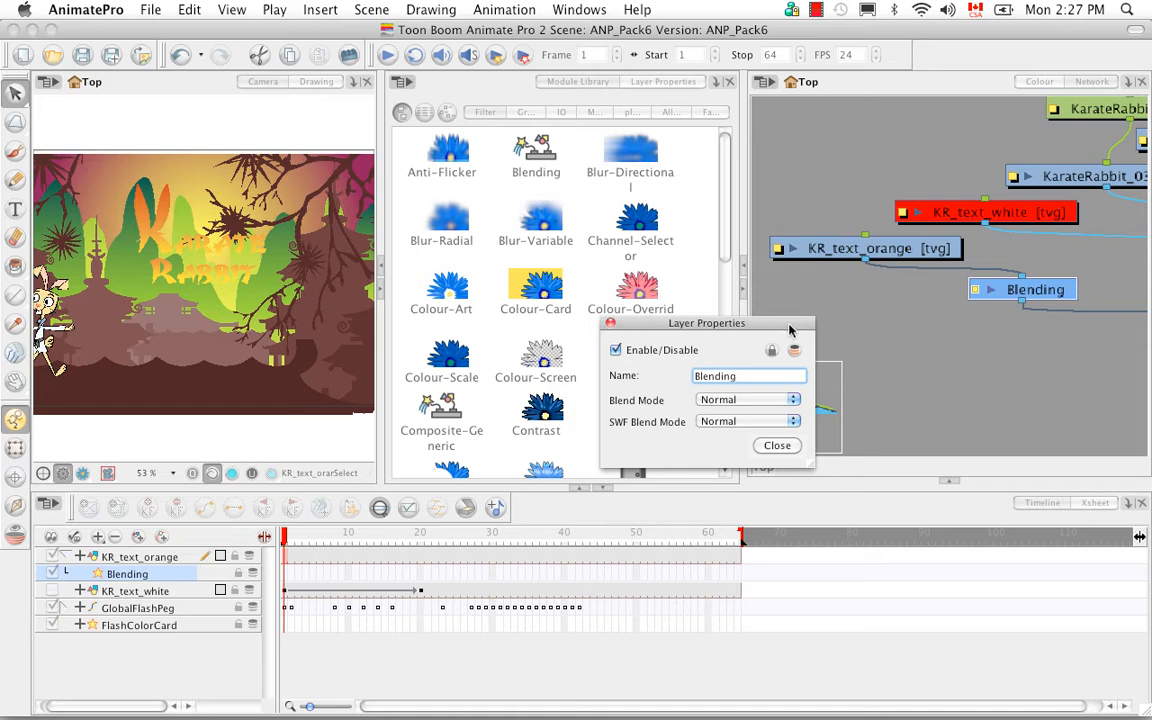
left_click(82, 473)
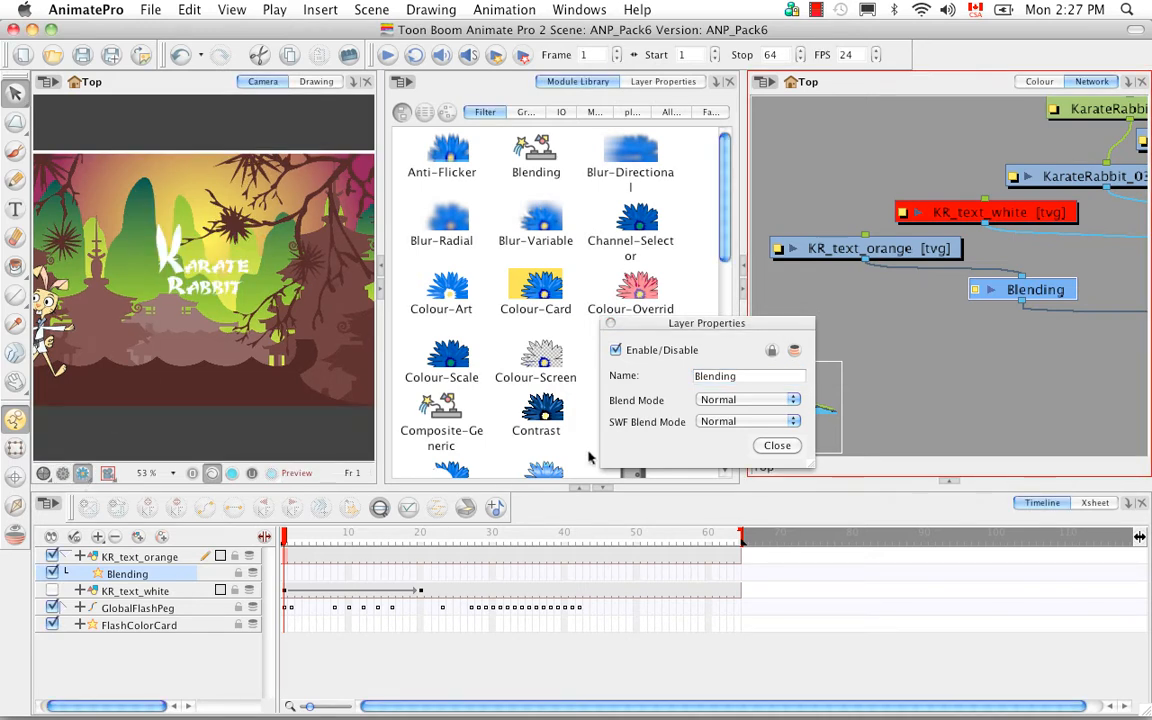
Try the Multiply and Difference blend modes on the orange title's Blending module
left_click(793, 400)
left_click(748, 420)
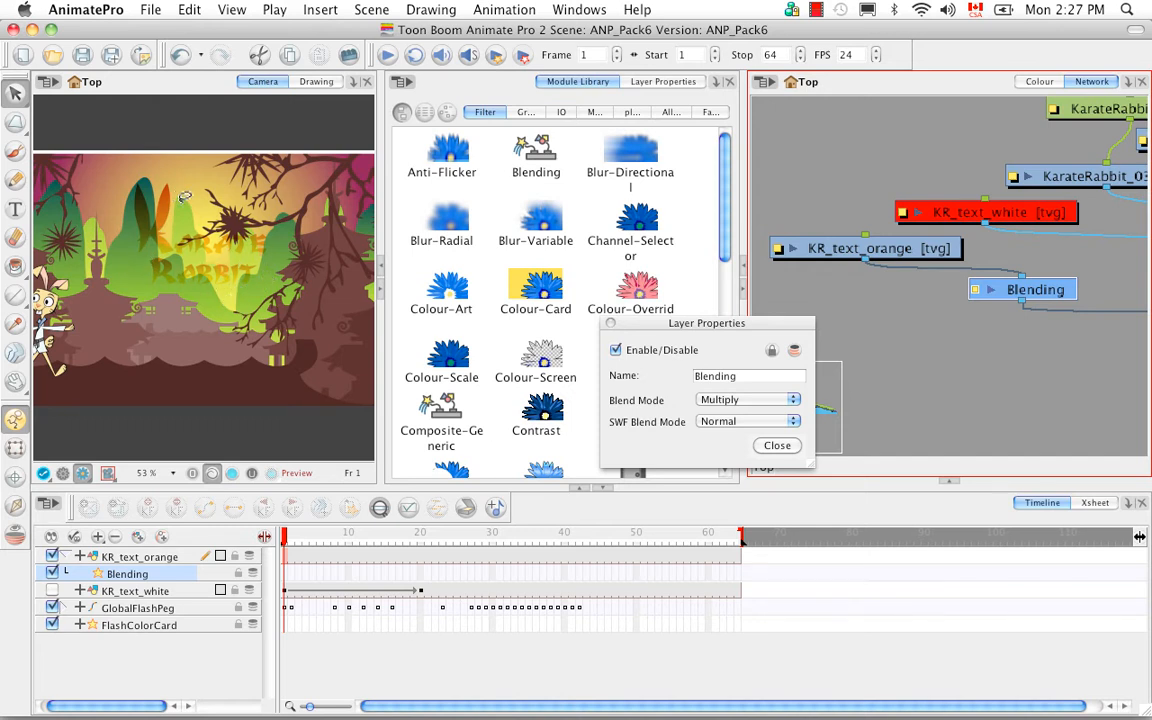
left_click(795, 403)
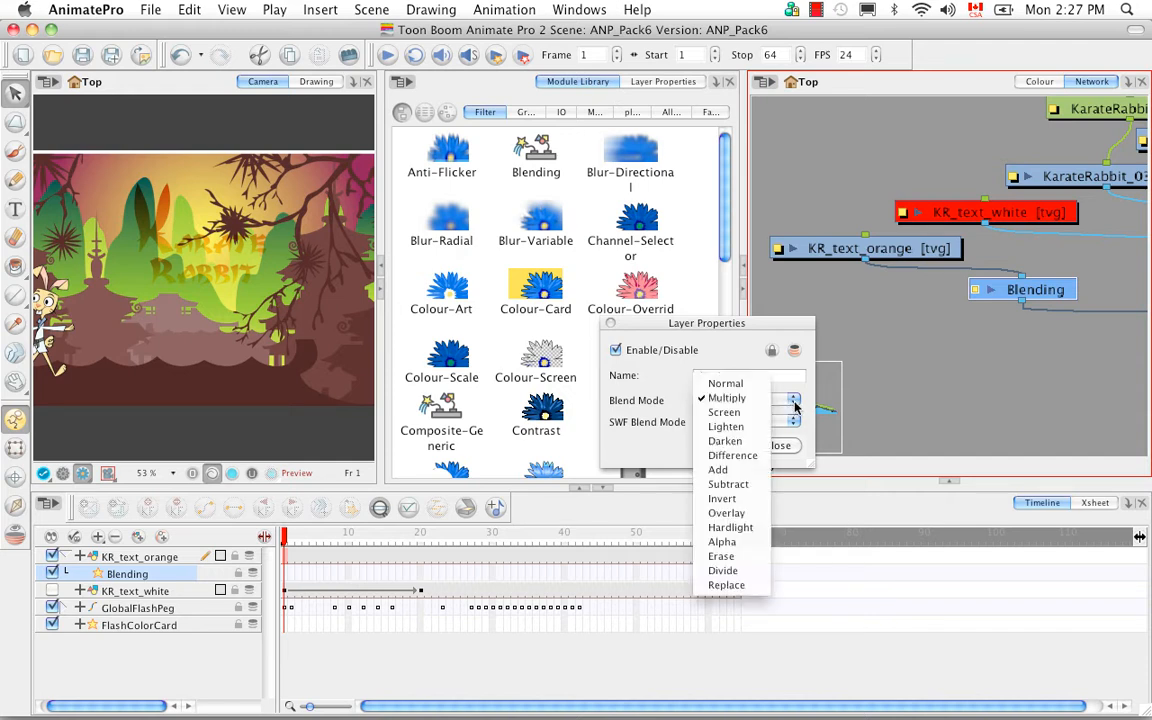
left_click(745, 456)
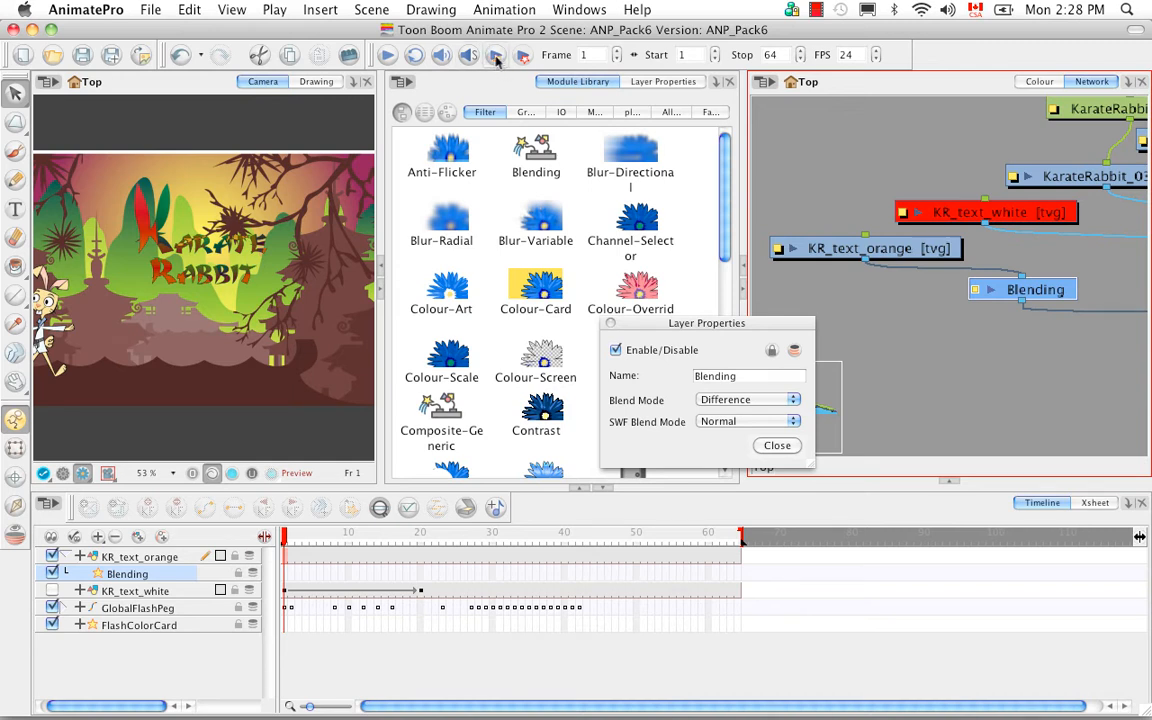
Set the Blending module's Blend Mode to Normal and its SWF Blend Mode to Overlay, and close its properties
left_click(786, 398)
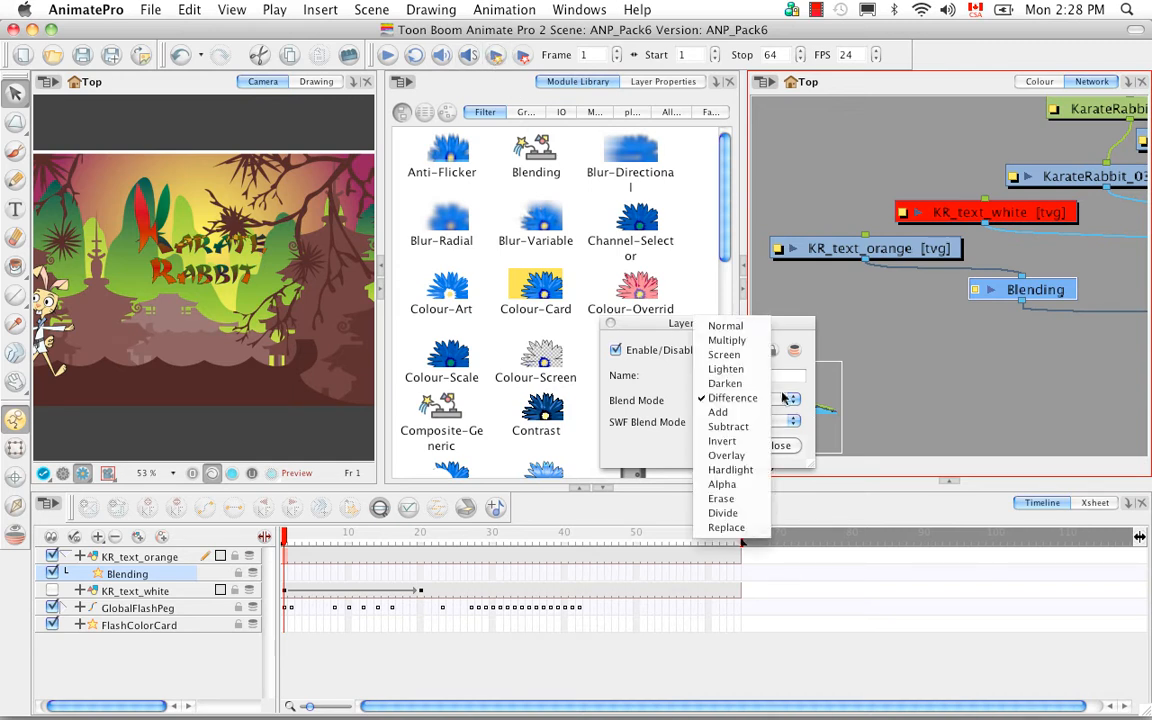
left_click(725, 326)
left_click(792, 422)
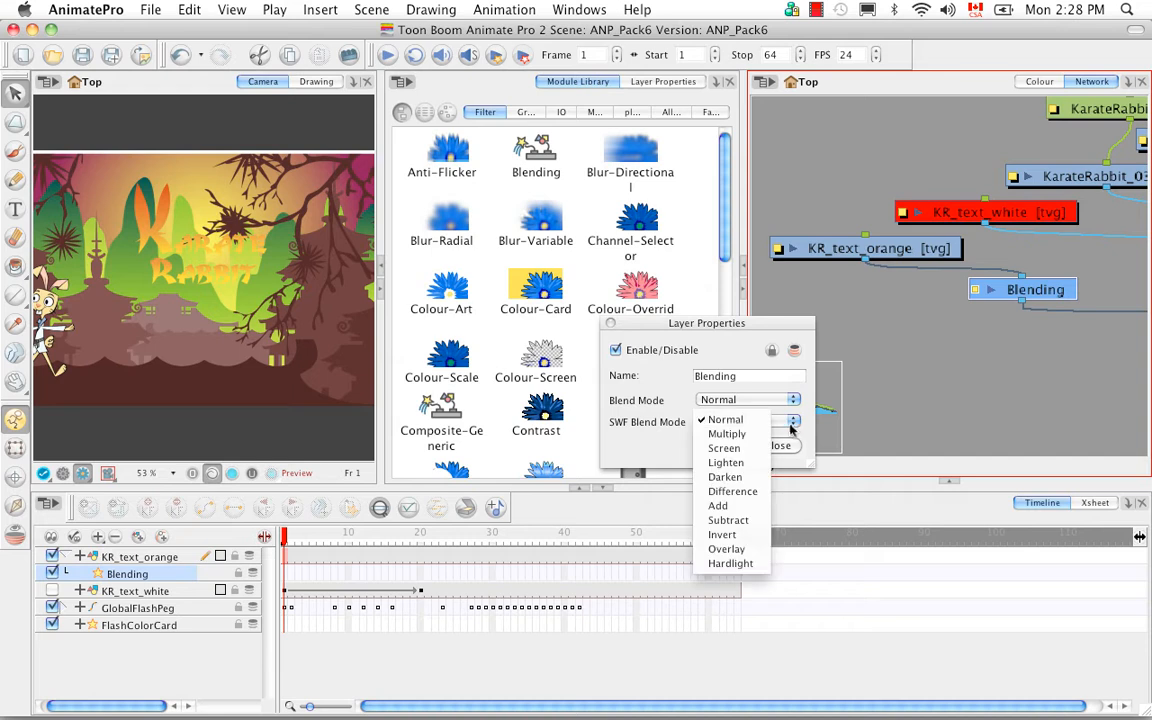
left_click(726, 549)
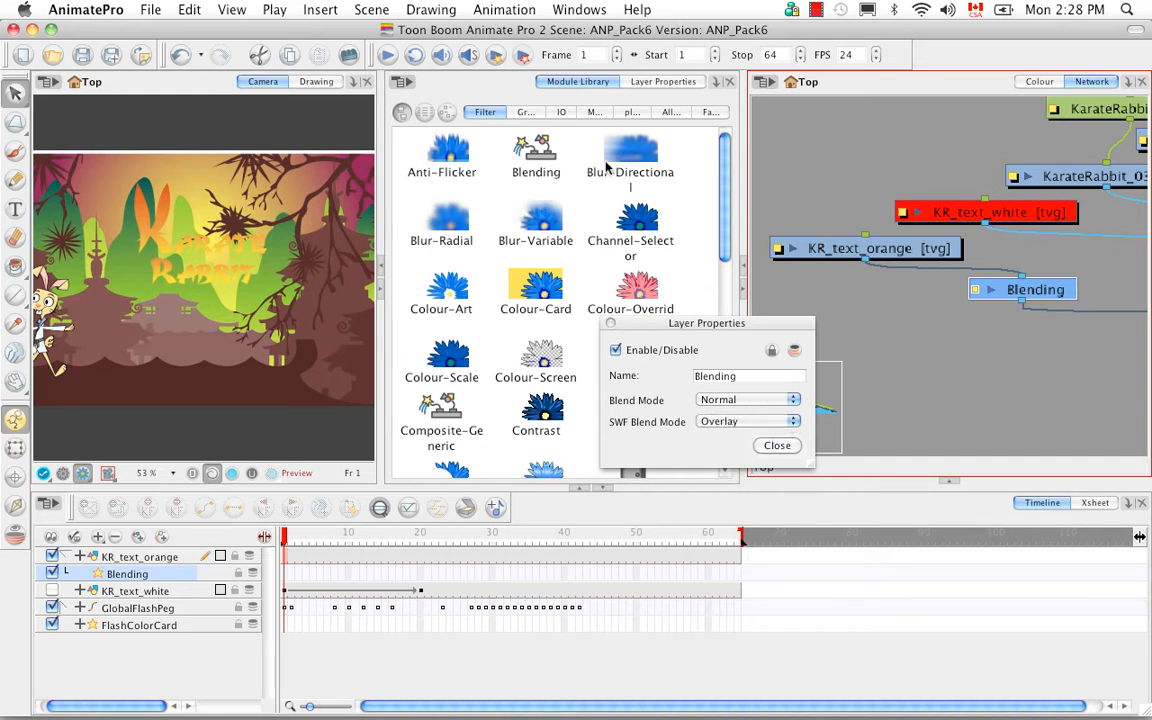
left_click(779, 446)
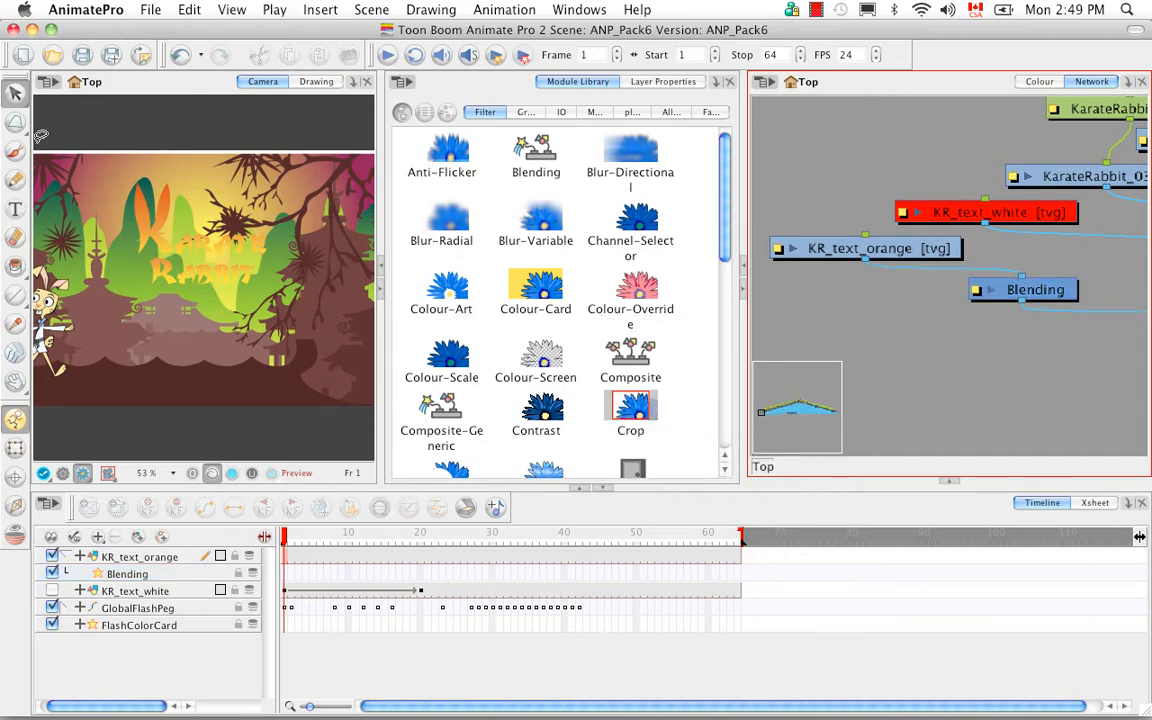
Switch back to the ANI_Pack6 scene in Animate, start opening another scene and save the current scene's changes
left_click(33, 30)
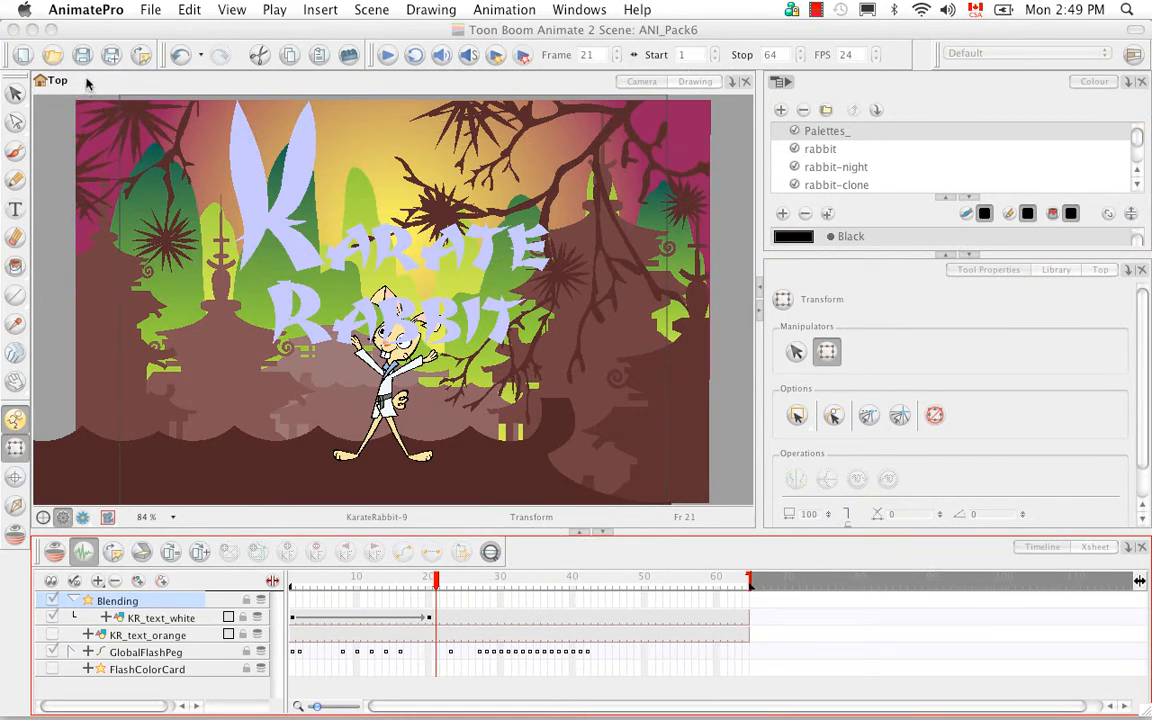
left_click(83, 58)
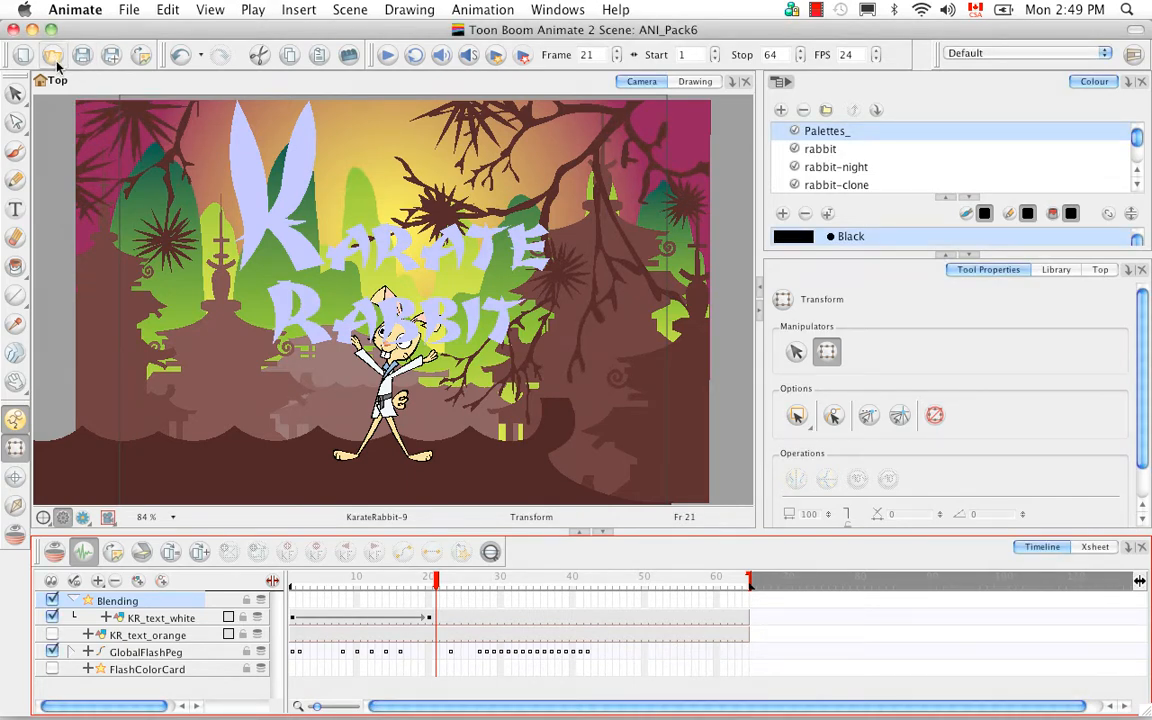
left_click(54, 56)
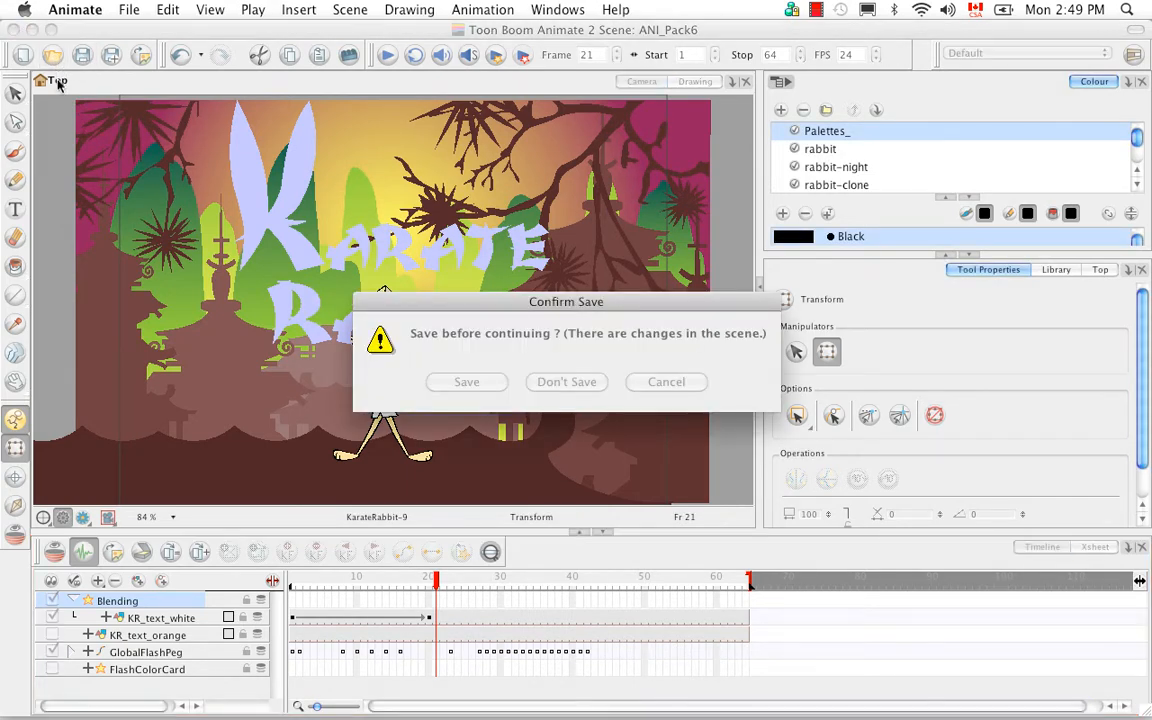
left_click(465, 380)
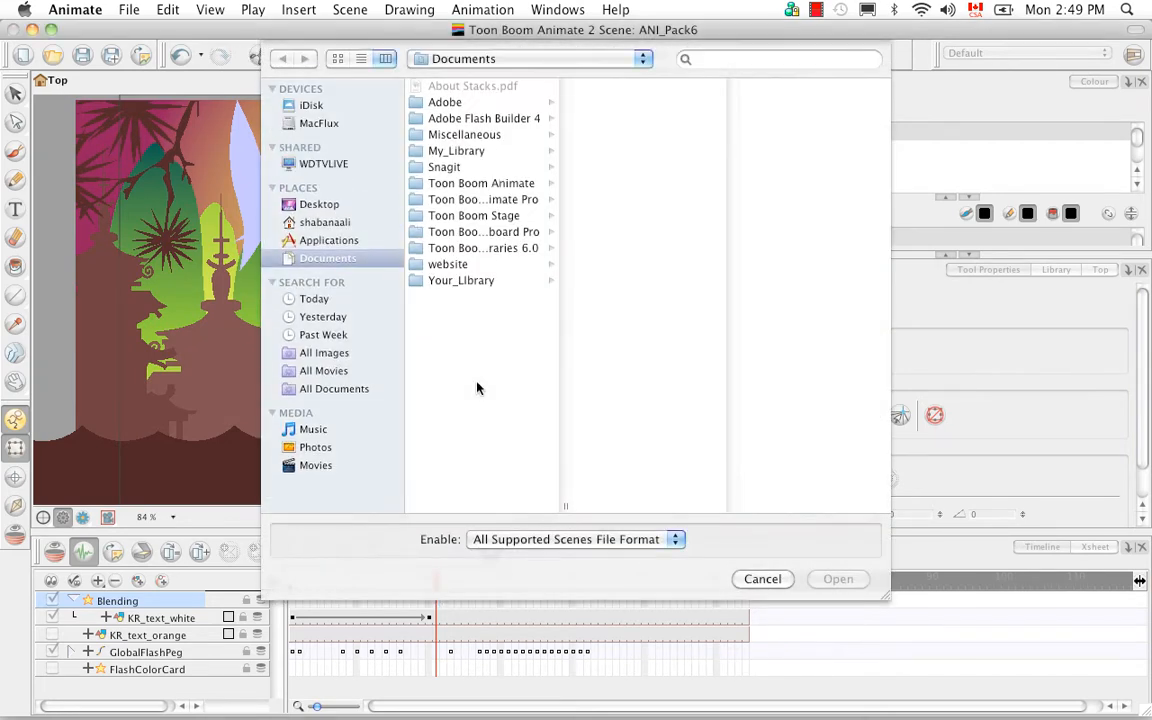
Browse to the Pack21 folder inside ANP2 Scenes in the home folder and widen the dialog and its column to show full names
left_click(334, 226)
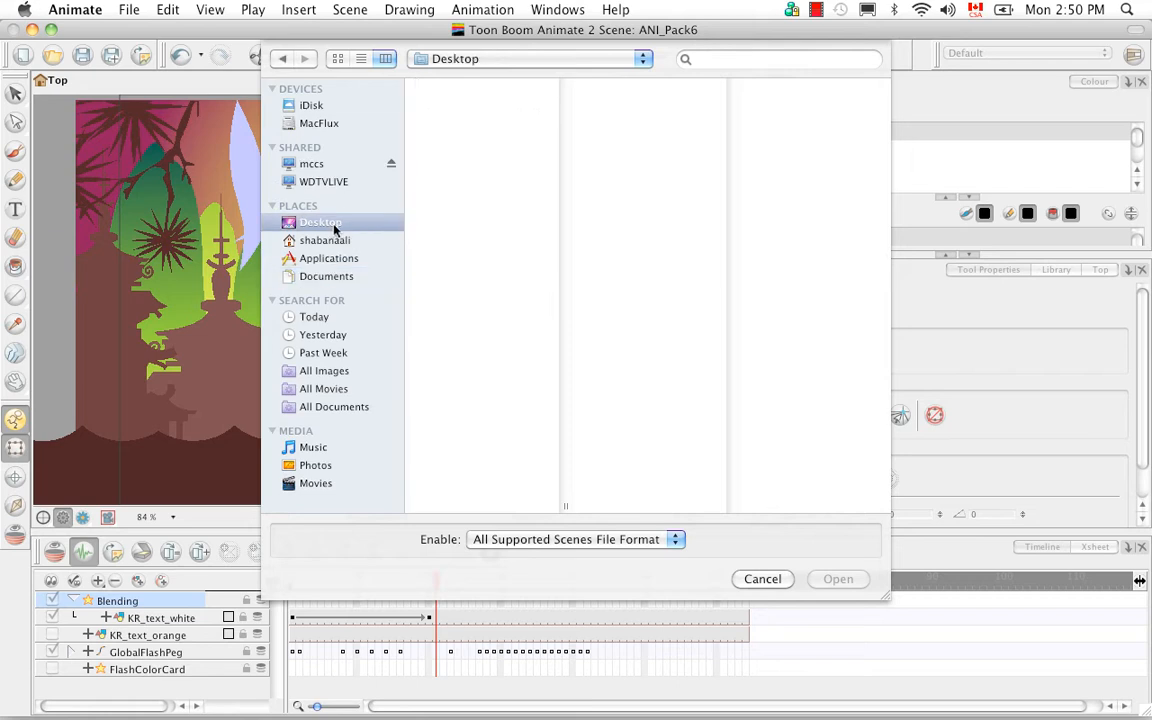
left_click(337, 241)
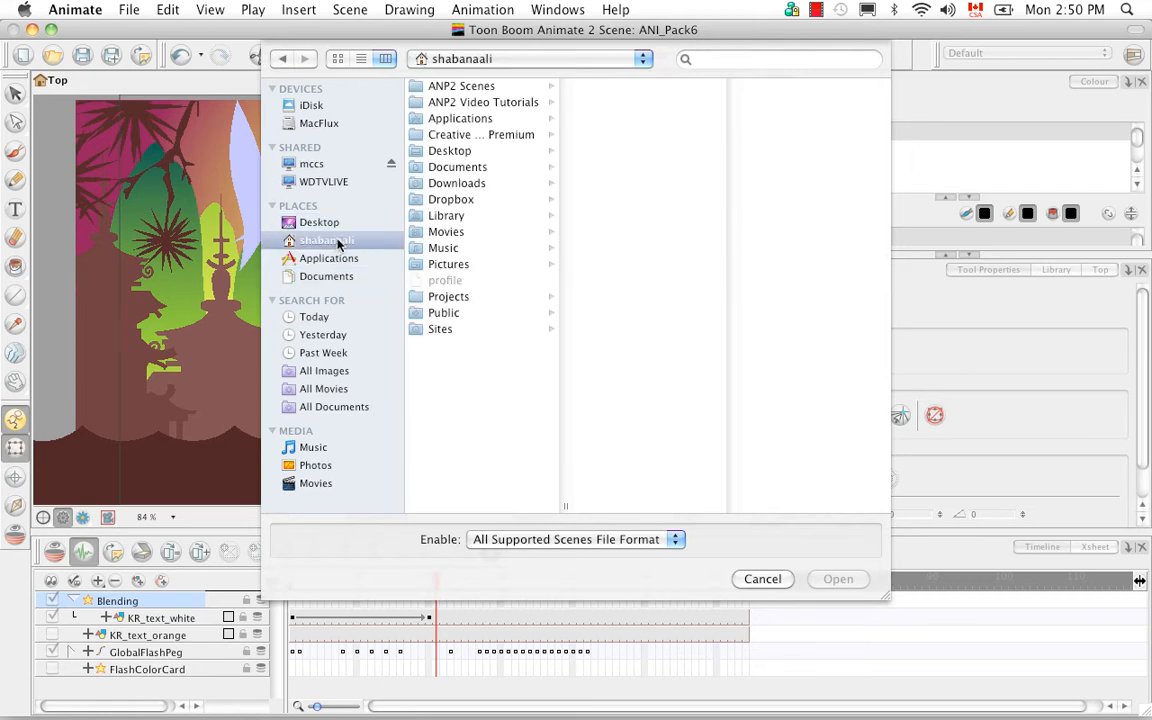
left_click(494, 89)
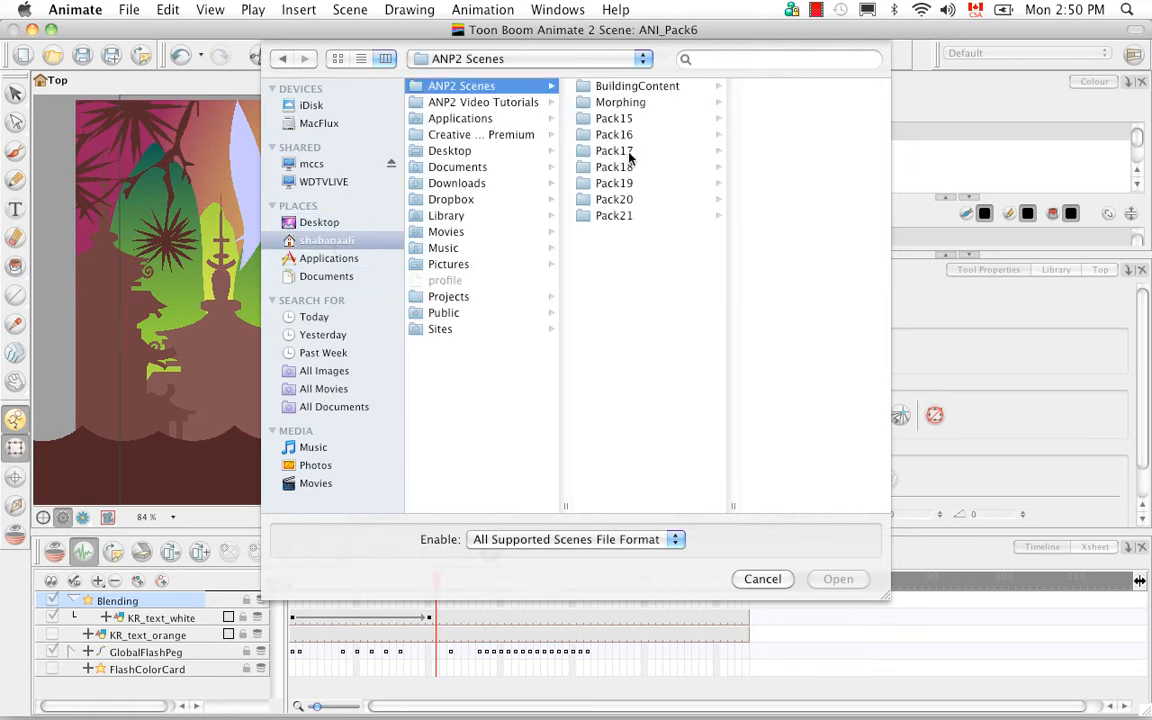
left_click(621, 218)
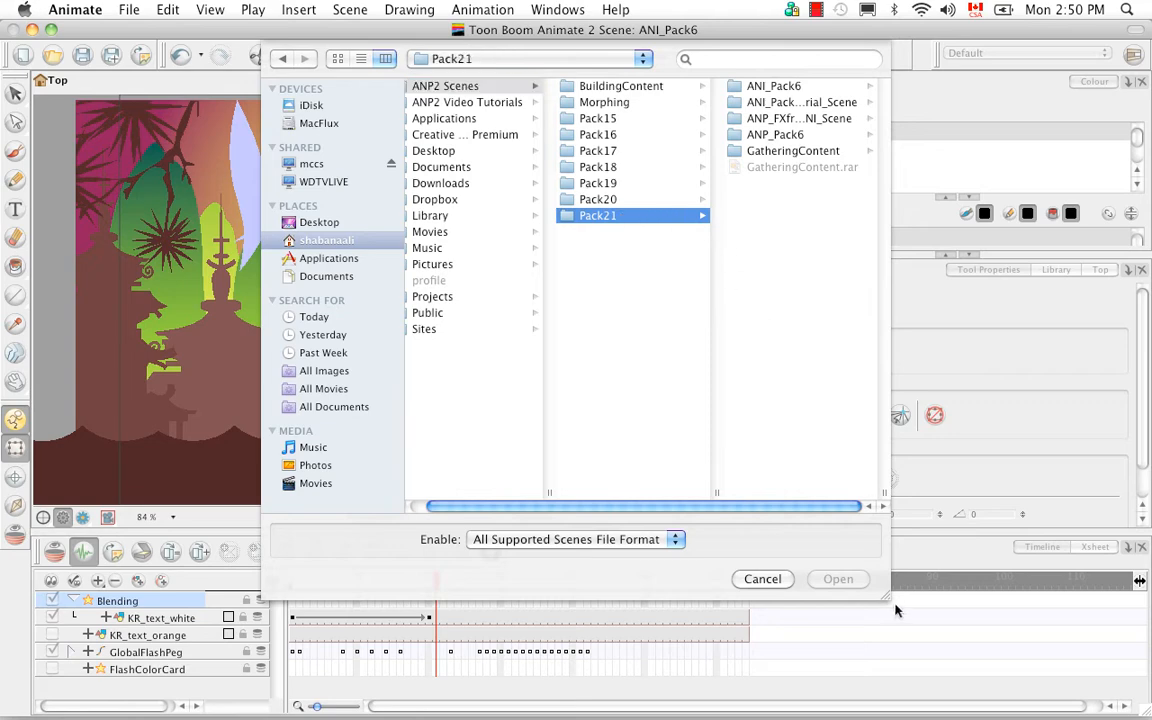
left_click_drag(887, 596, 1065, 597)
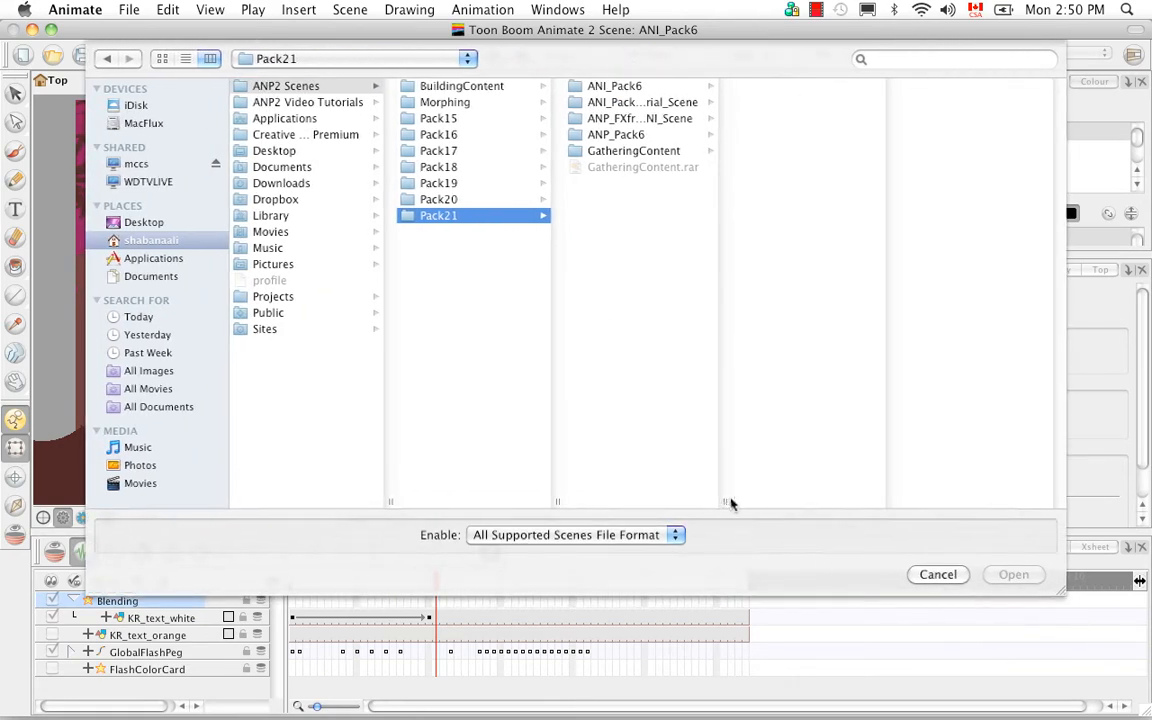
left_click_drag(728, 501, 848, 496)
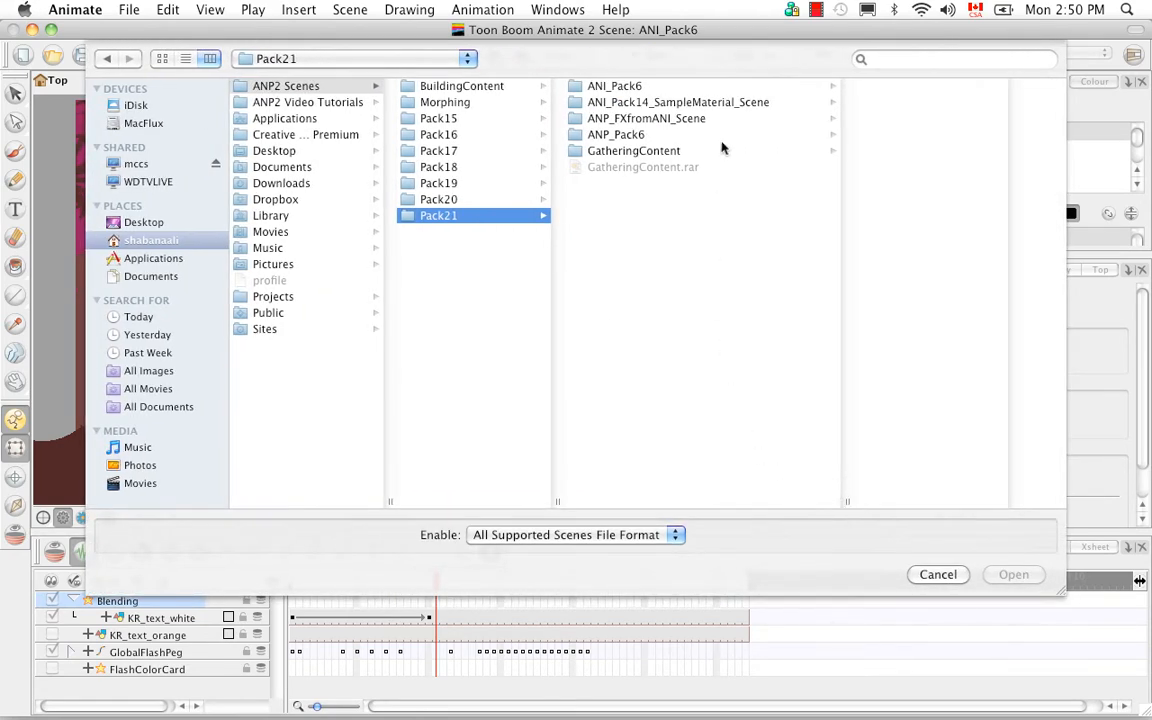
Open the ANI_Pack14_SampleMaterial_Scene.anim scene and dismiss the unsupported effects notice
left_click(655, 100)
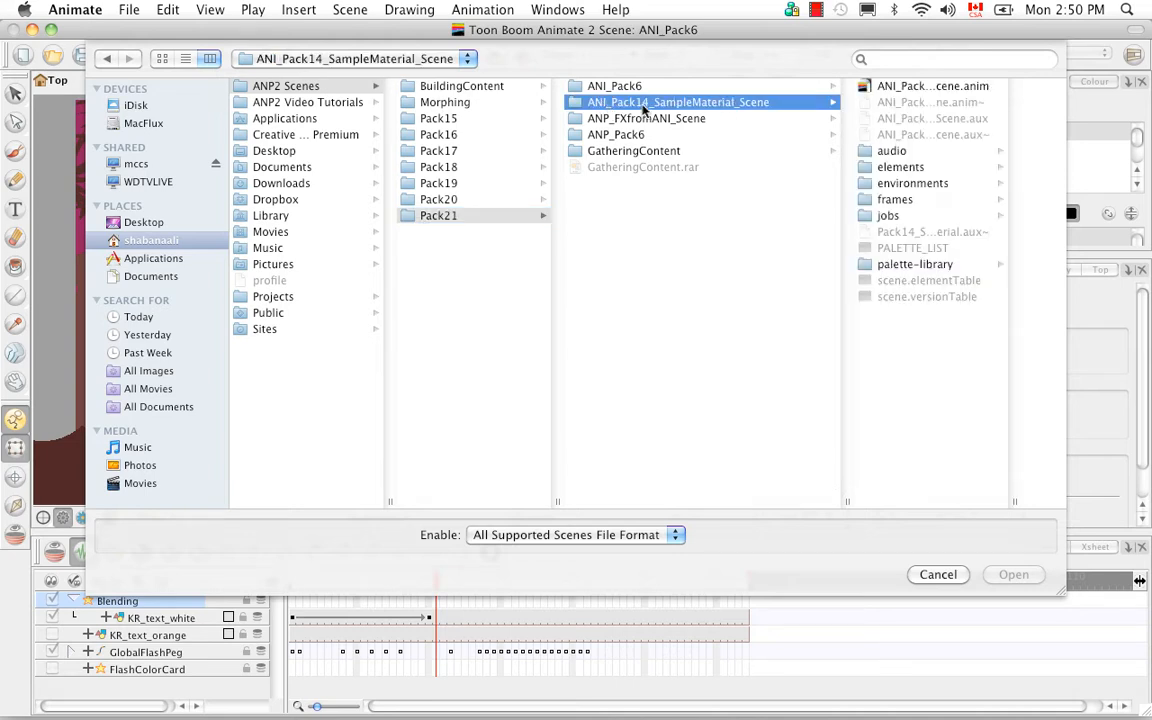
left_click(912, 90)
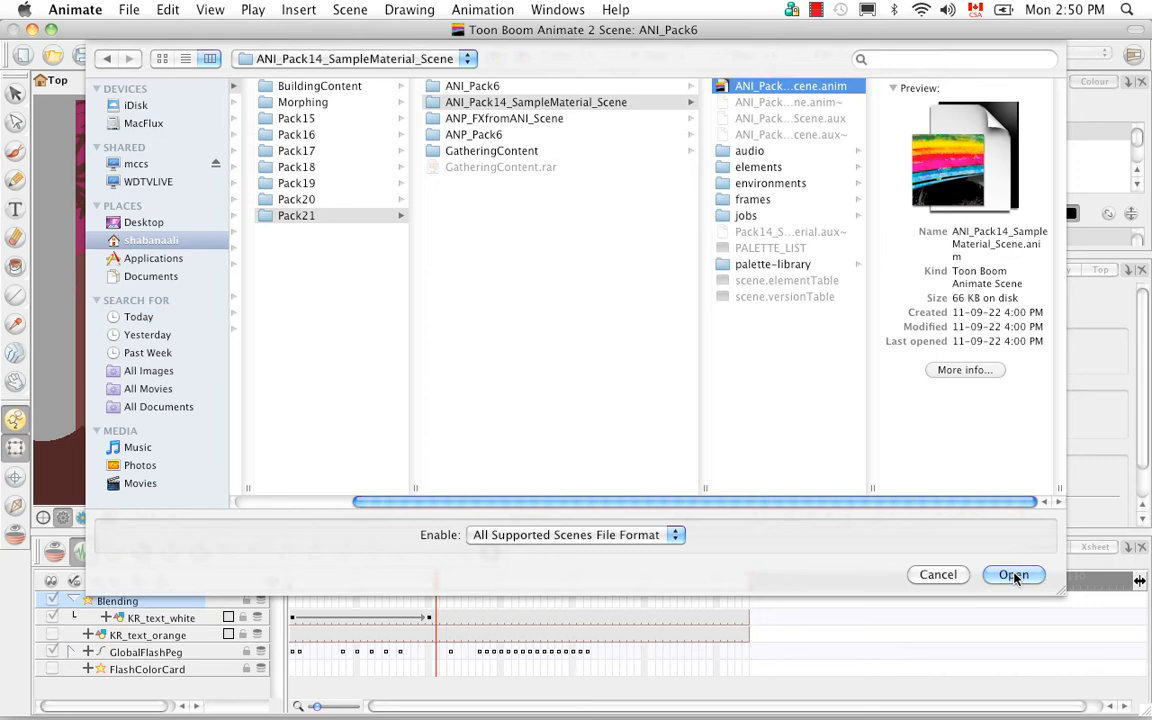
left_click(1013, 575)
key("grave")
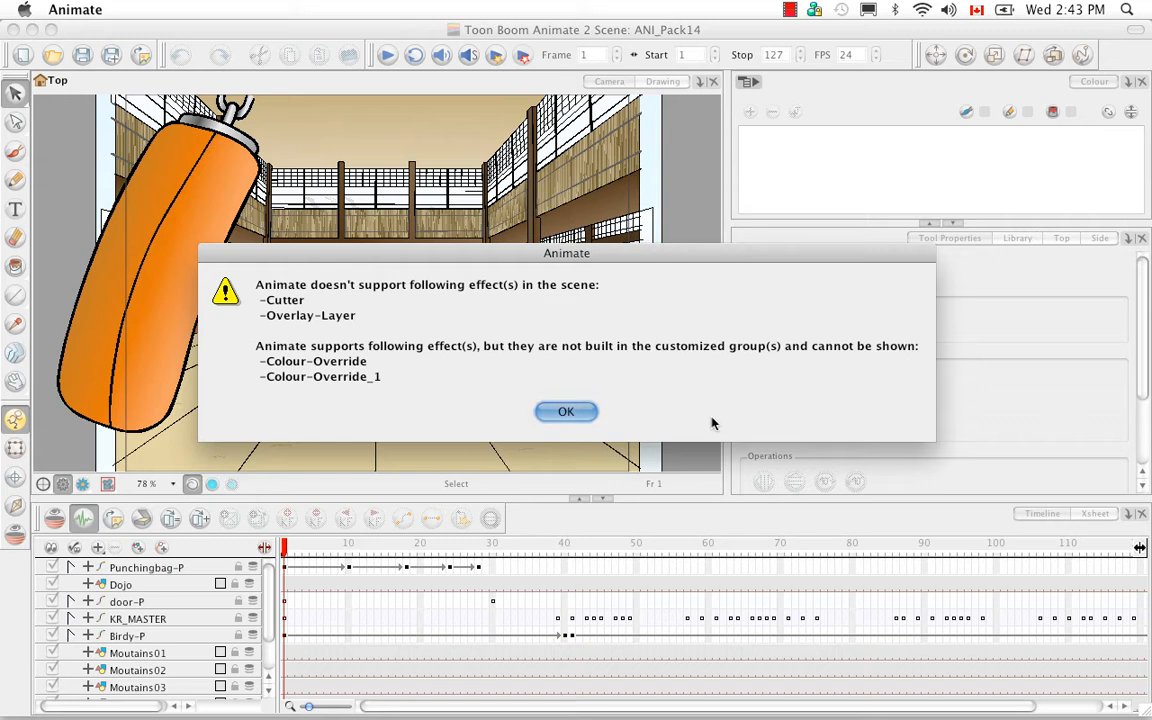
left_click(572, 414)
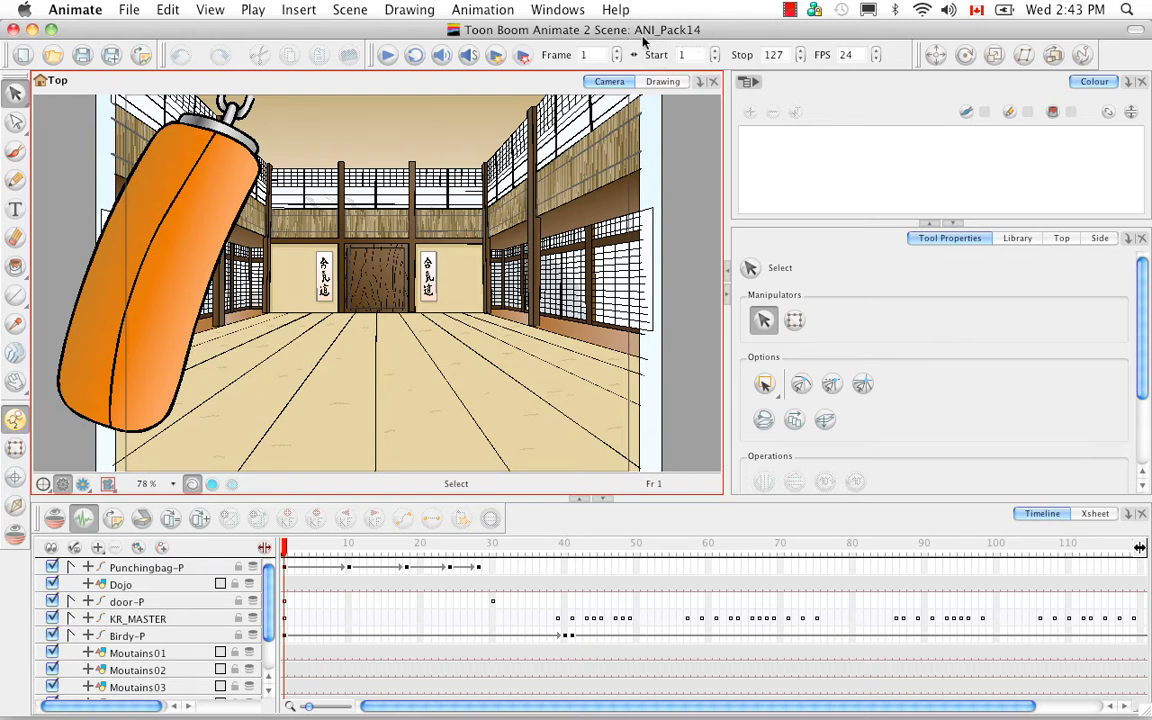
Play the punching bag and rabbit animation through and return the playhead to frame 1
left_click(387, 57)
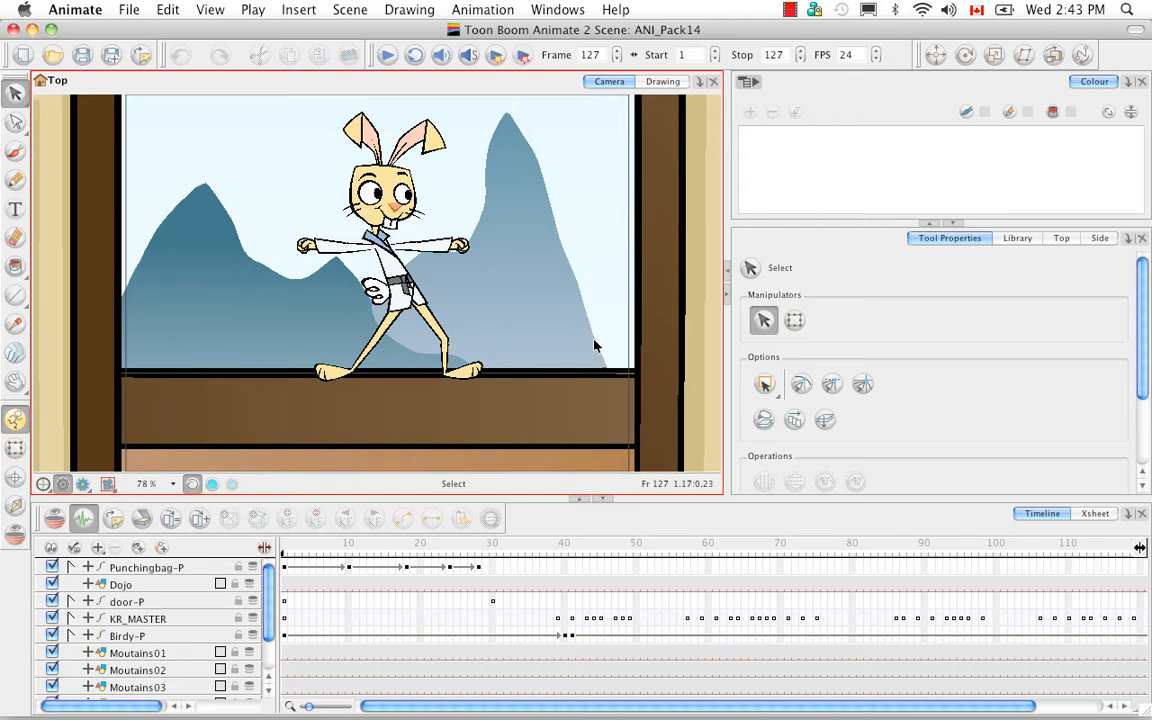
mouse_move(288, 543)
left_mouse_down()
mouse_move(327, 545)
mouse_move(284, 546)
left_mouse_up()
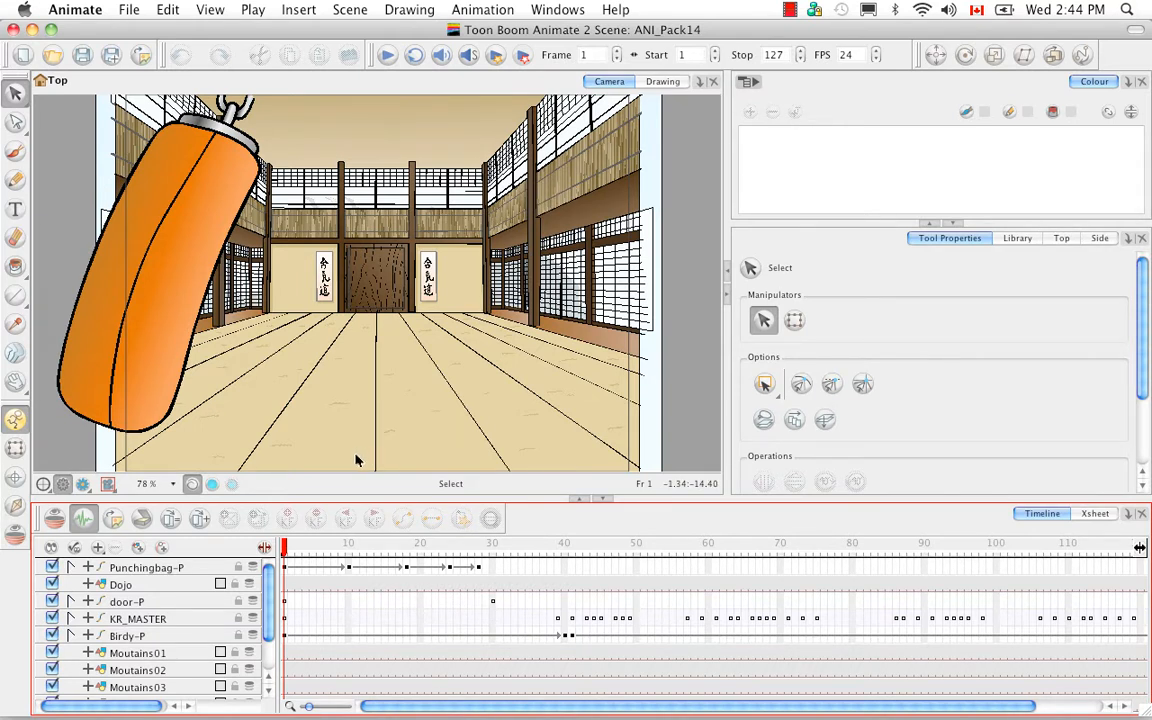
Collapse the Punchingbag-P peg layer and create a symbol from it named Punchingbag-P
left_click(86, 567)
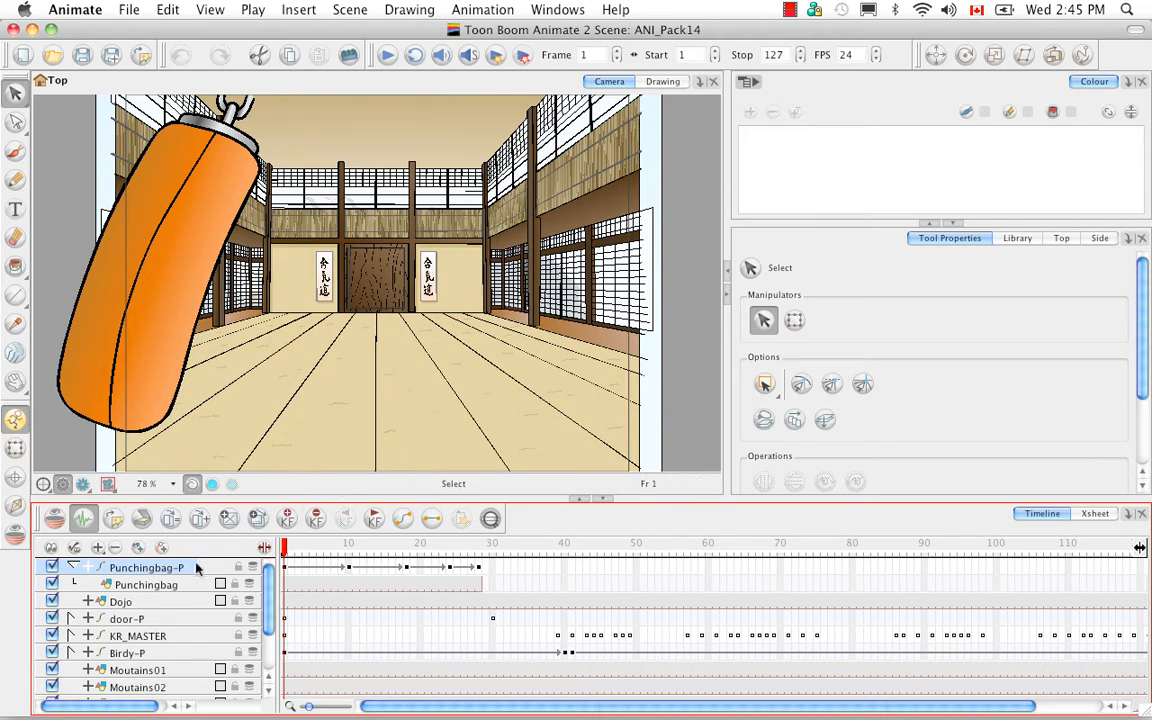
left_click(73, 567)
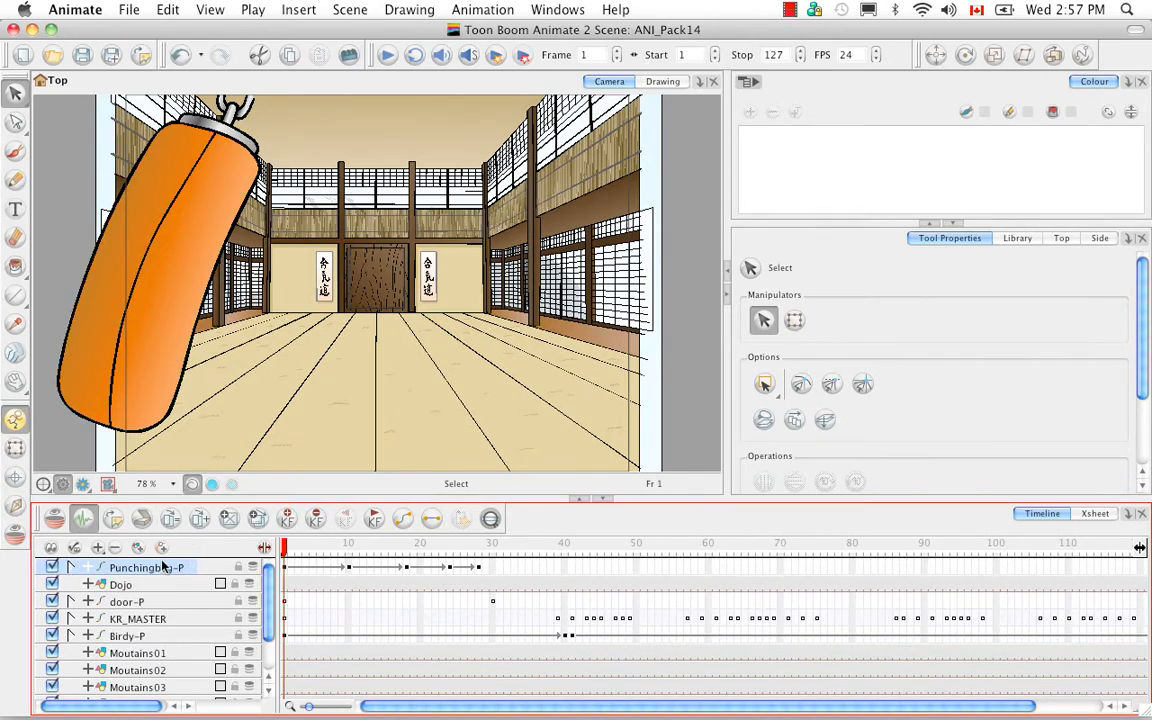
left_click(167, 10)
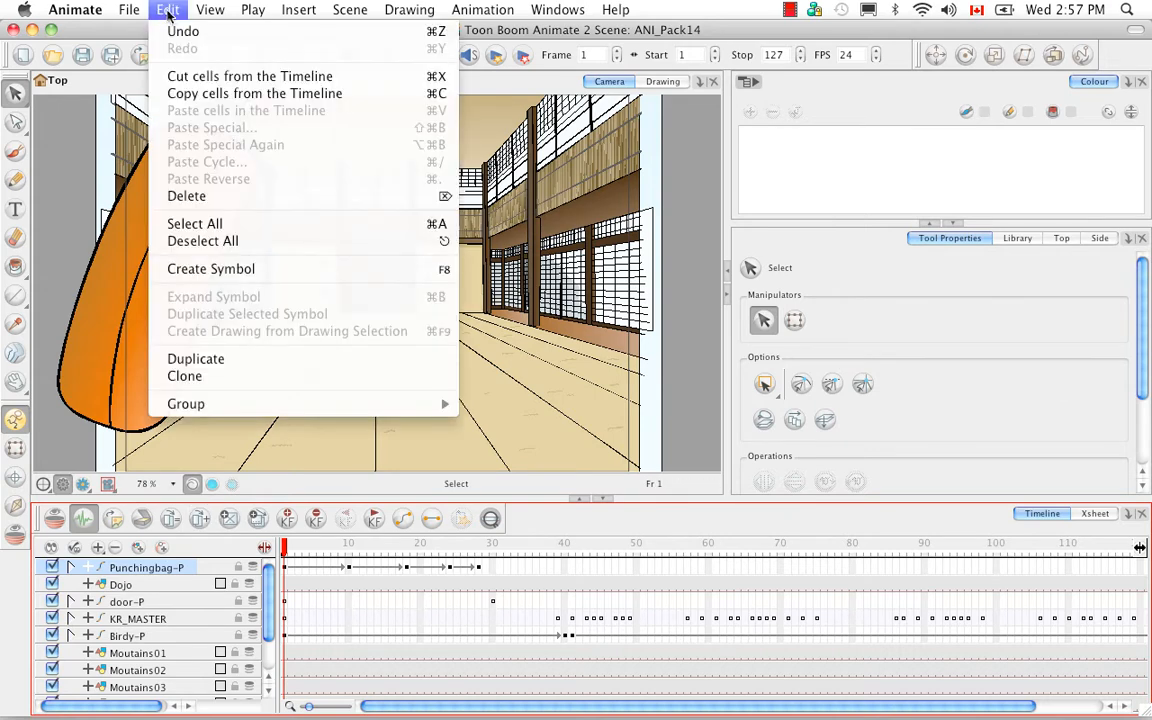
left_click(432, 270)
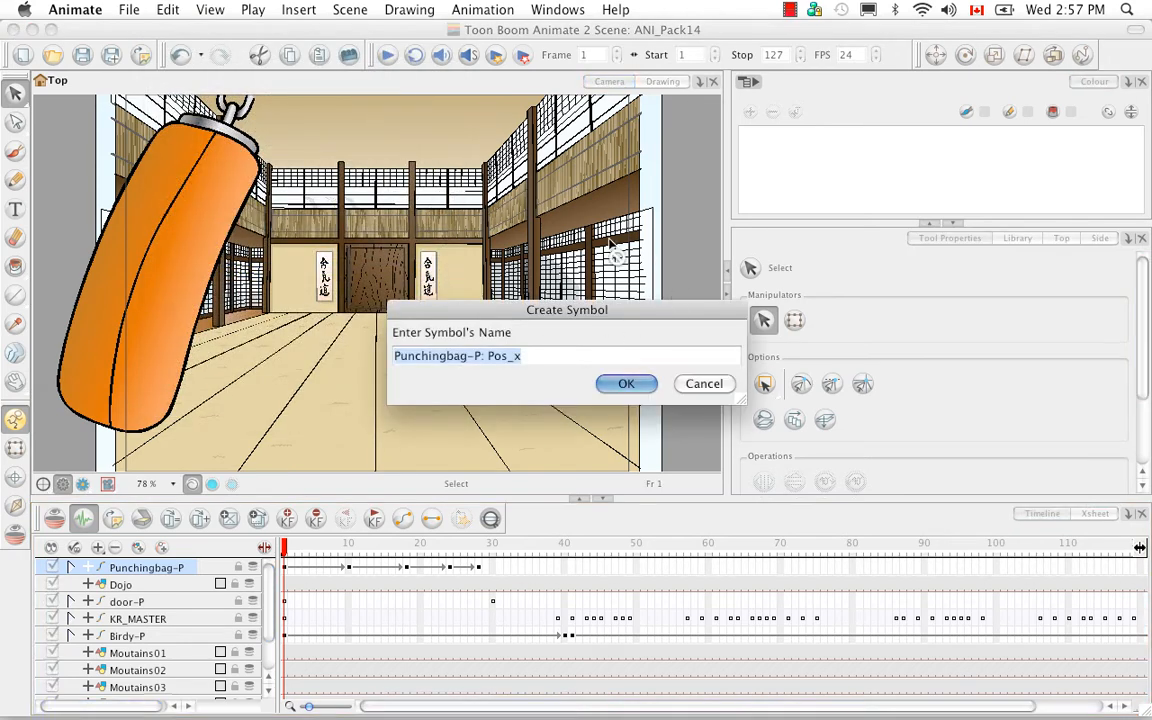
left_click(522, 356)
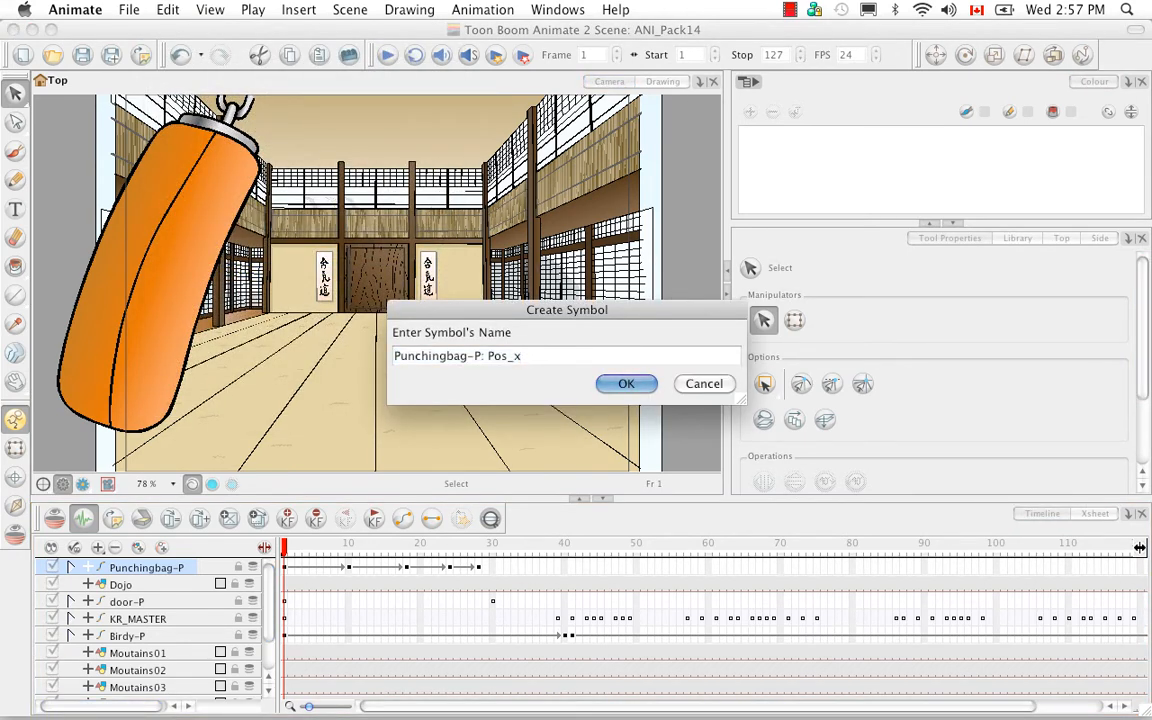
double_click(510, 356)
key("BackSpace")
key("BackSpace")
key("BackSpace")
left_click(624, 384)
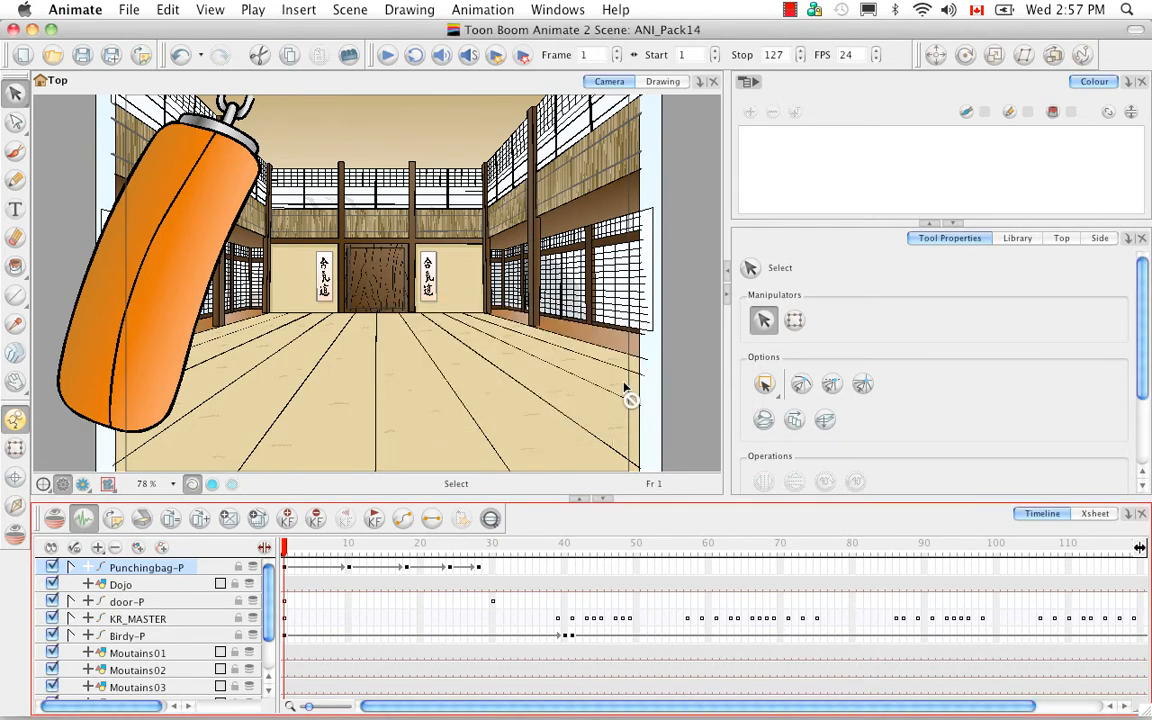
Place the Punchingbag-P symbol from the Symbols library at the top of the timeline's layer list
left_click(1019, 238)
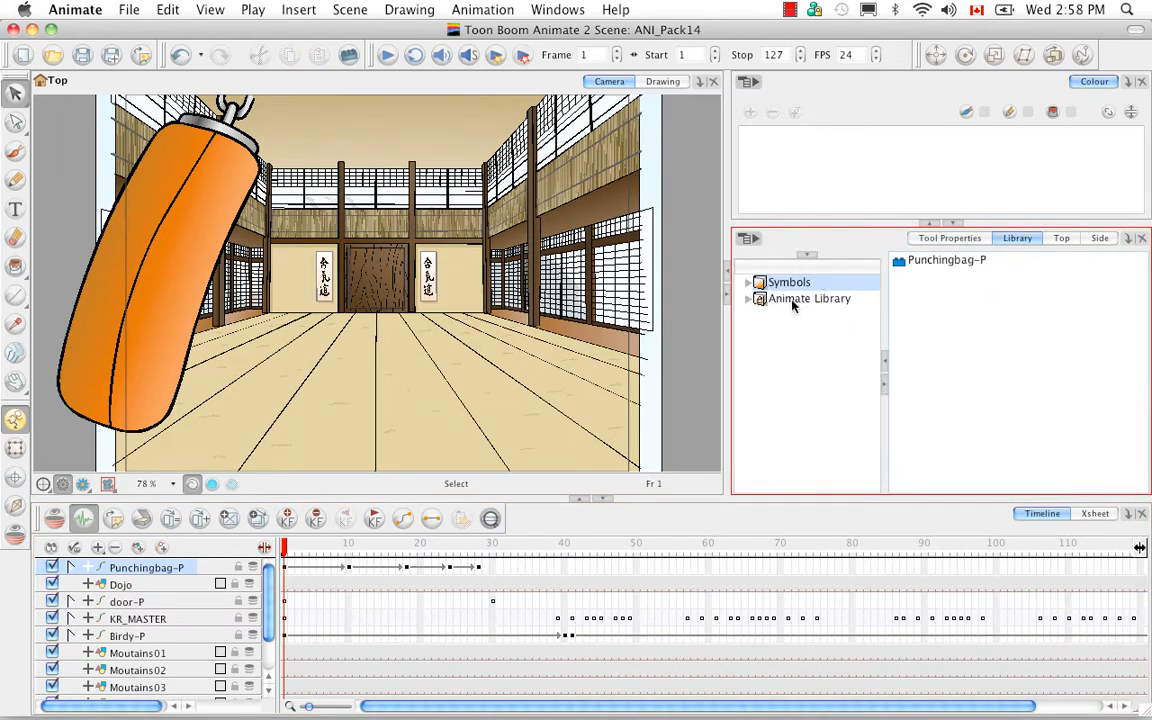
left_click(791, 298)
left_click(788, 284)
left_click(942, 262)
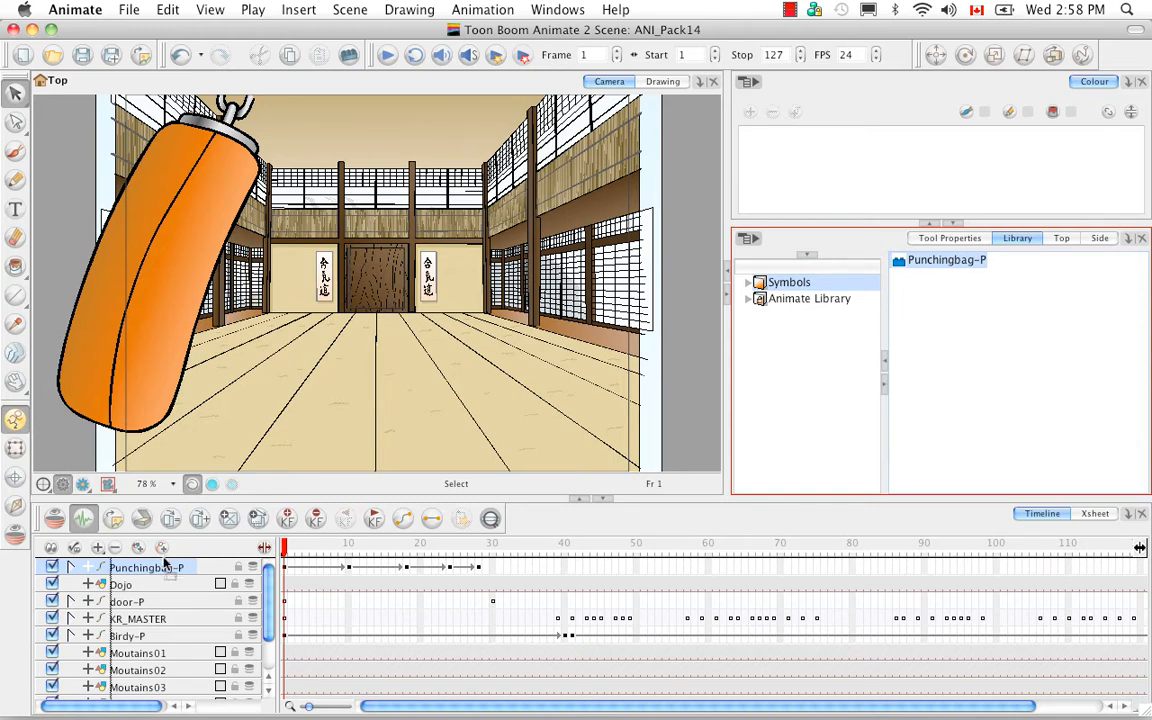
left_click_drag(164, 558, 167, 564)
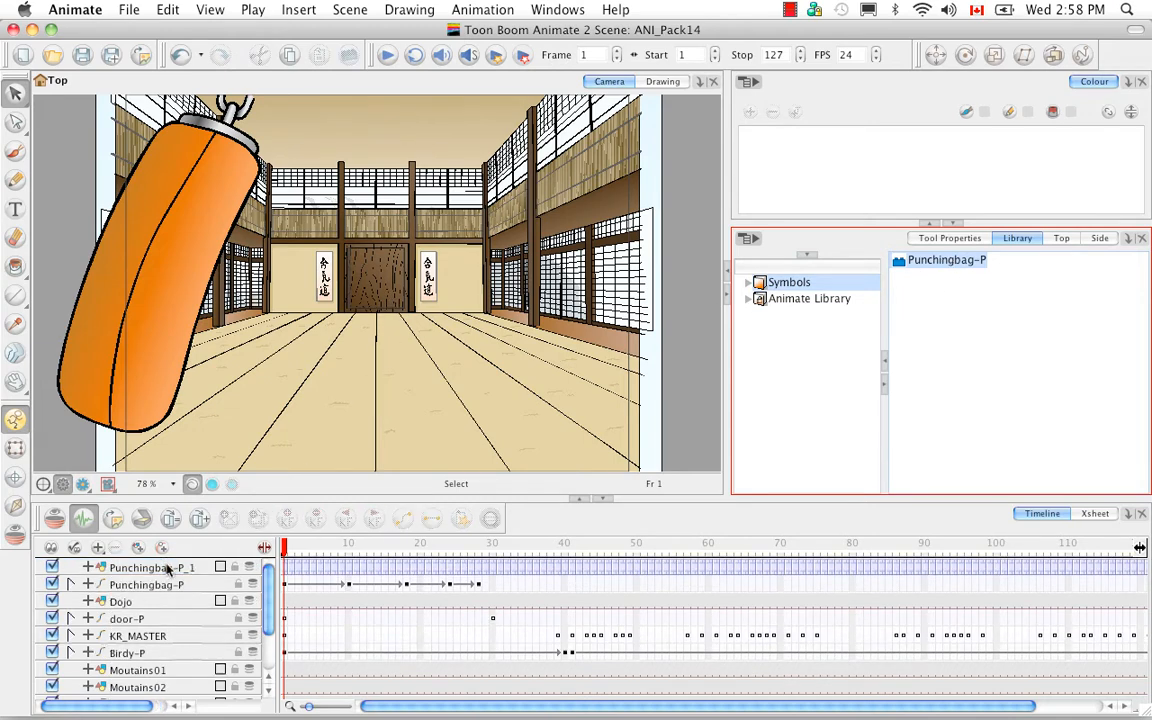
Disable the original Punchingbag-P peg layer and check the symbol layer by switching its visibility off and on
left_click(52, 585)
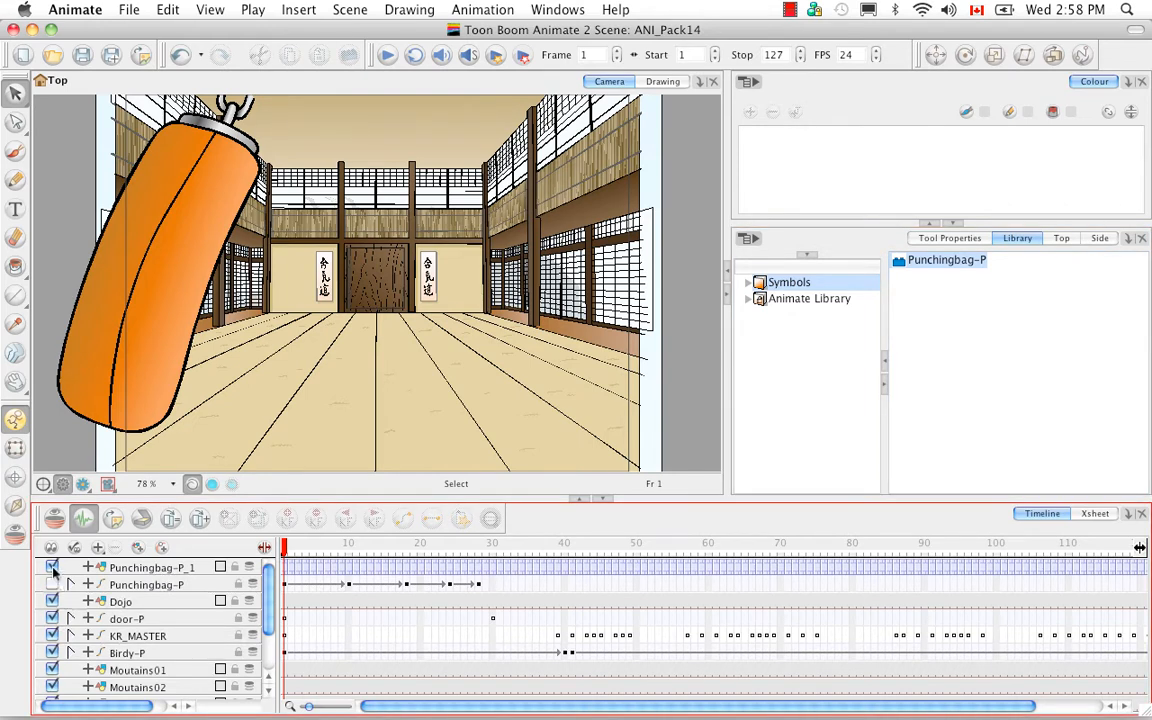
left_click(52, 567)
left_click(52, 567)
Duplicate the Punchingbag-P_1 symbol layer
left_click(152, 568)
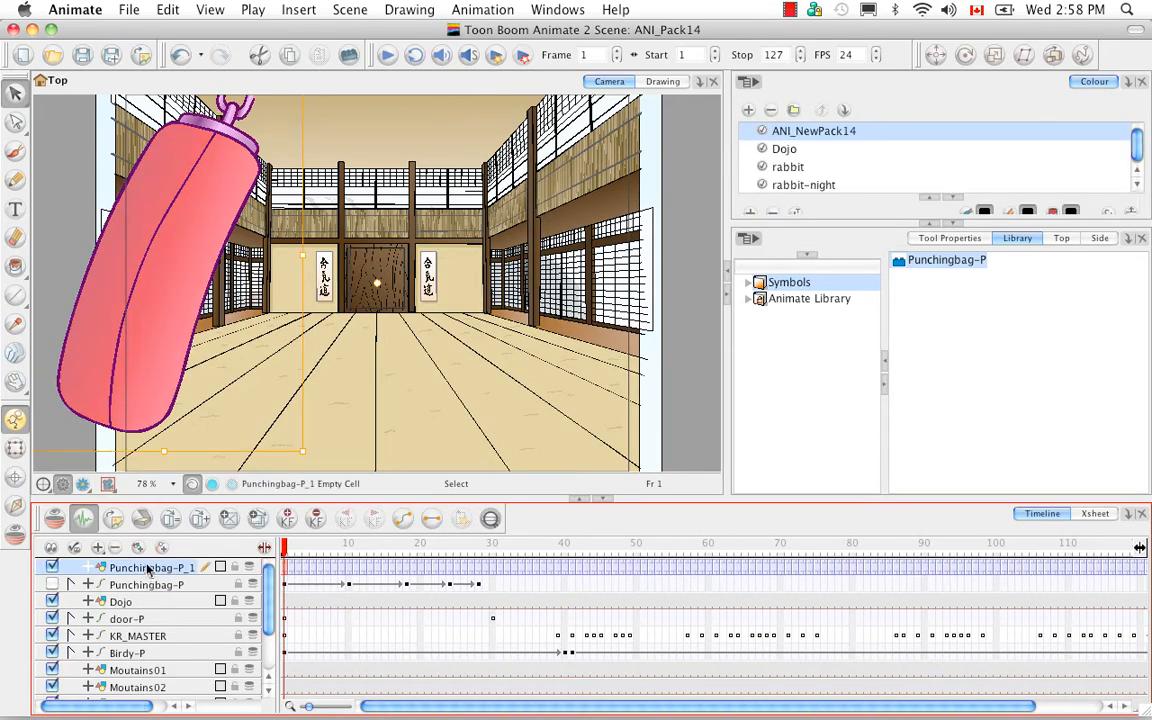
right_click(143, 567)
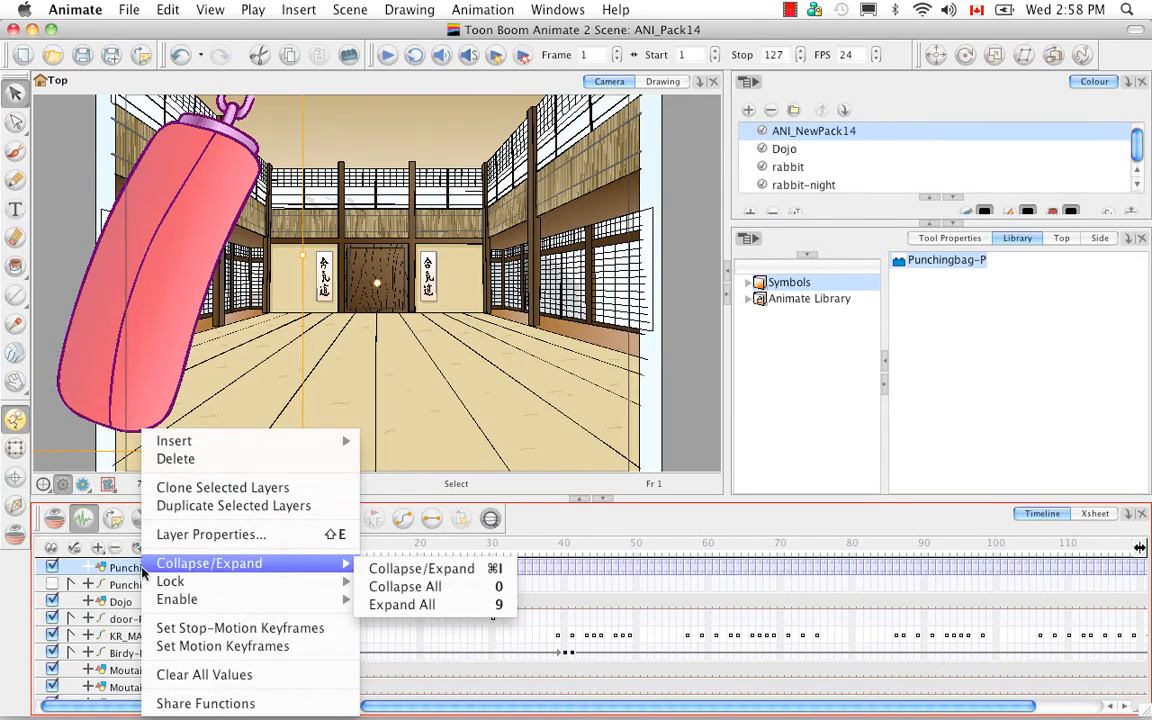
left_click(181, 507)
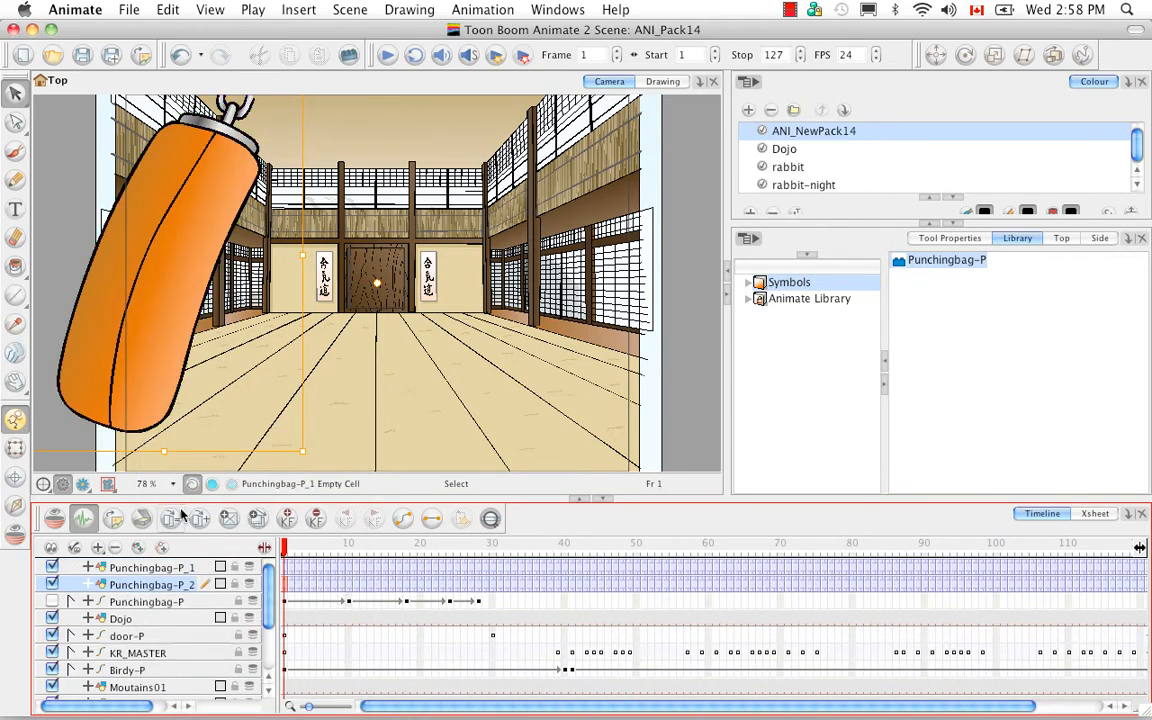
Add a Quadmap layer to the timeline and locate it in the layer list
left_click(98, 548)
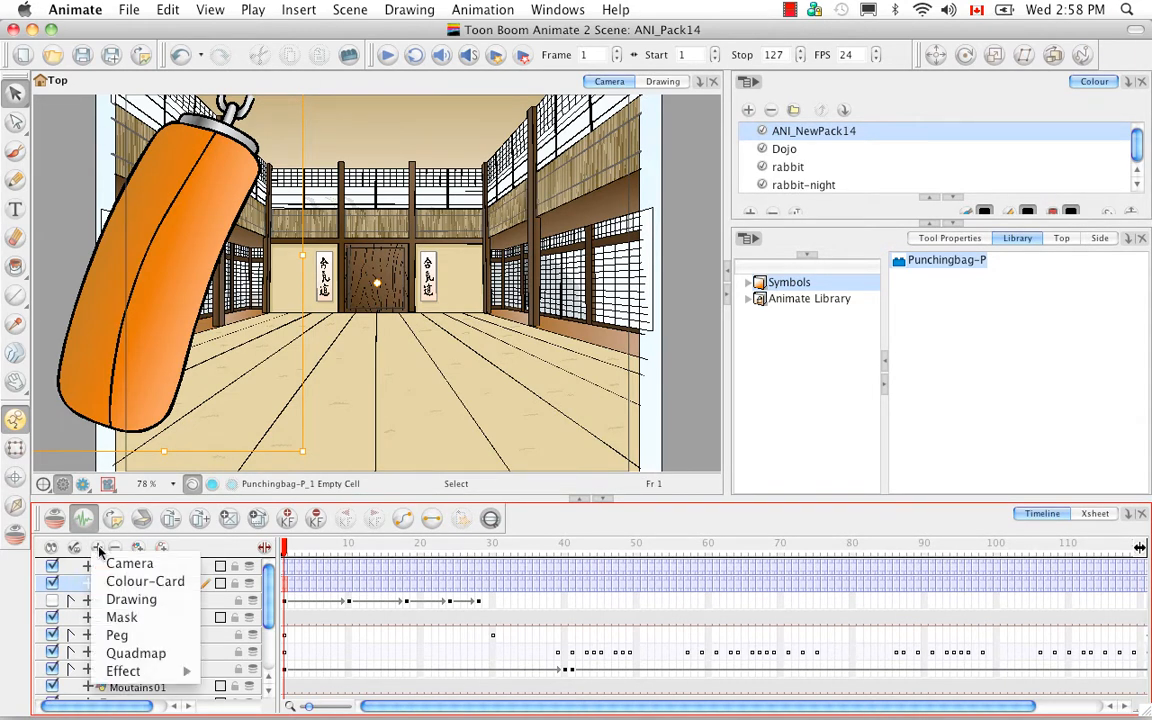
left_click(103, 652)
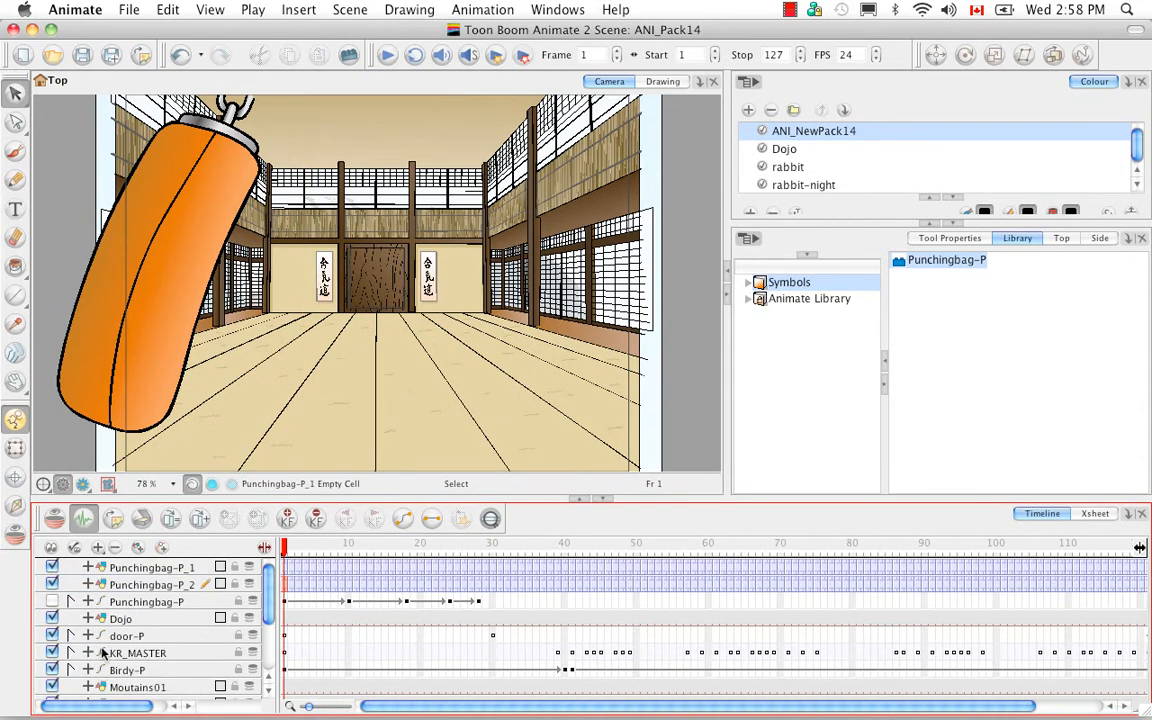
left_click_drag(268, 588, 267, 647)
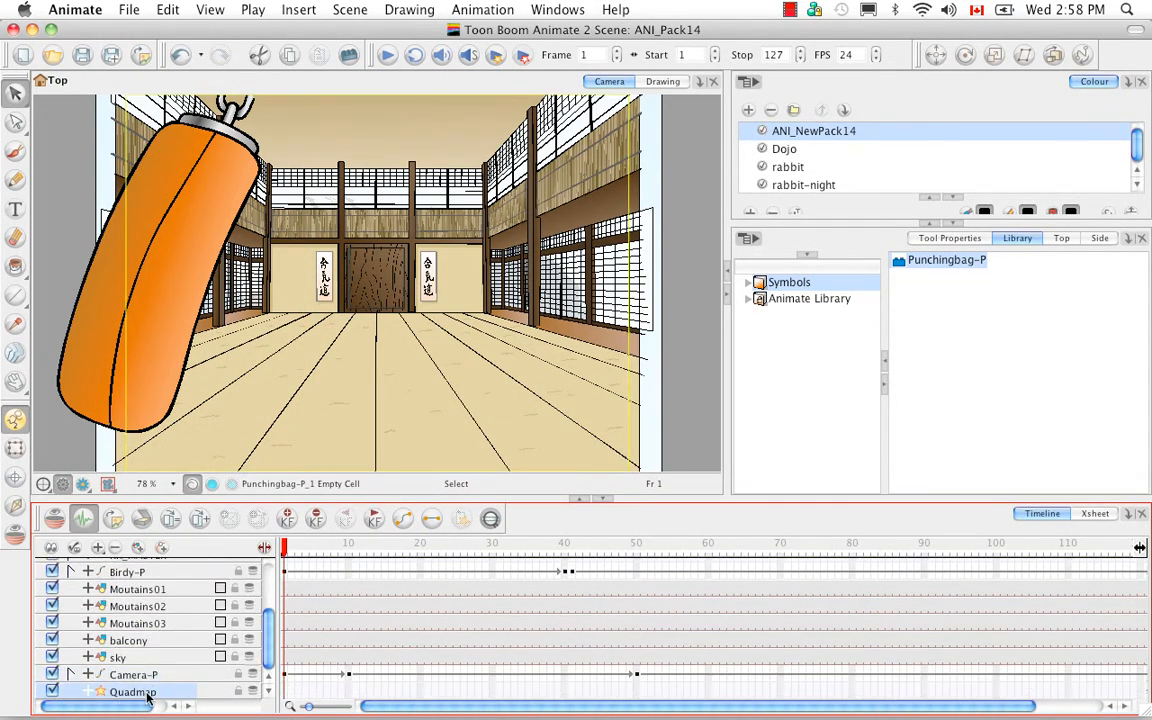
scroll(243, 590, "up", 5)
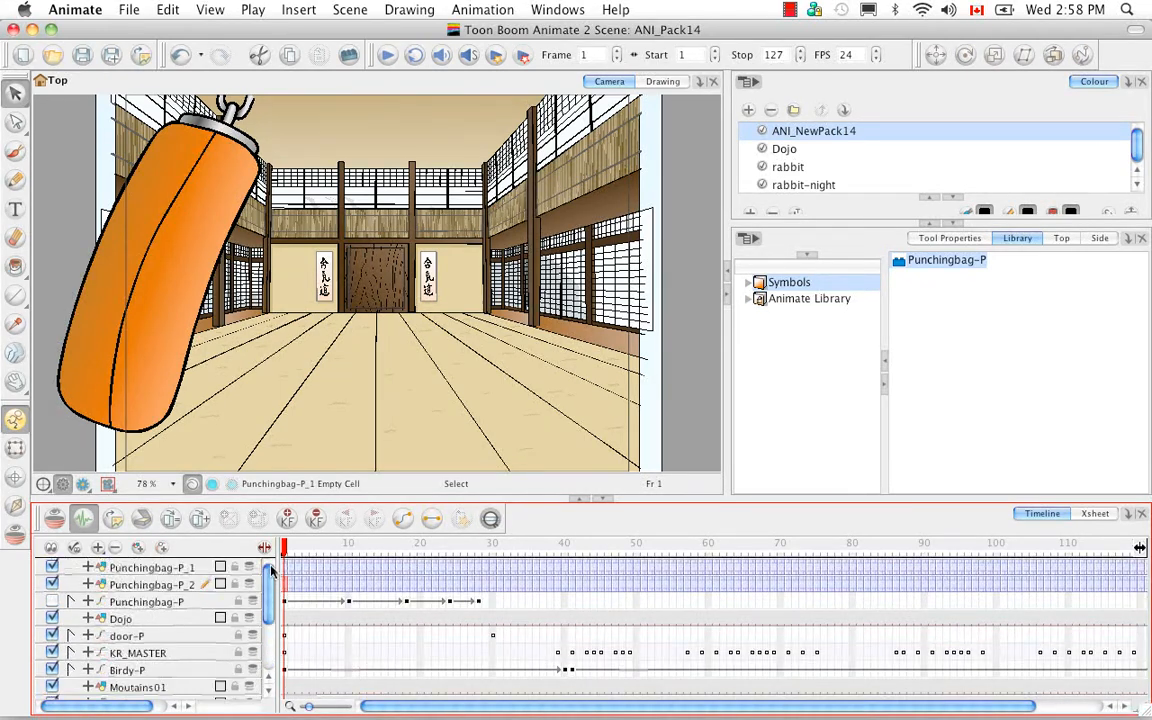
Parent the duplicated Punchingbag-P_2 layer to the Quadmap layer
left_click(131, 586)
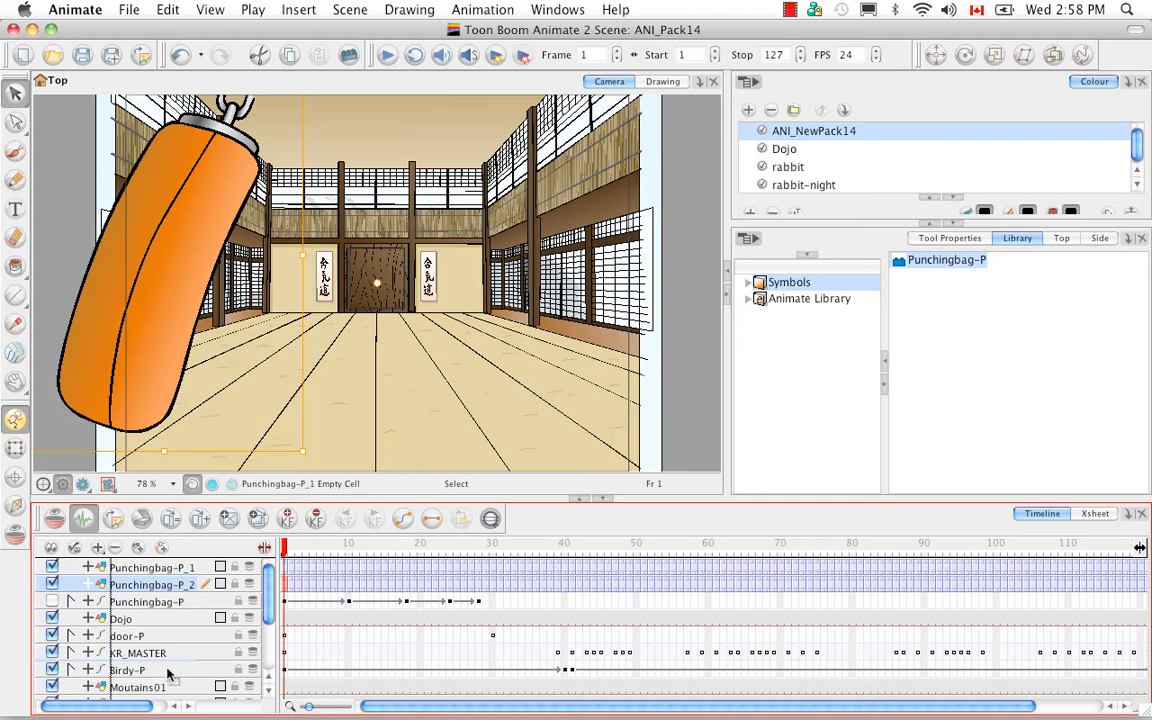
scroll(175, 700, "down", 2)
scroll(175, 700, "down", 5)
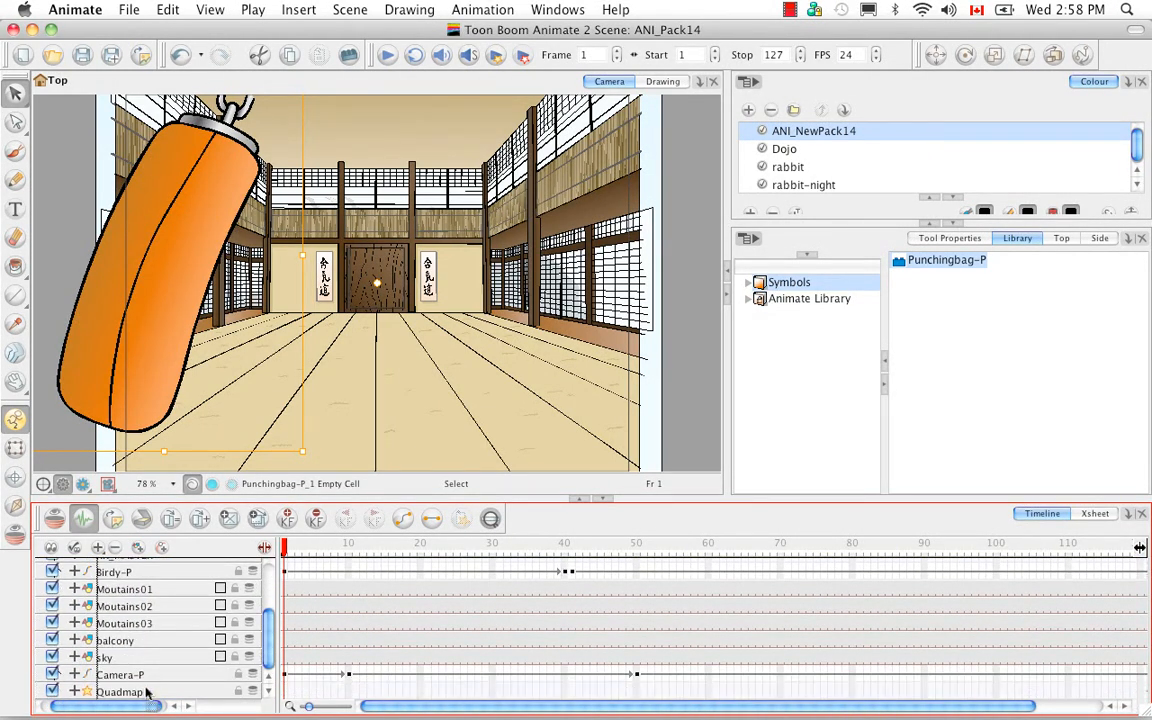
left_click_drag(146, 689, 147, 689)
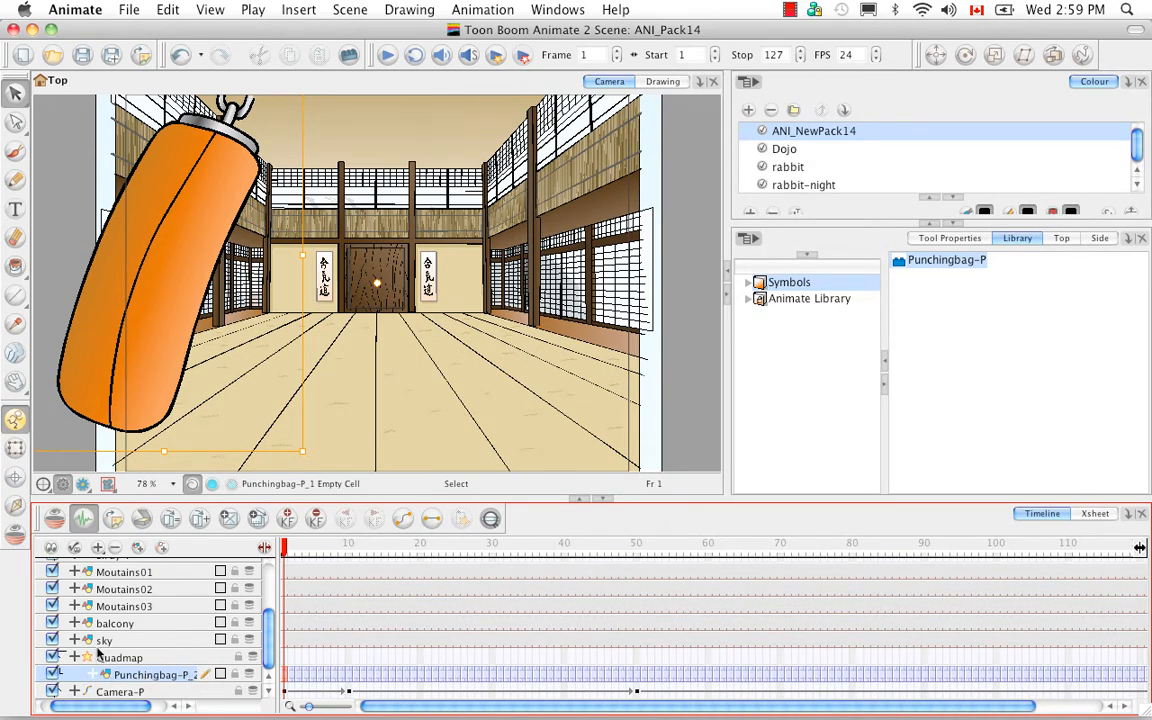
left_click_drag(123, 711, 116, 711)
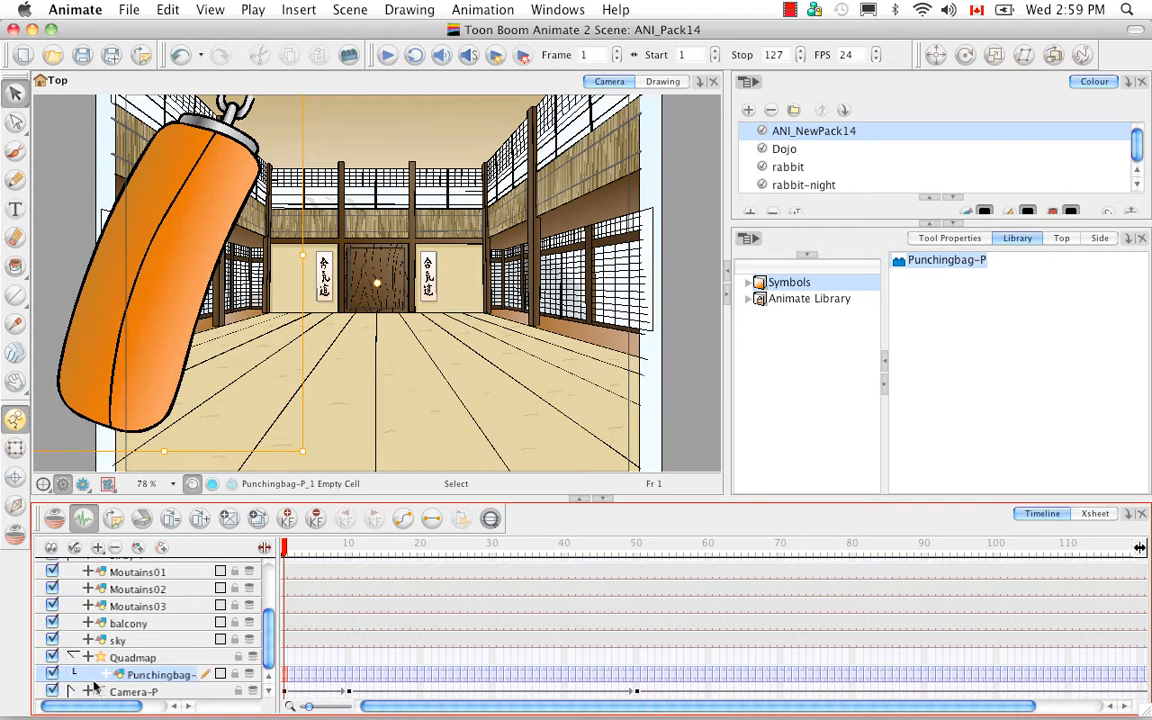
Show the Quadmap layer's control in the camera view, zoomed out to 50%
left_click(695, 462)
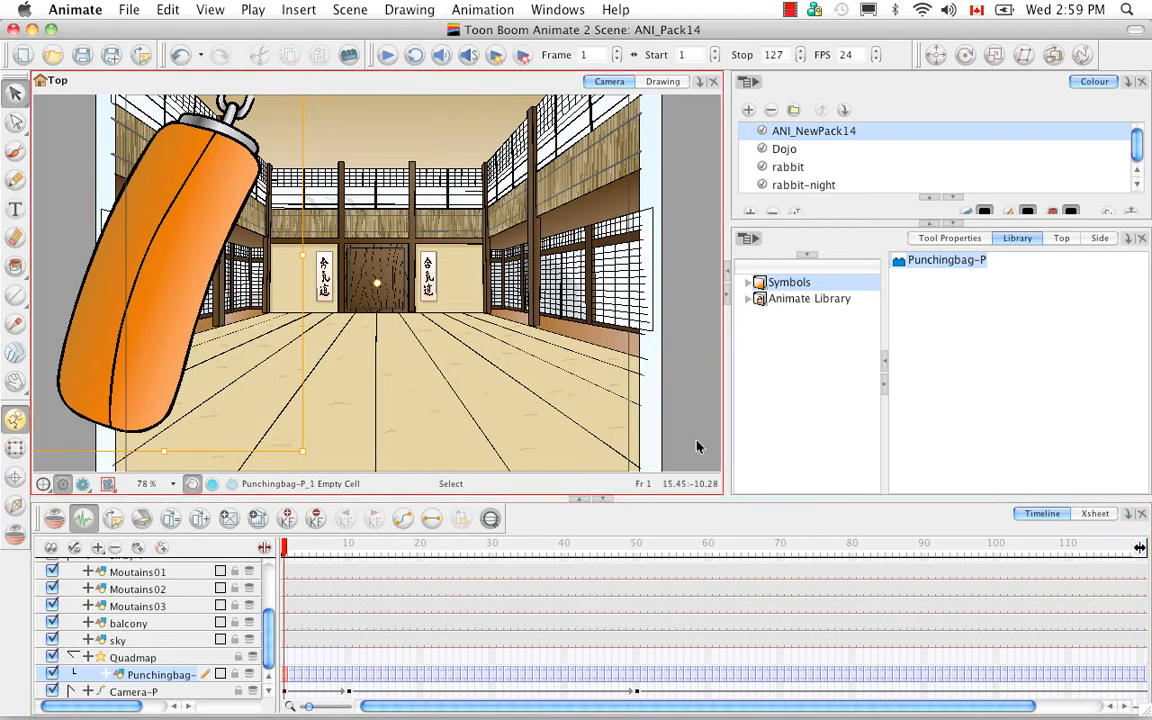
key("1")
key("1")
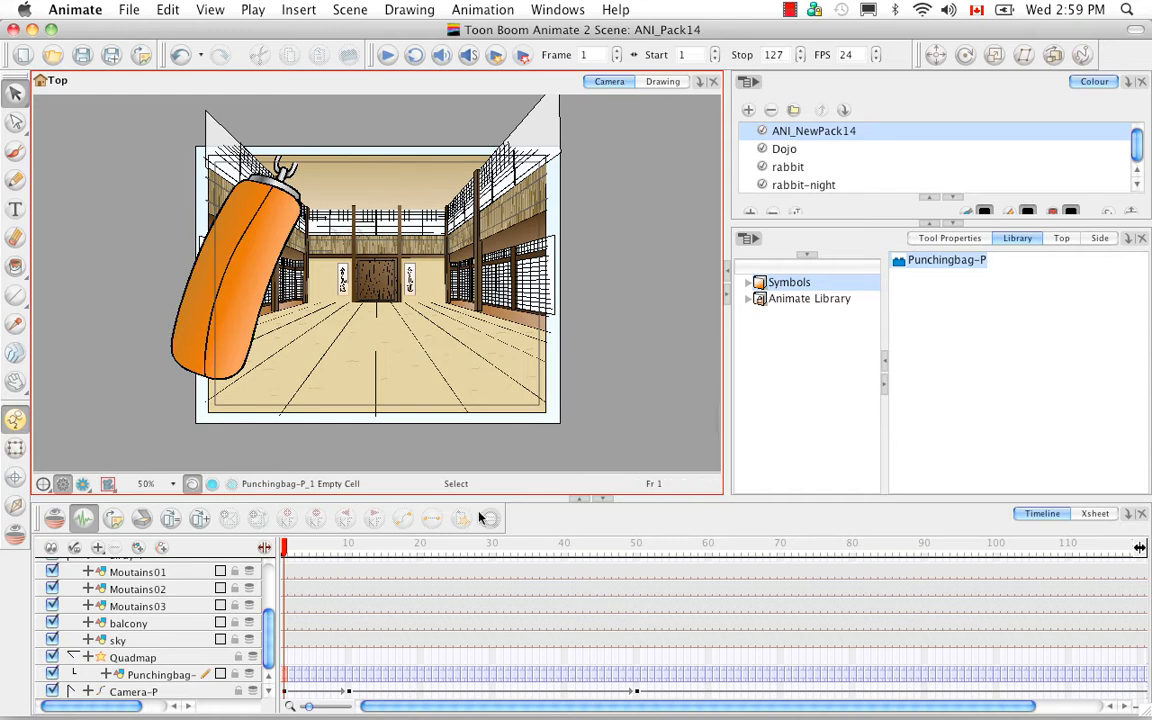
left_click(133, 658)
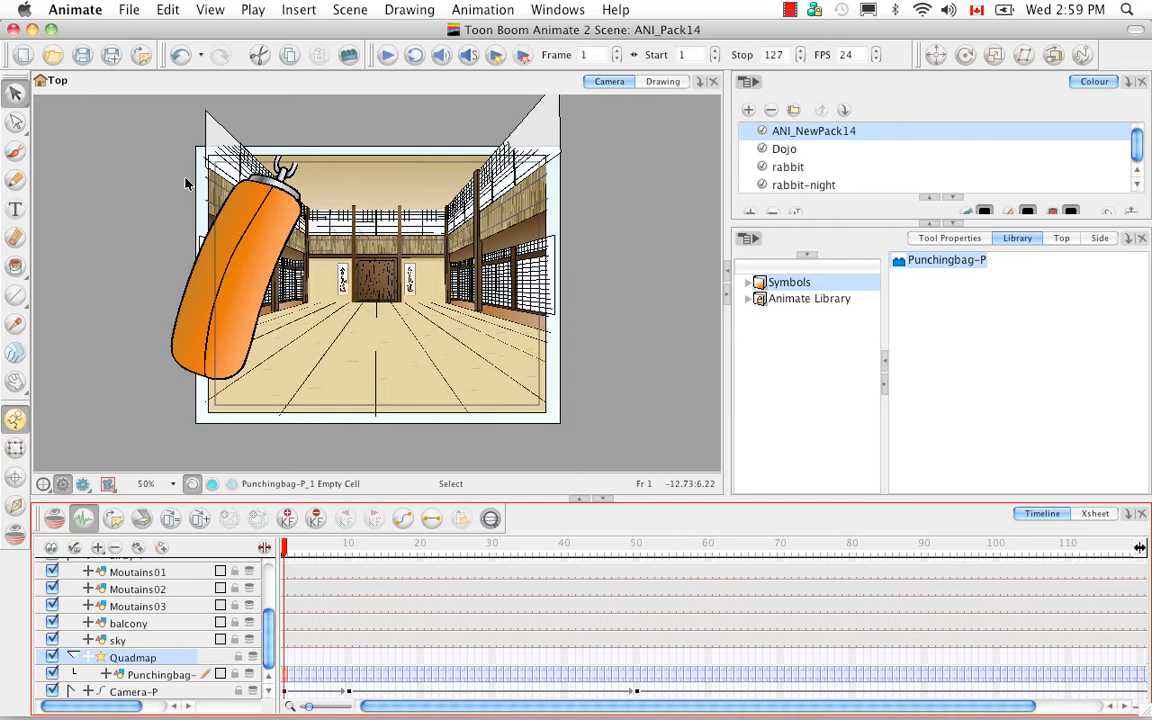
left_click(211, 10)
mouse_move(358, 303)
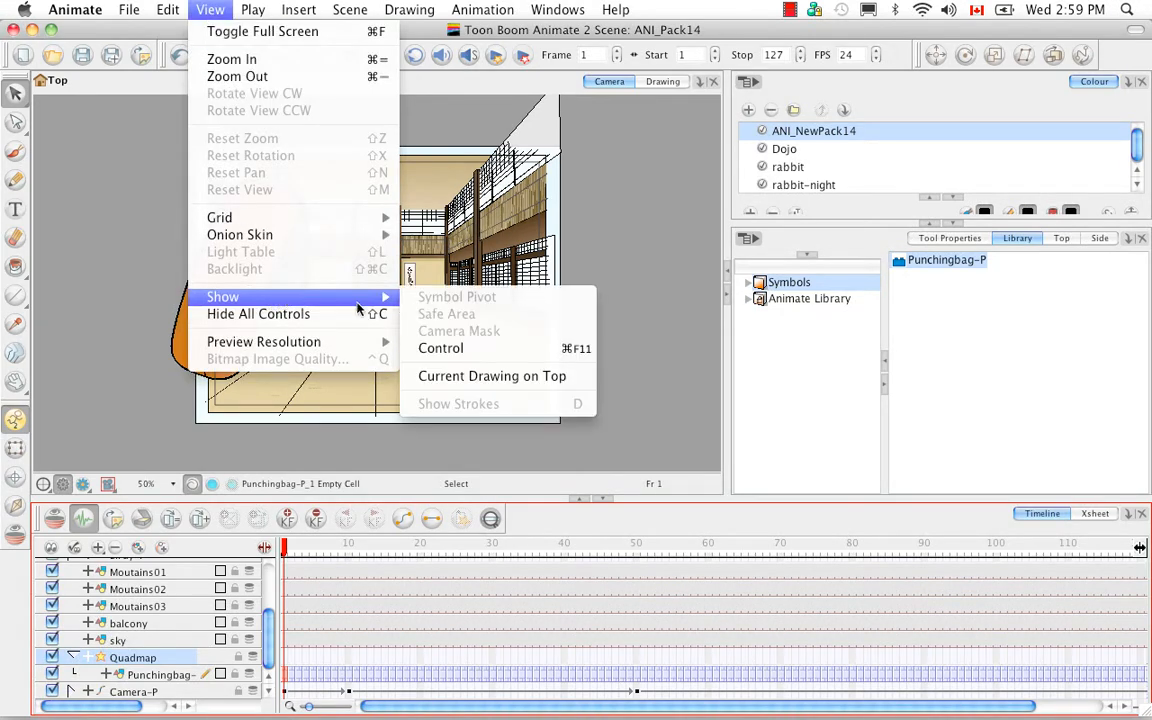
left_click(445, 348)
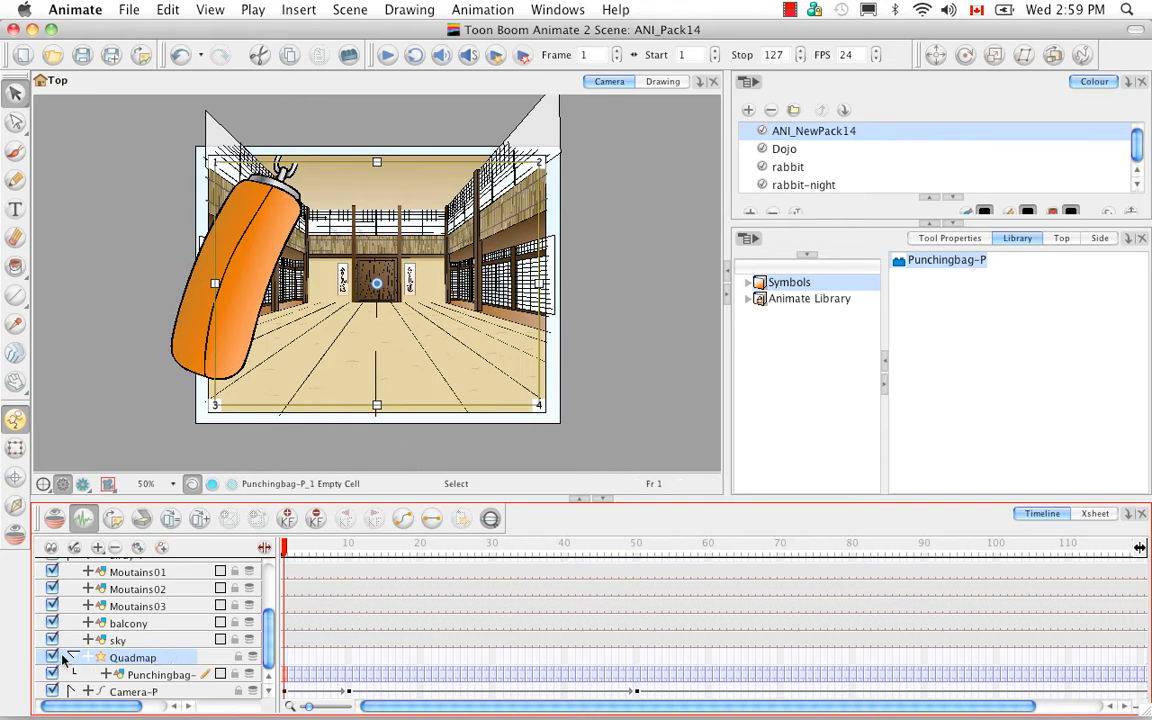
Open the Quadmap layer's properties beside the drawing area and activate the Transform tool
scroll(183, 661, "right", 2)
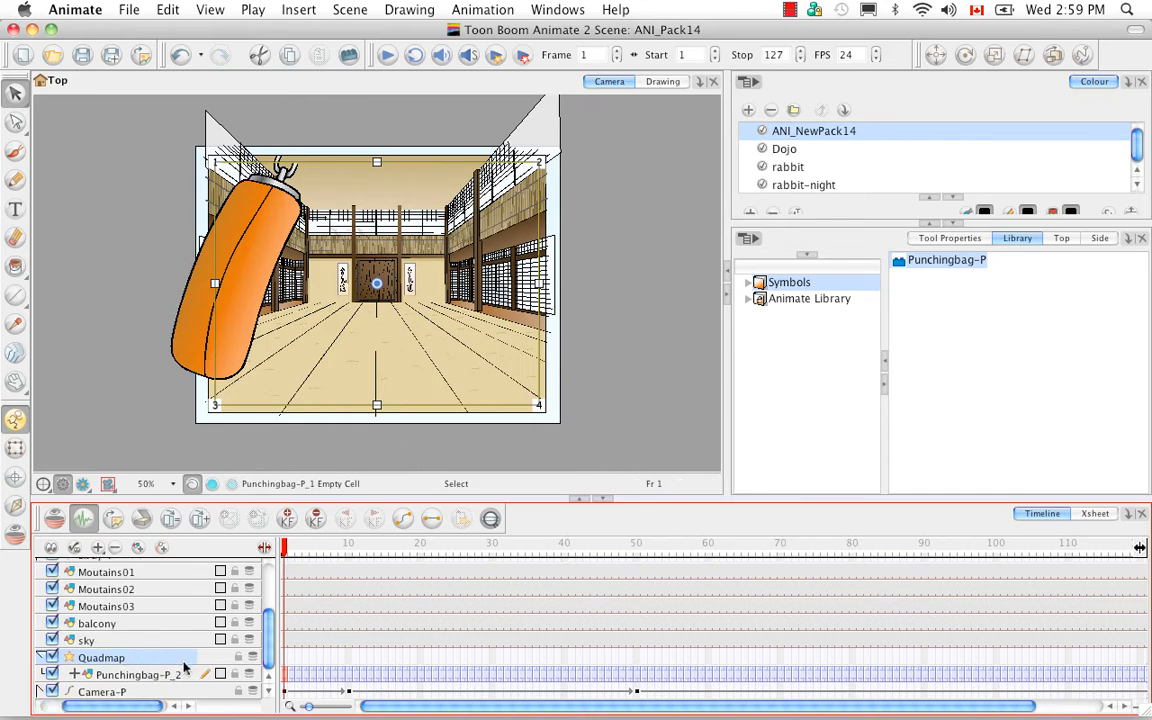
double_click(183, 660)
left_click_drag(405, 152, 763, 73)
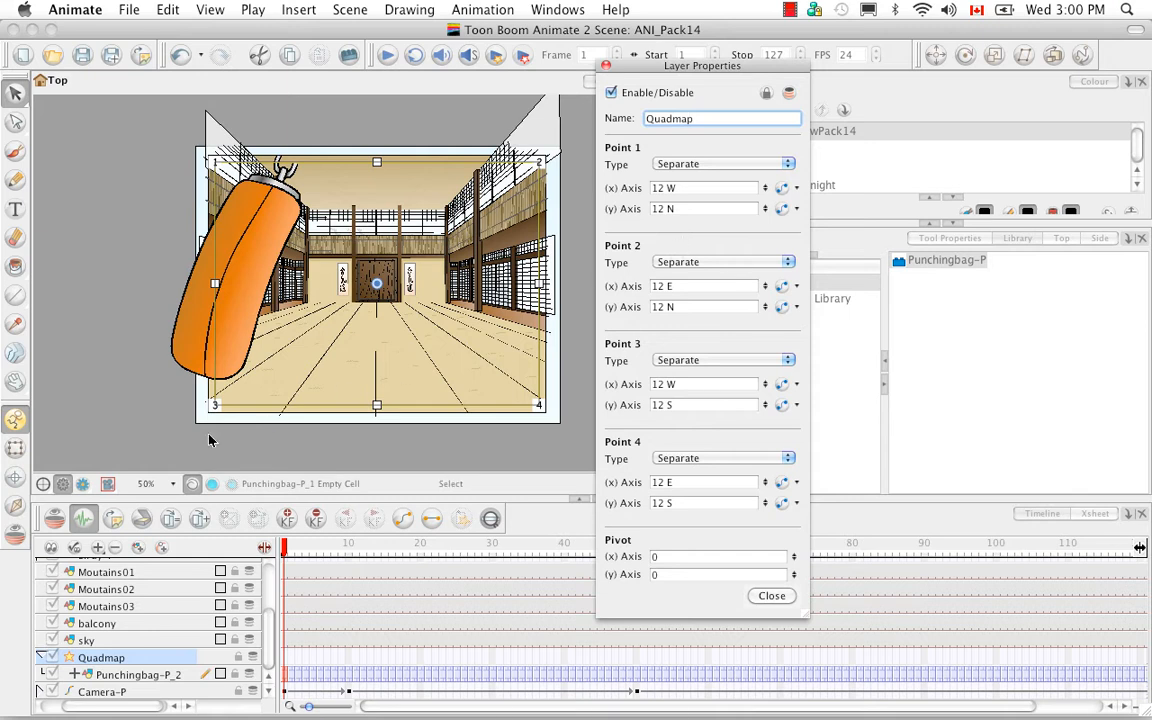
left_click(19, 451)
left_click(19, 451)
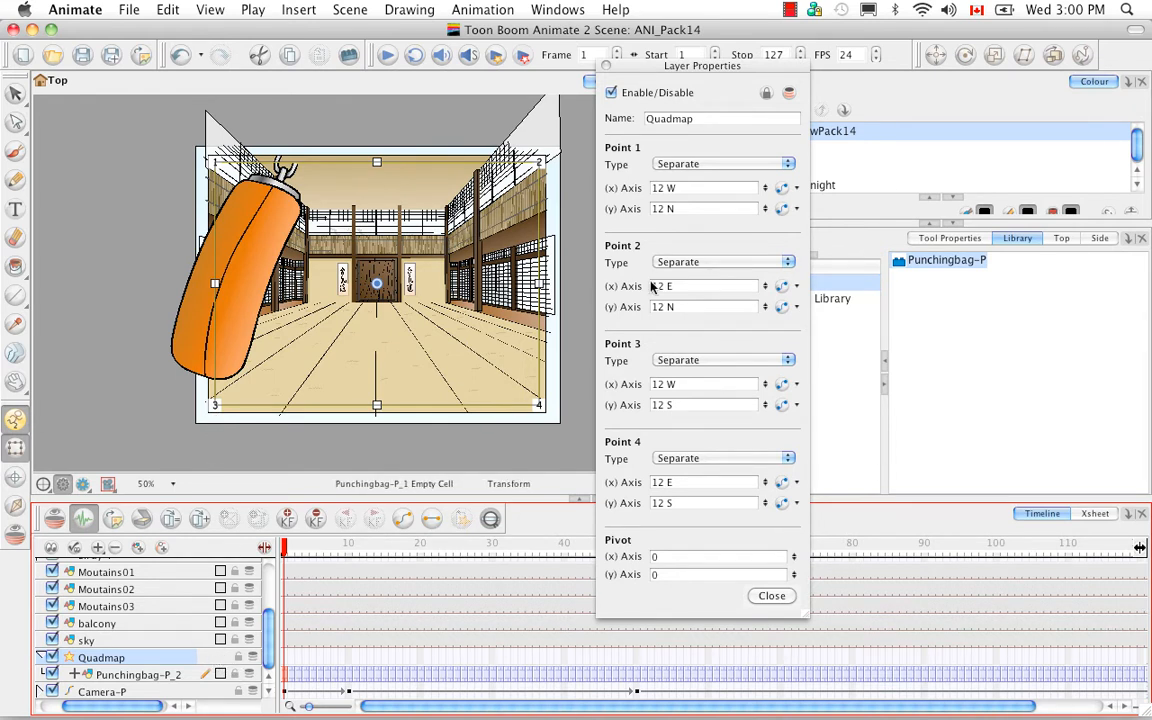
Set the y axis of Quadmap Point 1 and Point 2 to 24 S to flip the duplicated bag downward
left_click(662, 208)
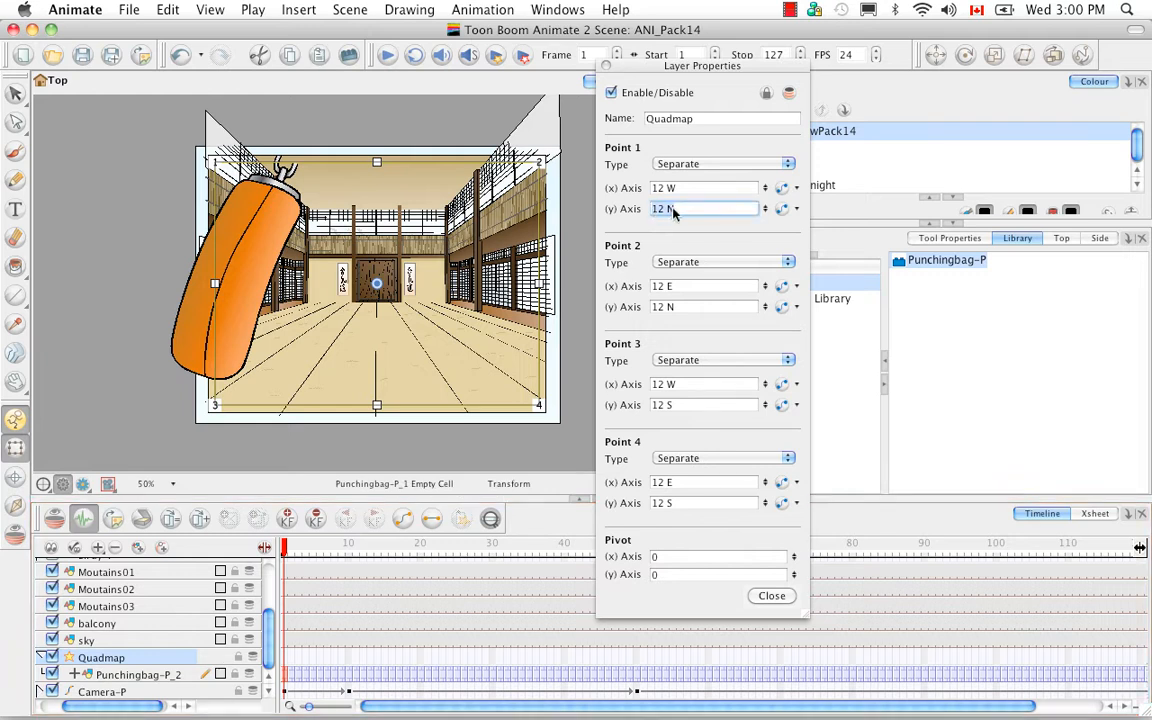
type("24 S")
key("Return")
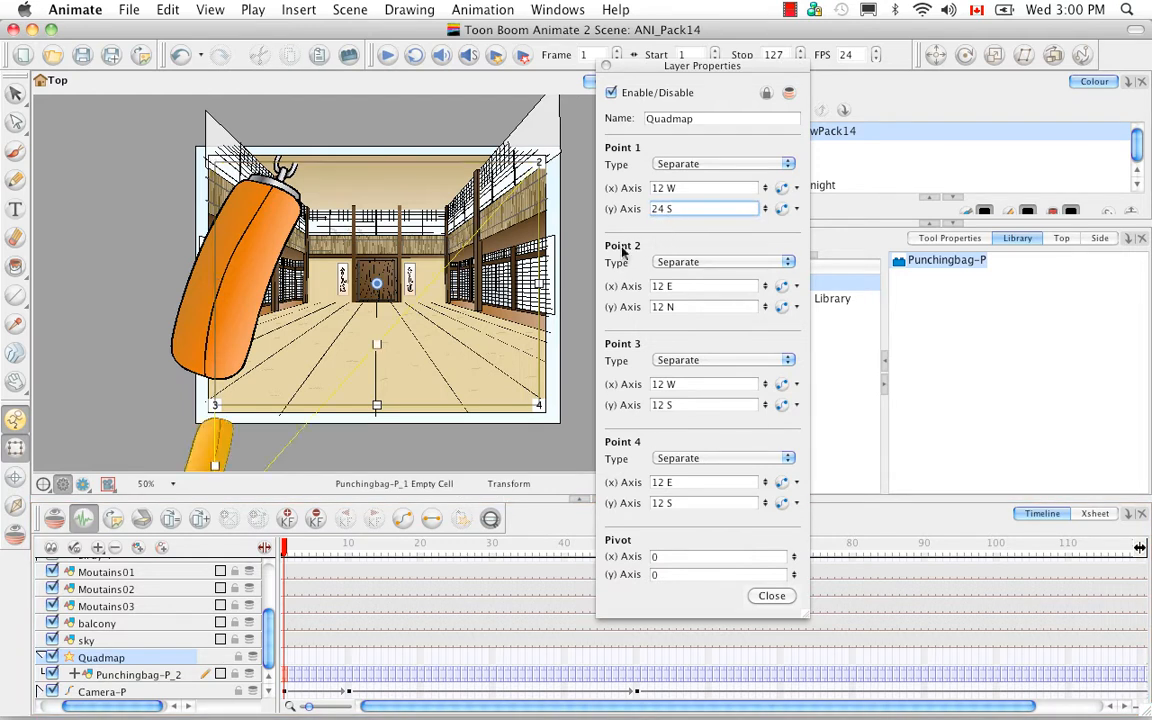
scroll(350, 380, "down", 5)
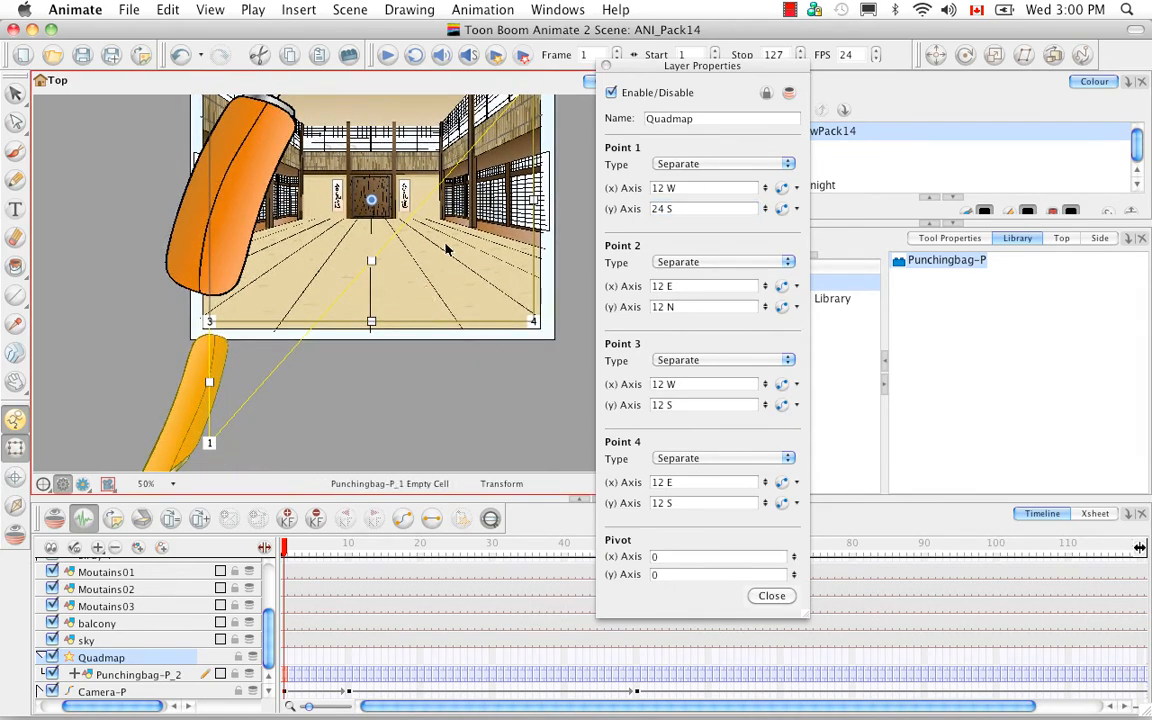
scroll(447, 250, "up", 5)
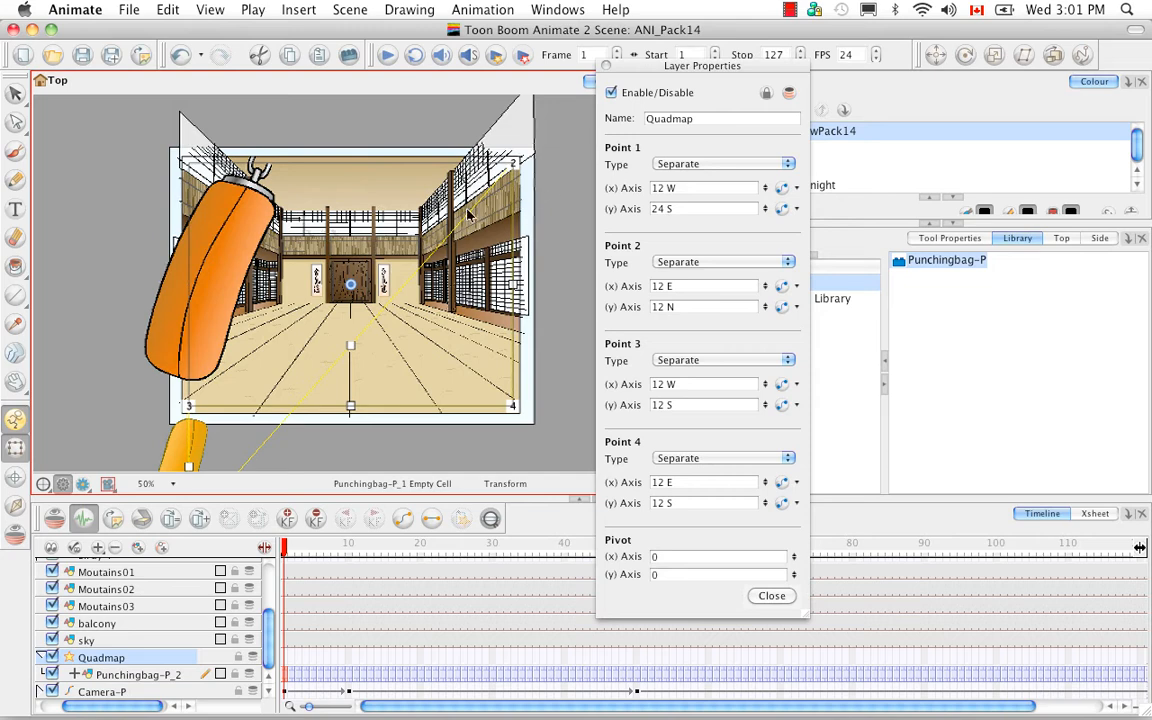
left_click(630, 307)
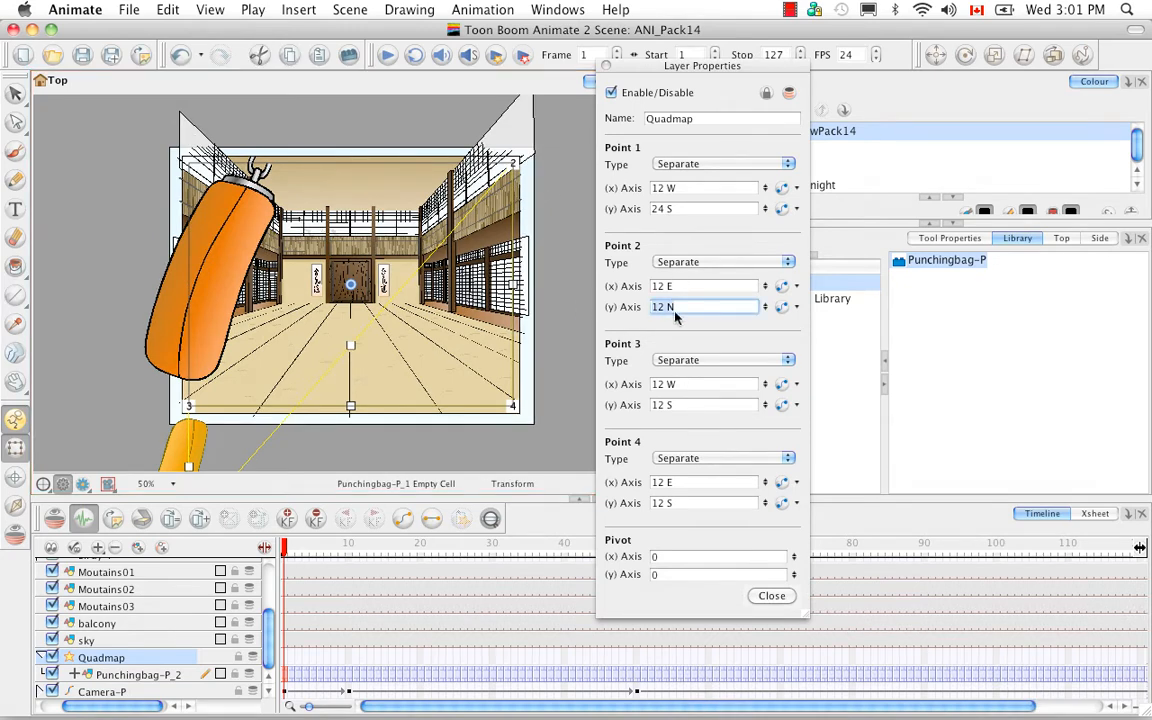
type("2")
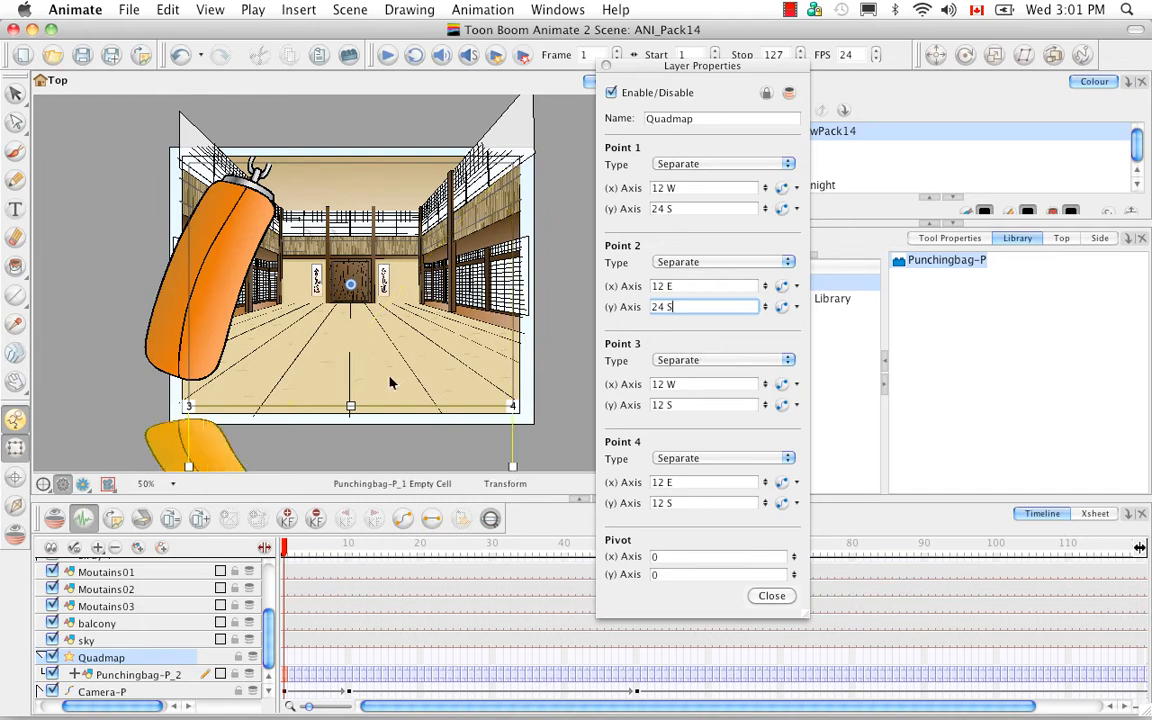
left_click_drag(394, 380, 389, 302)
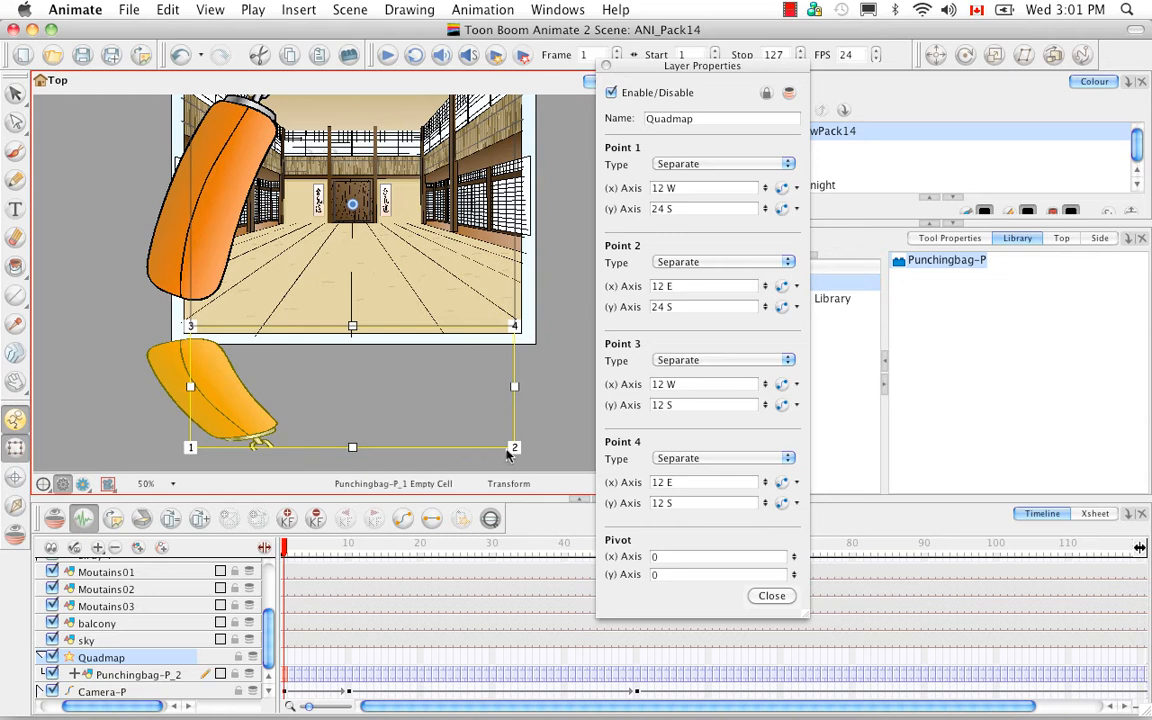
Skew the Quadmap below the bag with Points 1–4 at about (8.3 W, 15.7 S), (17.3 E, 15.9 S), (12.7 W, 8.5 S), (12.9 E, 8.7 S)
mouse_move(520, 384)
left_mouse_down()
mouse_move(549, 396)
mouse_move(537, 387)
left_mouse_up()
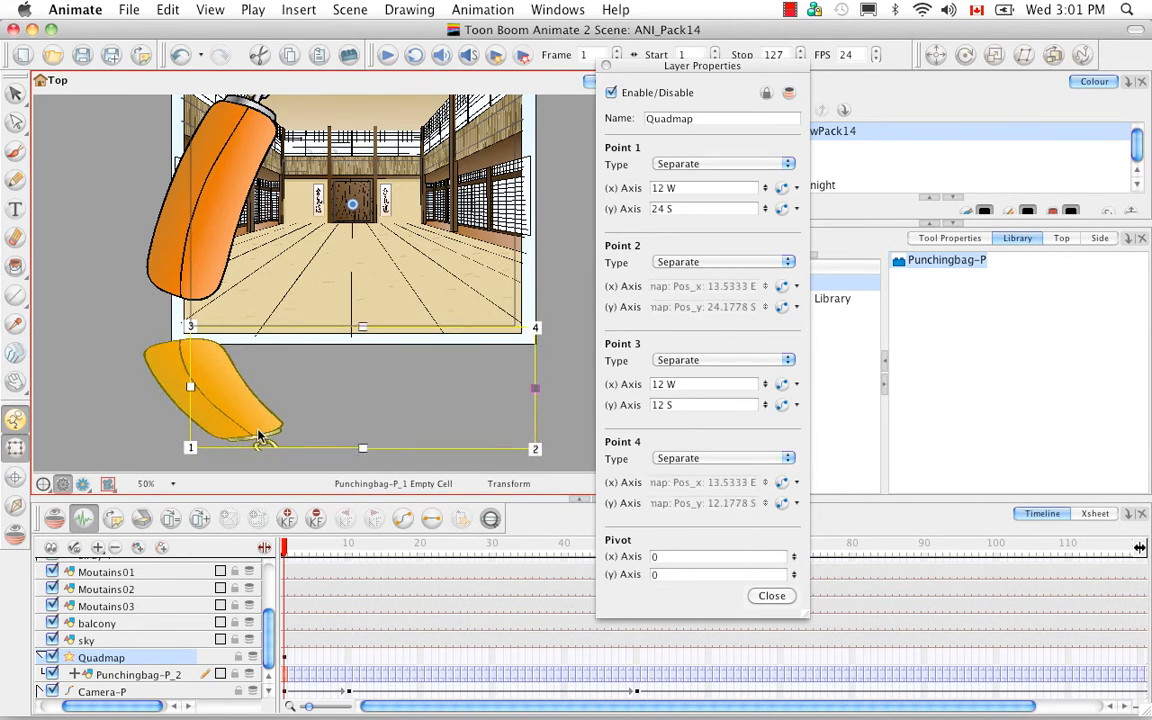
left_click_drag(186, 447, 246, 442)
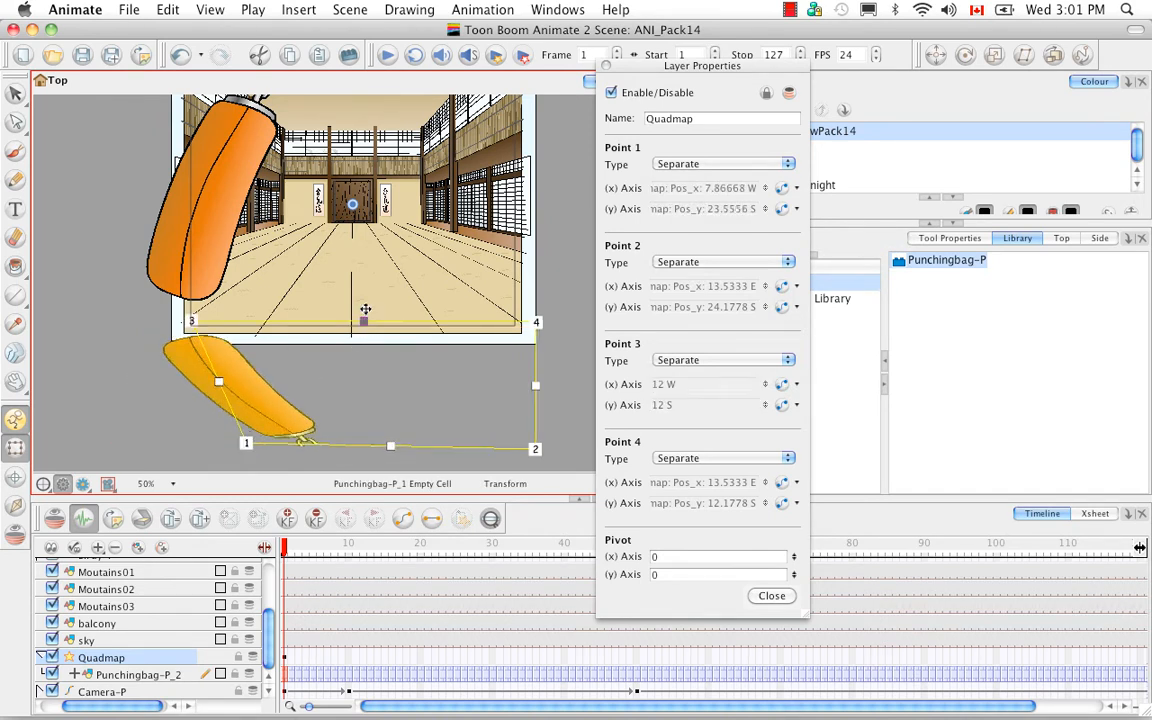
left_click_drag(365, 311, 358, 282)
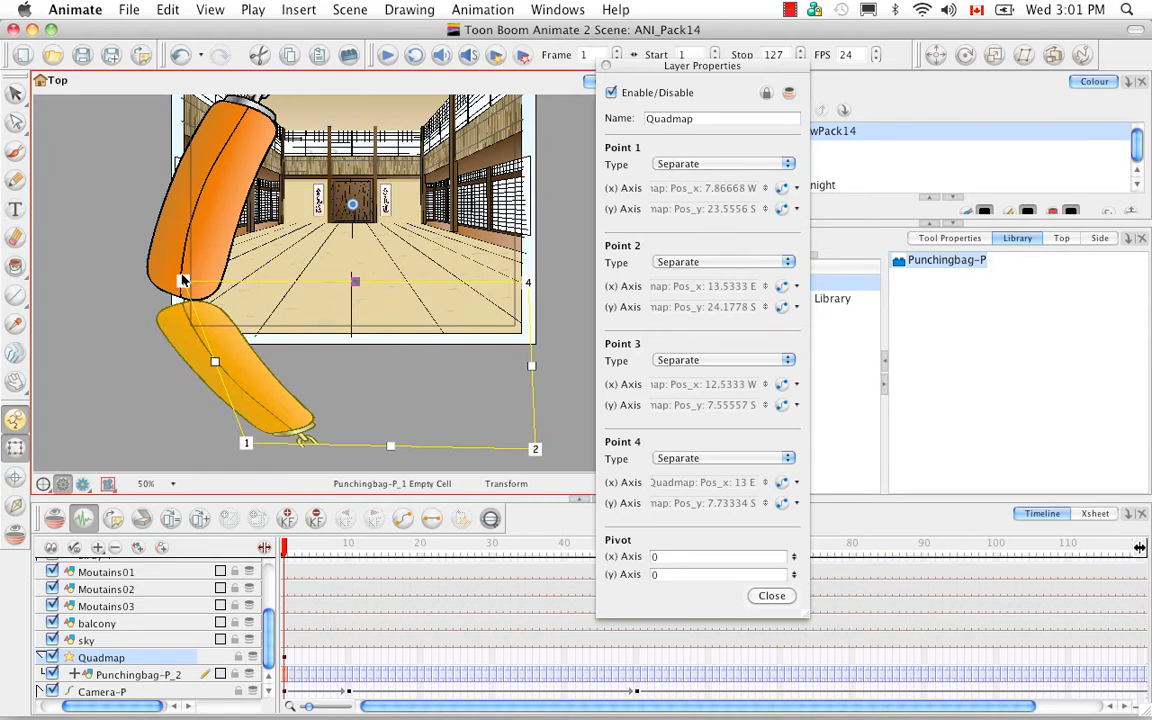
left_click_drag(390, 445, 385, 366)
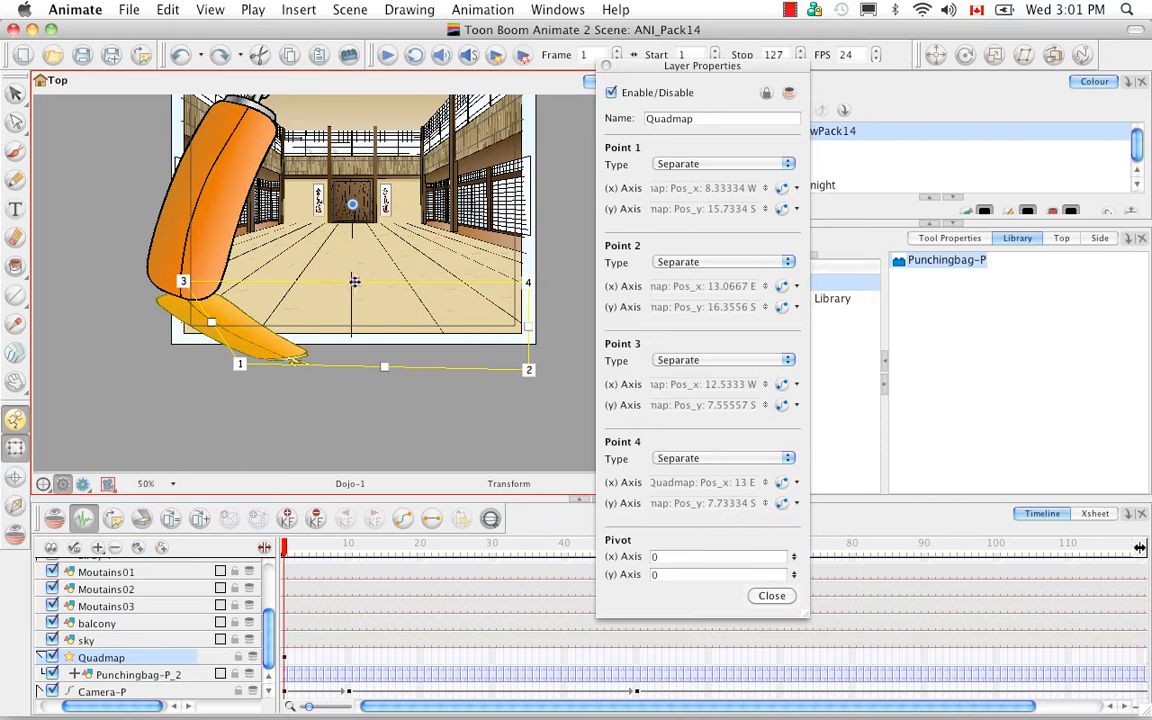
left_click_drag(354, 281, 354, 292)
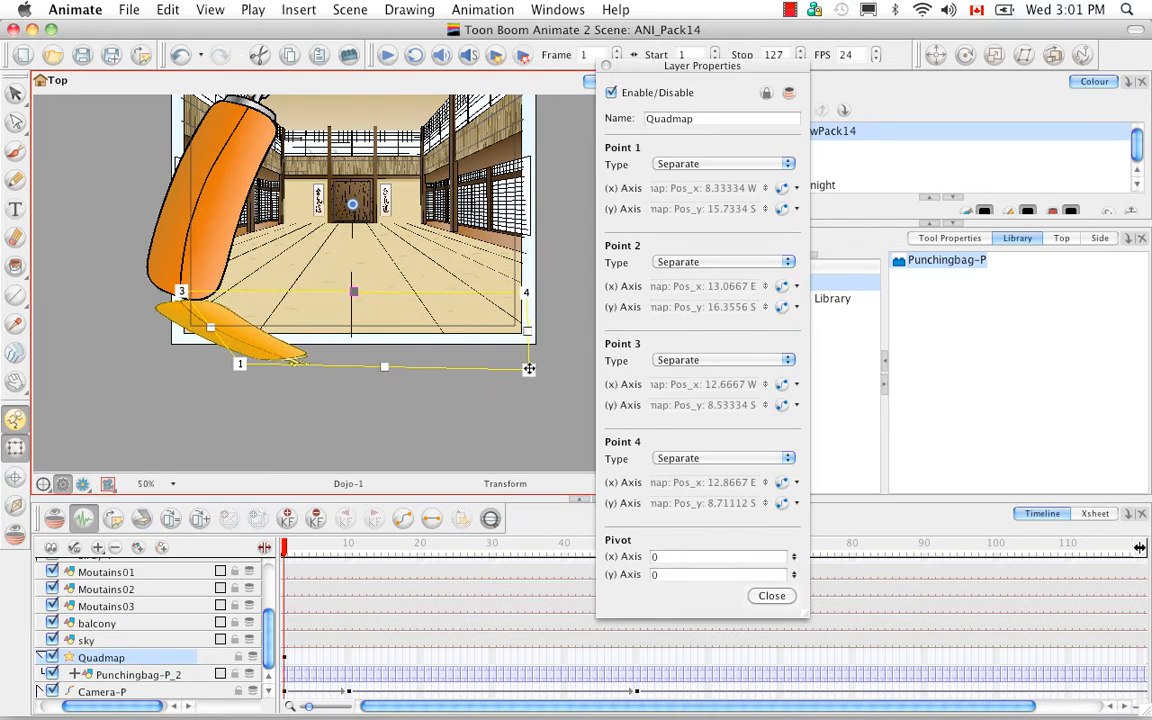
left_click_drag(529, 368, 586, 366)
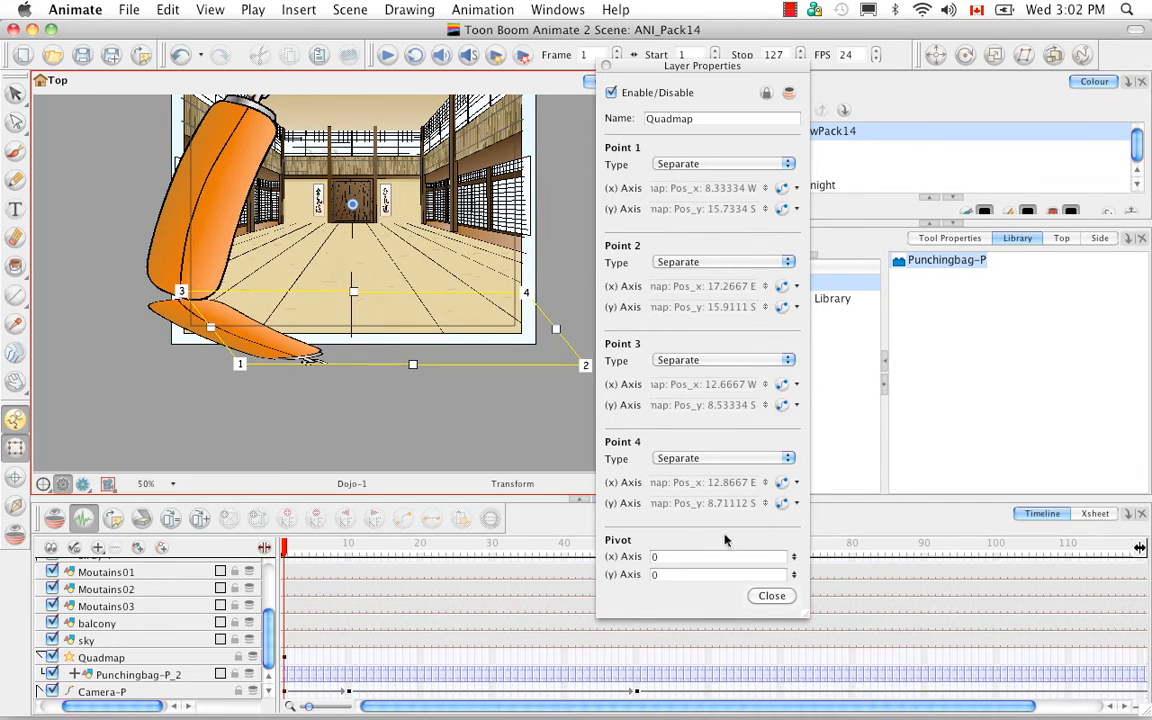
Close the layer properties, preview the rendered frame, and return to the OpenGL view
left_click(770, 596)
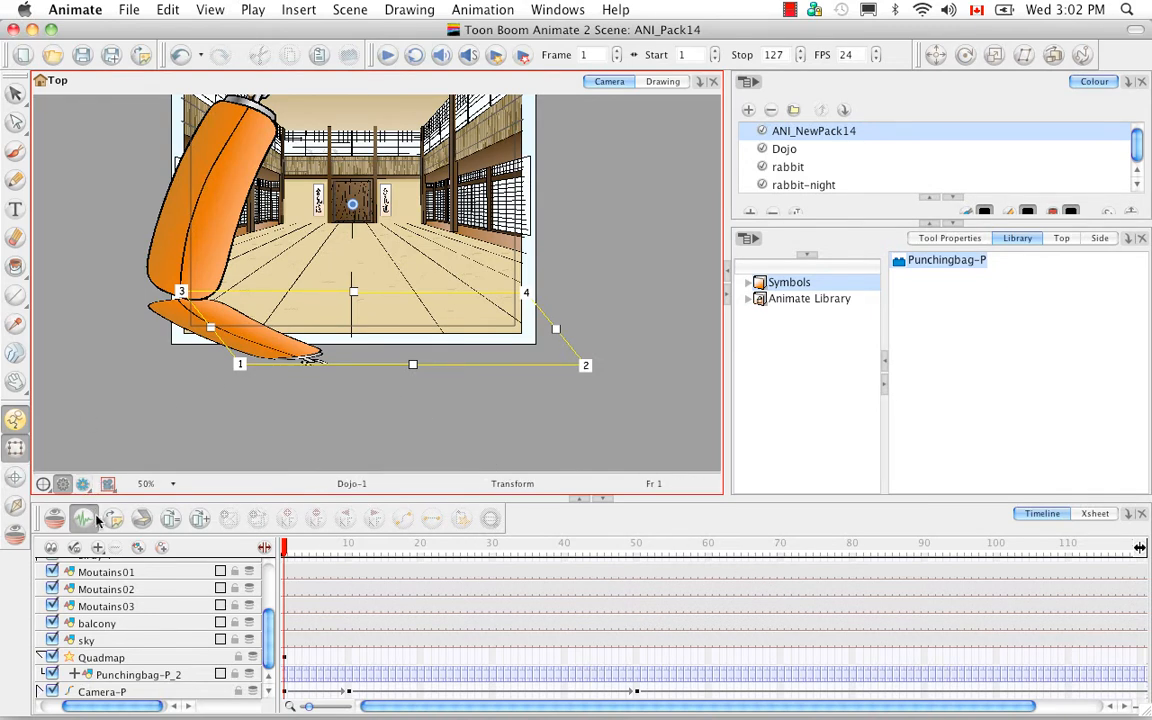
left_click(83, 484)
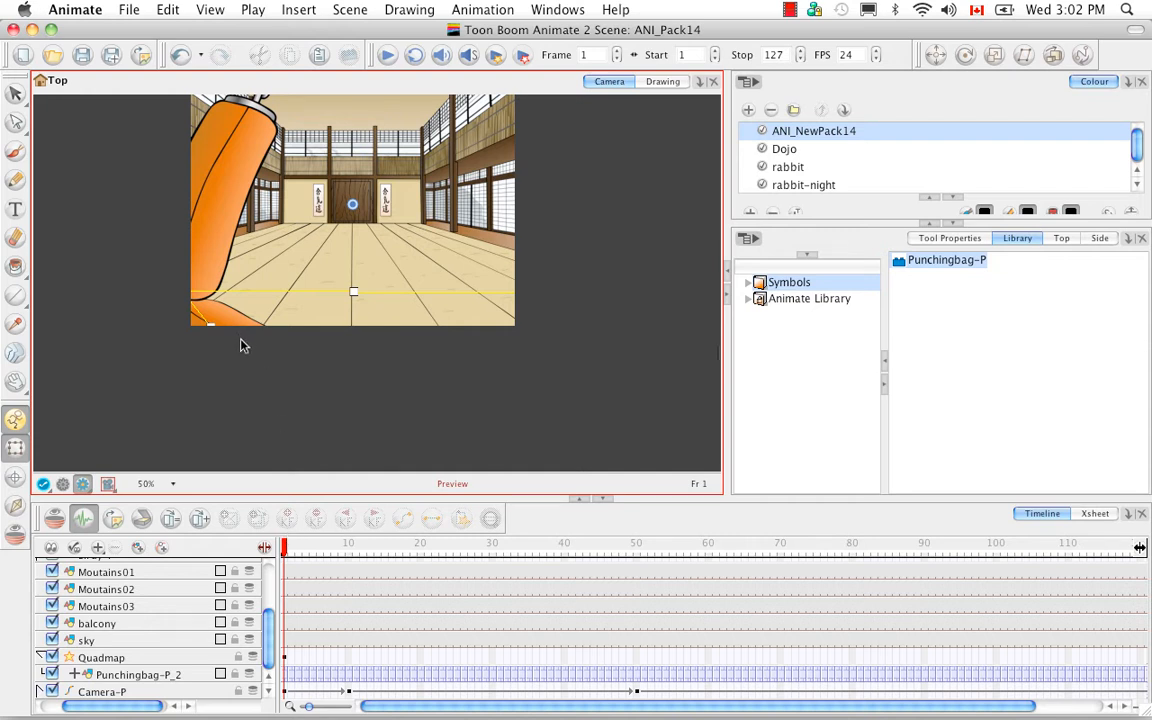
left_click(63, 485)
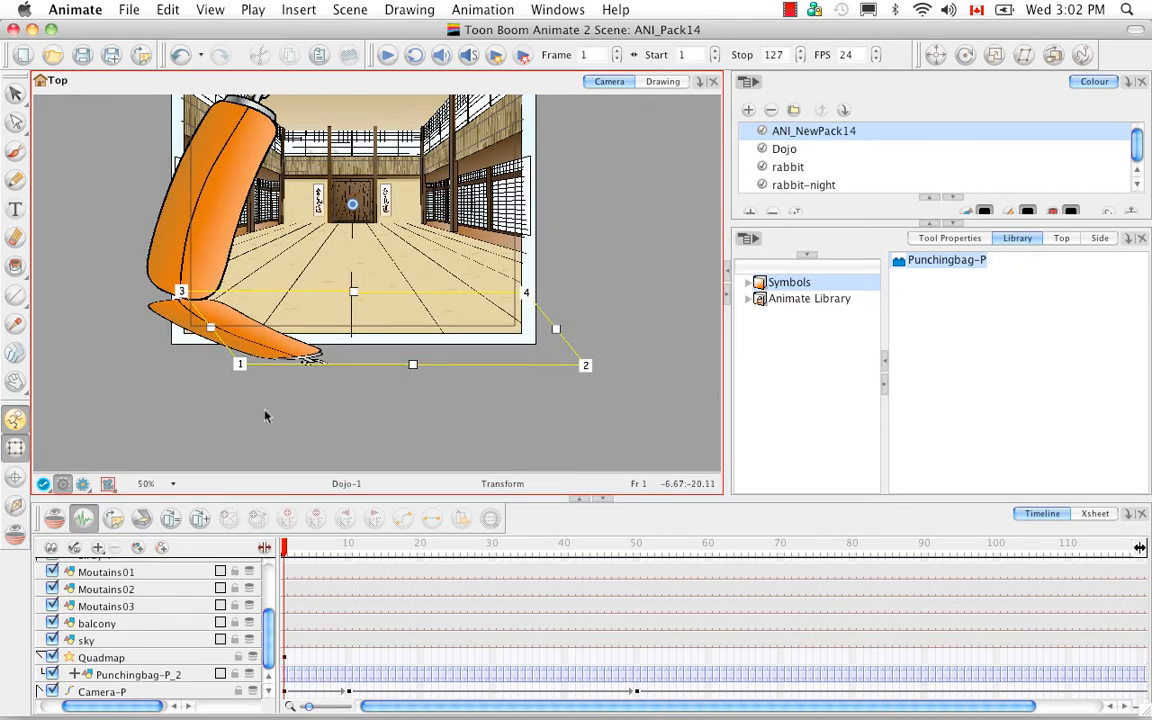
Add a Shadow effect layer to the timeline
left_click_drag(140, 707, 106, 708)
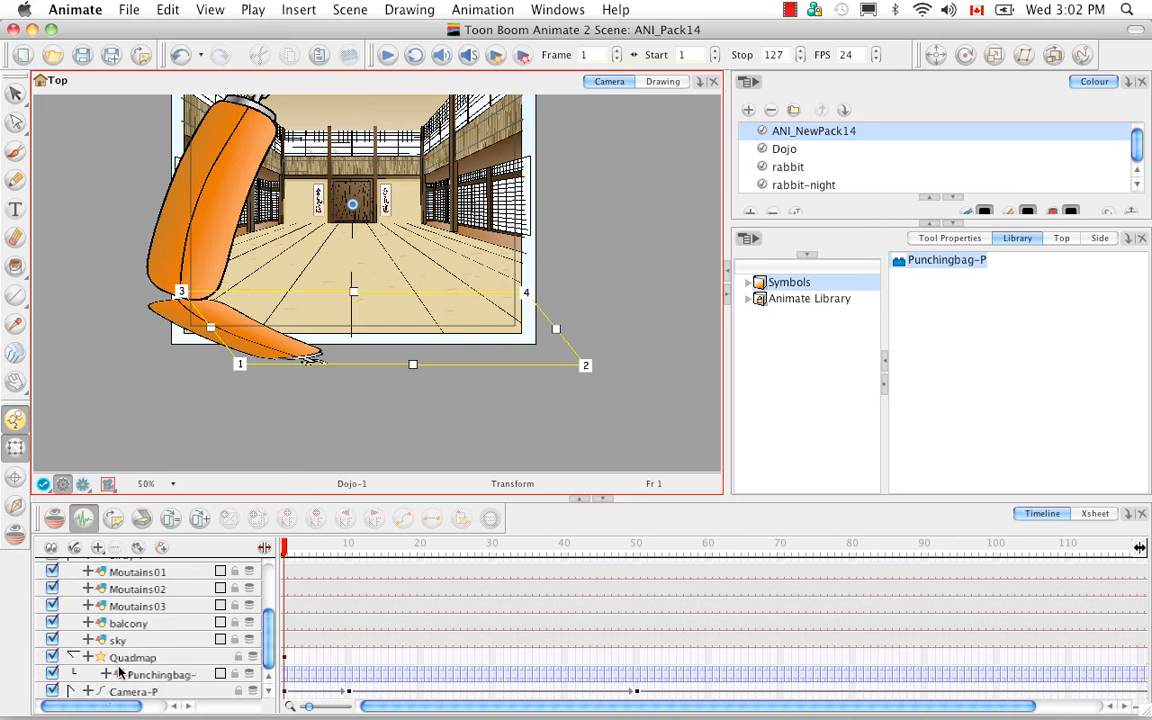
left_click(97, 548)
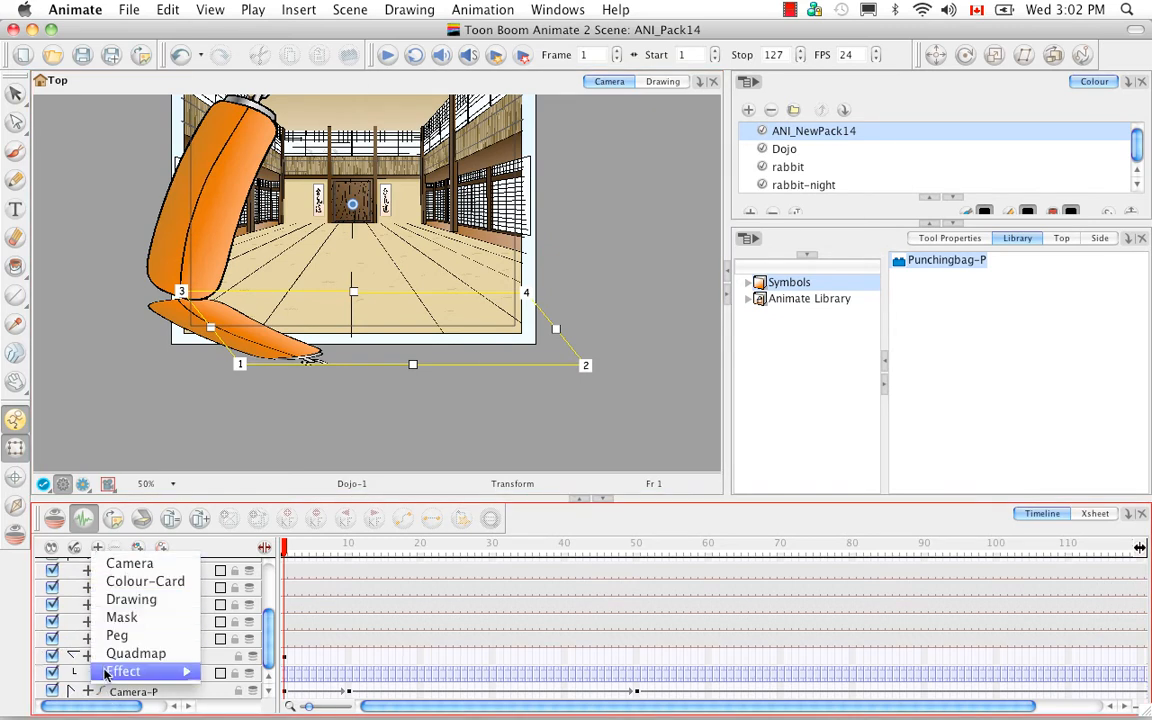
mouse_move(145, 671)
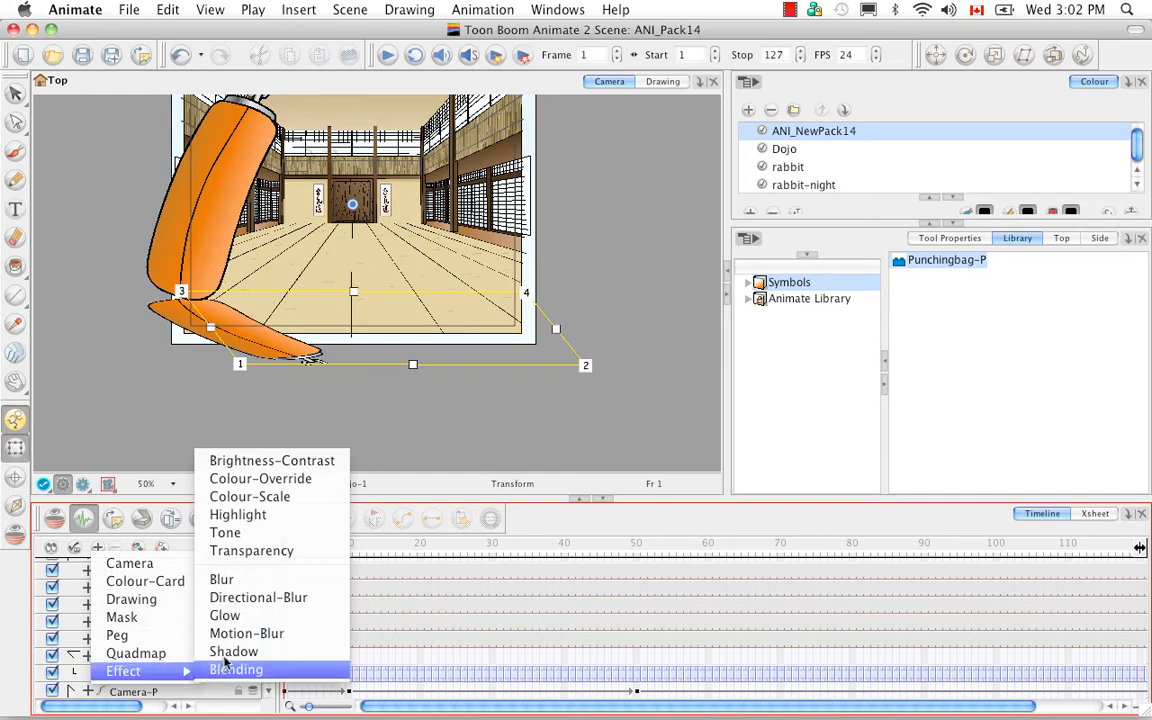
left_click(320, 652)
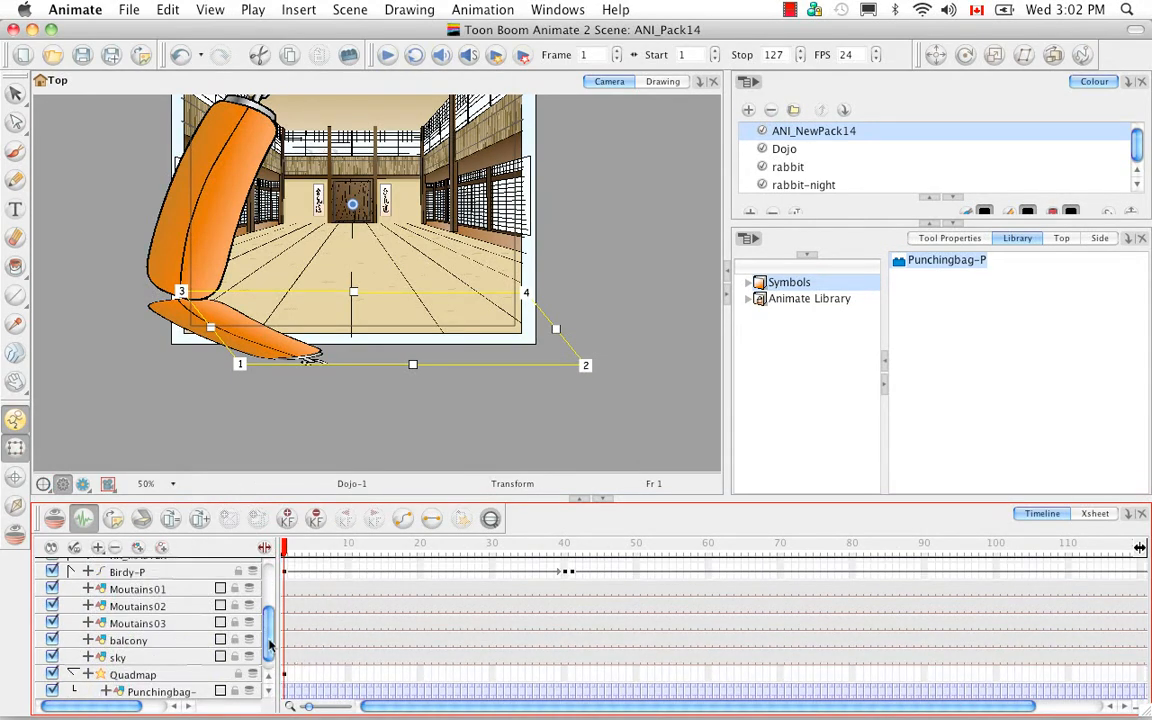
Parent the Quadmap layer, together with its Punchingbag-P_2 child, to the Shadow effect layer and expand the hierarchy
left_click_drag(268, 641, 253, 563)
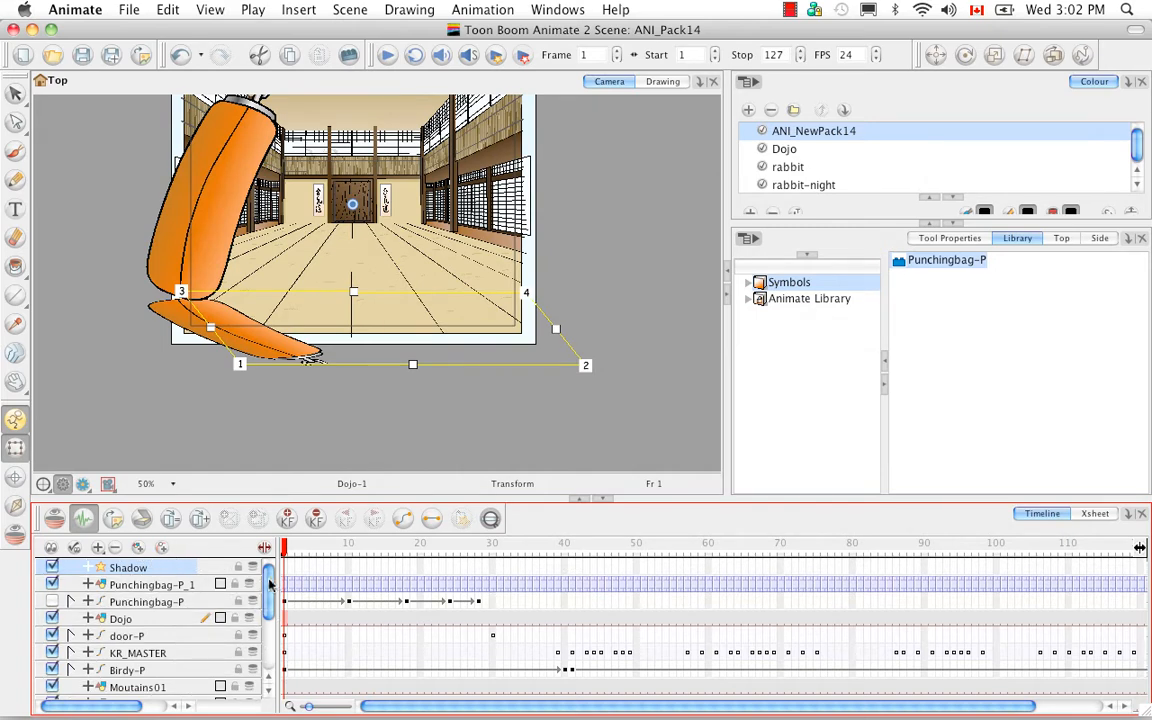
left_click_drag(269, 587, 266, 650)
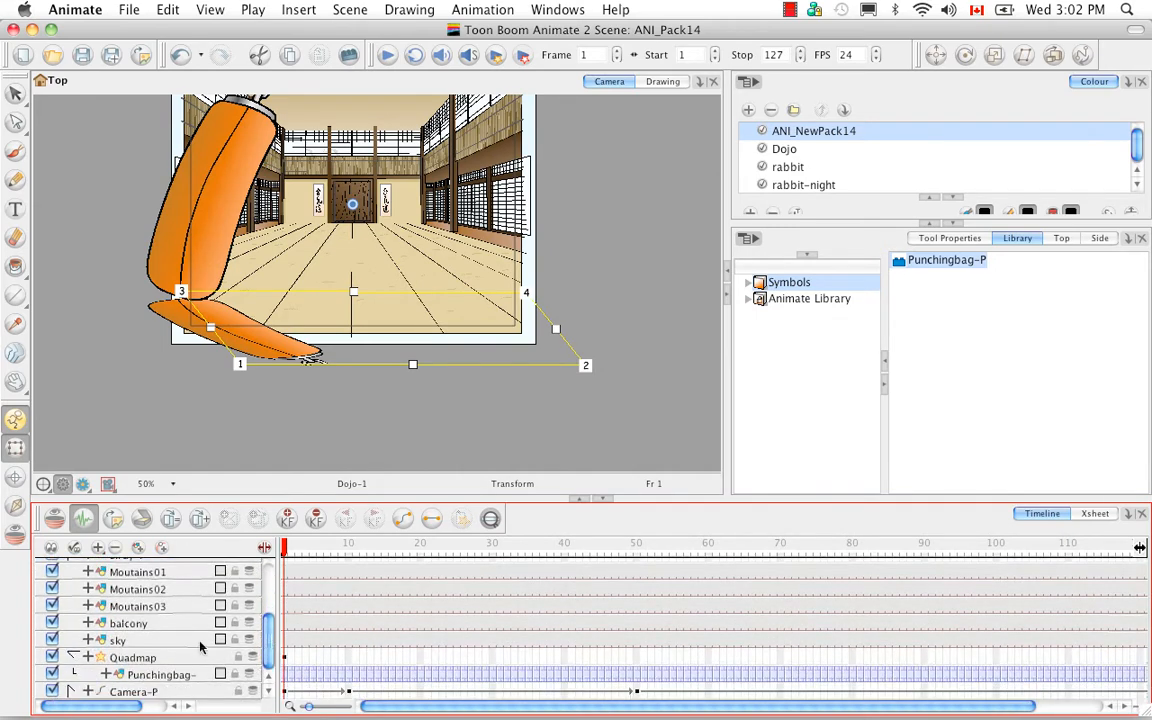
left_click(73, 657)
left_click(160, 675)
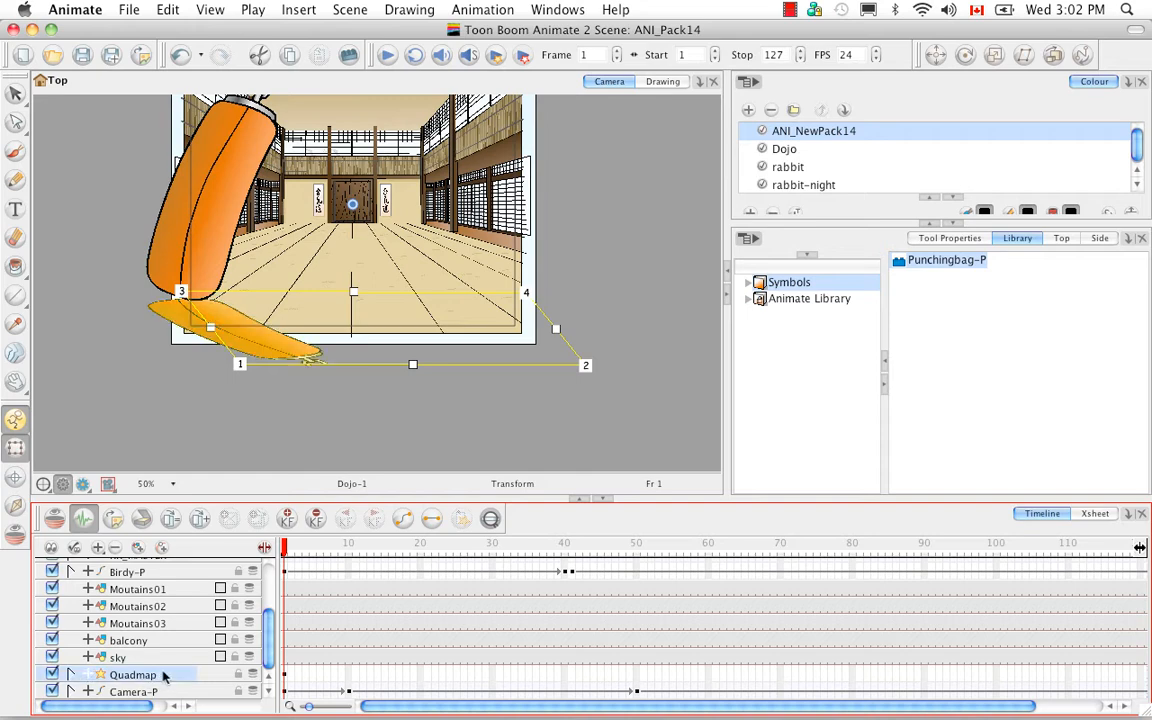
scroll(157, 552, "up", 5)
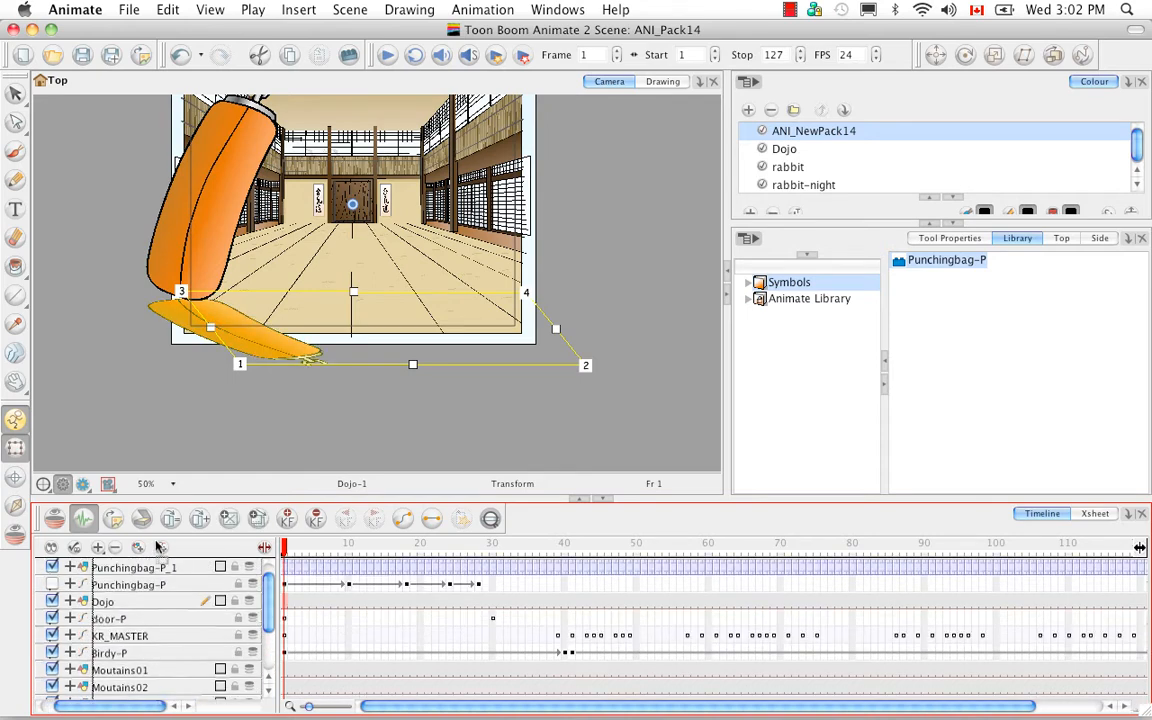
left_click_drag(157, 546, 156, 572)
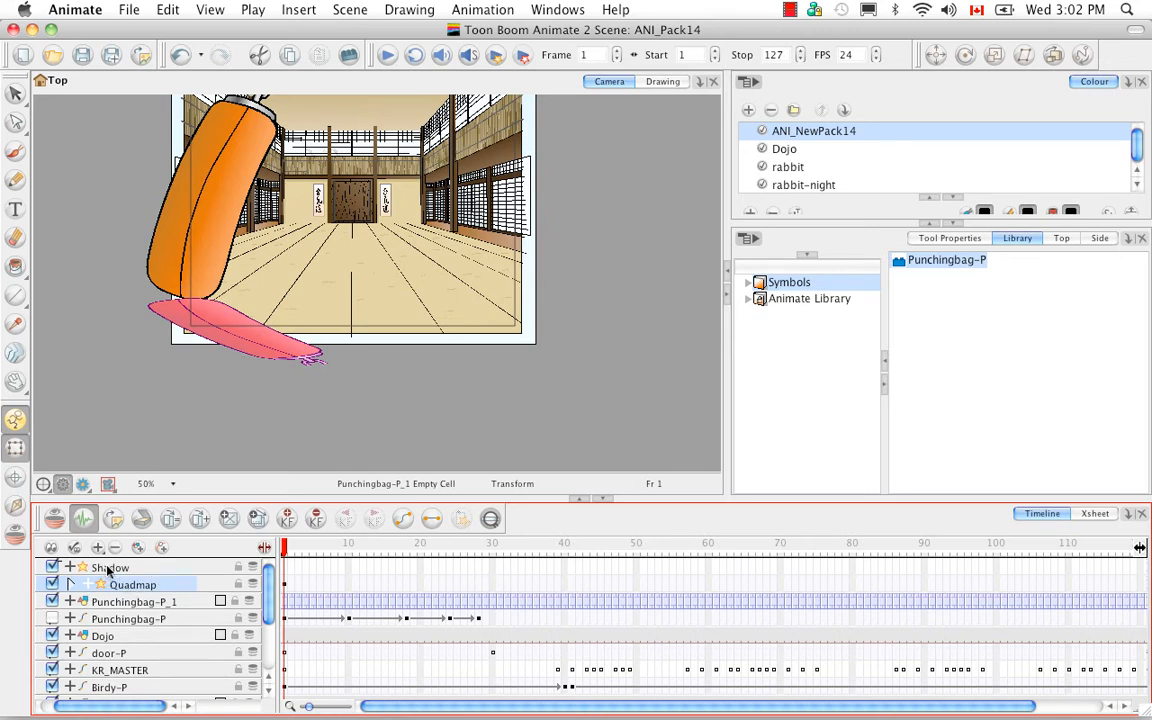
left_click(71, 585)
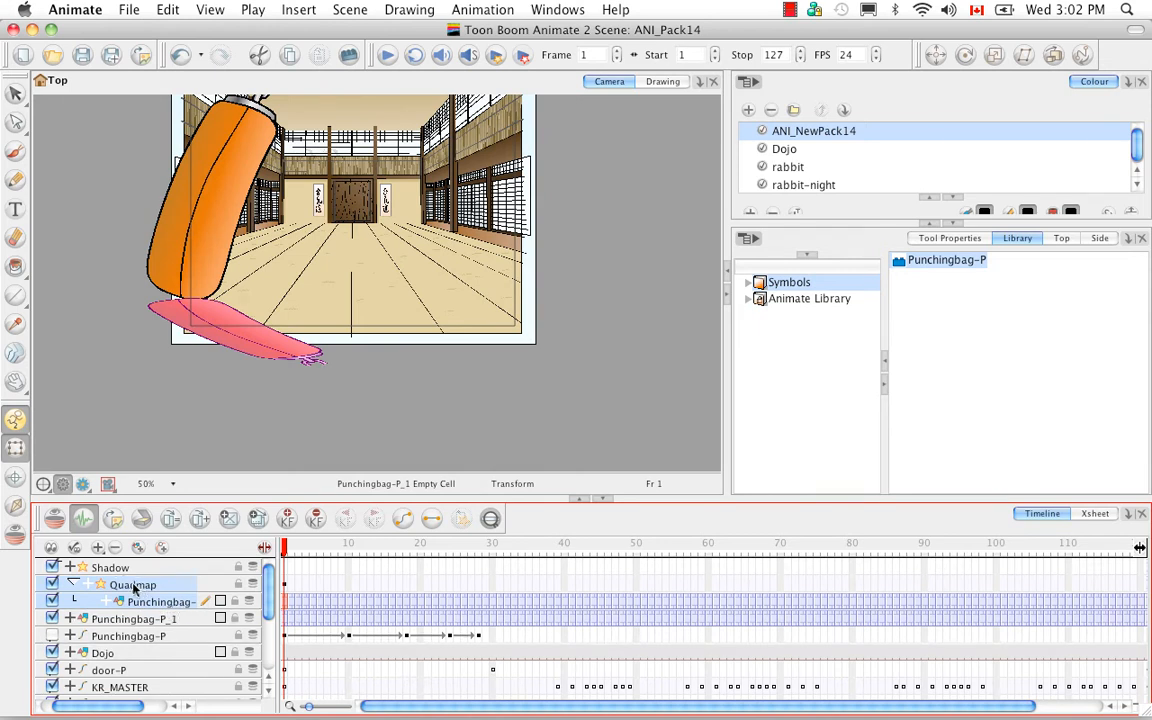
scroll(183, 600, "left", 1)
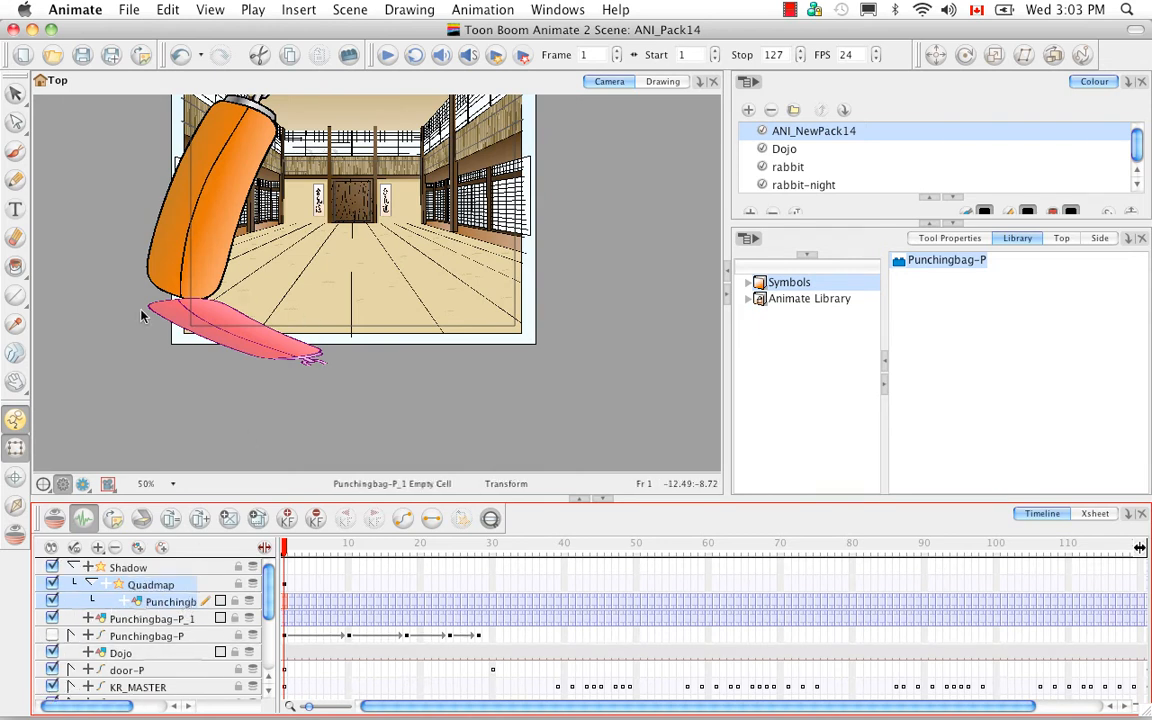
Switch to Render View and check the punching bag's shadow at frames 14 and 9
left_click(84, 486)
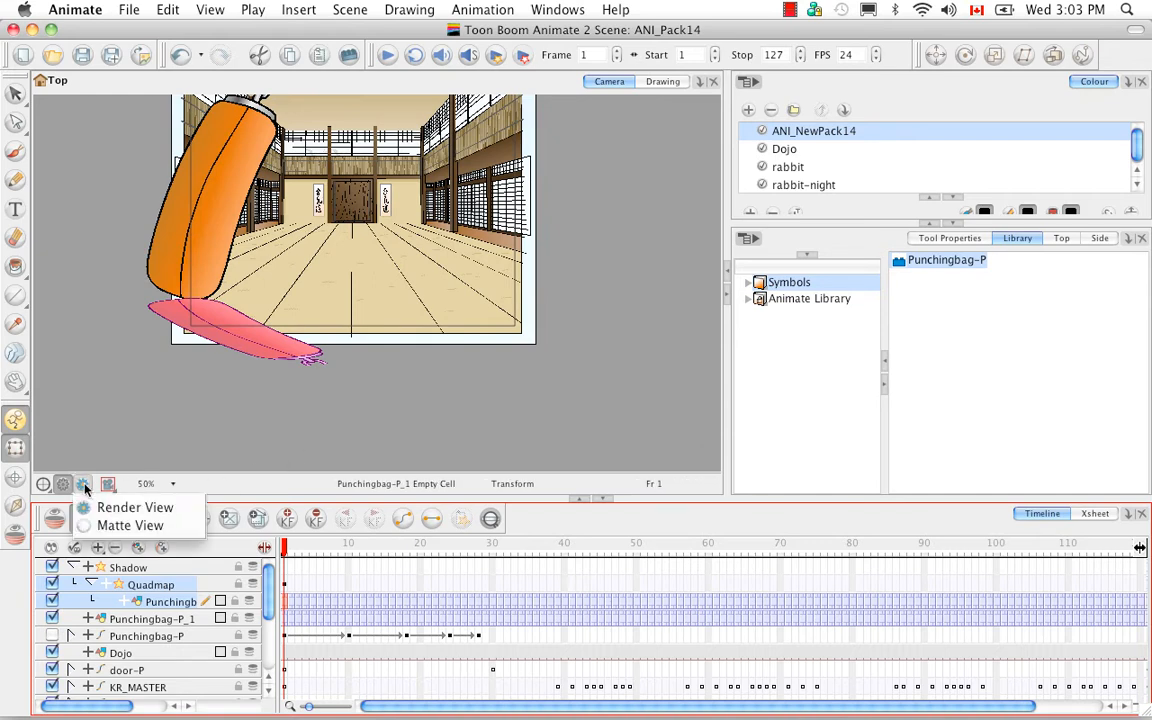
left_click(100, 507)
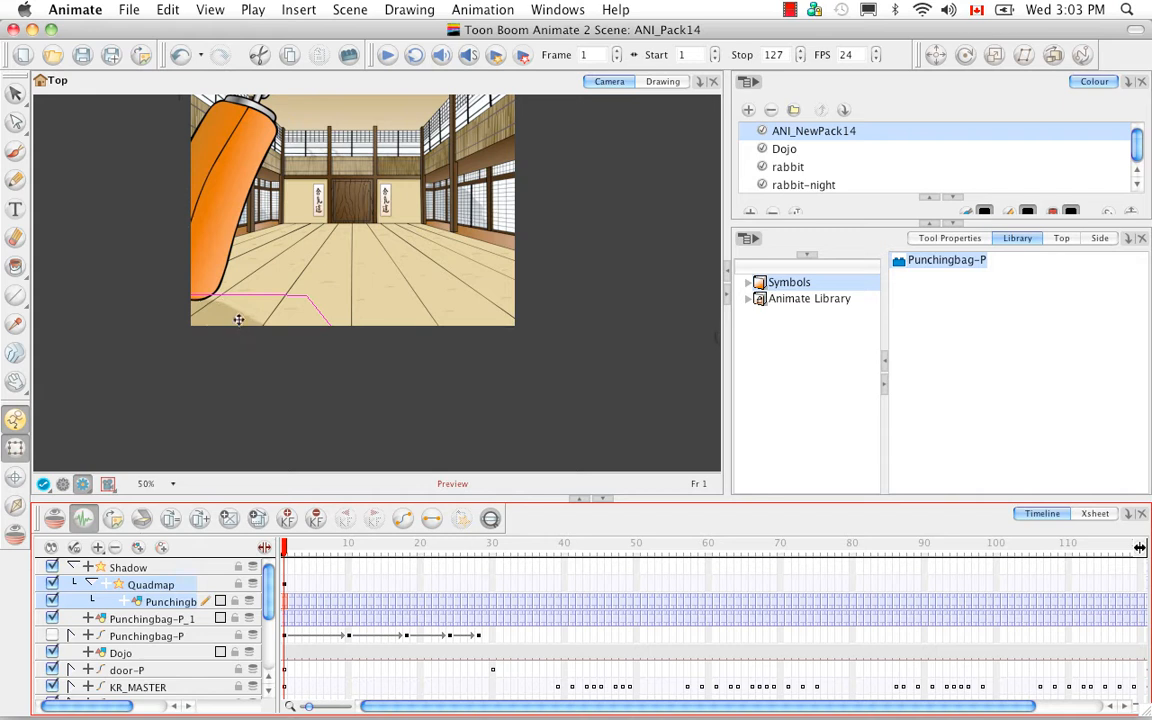
left_click_drag(284, 548, 377, 550)
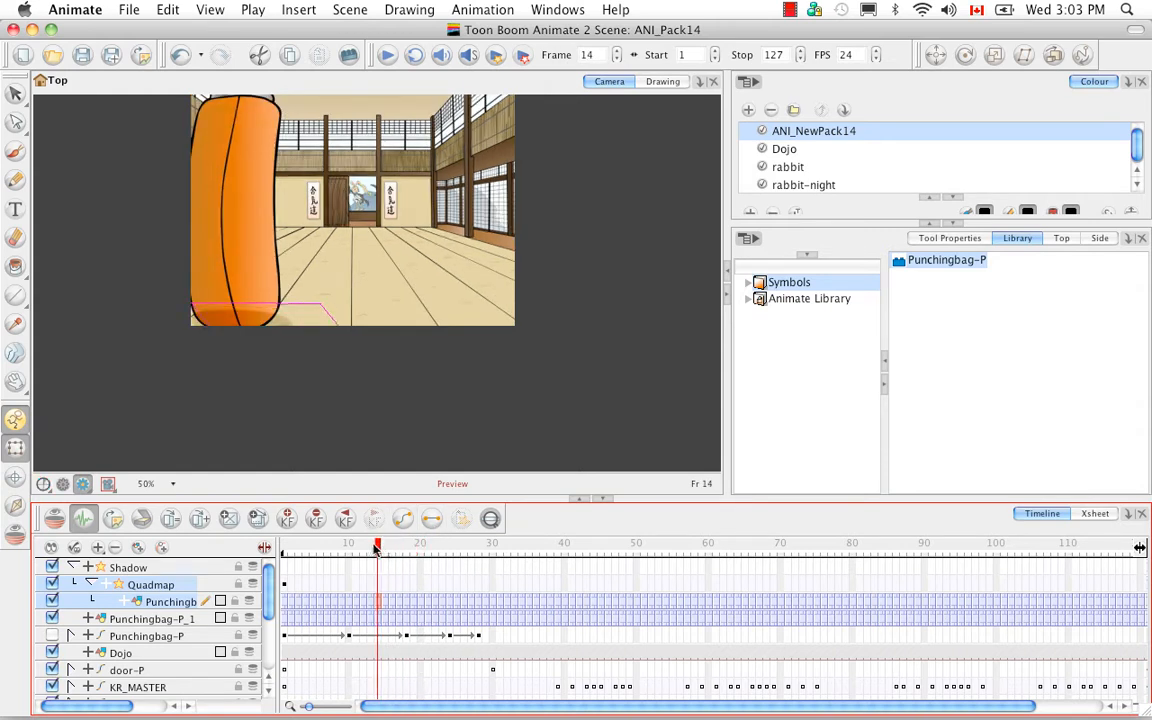
left_click(383, 377)
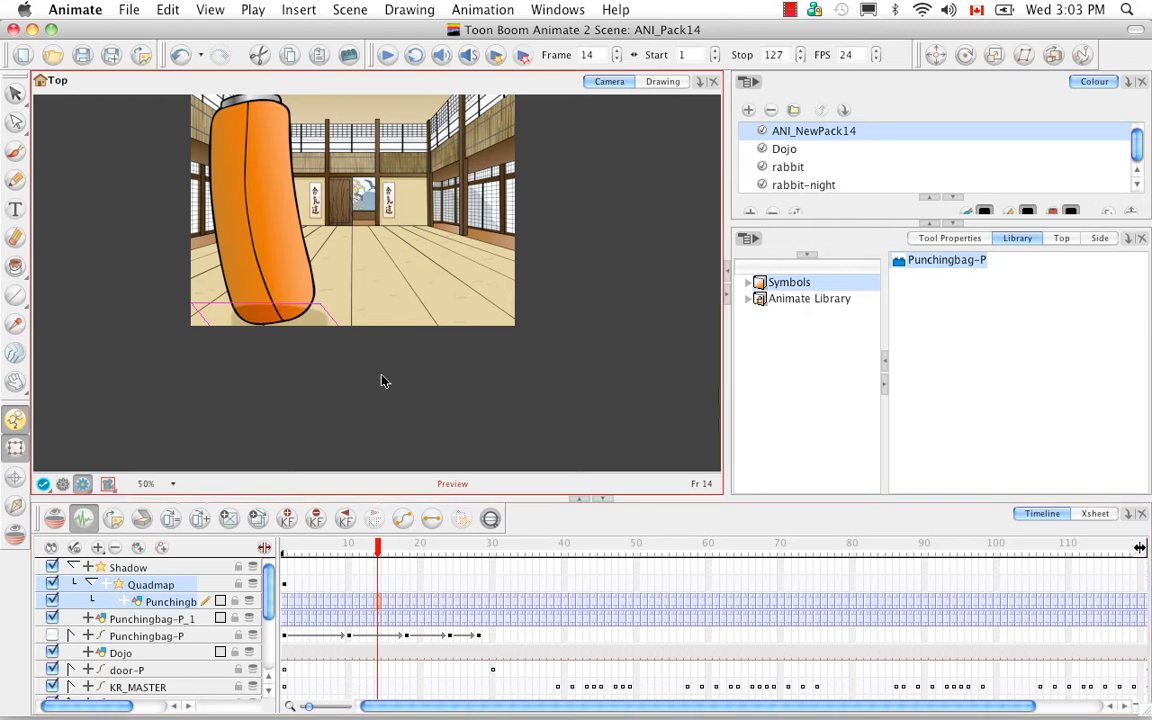
left_click_drag(613, 302, 622, 371)
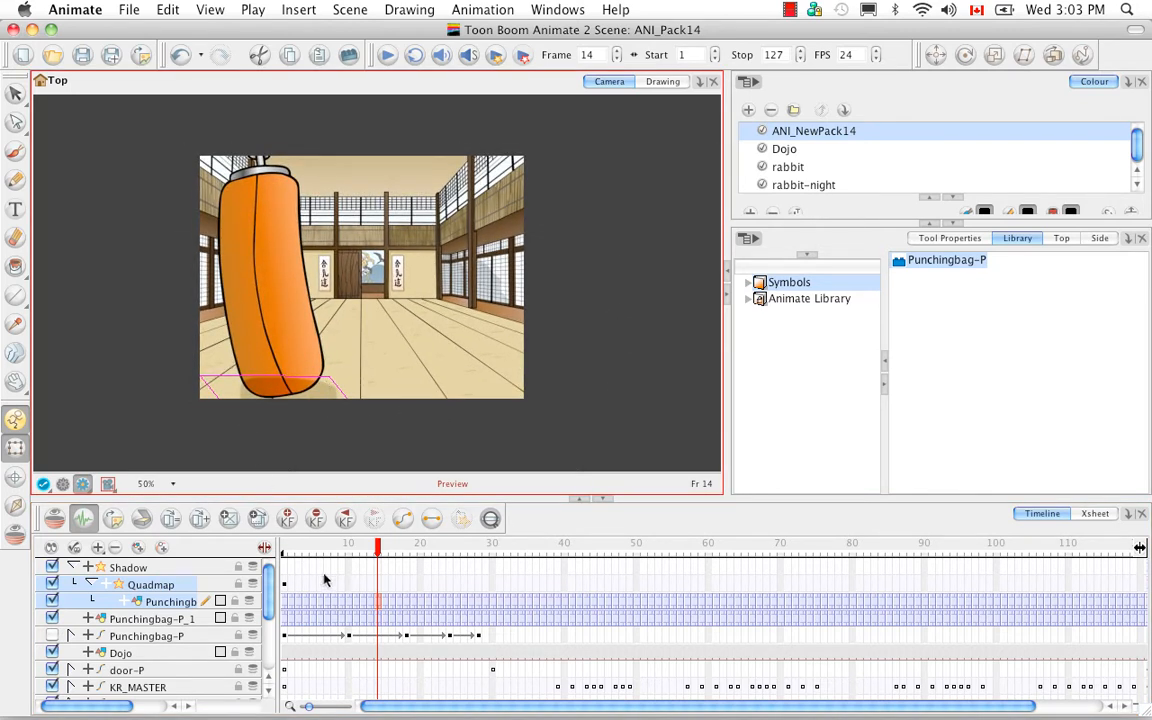
left_click(342, 546)
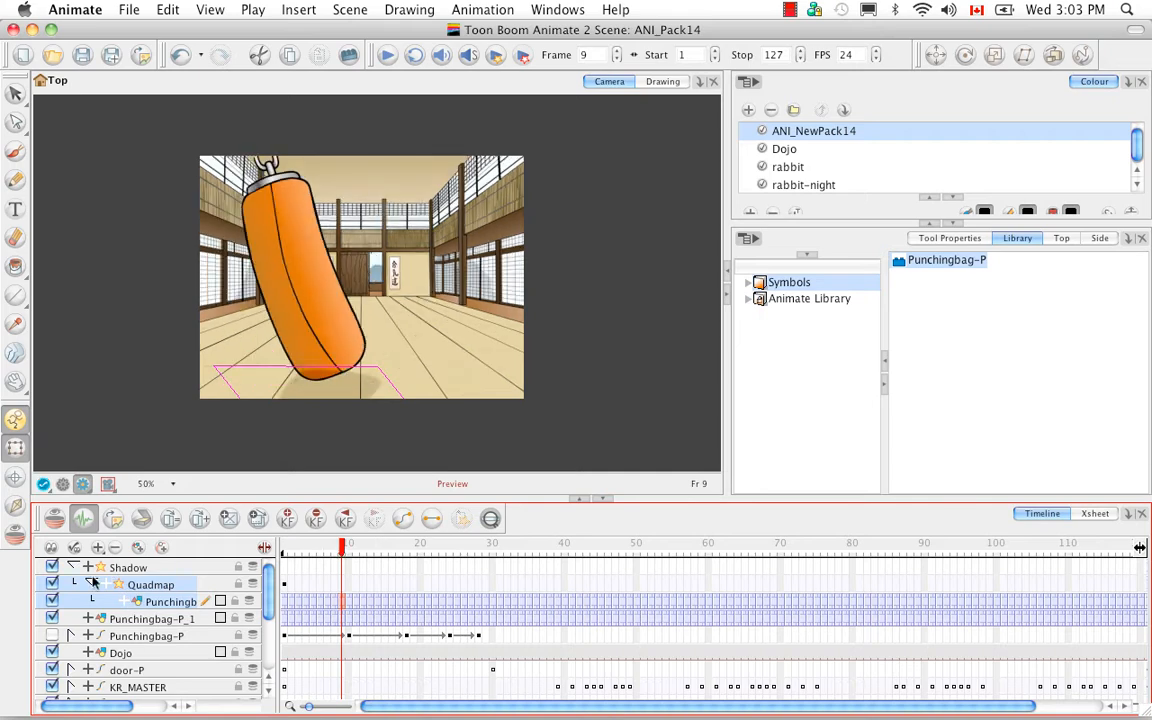
Collapse the Shadow hierarchy and move the Punchingbag-P_1 layer above the Shadow layer in the timeline
left_click(71, 567)
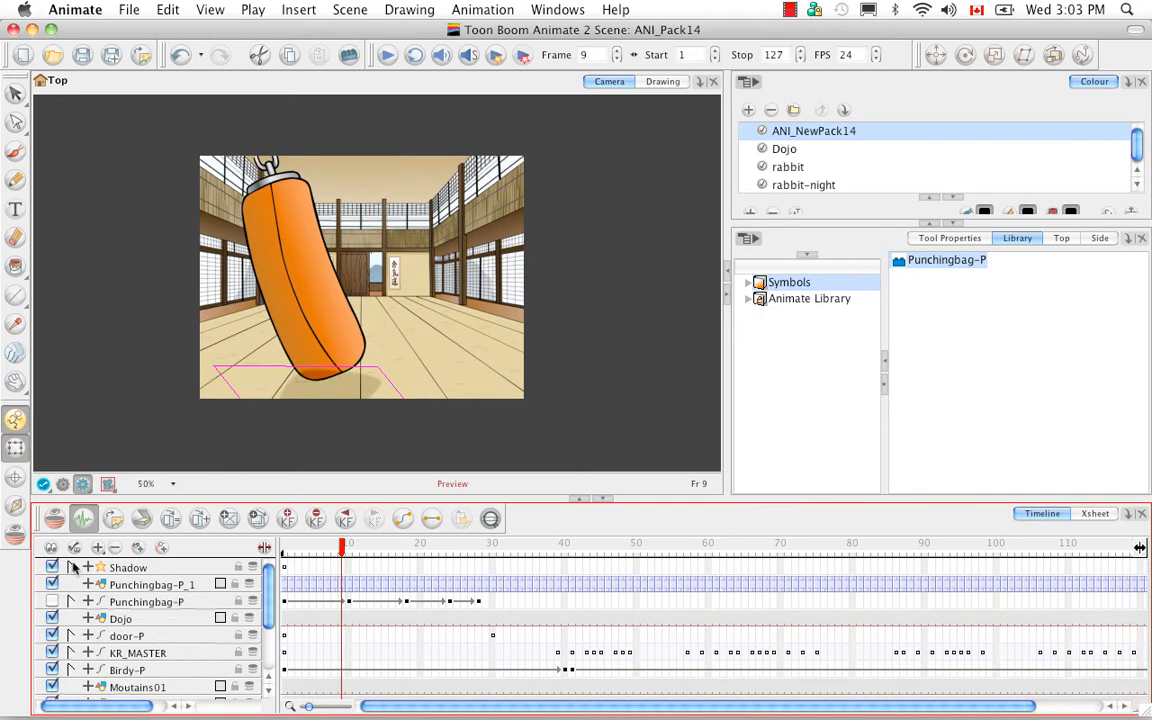
left_click(138, 569)
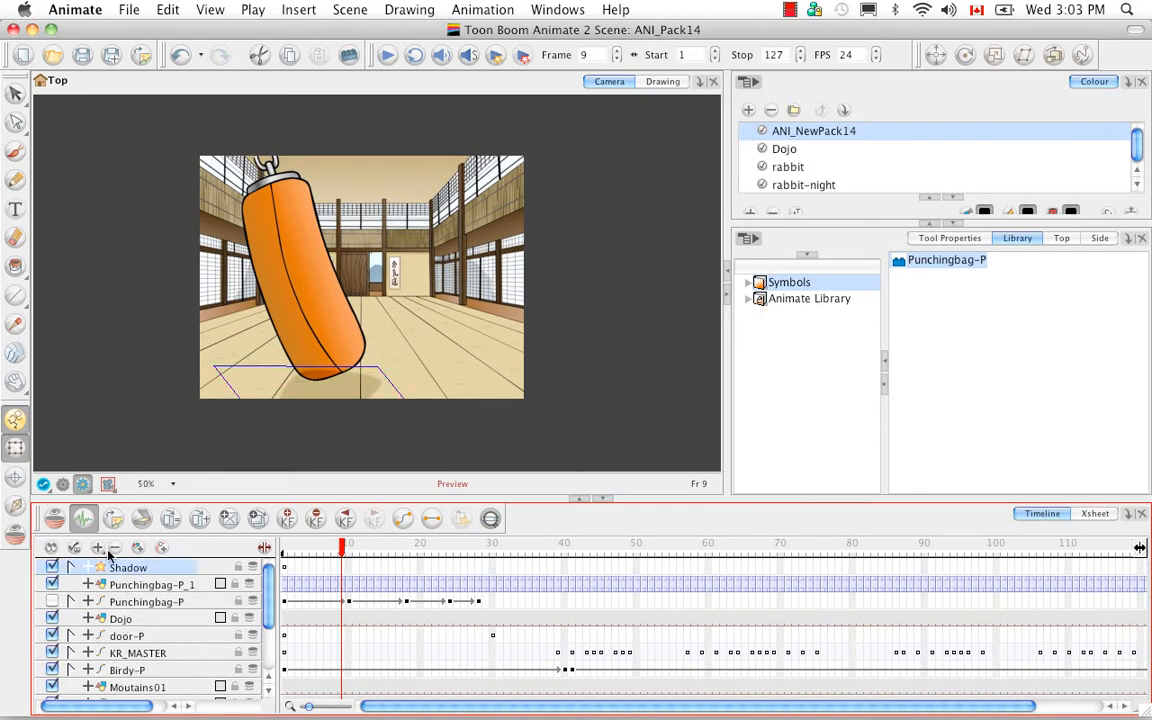
left_click(150, 586)
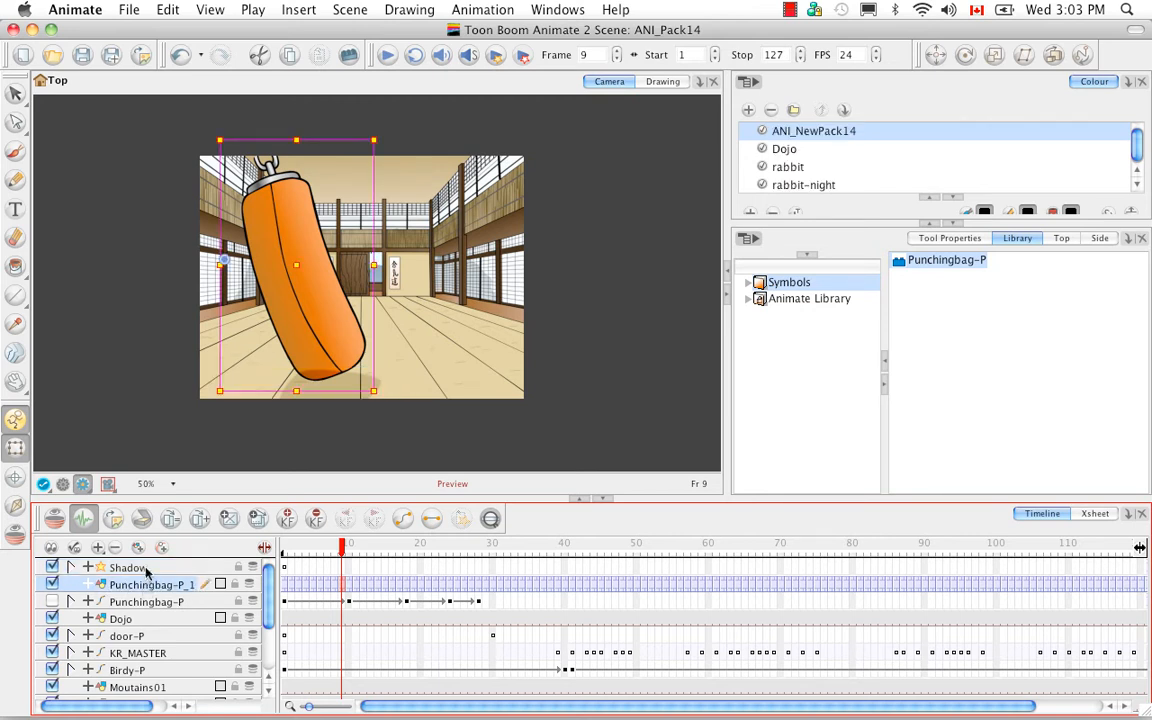
left_click(147, 568)
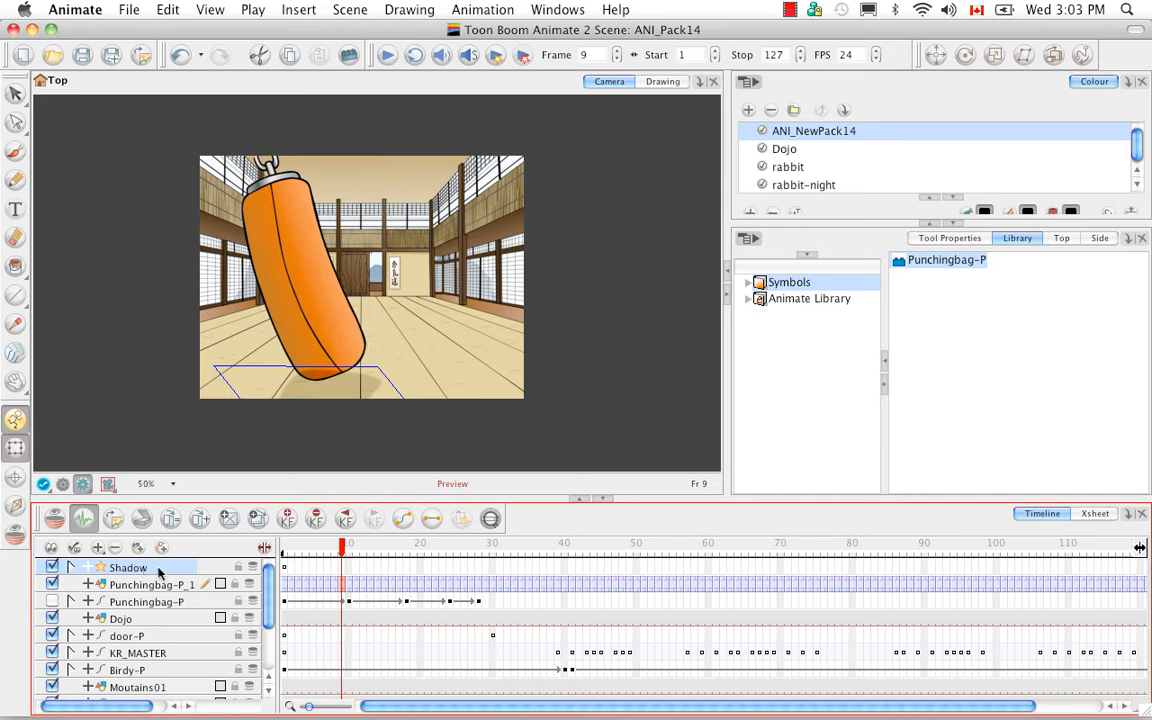
left_click_drag(166, 594, 162, 570)
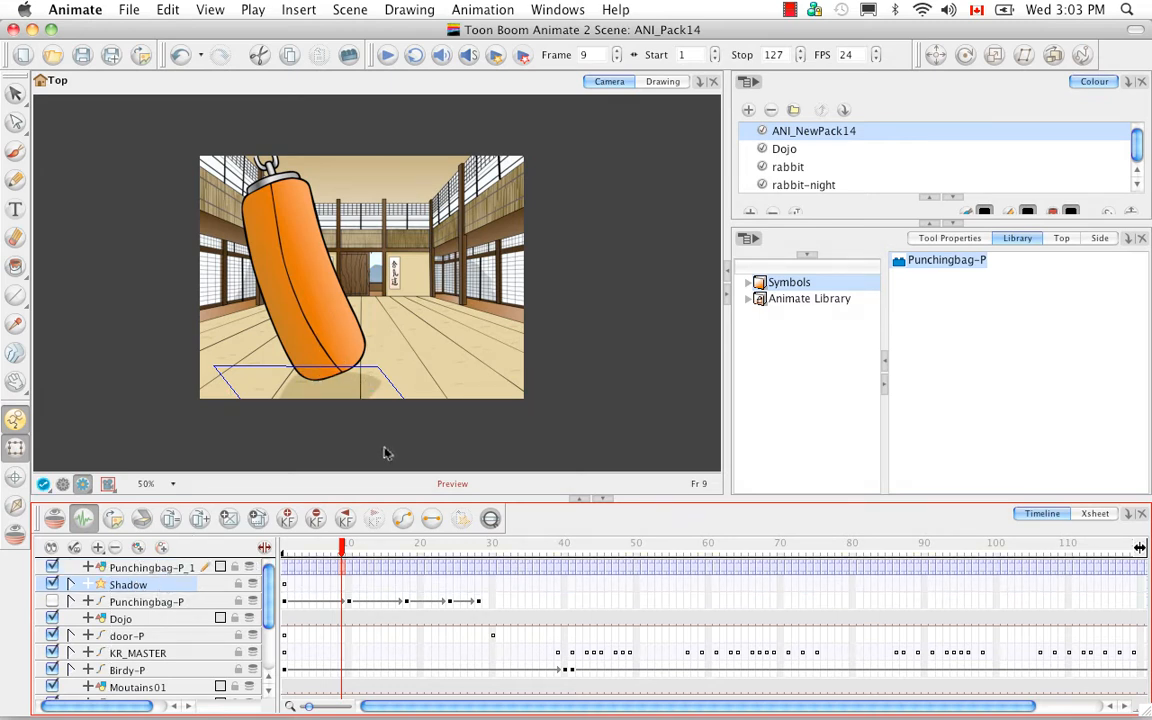
Preview the rendered bag and shadow at frames 23, 20 and 10
left_click(445, 547)
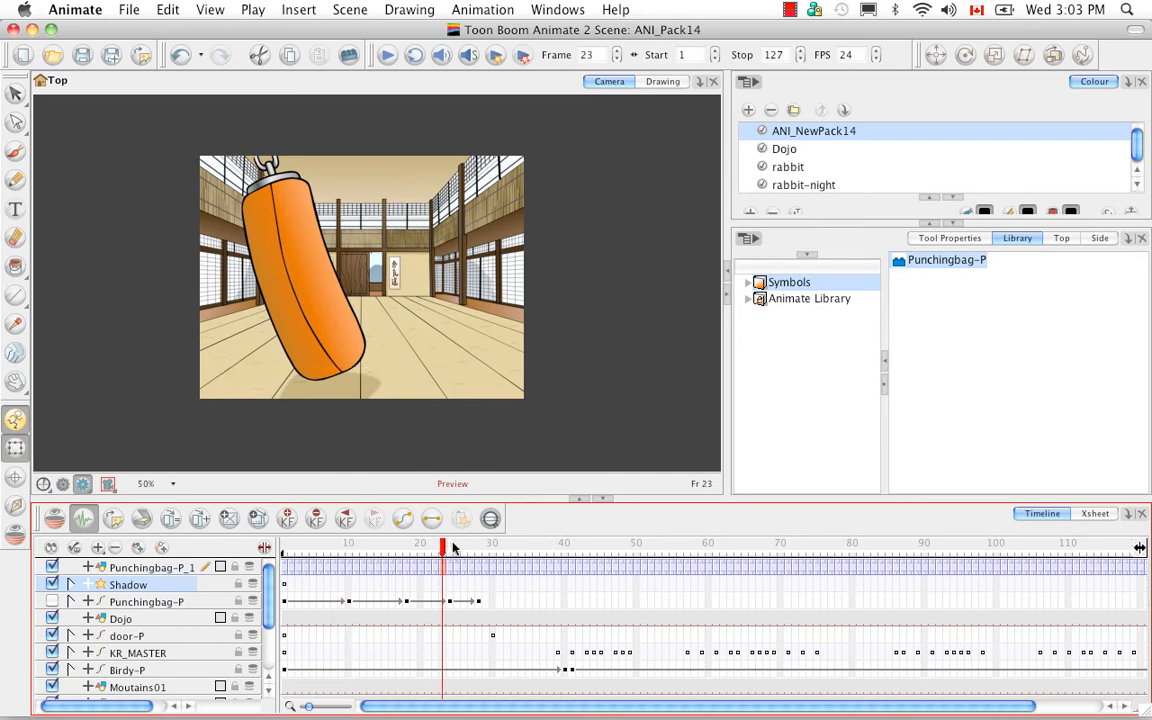
left_click(421, 547)
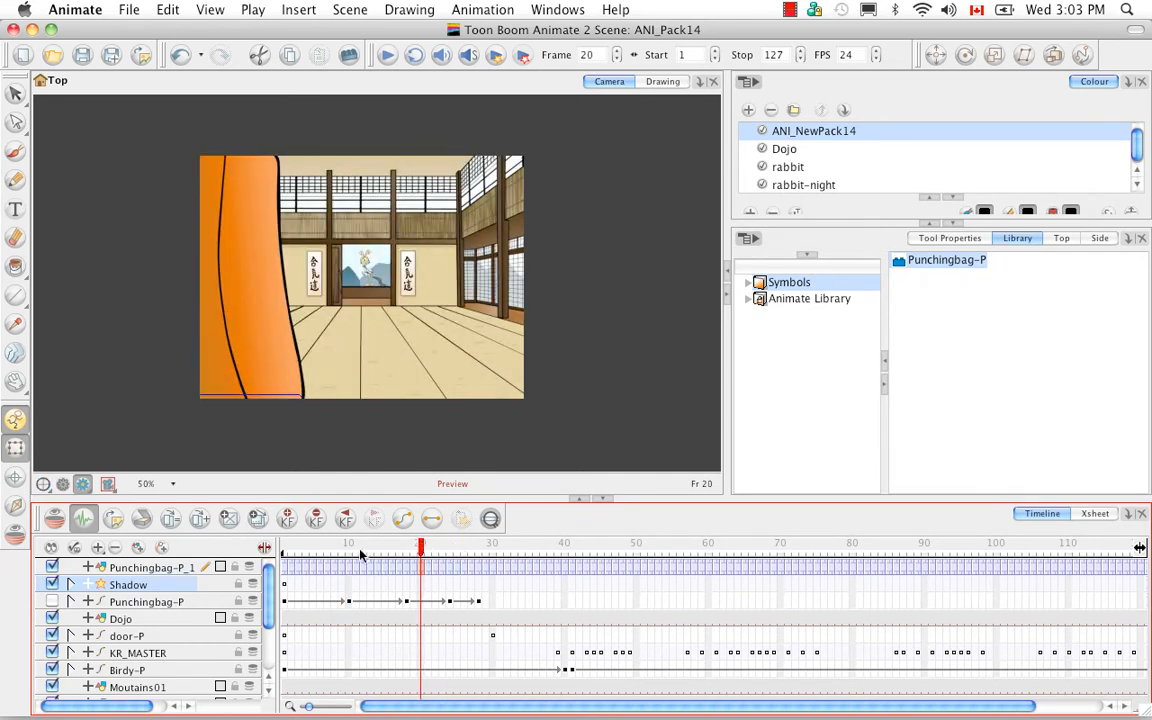
left_click(350, 547)
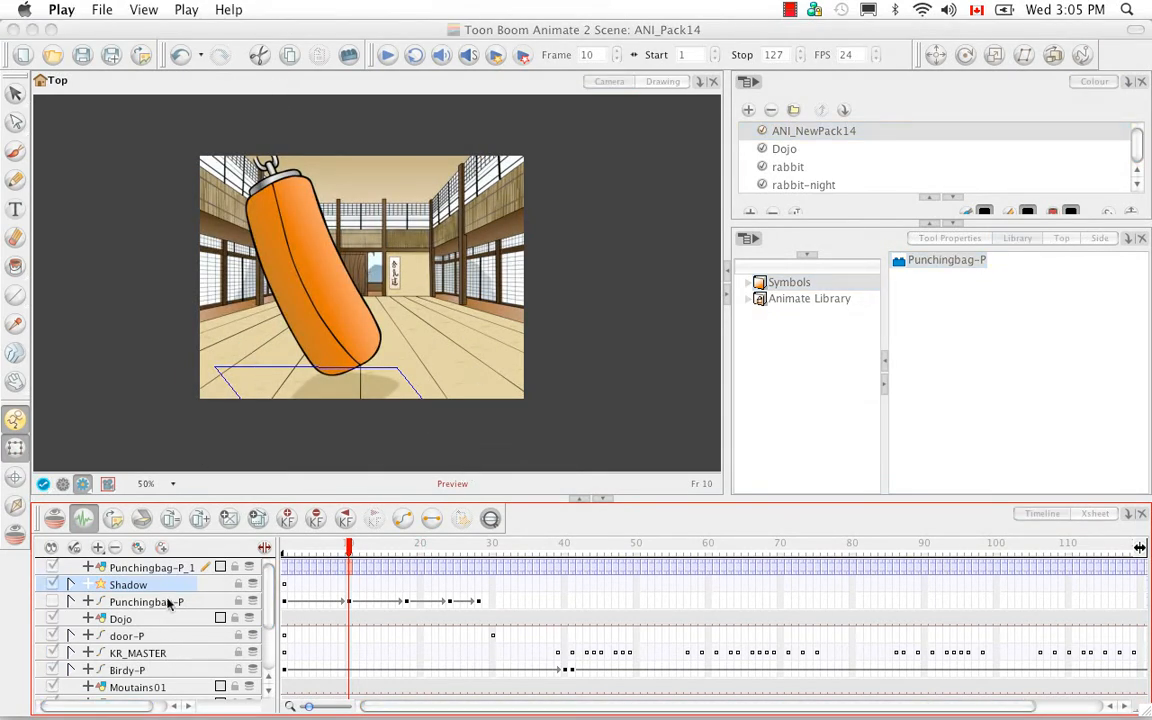
Examine the Shadow layer's blur and colour properties and close them
left_click(177, 589)
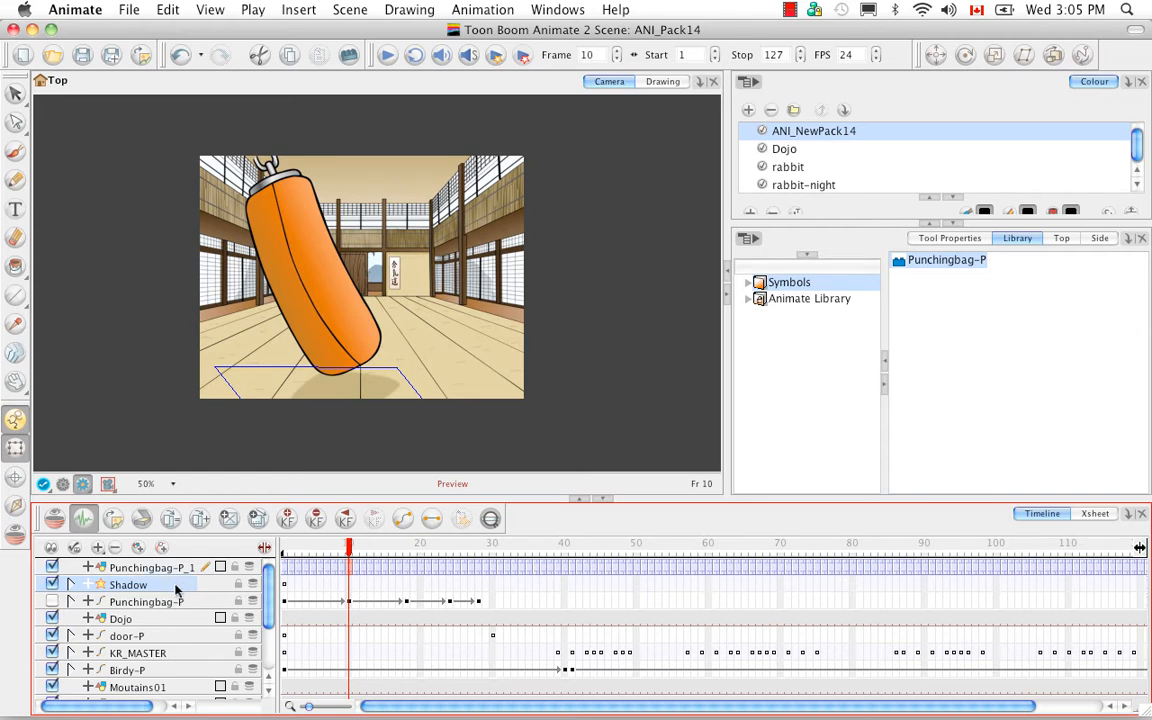
double_click(175, 588)
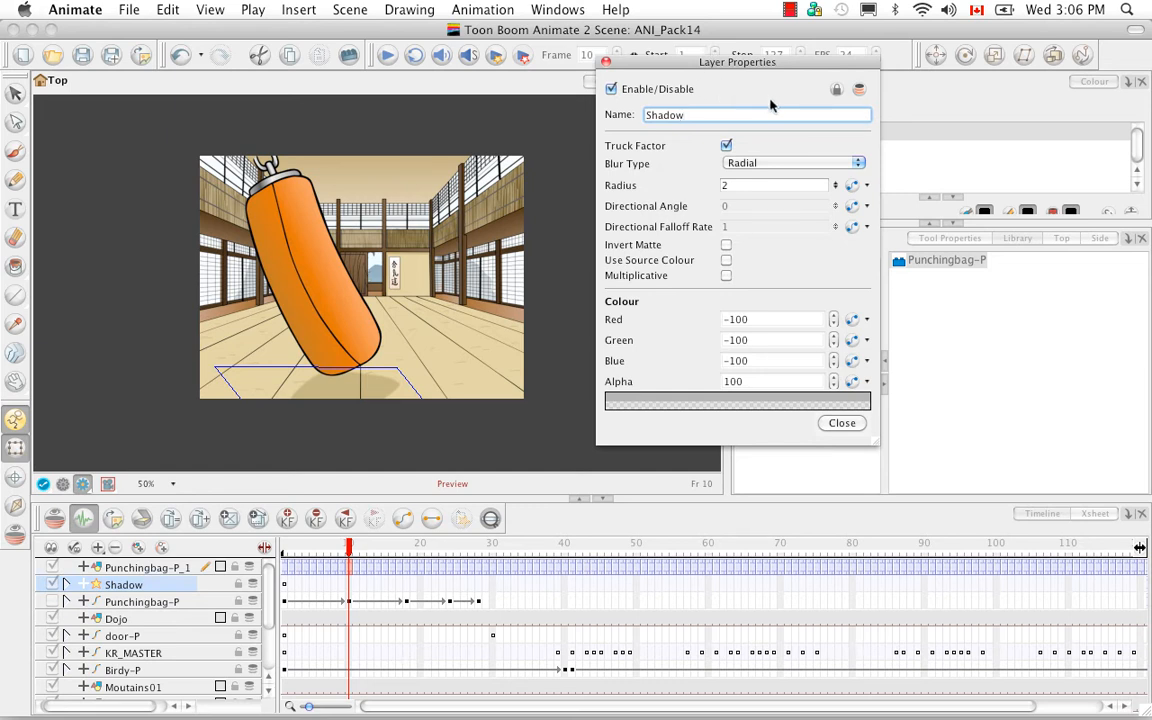
left_click(606, 63)
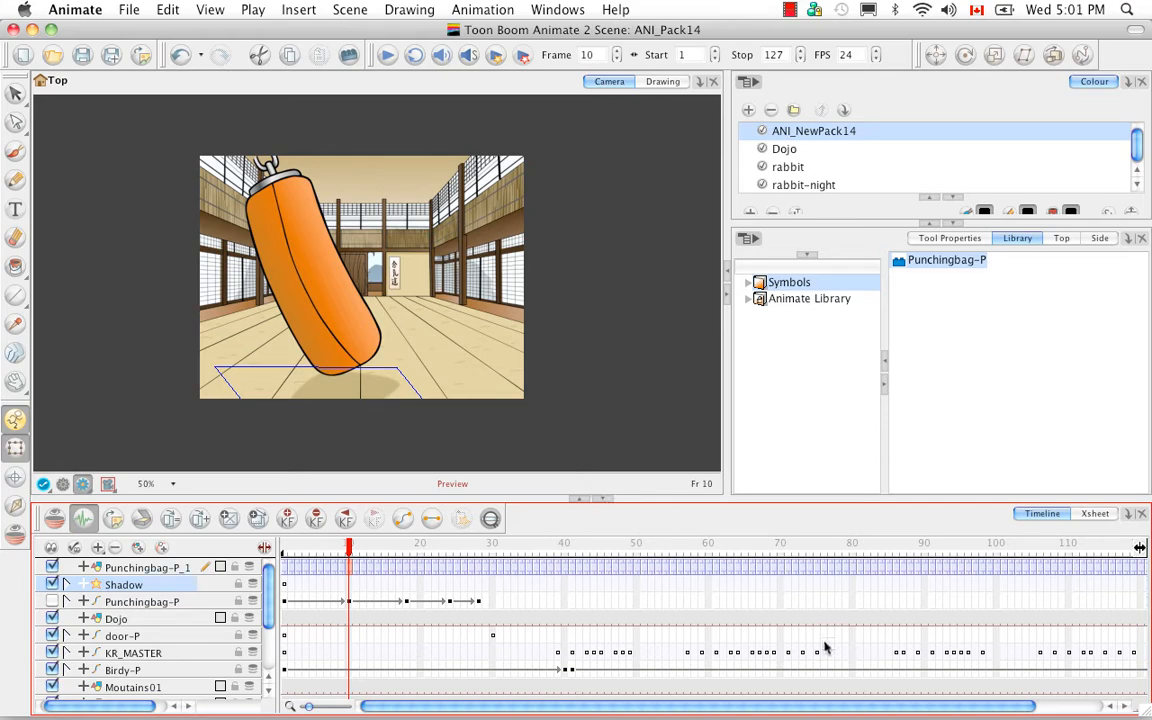
Switch to Animate Pro and open the scene ANP_Pack14.anim from the Pack21 folder's ANP_Pack14 subfolder
left_click(968, 672)
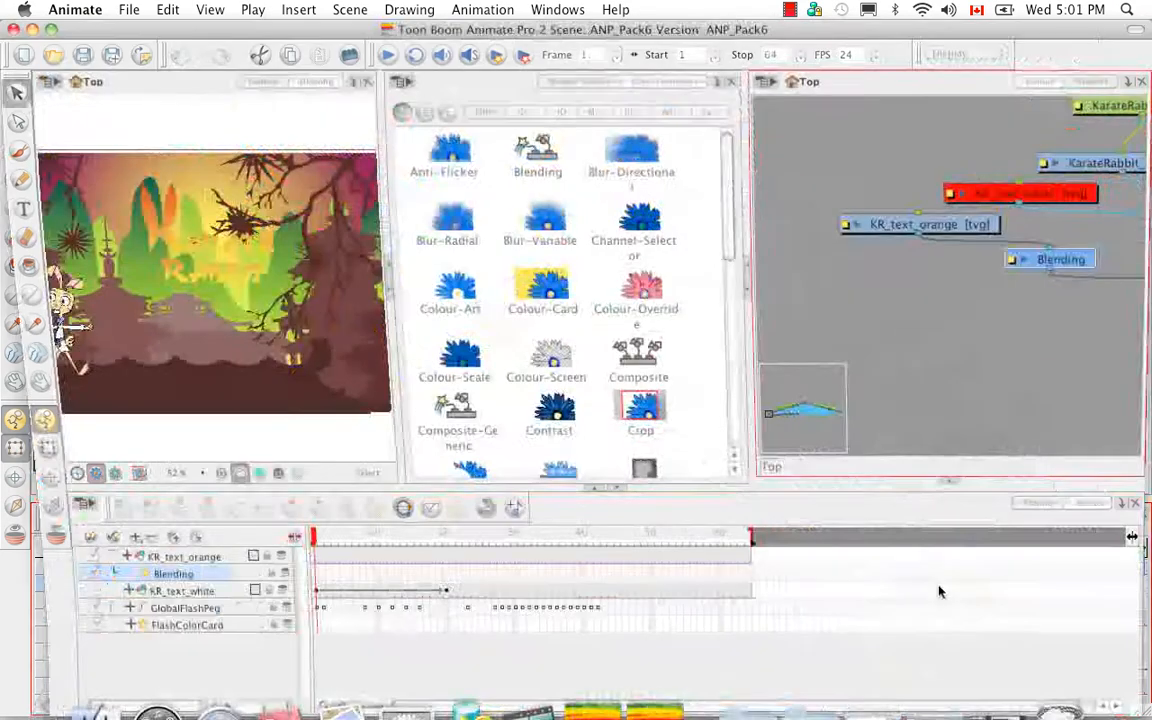
left_click(54, 56)
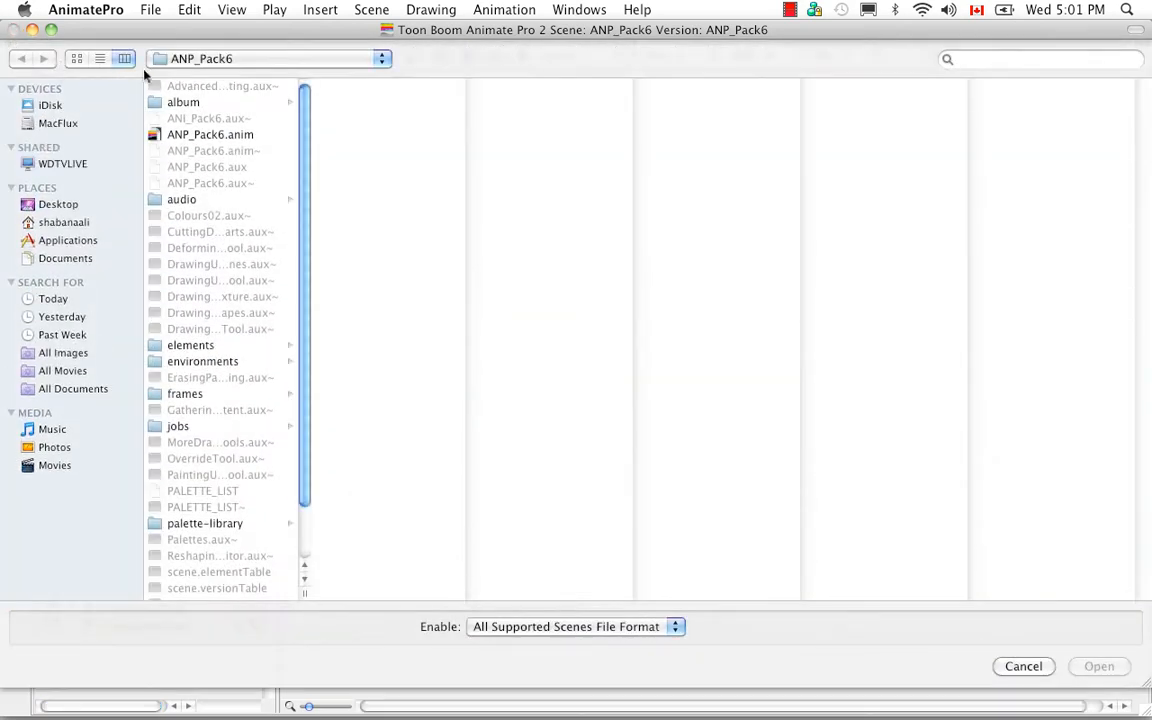
left_click(380, 60)
left_click(369, 86)
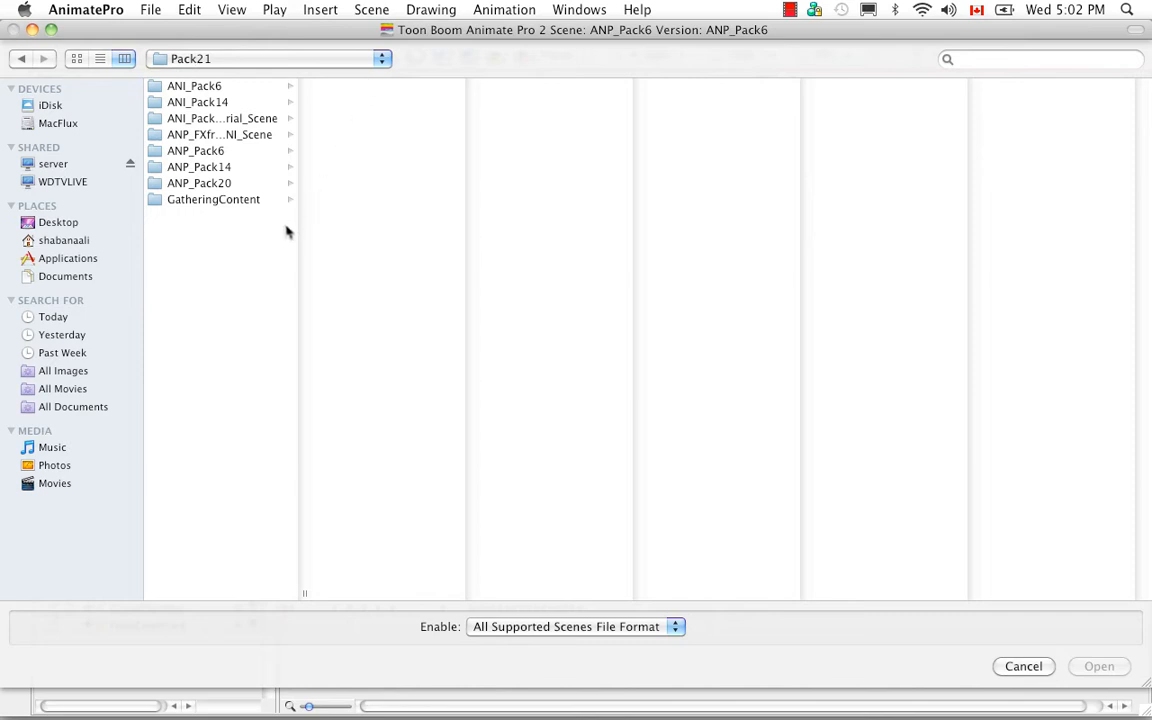
left_click(222, 170)
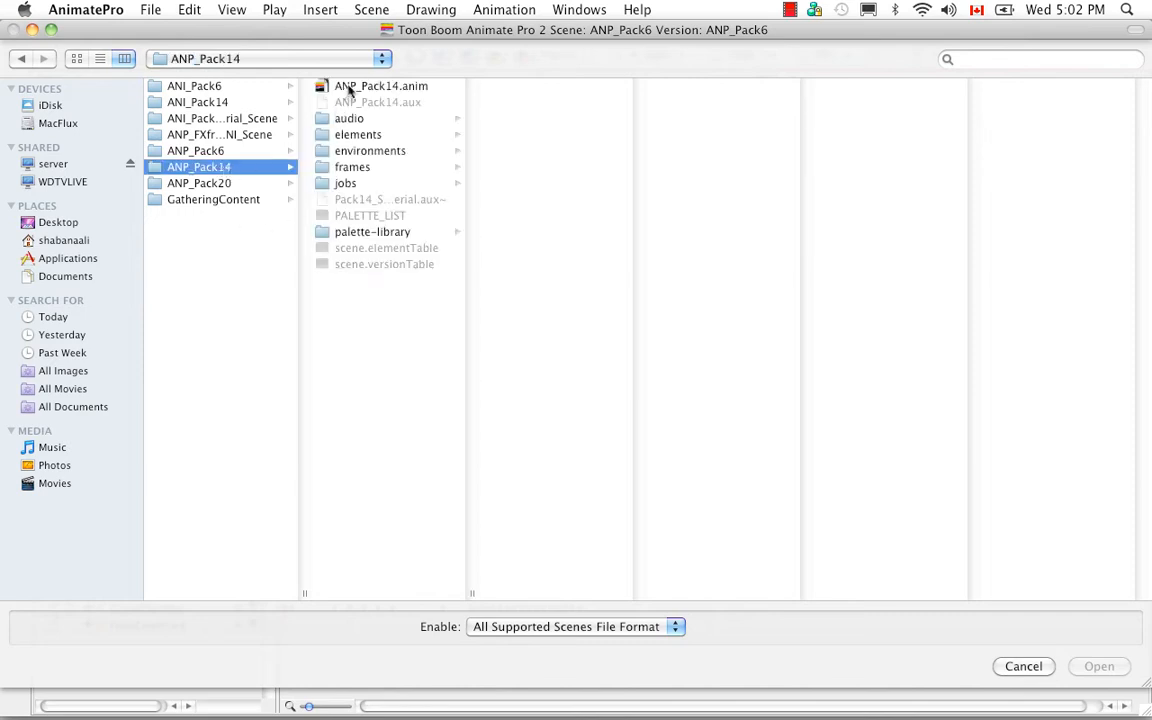
left_click(350, 86)
left_click(1099, 666)
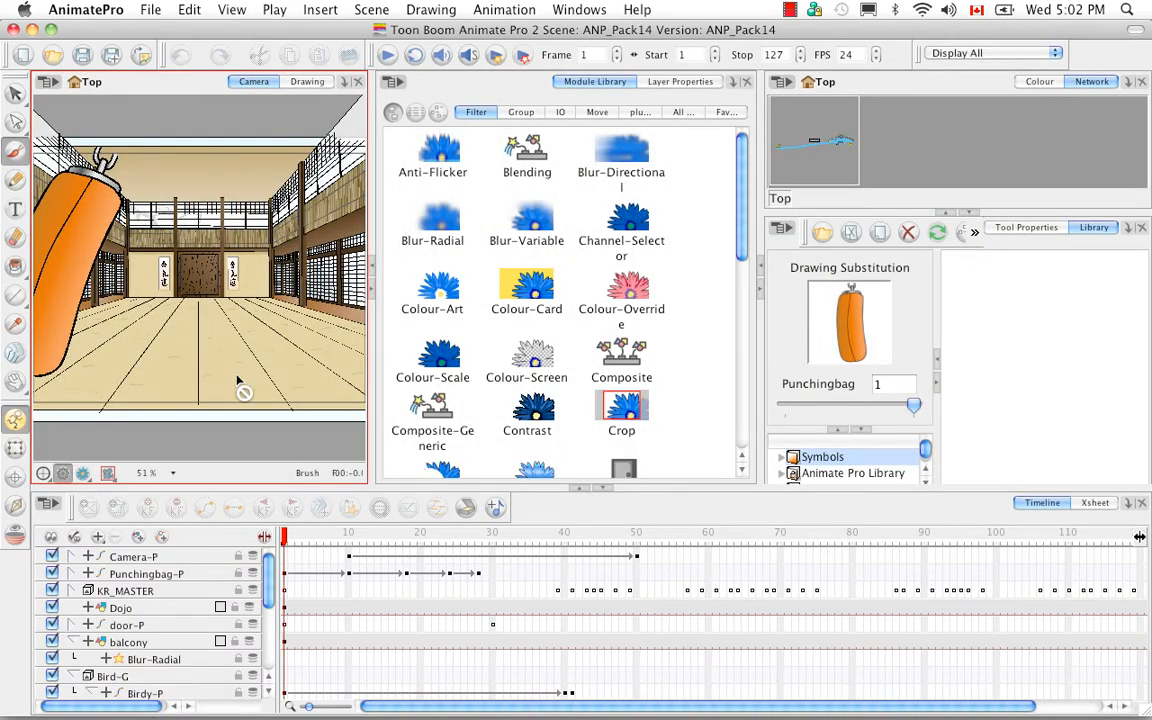
Play the scene through and return to frame 1
left_click(386, 55)
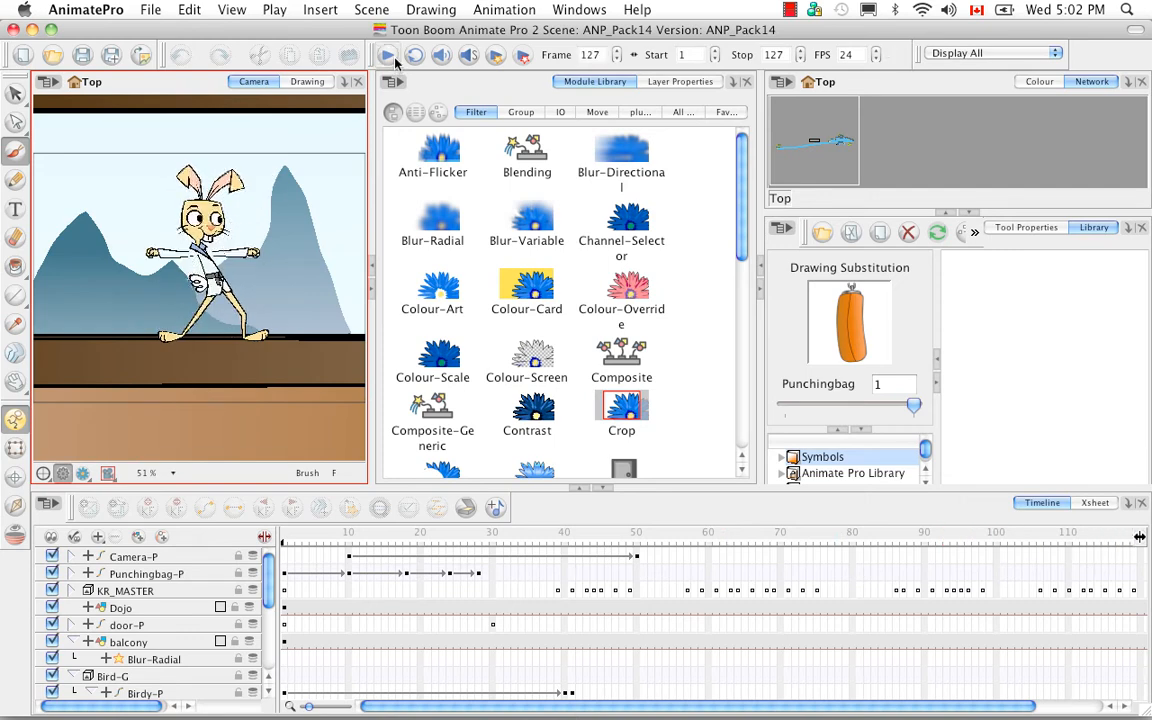
left_click(284, 537)
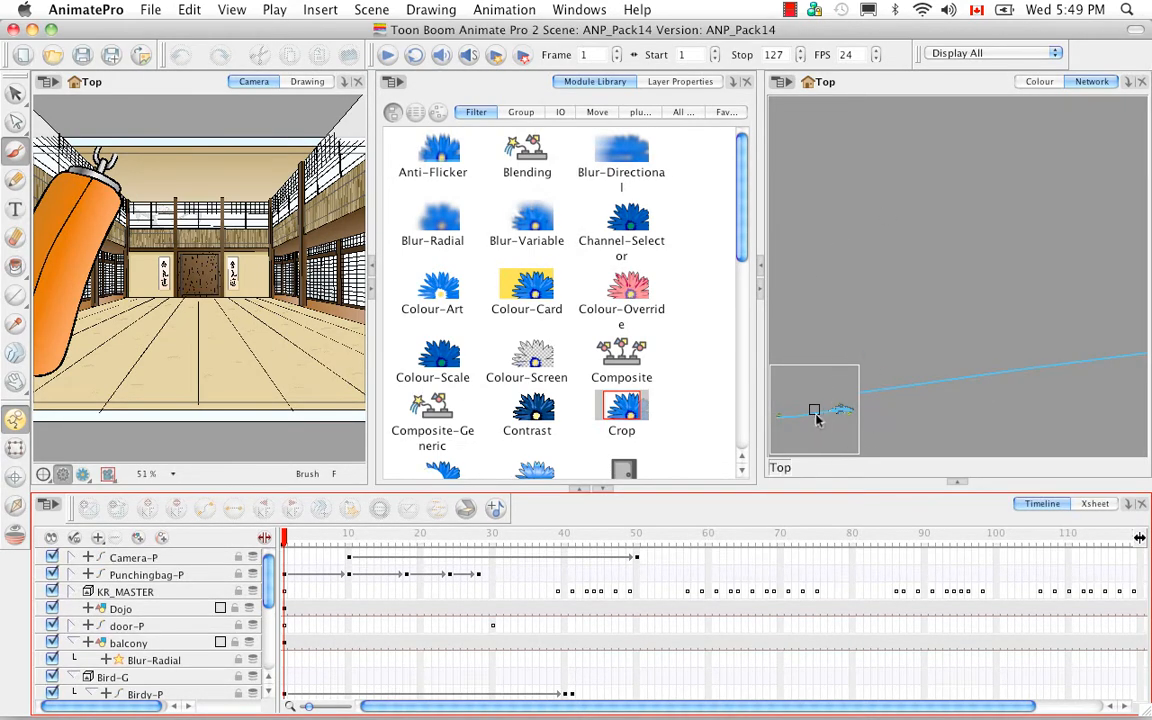
Move the Punchingbag-P peg and Punchingbag drawing modules close to the rest of the network and deselect them
left_click_drag(817, 416, 786, 421)
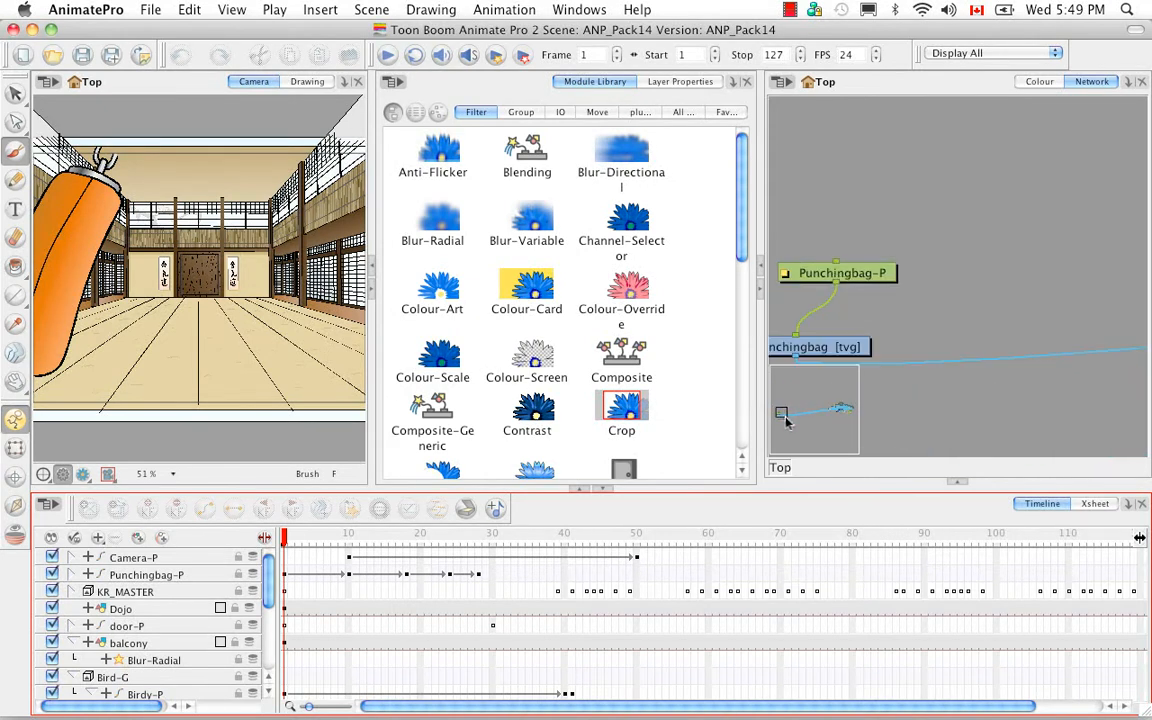
left_click(912, 328)
key("2")
key("2")
key("2")
key("2")
key("2")
key("2")
key("2")
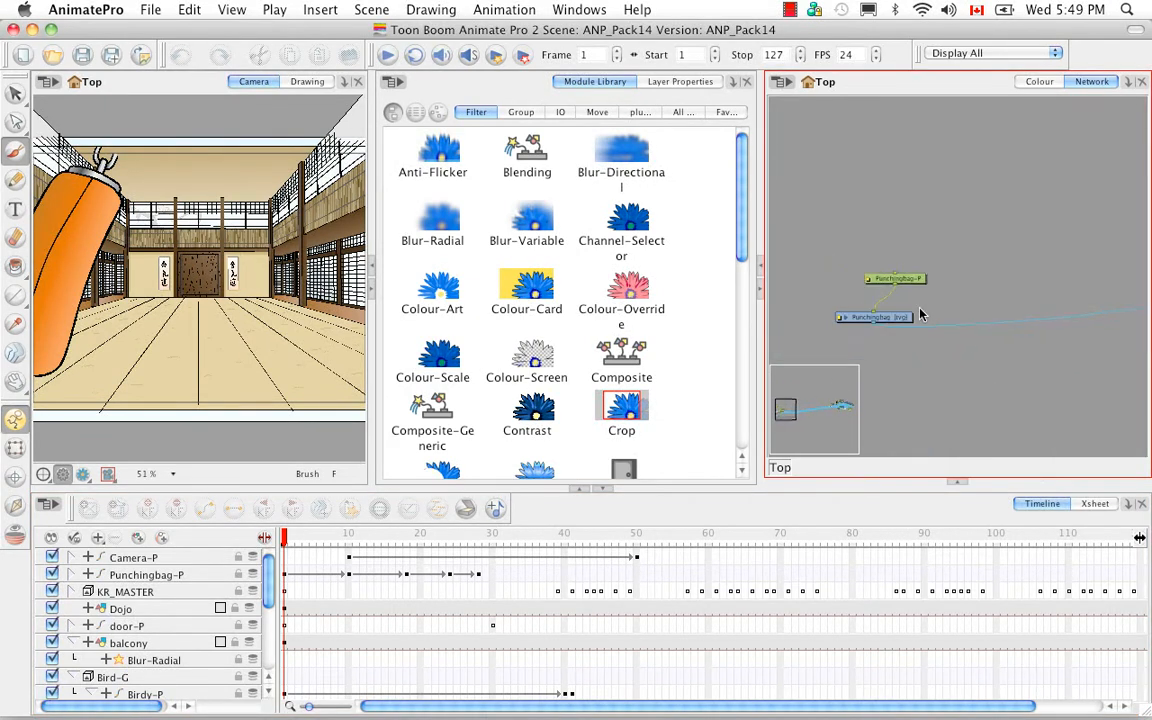
key("2")
key("2")
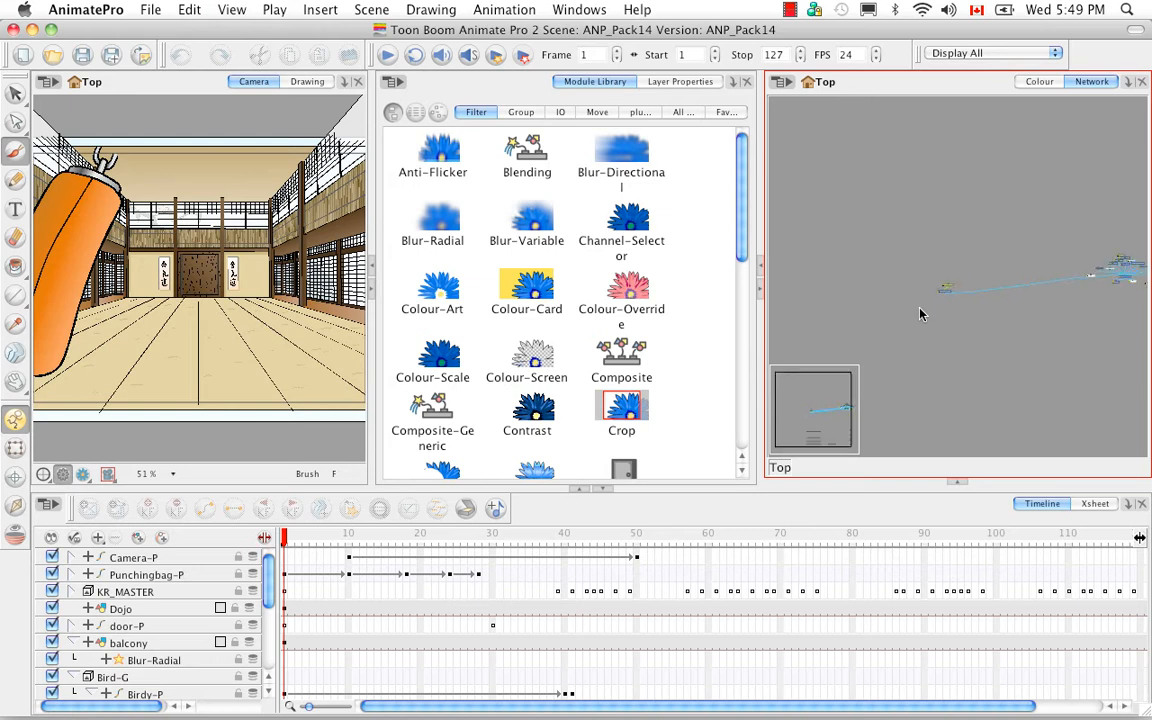
left_click_drag(968, 374, 931, 374)
left_click_drag(840, 270, 884, 345)
left_click_drag(865, 303, 994, 283)
left_click_drag(1062, 330, 962, 313)
scroll(961, 314, "up", 6)
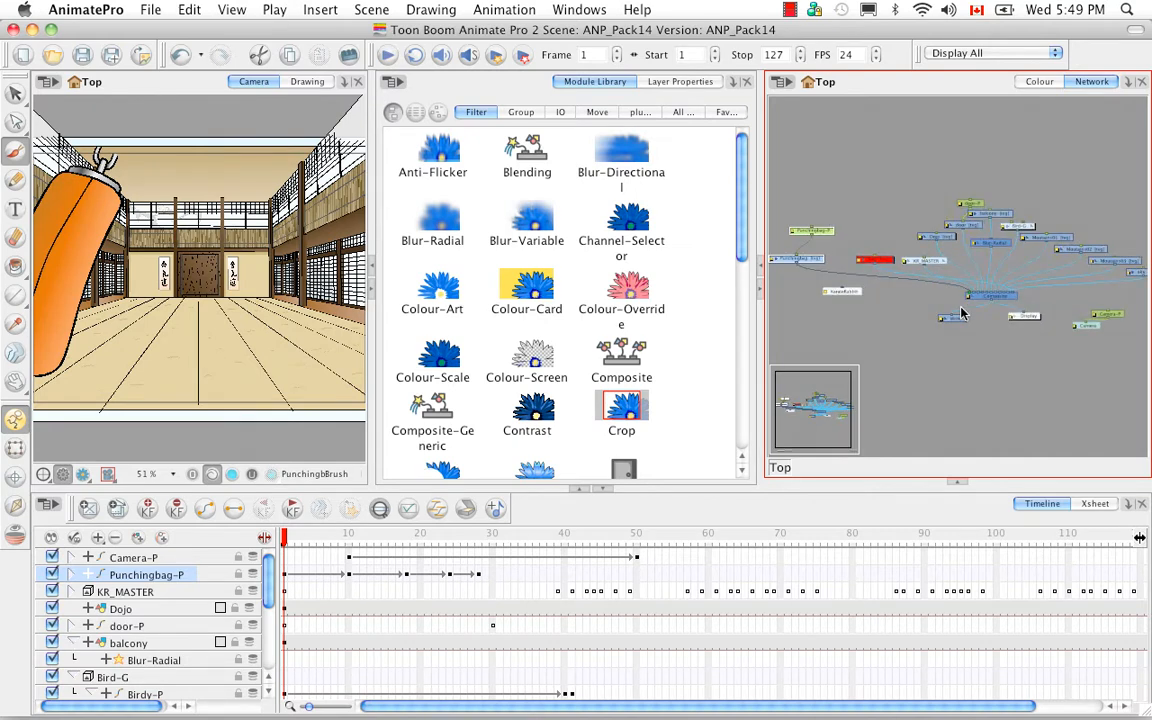
scroll(961, 314, "up", 3)
scroll(961, 314, "up", 2)
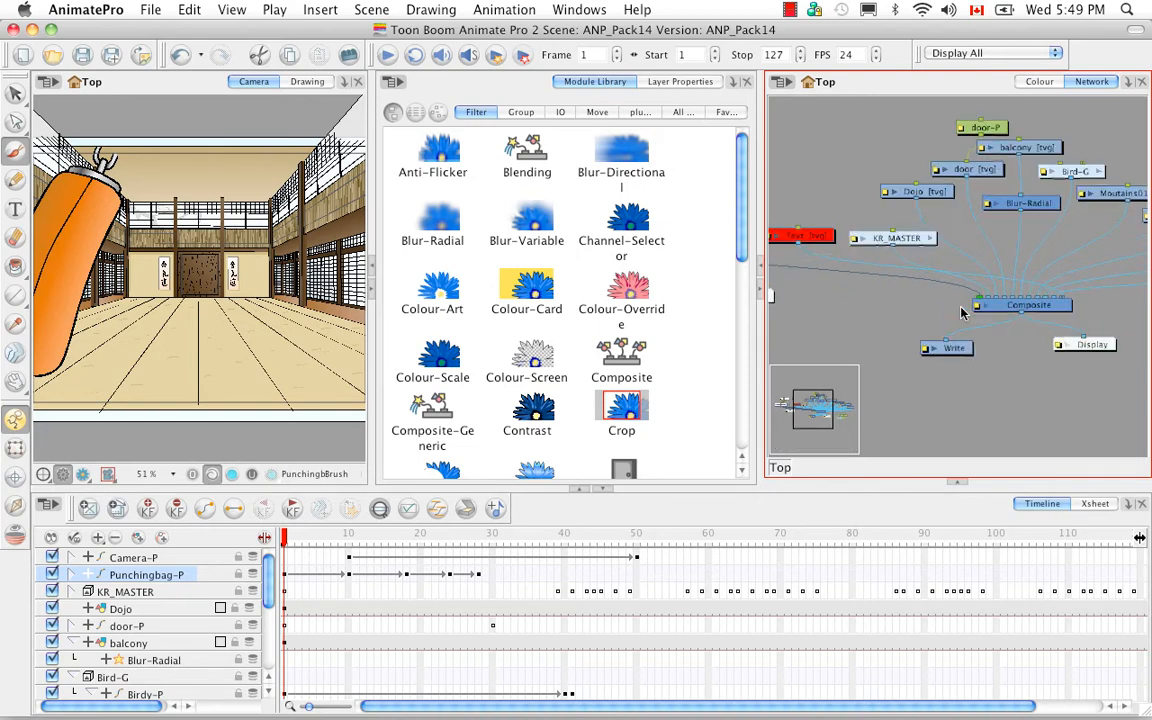
left_click_drag(775, 317, 931, 339)
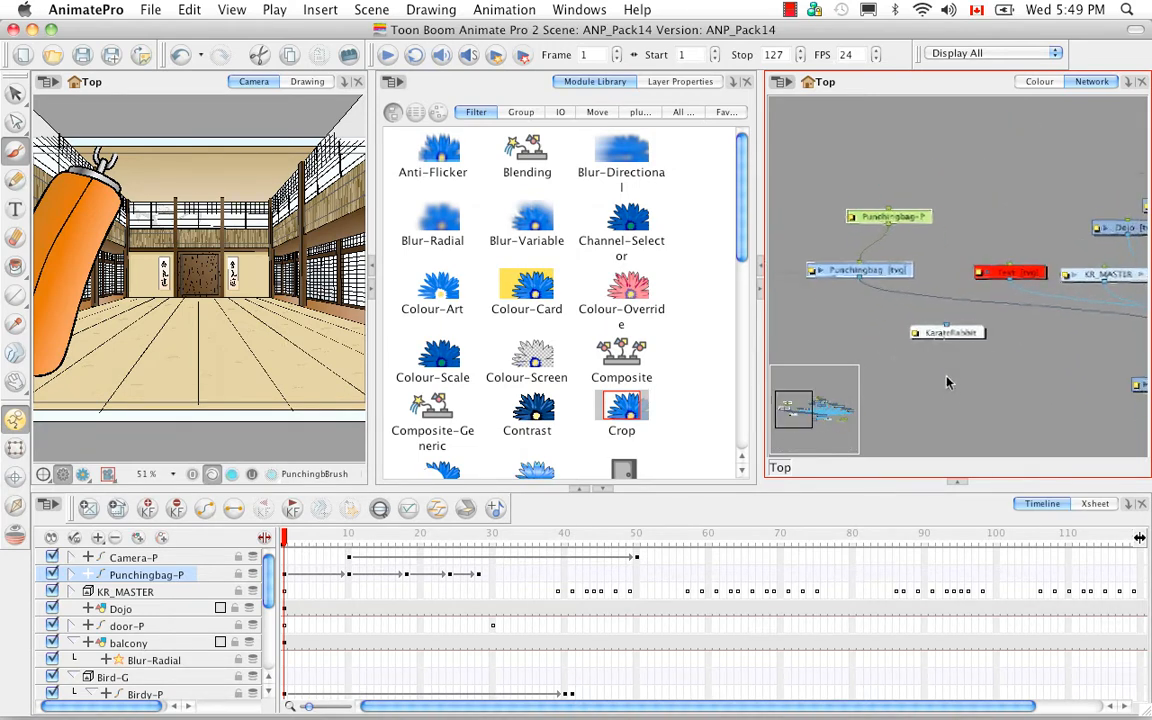
left_click(946, 396)
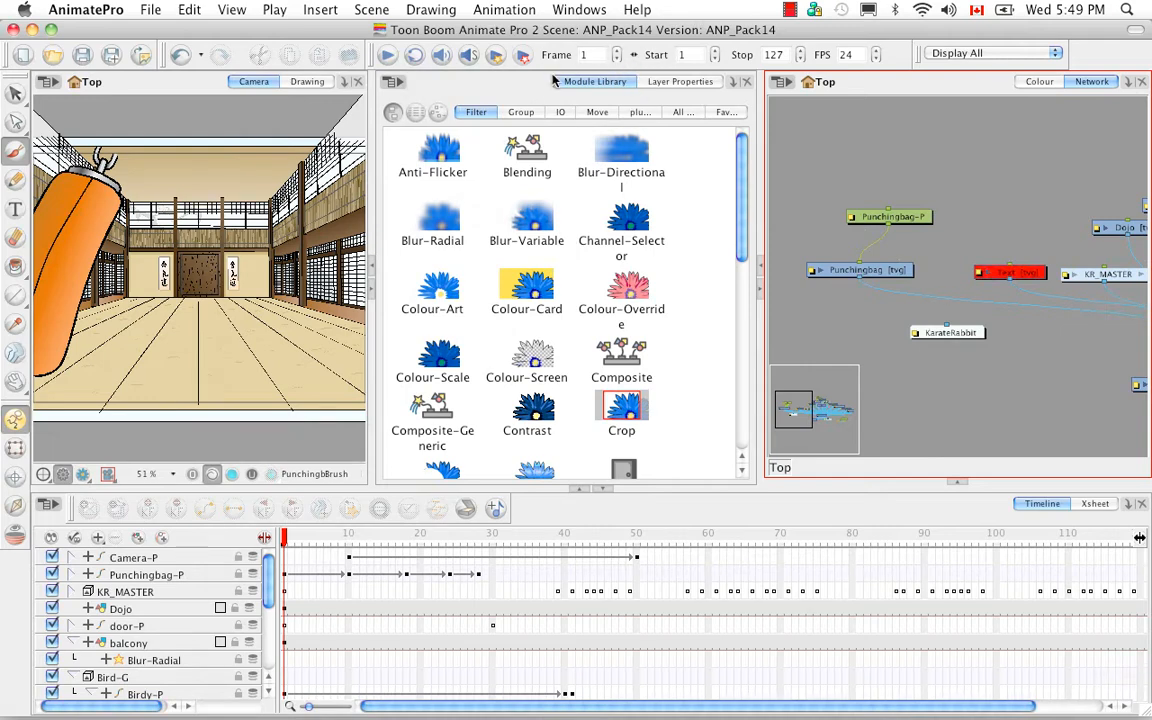
Add a Shadow module to the network above the Punchingbag-P peg
left_click(683, 112)
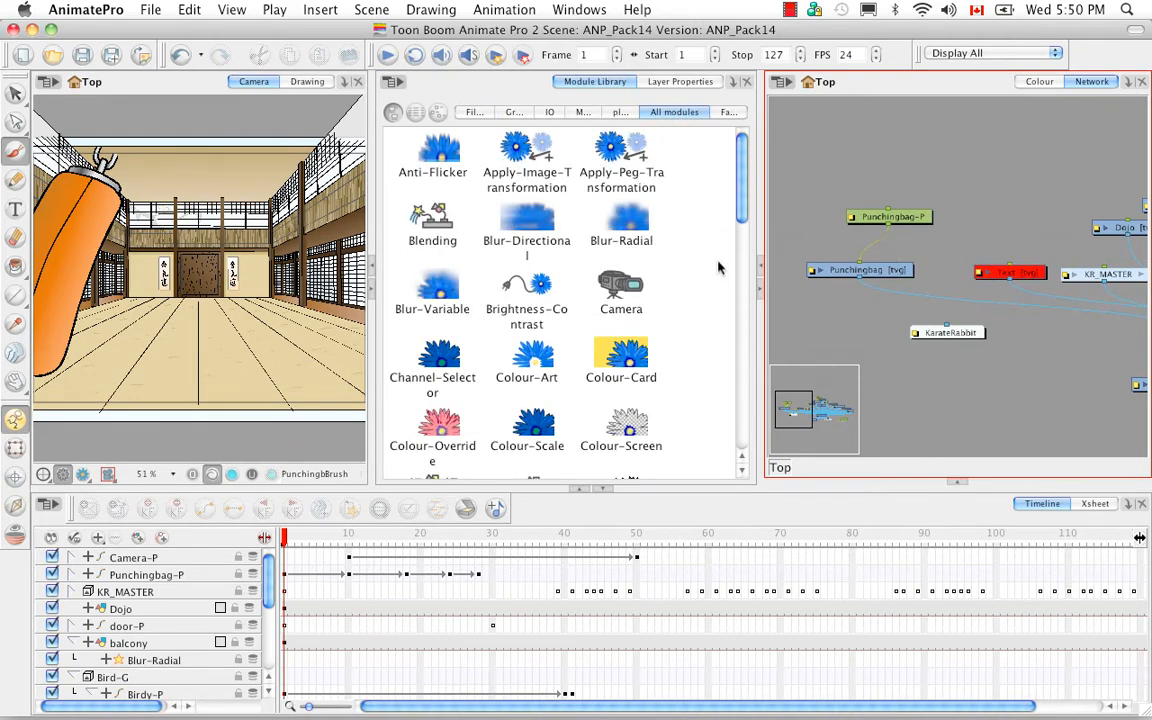
scroll(676, 180, "down", 15)
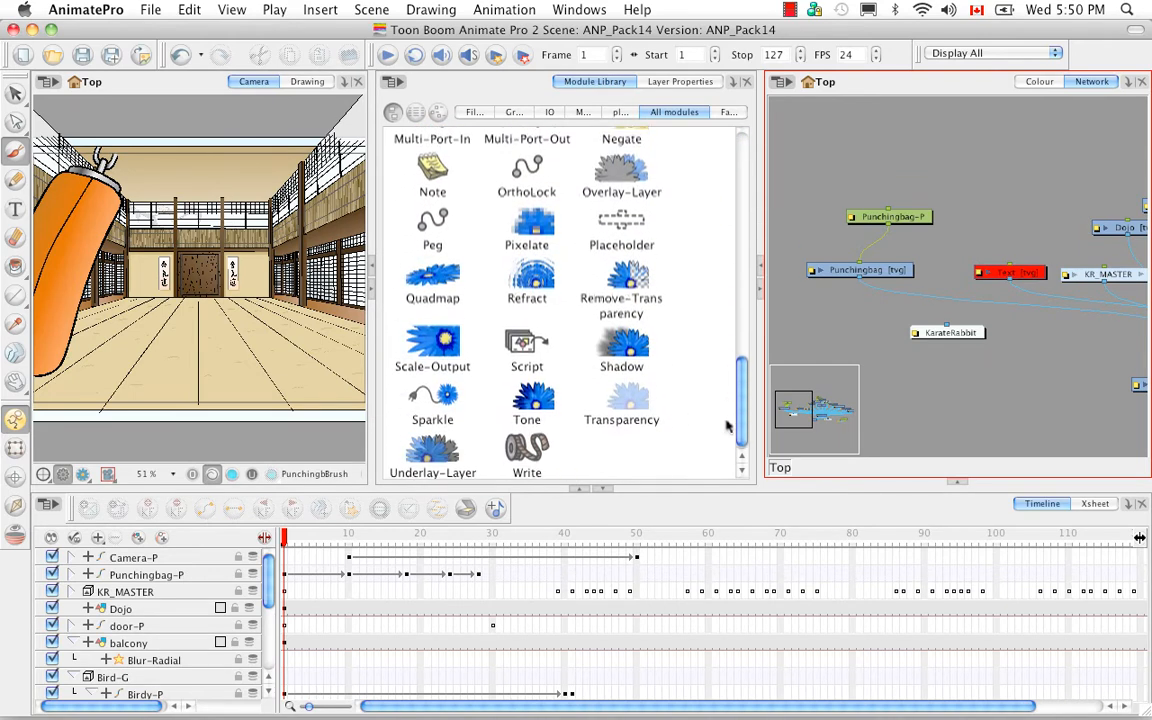
left_click(621, 345)
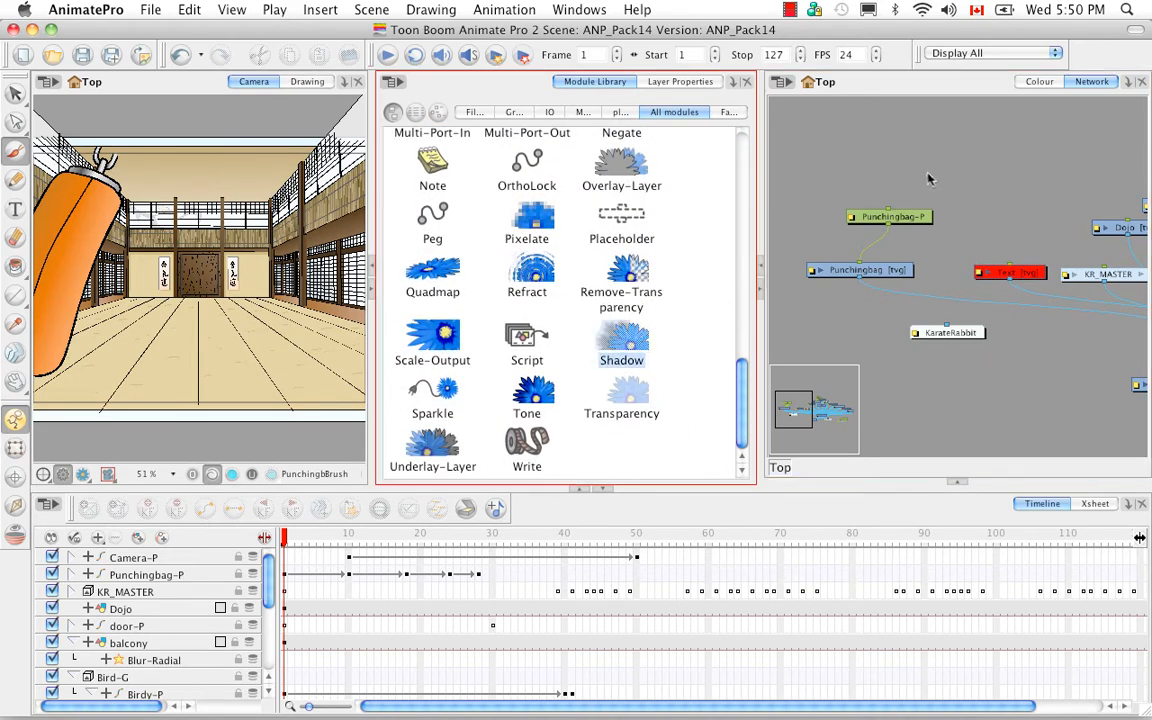
left_click_drag(928, 178, 928, 178)
Add a Quadmap module and an Apply-Peg-Transformation module to the network near the Shadow module
left_click(434, 272)
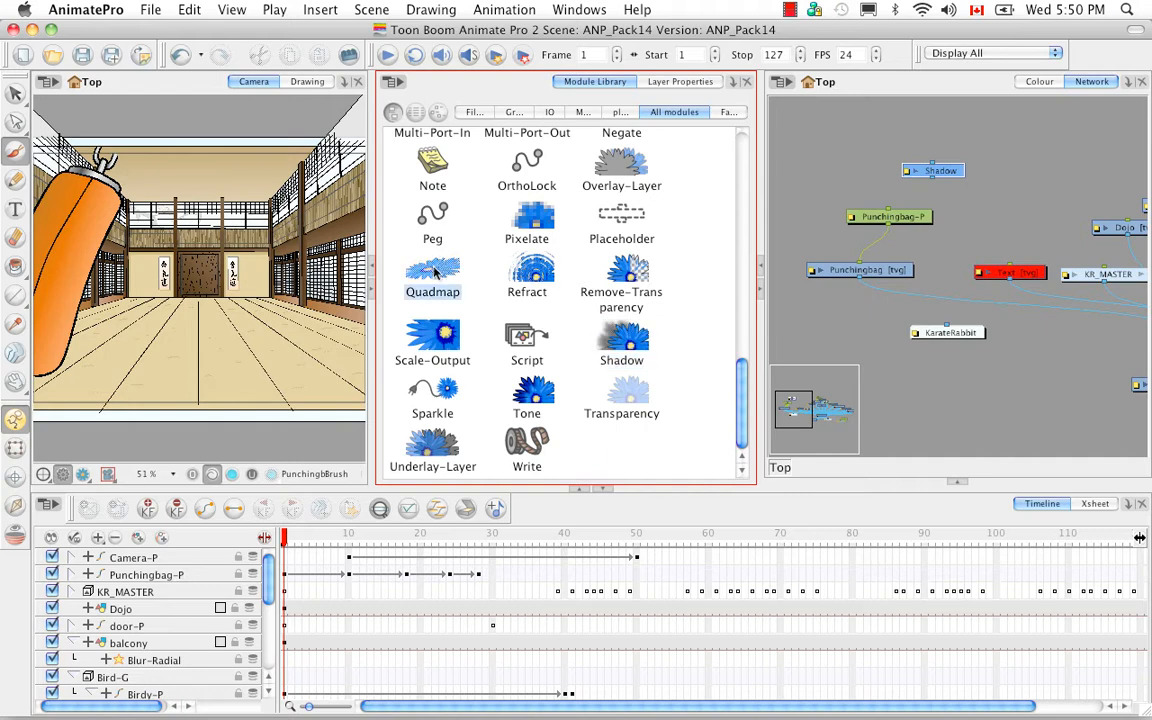
left_click_drag(1012, 212, 1012, 212)
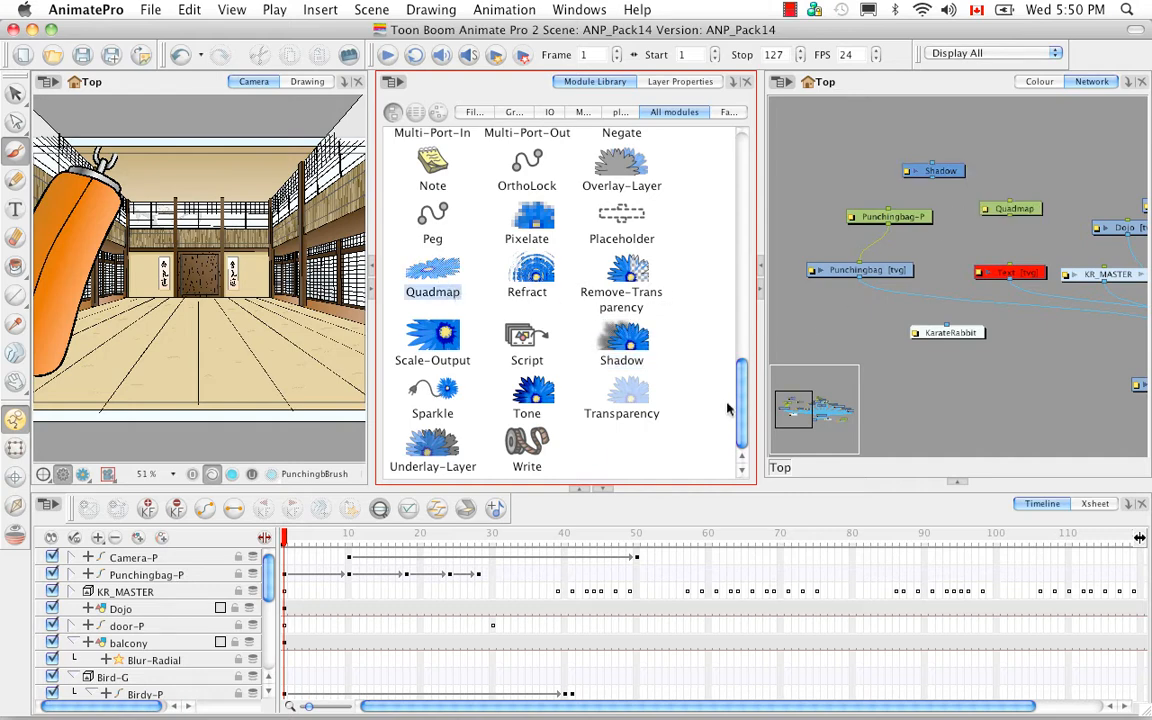
left_click_drag(741, 403, 748, 154)
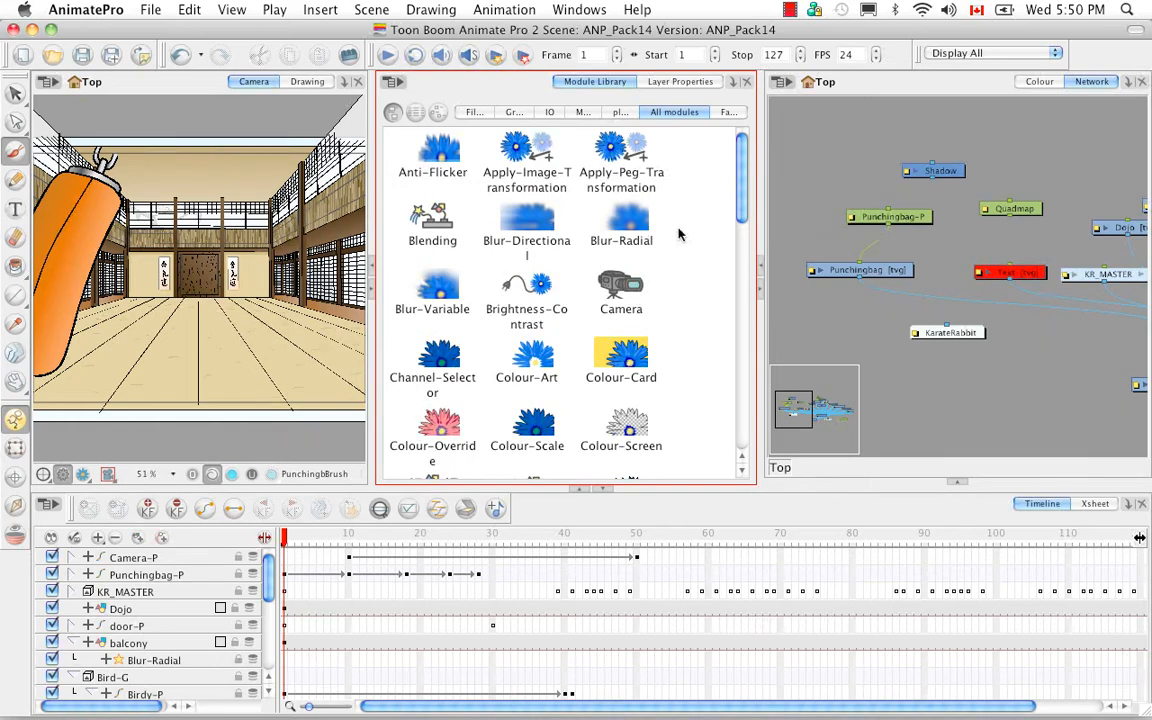
left_click(627, 172)
left_click_drag(621, 177, 912, 148)
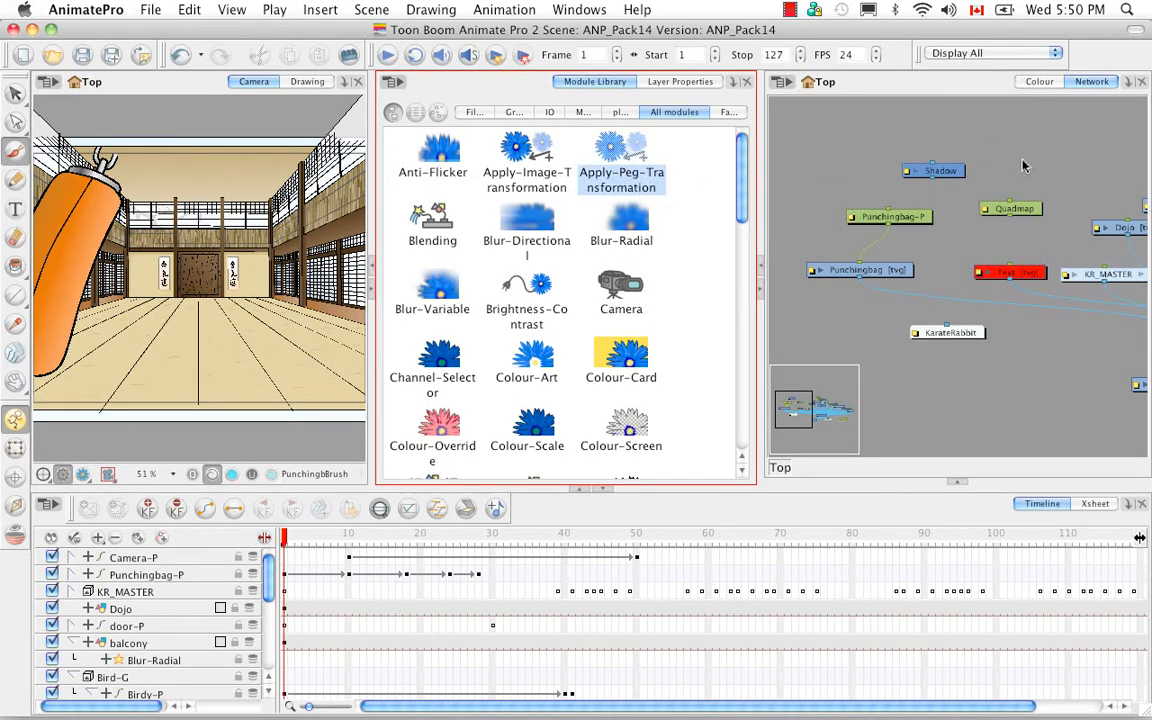
left_click_drag(1023, 166, 914, 157)
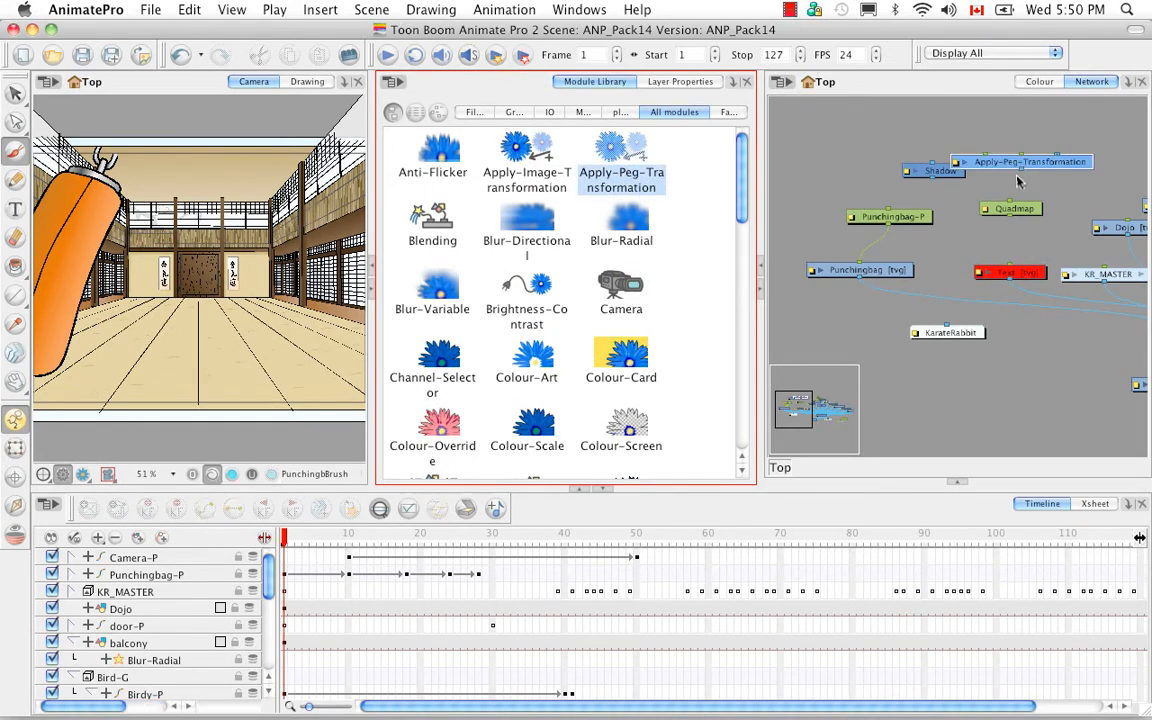
Enlarge the Network view, separate Apply-Peg-Transformation from Shadow, and move Punchingbag-P and the Punchingbag drawing away from the other modules
left_click(761, 267)
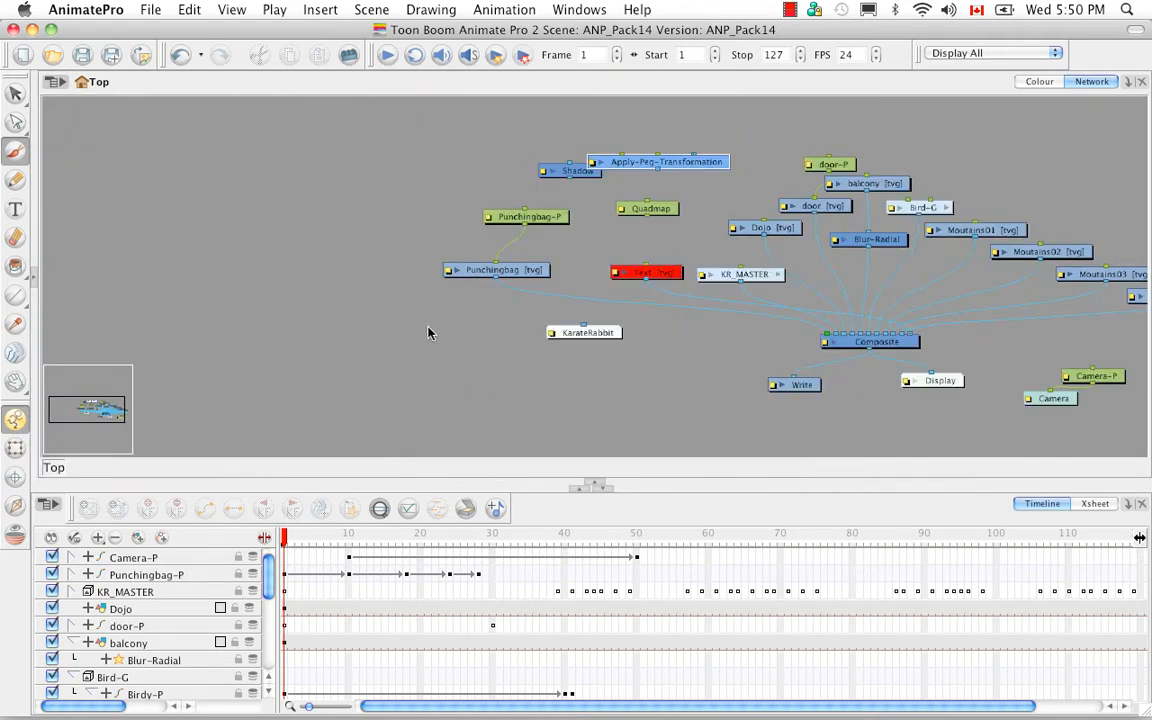
left_click_drag(848, 338, 620, 330)
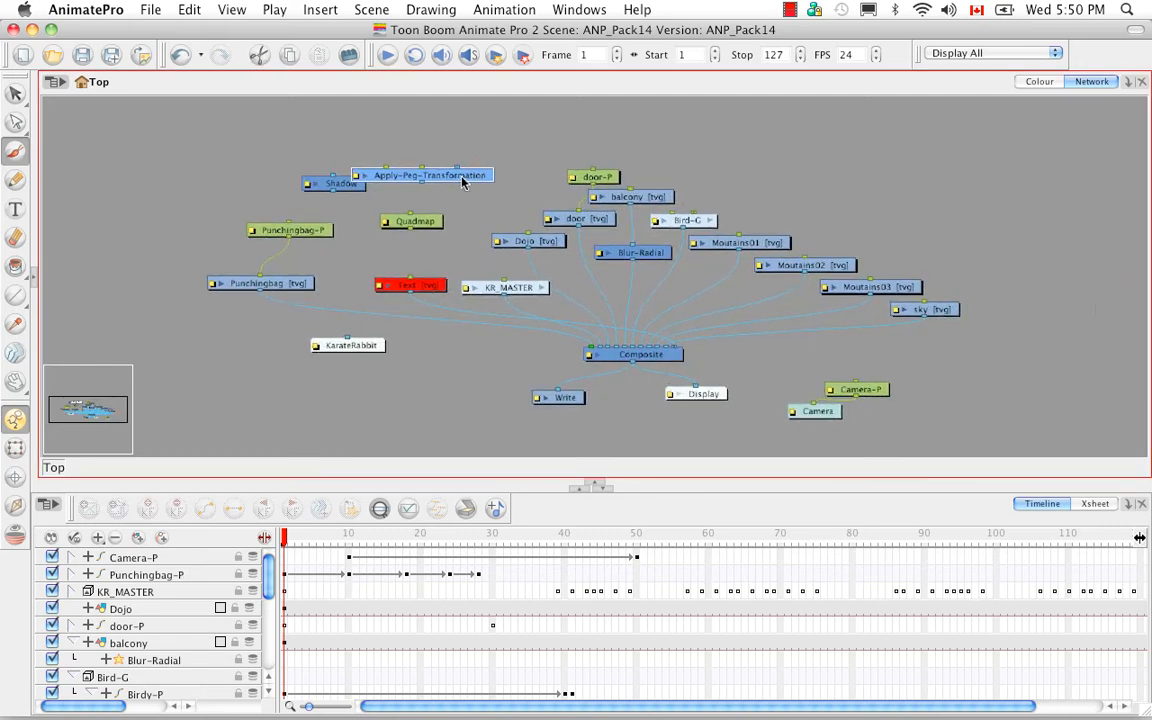
left_click_drag(462, 181, 493, 172)
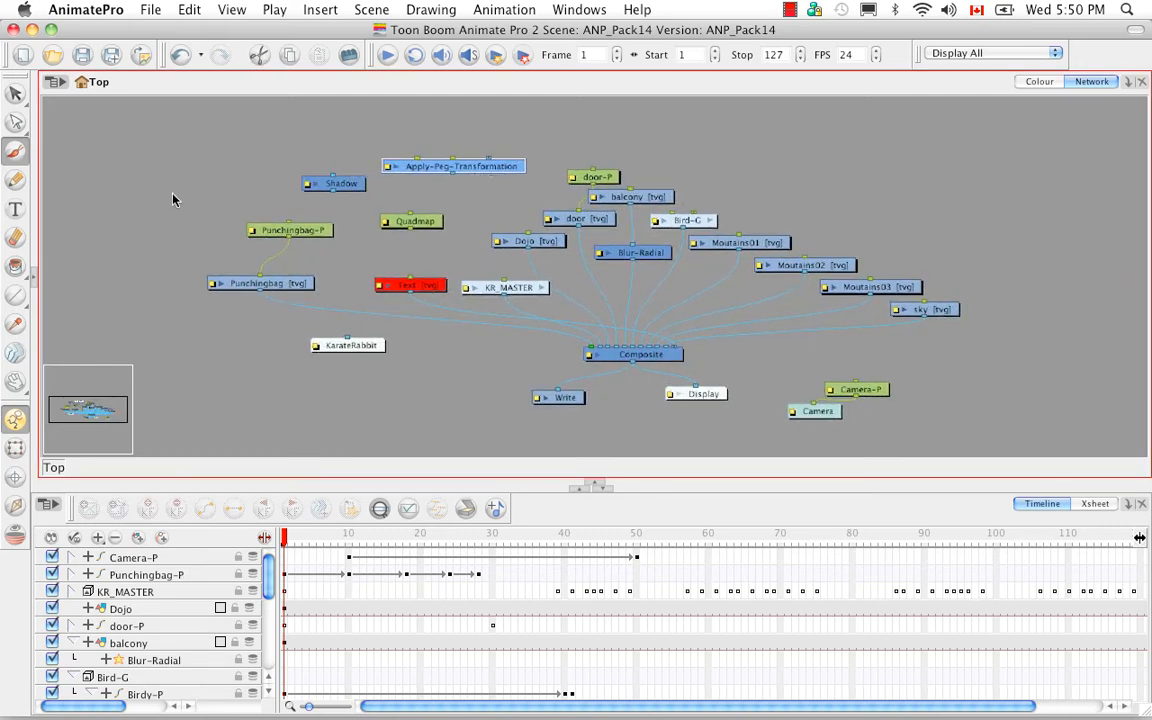
left_click_drag(172, 199, 163, 259)
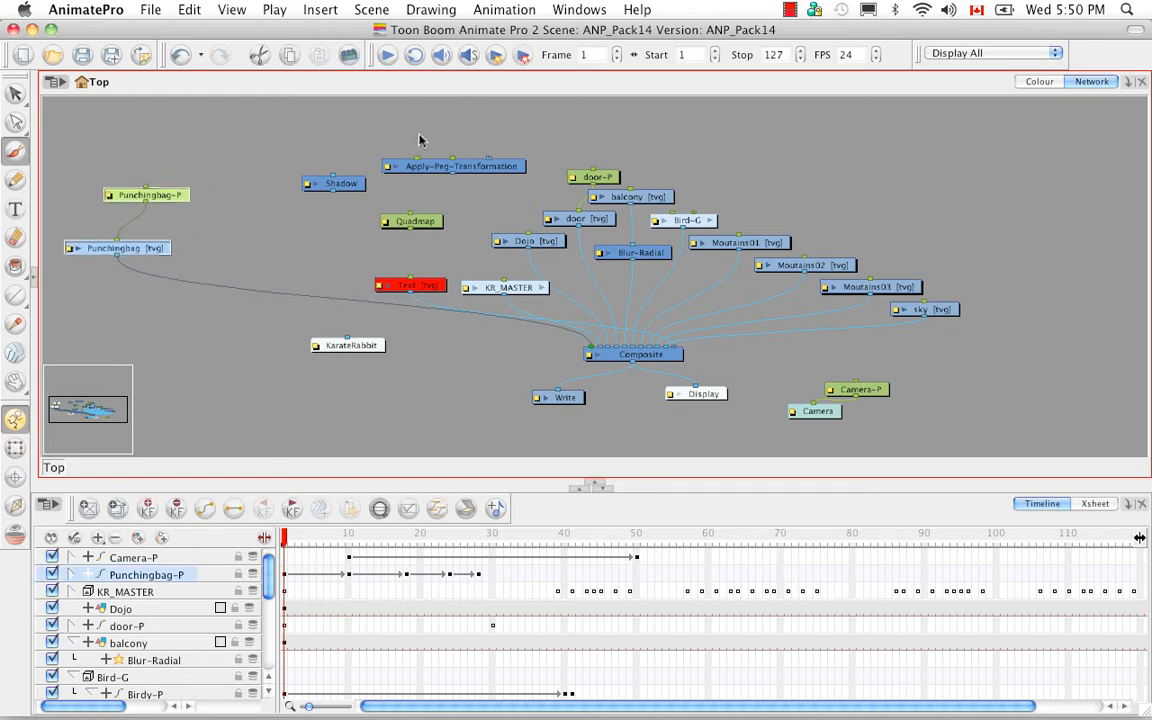
left_click(428, 140)
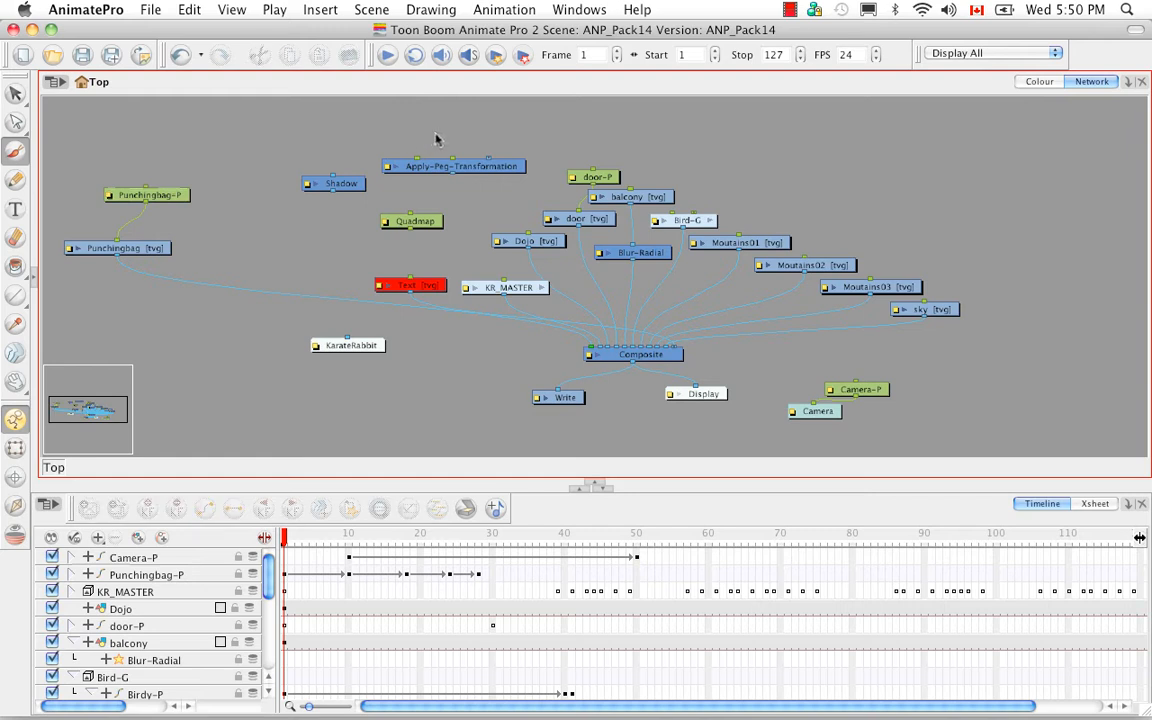
Insert Apply-Peg-Transformation between the Punchingbag drawing and Composite through its rightmost input, and connect Quadmap to its leftmost input
left_click(508, 168)
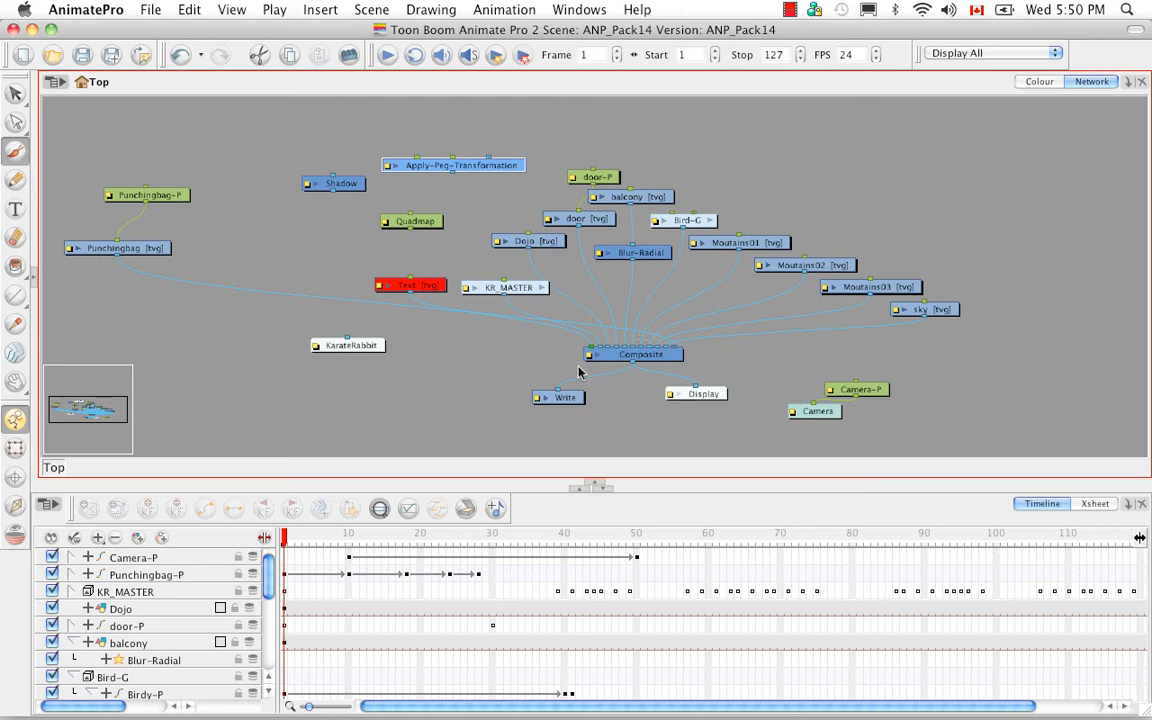
left_click_drag(501, 168, 281, 289)
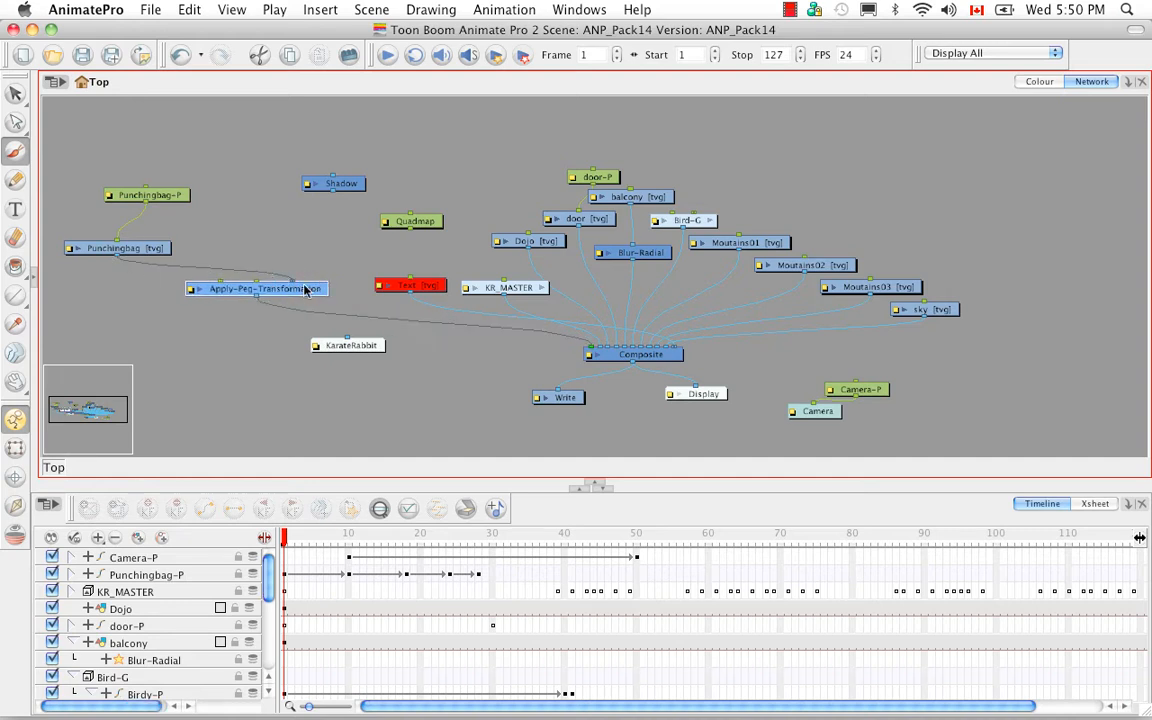
left_click_drag(380, 347, 302, 386)
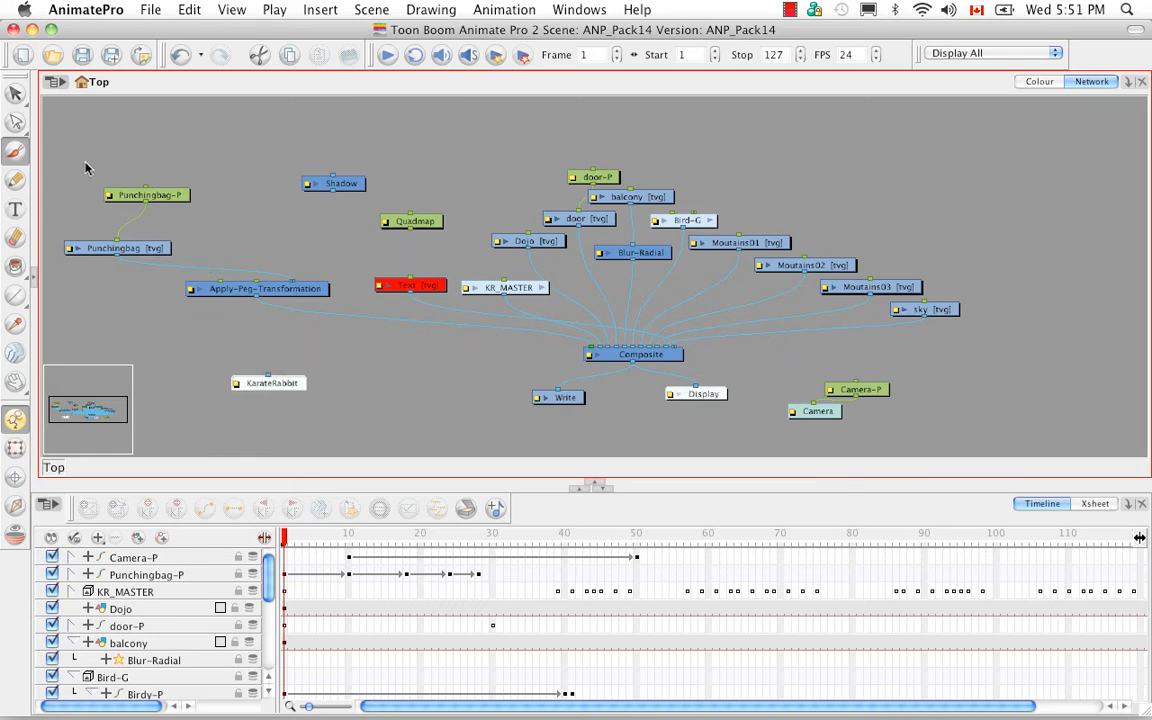
left_click_drag(60, 143, 280, 181)
left_click_drag(390, 222, 212, 286)
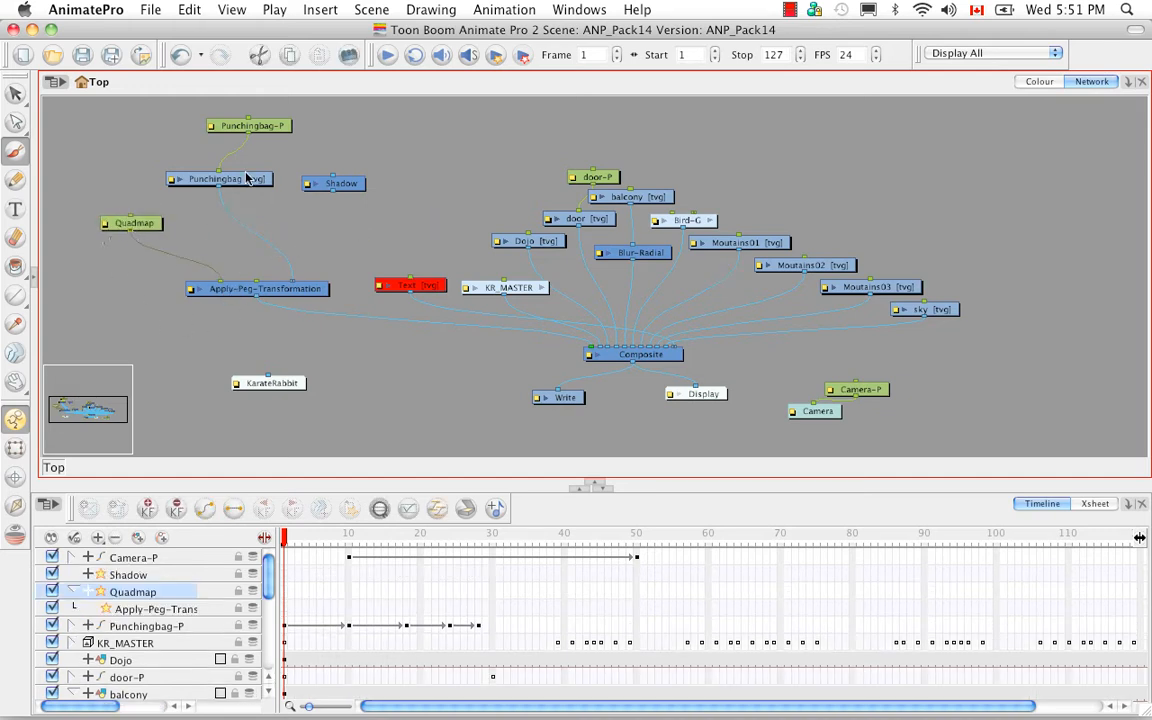
Insert the Shadow module between Apply-Peg-Transformation and Composite, and connect the Punchingbag drawing directly to Composite as well
left_click(355, 189)
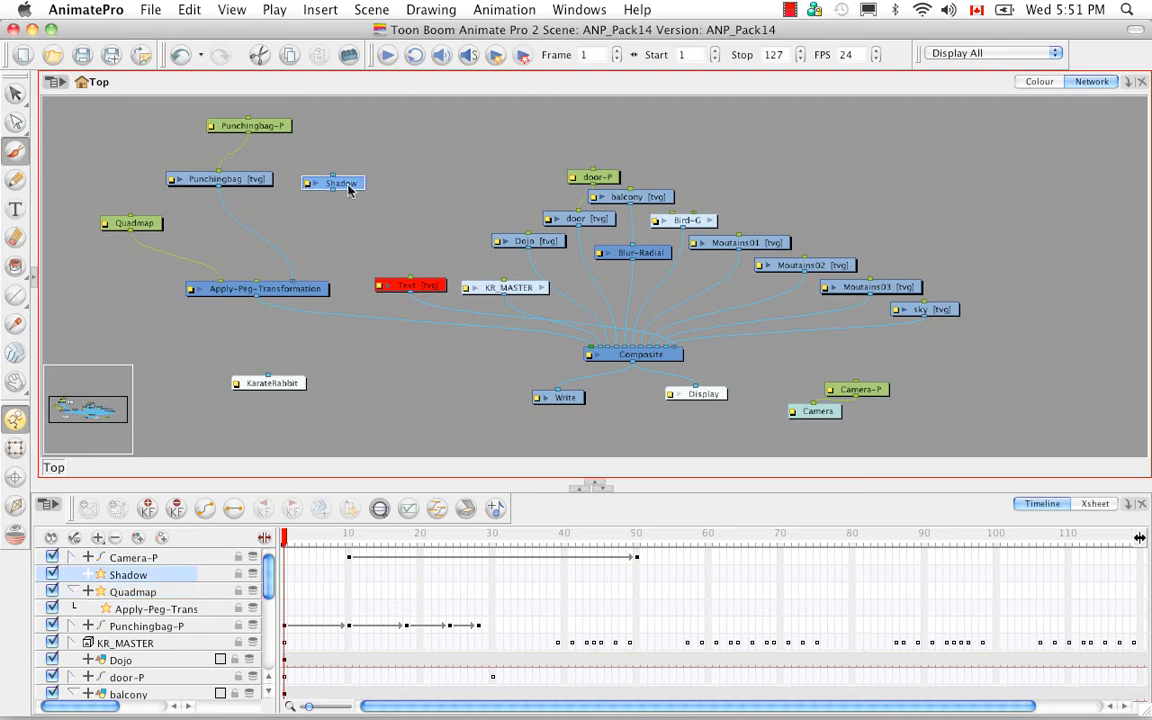
left_click_drag(352, 189, 396, 339)
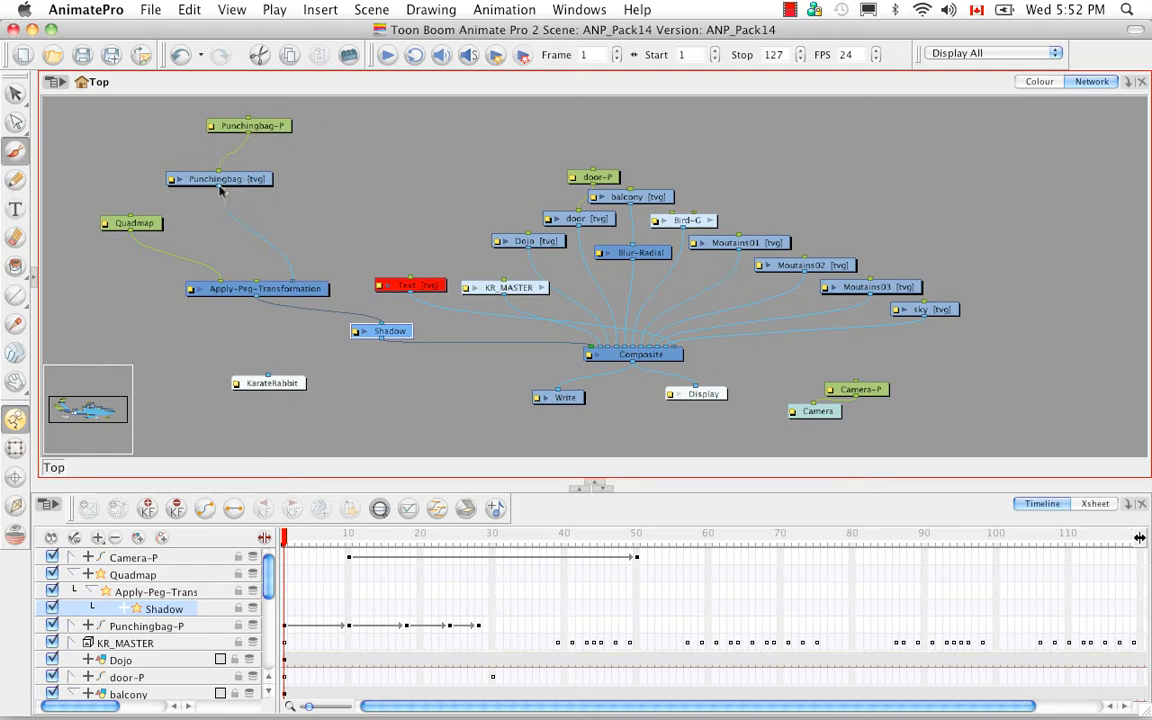
left_click_drag(221, 194, 589, 349)
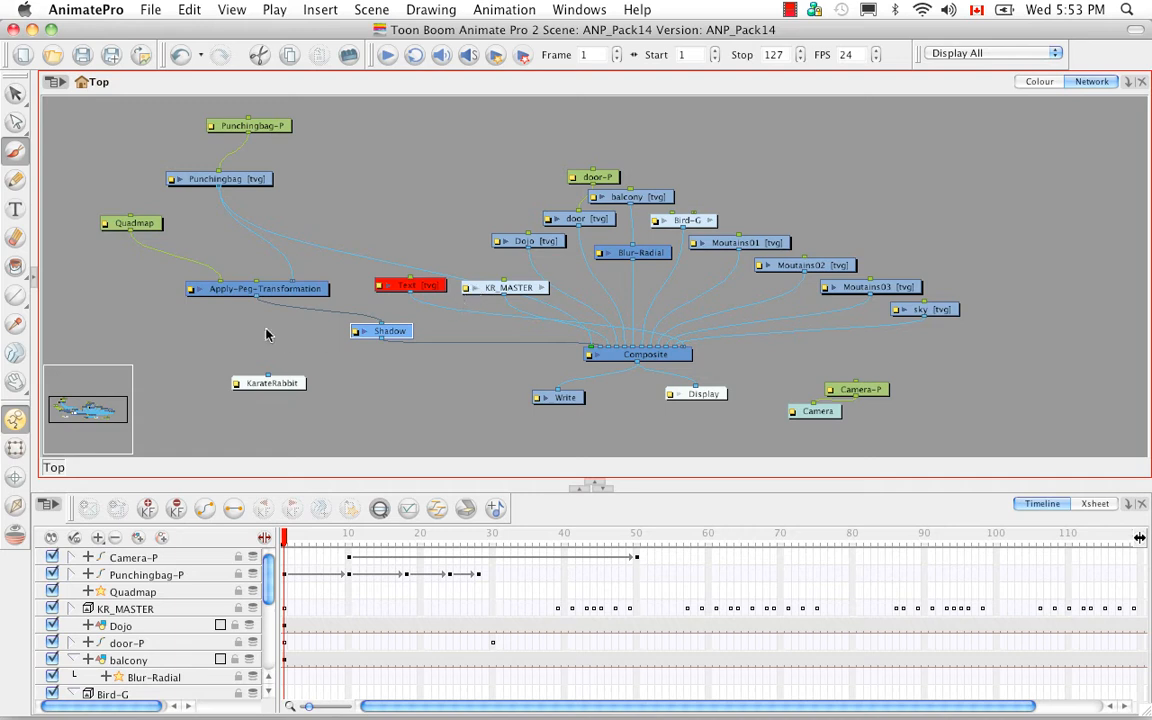
left_click(266, 288)
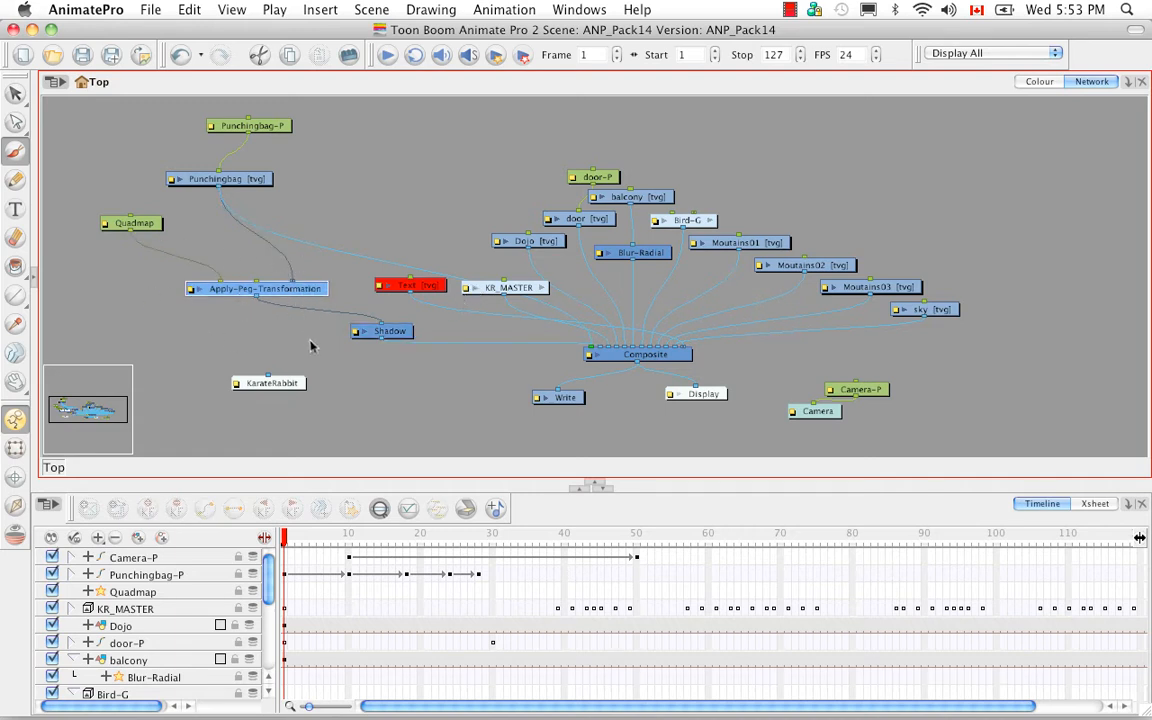
key("Delete")
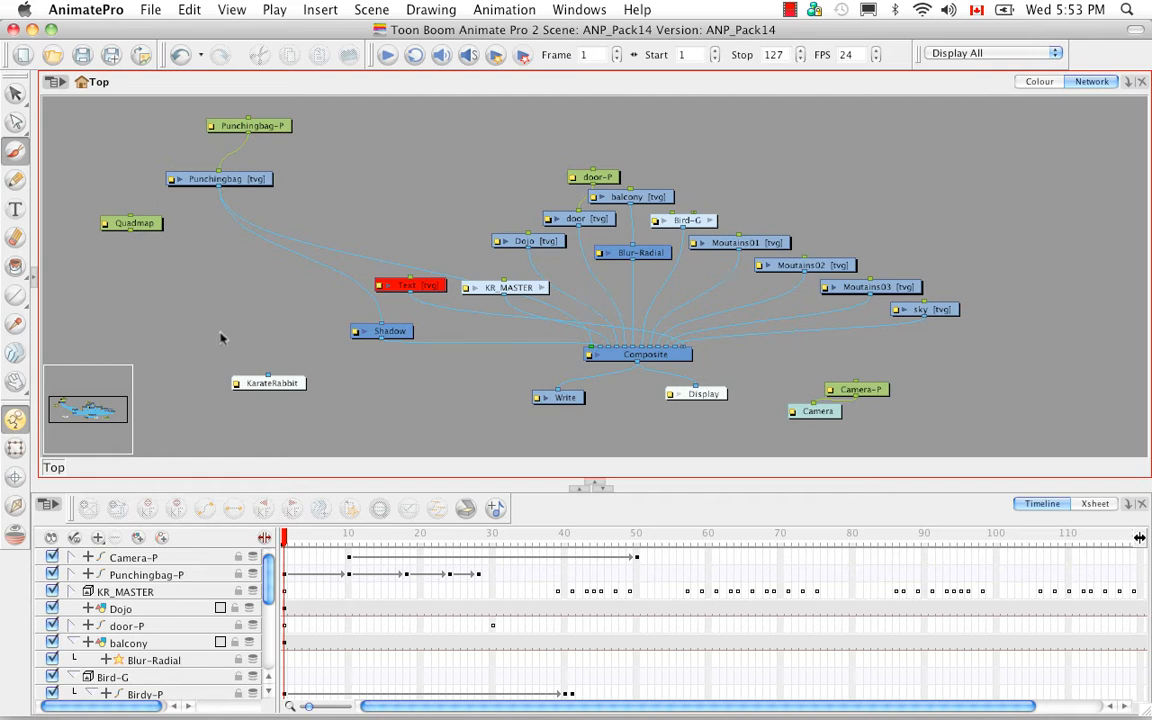
key("super+z")
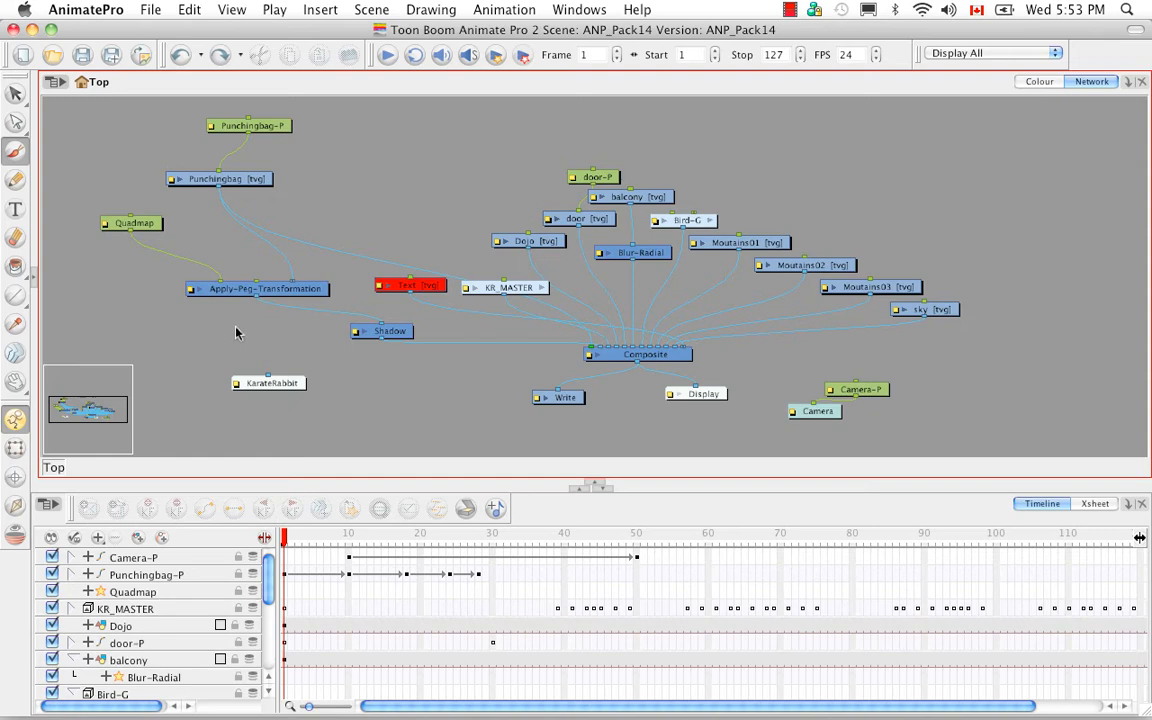
Show an enlarged Camera view beside the network and select the Quadmap module so all its control points are displayed
left_click(34, 275)
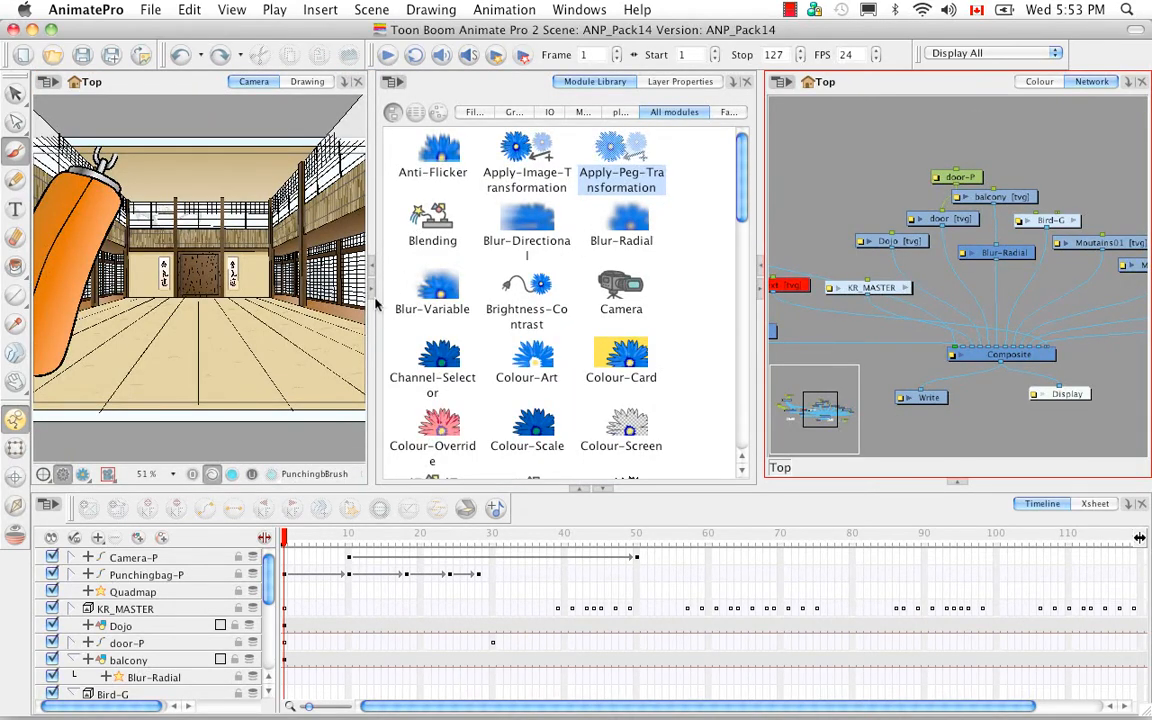
left_click(371, 266)
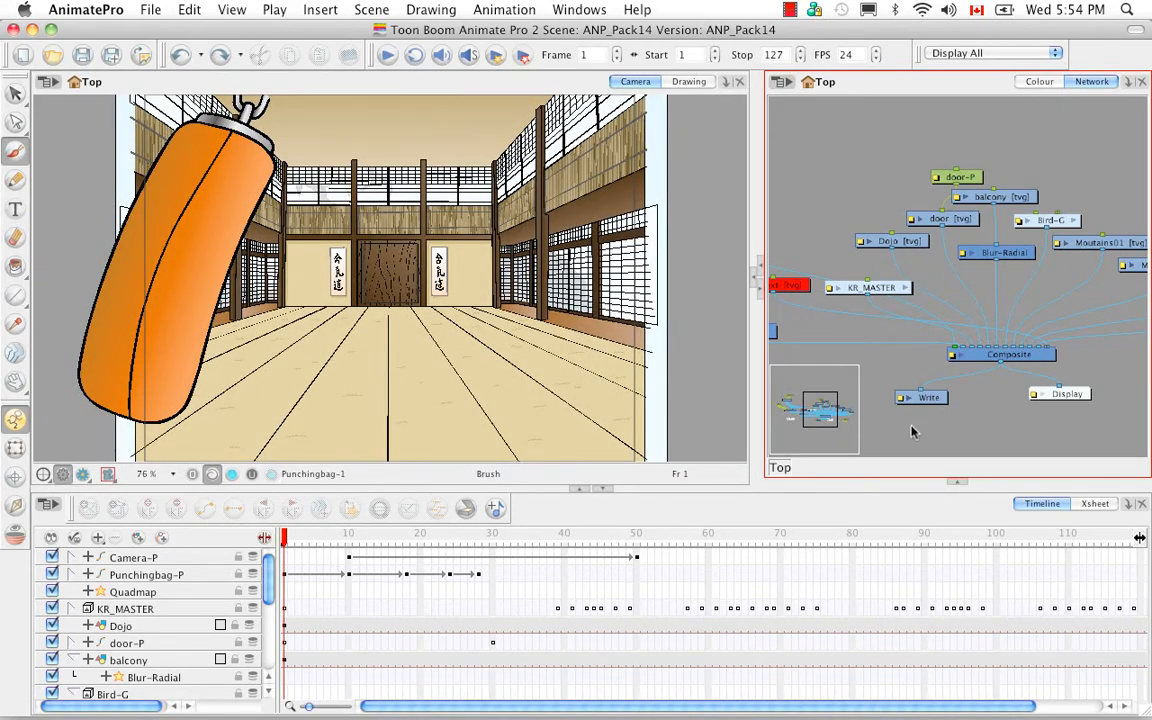
left_click_drag(973, 406, 1038, 438)
left_click_drag(962, 324, 921, 291)
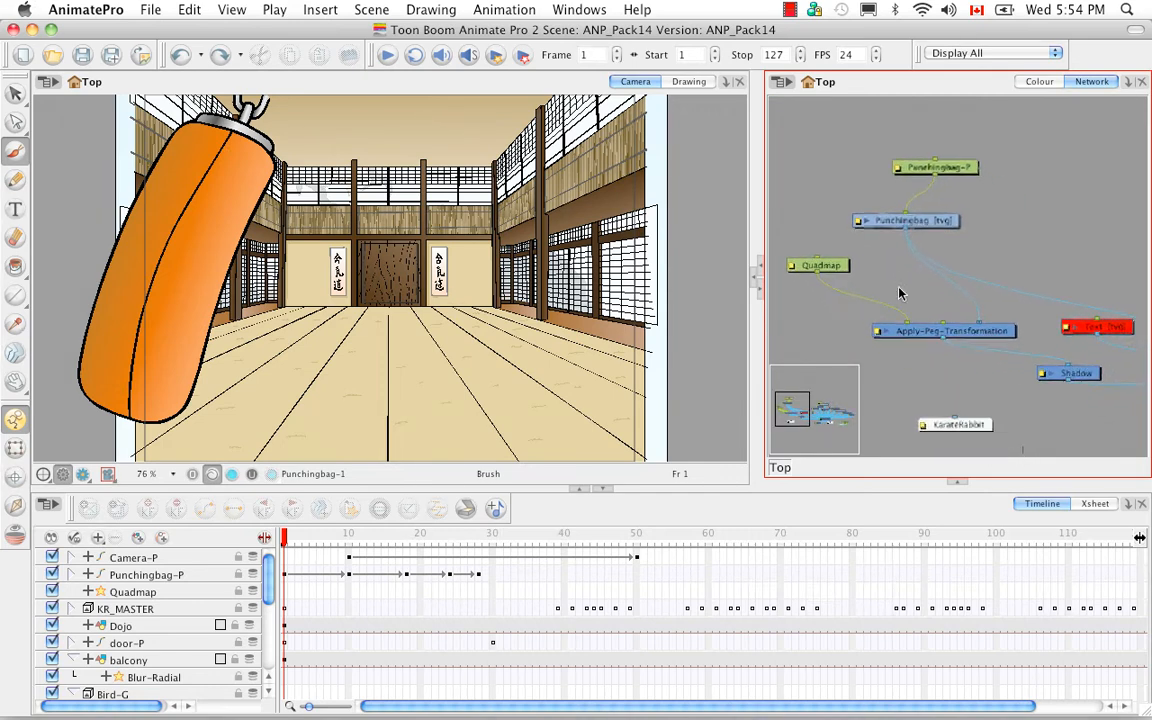
left_click(836, 273)
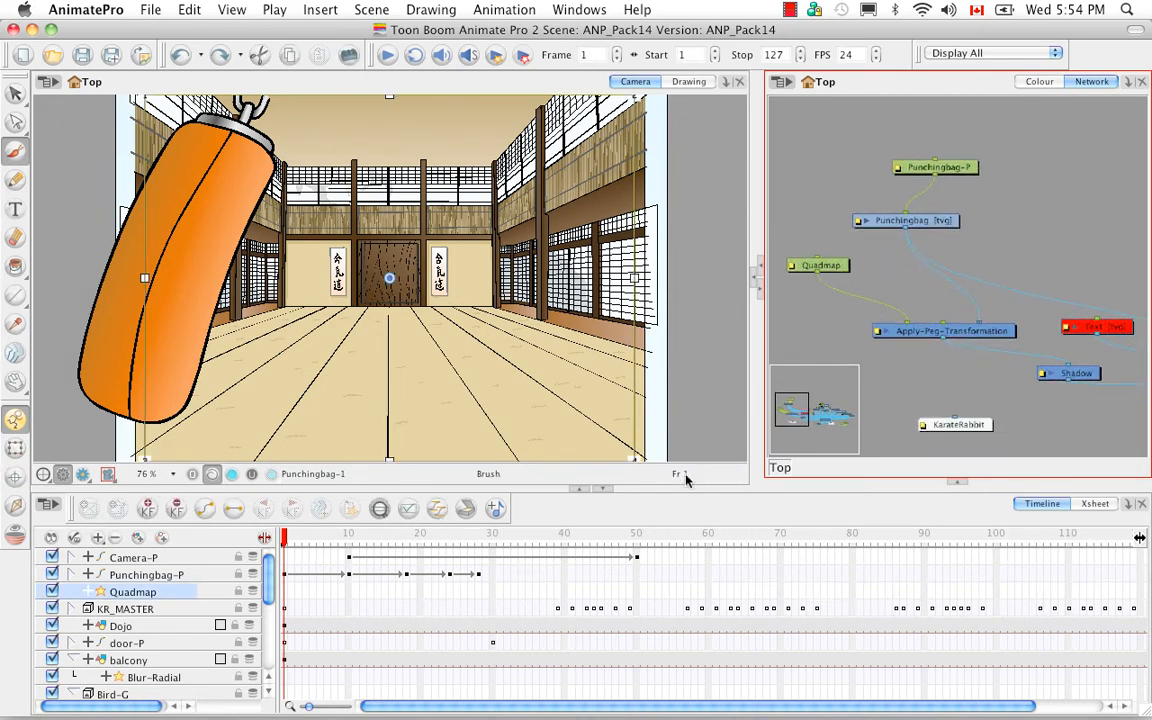
left_click(678, 424)
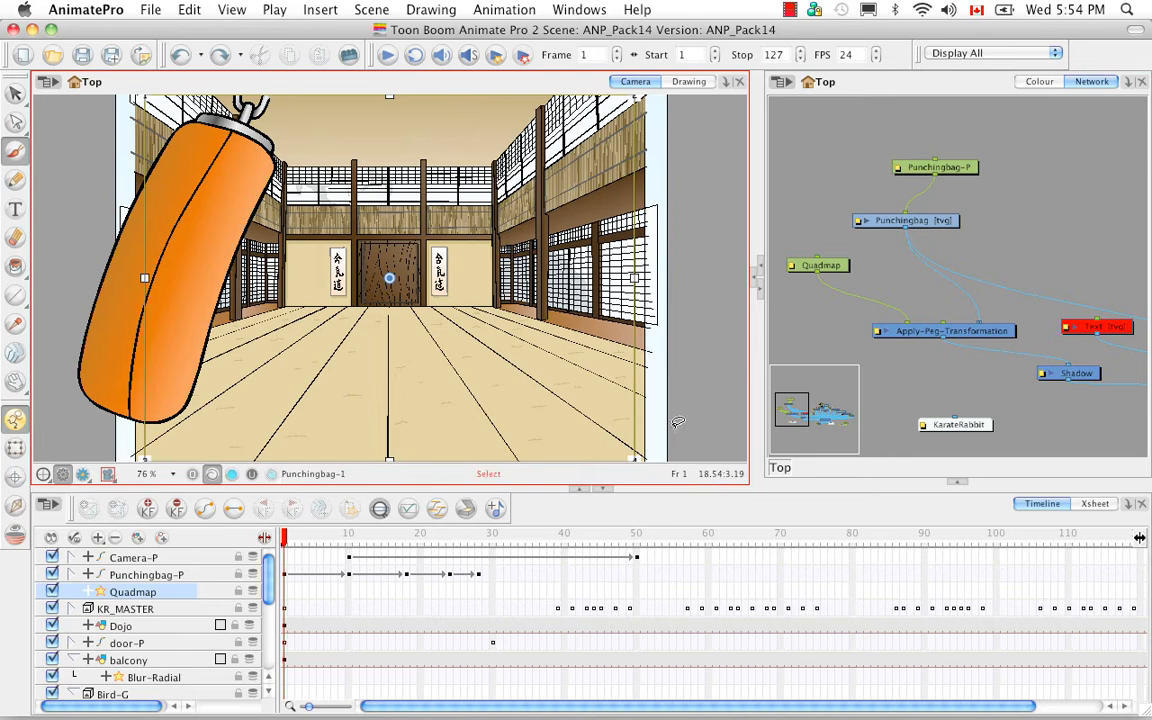
key("1")
key("1")
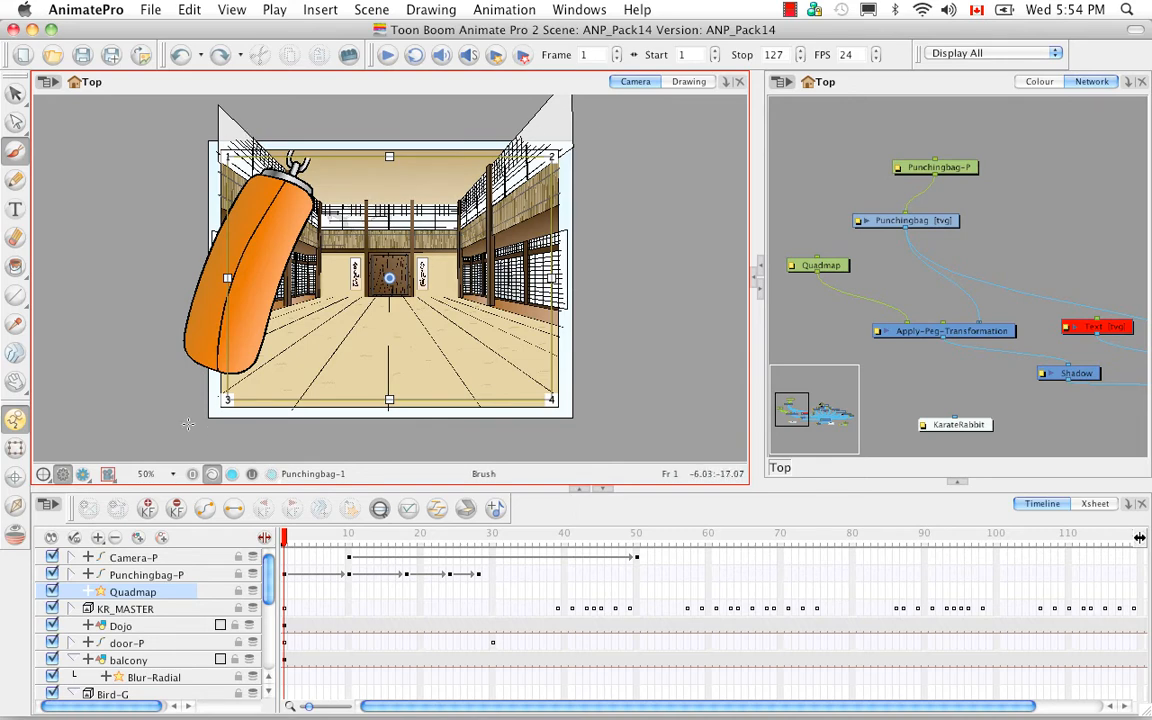
Open the Quadmap's layer properties and set the y axis of Point 1 and Point 2 to 36 S
double_click(792, 267)
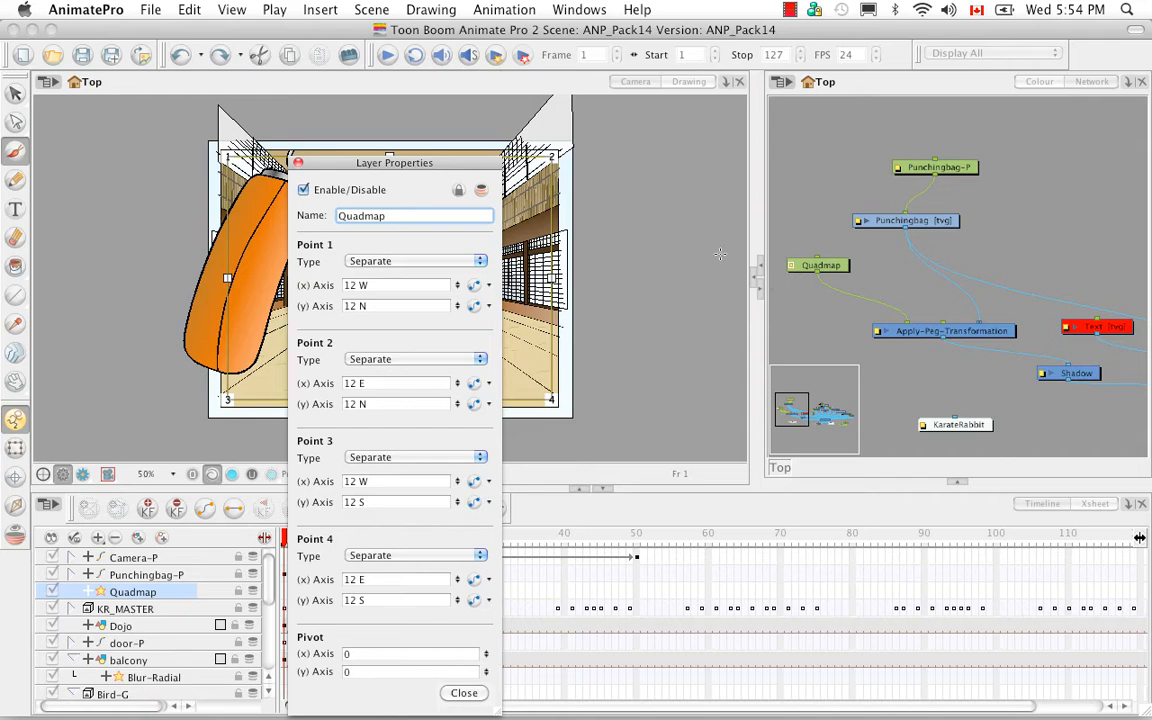
left_click_drag(484, 170, 811, 99)
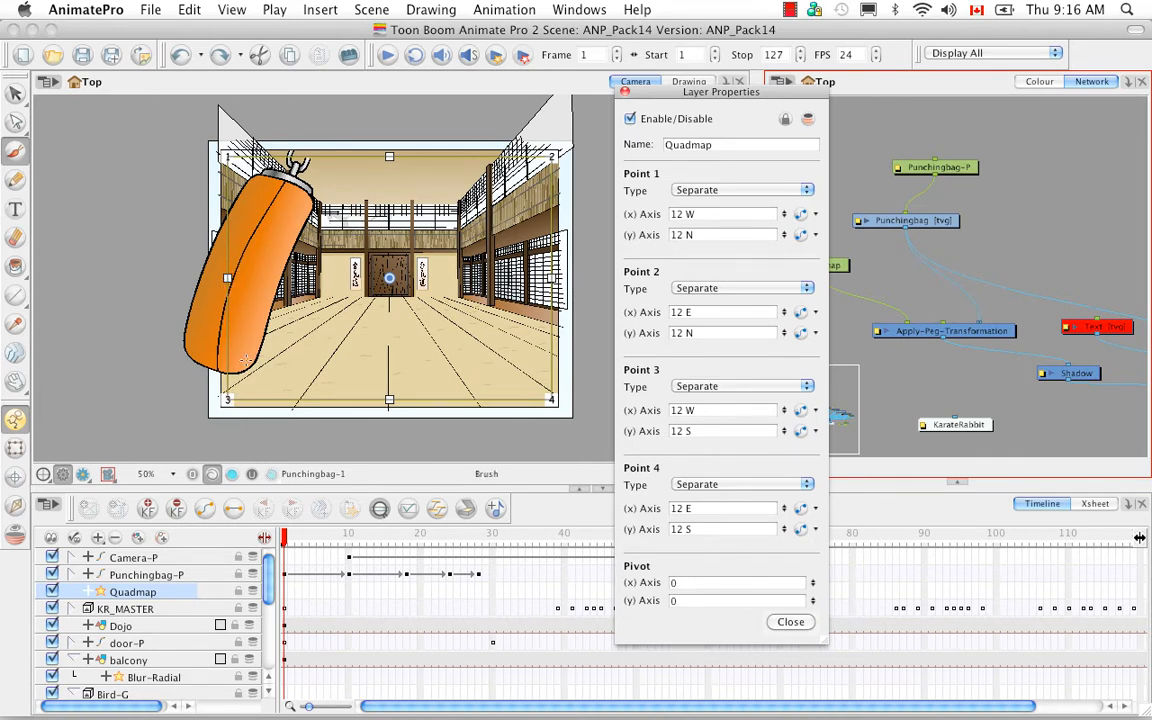
left_click(690, 234)
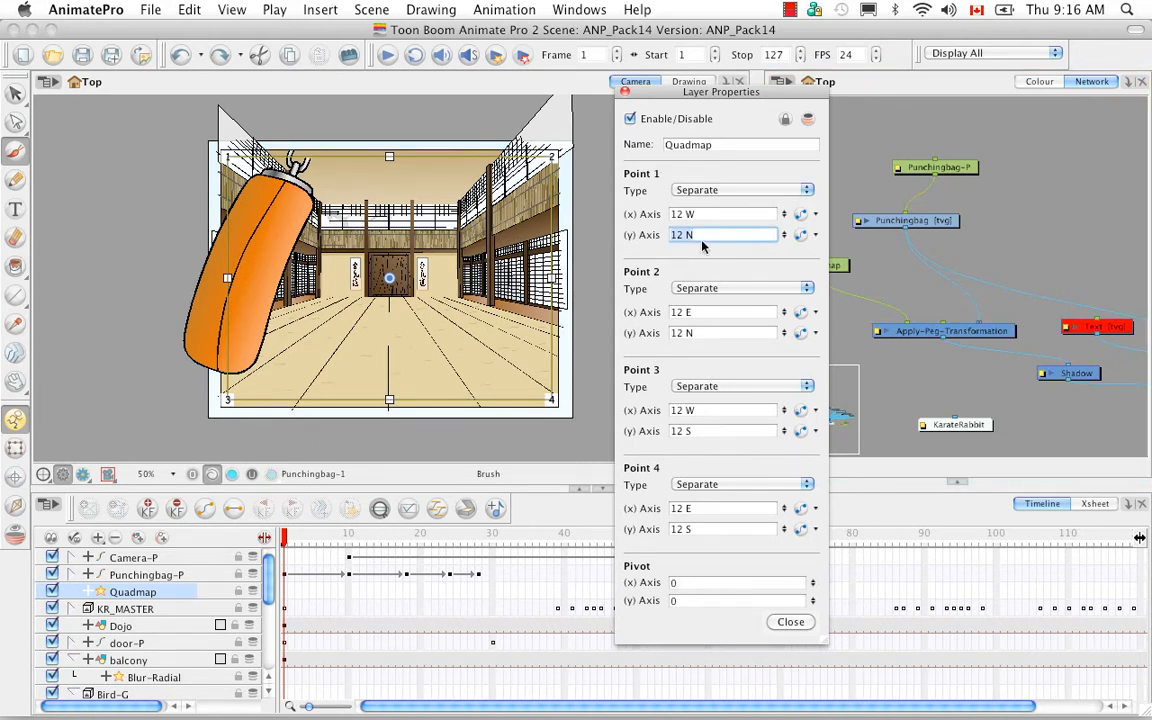
type("36 s")
left_click(693, 333)
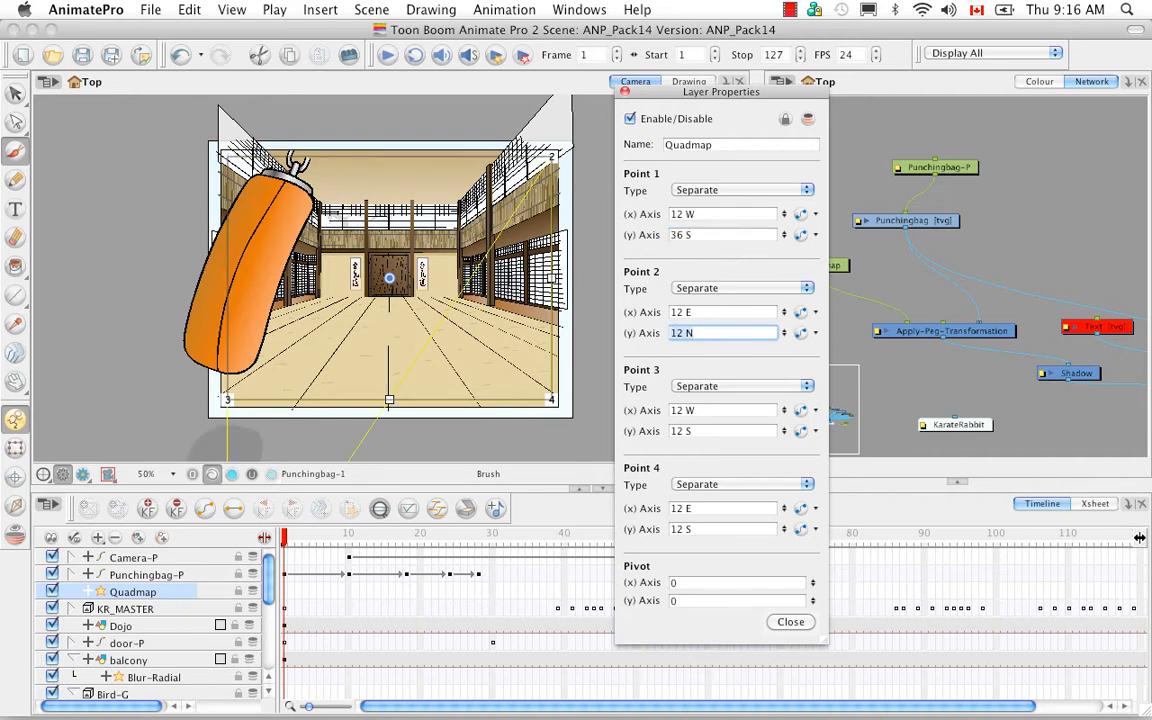
type("36 s")
key("Return")
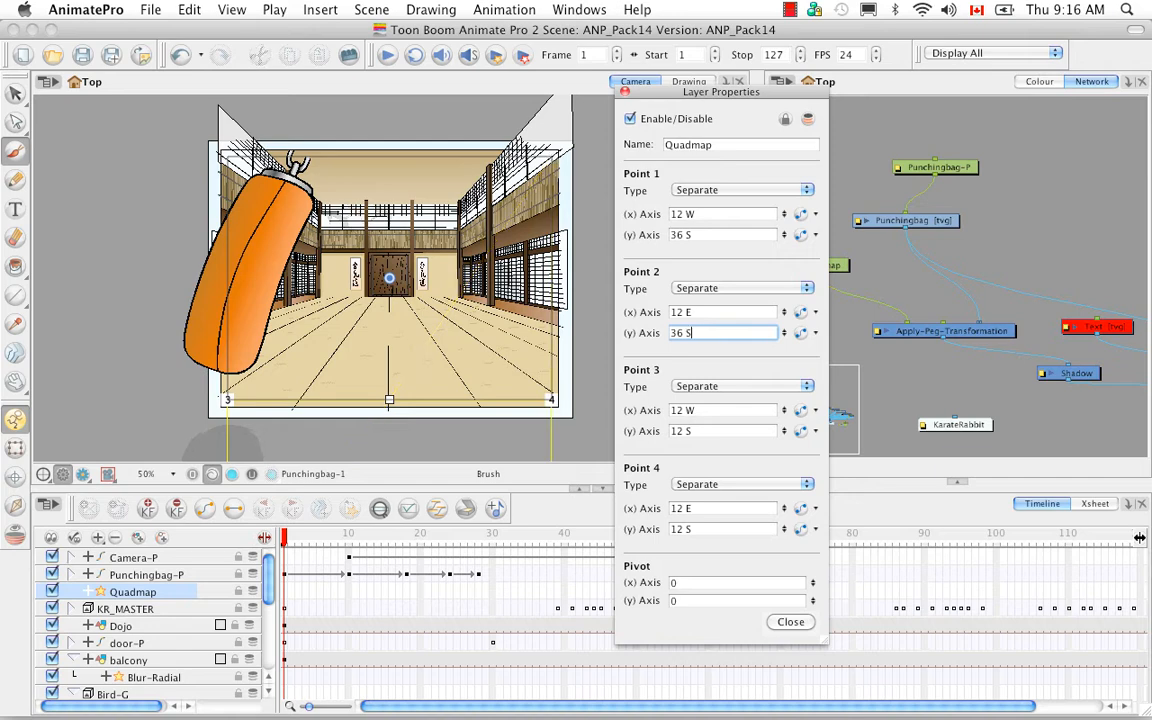
Reshape the Quadmap by raising edge 3–4 to about 7.9 S, edge 1–2 to about 17 S, and shifting points 1 and 2 to about 8.9 W and 16.9 E
left_click(578, 481)
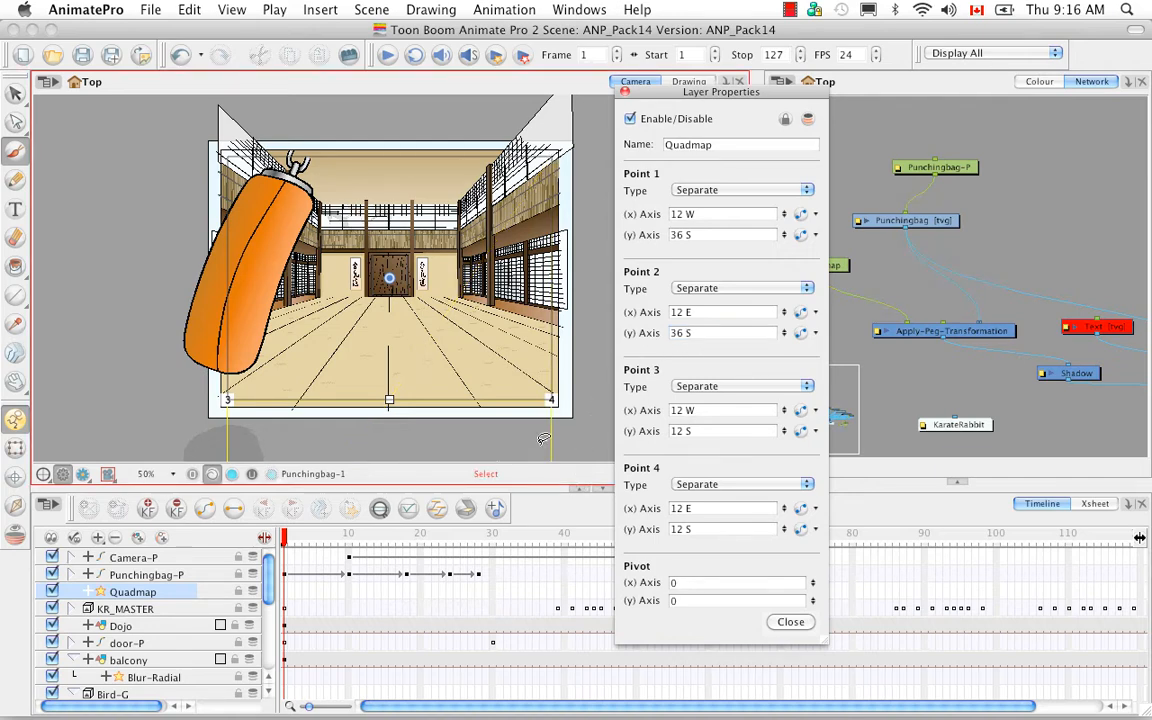
key("1")
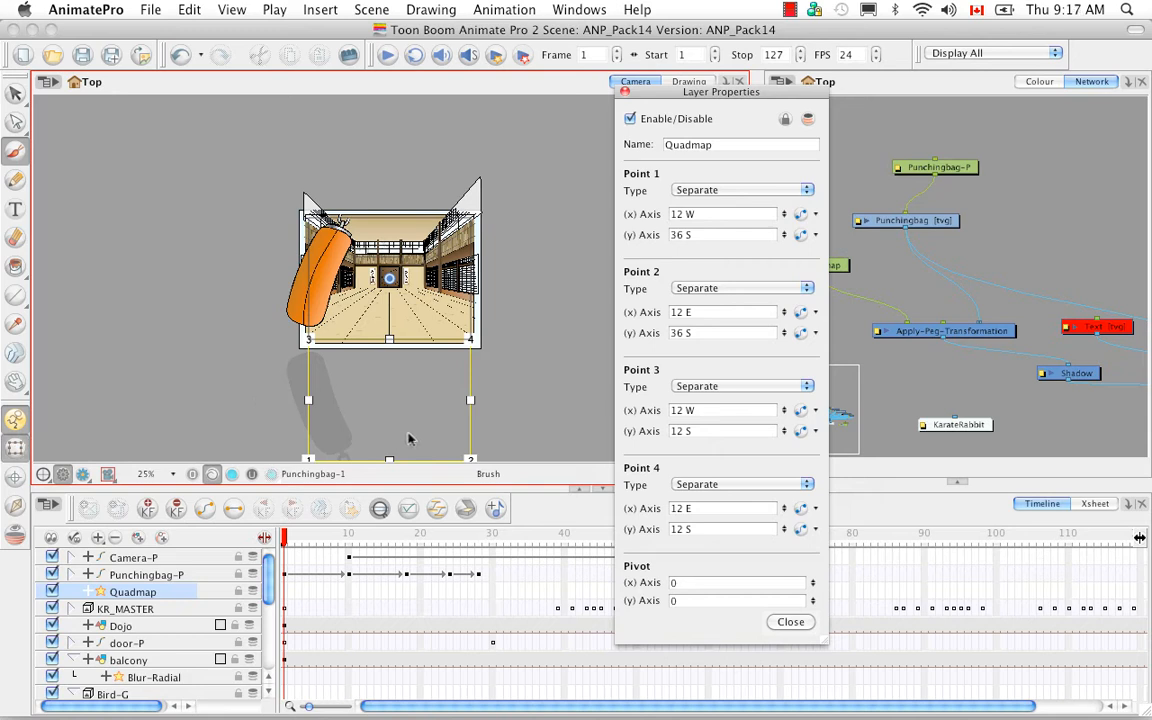
left_click_drag(400, 440, 385, 343)
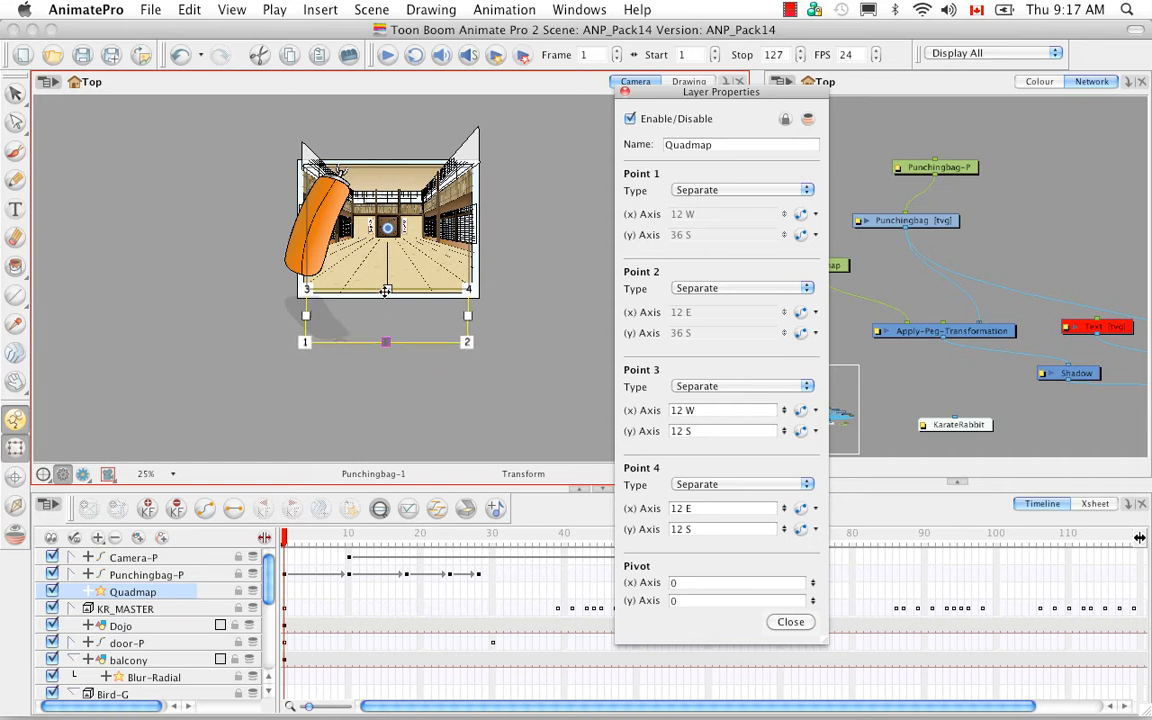
left_click_drag(387, 288, 386, 267)
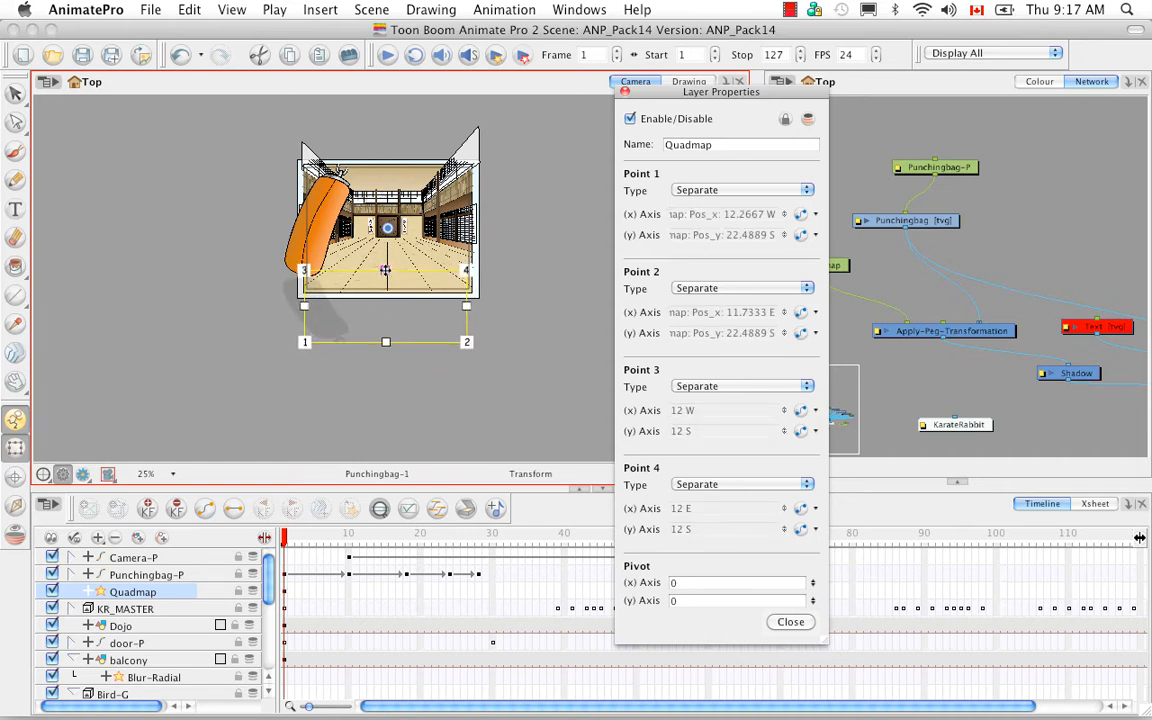
left_click_drag(386, 341, 386, 314)
left_click_drag(466, 314, 501, 312)
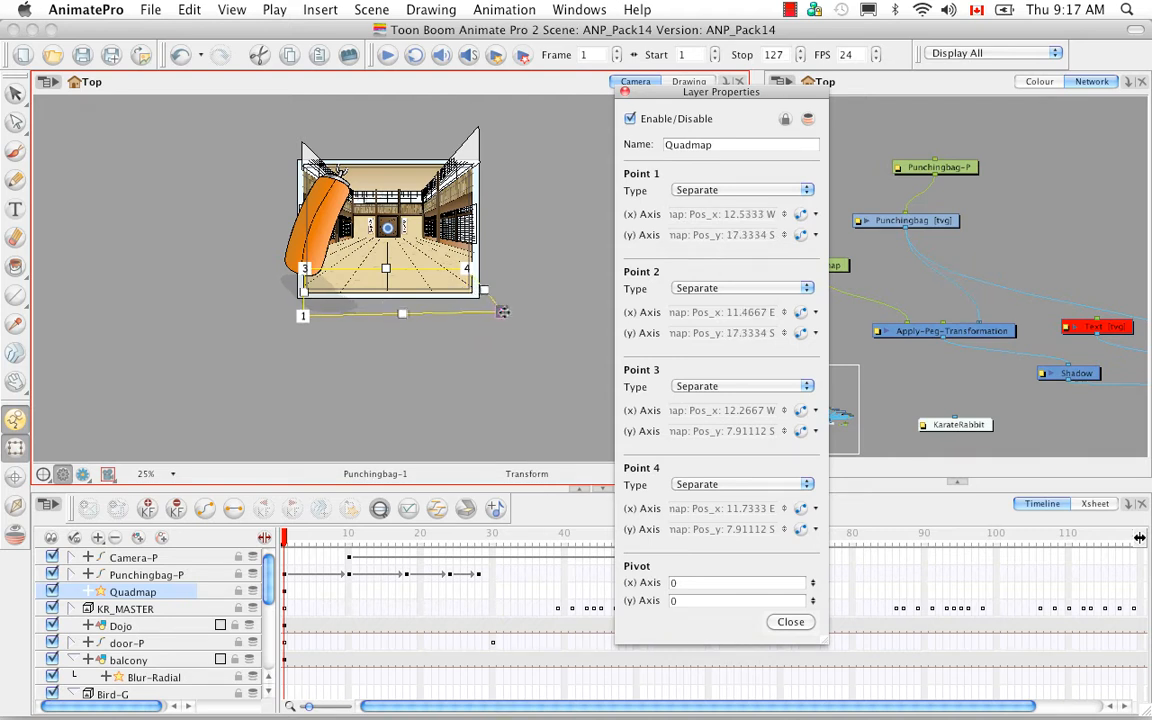
left_click_drag(303, 316, 327, 312)
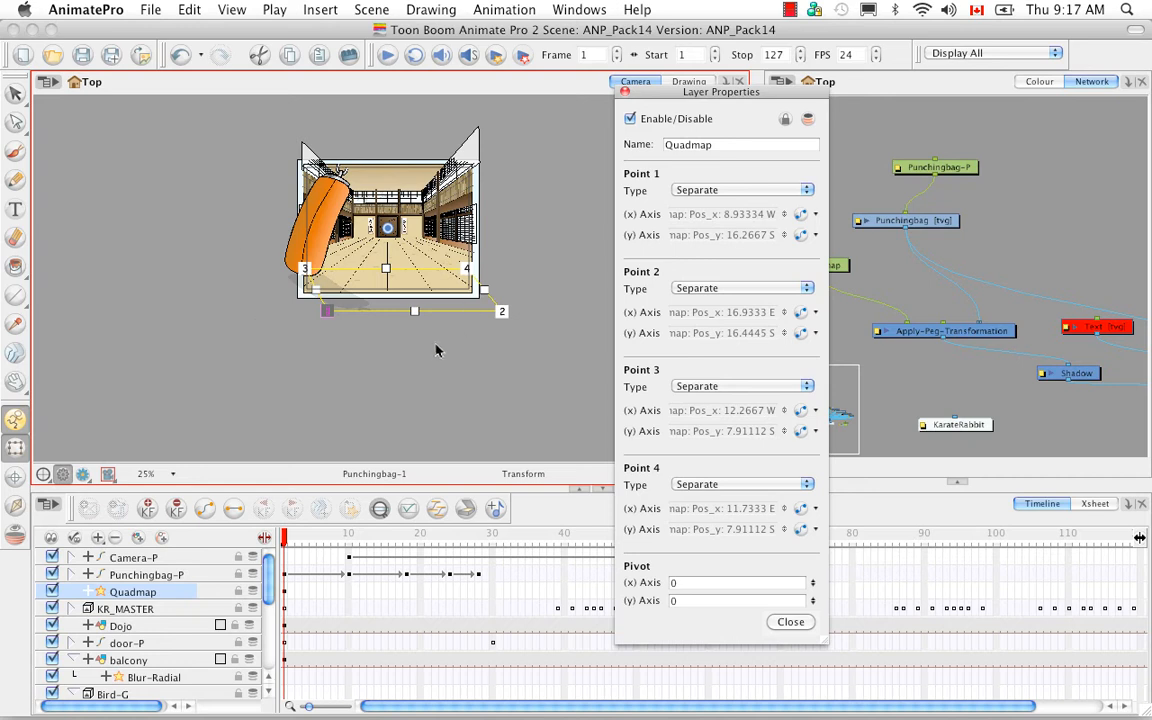
Close the Quadmap's layer properties, reset the Camera view and play the scene to check the punching bag's shadow
left_click(625, 93)
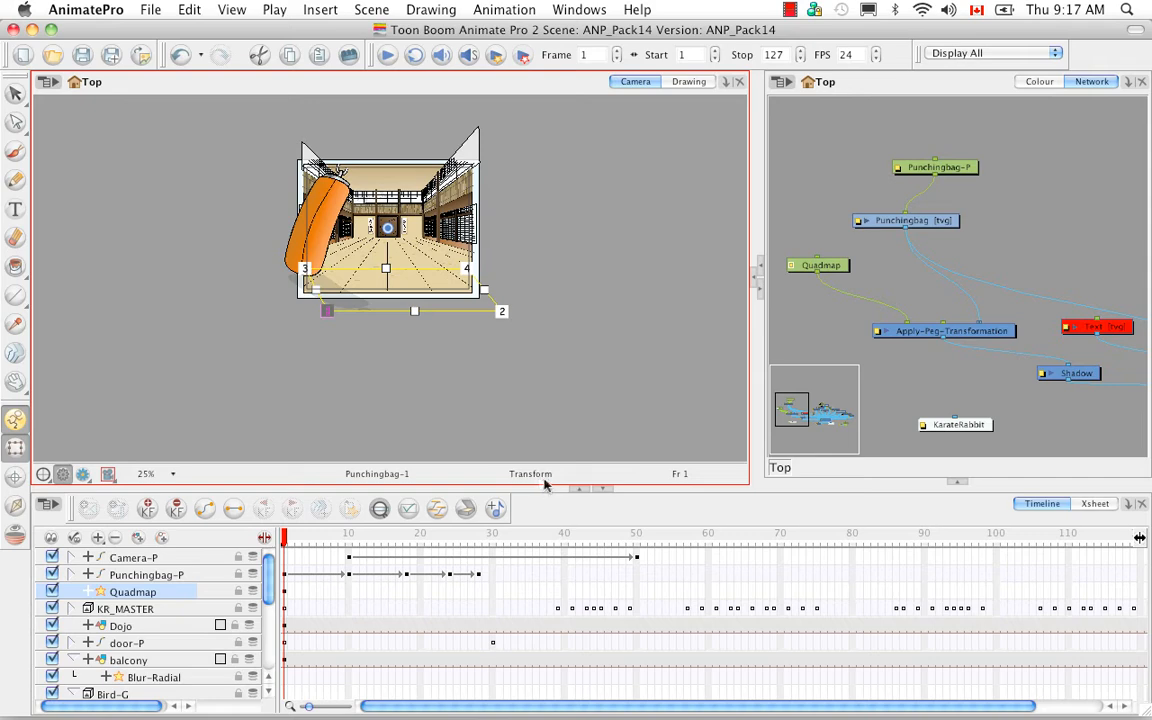
key("shift+m")
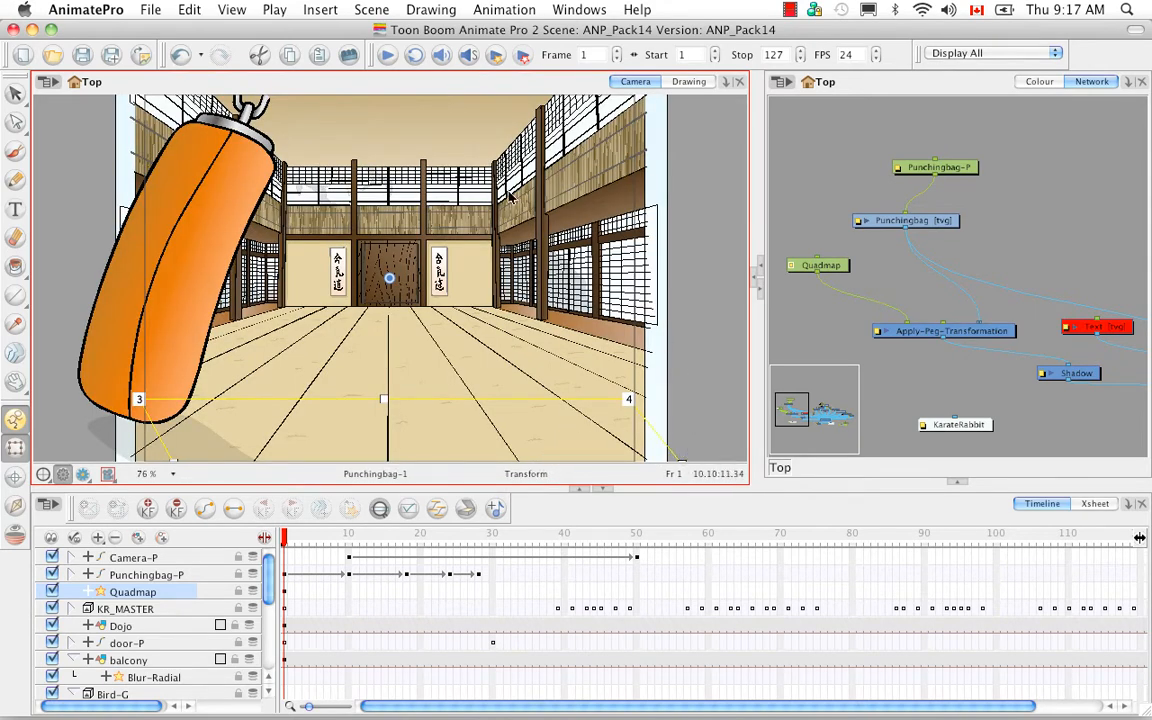
left_click(388, 56)
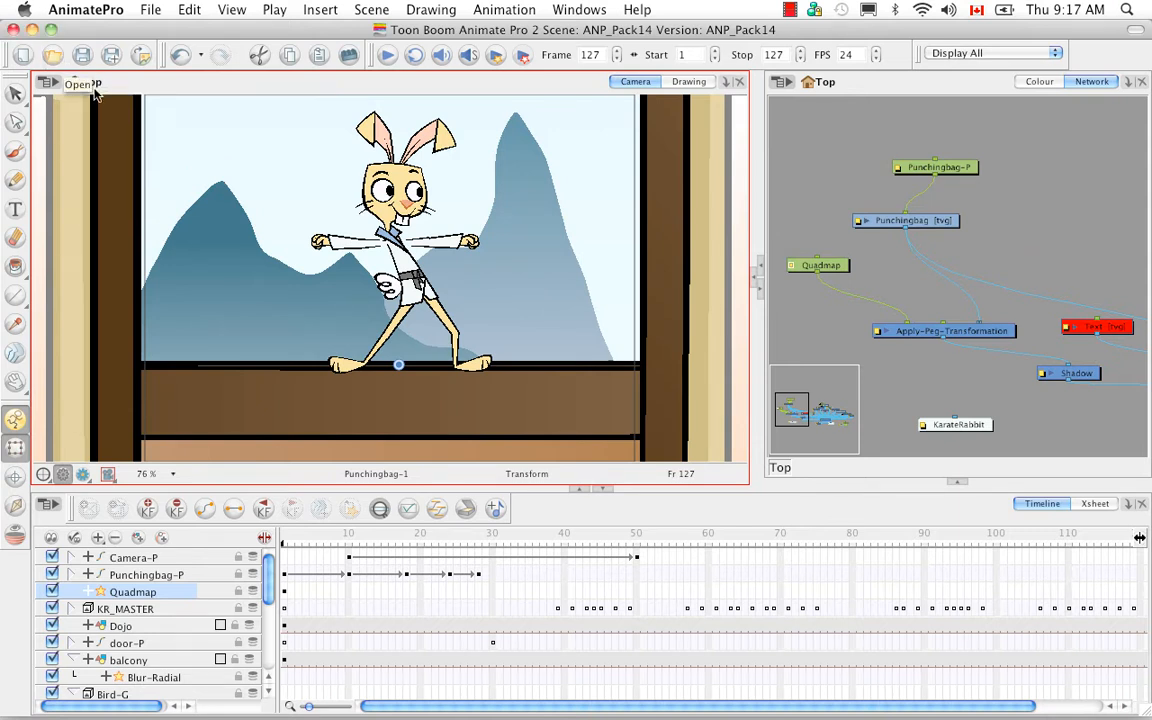
Switch to Animate 2, start opening another scene and save the changes in ANI_Pack14
mouse_move(850, 700)
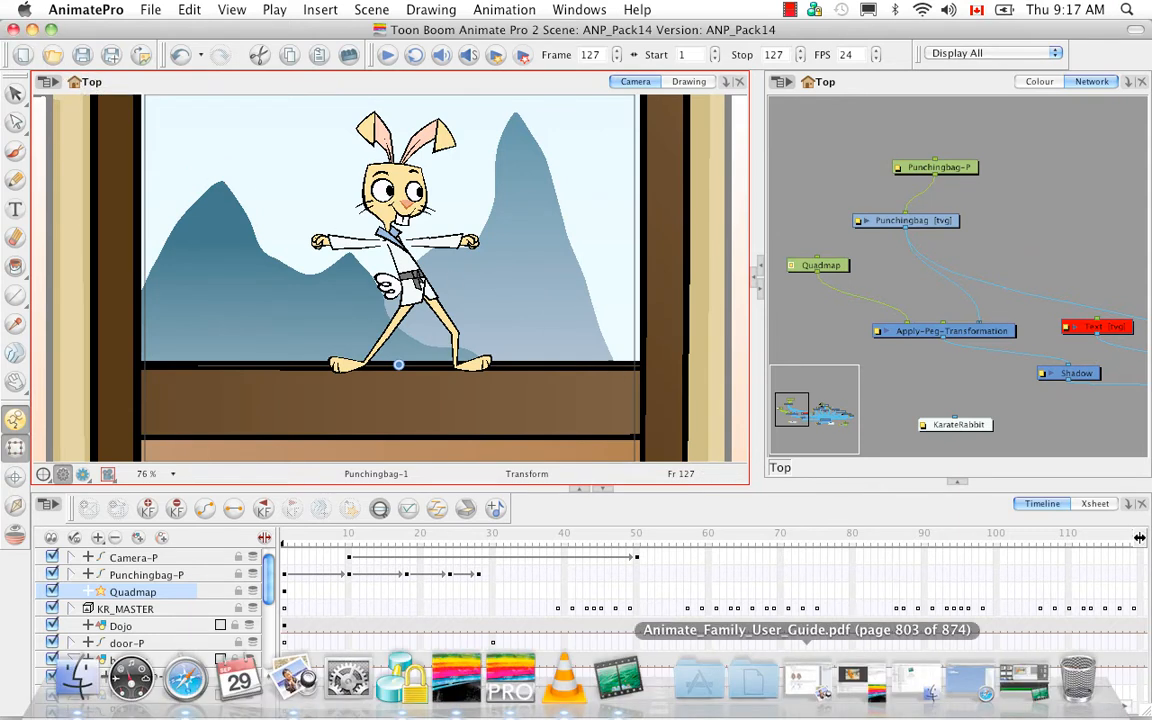
left_click(876, 678)
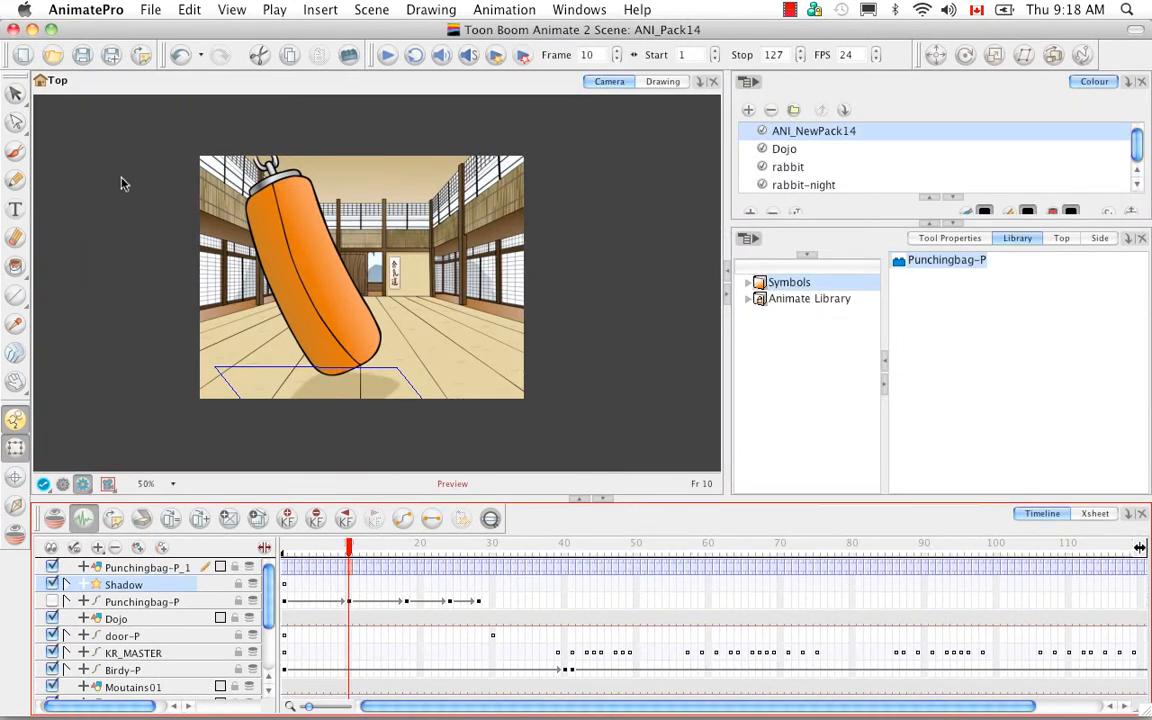
left_click(56, 59)
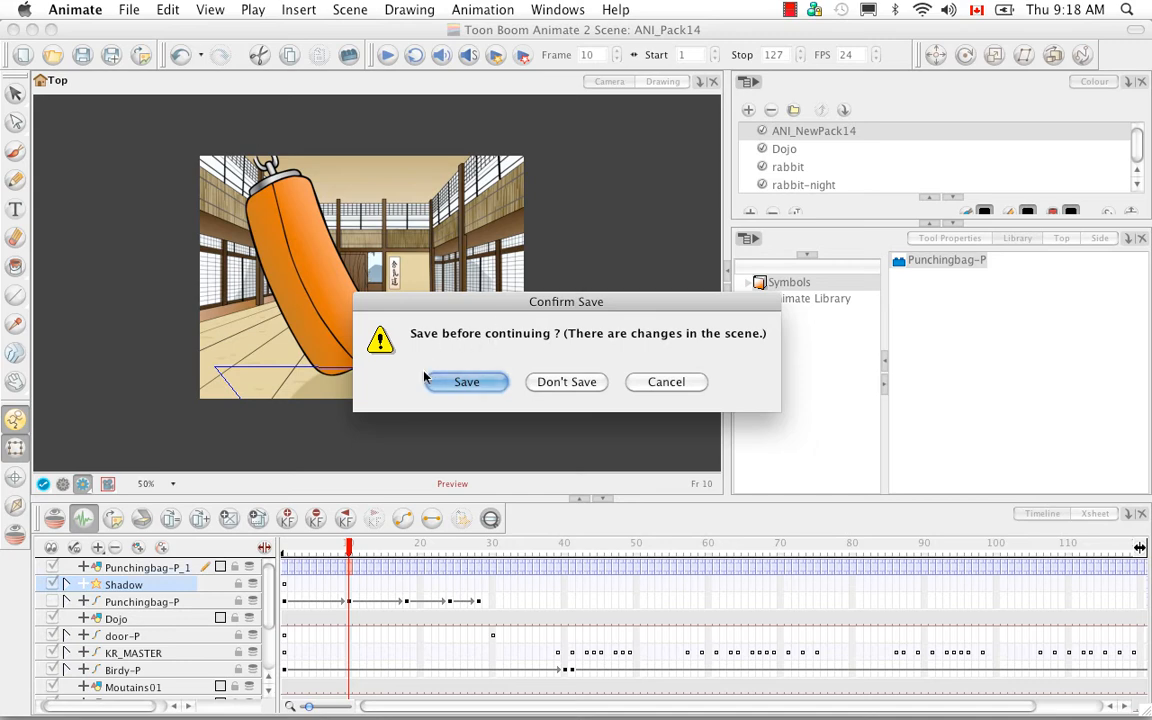
left_click(467, 382)
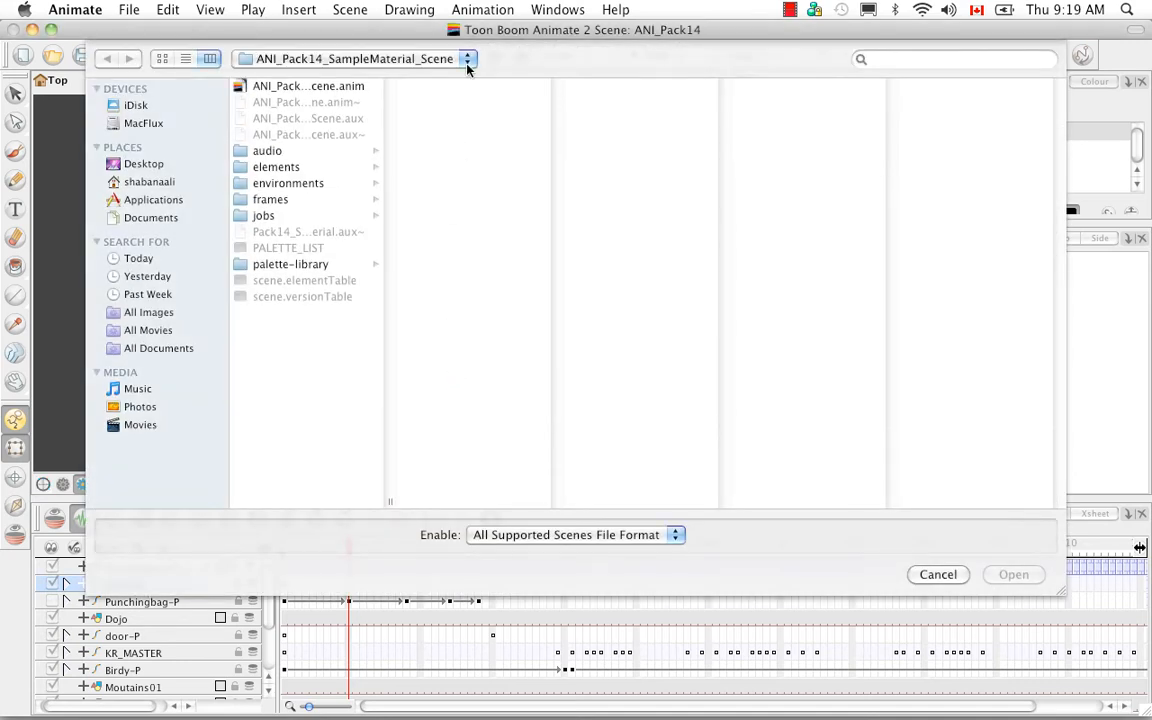
Open the scene ANP_Pack20.anim from the ANP_Pack20 folder in Pack21 and acknowledge the unsupported-effects warning
left_click(467, 60)
left_click(415, 79)
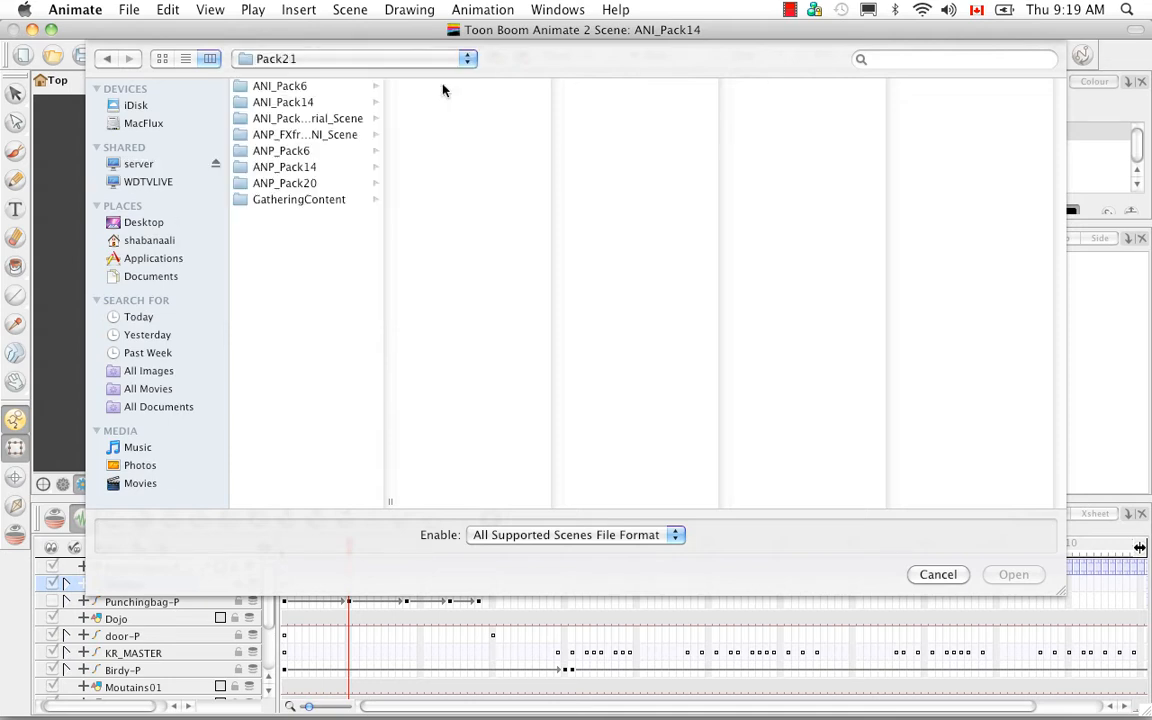
left_click(303, 184)
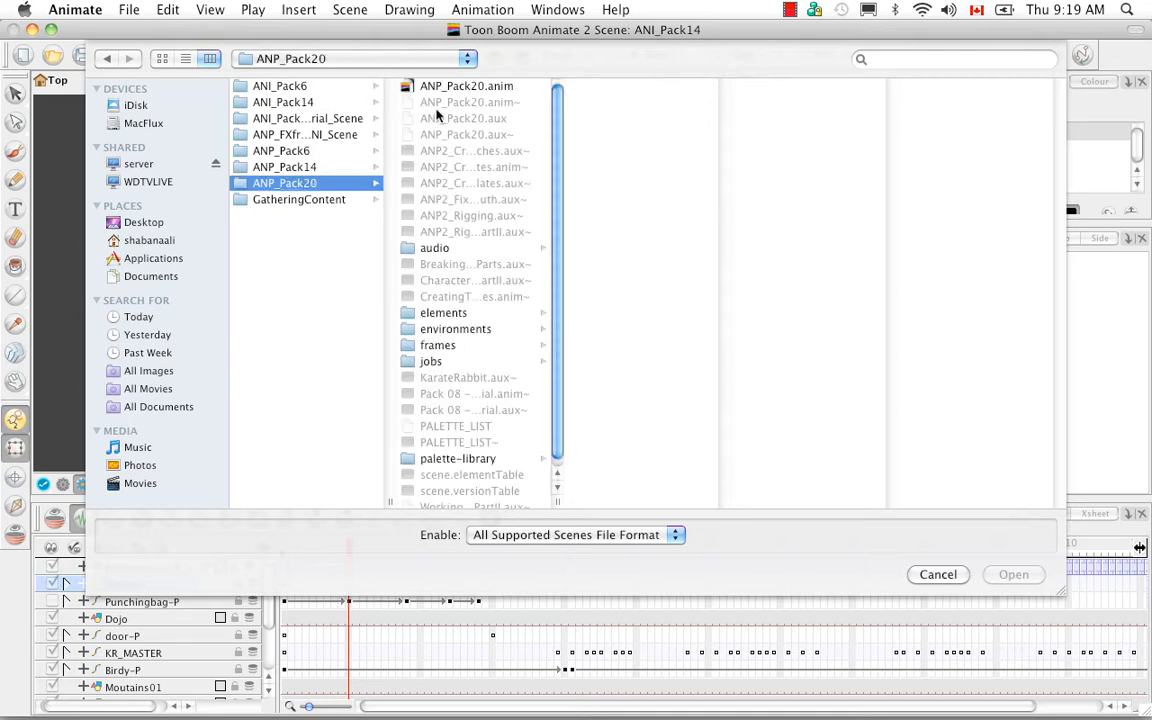
left_click(452, 87)
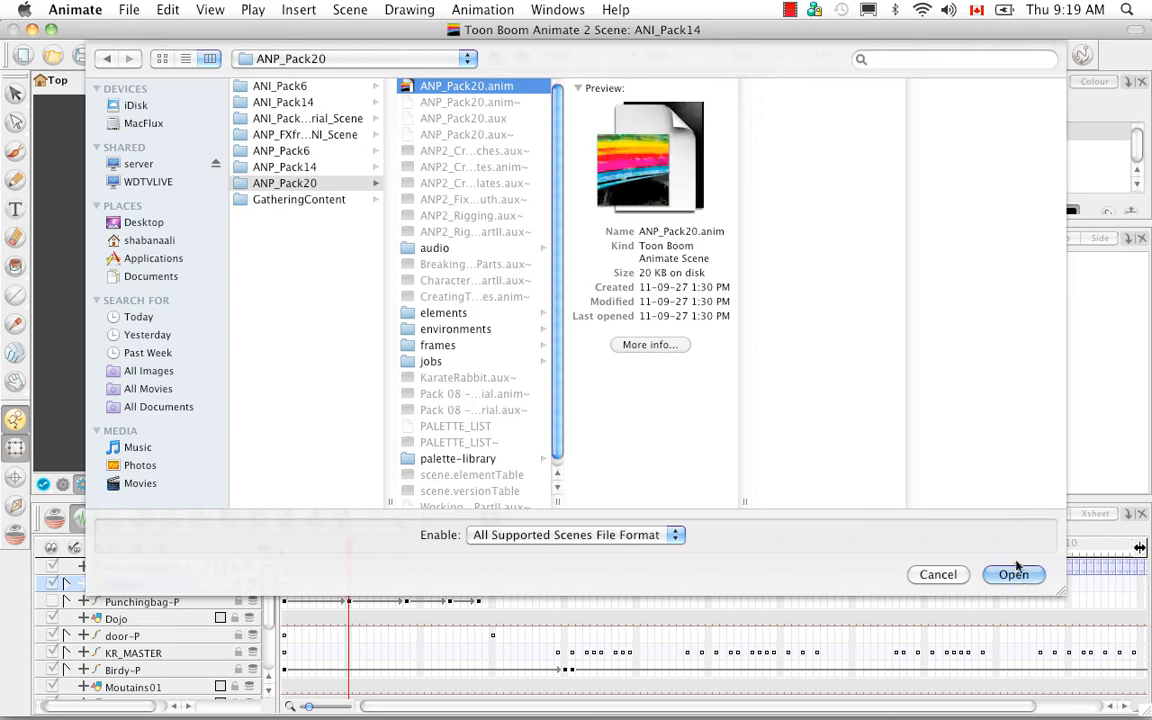
left_click(1015, 577)
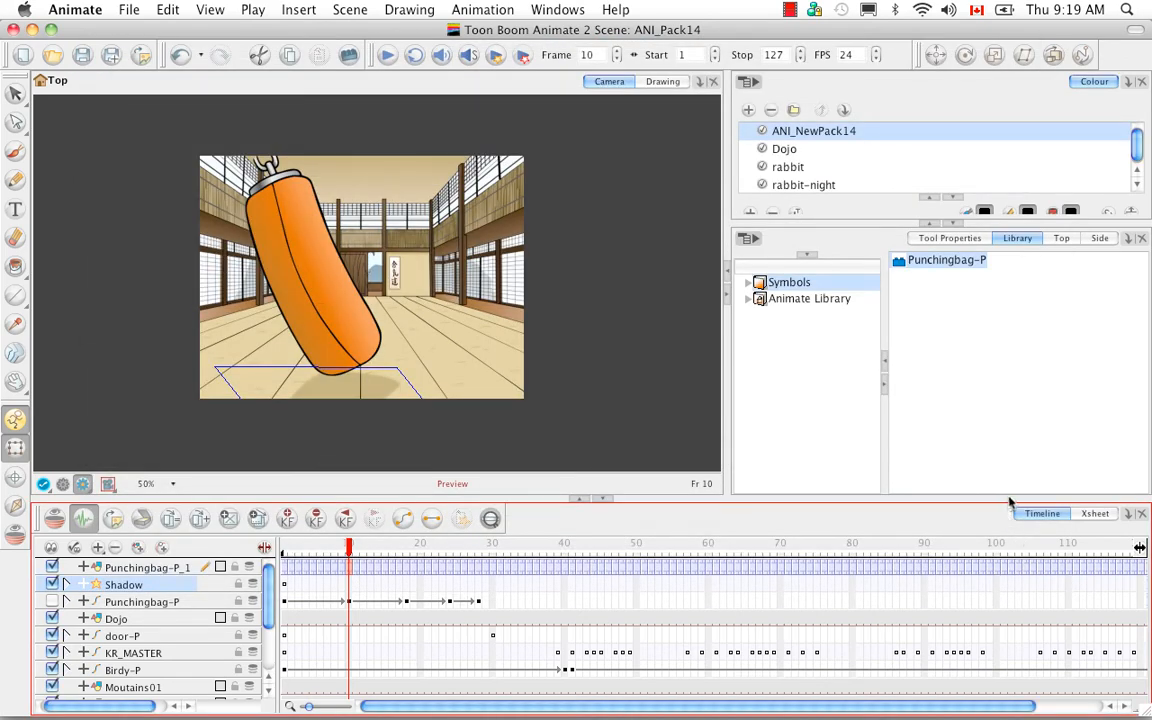
key("super+f")
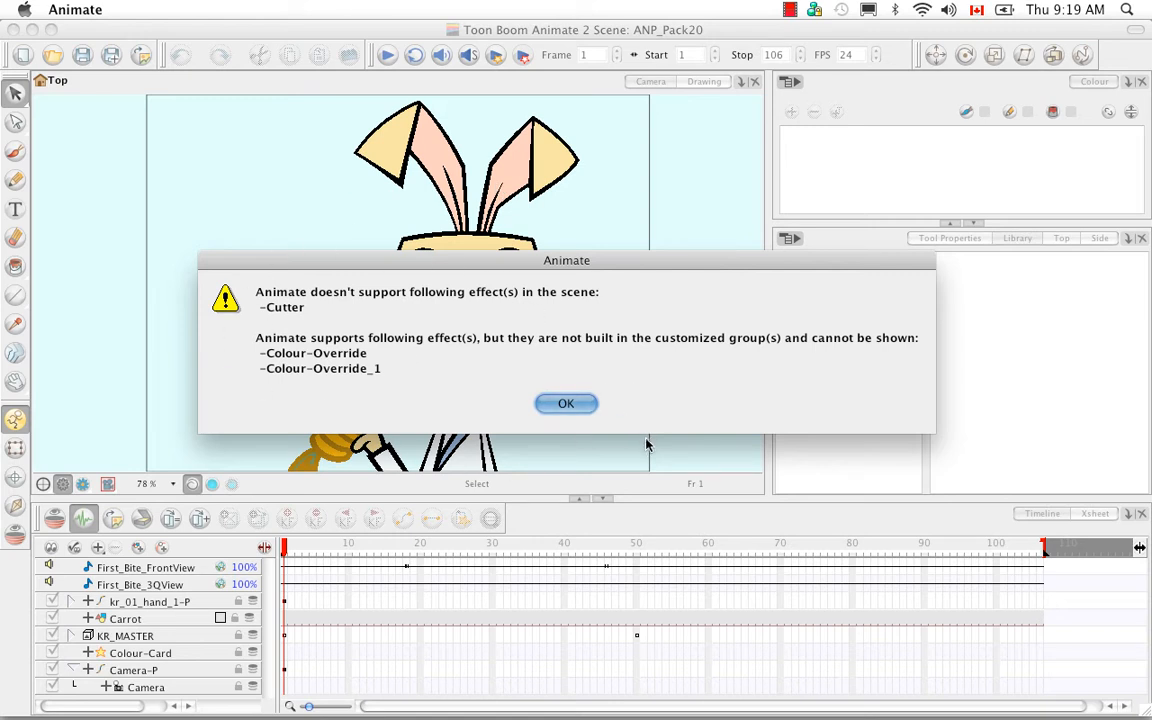
left_click(582, 403)
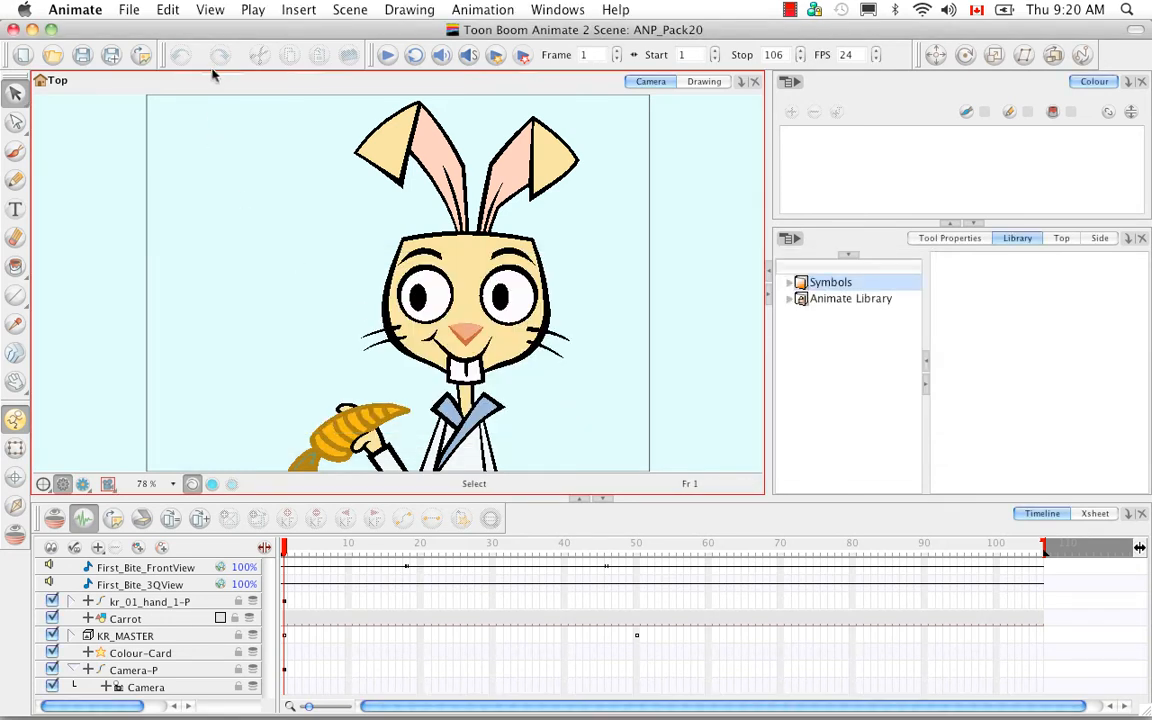
Save the scene under the new name ANI_Pack20 in the Pack21 folder
left_click(130, 12)
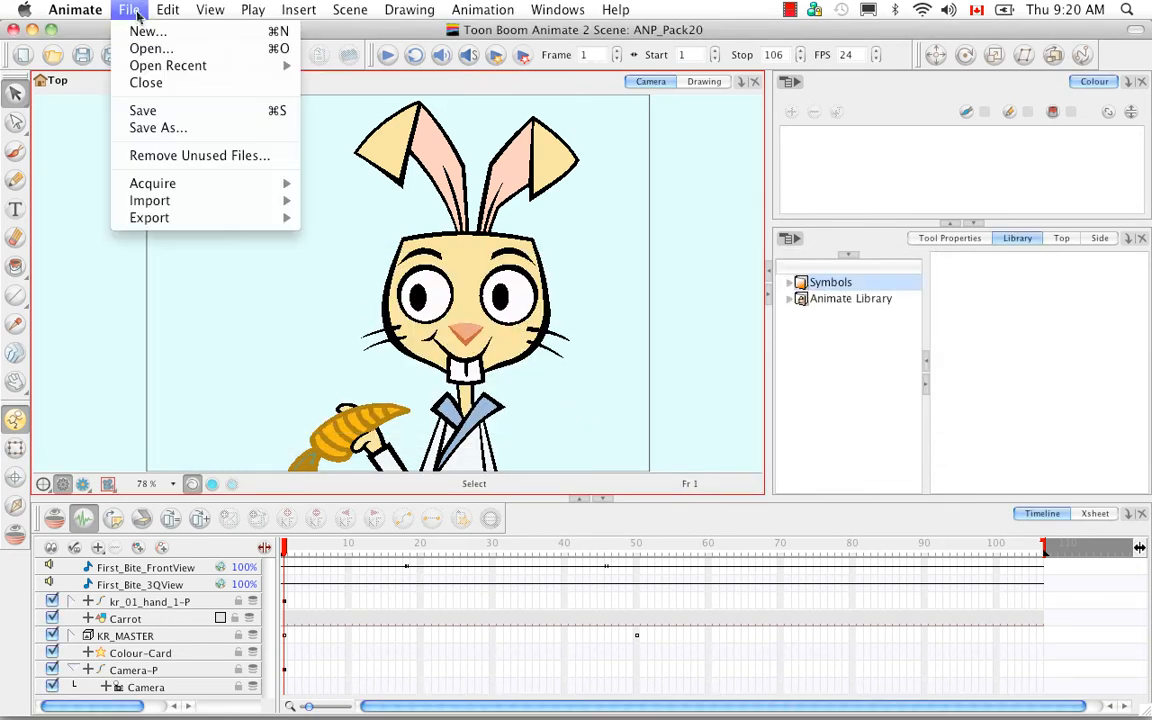
left_click(158, 127)
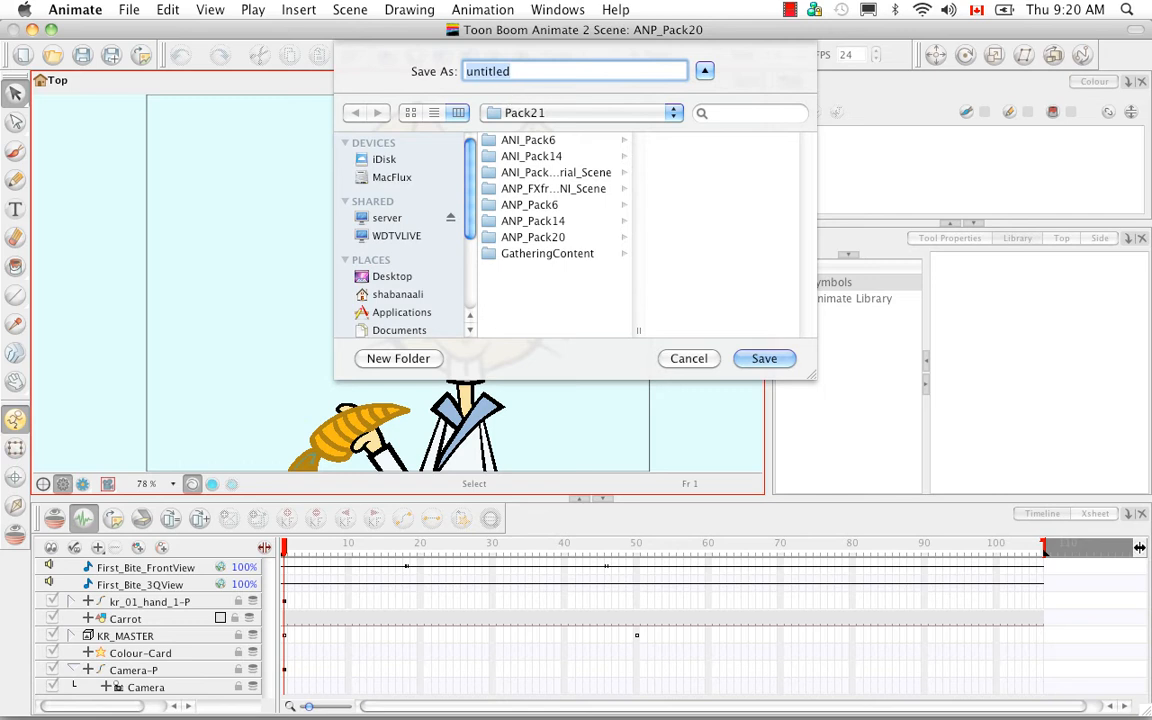
type("ANI_PA")
key("BackSpace")
type("ack")
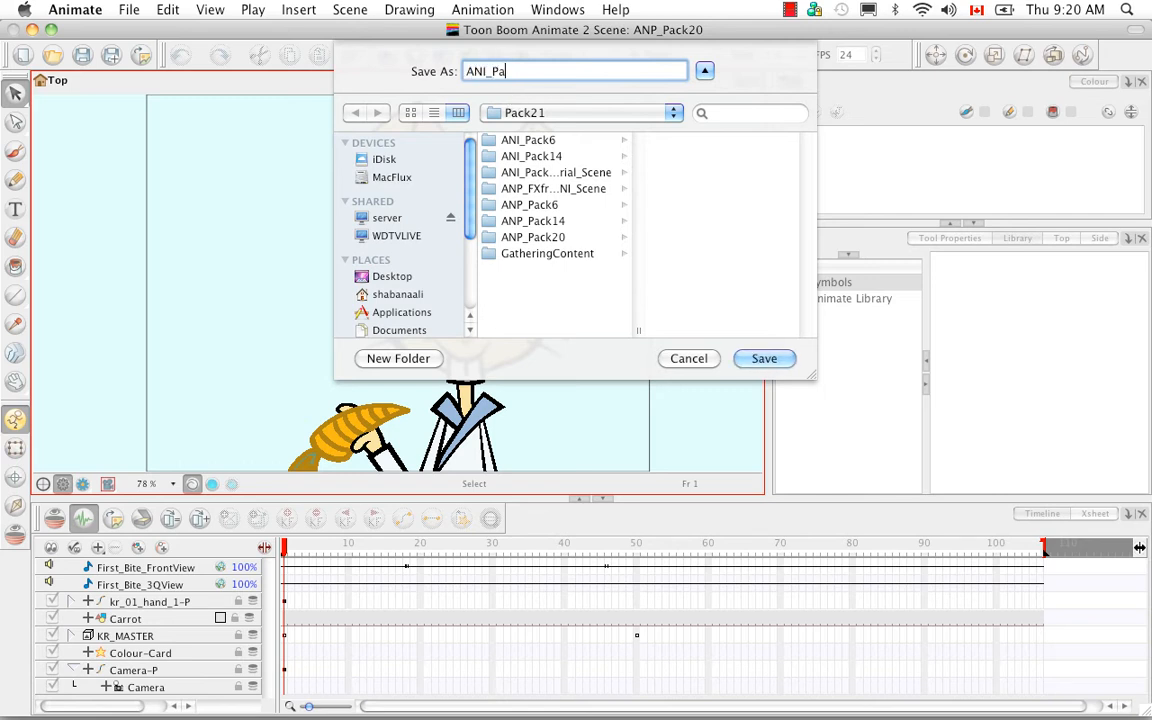
type("20")
left_click(770, 359)
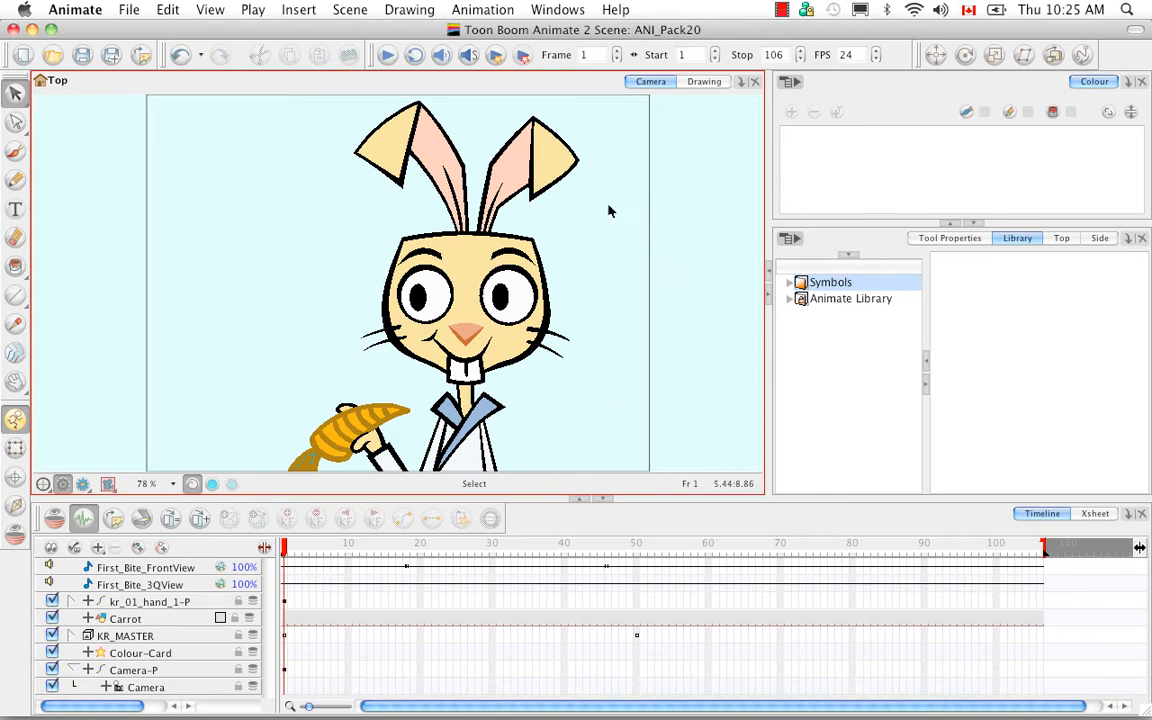
Enable sound, play the rabbit scene through and return to frame 1
left_click(442, 57)
left_click(387, 57)
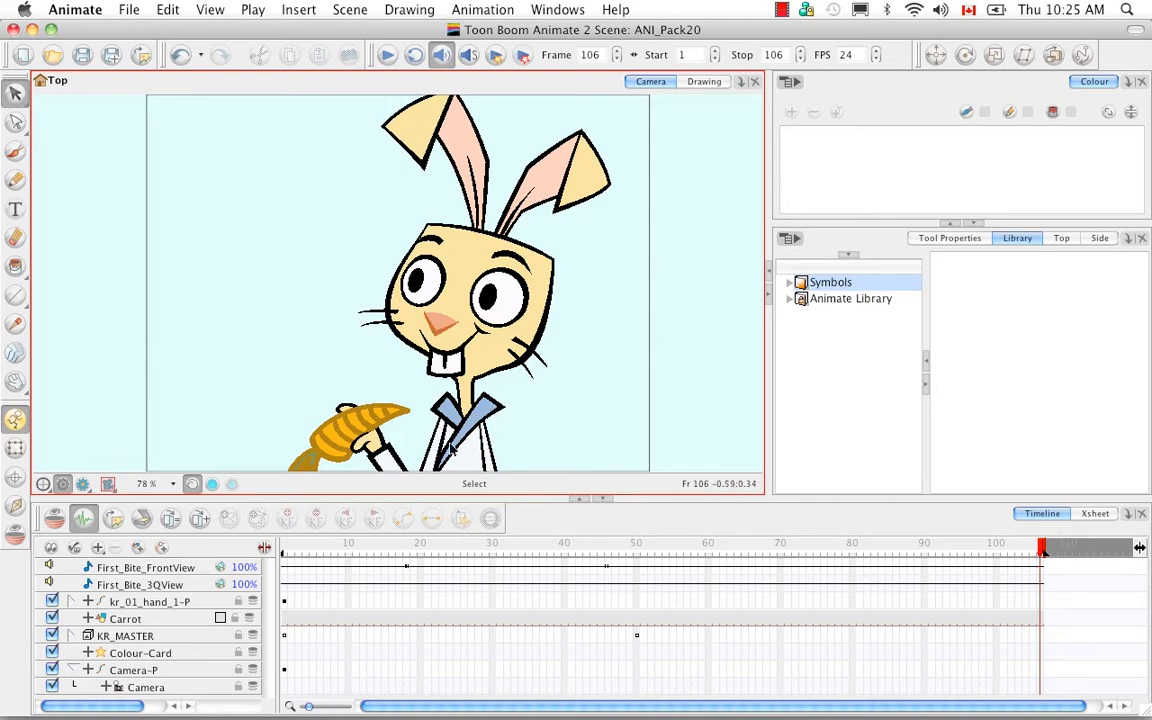
left_click(284, 547)
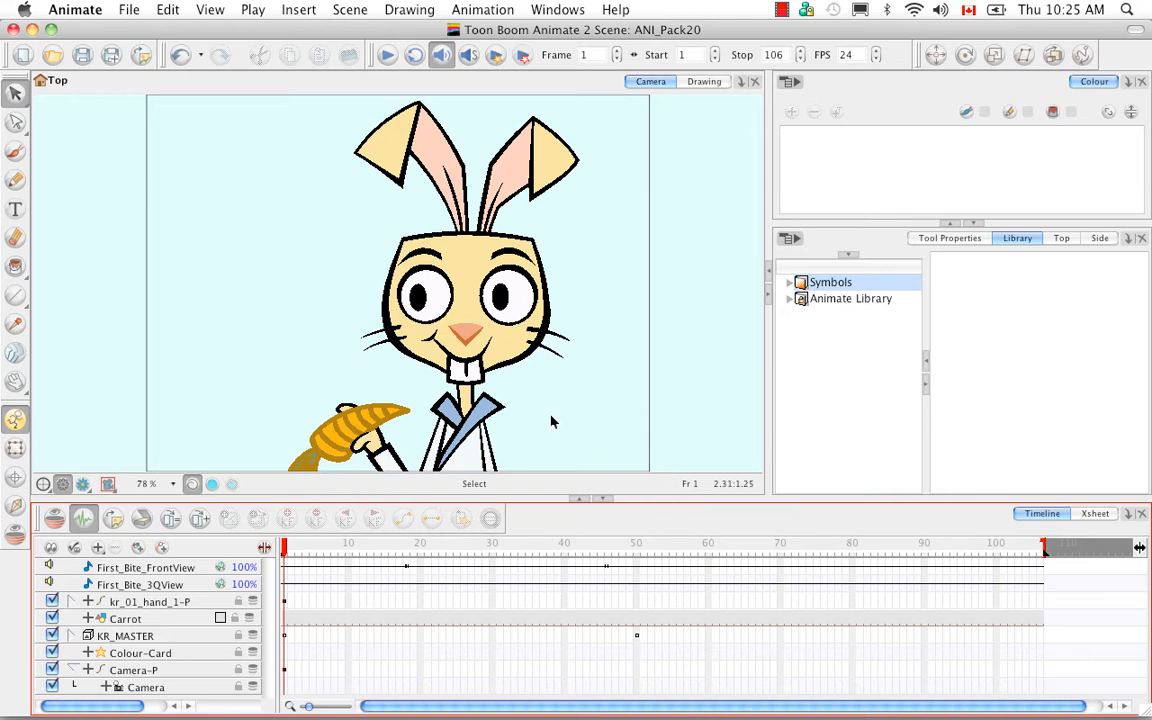
Add a Highlight effect to the timeline and bring its layer and Mask into view
left_click(97, 549)
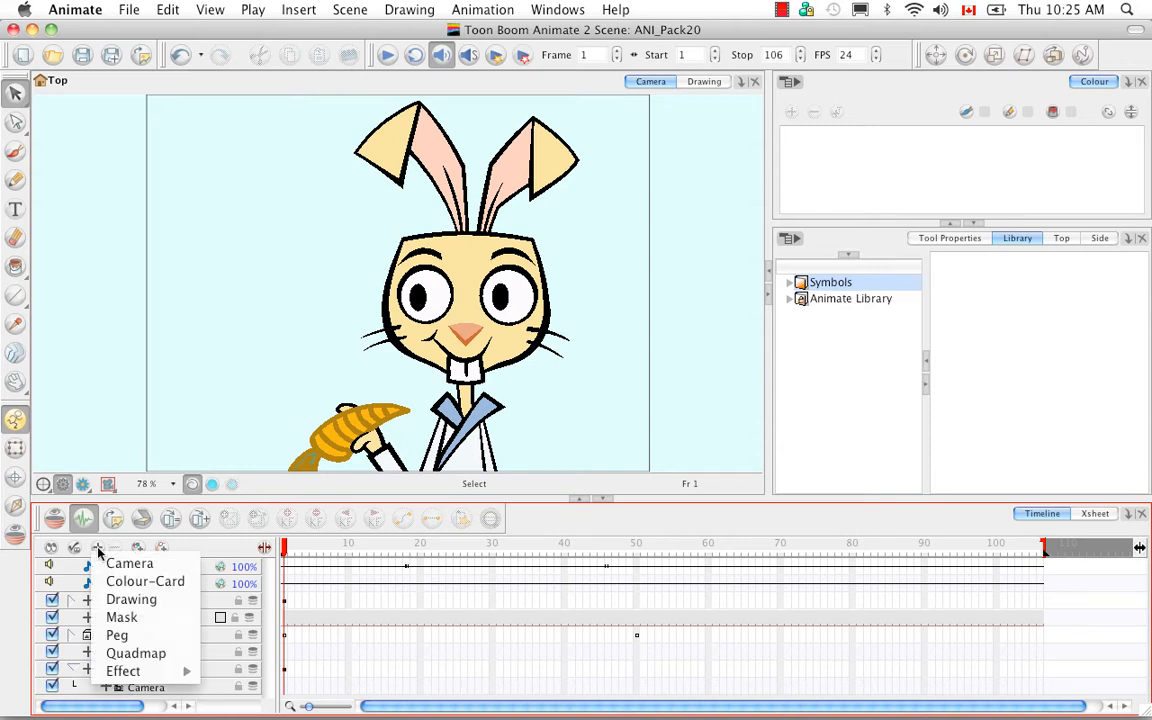
mouse_move(105, 670)
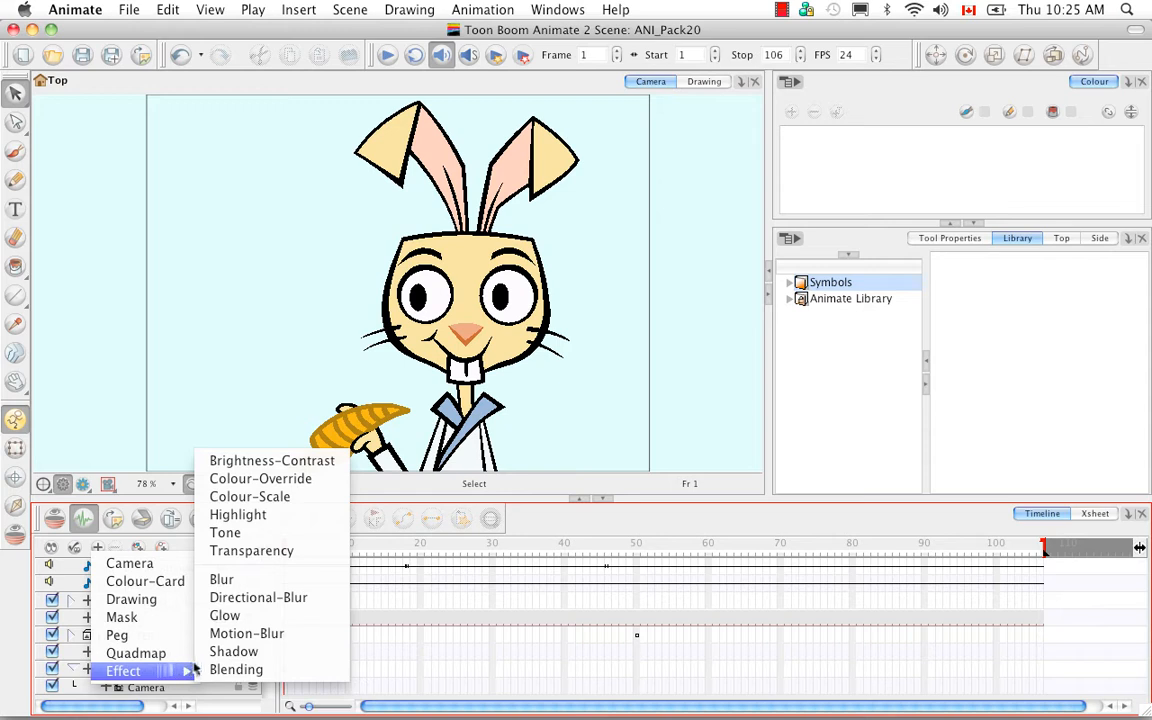
left_click(230, 514)
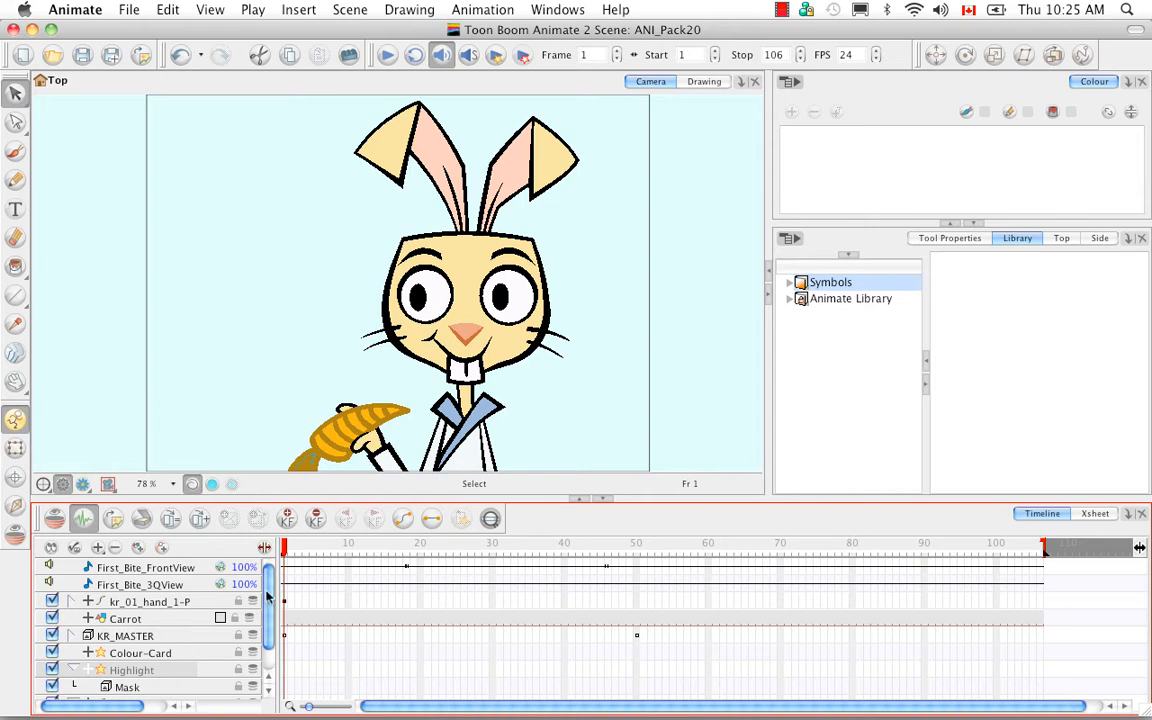
left_click_drag(268, 597, 270, 624)
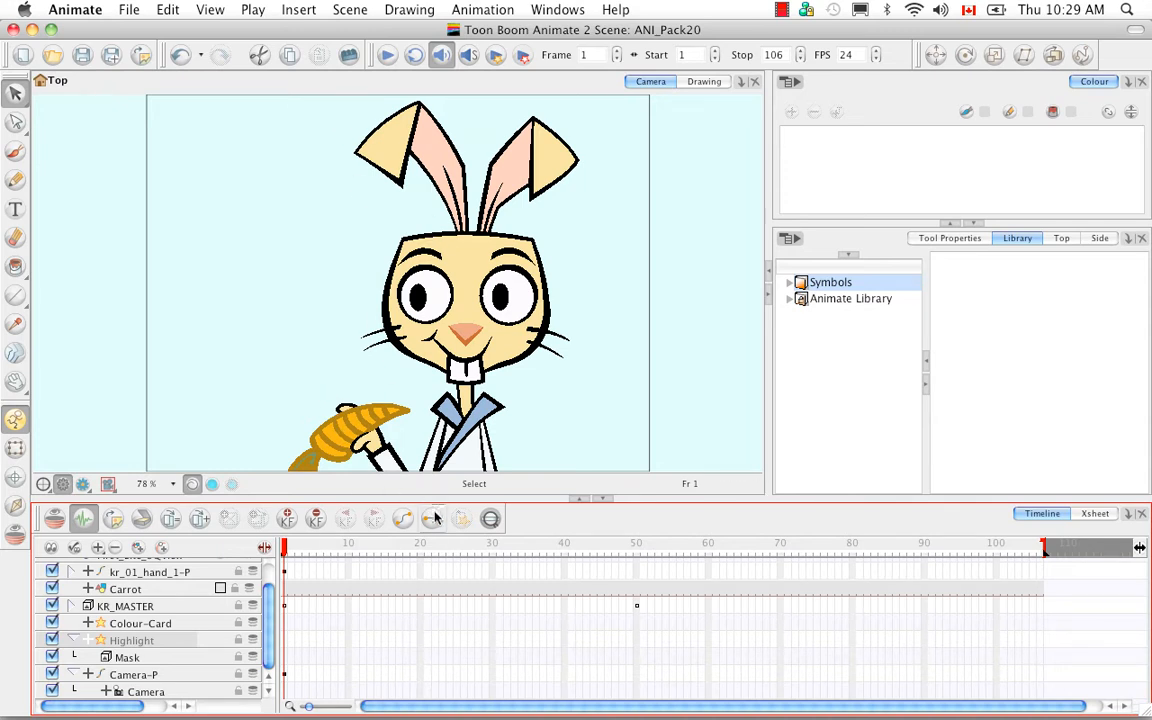
Add a drawing layer named Highlight_Matte above the Highlight effect and display its empty cell in the Drawing view
left_click(139, 549)
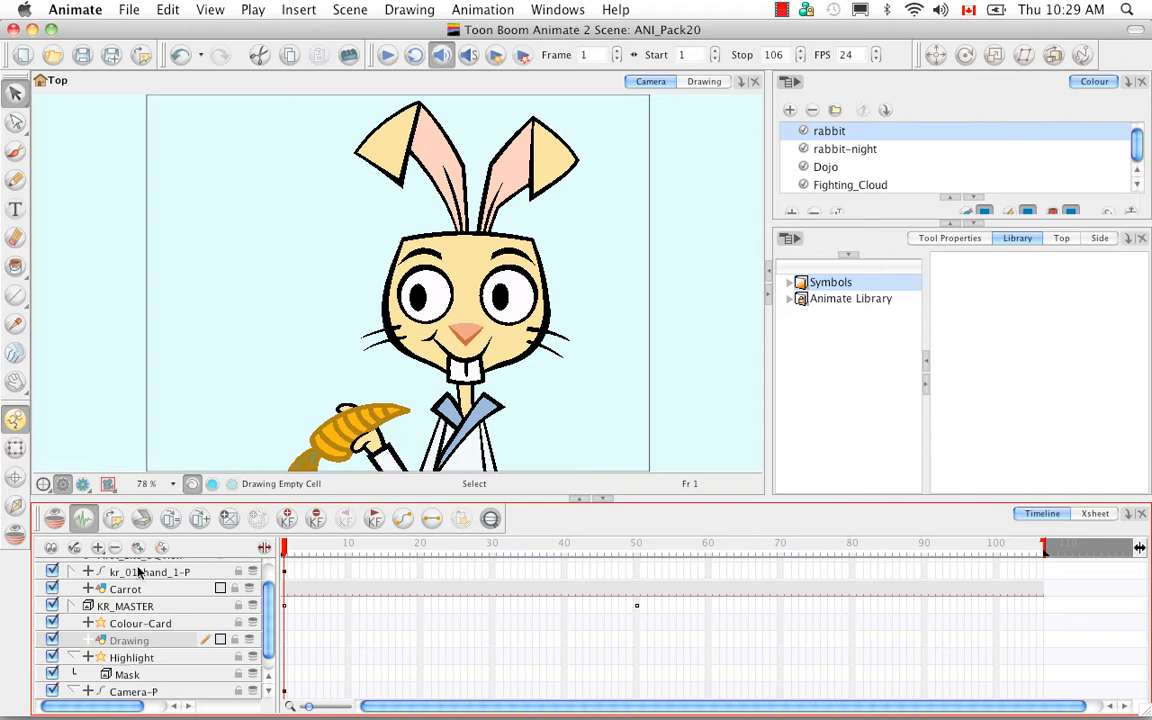
double_click(139, 641)
key("BackSpace")
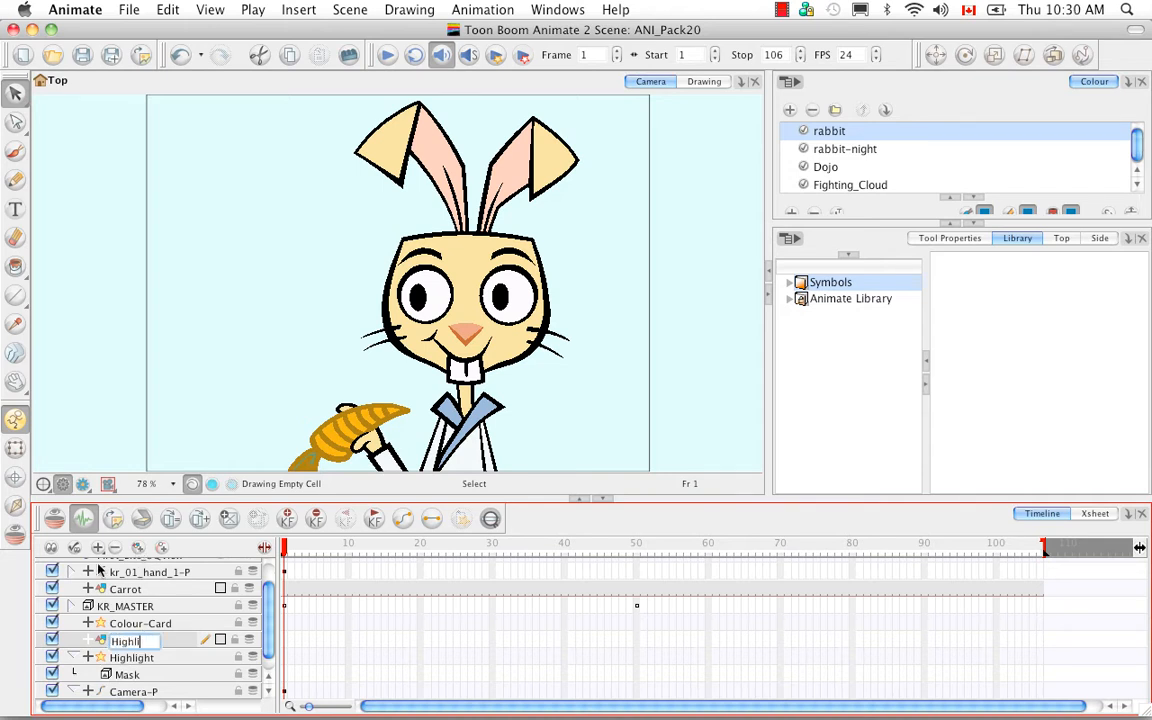
type("Highlight_MAtte")
key("BackSpace")
key("BackSpace")
key("BackSpace")
key("BackSpace")
type("atte")
key("Return")
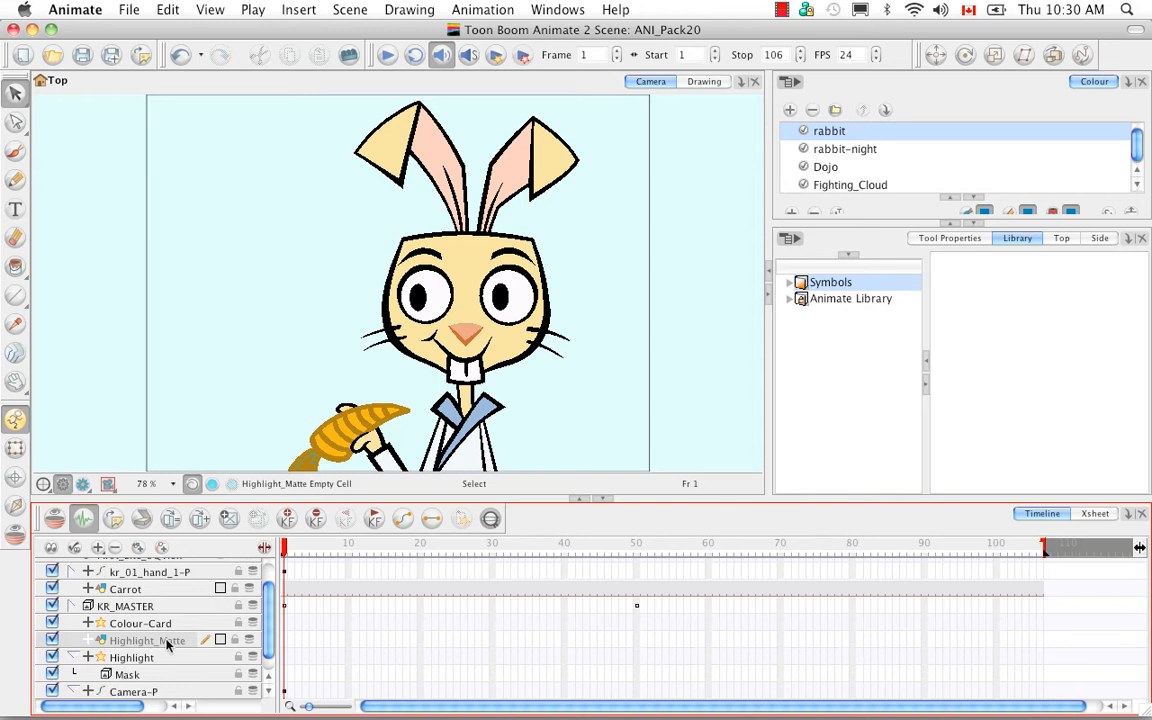
left_click(705, 82)
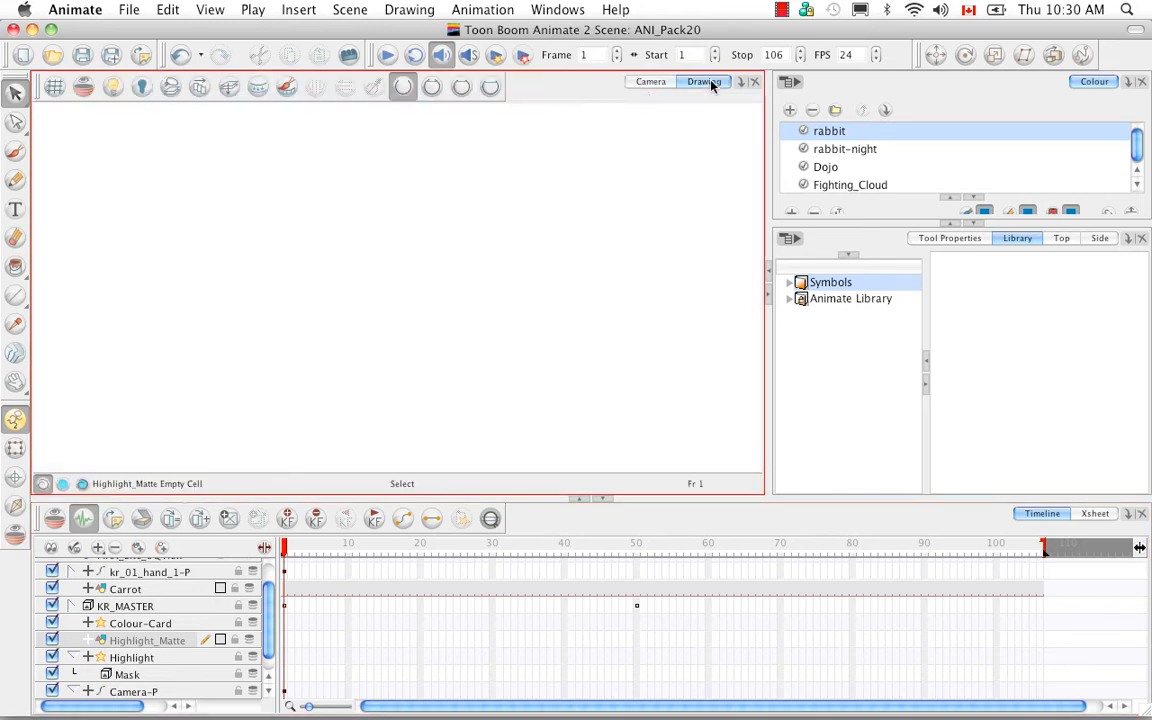
Turn on the light table for the empty Highlight_Matte drawing, with the rabbit's head in close view
left_click(114, 86)
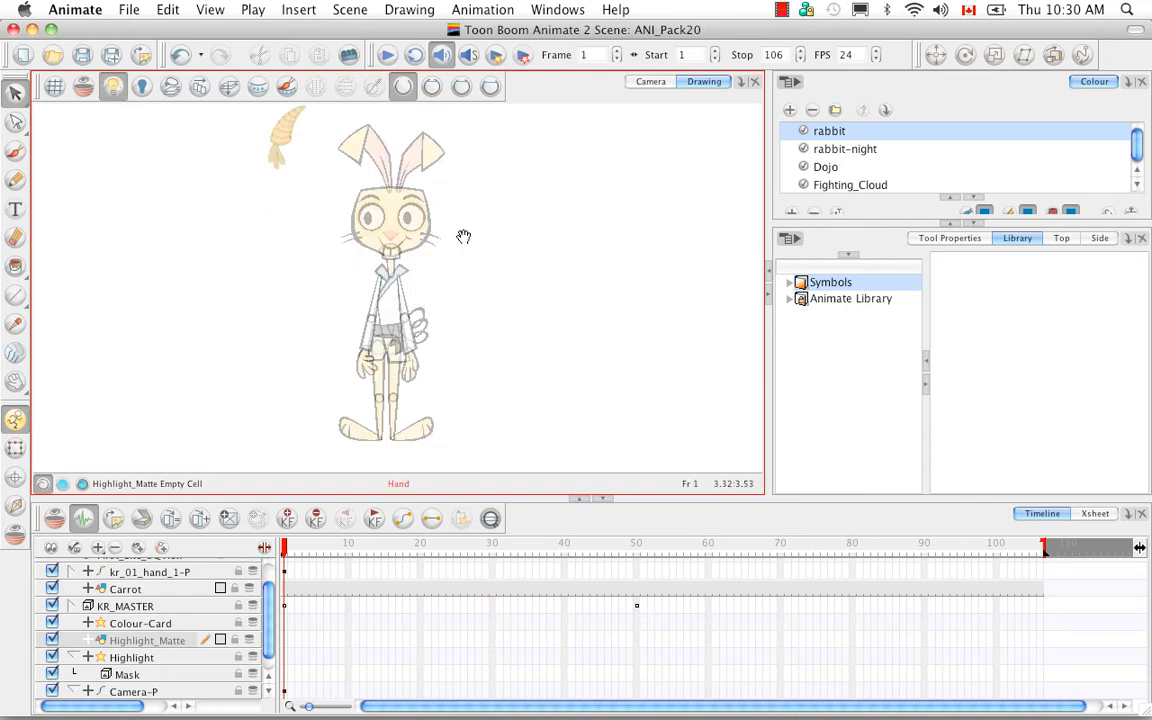
mouse_move(463, 237)
left_mouse_down()
mouse_move(464, 326)
mouse_move(456, 315)
left_mouse_up()
key("2")
key("2")
key("2")
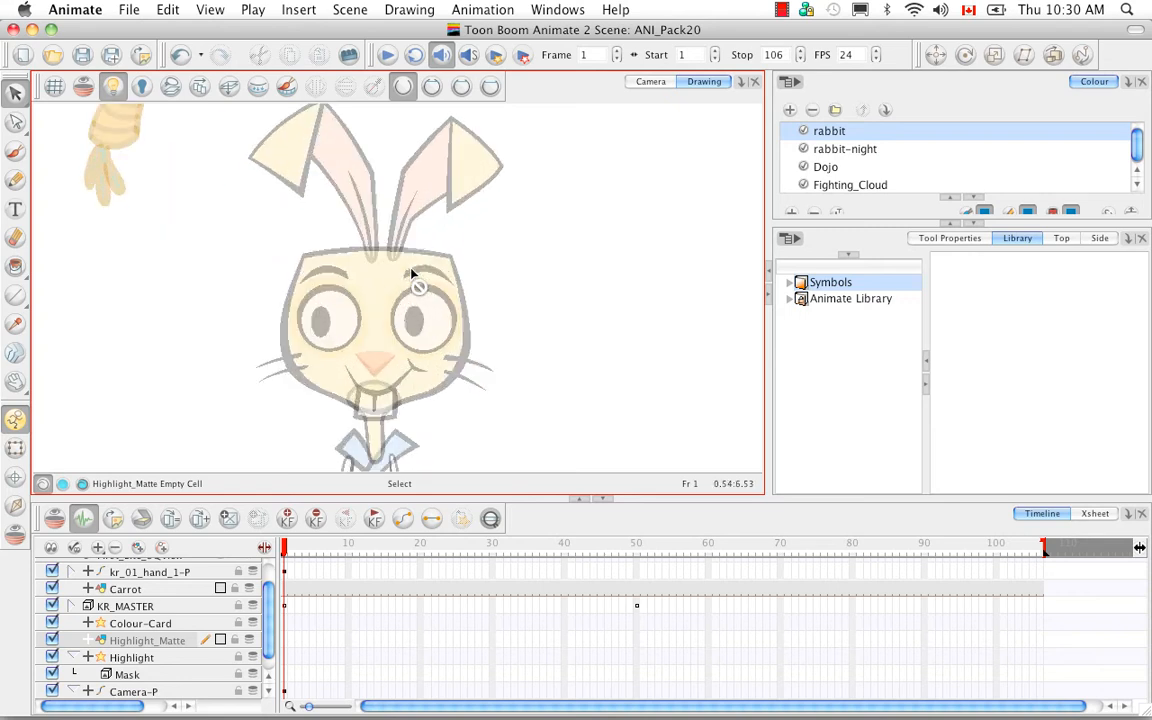
key("1")
key("space")
left_click_drag(514, 301, 527, 309)
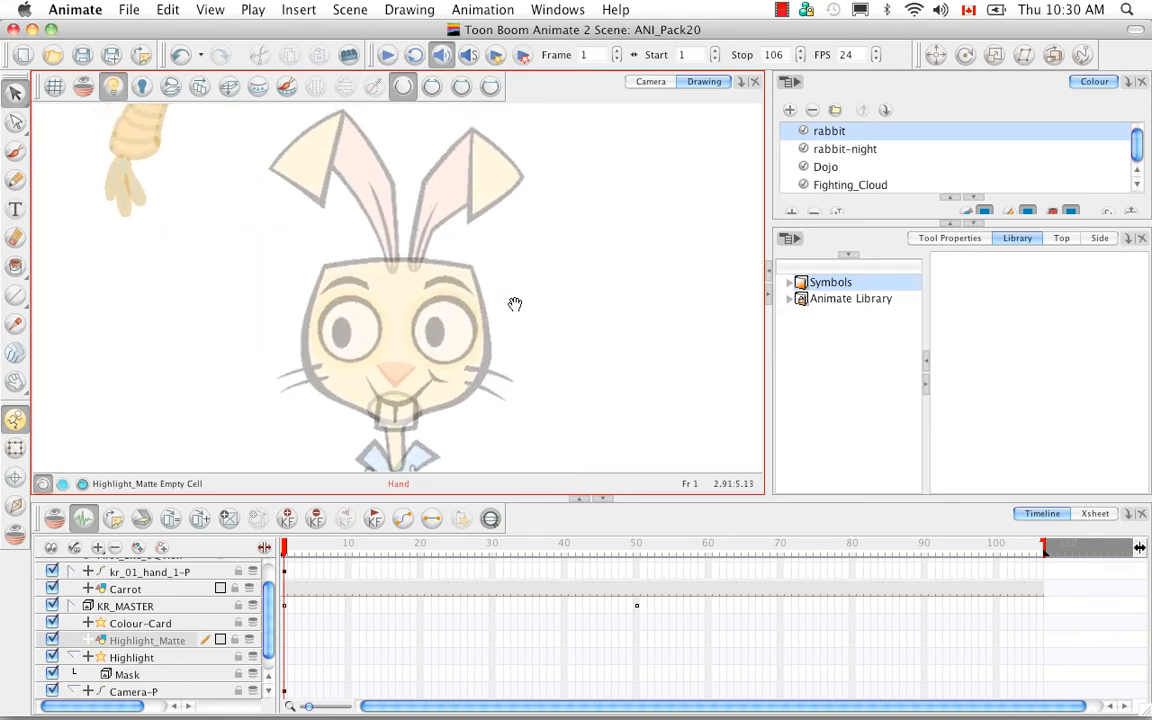
Select the indicator swatch in the rabbit palette and lower its alpha to 154
left_click(976, 224)
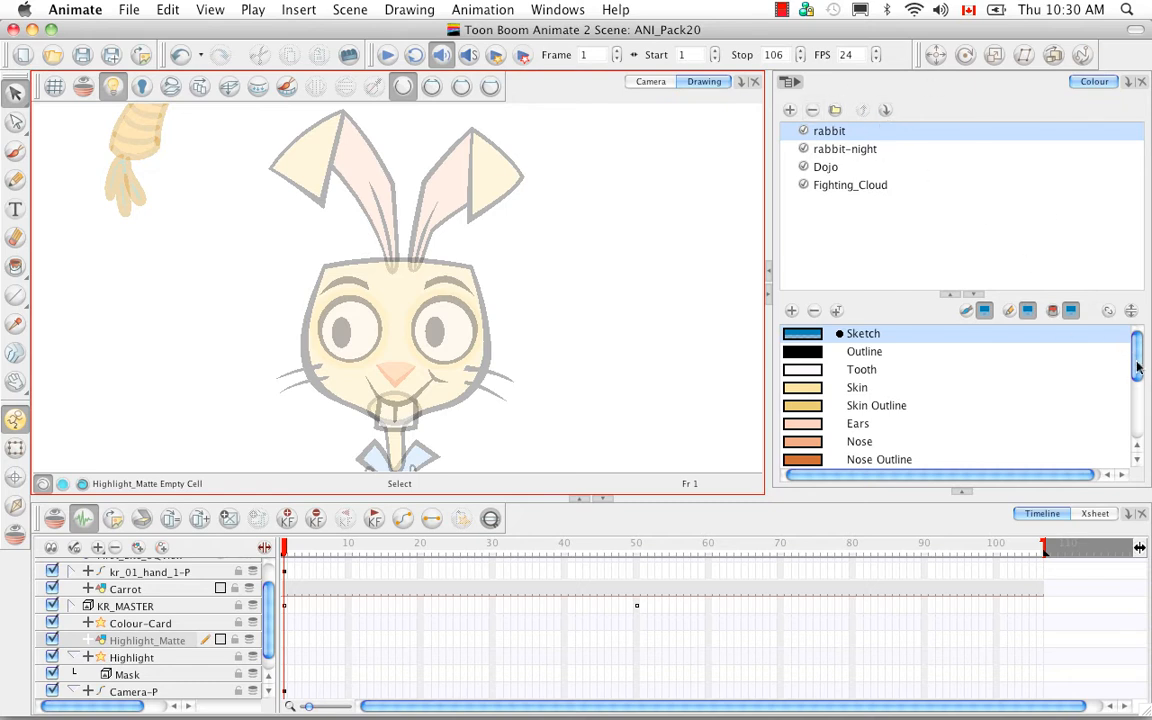
left_click_drag(1137, 369, 1134, 450)
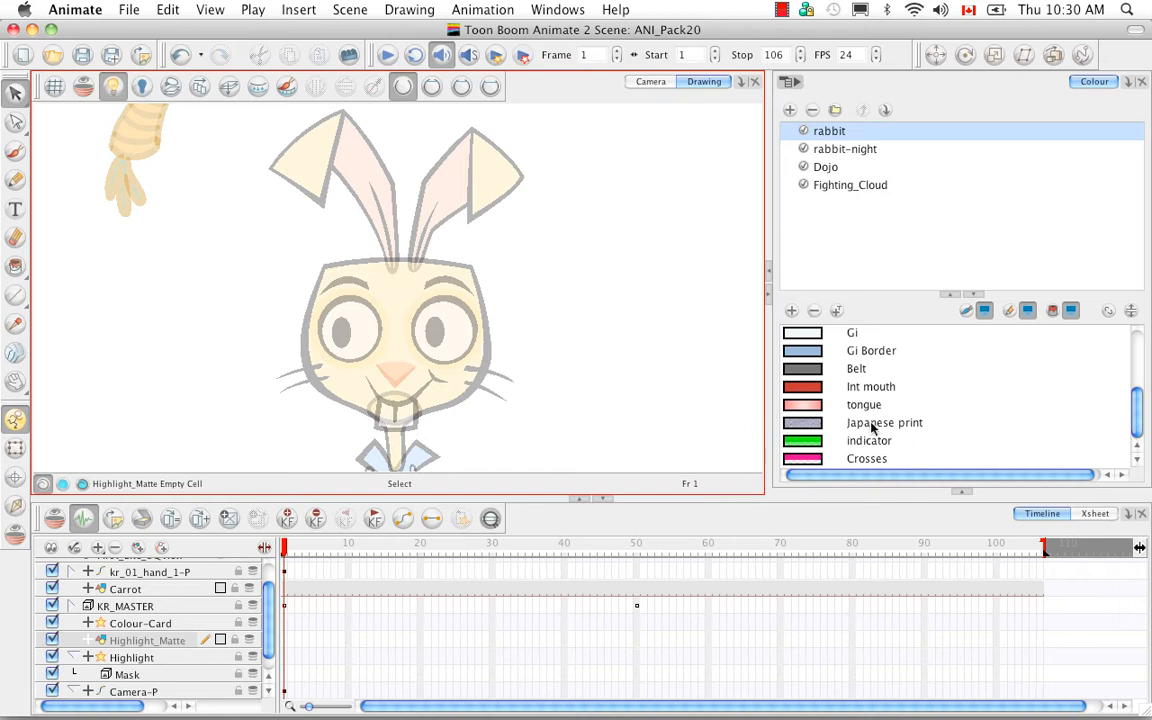
left_click(805, 445)
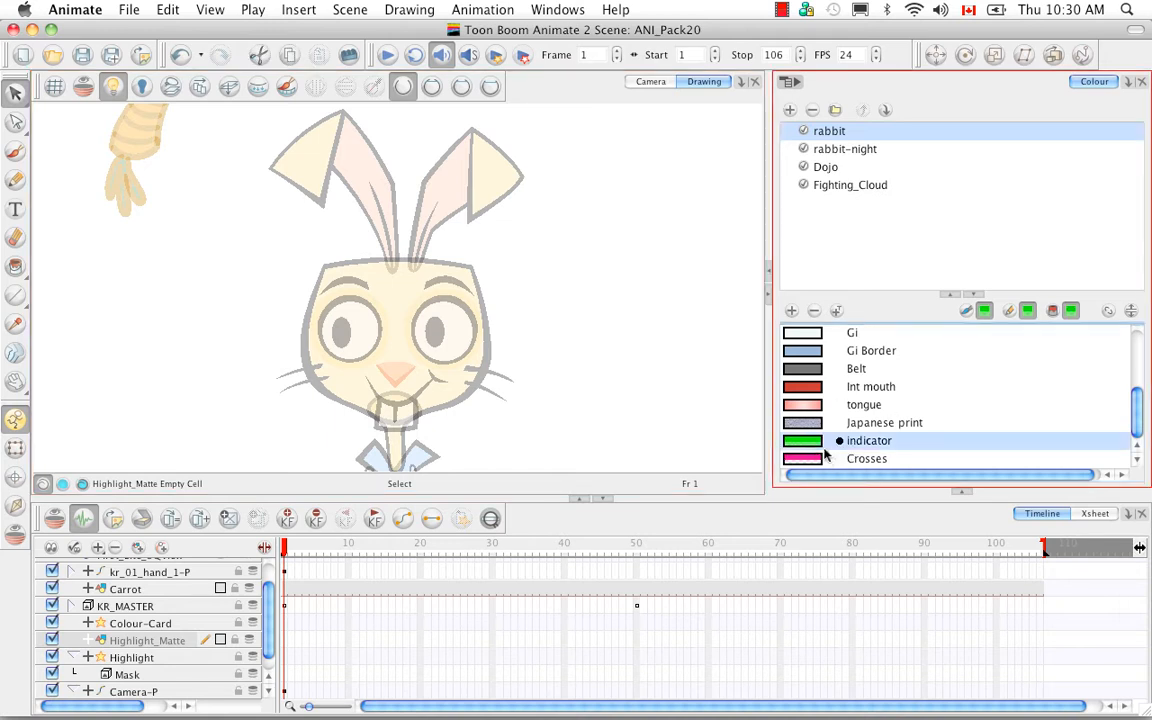
double_click(815, 446)
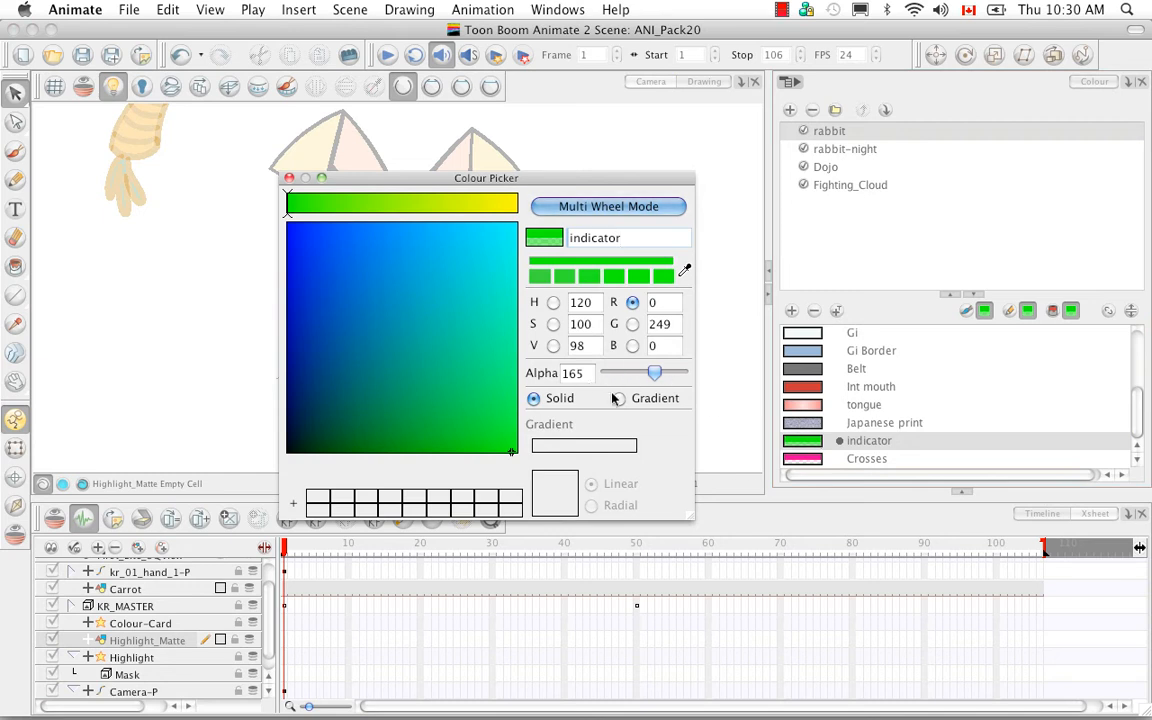
left_click_drag(652, 378, 648, 378)
left_click(289, 178)
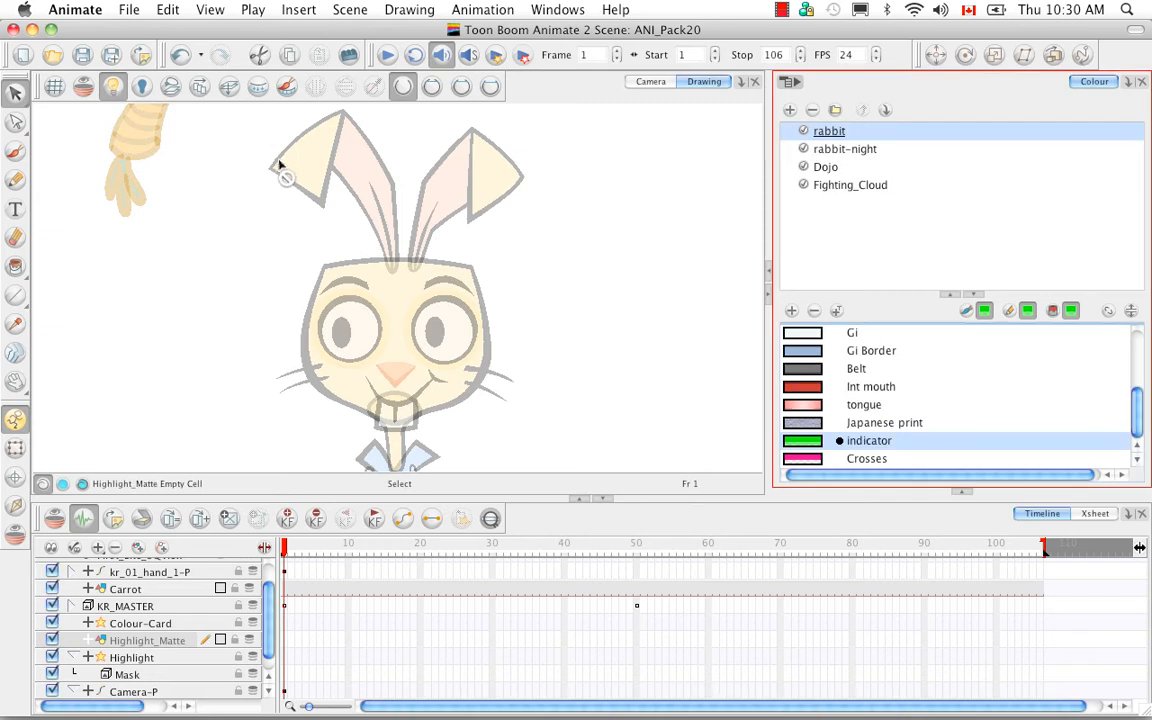
Choose the Brush tool, test and undo a stroke beside the face, and set the maximum brush size to 31.1
left_click(15, 150)
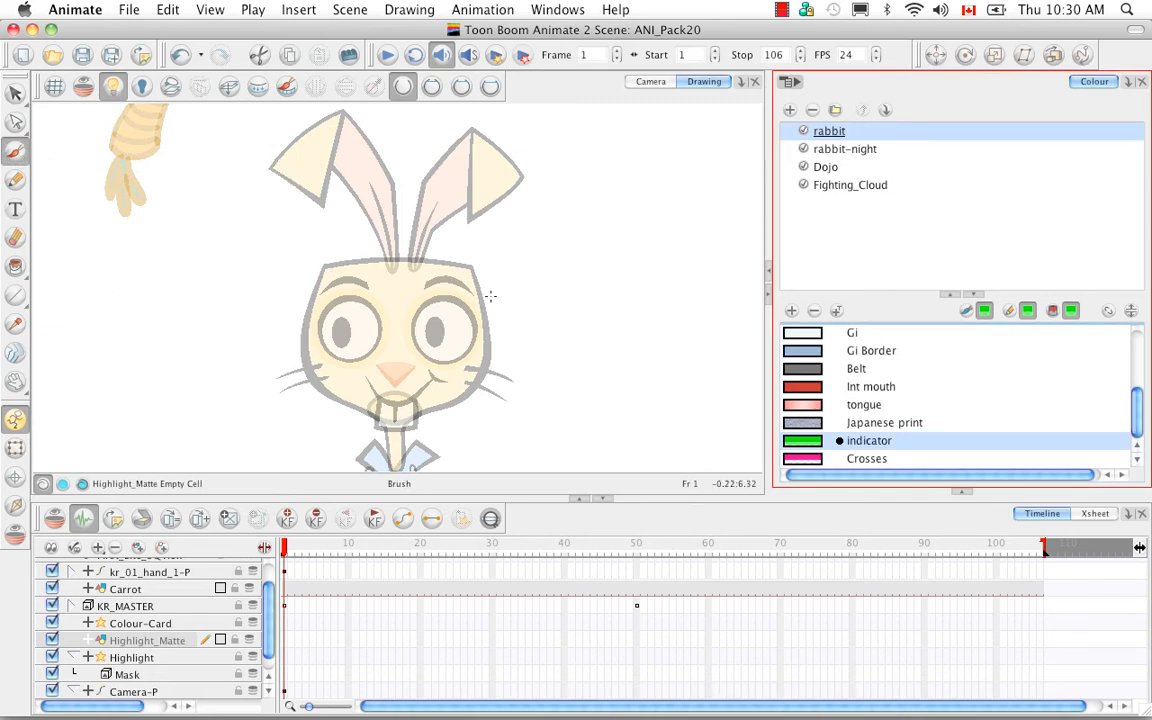
left_click(955, 298)
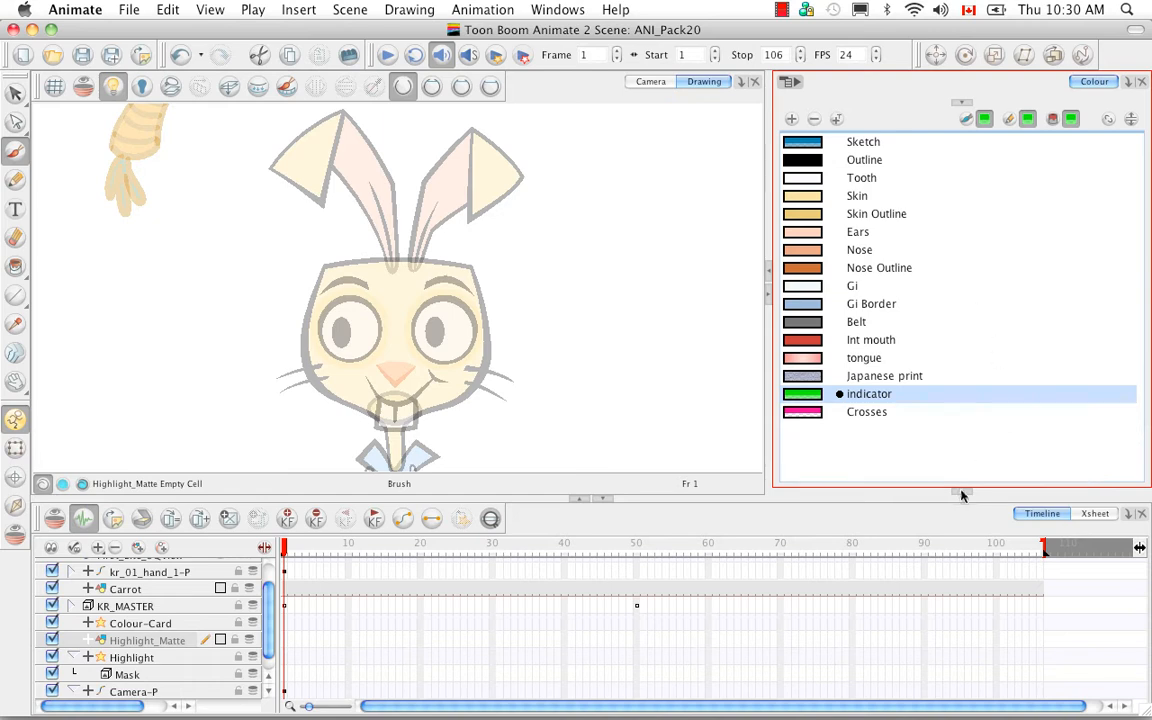
left_click(960, 493)
left_click(958, 239)
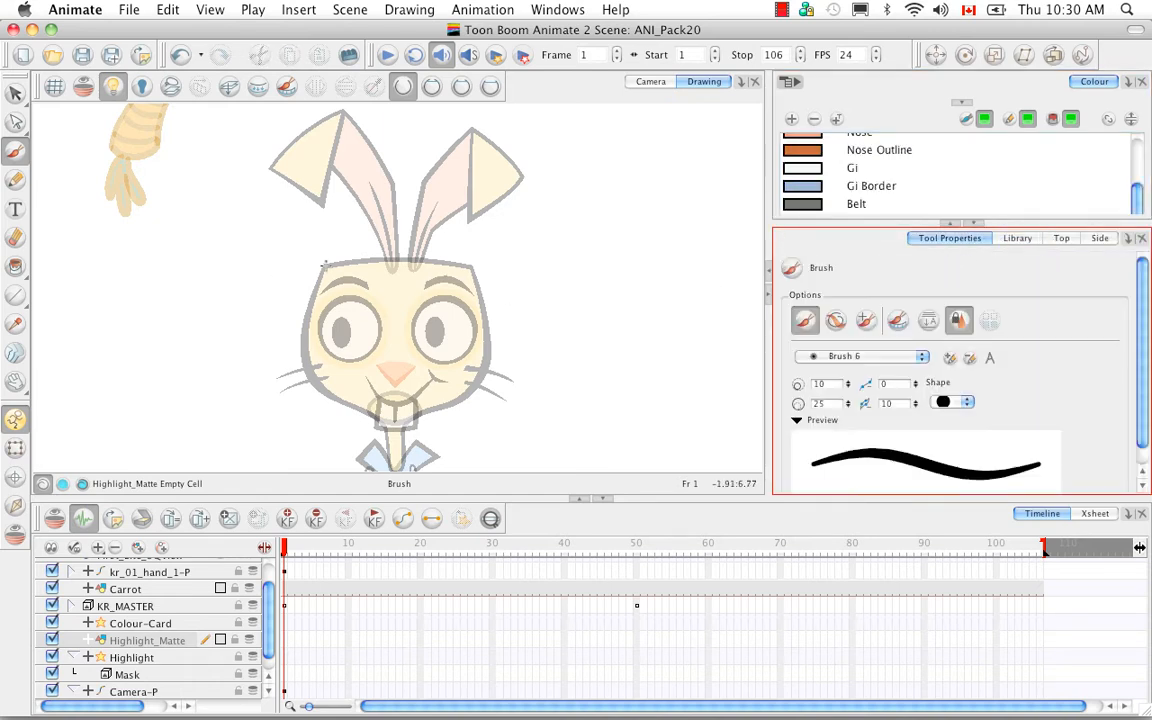
left_click_drag(318, 240, 305, 352)
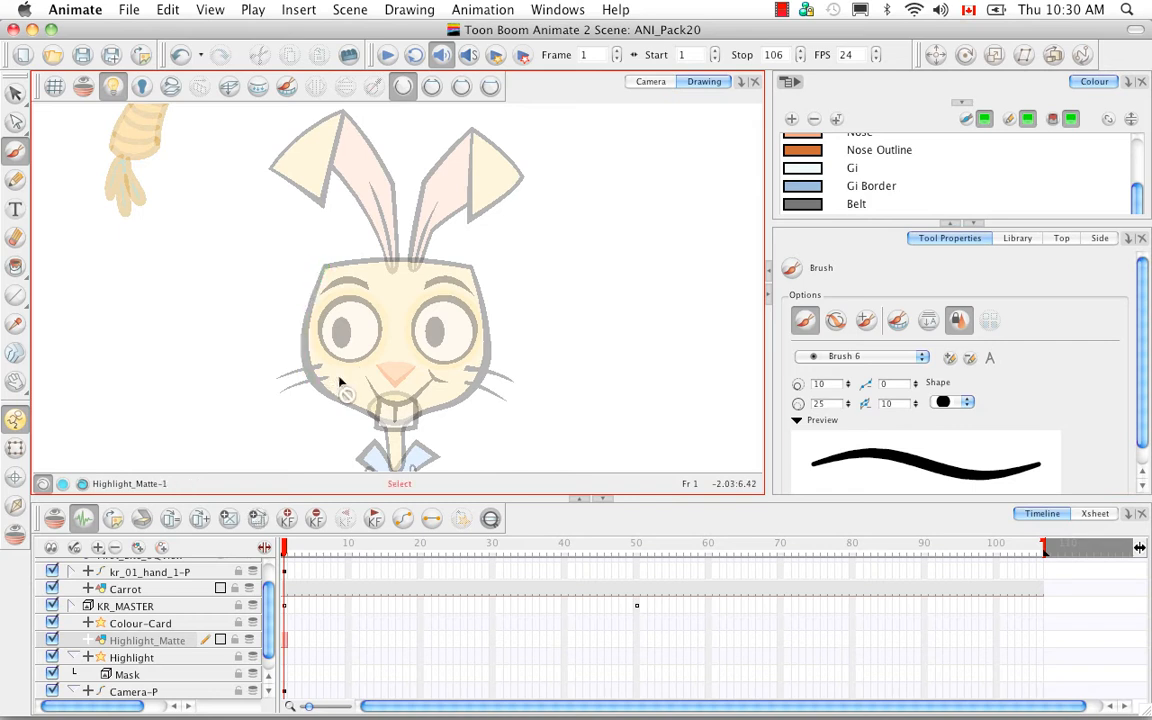
key("super+z")
left_click_drag(848, 403, 850, 402)
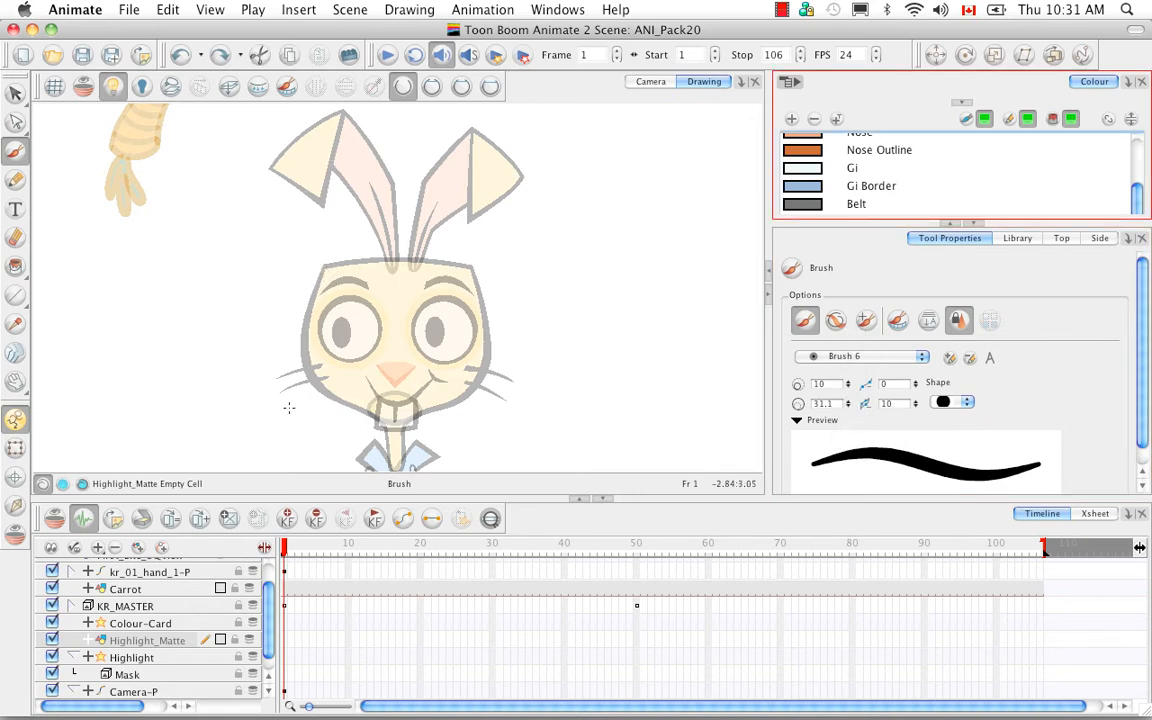
Paint green highlight strokes along the left edges of the rabbit's left ear, face and neck on Highlight_Matte
mouse_move(270, 168)
left_mouse_down()
mouse_move(319, 205)
mouse_move(270, 168)
mouse_move(321, 203)
mouse_move(345, 177)
mouse_move(372, 212)
mouse_move(383, 254)
mouse_move(324, 267)
mouse_move(306, 354)
mouse_move(327, 396)
mouse_move(376, 420)
left_mouse_up()
mouse_move(323, 267)
left_mouse_down()
mouse_move(302, 345)
mouse_move(325, 396)
mouse_move(366, 410)
mouse_move(390, 465)
left_mouse_up()
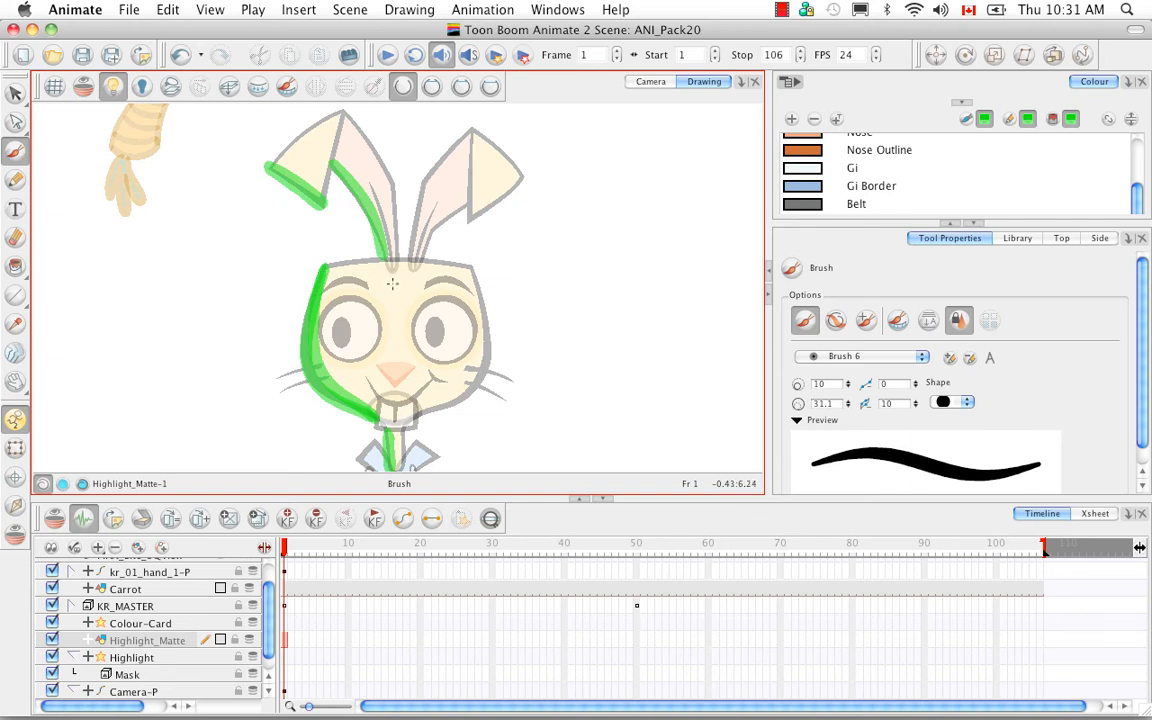
Touch up the green highlight at the base of the rabbit's neck, undoing the unwanted edit there
key("space")
left_click_drag(391, 267, 406, 252)
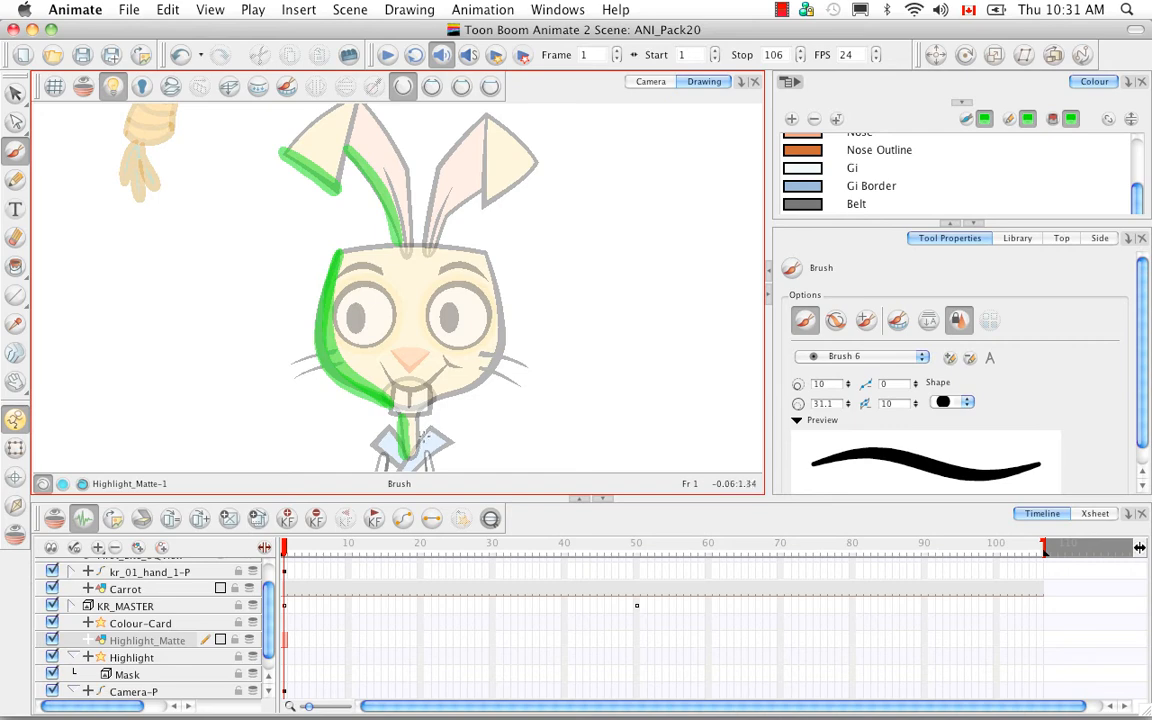
scroll(424, 438, "down", 3)
key("2")
key("2")
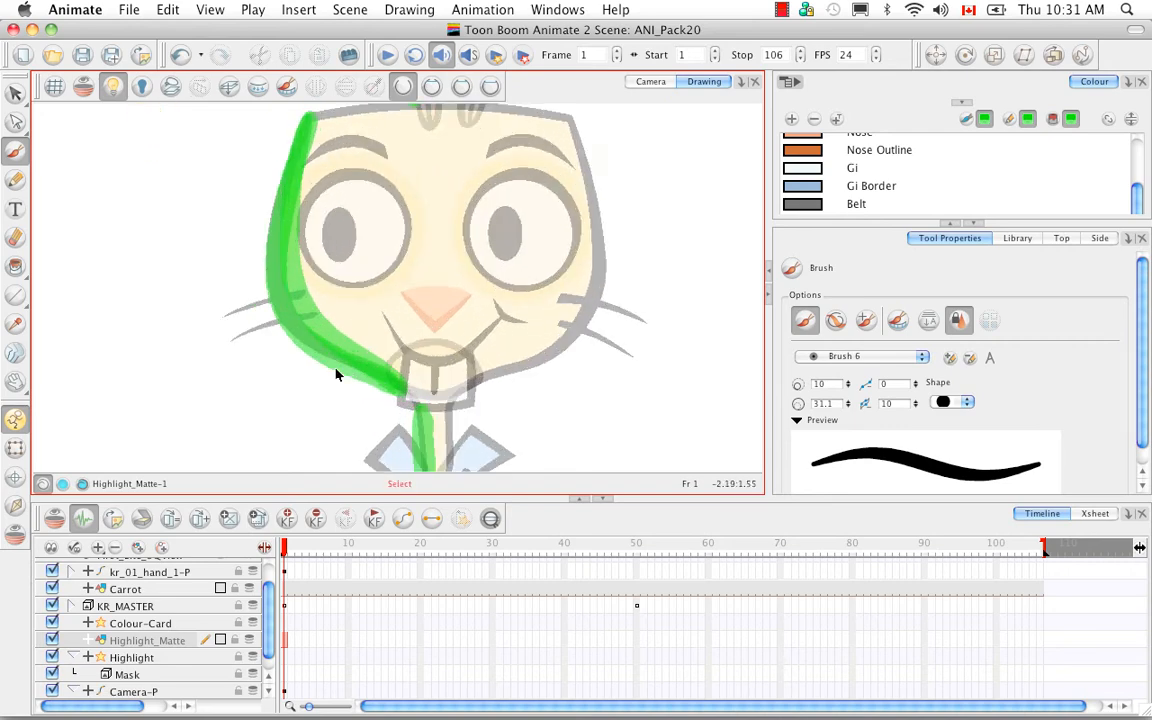
key("space")
mouse_move(372, 352)
left_mouse_down()
mouse_move(357, 280)
mouse_move(391, 309)
mouse_move(373, 257)
mouse_move(388, 288)
mouse_move(350, 262)
left_mouse_up()
key("alt+e")
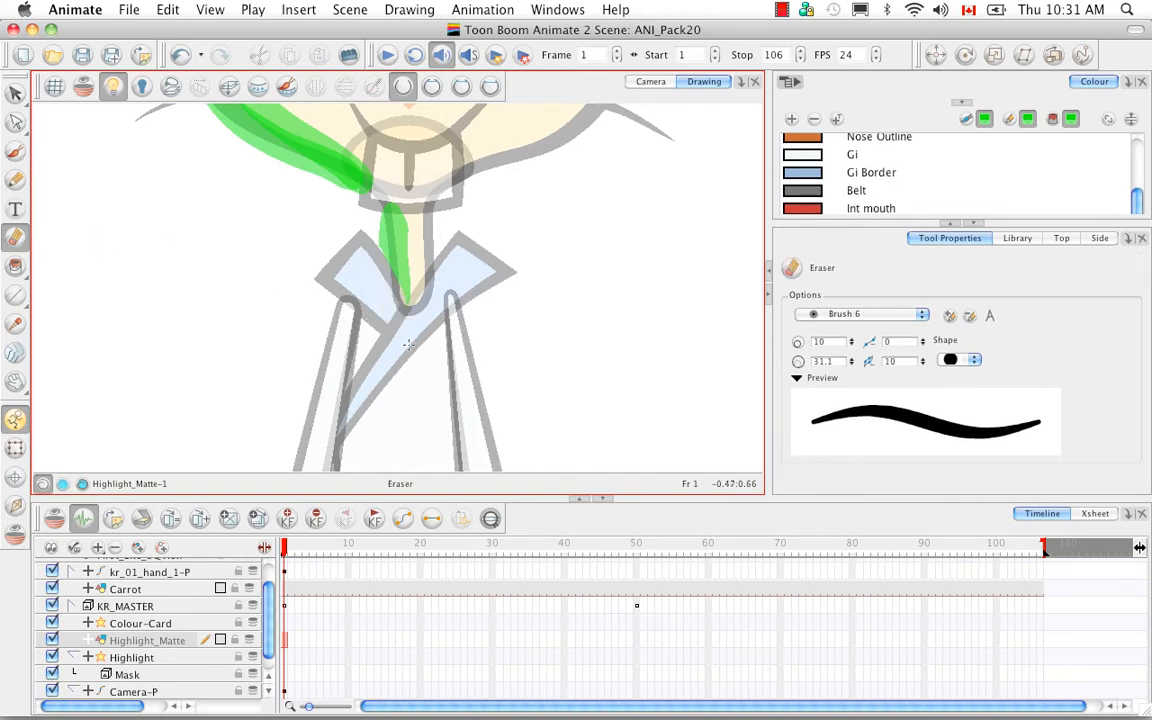
key("super+z")
mouse_move(390, 321)
left_mouse_down()
mouse_move(372, 259)
mouse_move(398, 316)
left_mouse_up()
left_click(15, 150)
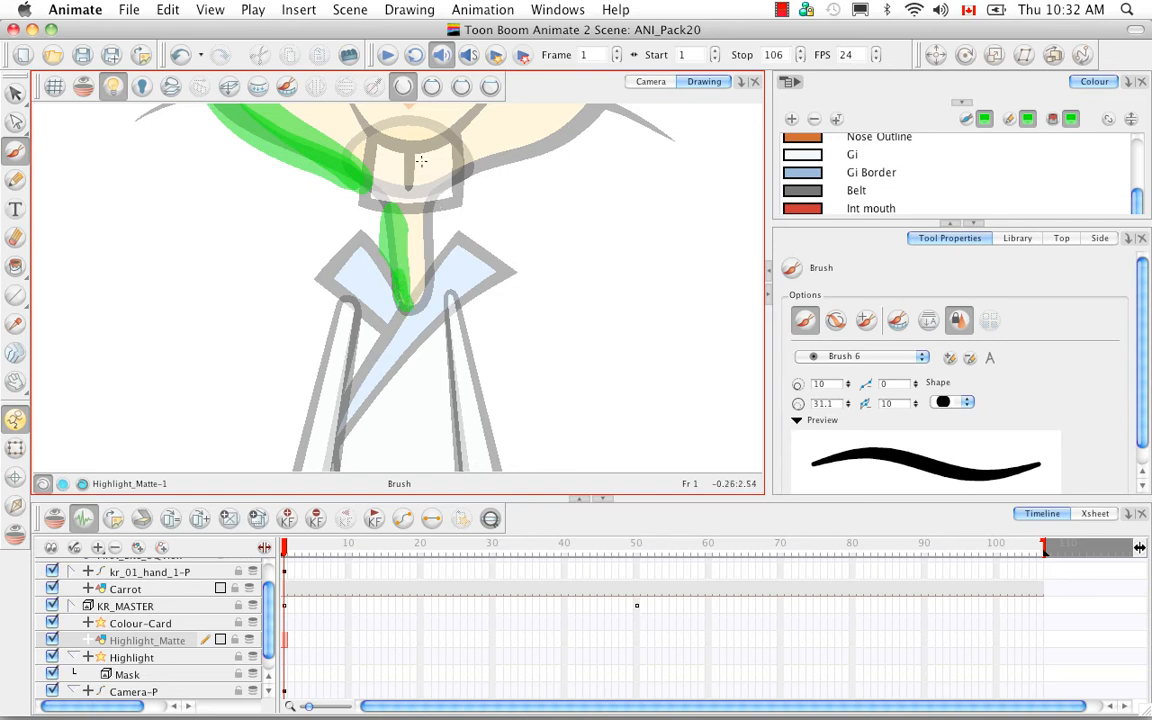
Set the indicator swatch's alpha to 255
scroll(421, 160, "down", 5)
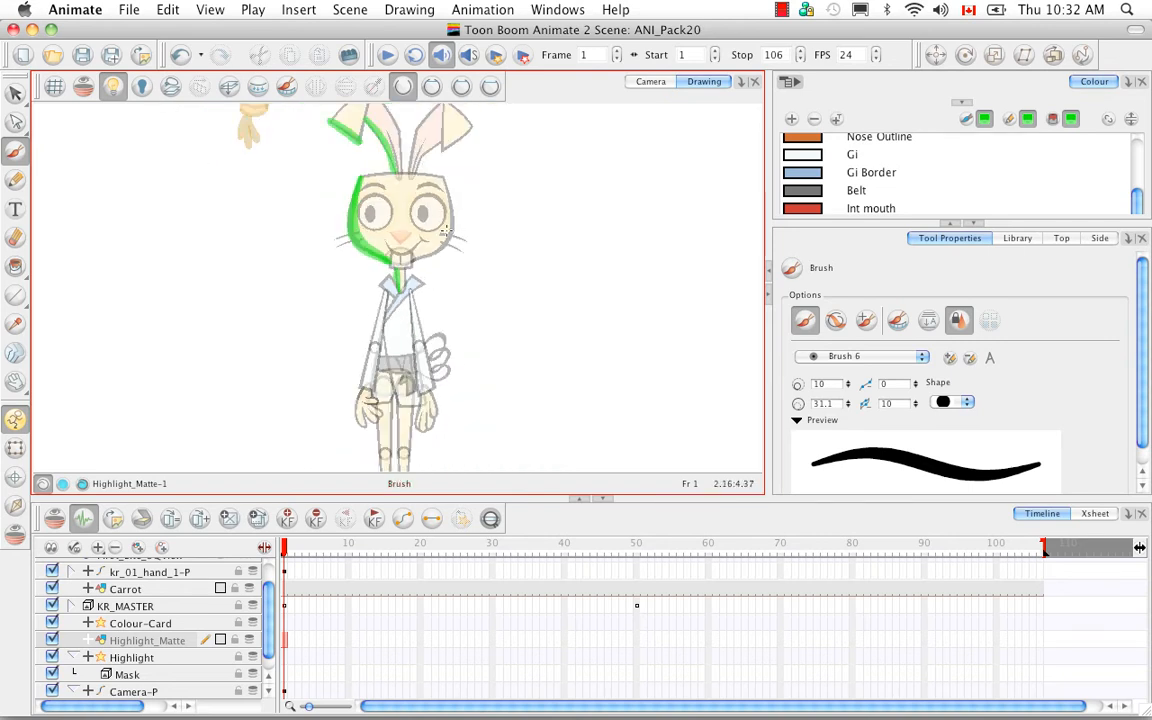
left_click_drag(470, 233, 472, 321)
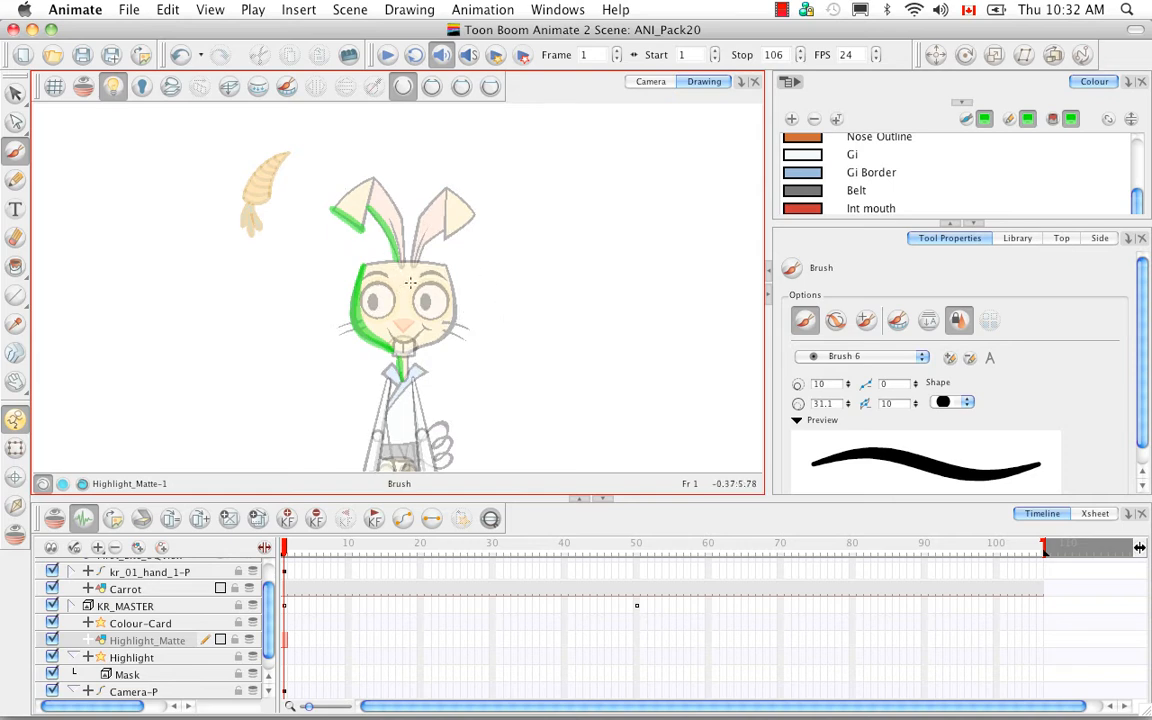
left_click(975, 224)
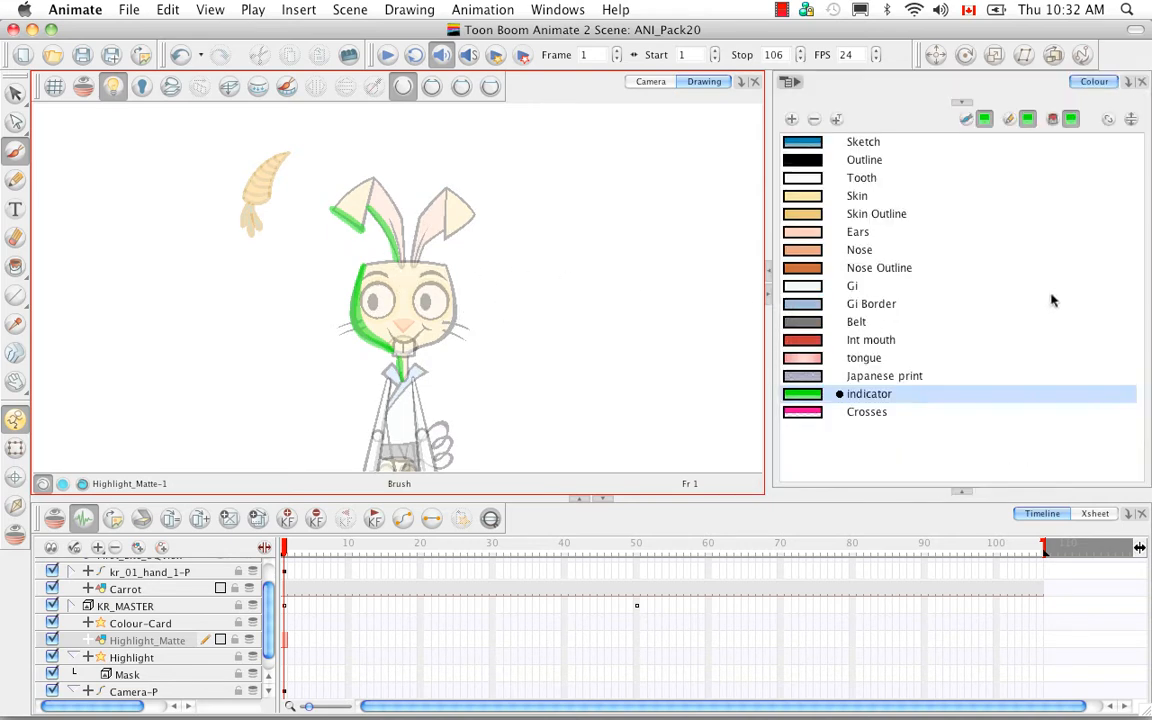
double_click(802, 396)
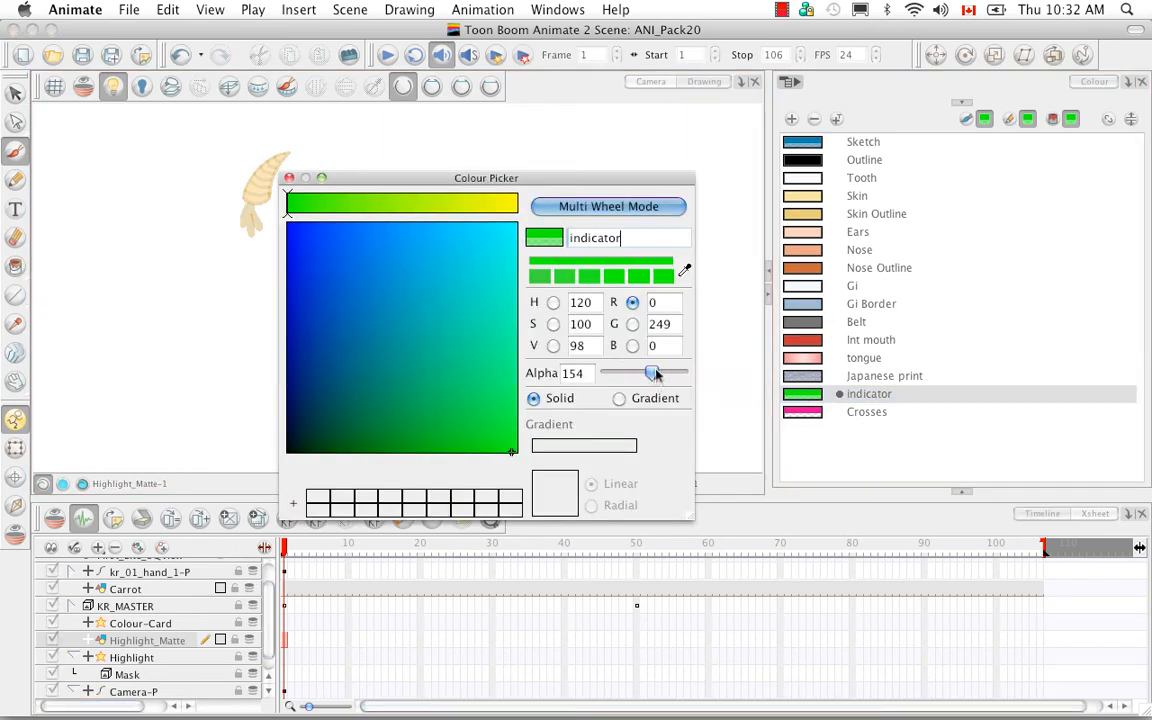
left_click_drag(645, 371, 703, 372)
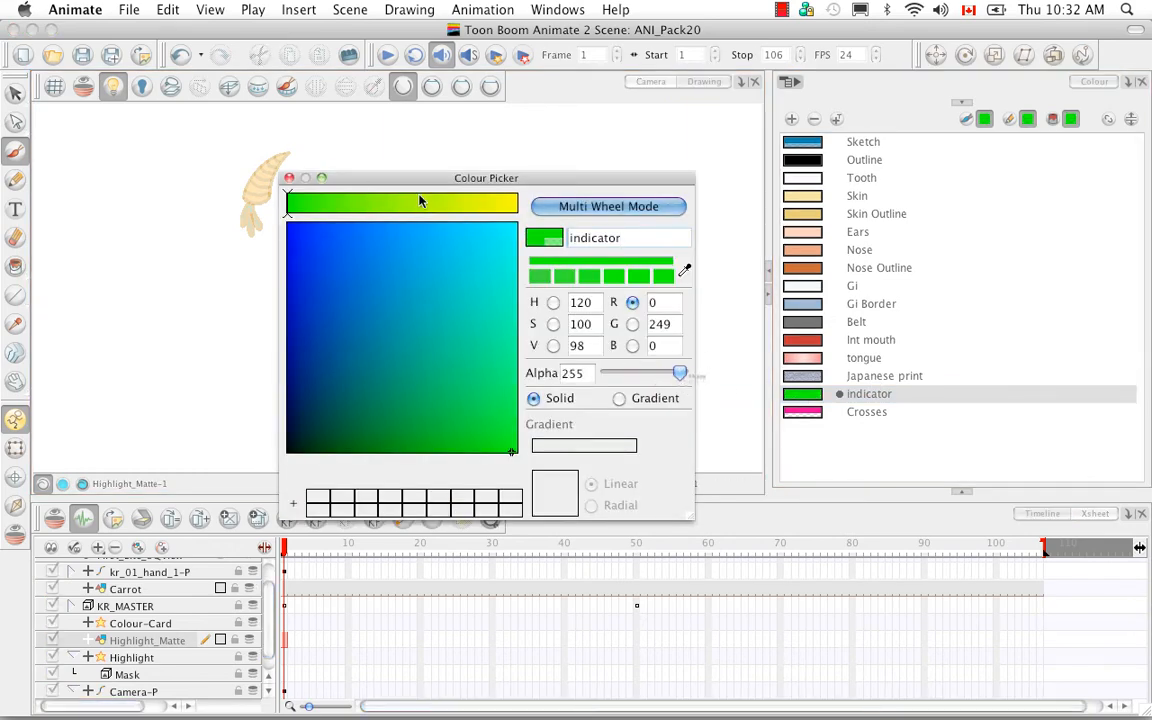
left_click(289, 178)
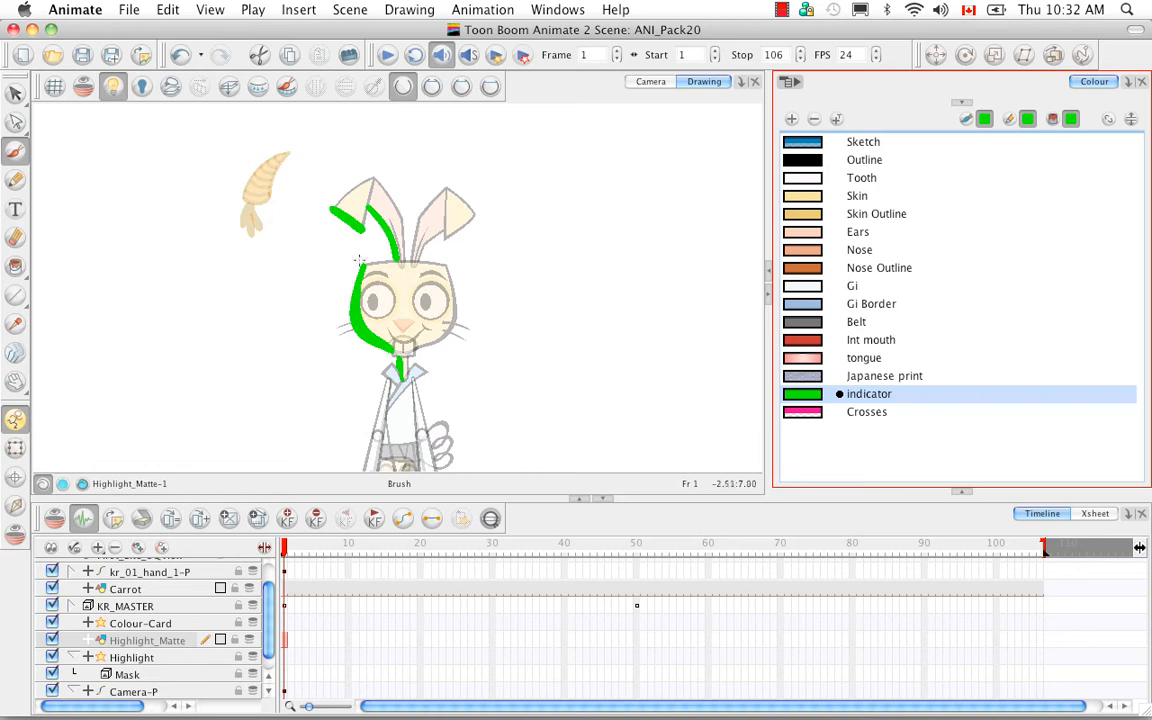
Set the indicator swatch's alpha to 128
double_click(816, 396)
left_click(614, 371)
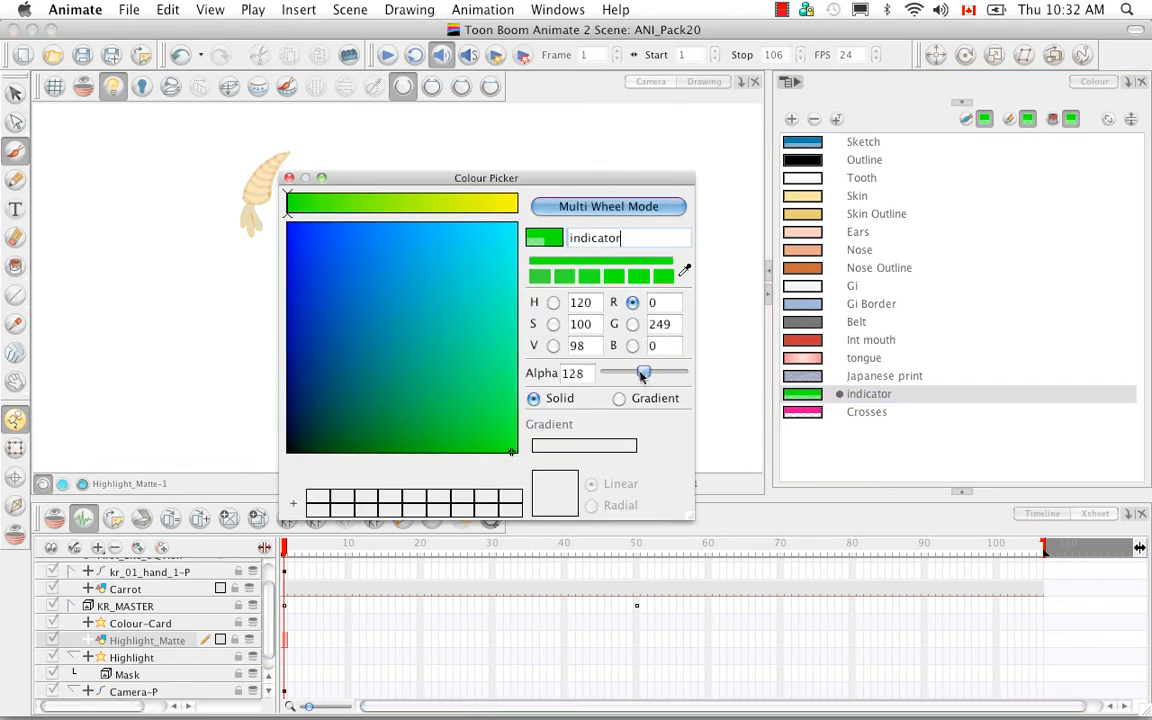
left_click(289, 178)
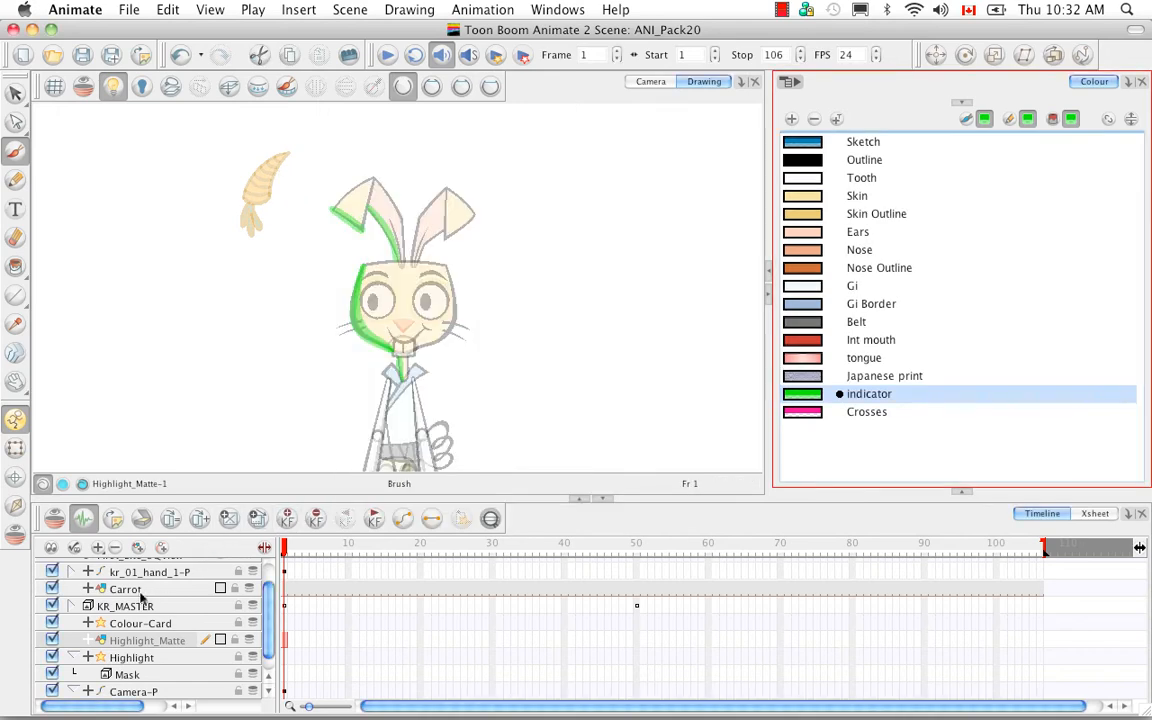
Display the Camera view and attach the Highlight_Matte layer to the Mask of the Highlight effect
left_click(651, 81)
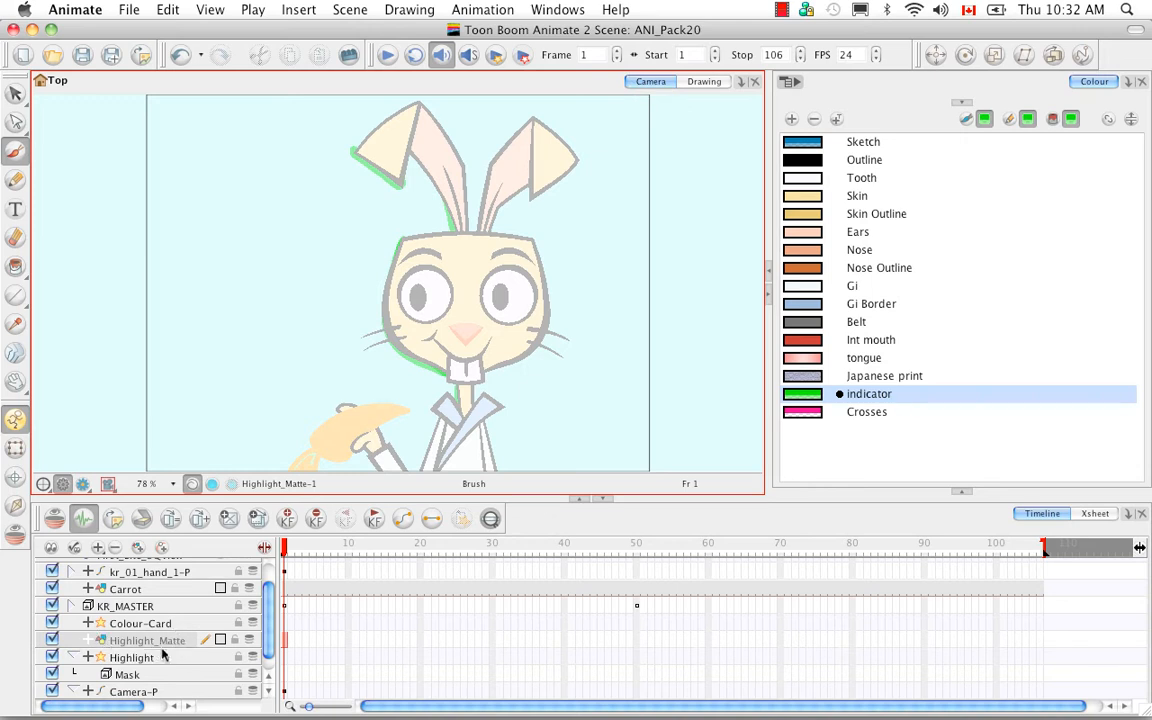
scroll(172, 665, "right", 3)
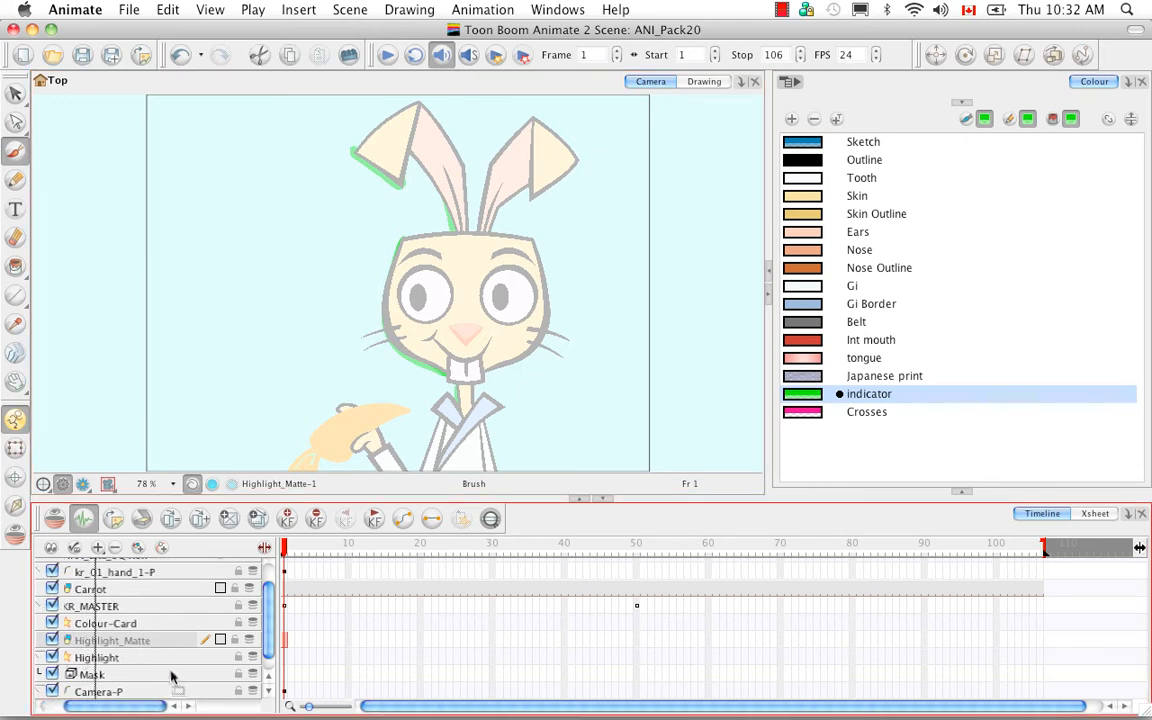
left_click_drag(150, 640, 86, 673)
scroll(86, 670, "left", 3)
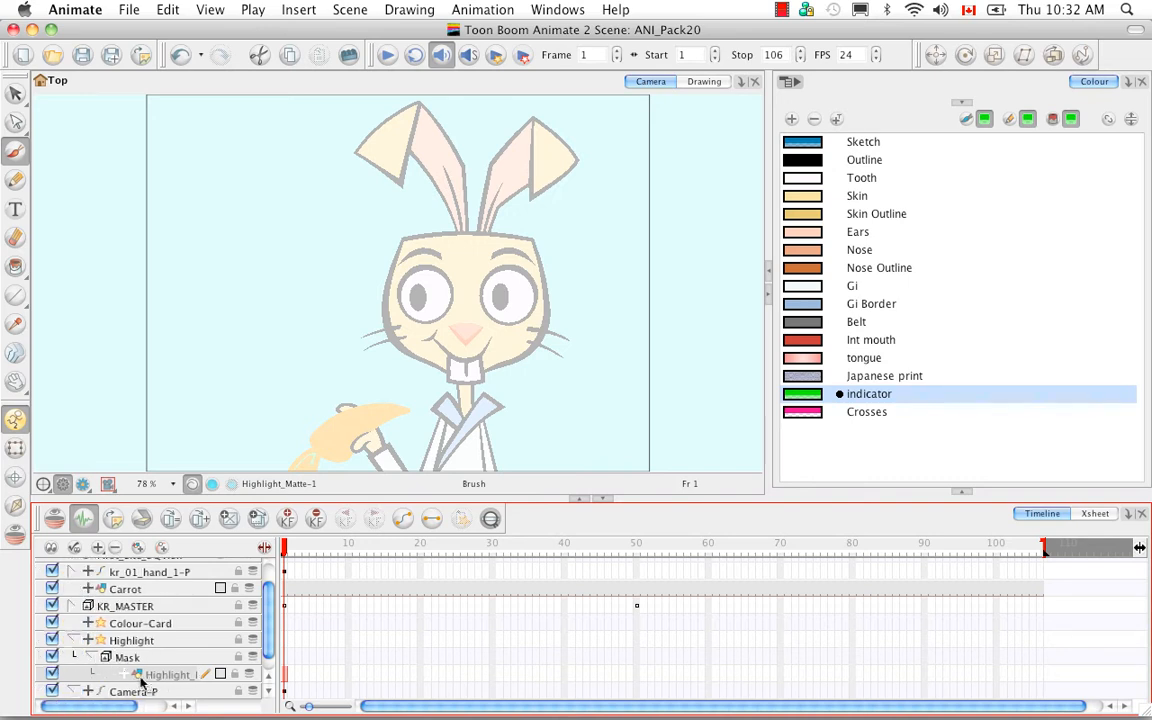
Attach KR_MASTER to the Highlight effect below its Mask and show the rendered preview
left_click(91, 659)
left_click(92, 659)
left_click_drag(142, 610, 150, 650)
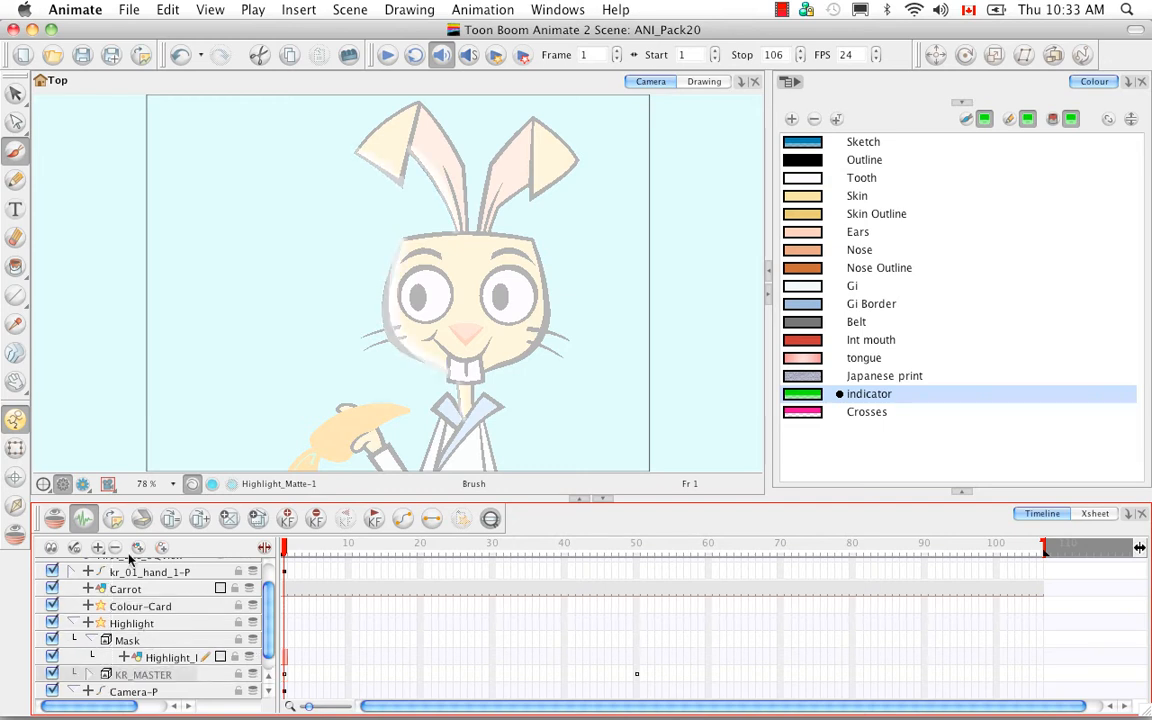
left_click(84, 485)
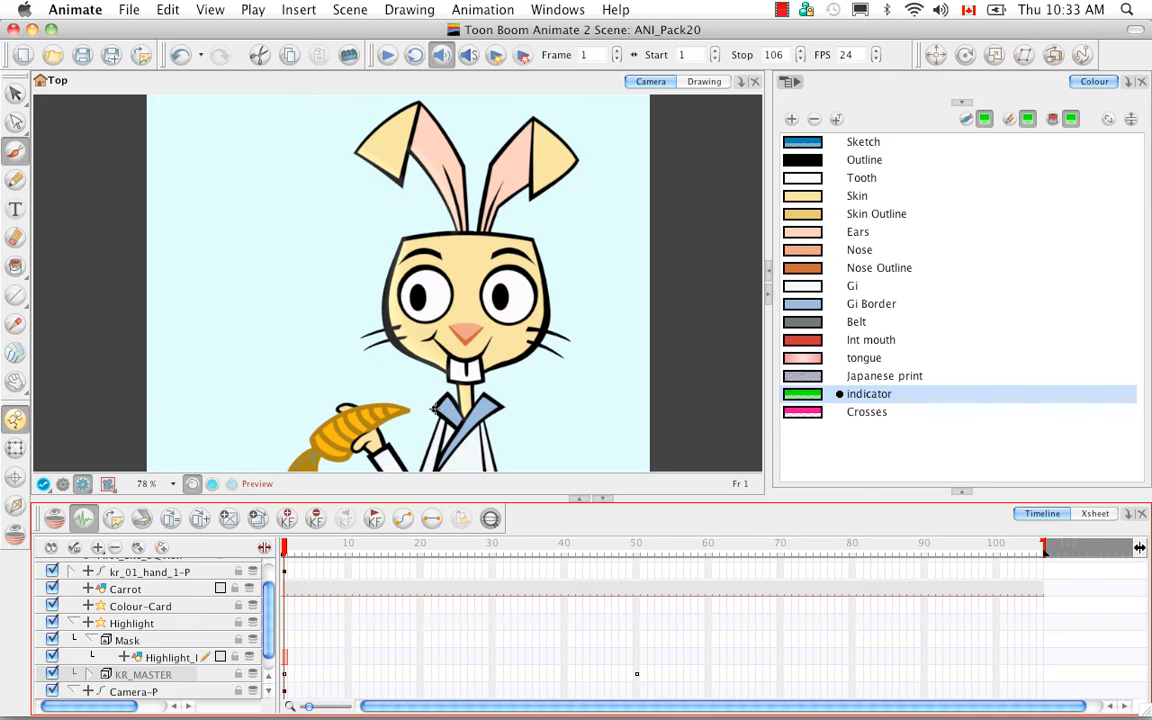
In the Highlight effect's layer properties, try Invert Matte, switch it back off and enable Use Matte Colour
left_click(178, 626)
double_click(178, 630)
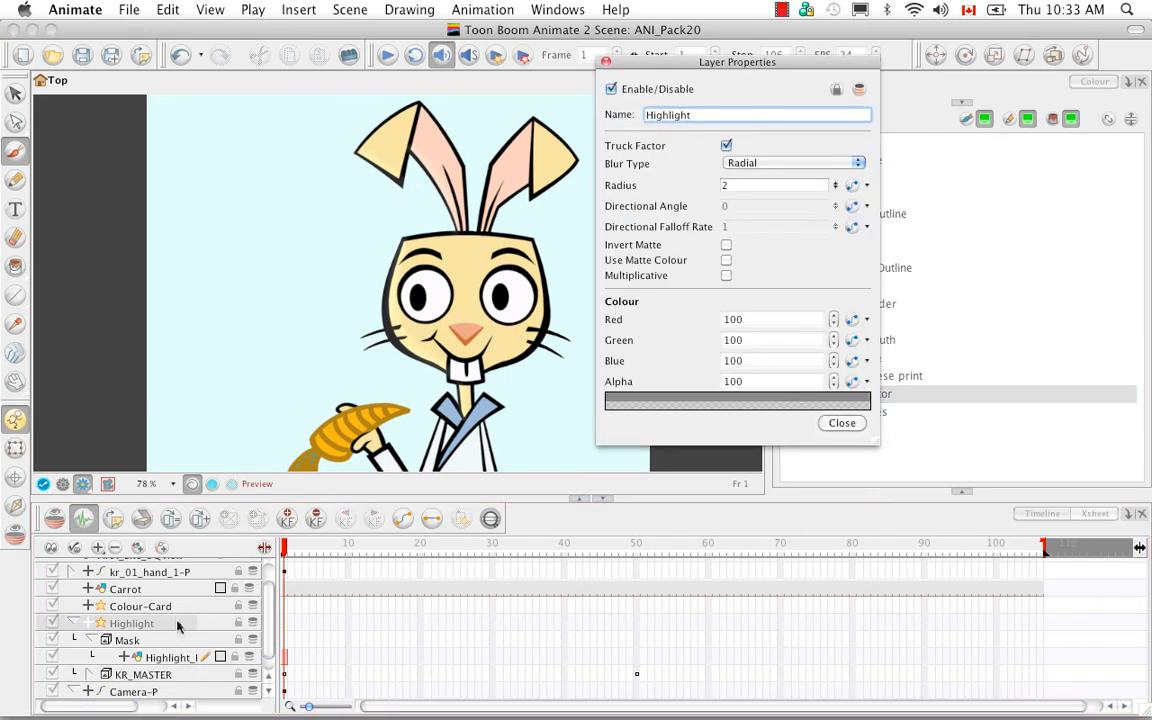
left_click(726, 246)
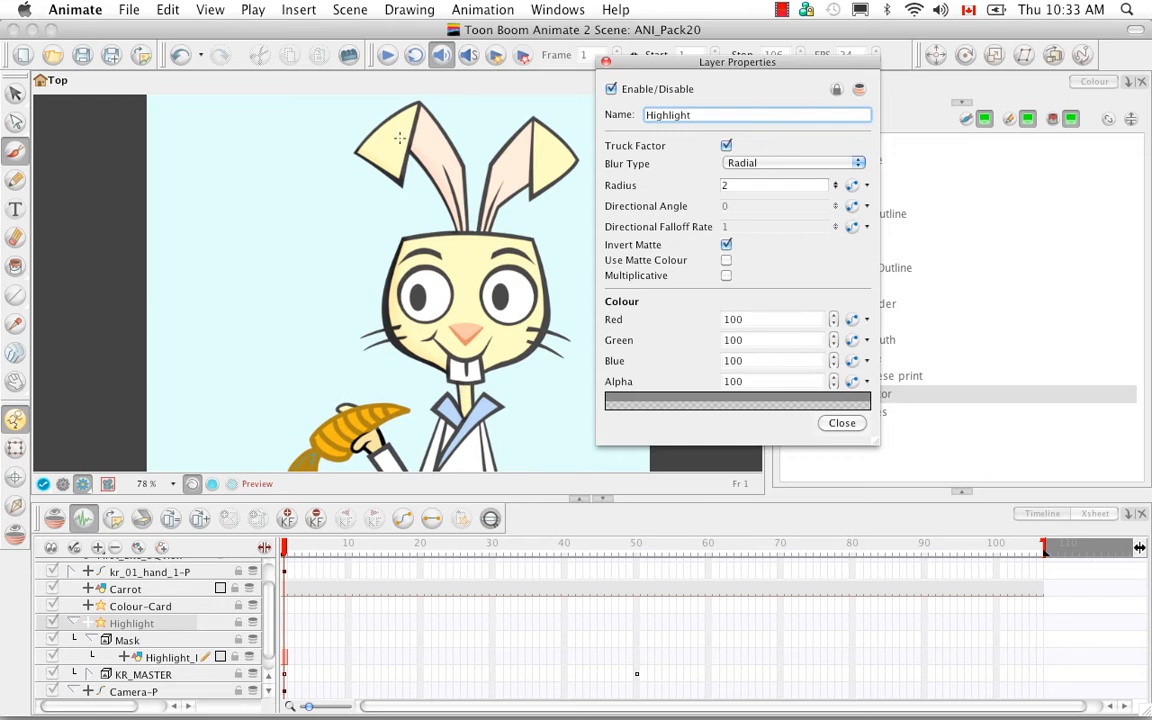
left_click(726, 246)
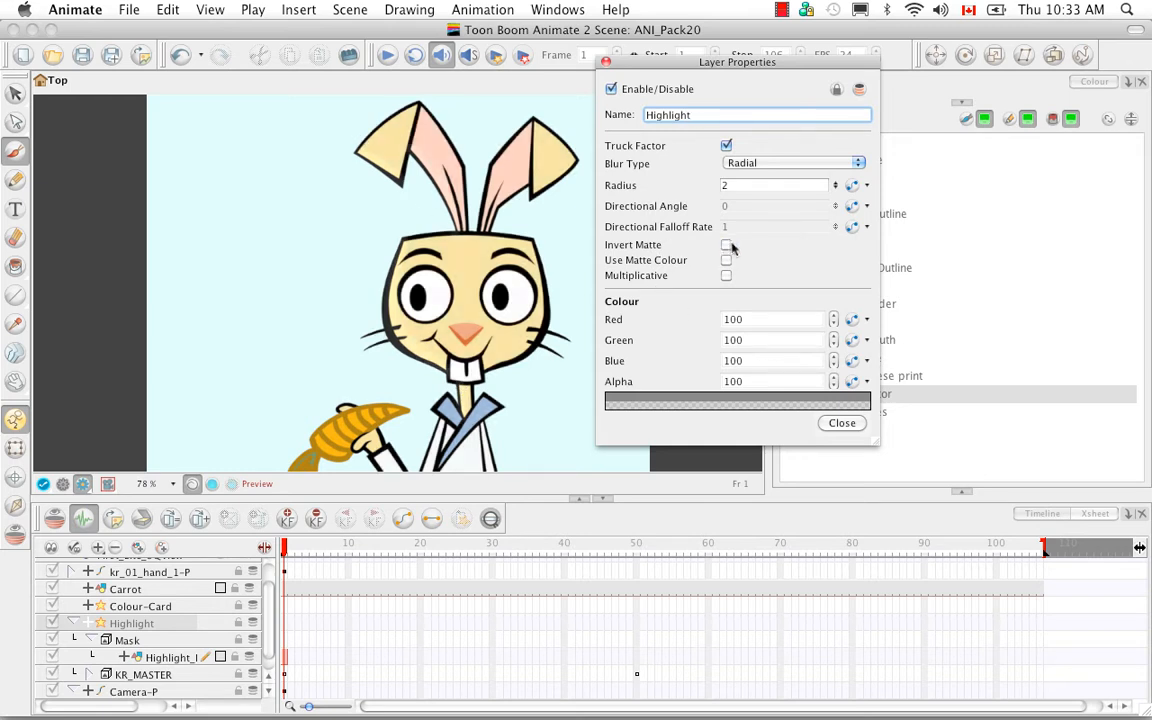
left_click(726, 261)
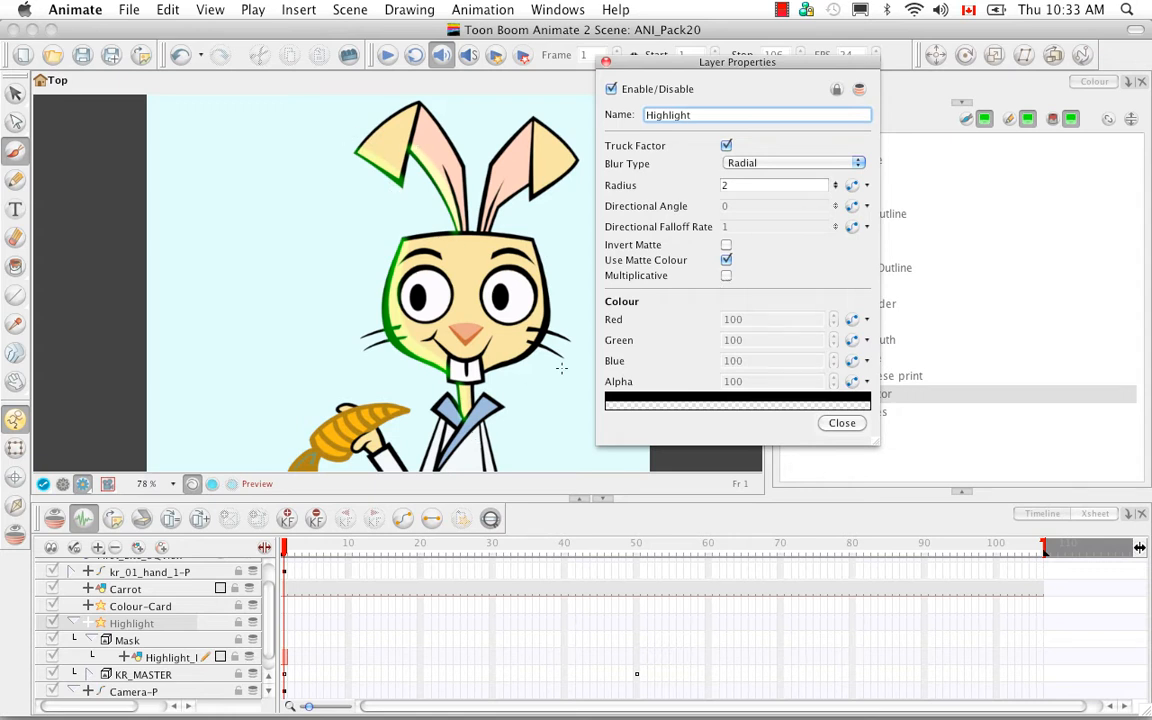
Switch off Use Matte Colour for the Highlight effect, try Multiplicative, switch it back off and close the layer properties
left_click(726, 260)
left_click(726, 275)
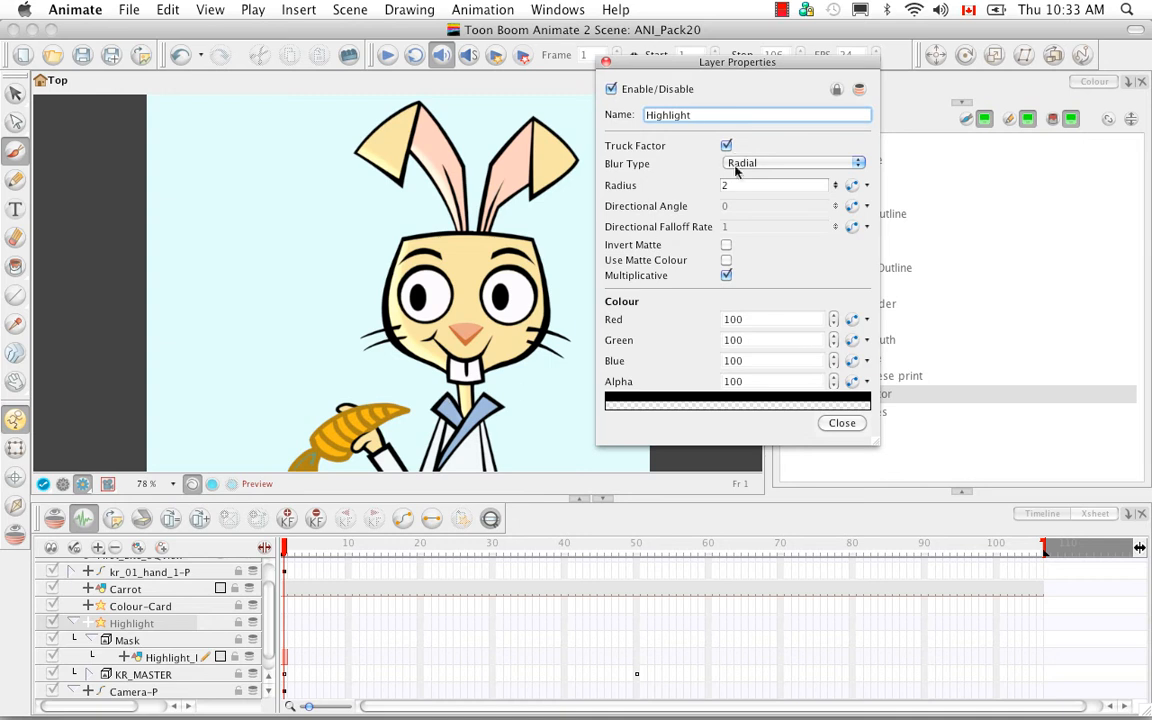
left_click(726, 275)
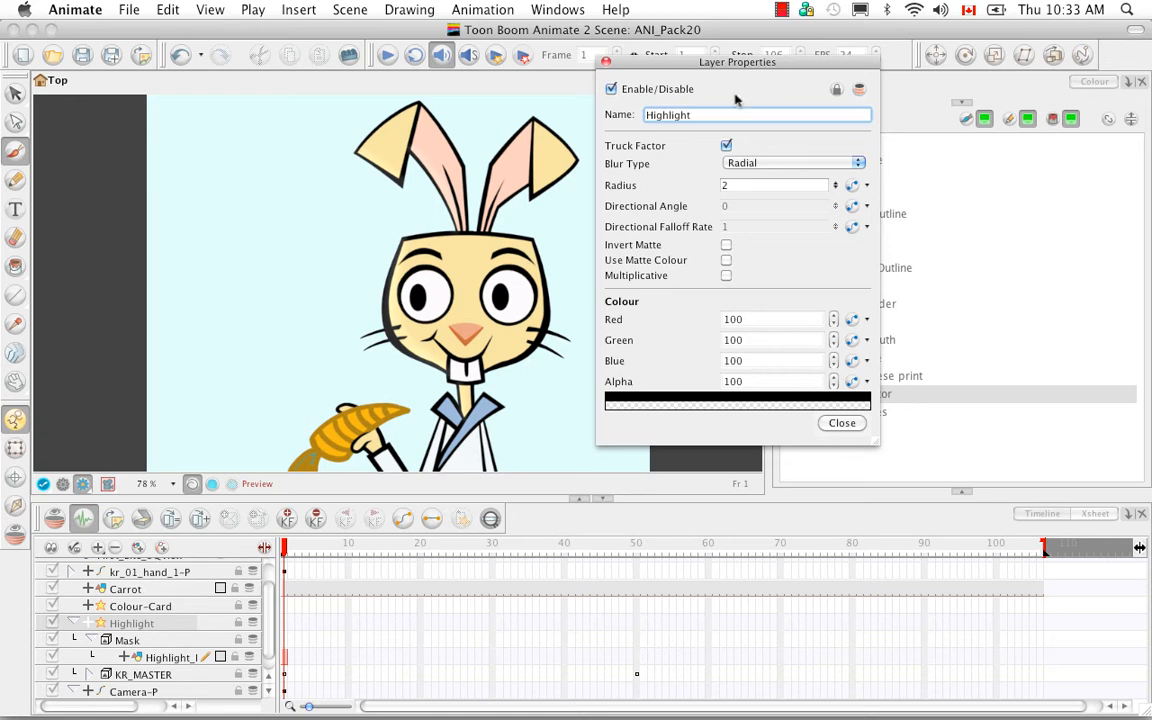
left_click(607, 62)
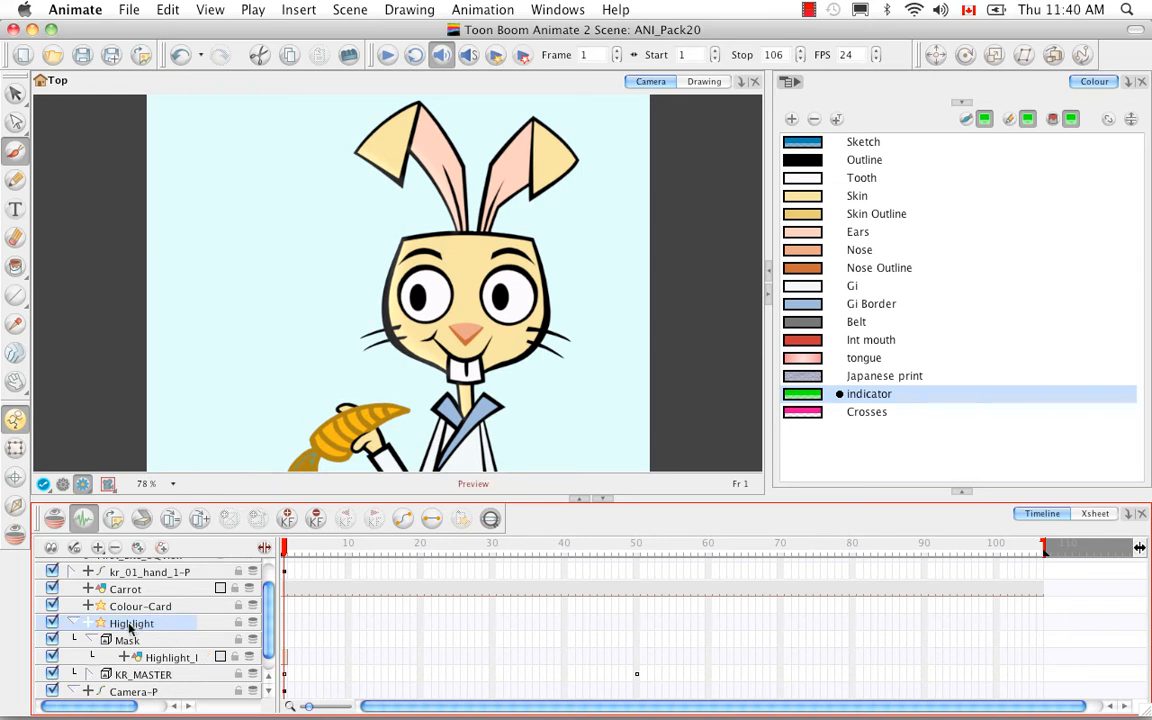
Add a Tone effect layer above the Highlight effect in the timeline
left_click(97, 548)
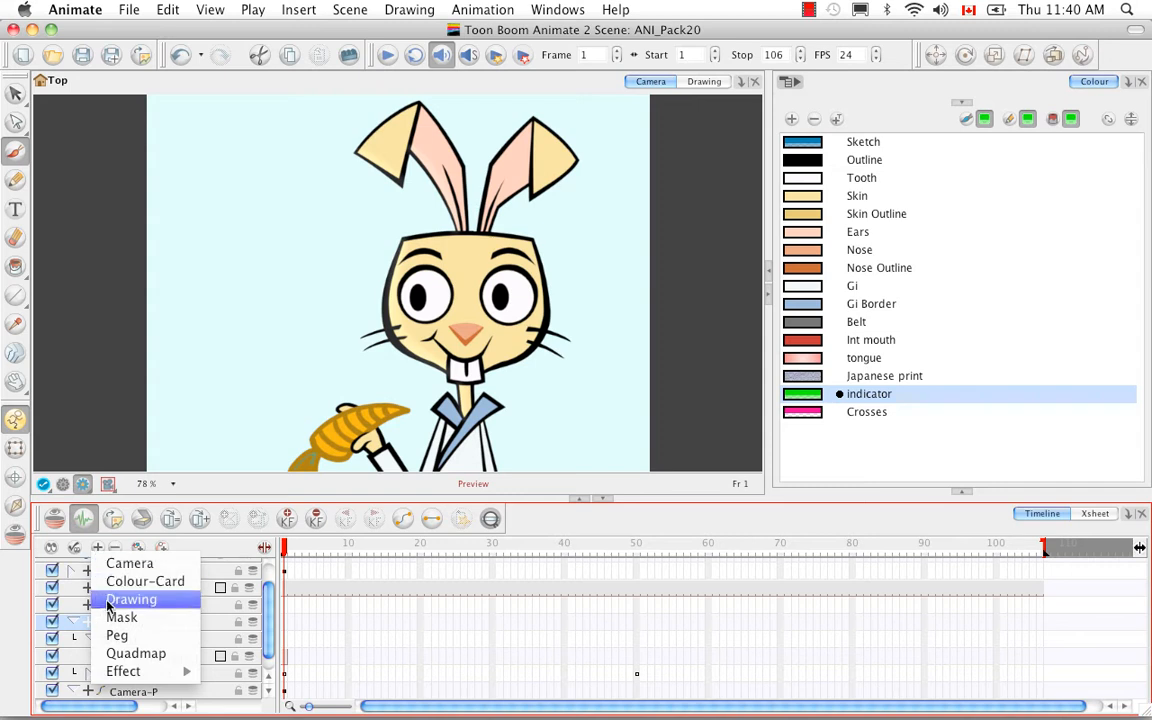
mouse_move(150, 671)
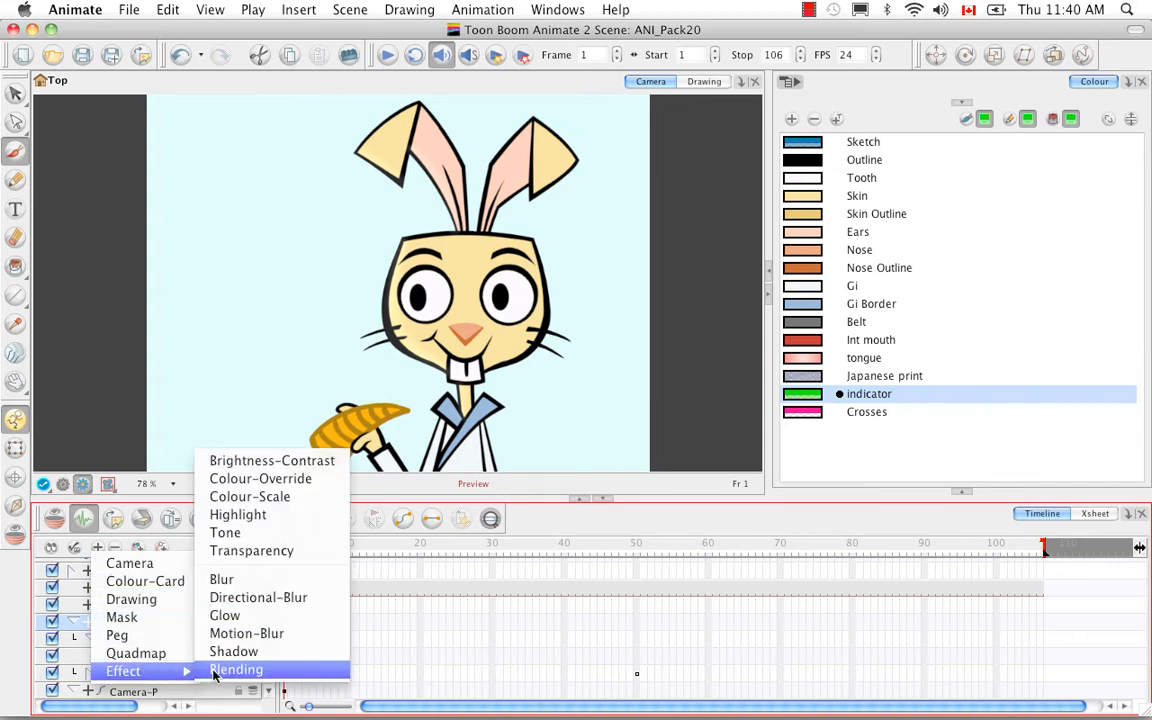
left_click(248, 533)
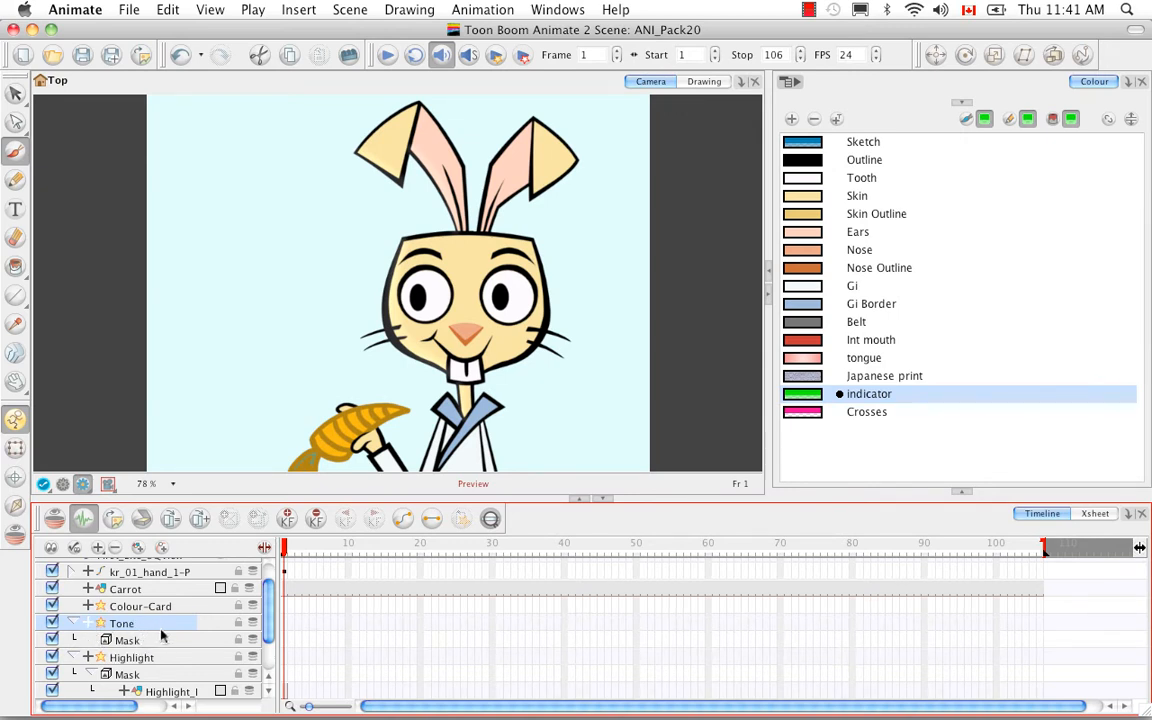
Add a new drawing layer above the Tone effect and name it Tone_Matte
left_click(138, 548)
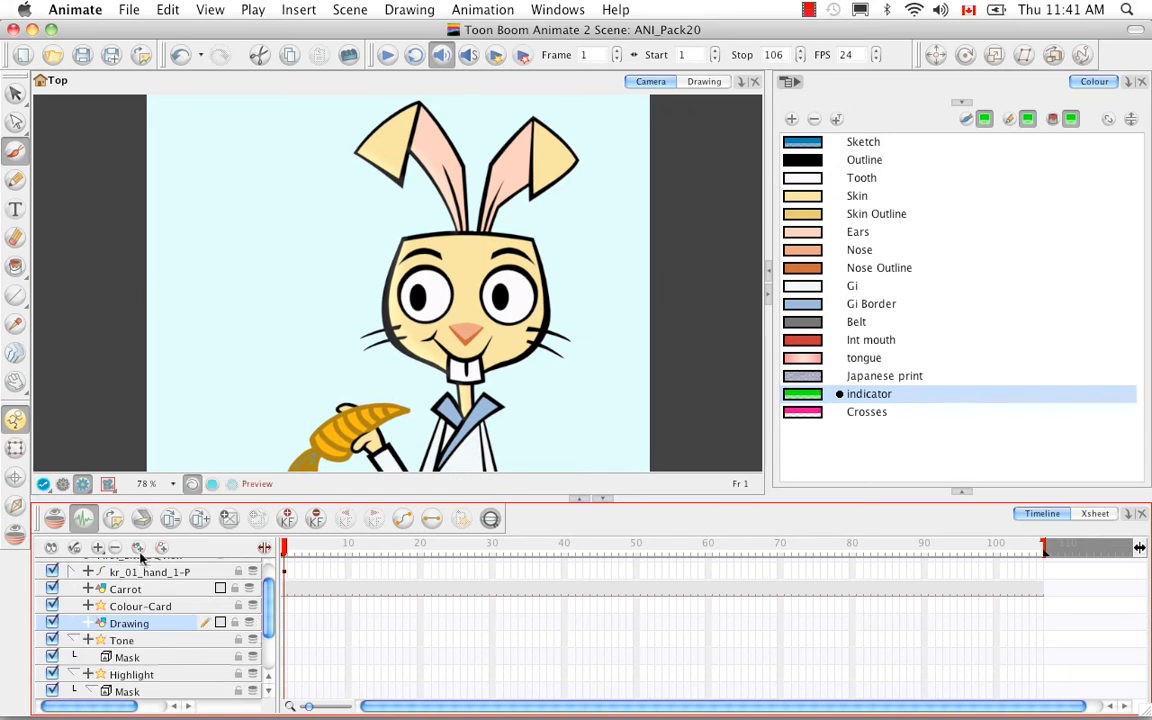
double_click(134, 622)
type("Tone_Matte")
key("Return")
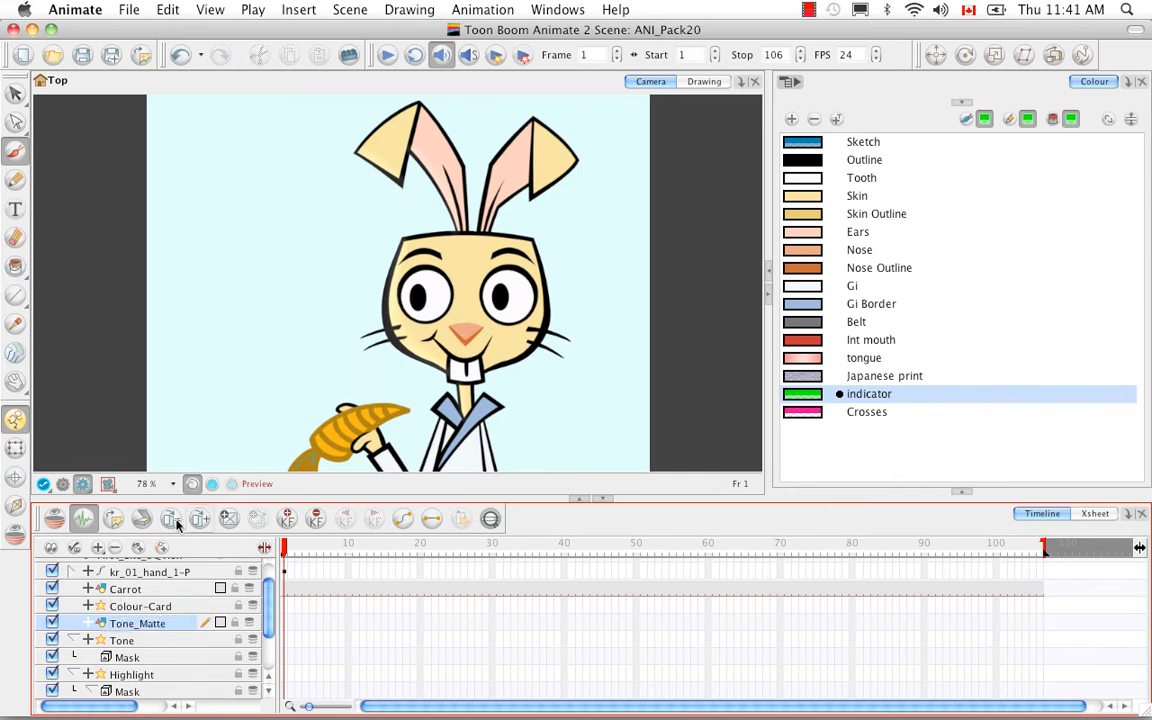
Leave the rendered preview and show the empty Tone_Matte cell in the Drawing view with the Light Table on
left_click(63, 485)
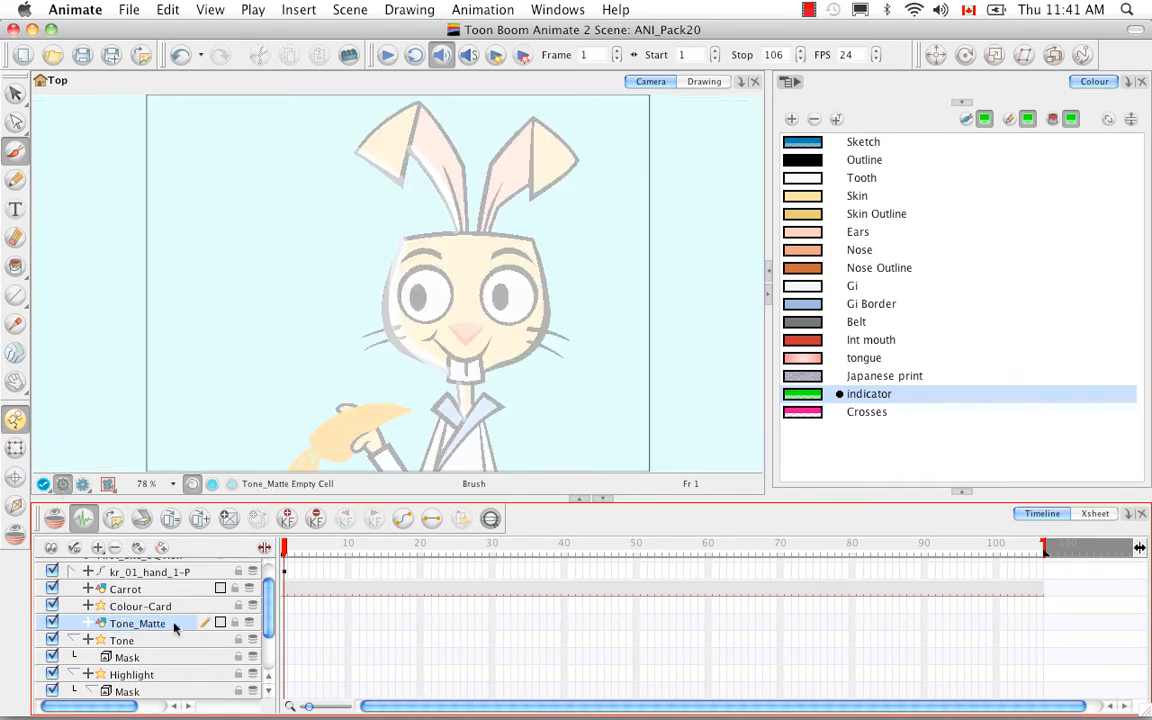
left_click(706, 83)
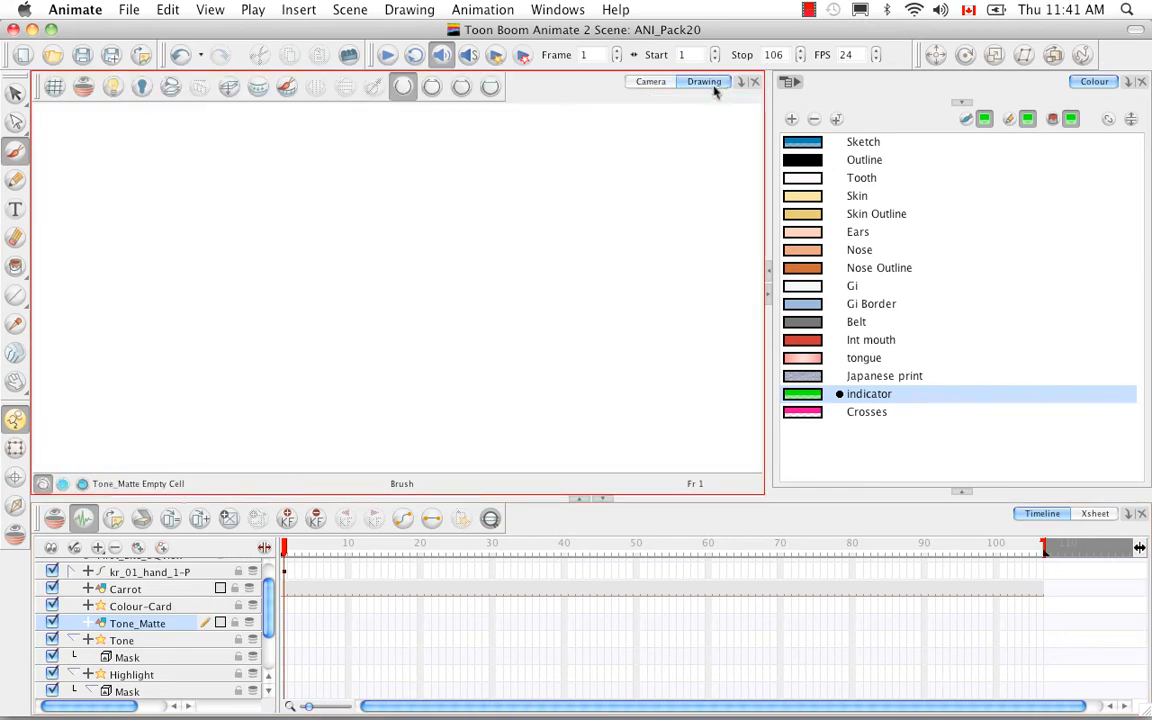
left_click(110, 84)
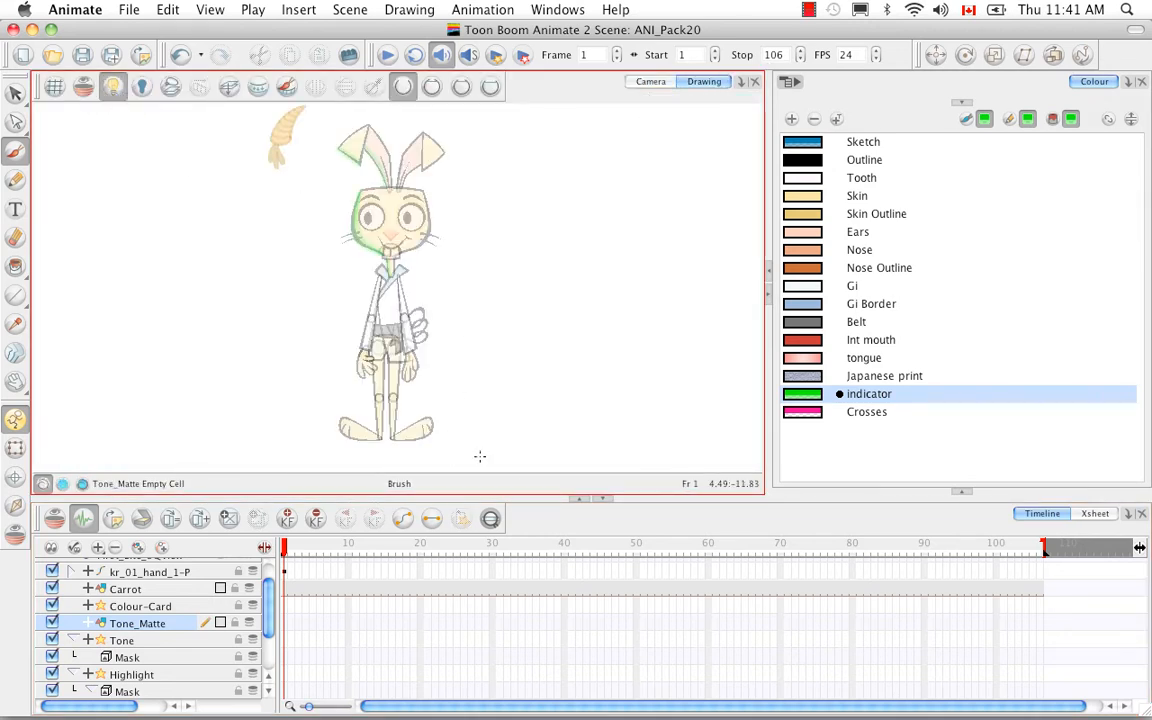
Brush the tone matte in the indicator colour along the lower edge of the rabbit's right-hand ear and the right side of its face and neck
scroll(480, 458, "up", 3)
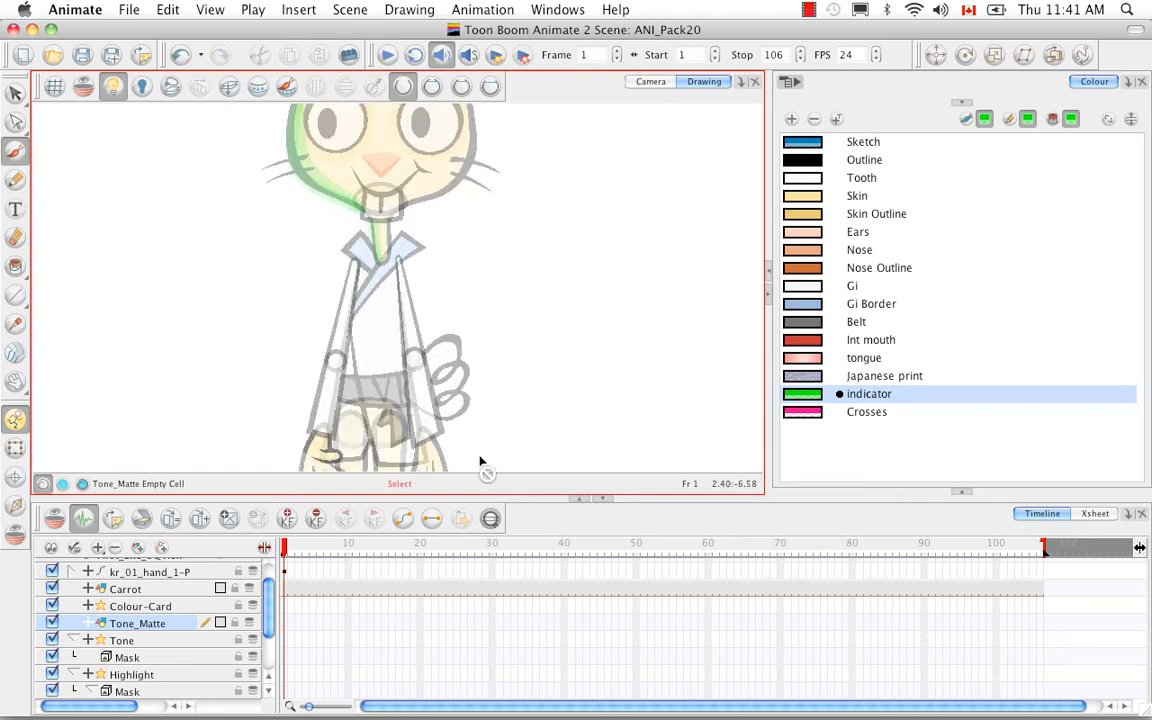
key("super+equal")
key("space")
mouse_move(470, 198)
left_mouse_down()
mouse_move(447, 430)
mouse_move(468, 432)
left_mouse_up()
key("super+minus")
key("space")
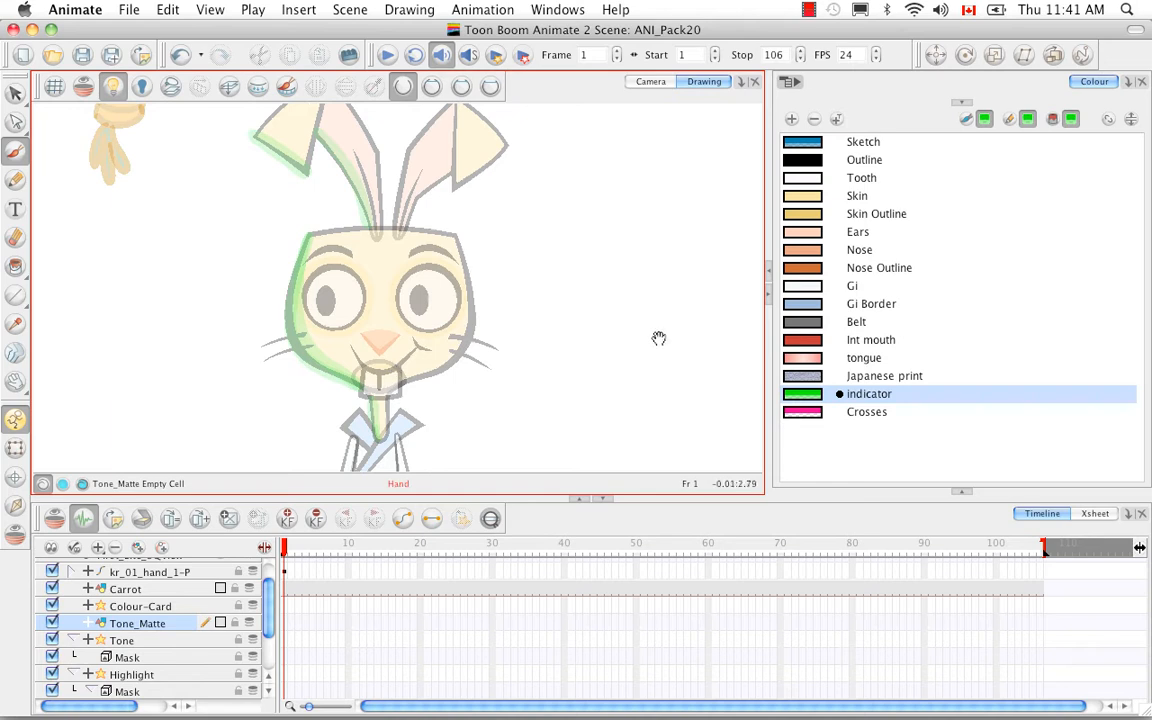
mouse_move(612, 313)
left_mouse_down()
mouse_move(638, 357)
mouse_move(620, 337)
left_mouse_up()
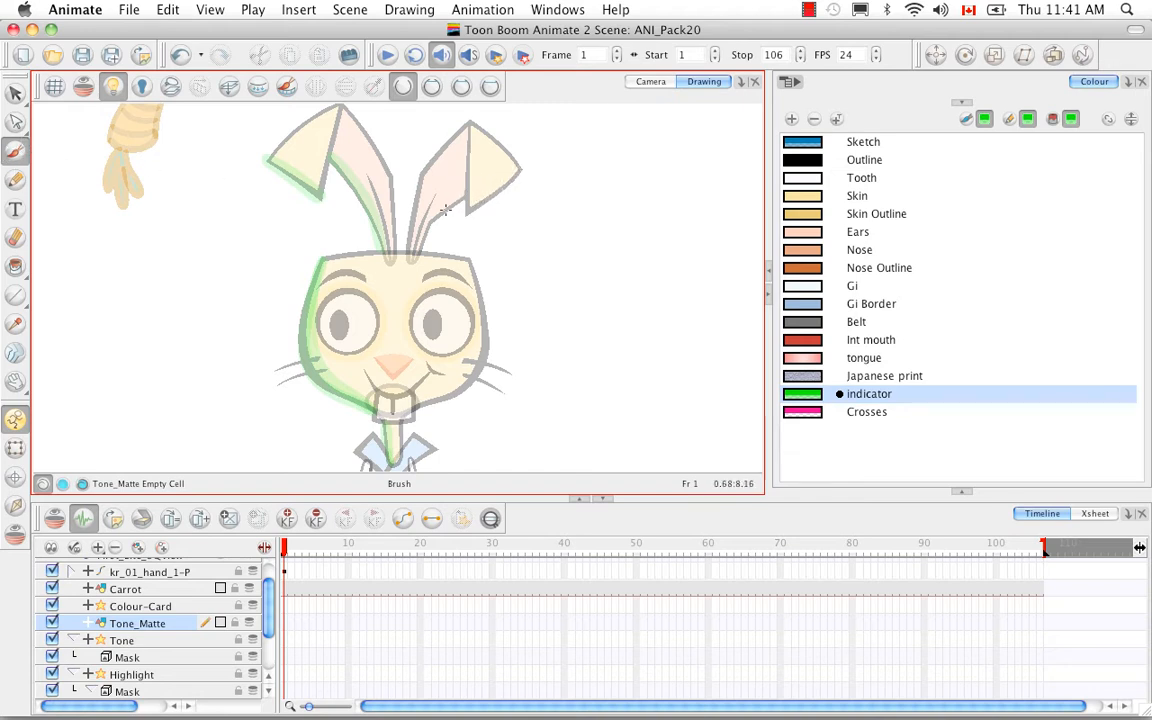
mouse_move(462, 190)
left_mouse_down()
mouse_move(419, 246)
mouse_move(463, 199)
left_mouse_up()
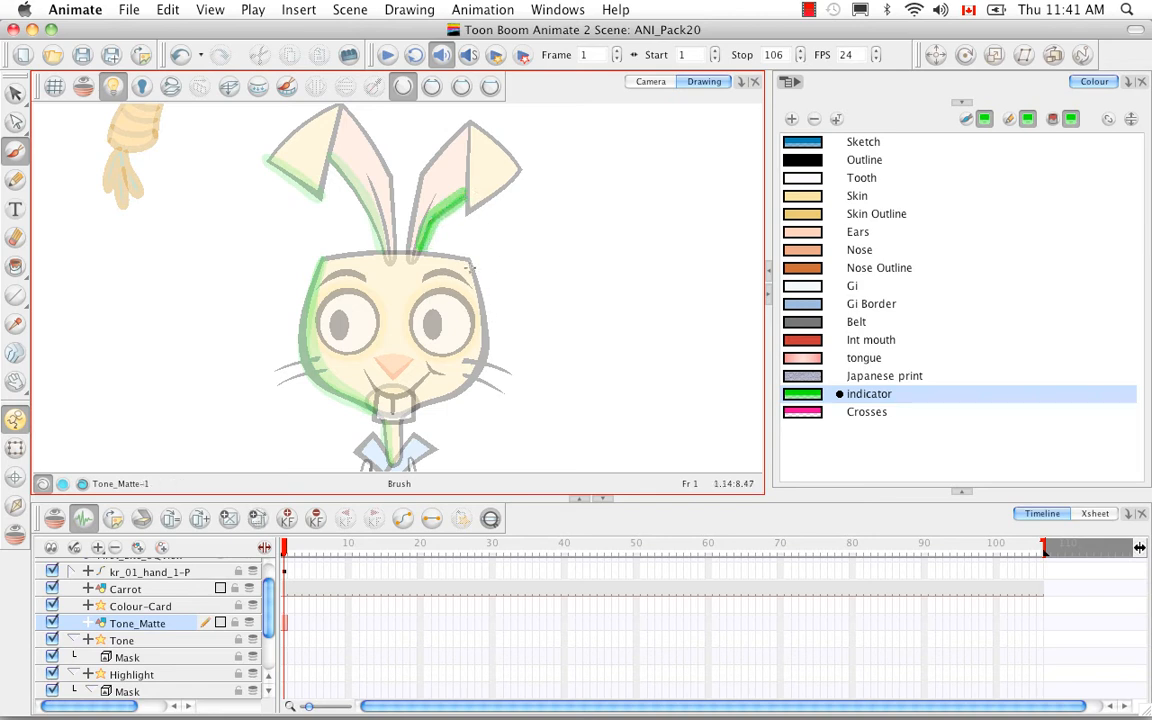
mouse_move(468, 262)
left_mouse_down()
mouse_move(485, 335)
mouse_move(470, 370)
mouse_move(424, 400)
left_mouse_up()
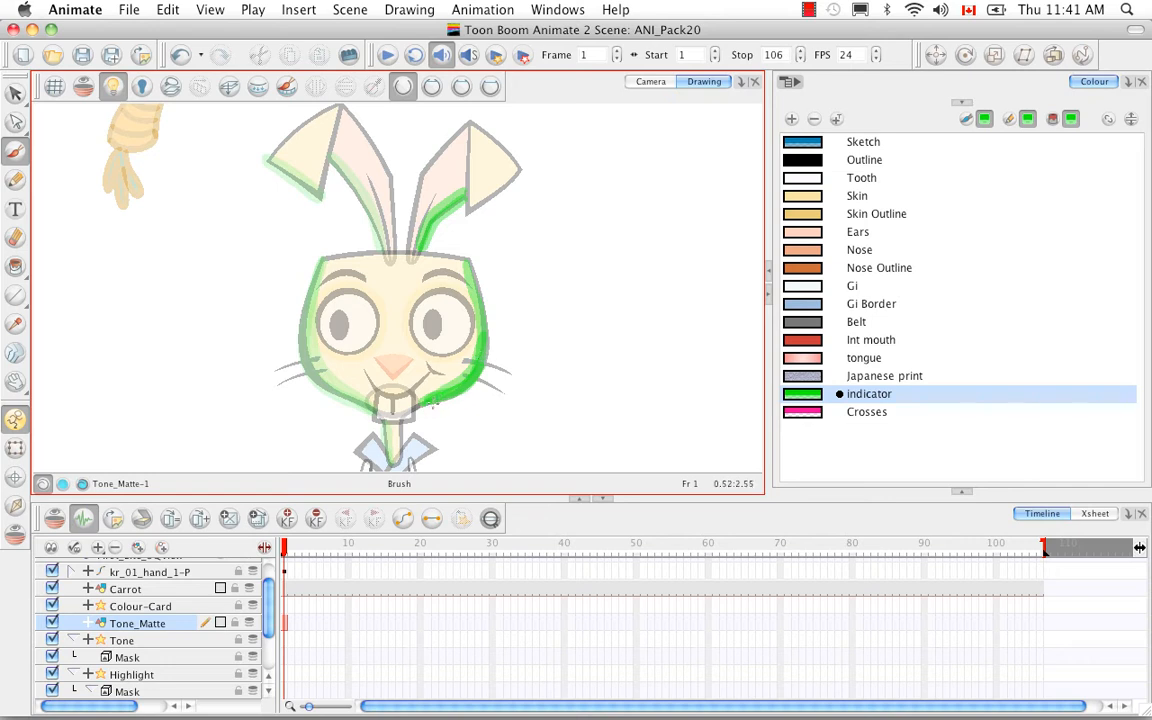
mouse_move(427, 404)
left_mouse_down()
mouse_move(456, 395)
mouse_move(489, 338)
mouse_move(468, 262)
left_mouse_up()
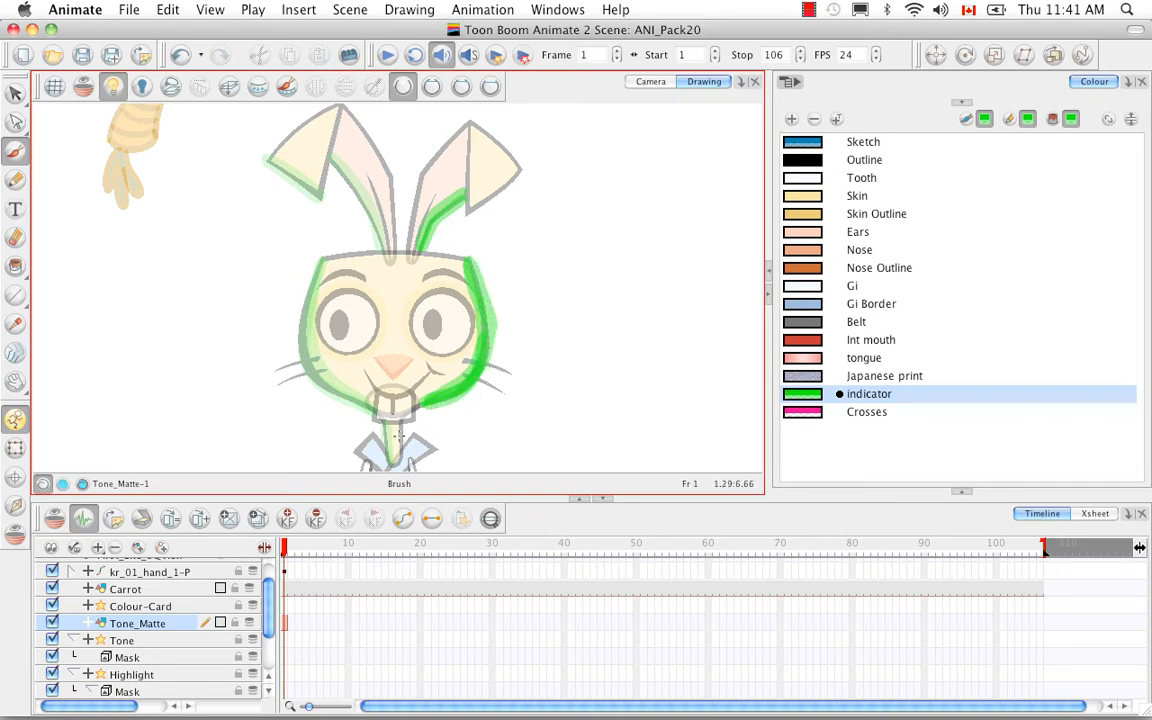
left_click_drag(402, 422, 400, 446)
Attach Tone_Matte to the Mask of the Tone effect and the collapsed Highlight layer to the Tone effect below its Mask
left_click_drag(169, 624, 172, 657)
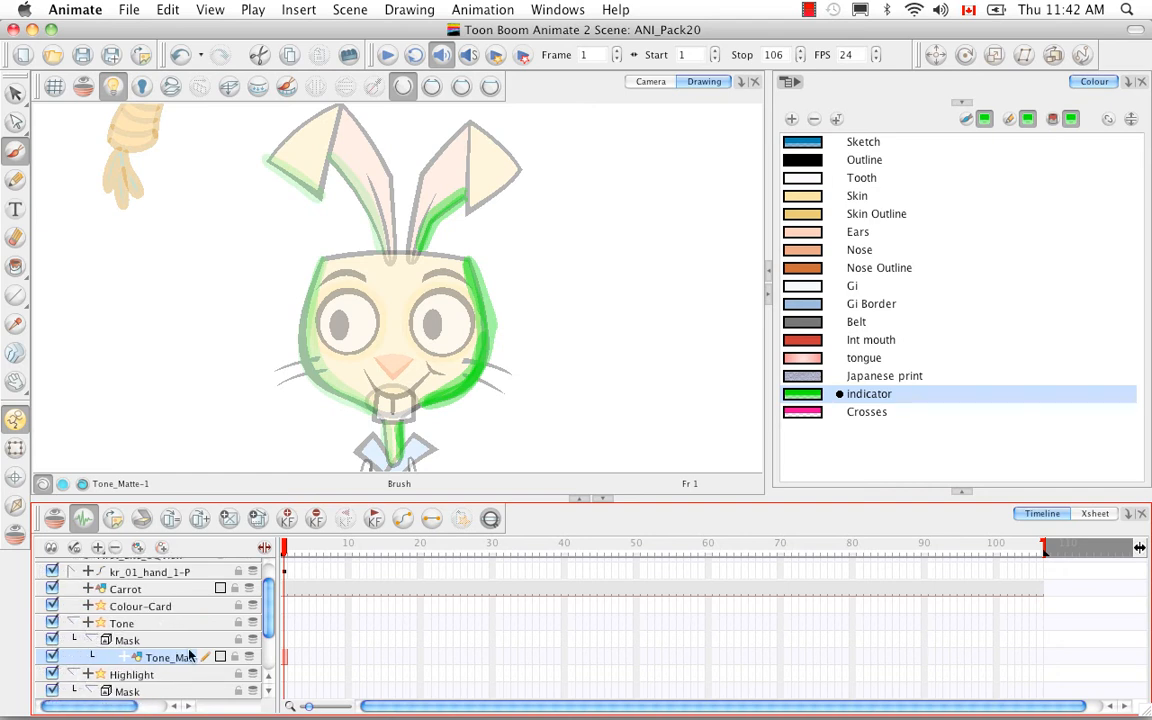
scroll(245, 560, "down", 3)
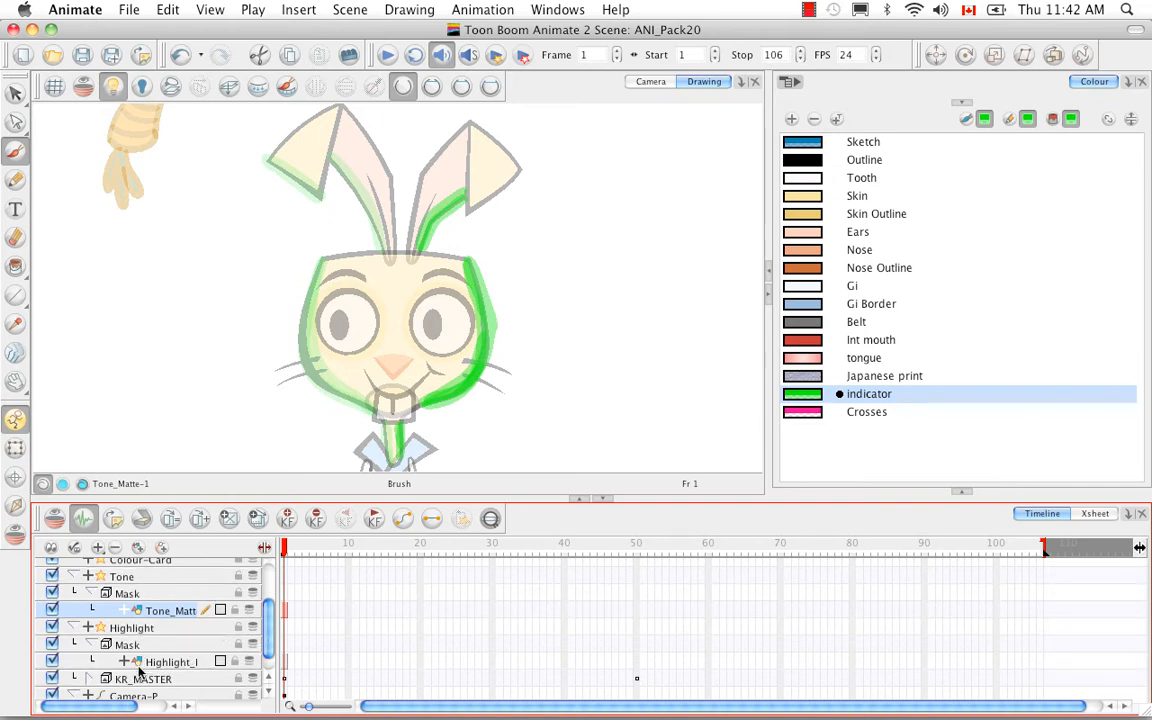
left_click(90, 645)
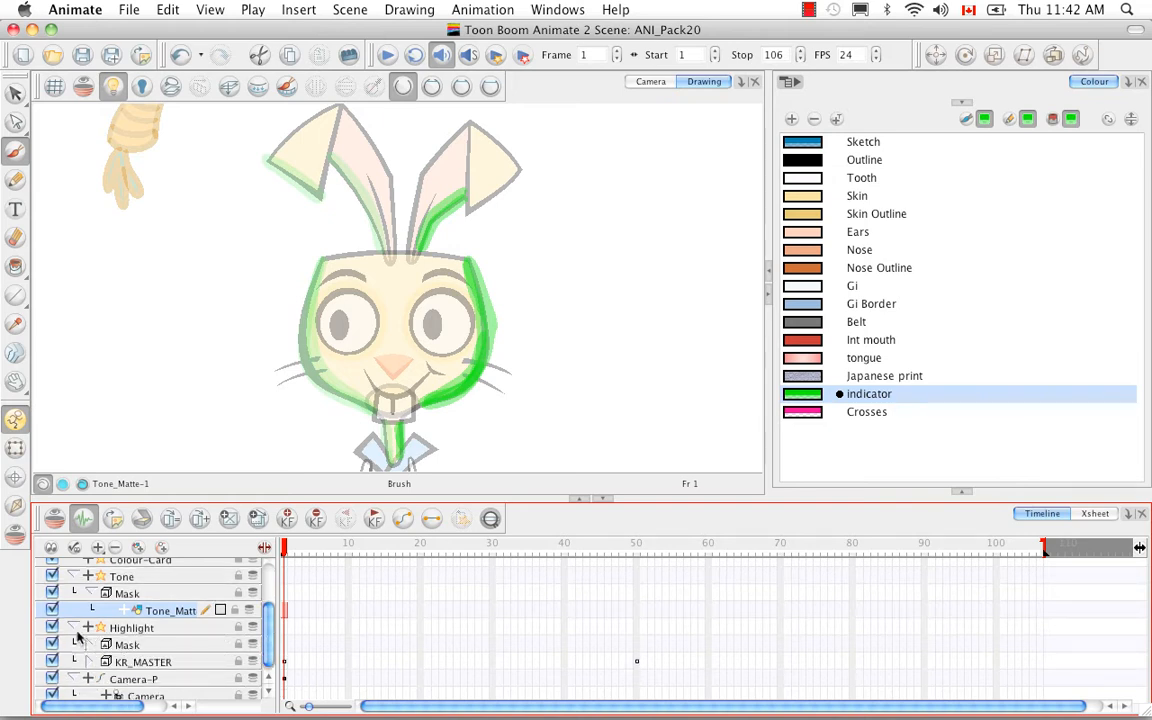
left_click(74, 628)
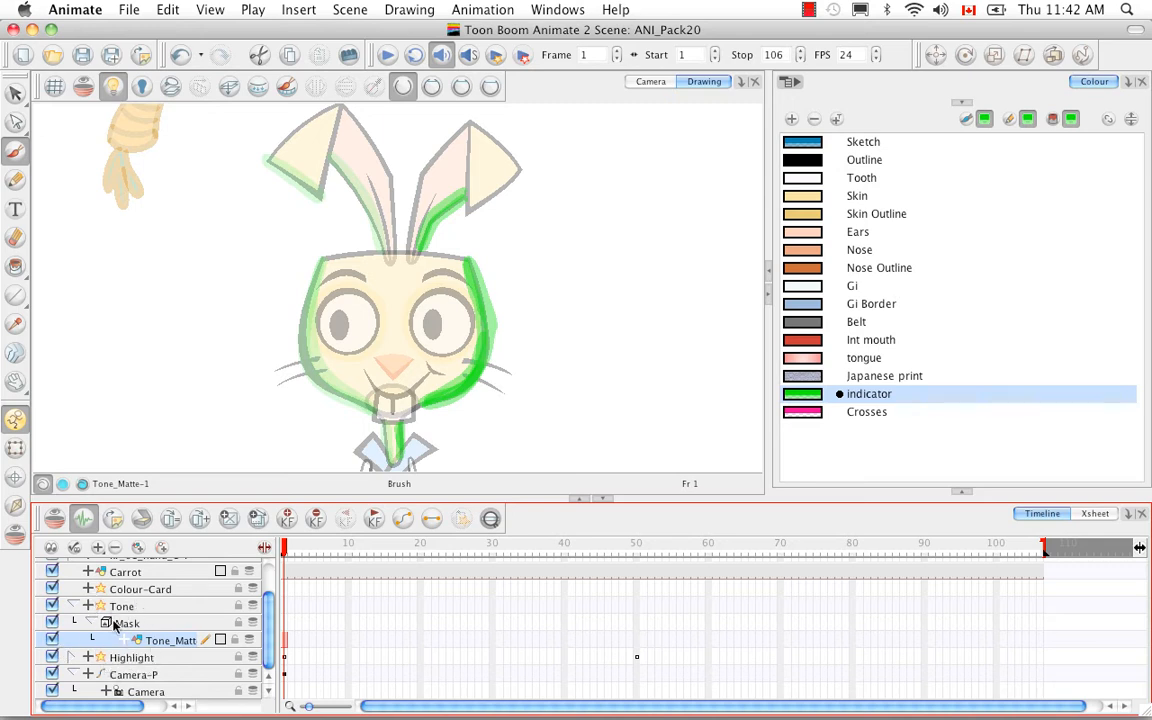
left_click(150, 658)
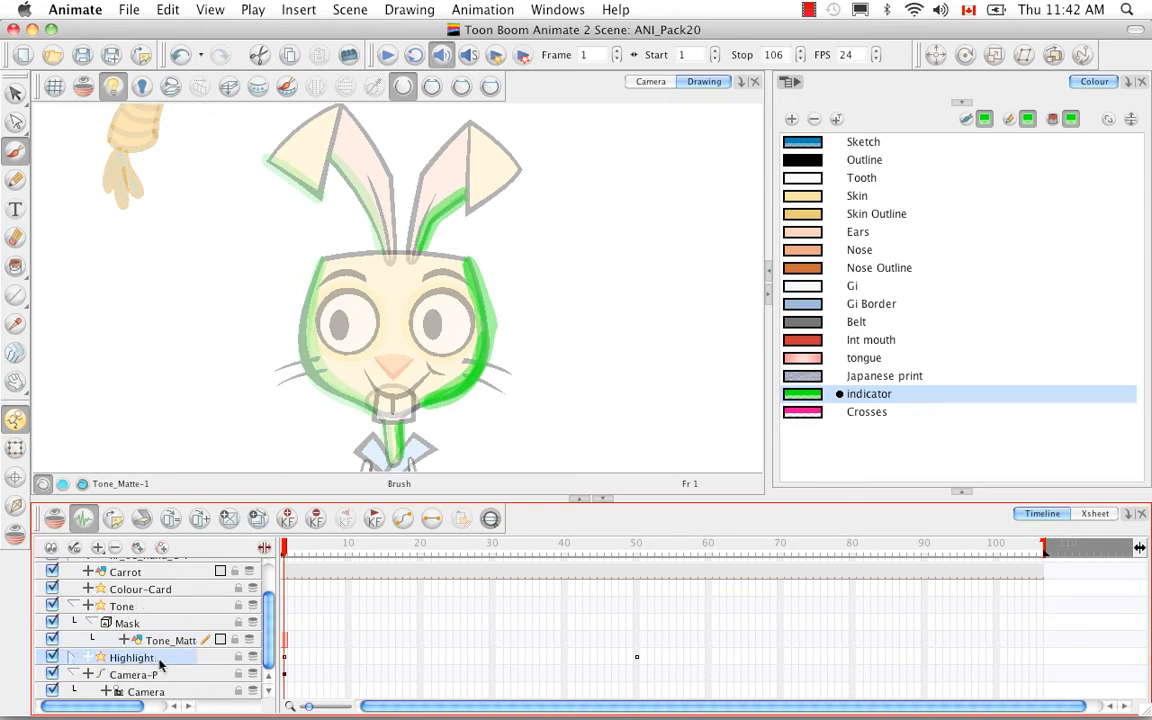
left_click_drag(167, 627, 190, 630)
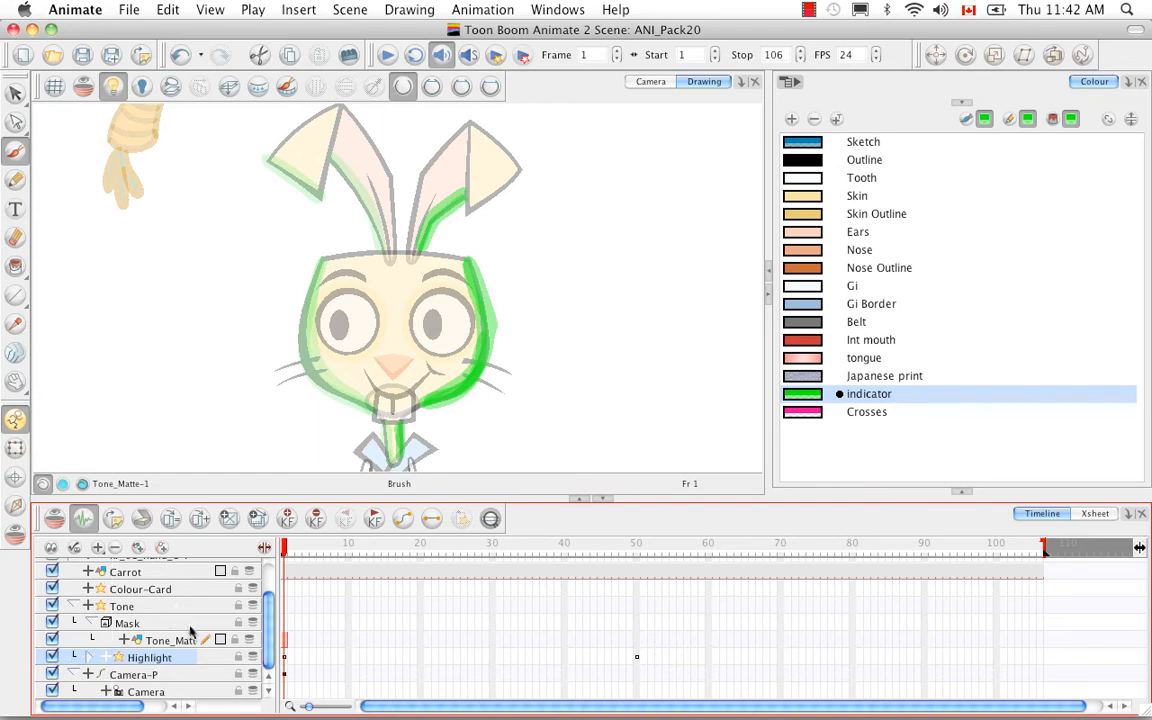
Collapse the Tone layer and show the rendered preview in the Camera view
left_click(74, 605)
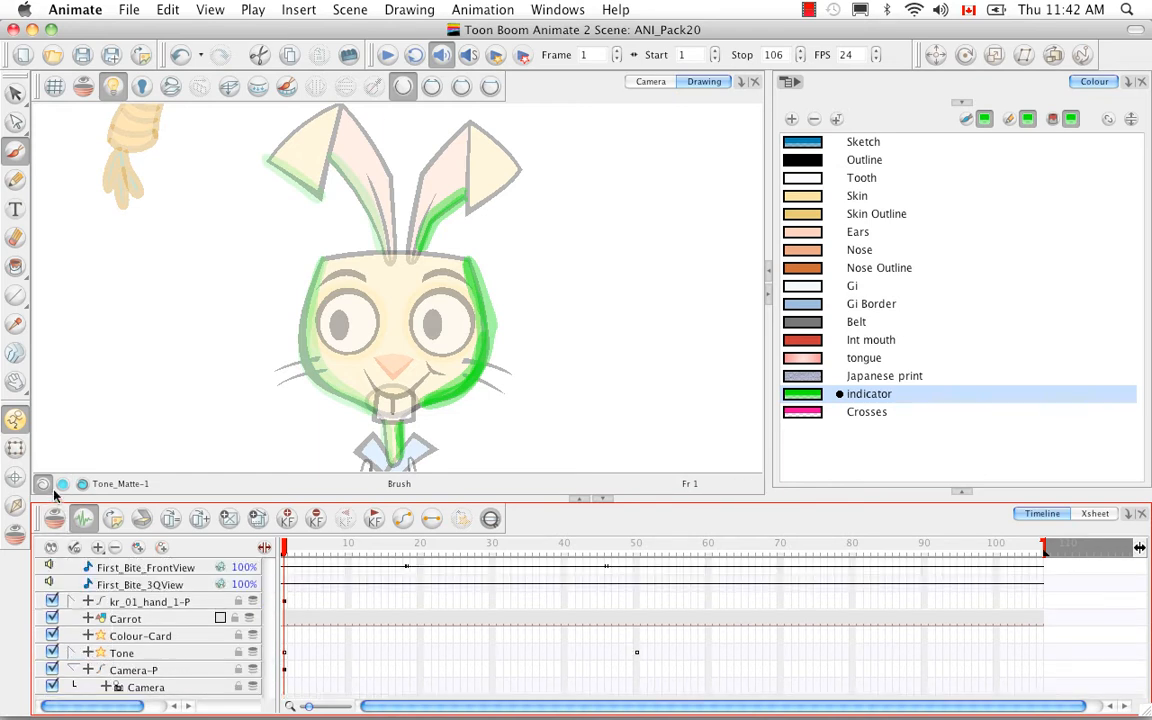
left_click(660, 82)
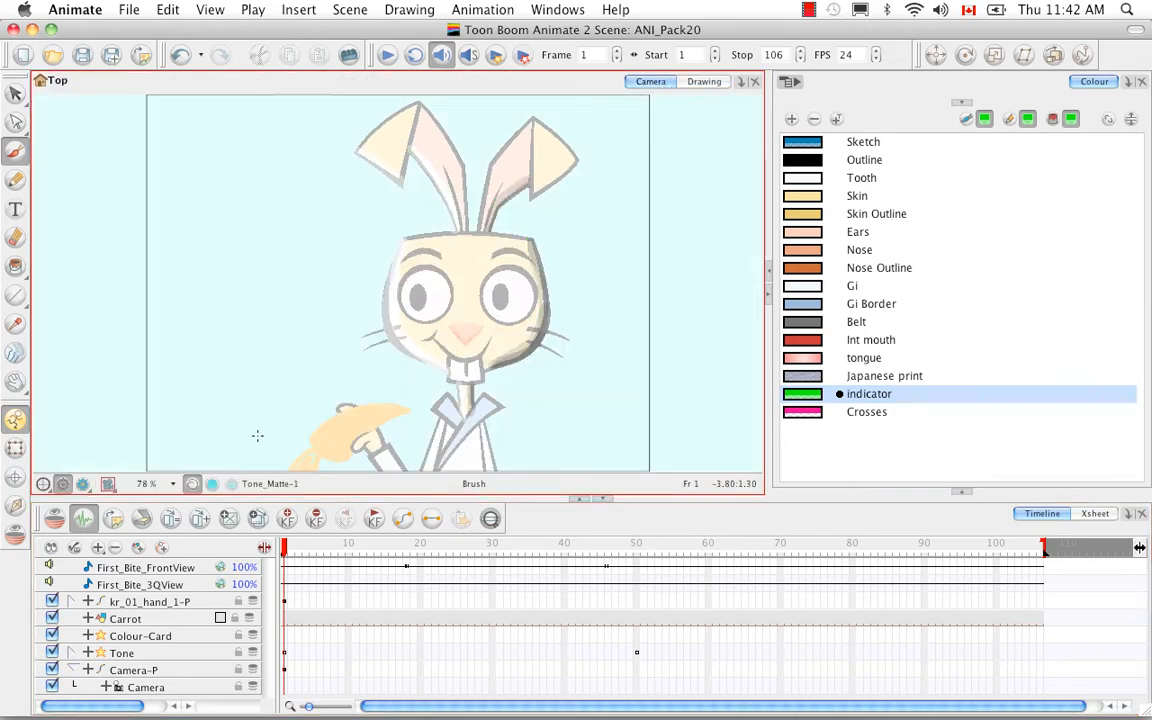
left_click(83, 484)
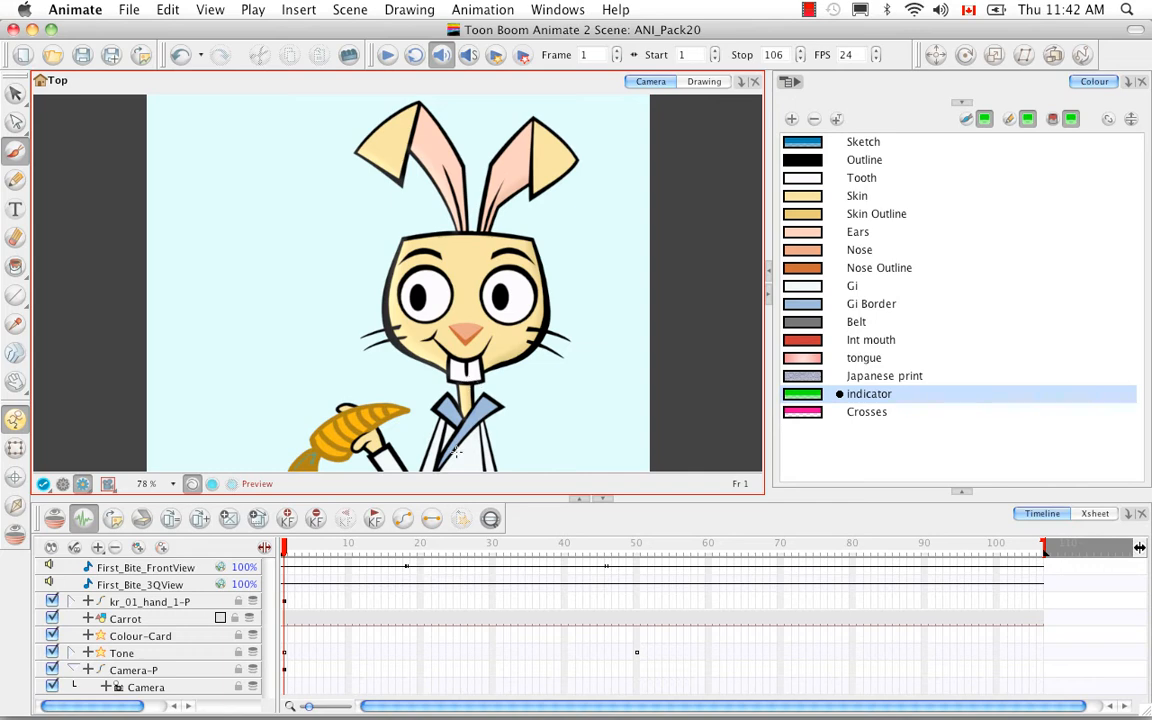
In the Tone effect's layer properties, try Invert Matte and Use Matte Colour, switch both back off and enable Multiplicative
double_click(157, 656)
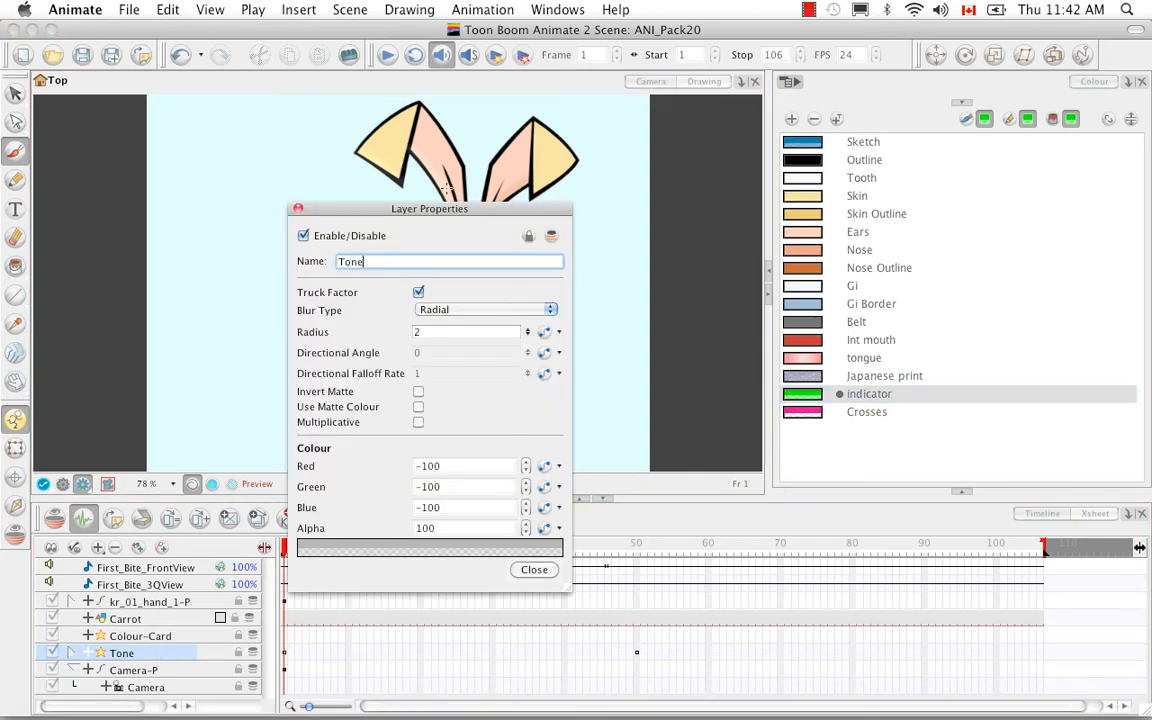
left_click_drag(445, 208, 732, 121)
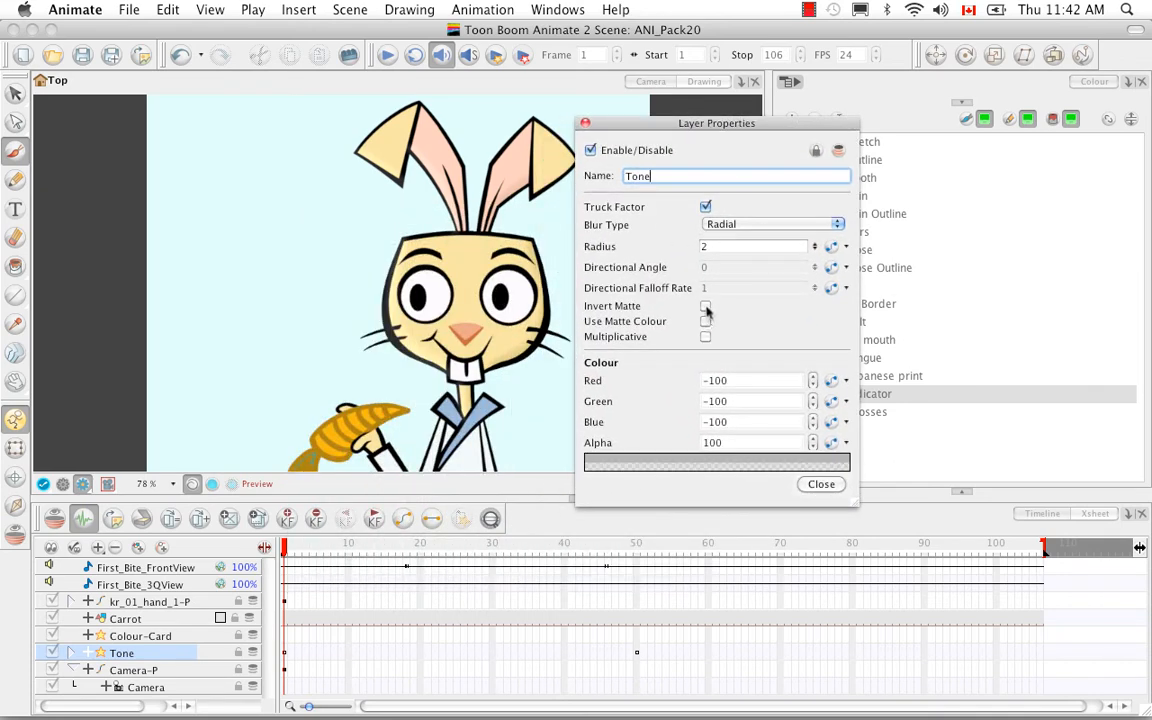
left_click(705, 307)
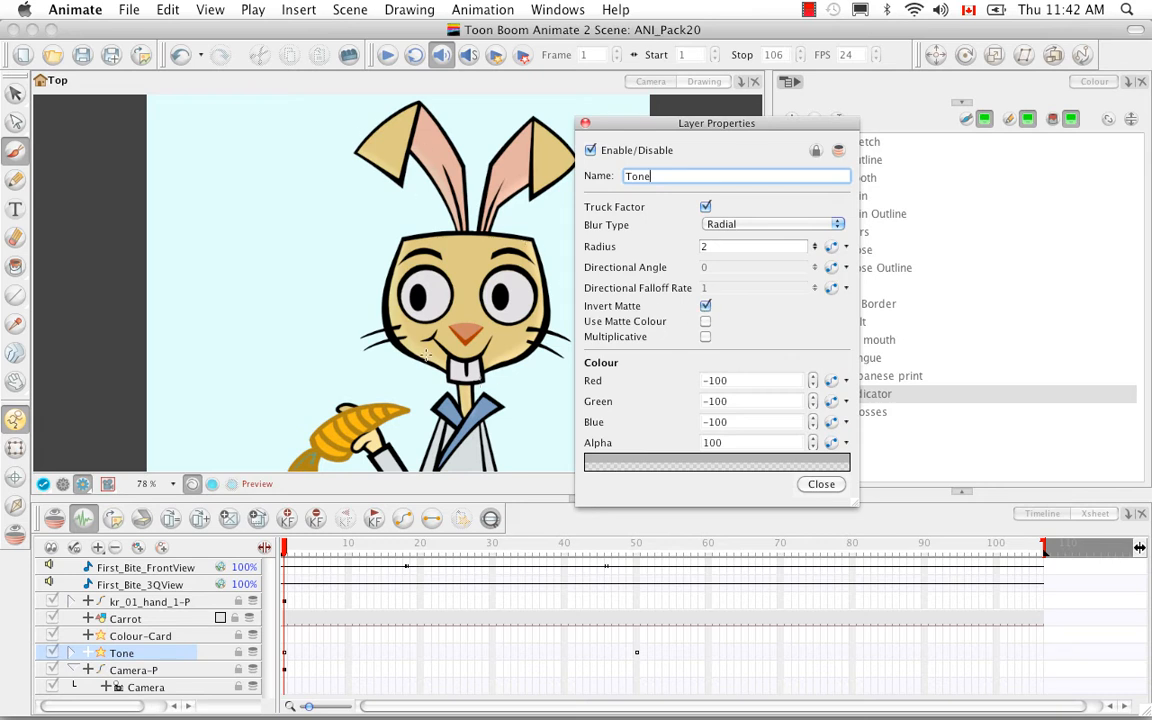
left_click(705, 306)
left_click(705, 321)
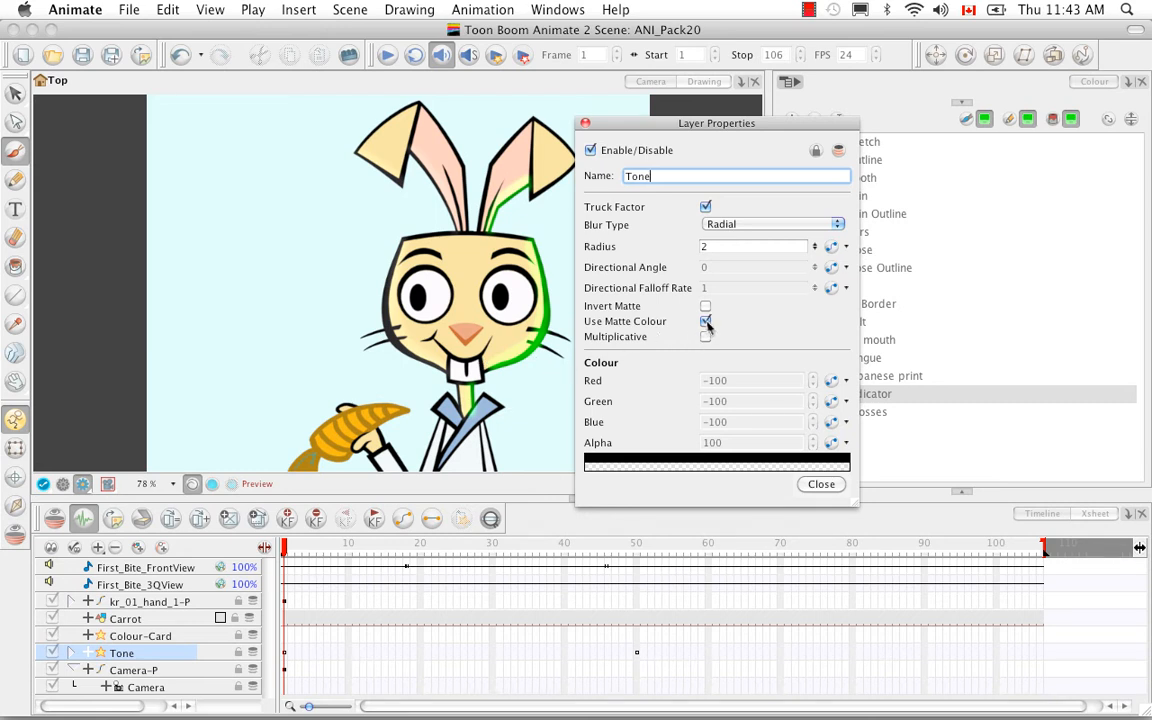
left_click(705, 321)
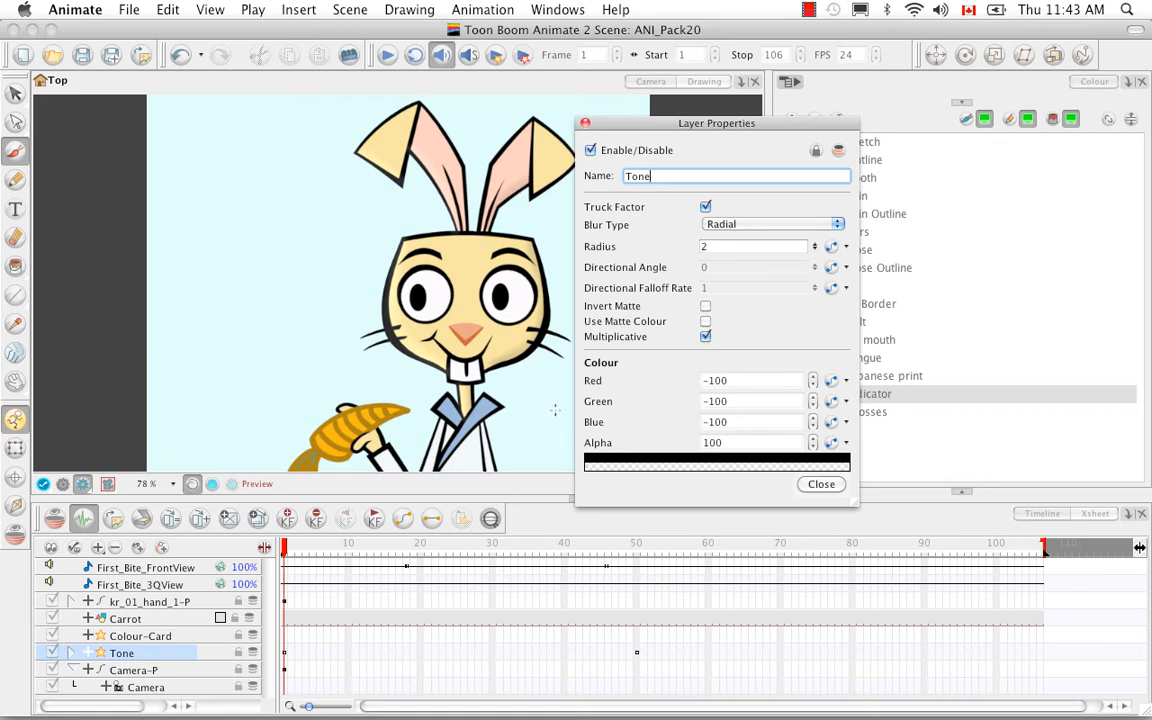
left_click(821, 484)
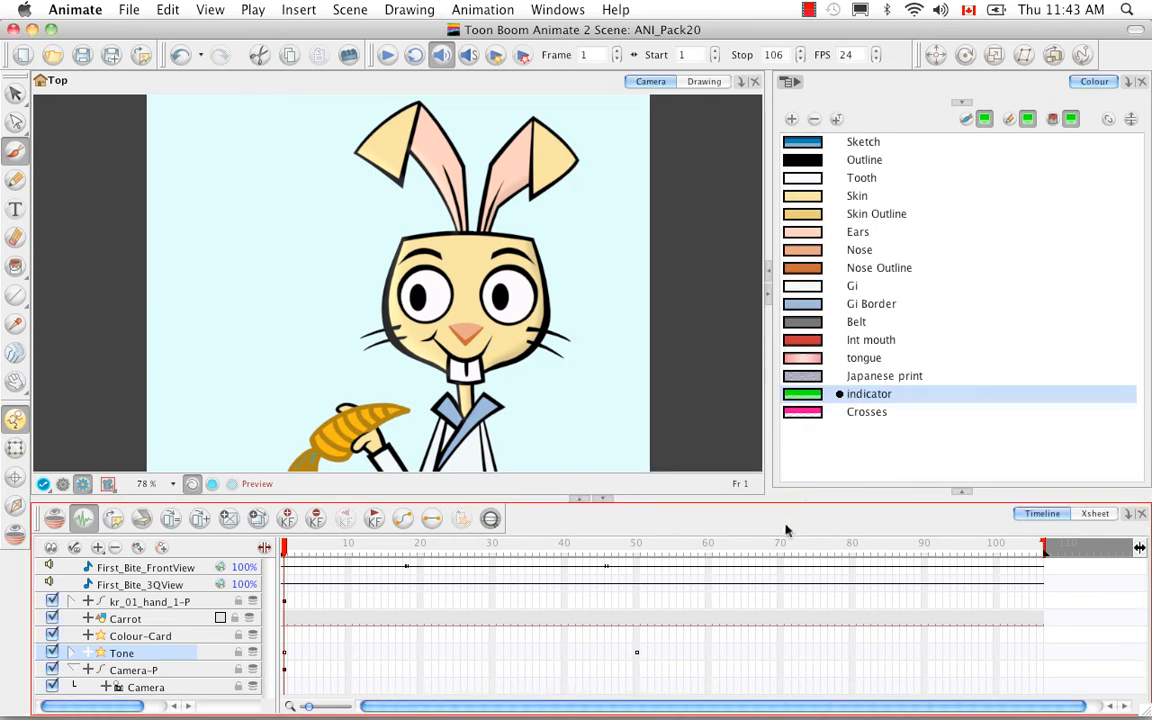
Expand the Tone layer and its nested Highlight layer to examine the effect hierarchy in the timeline
left_click(71, 652)
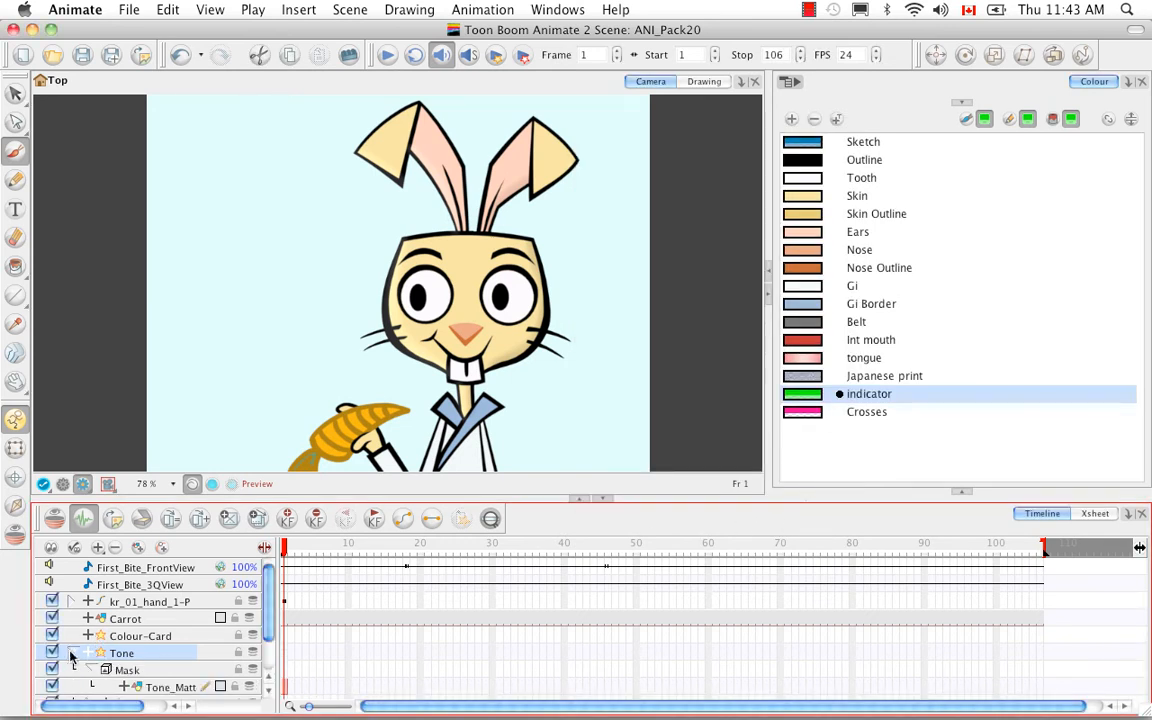
left_click_drag(267, 580, 266, 608)
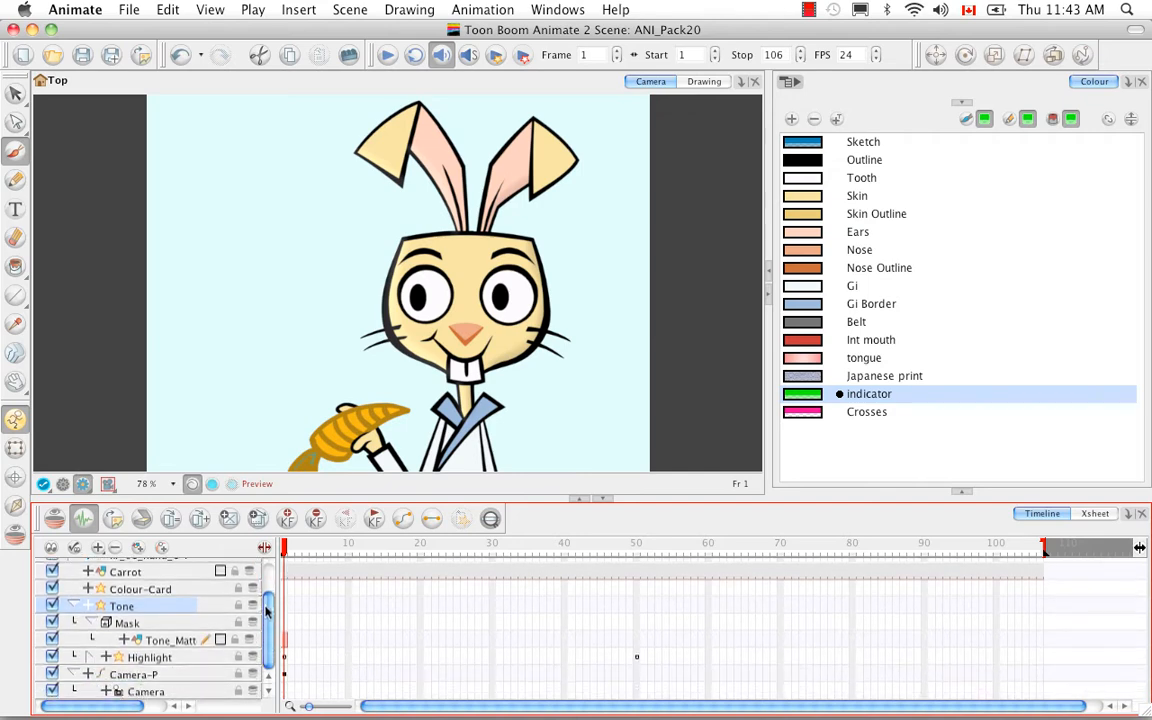
left_click(89, 657)
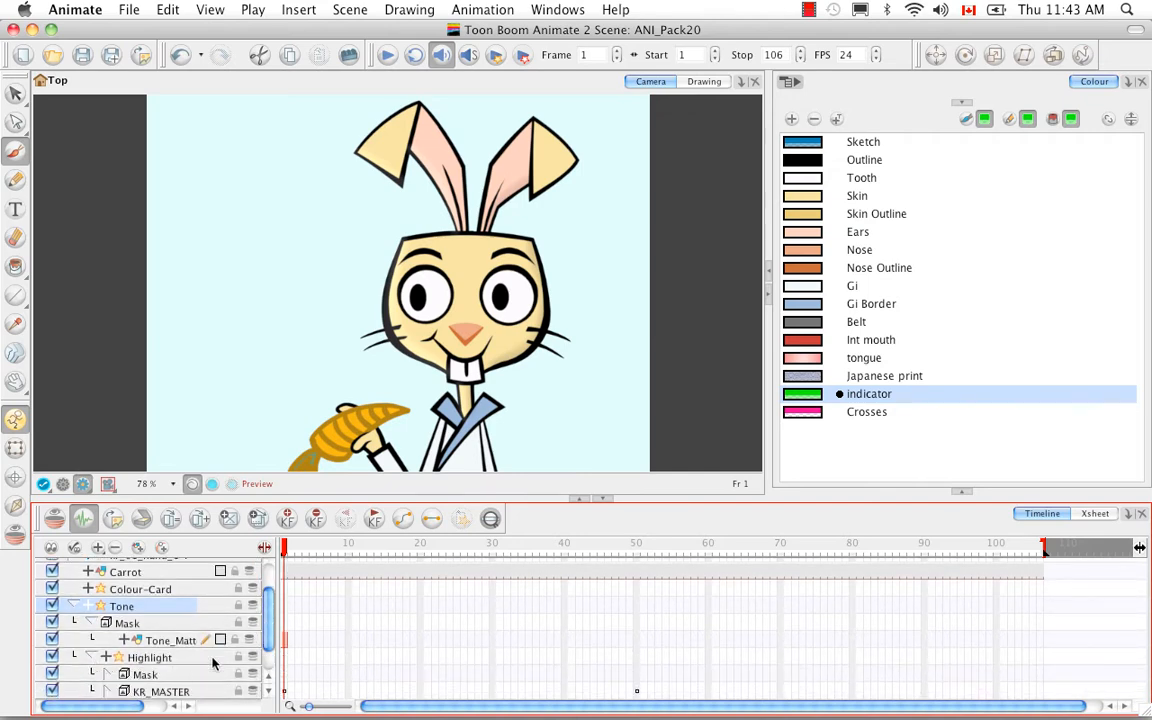
Expand the Highlight effect's Mask, turn off the rendered preview and view the character's pose at frame 50
left_click_drag(266, 610, 267, 624)
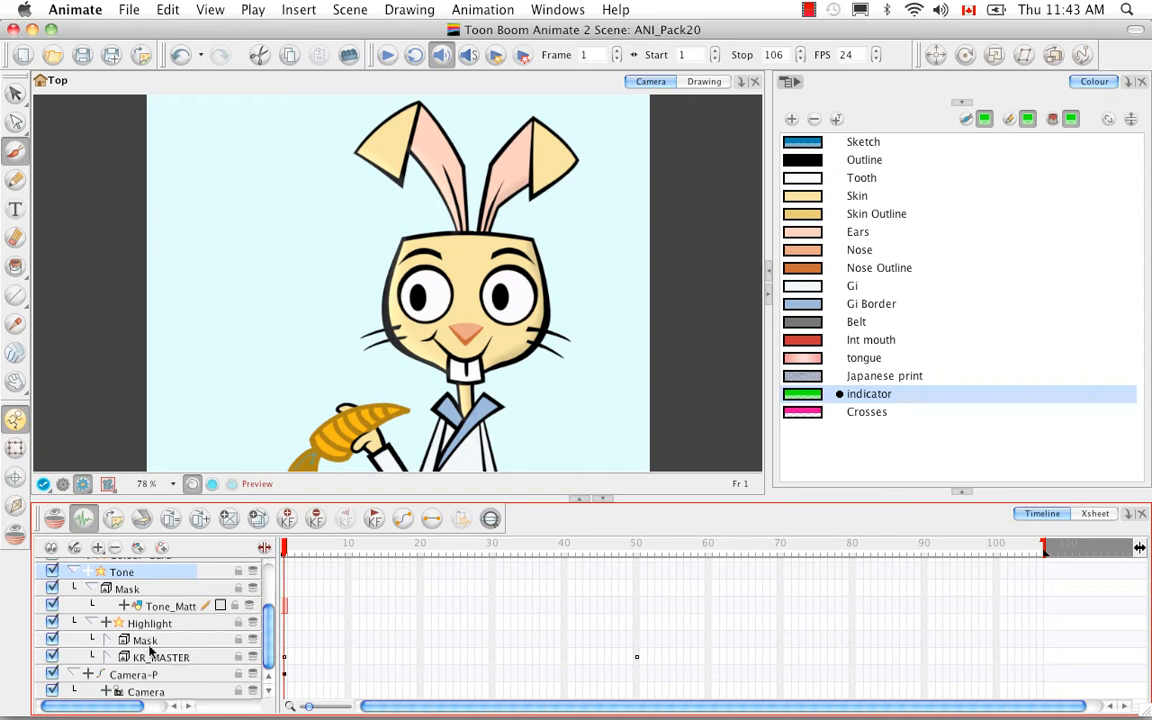
left_click(107, 641)
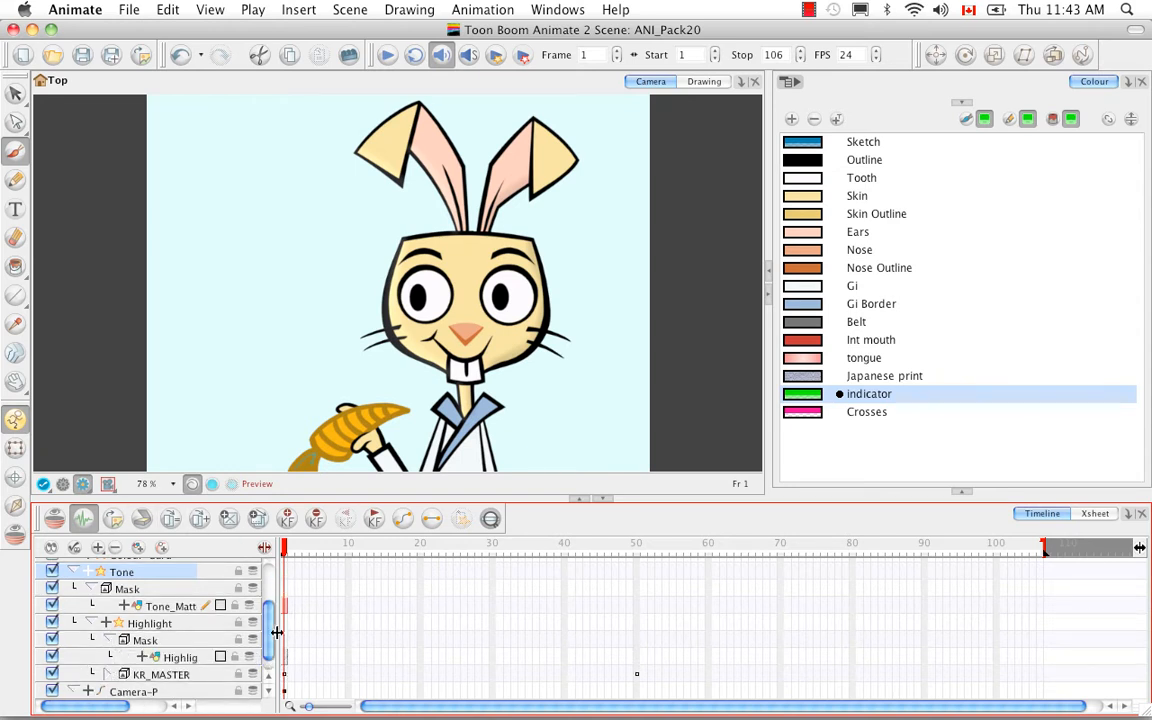
left_click(63, 485)
mouse_move(285, 547)
left_mouse_down()
mouse_move(313, 547)
mouse_move(321, 562)
mouse_move(636, 566)
left_mouse_up()
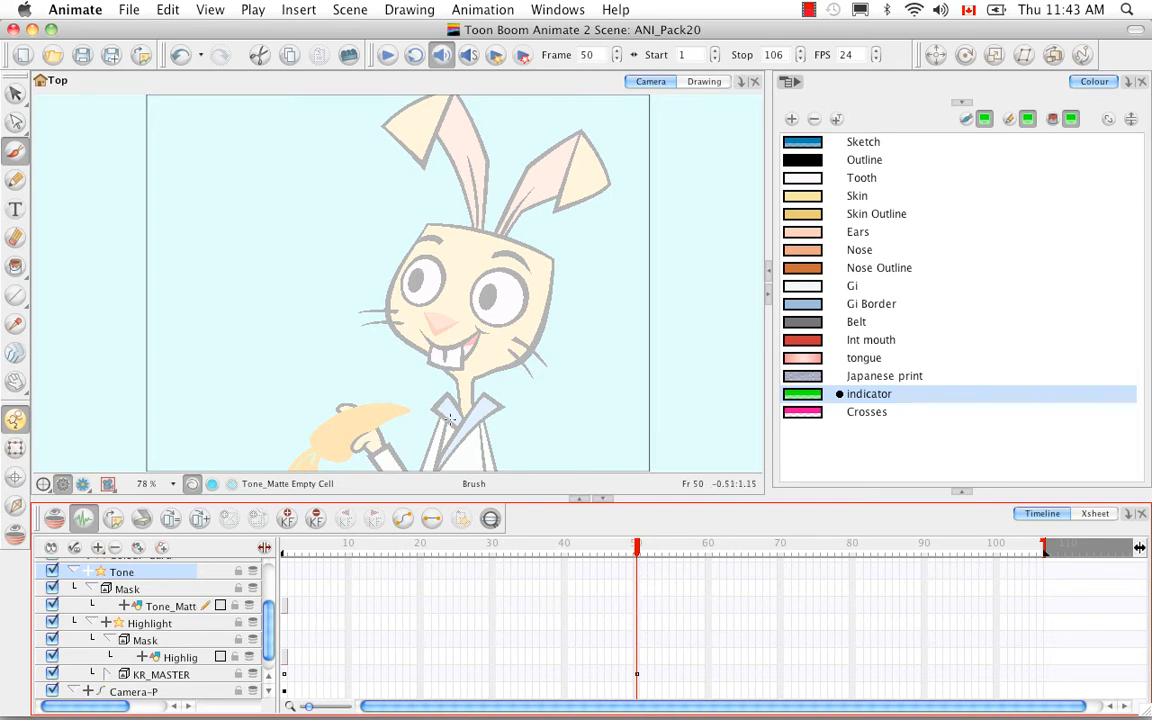
Extend the exposure of the first Tone_Matte and Highlight_Matte drawings to frame 49
left_click(628, 607)
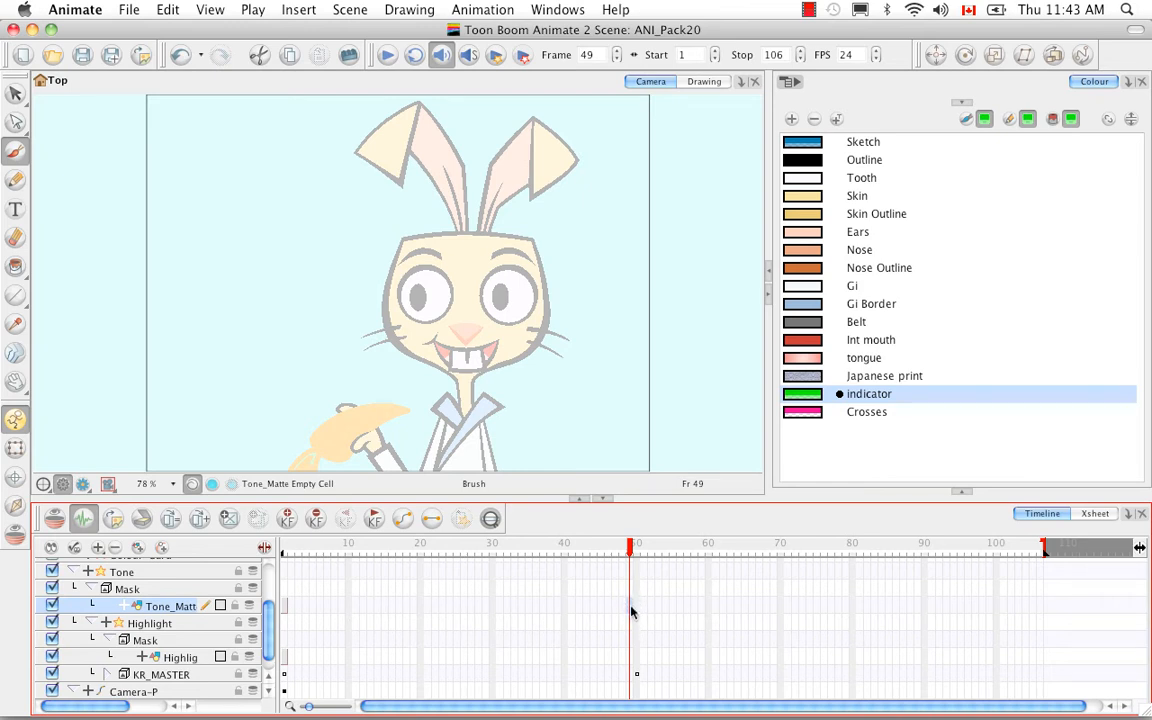
right_click(628, 610)
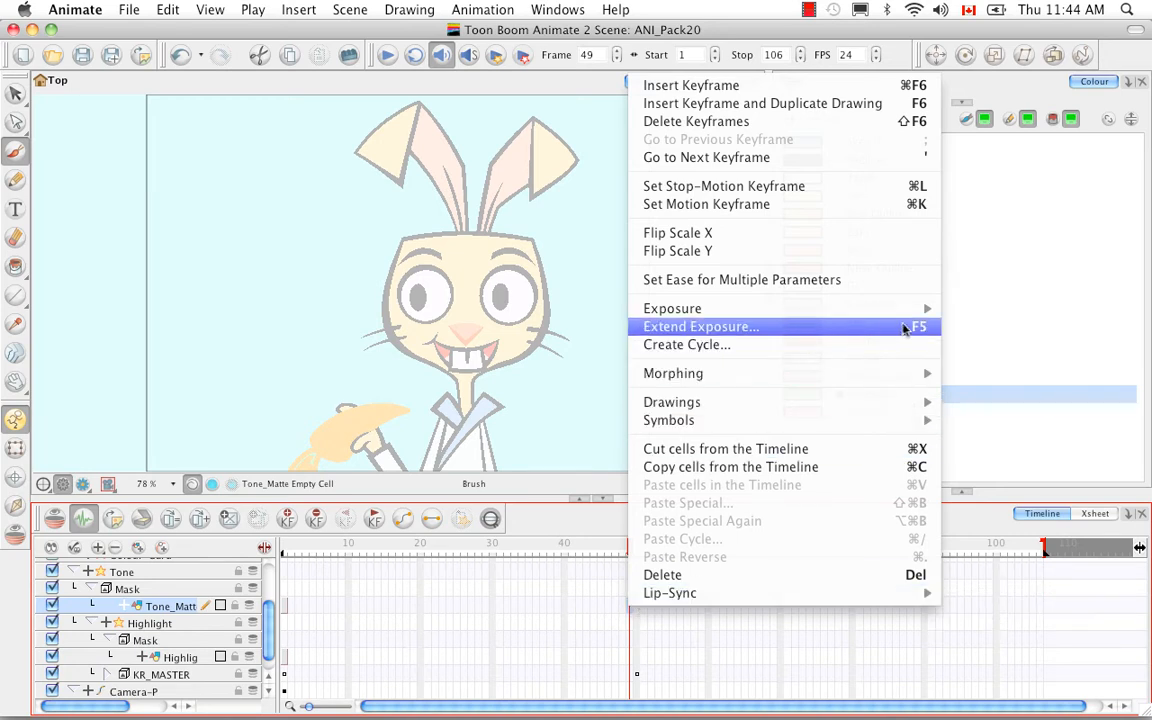
left_click(893, 331)
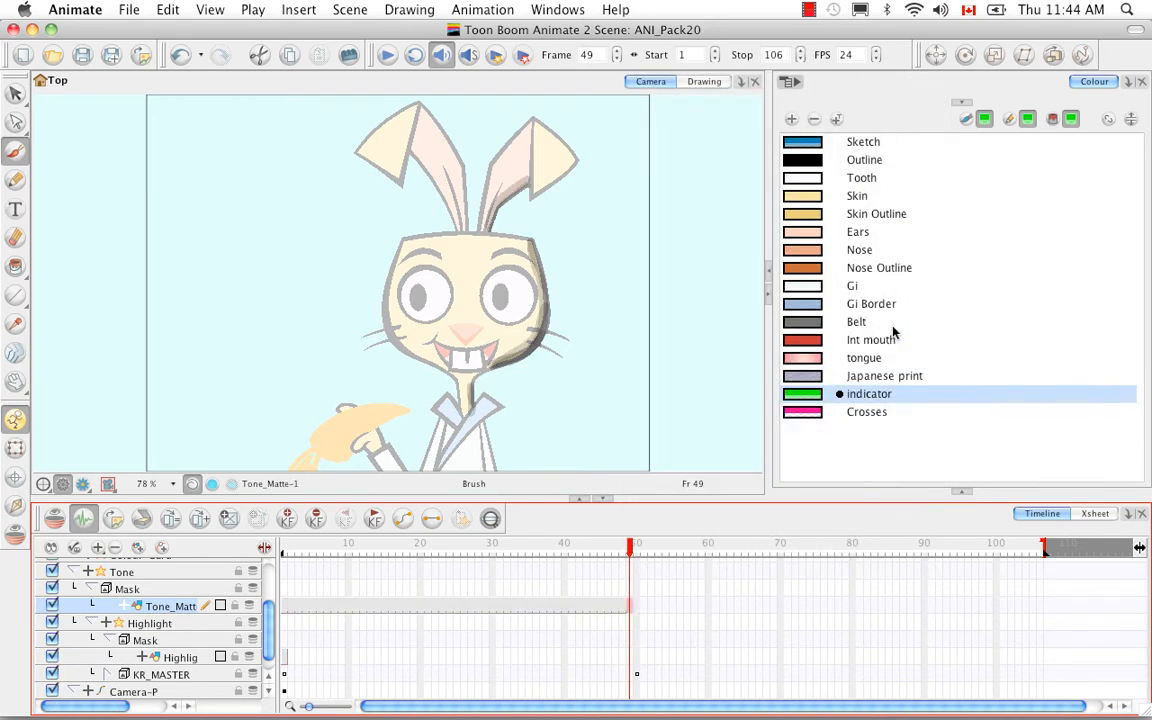
left_click(630, 660)
right_click(629, 664)
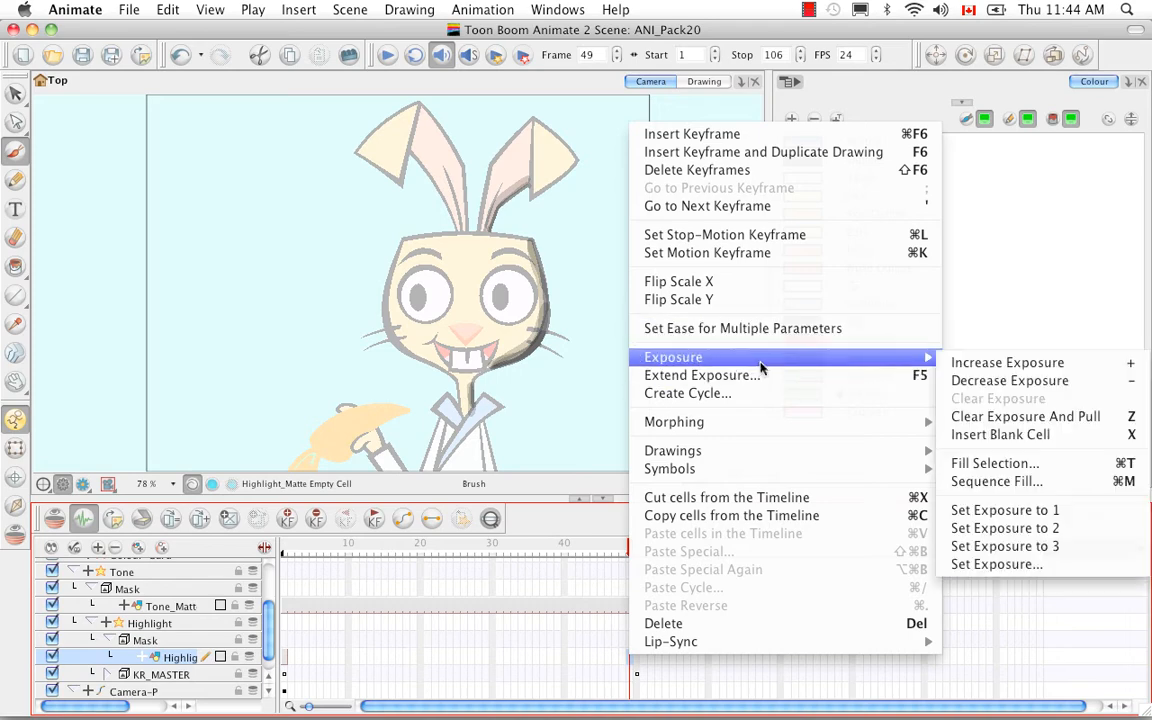
left_click(814, 376)
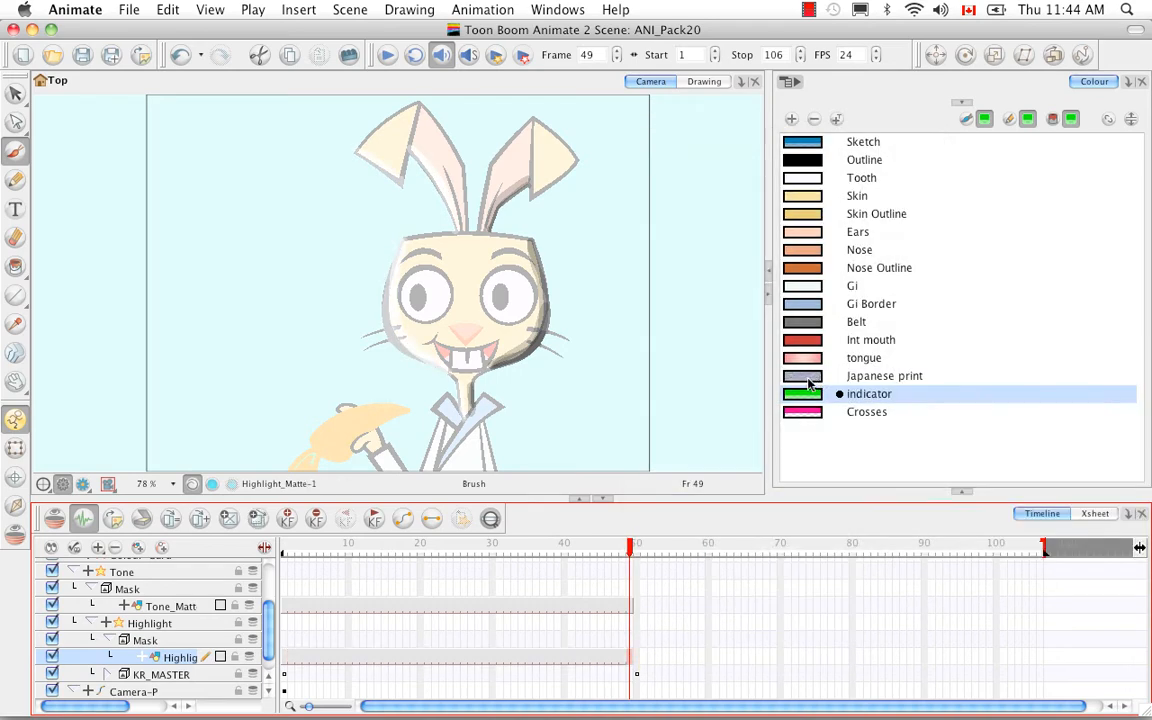
At frame 50 of Tone_Matte, brush a new matte in the indicator colour along the right-hand edges of the right ear, face and neck
left_click_drag(629, 555, 637, 556)
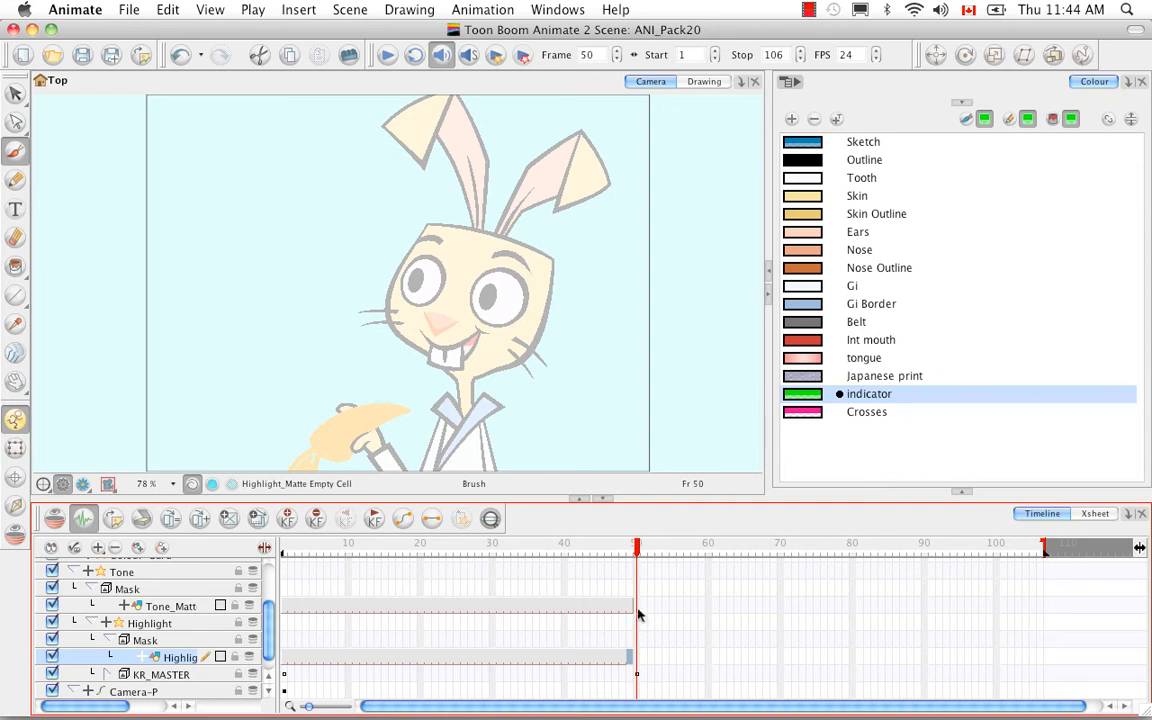
left_click(639, 607)
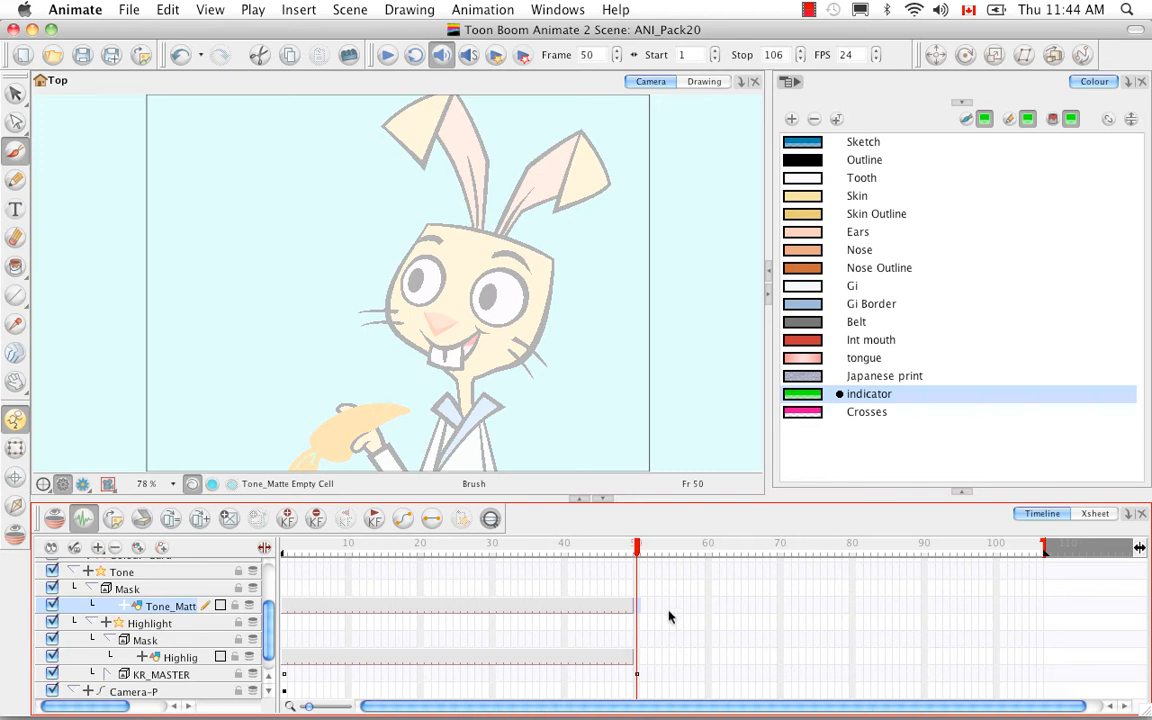
left_click(704, 82)
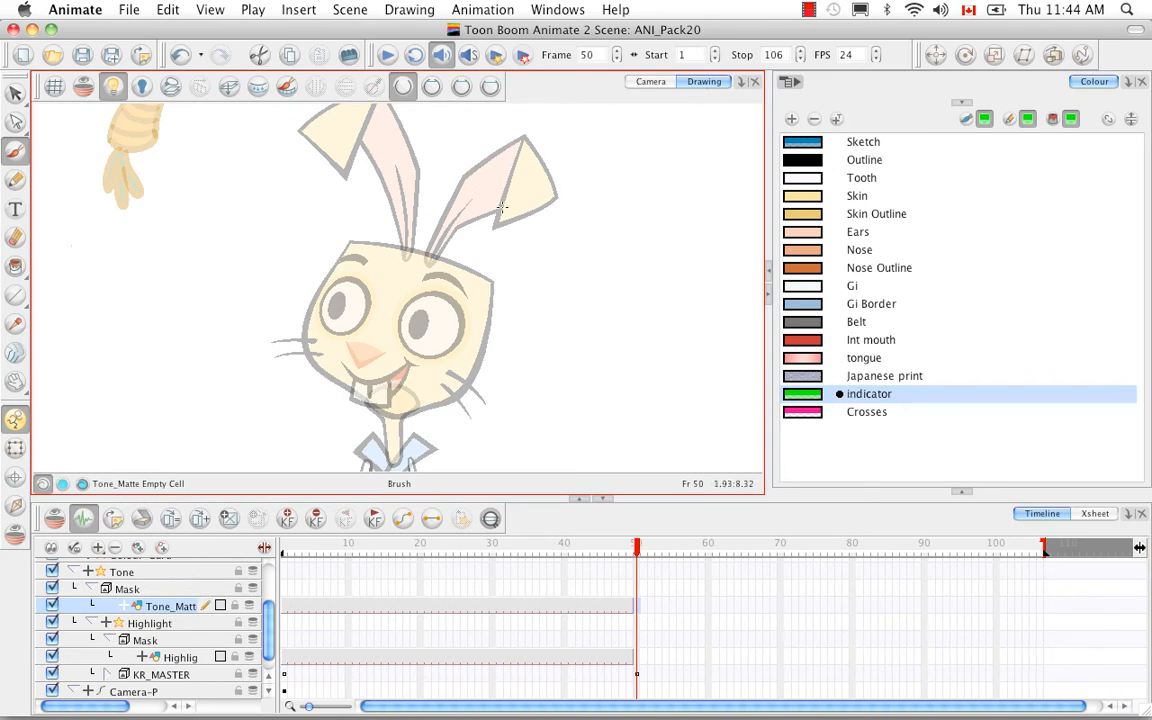
left_click_drag(500, 207, 438, 257)
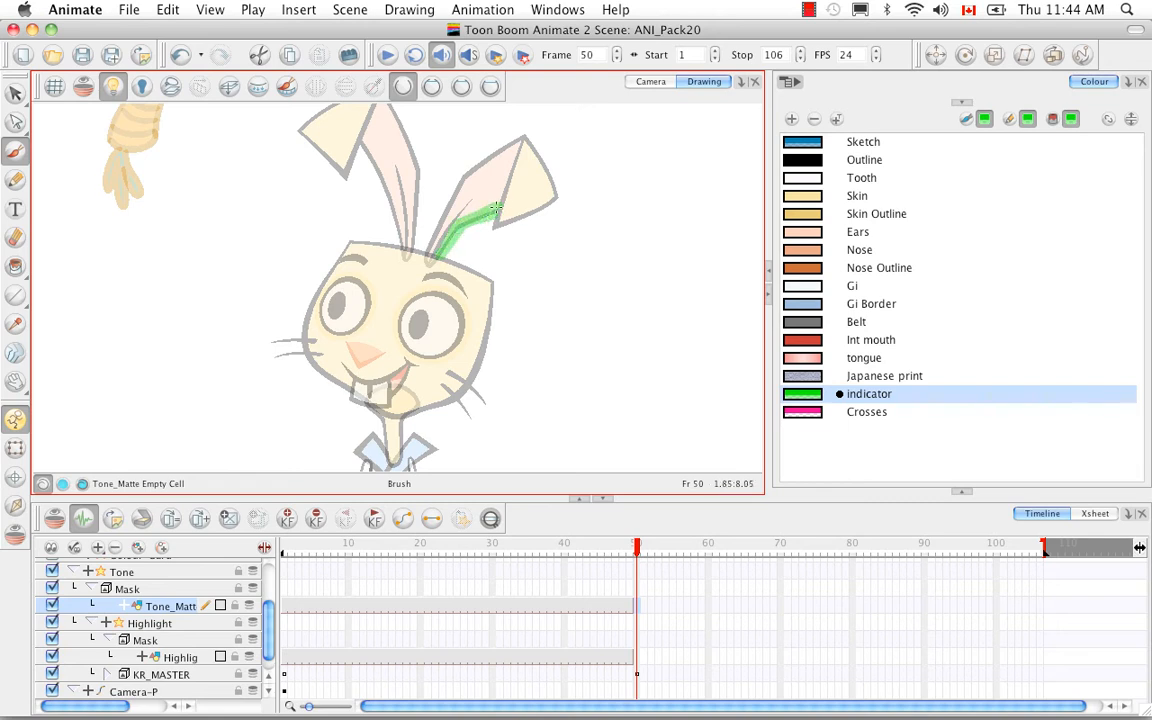
mouse_move(489, 298)
left_mouse_down()
mouse_move(478, 359)
mouse_move(402, 411)
left_mouse_up()
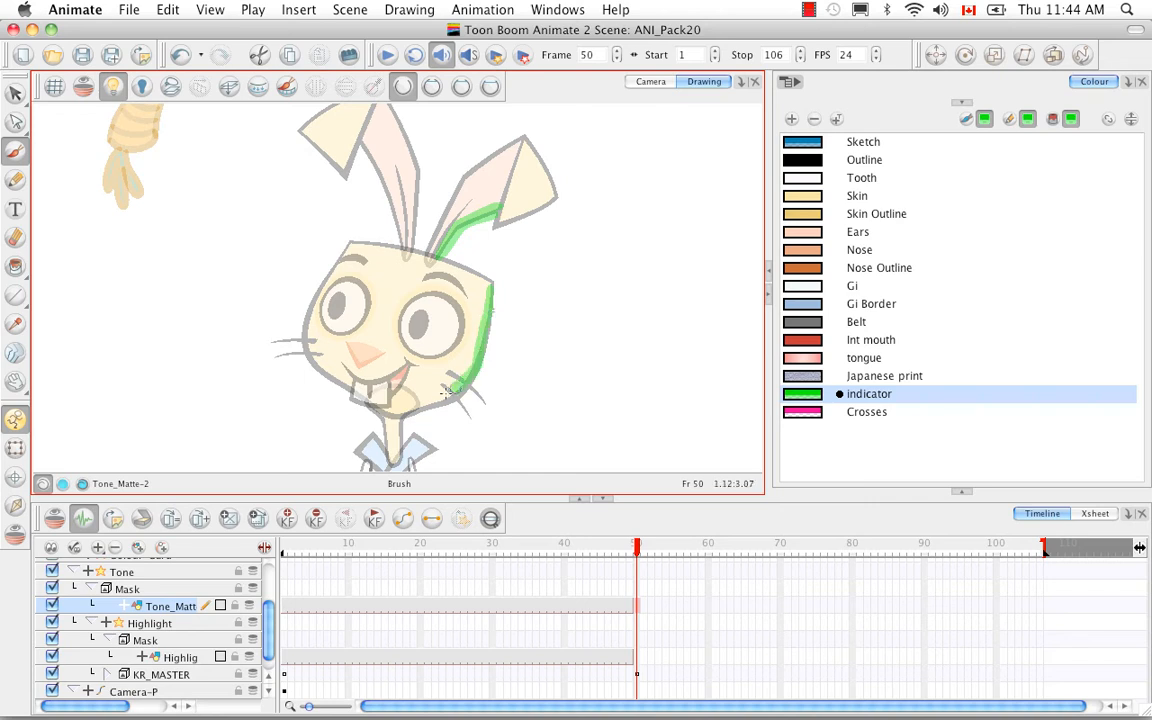
left_click_drag(475, 352, 496, 279)
key("ctrl+z")
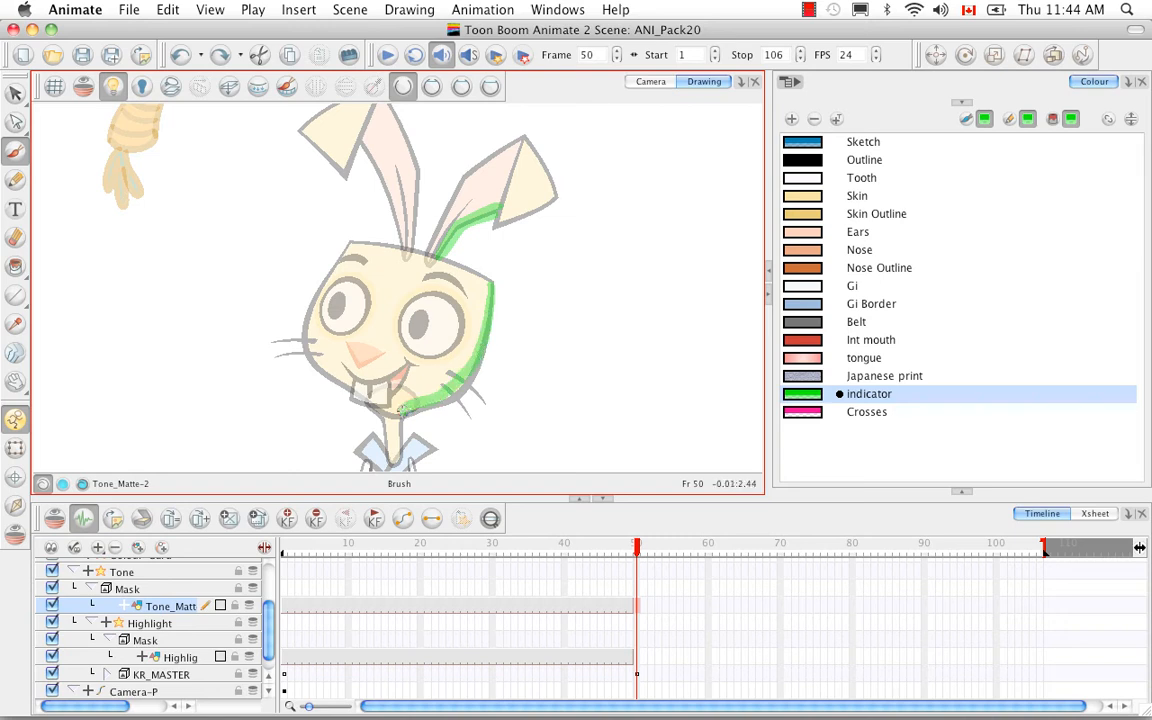
mouse_move(402, 411)
left_mouse_down()
mouse_move(450, 398)
mouse_move(485, 346)
left_mouse_up()
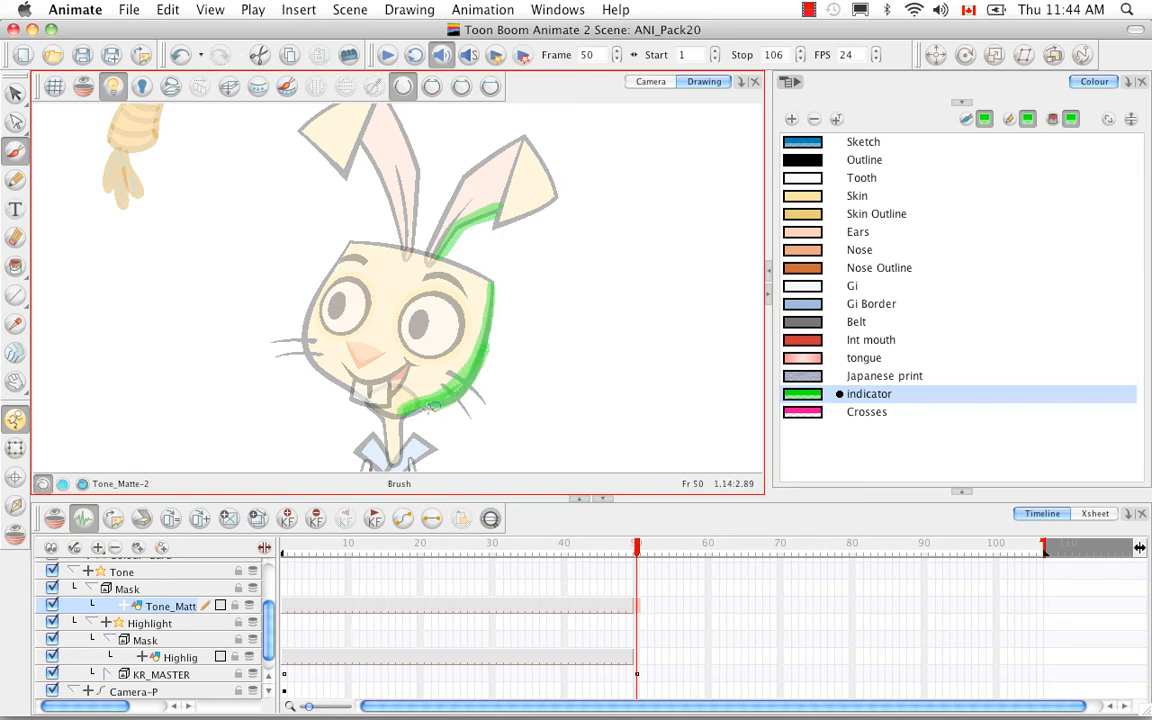
left_click_drag(400, 411, 397, 441)
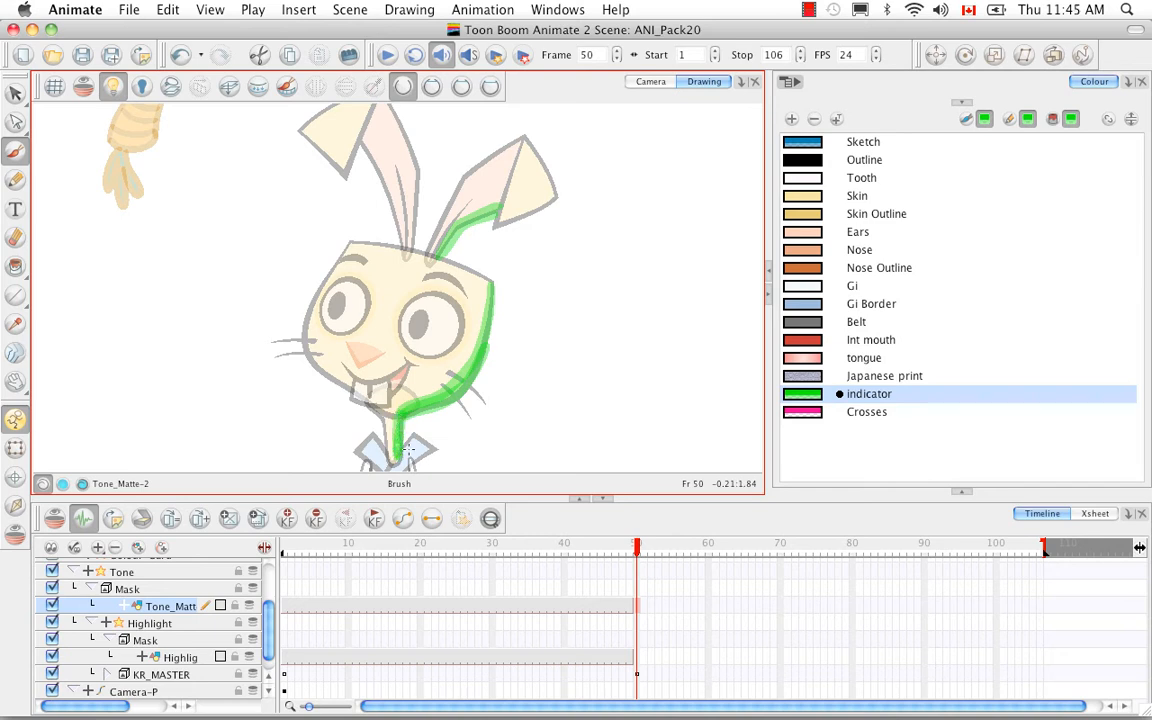
Extend the exposure of the new Tone_Matte drawing from frame 50 to frame 106
left_click(645, 604)
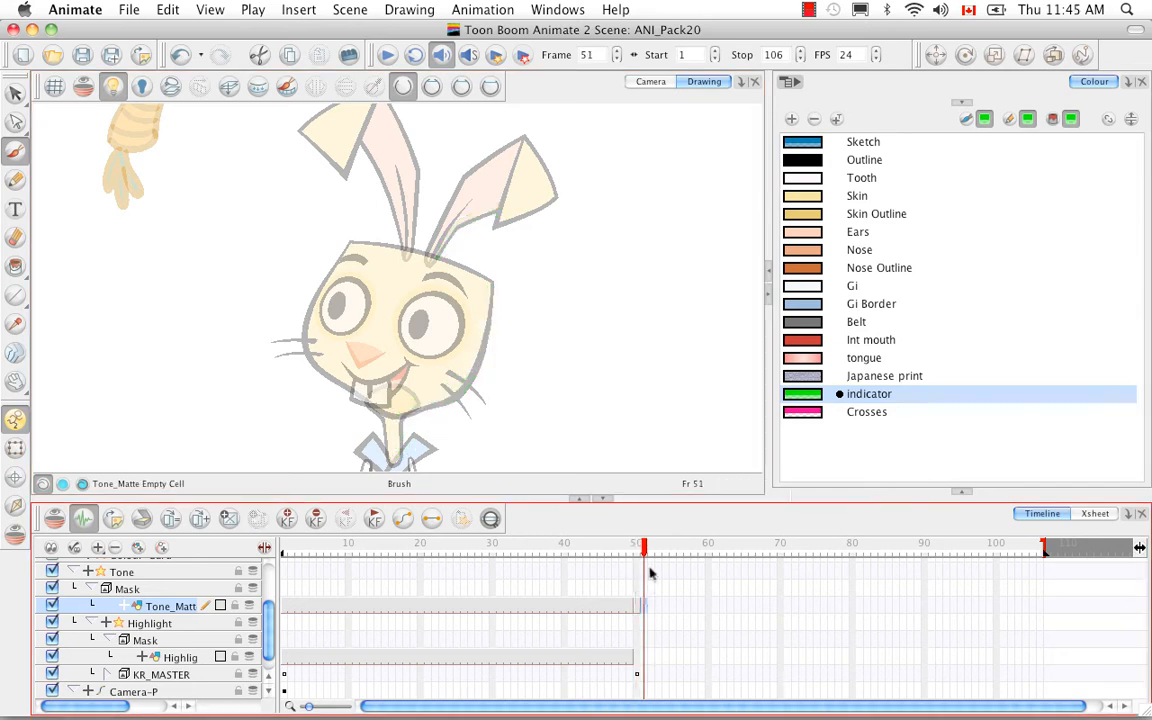
left_click_drag(644, 547, 637, 558)
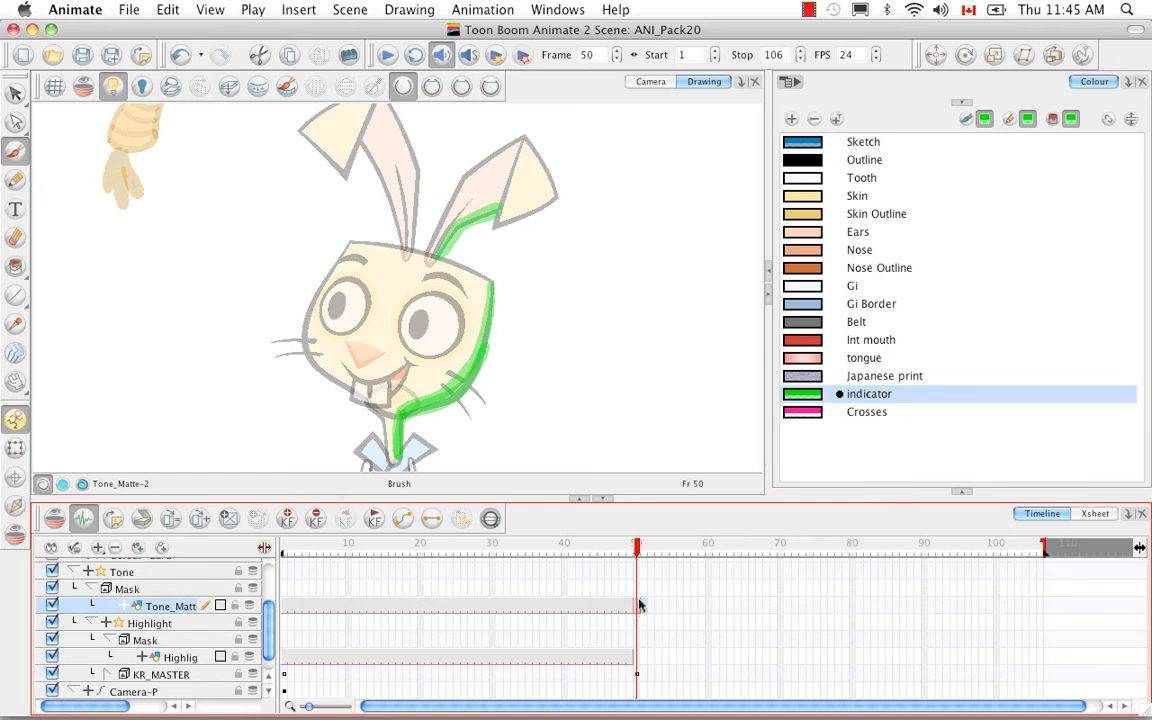
left_click(1043, 611)
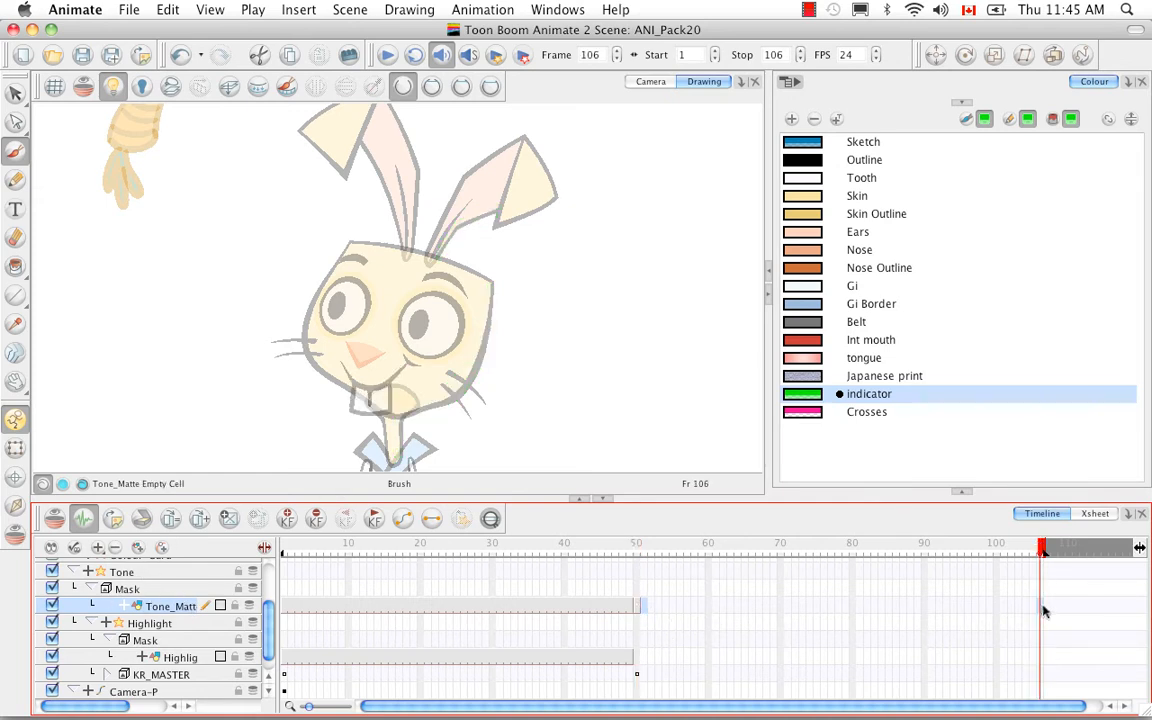
right_click(1041, 611)
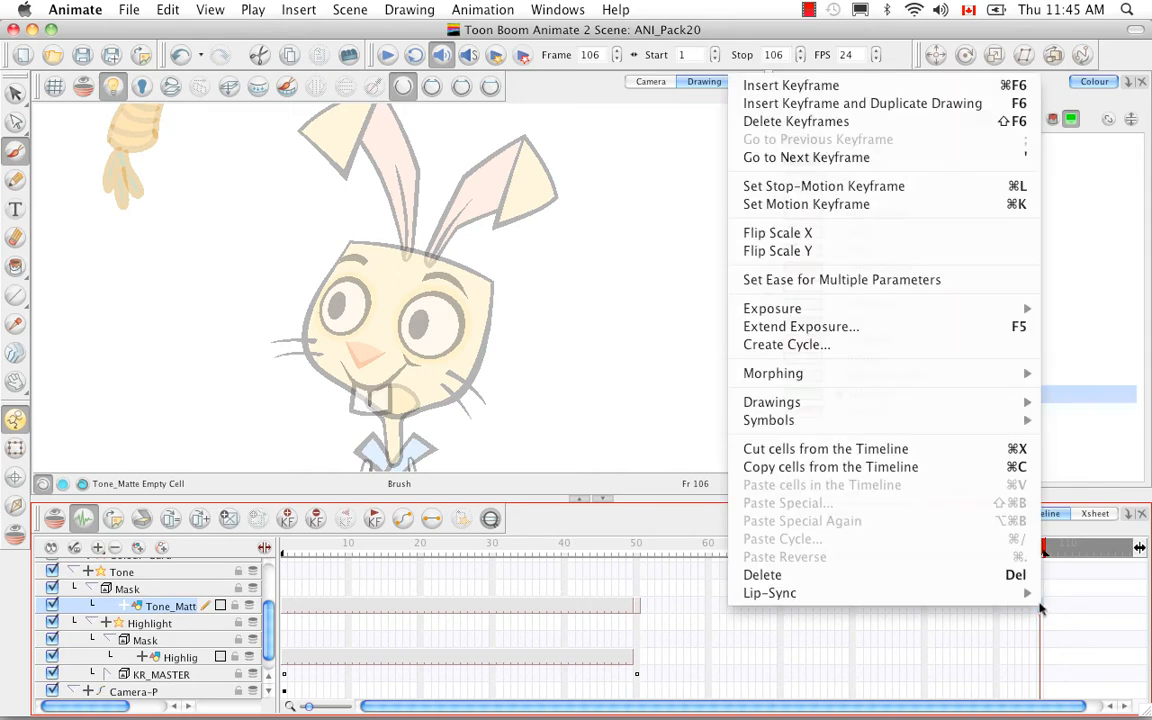
left_click(995, 329)
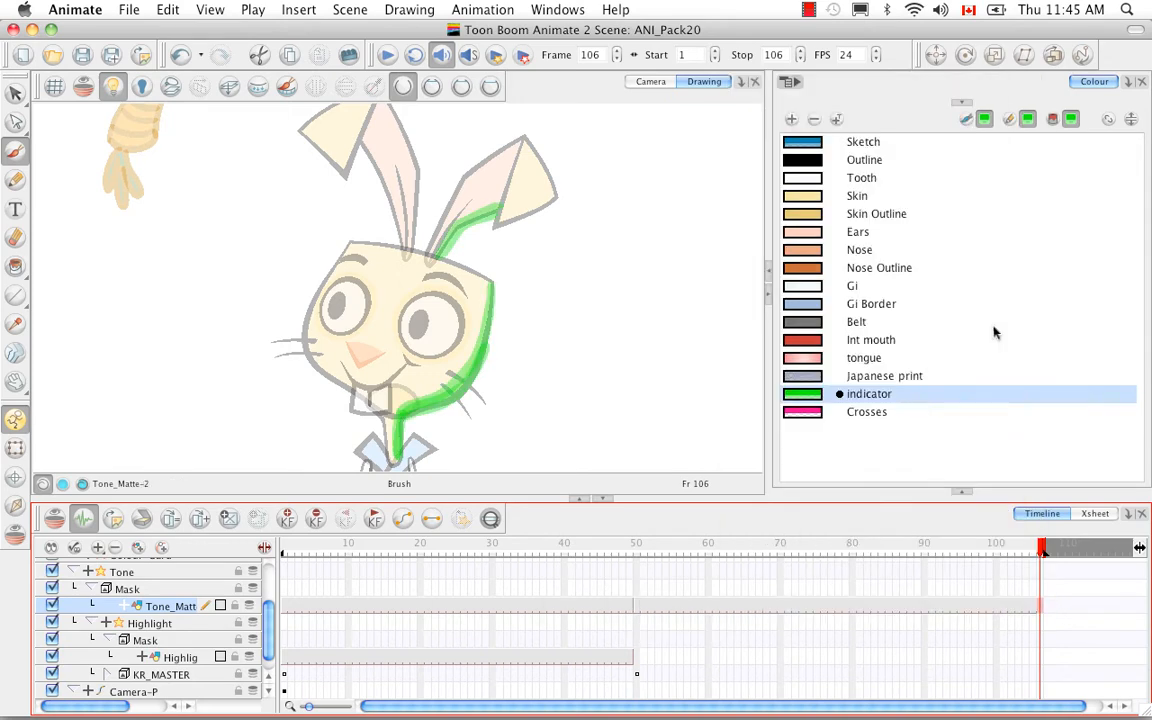
At frame 50 of Highlight_Matte, brush a new matte along the left-hand edges of the left ear, face and neck
left_click(636, 659)
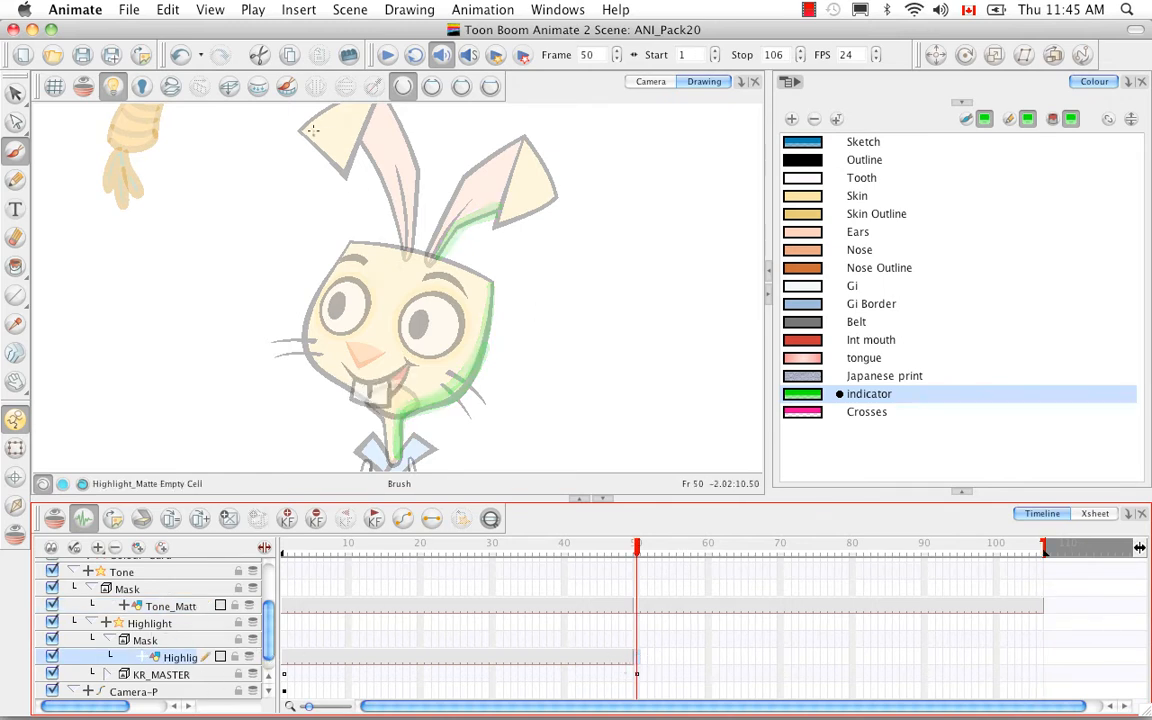
mouse_move(297, 128)
left_mouse_down()
mouse_move(343, 174)
mouse_move(370, 152)
mouse_move(397, 235)
left_mouse_up()
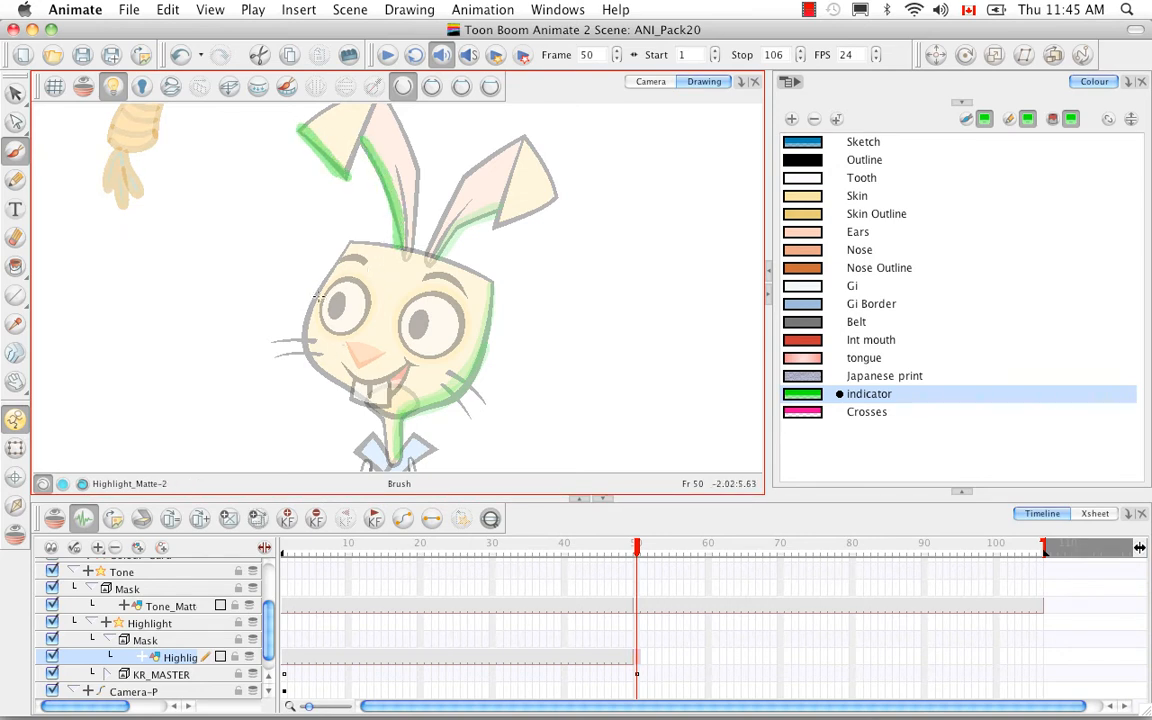
mouse_move(313, 305)
left_mouse_down()
mouse_move(311, 341)
mouse_move(348, 389)
mouse_move(314, 344)
mouse_move(313, 303)
mouse_move(305, 341)
mouse_move(318, 369)
mouse_move(383, 423)
left_mouse_up()
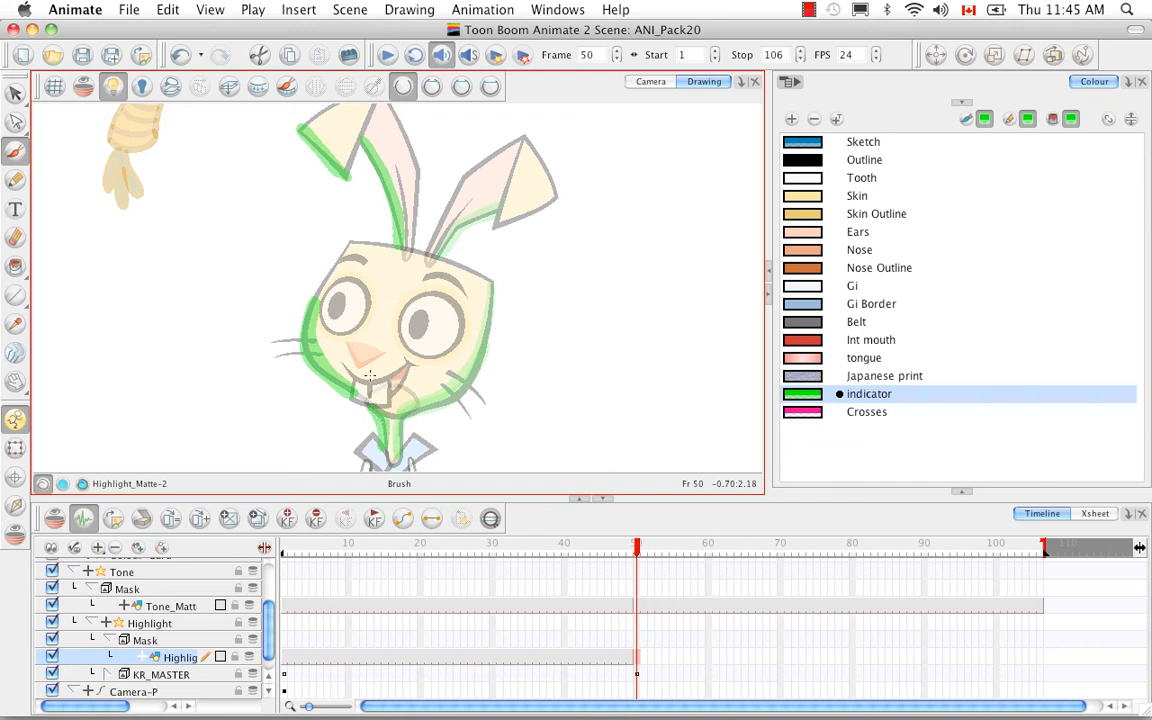
Extend the exposure of the new Highlight_Matte drawing from frame 50 to frame 106
left_click_drag(638, 556, 637, 560)
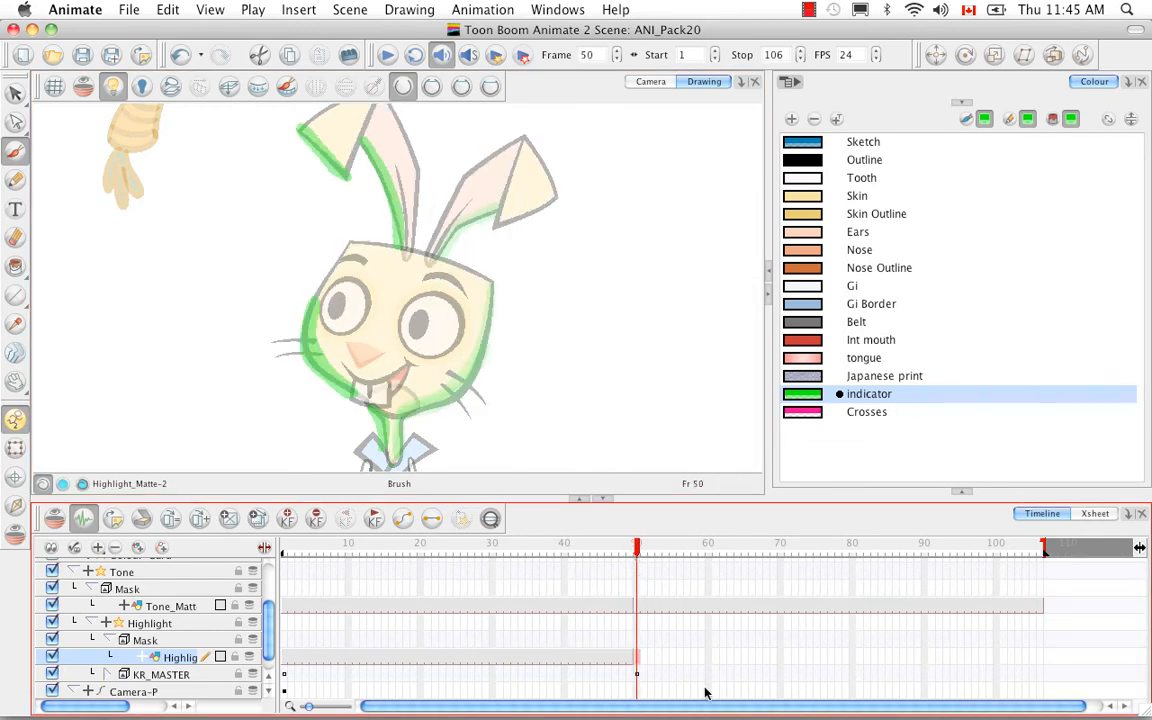
left_click(1041, 658)
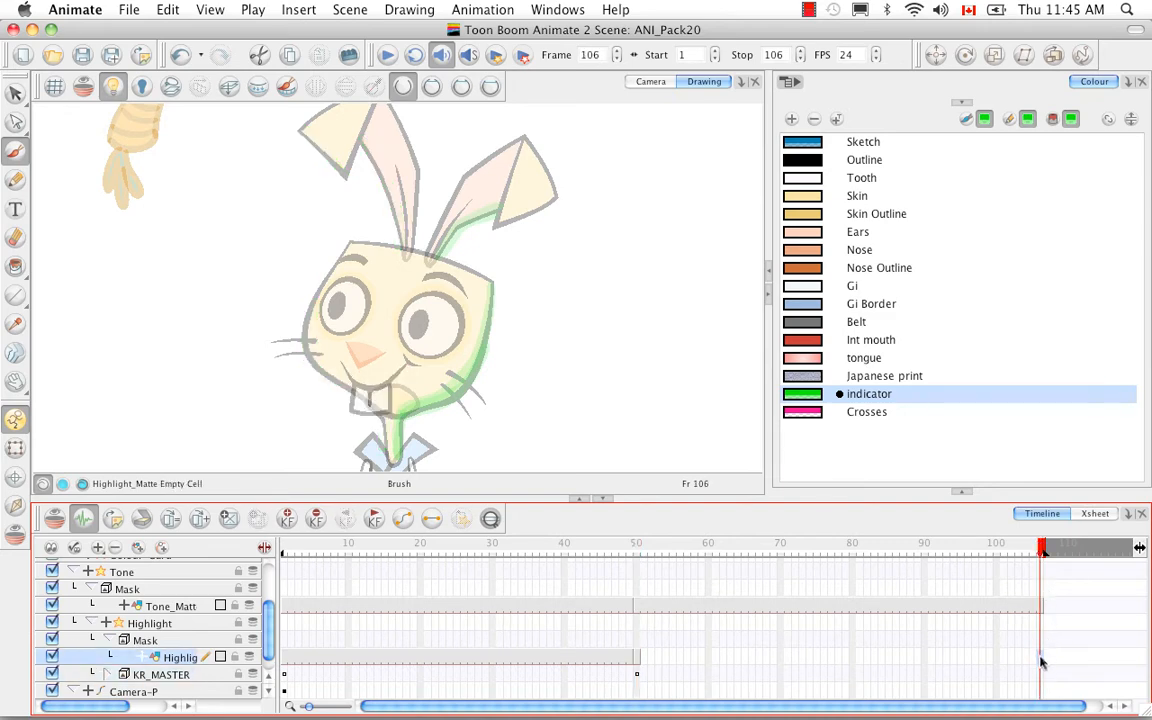
right_click(1041, 661)
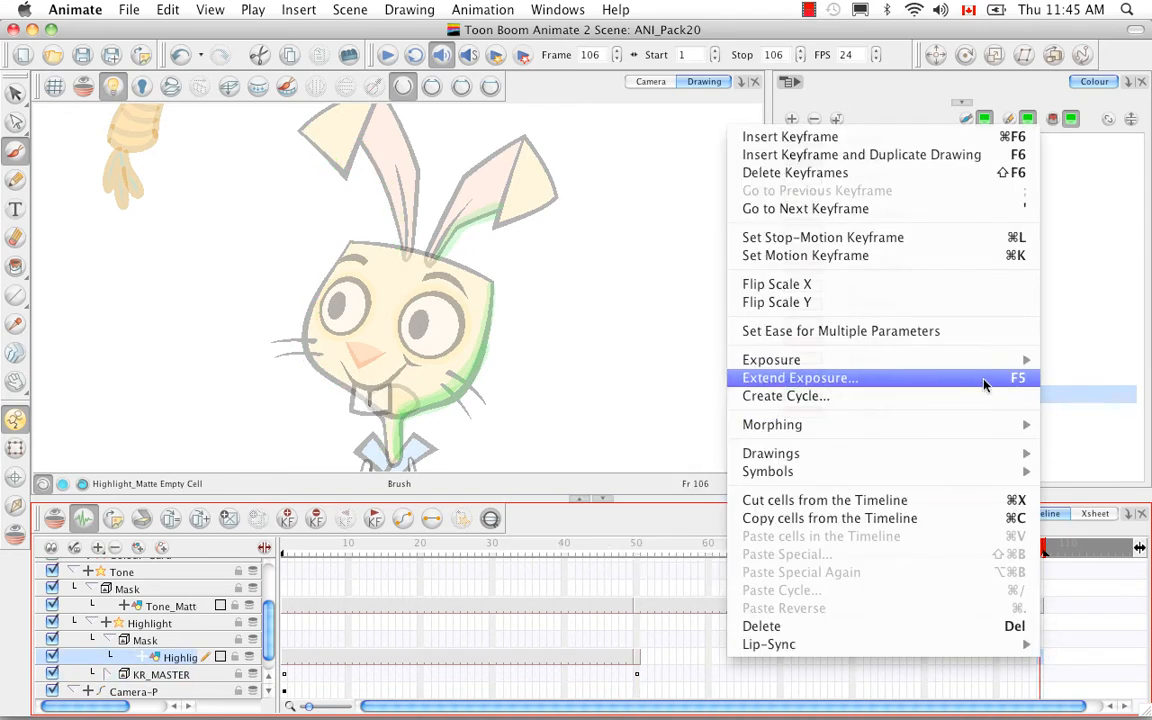
left_click(985, 381)
Review both poses' mattes and compare frames 49 and 50 in the Camera view's rendered preview
left_click(1017, 553)
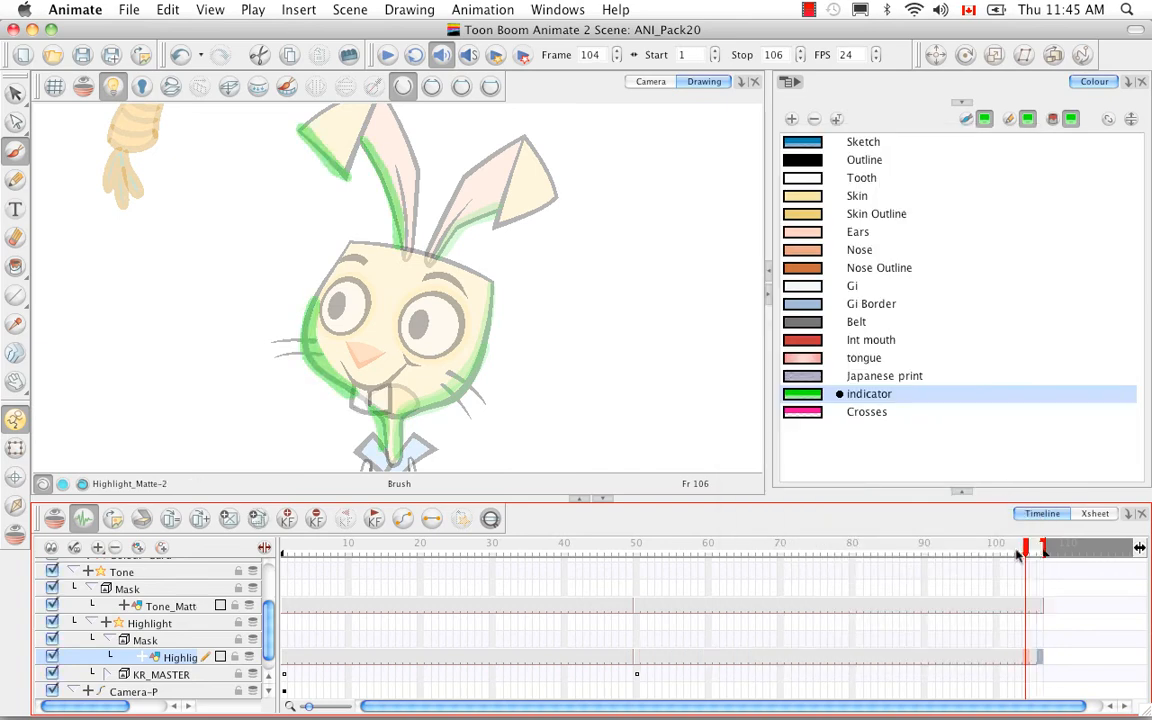
mouse_move(1017, 553)
left_mouse_down()
mouse_move(640, 555)
mouse_move(614, 576)
mouse_move(575, 558)
left_mouse_up()
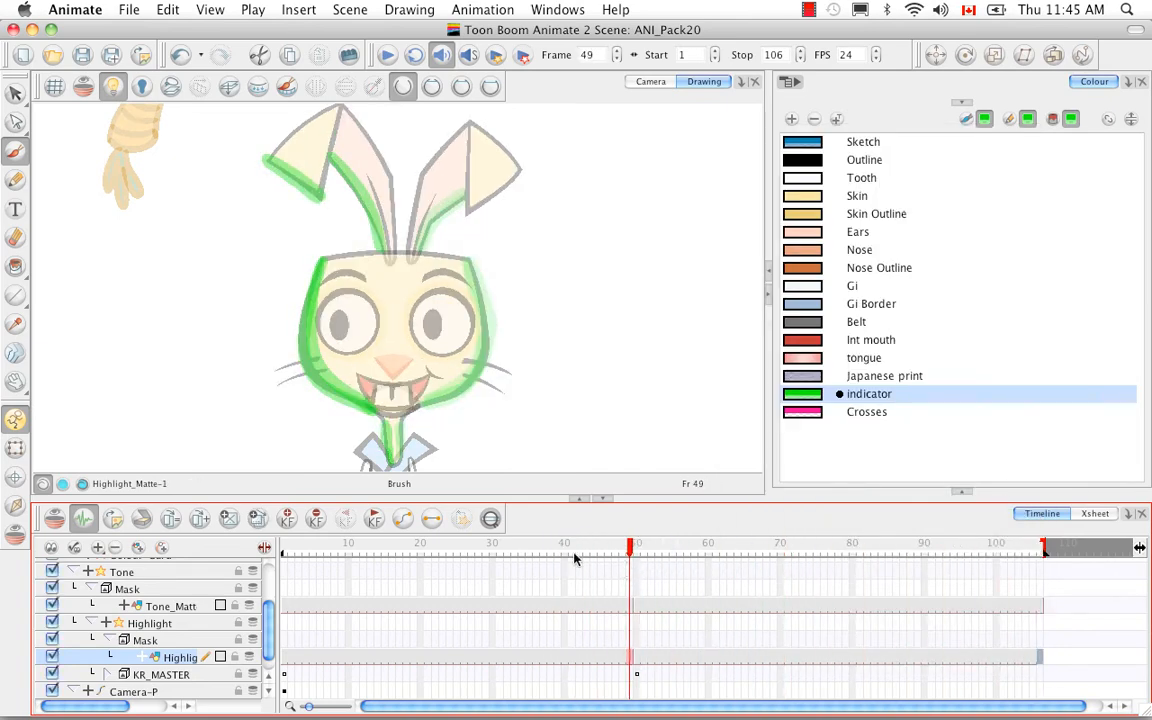
left_click(648, 81)
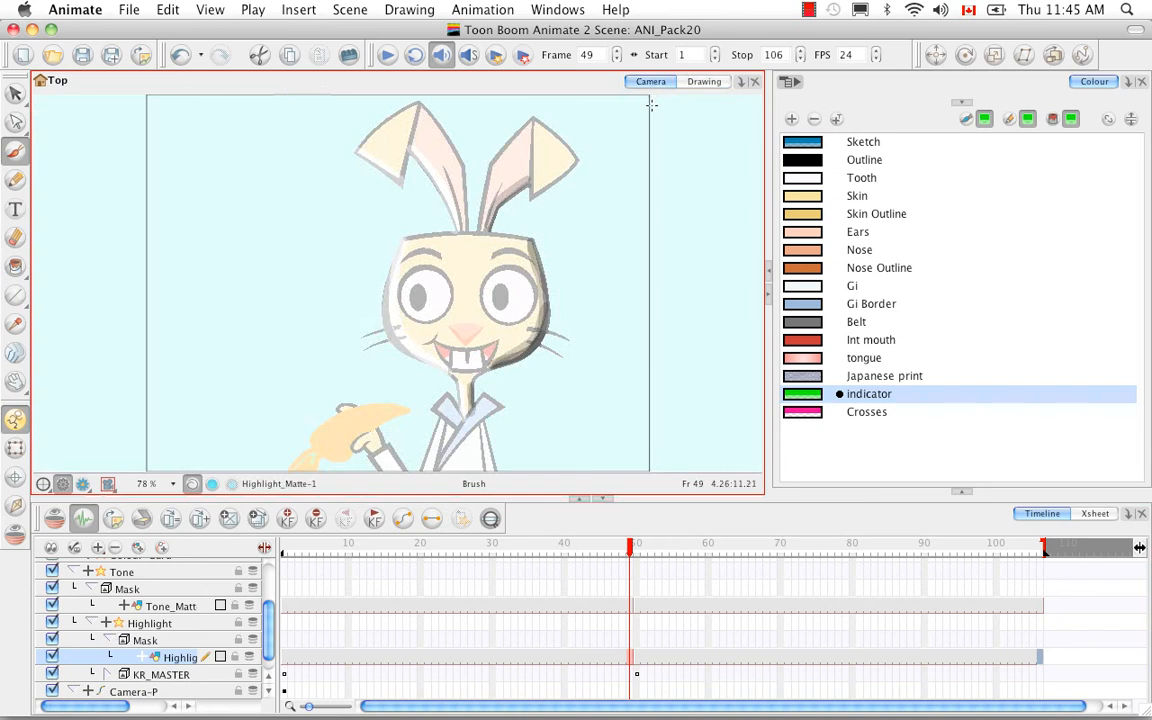
left_click(83, 483)
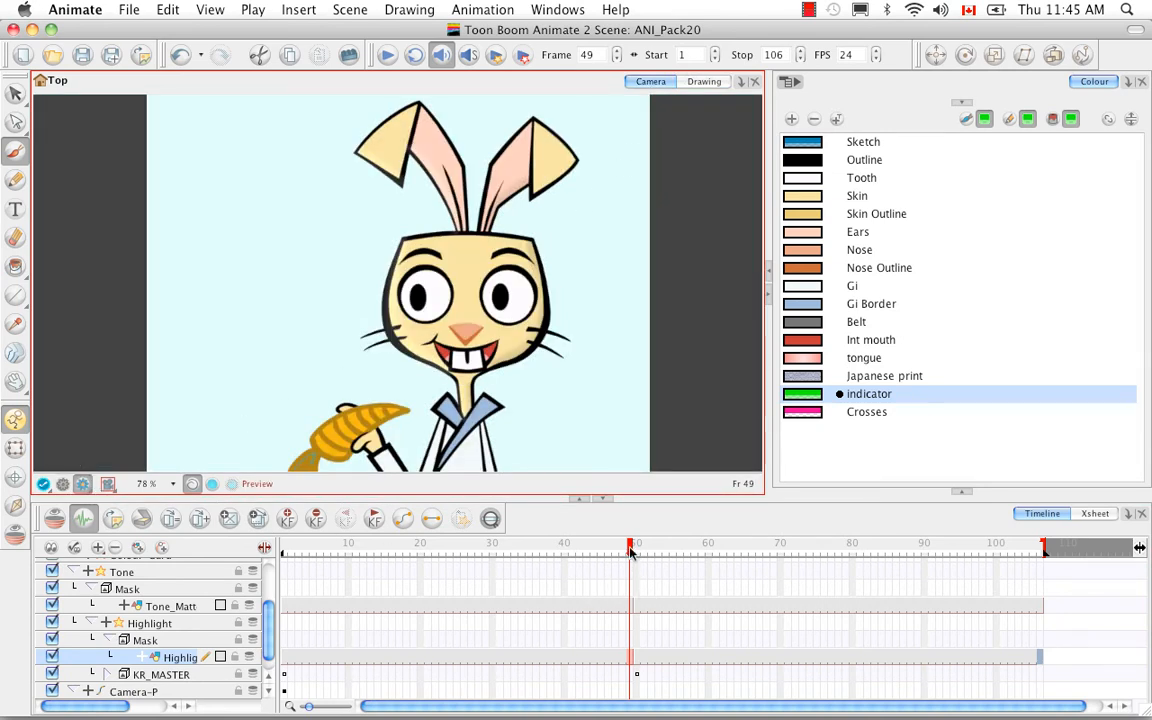
left_click_drag(630, 545, 640, 553)
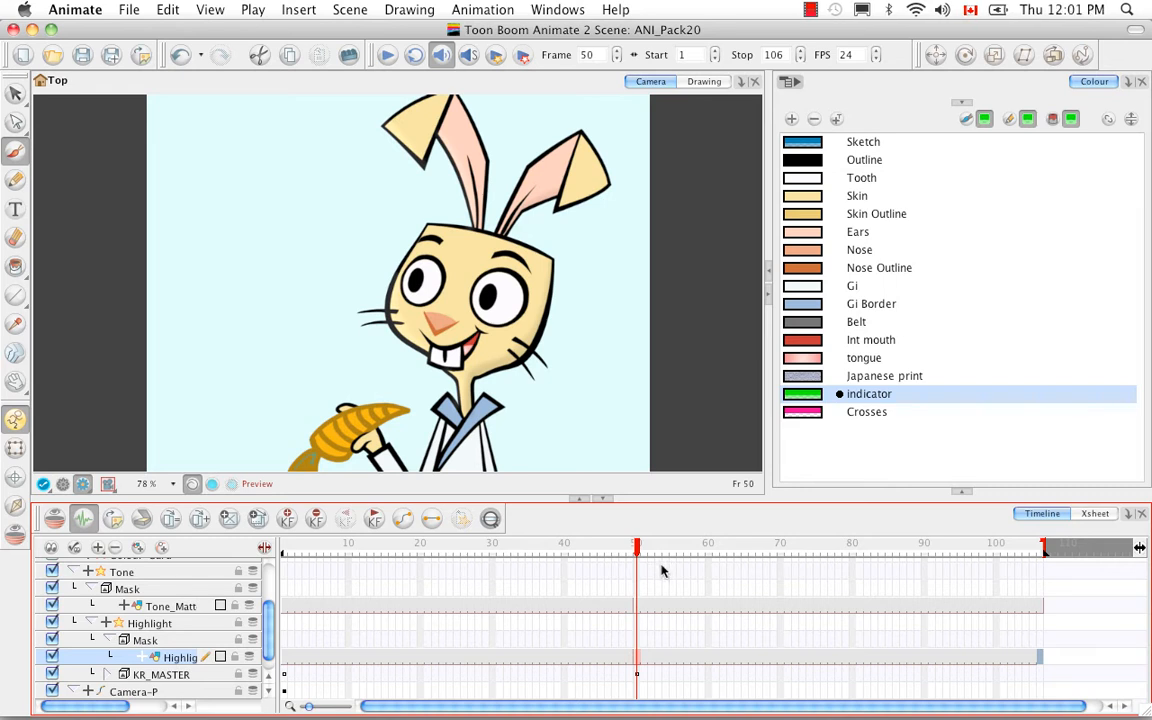
Switch to Animate Pro and open the scene ANP_Pack20.anim from the ANP_Pack20 folder inside Pack21
left_click(32, 29)
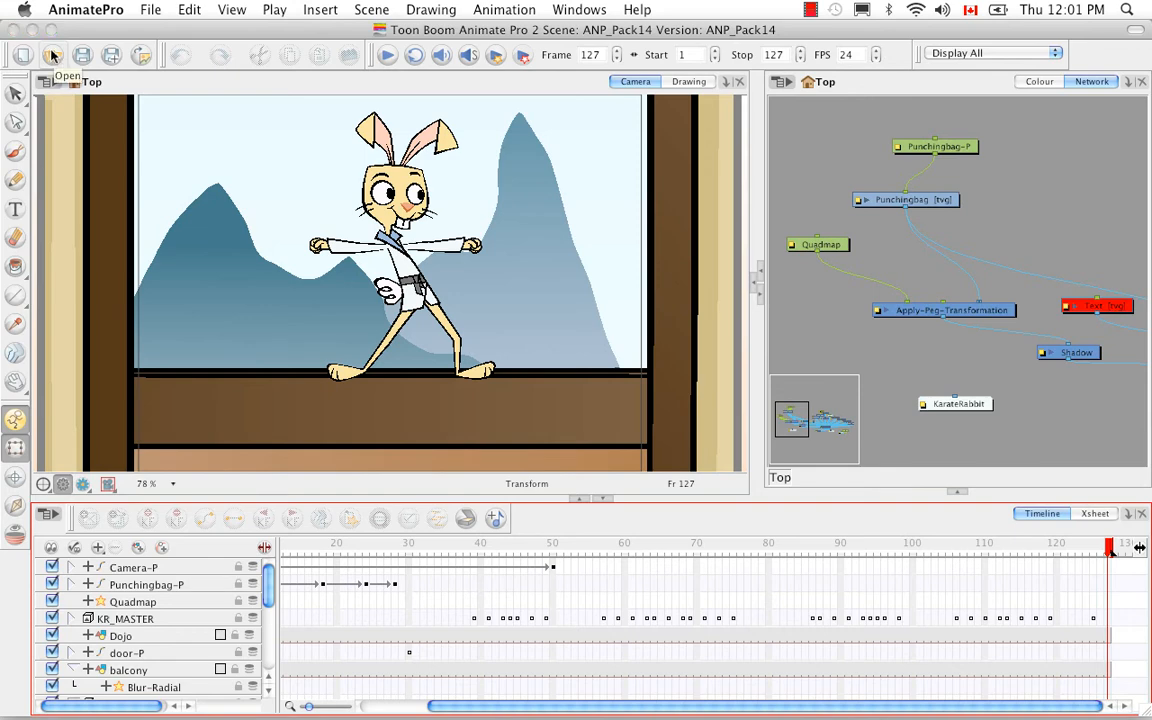
left_click(53, 55)
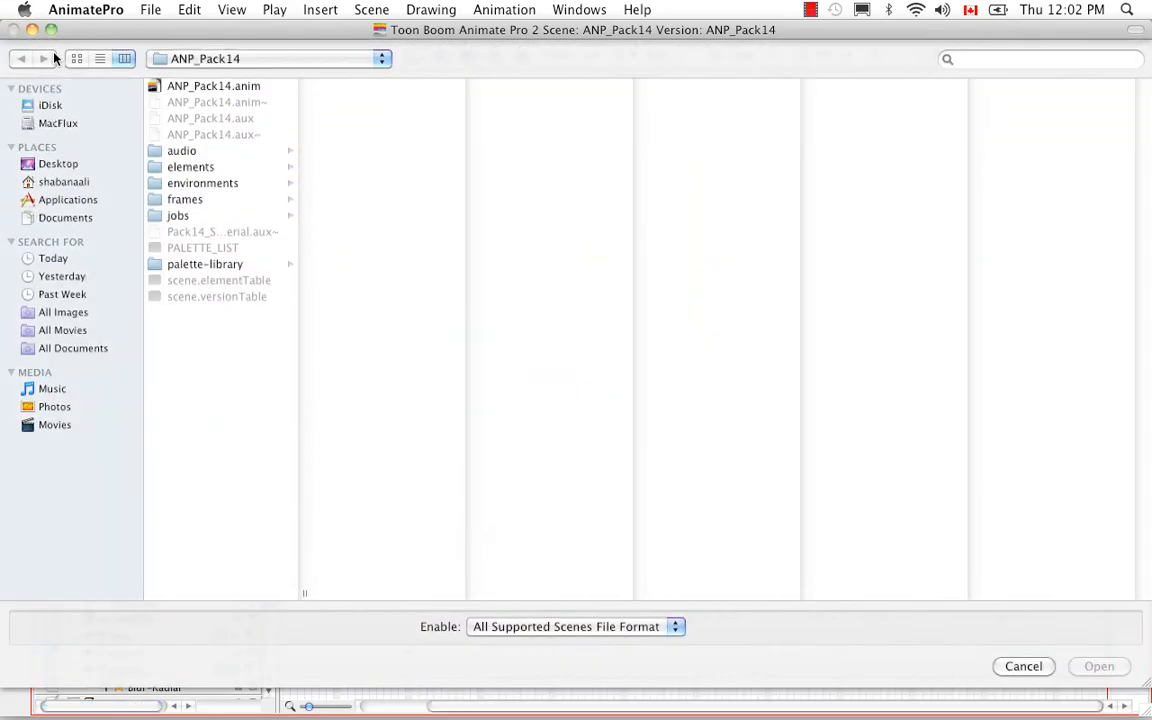
left_click(380, 60)
left_click(355, 80)
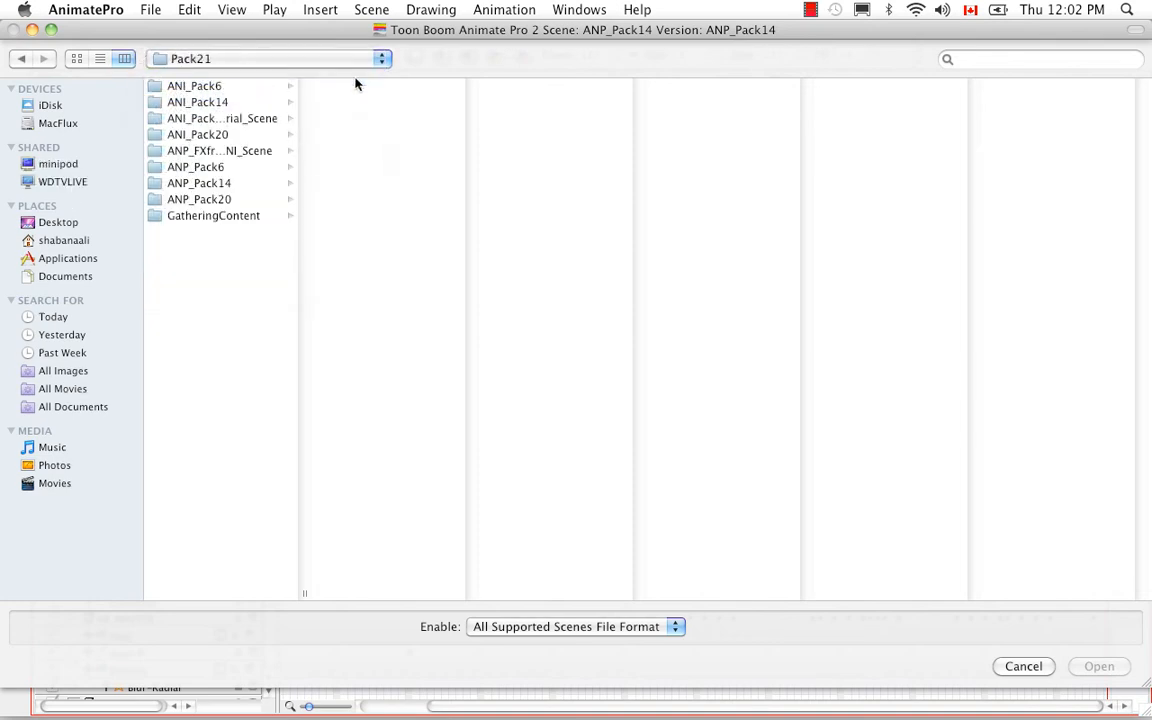
left_click(210, 200)
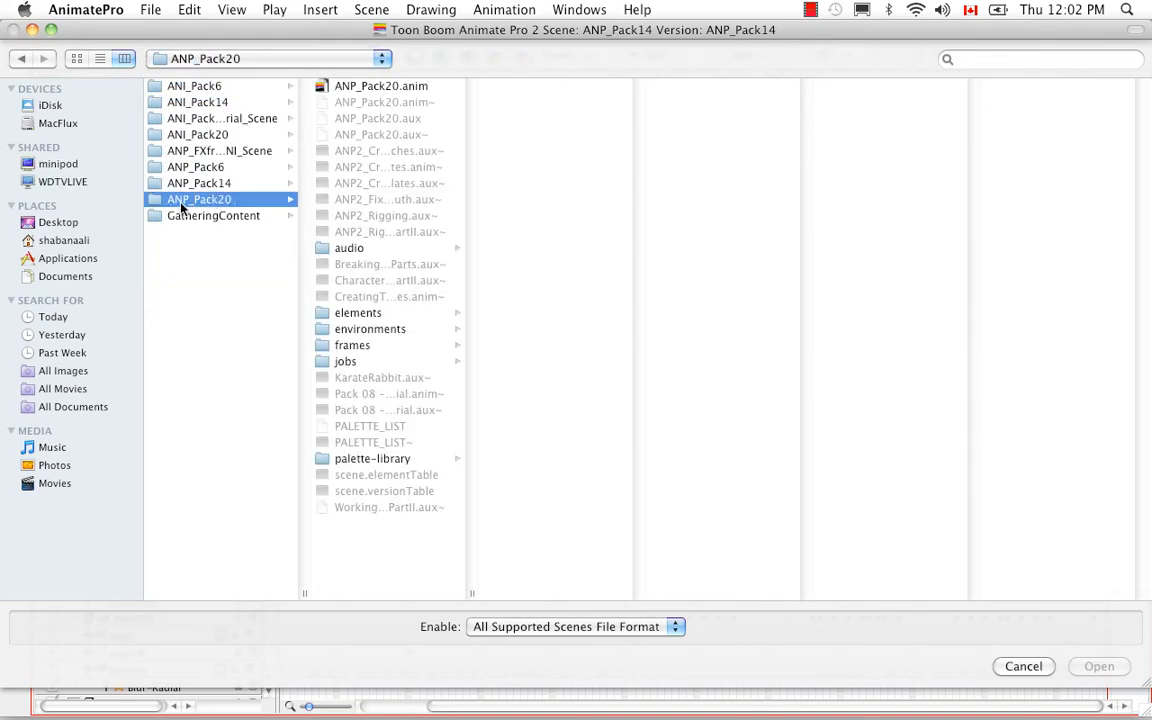
left_click(340, 86)
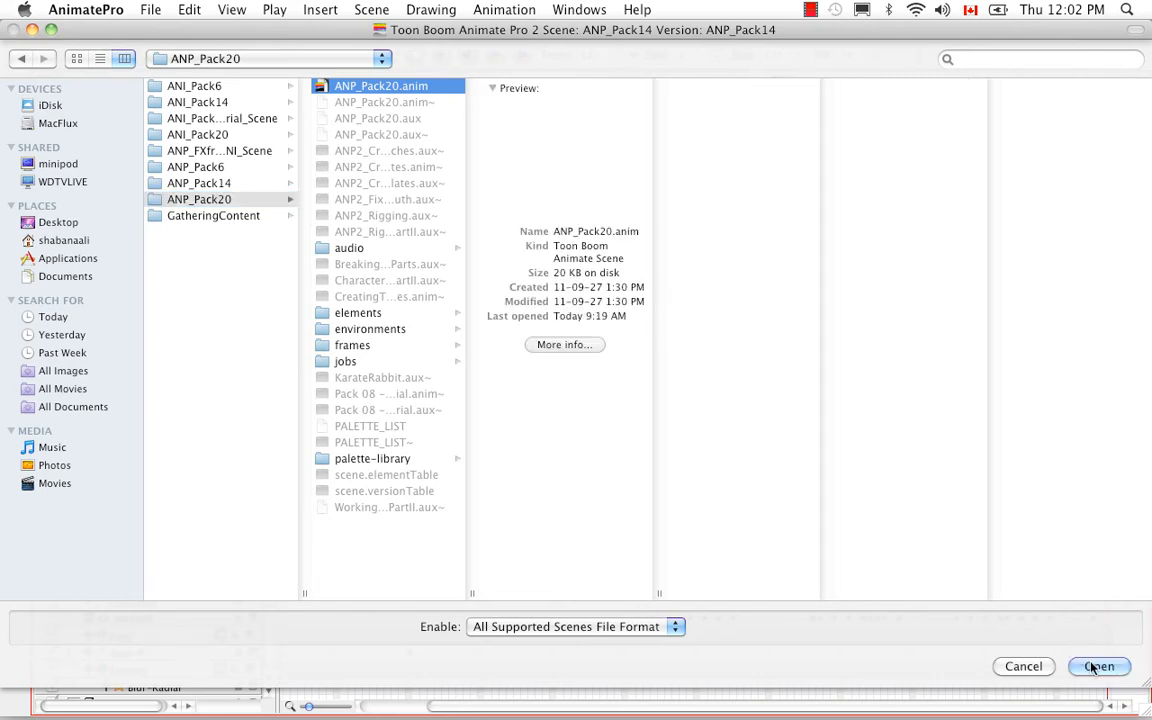
left_click(1099, 666)
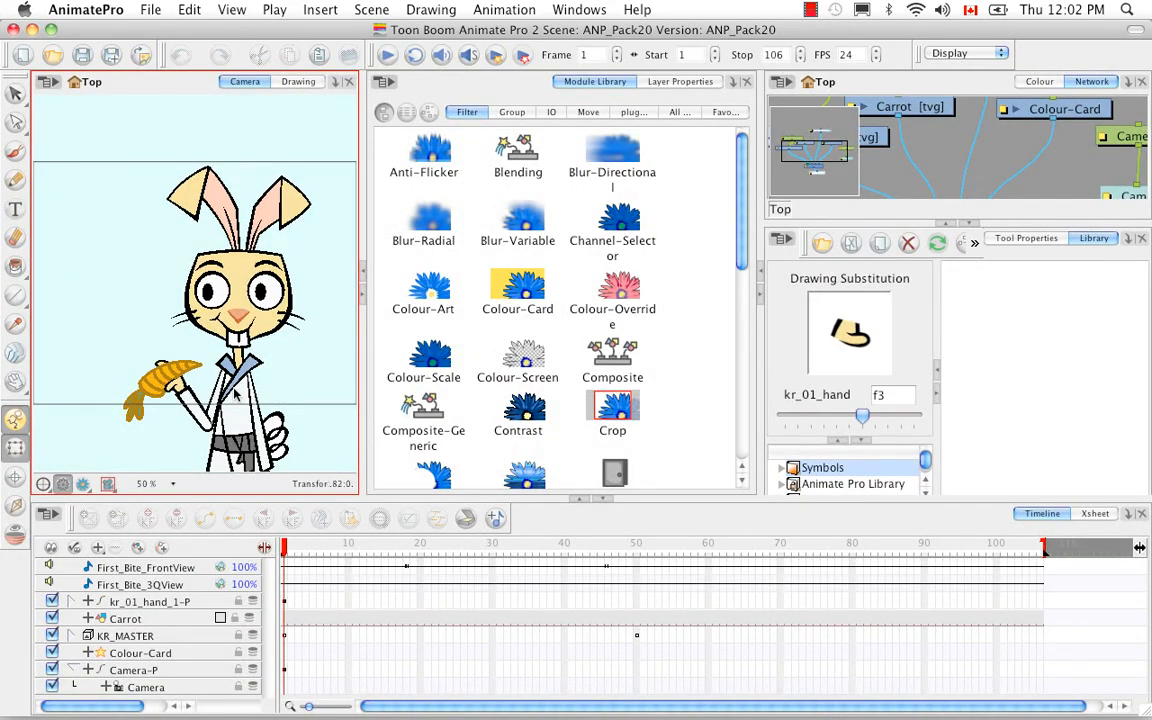
Enlarge the Camera view and play the scene from frame 1 with sound enabled
left_click(363, 300)
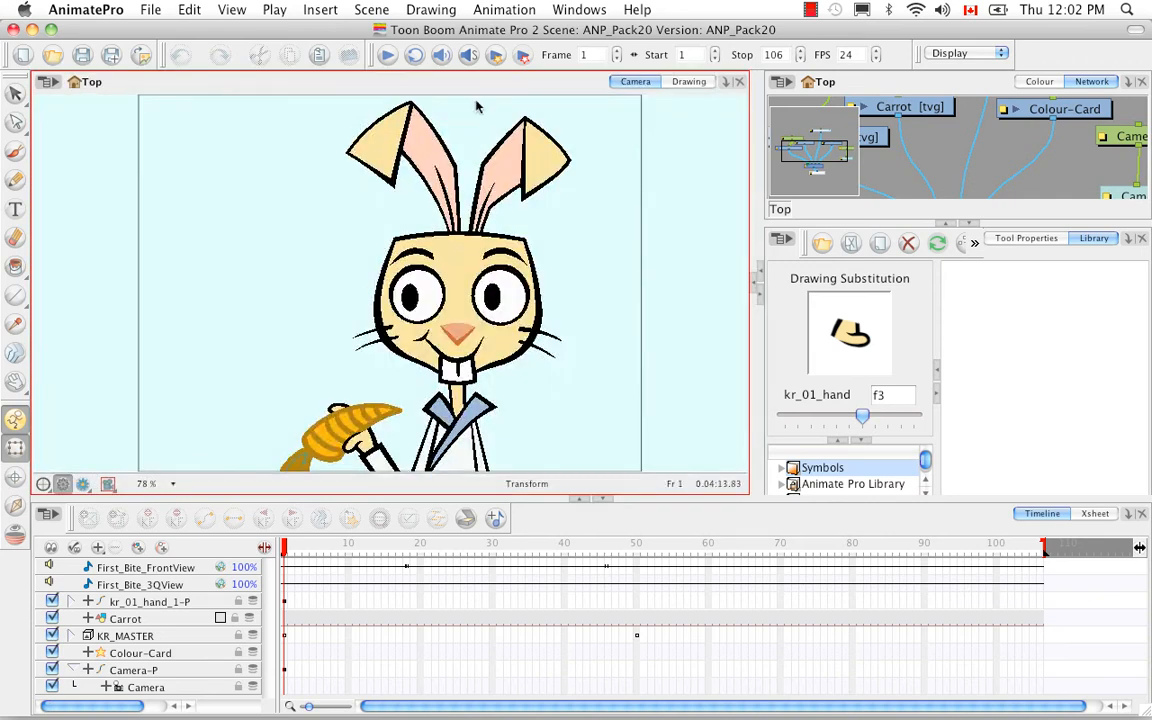
left_click(441, 56)
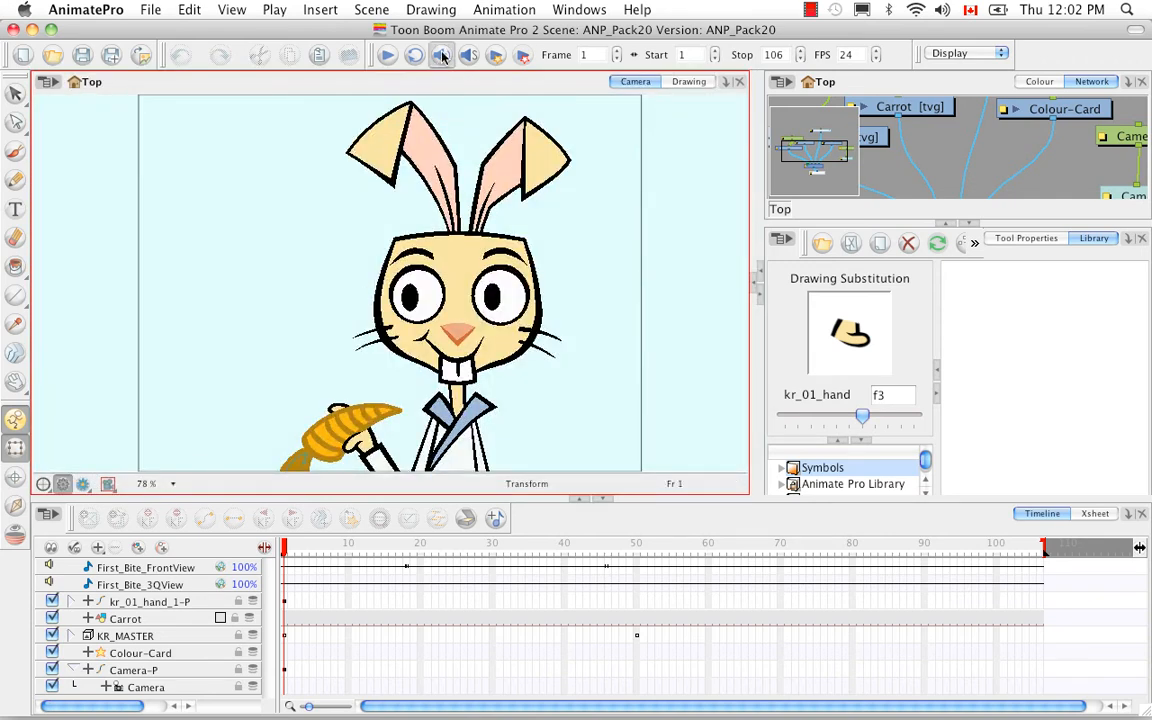
left_click(388, 56)
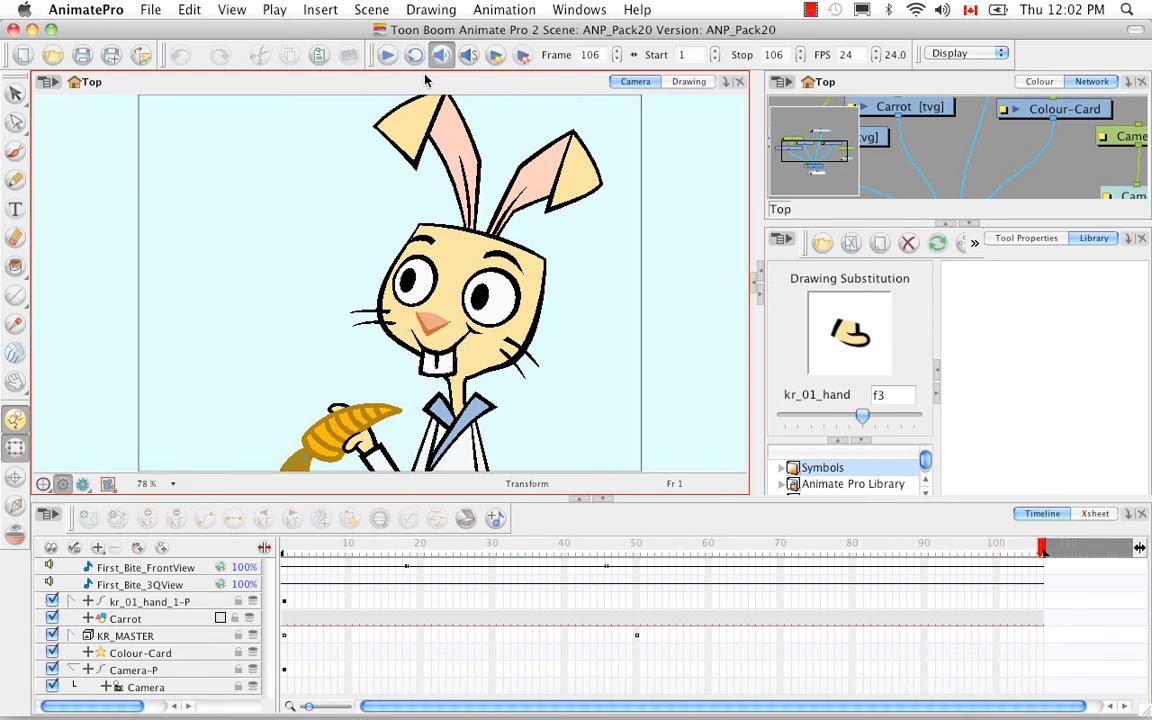
Add a Highlight effect module to the network next to KR_MASTER, with the Network view enlarged vertically
left_click(969, 223)
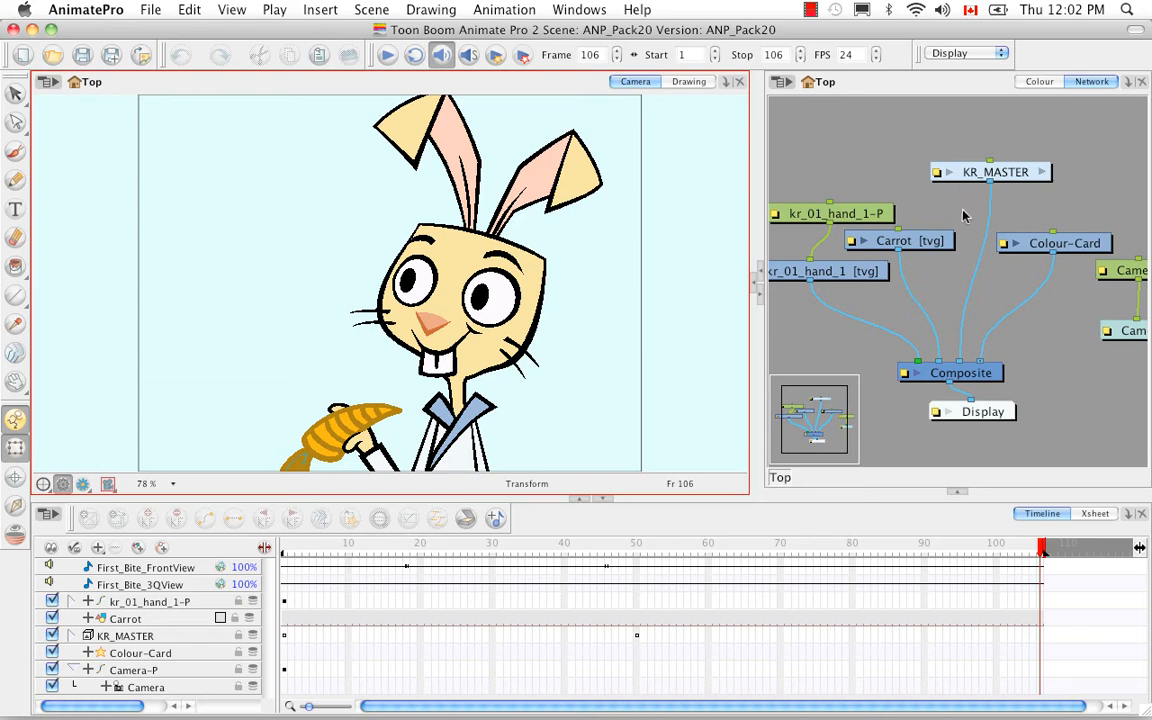
left_click(755, 288)
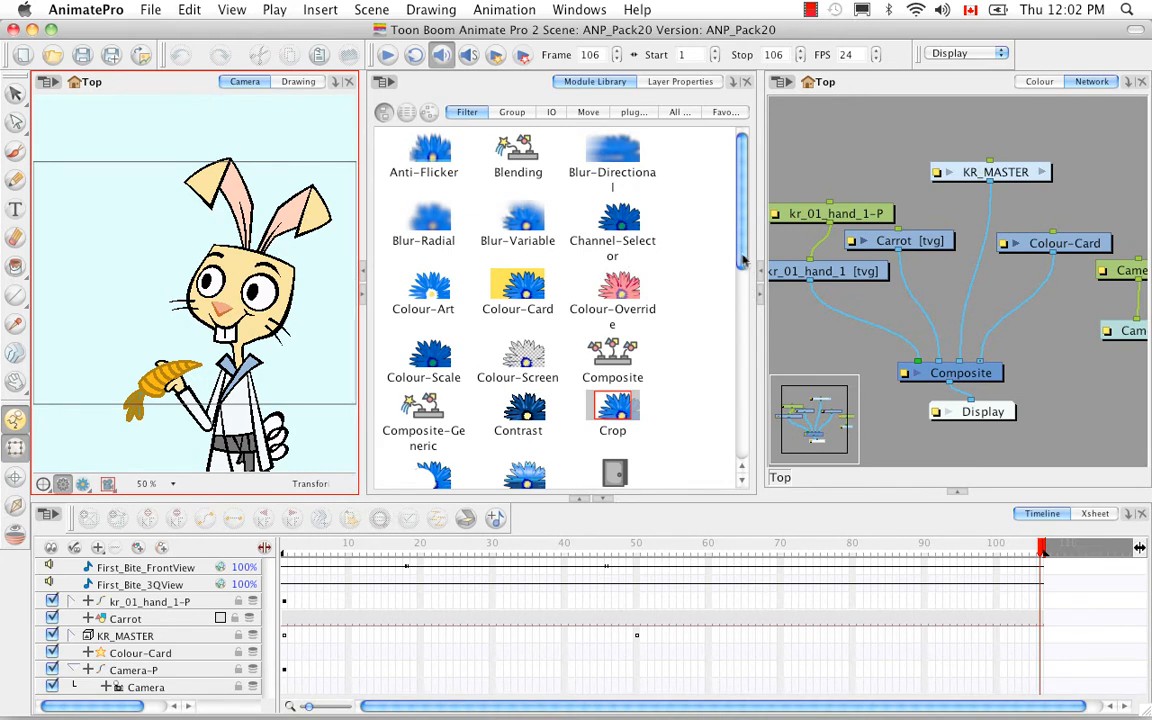
left_click_drag(740, 220, 735, 318)
left_click(612, 402)
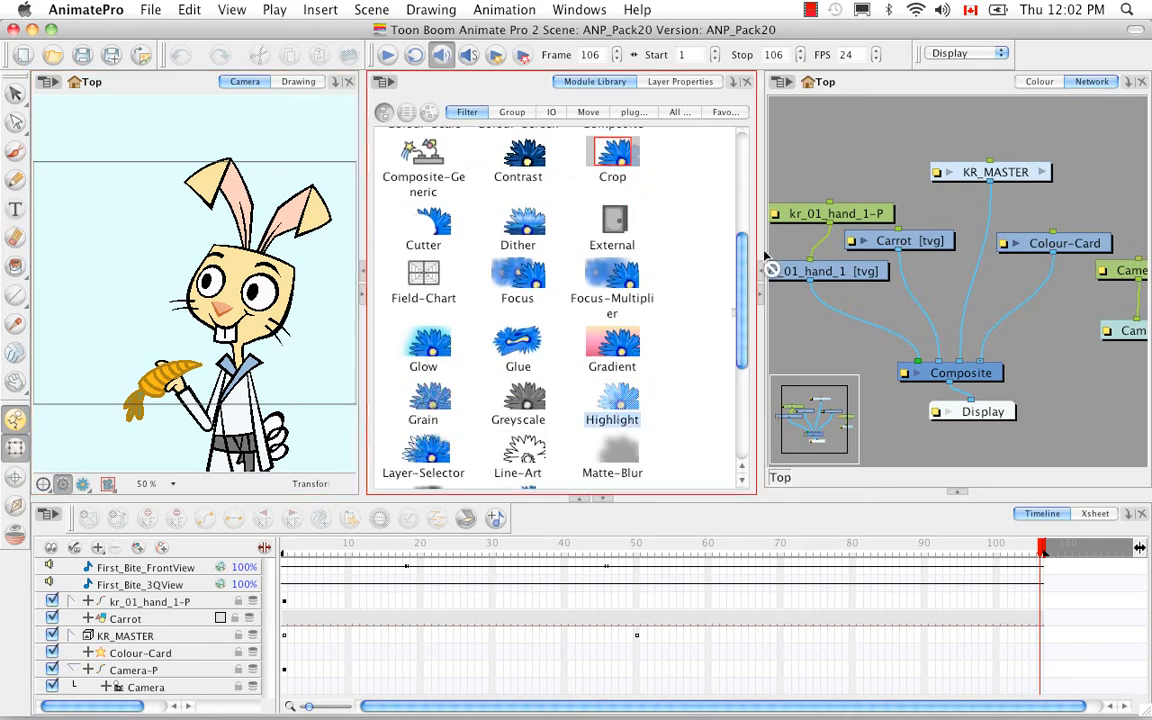
left_click_drag(875, 150, 876, 148)
Add a Tone effect module to the network and place it beside the Highlight module in the full-width Network view
scroll(665, 261, "down", 5)
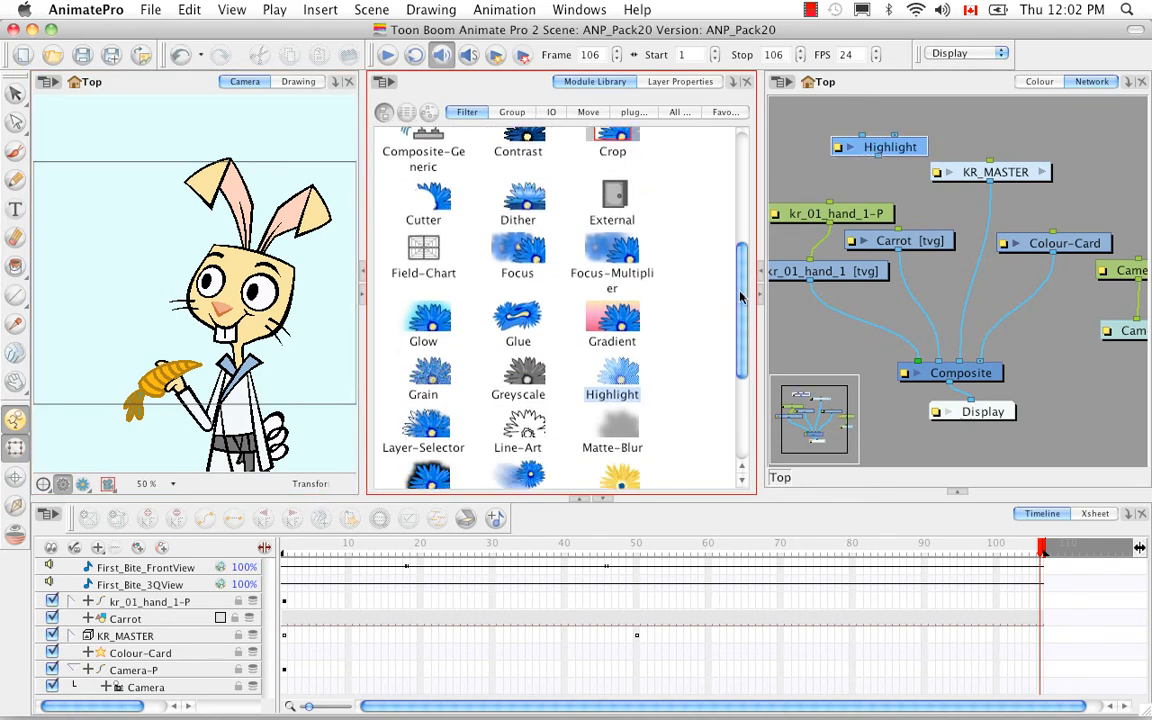
left_click(423, 452)
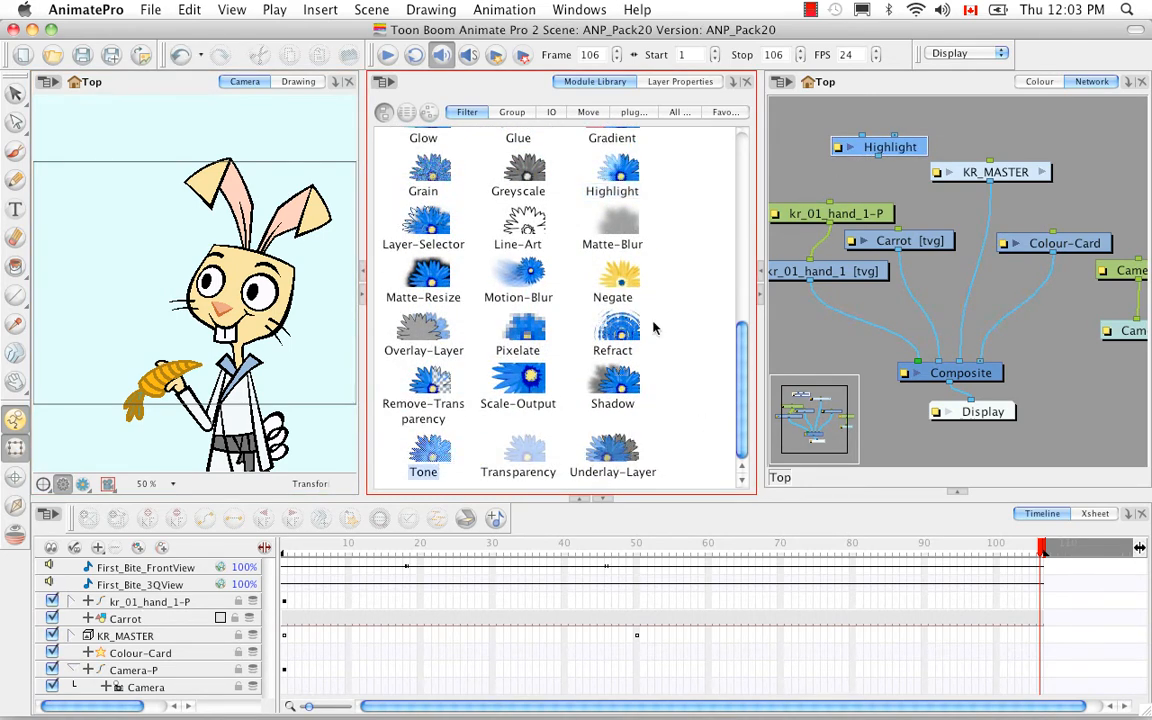
left_click(794, 132)
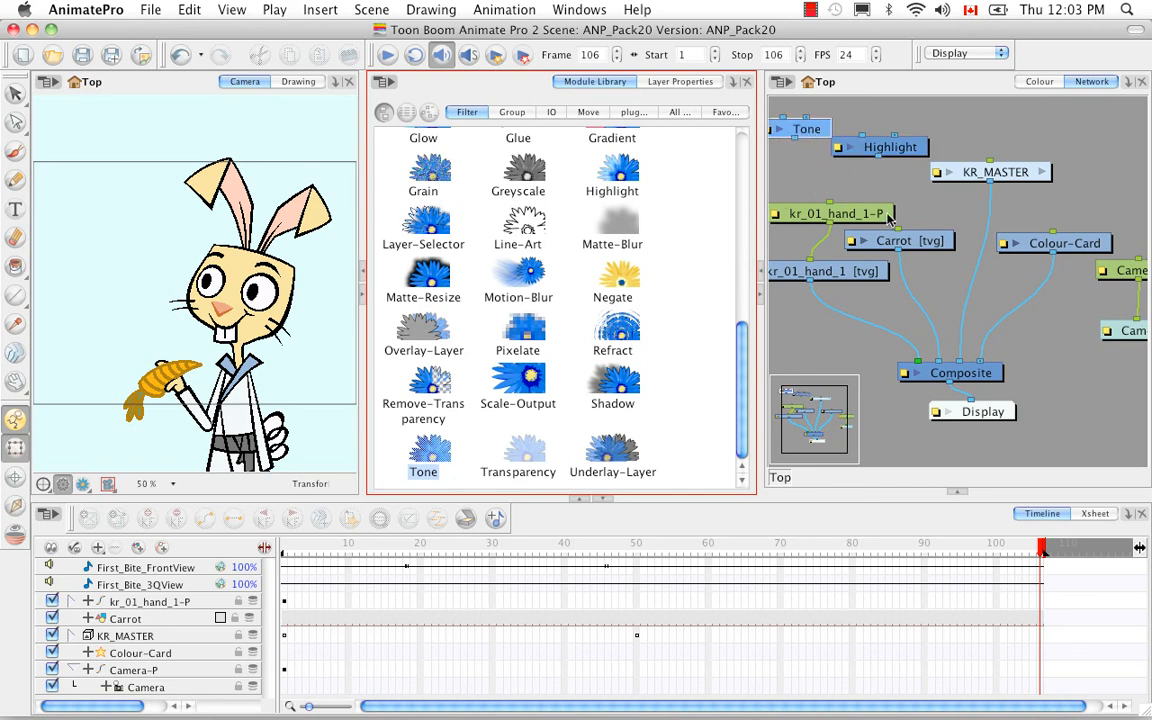
key("grave")
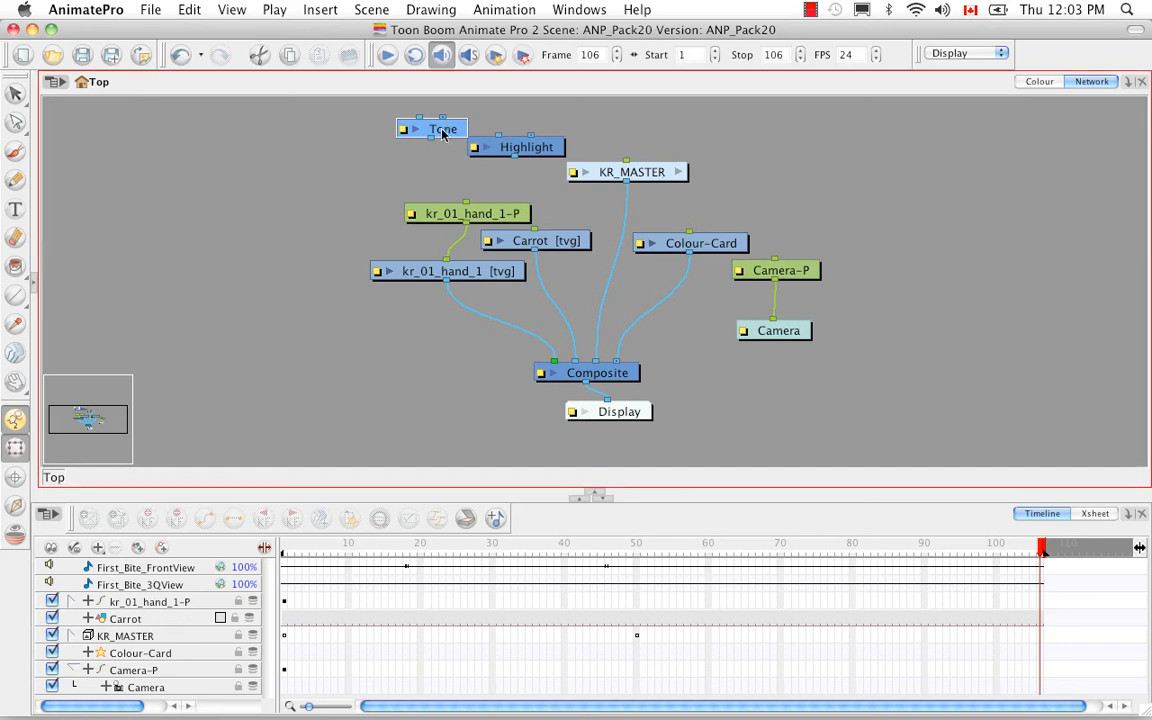
left_click_drag(448, 132, 420, 150)
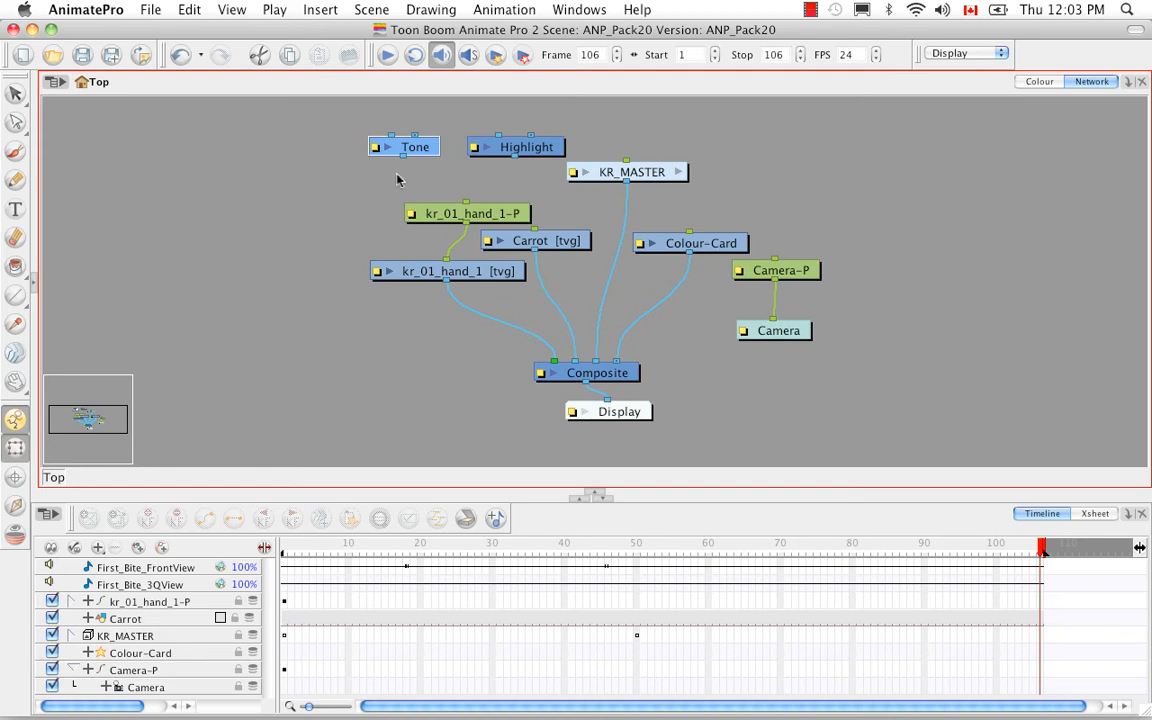
Move KR_MASTER higher and insert the Highlight module into its connection to the Composite
left_click_drag(630, 163, 662, 114)
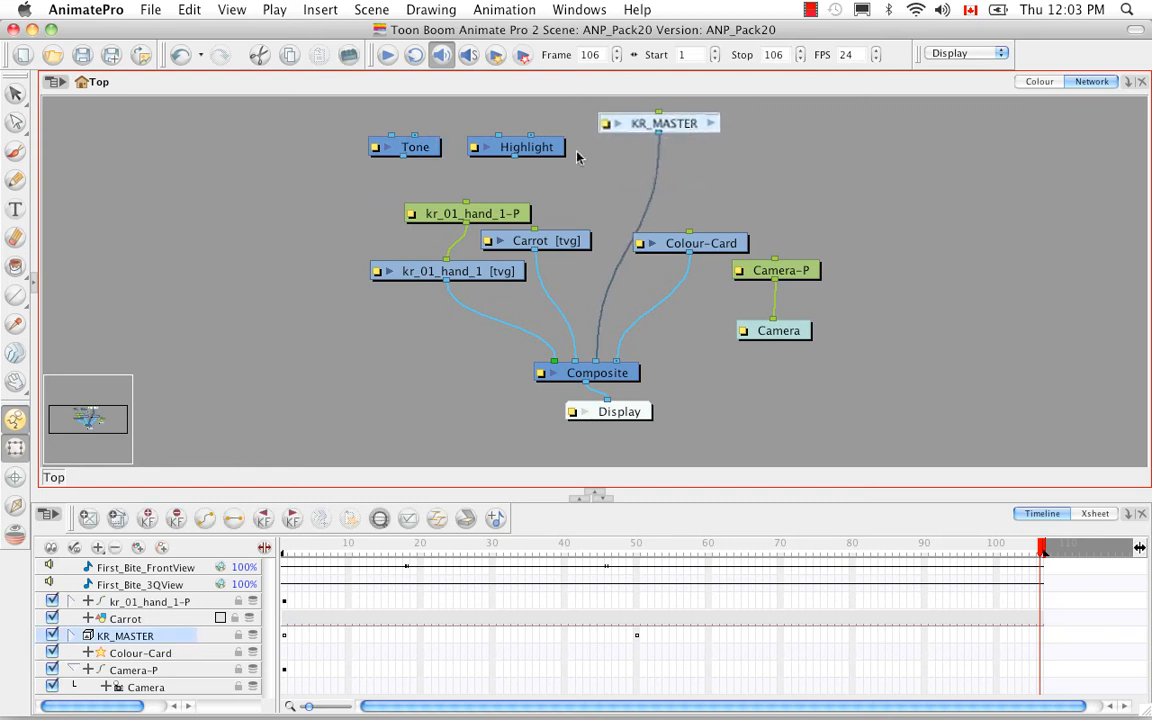
left_click_drag(566, 153, 647, 174)
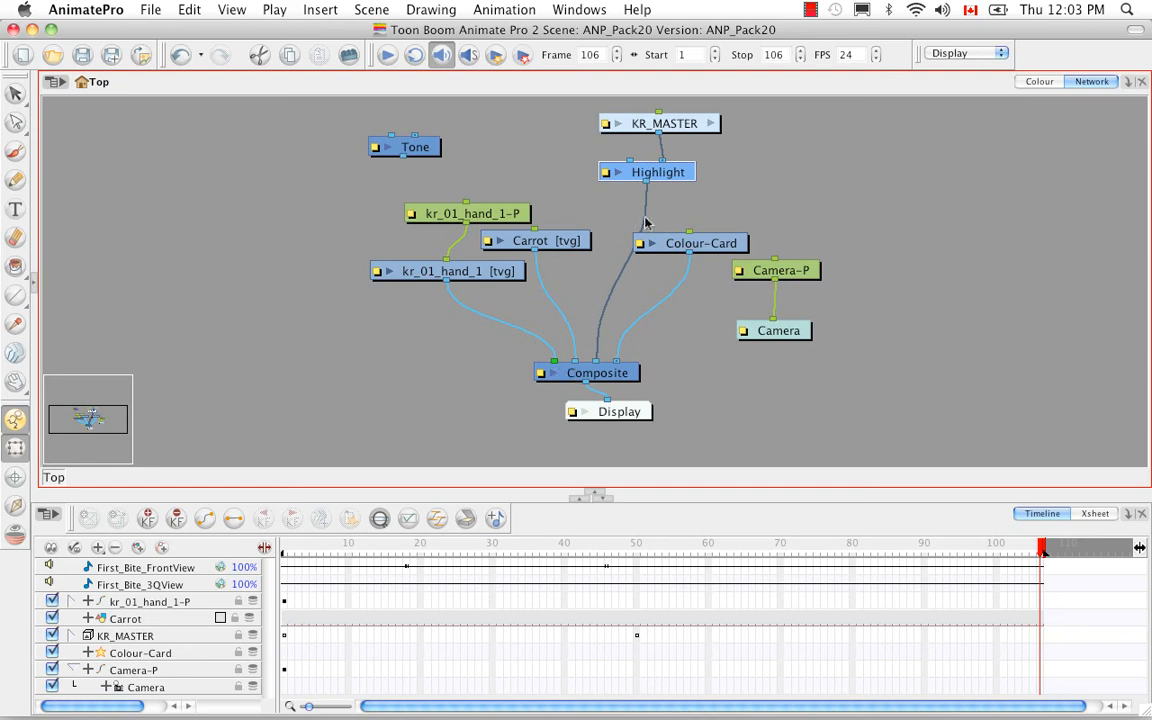
left_click_drag(686, 174, 669, 197)
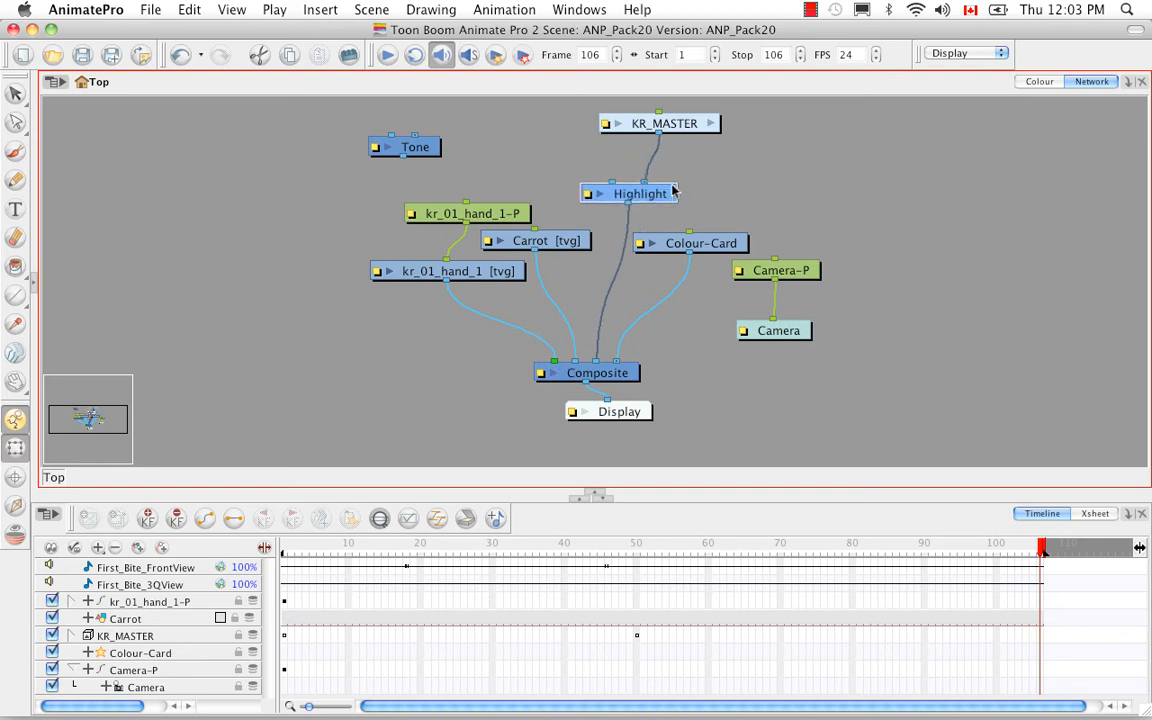
left_click(727, 199)
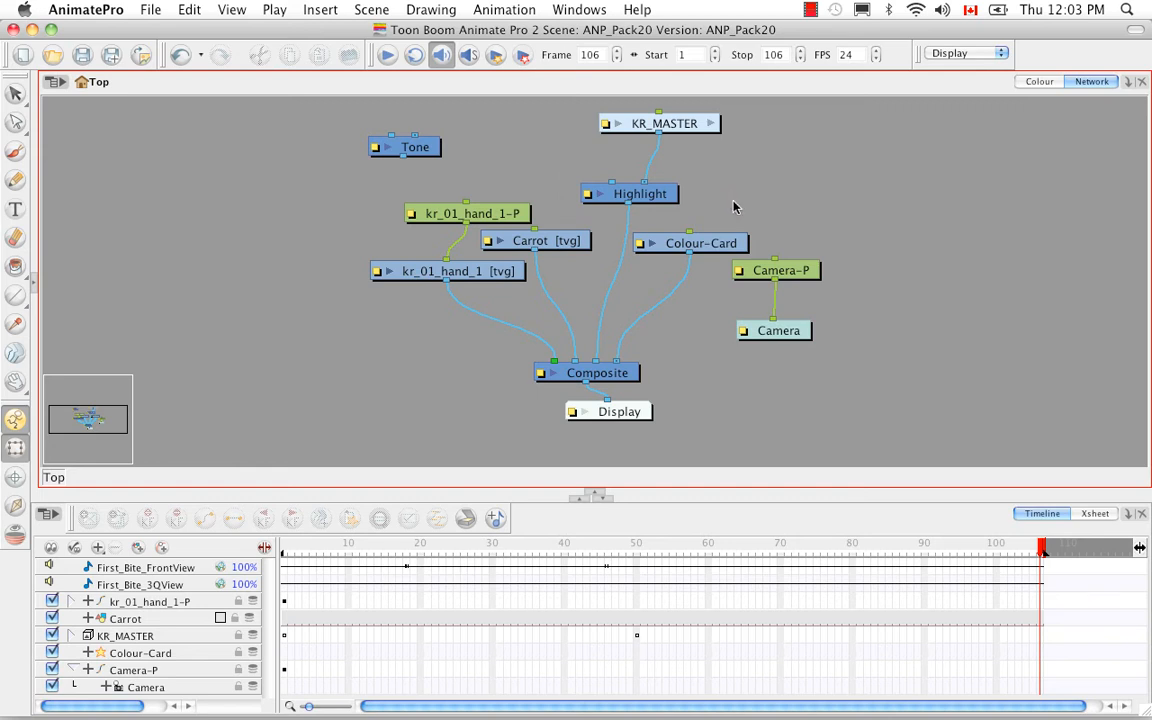
Add a new drawing layer, place its module below Camera, and reorder its Composite connection so the layer sits directly above KR_MASTER
left_click(138, 548)
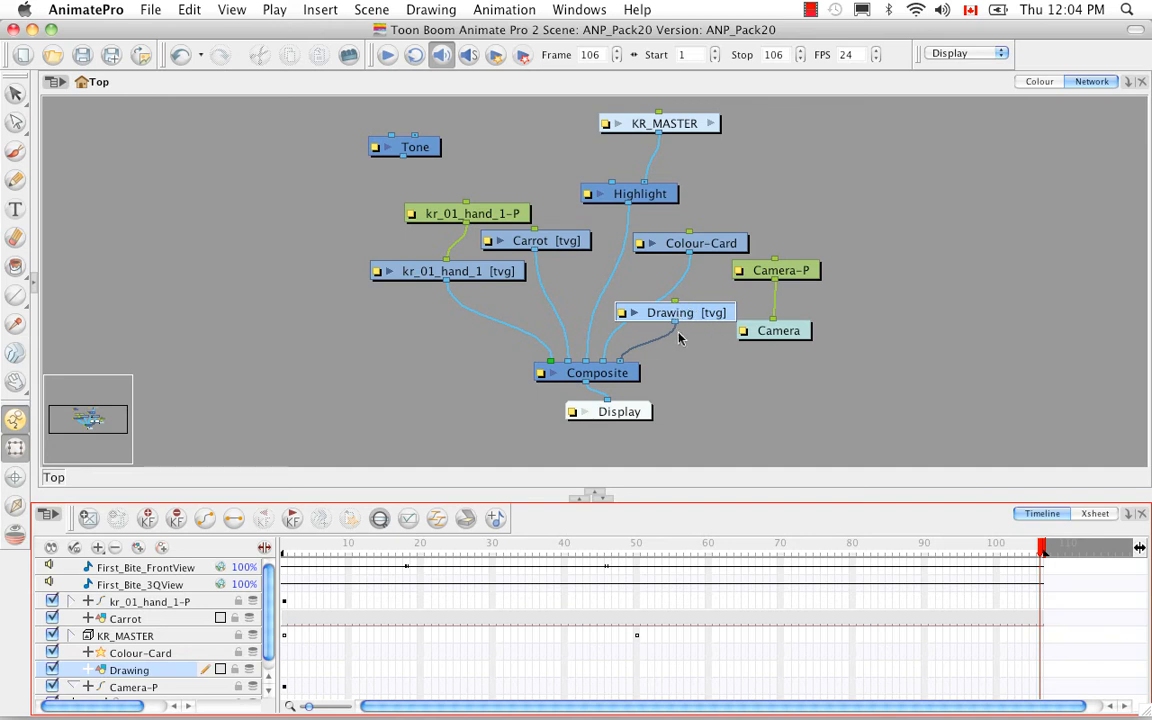
mouse_move(697, 316)
left_mouse_down()
mouse_move(744, 372)
mouse_move(809, 372)
left_mouse_up()
left_click_drag(621, 364, 586, 364)
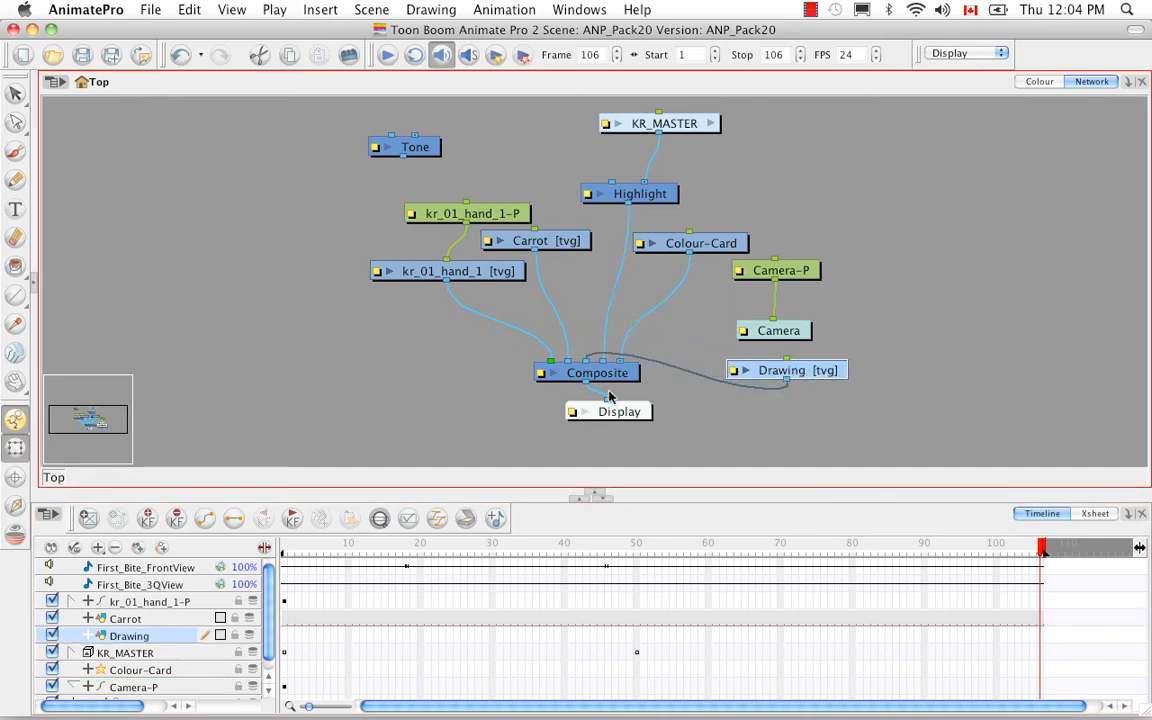
Show the new drawing layer in an enlarged Drawing view with the light table on, at frame 1
left_click(34, 284)
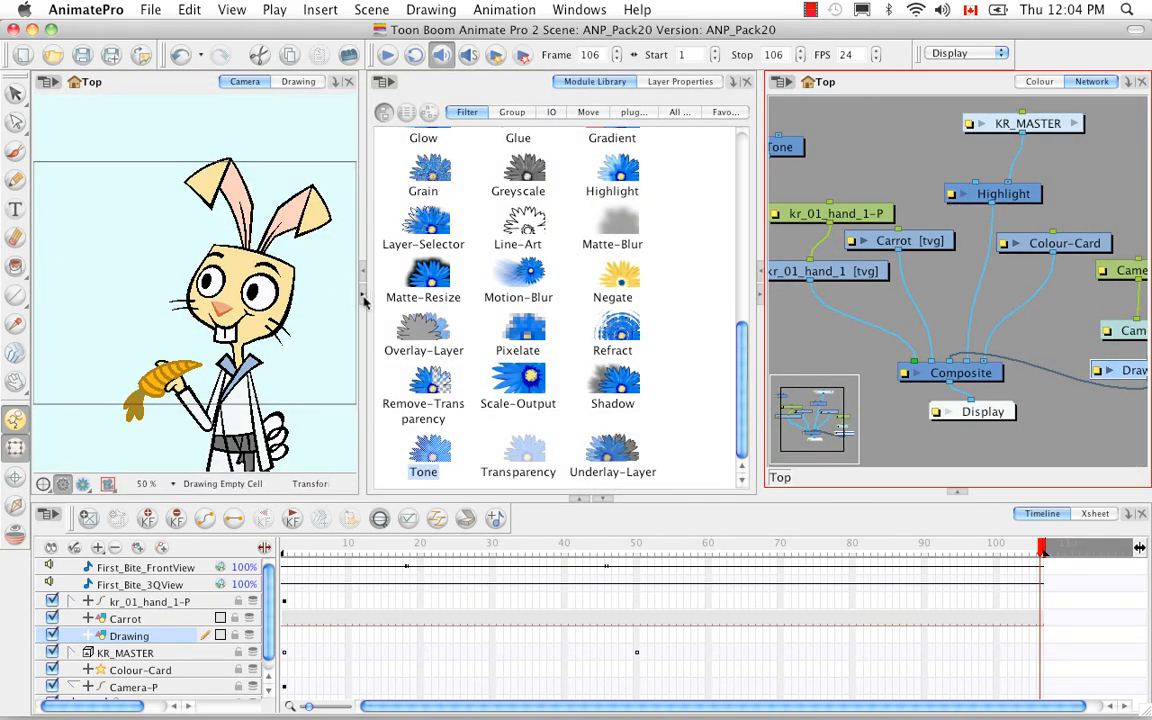
left_click(362, 295)
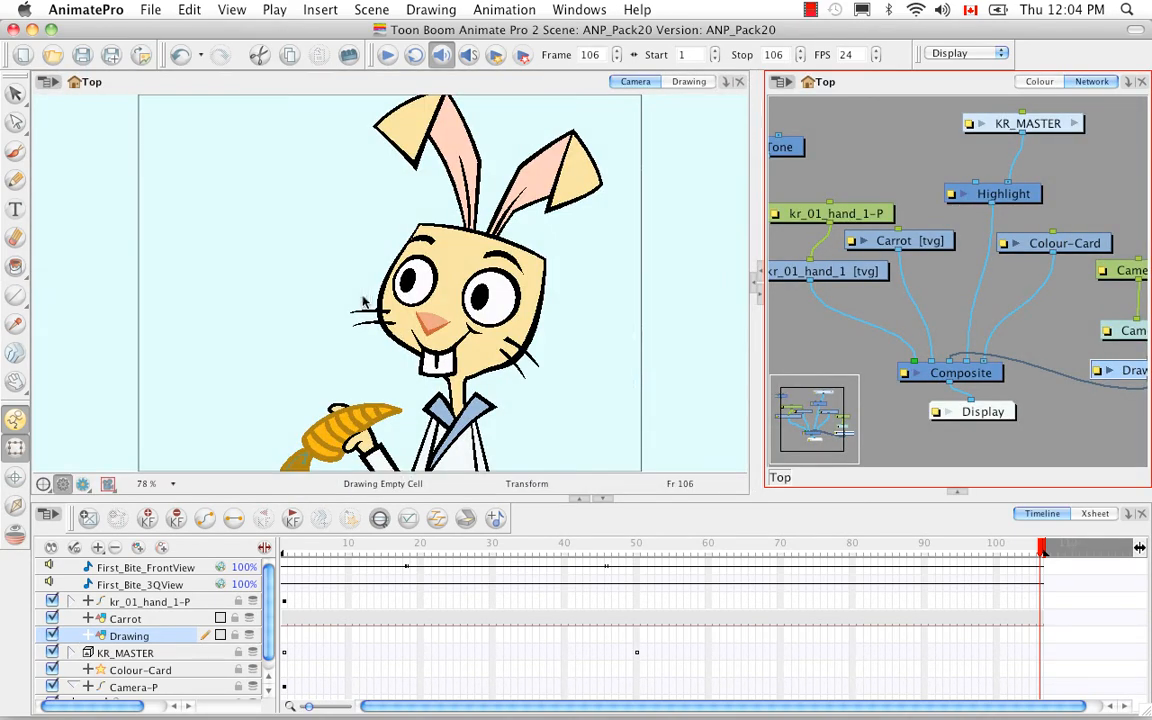
left_click(689, 82)
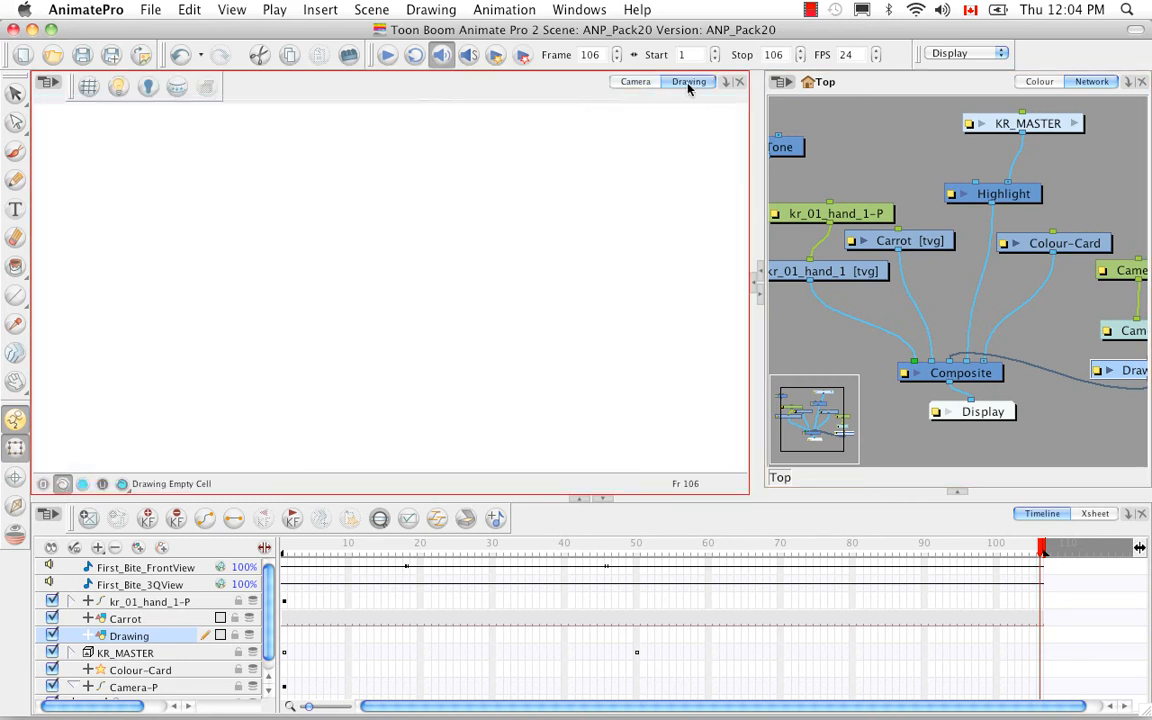
left_click(118, 87)
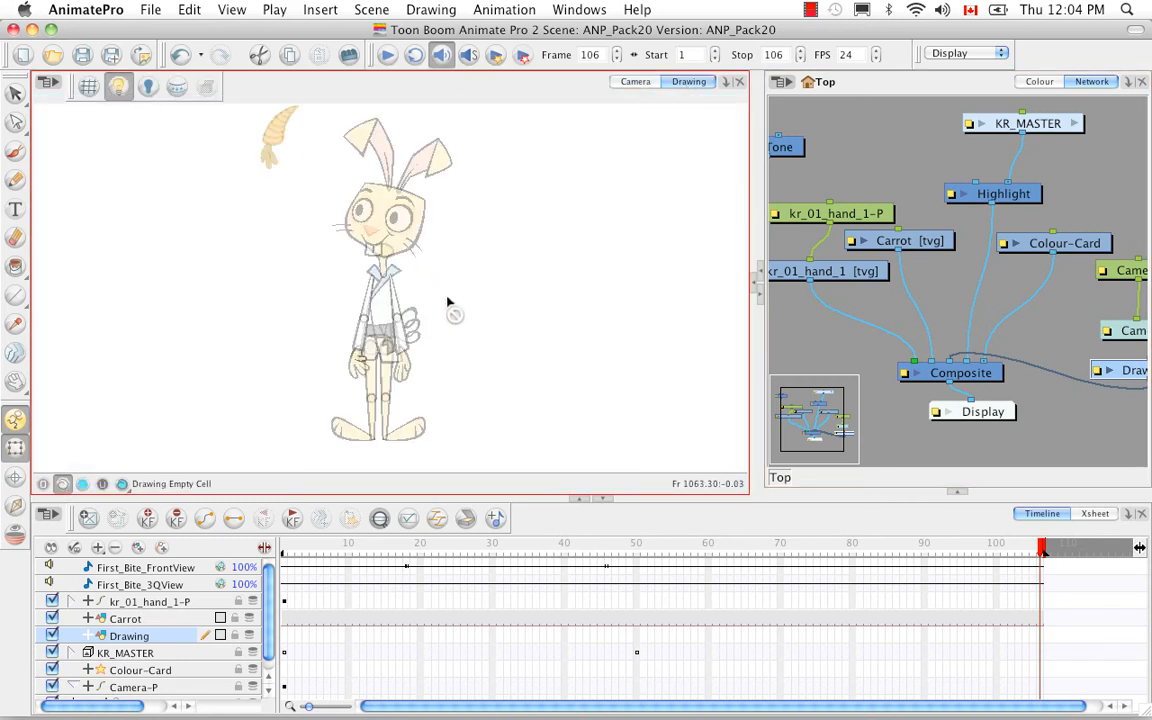
left_click_drag(1057, 569, 257, 575)
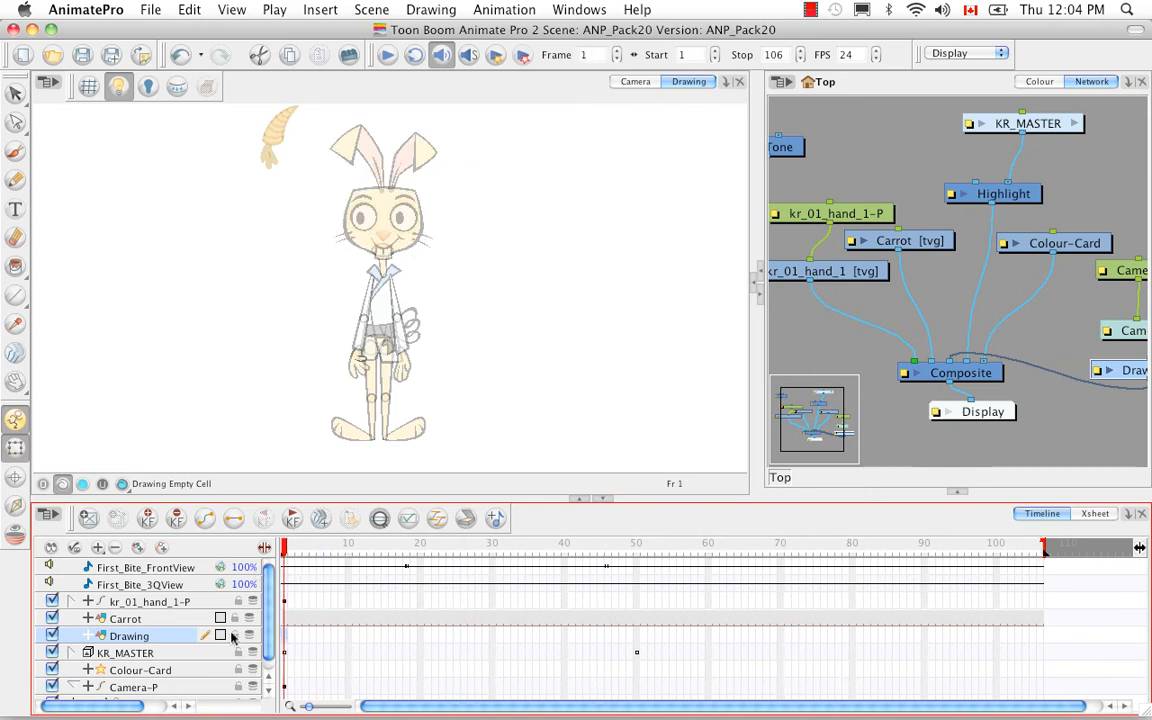
Brush a stroke in the rabbit palette's indicator colour along the left-hand edge of the face, and collapse the palette list
left_click(1039, 81)
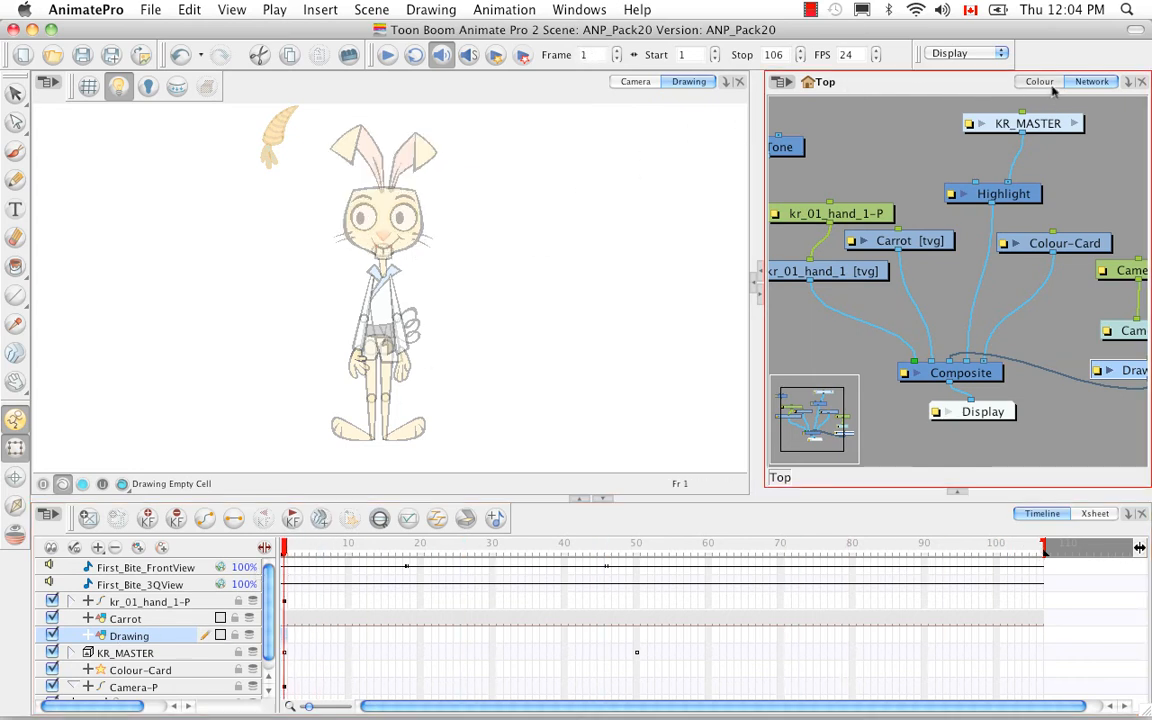
scroll(1110, 368, "down", 5)
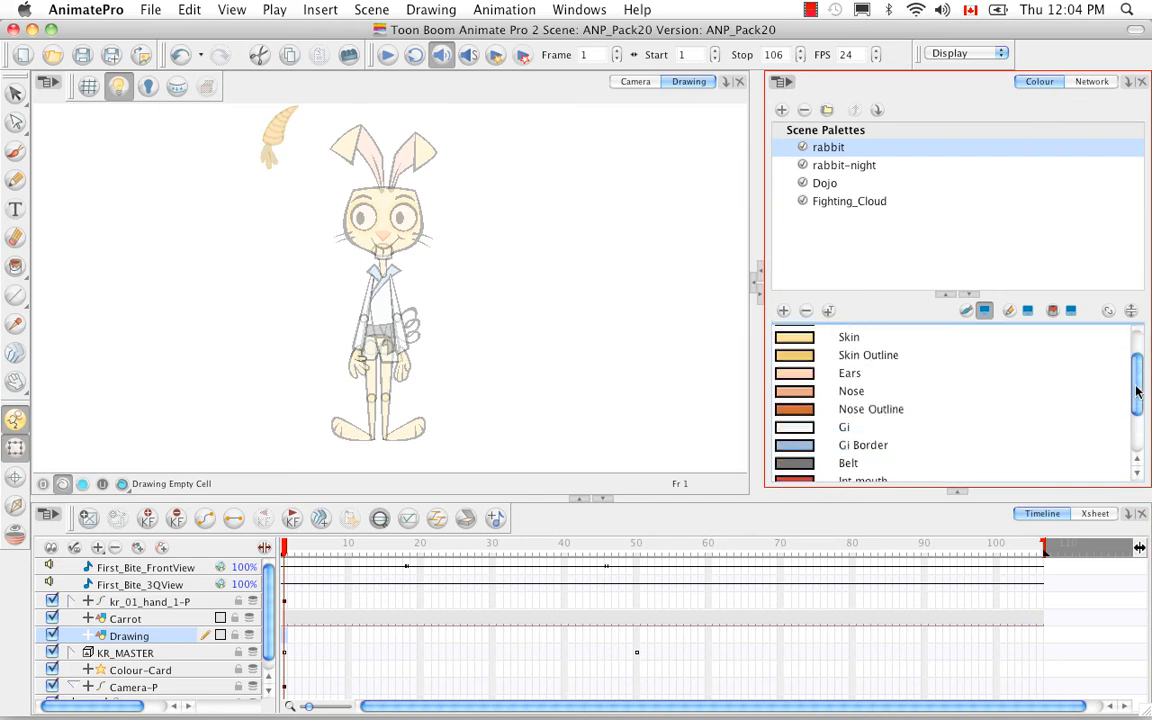
left_click(1085, 454)
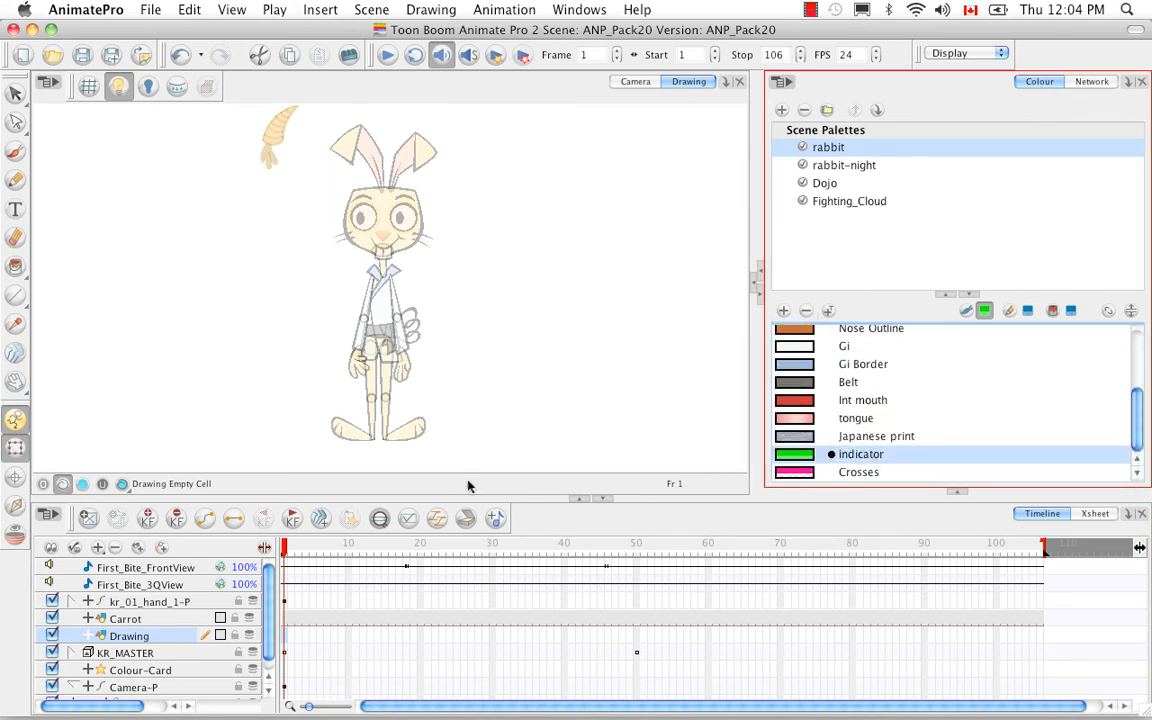
left_click(415, 425)
key("2")
key("2")
key("2")
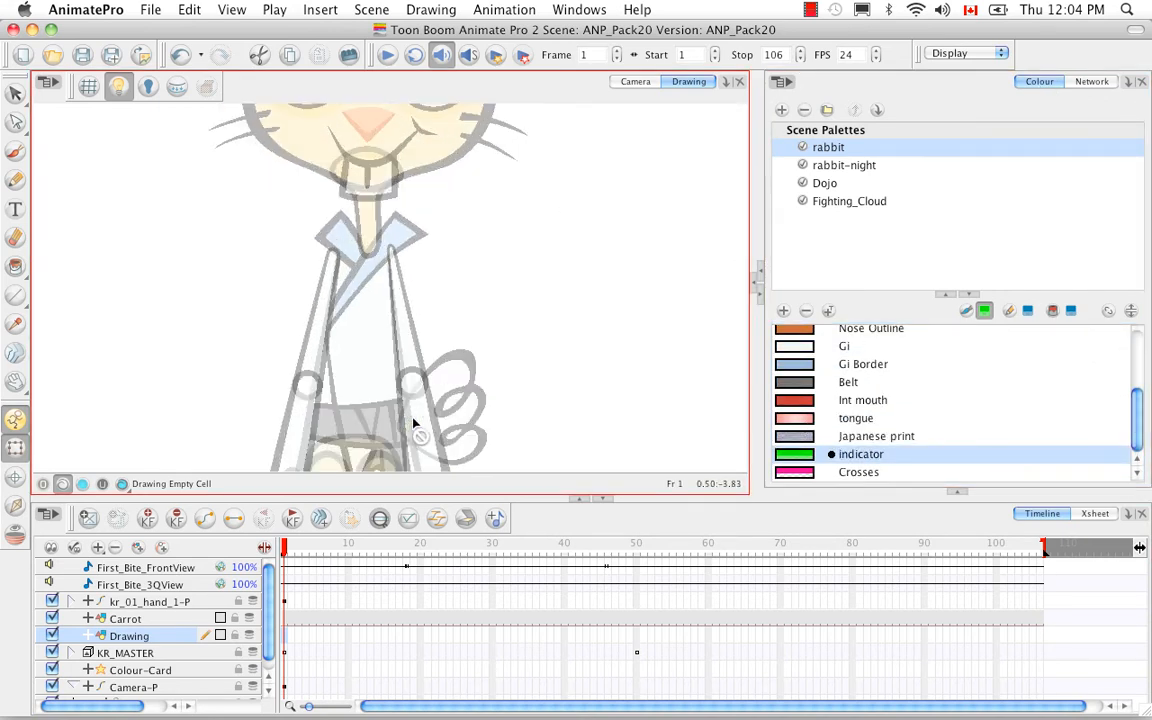
left_click_drag(499, 198, 491, 430)
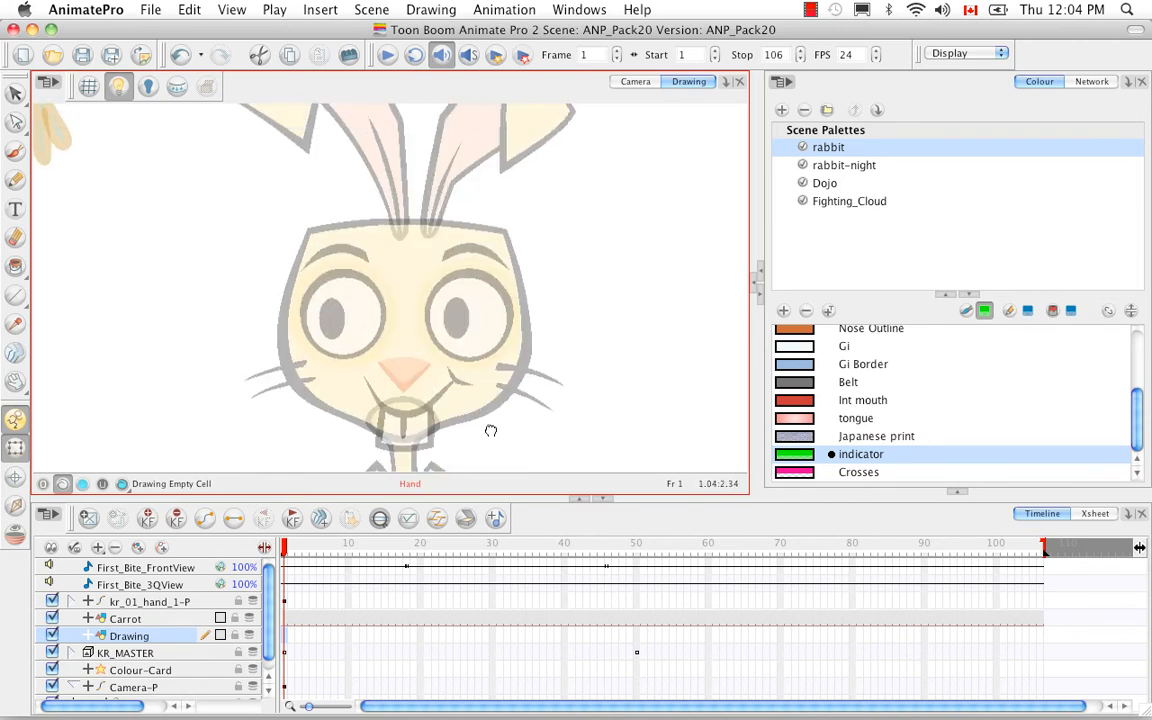
left_click(15, 150)
left_click_drag(378, 305, 386, 255)
mouse_move(314, 178)
left_mouse_down()
mouse_move(284, 283)
mouse_move(290, 321)
mouse_move(327, 367)
mouse_move(380, 390)
left_mouse_up()
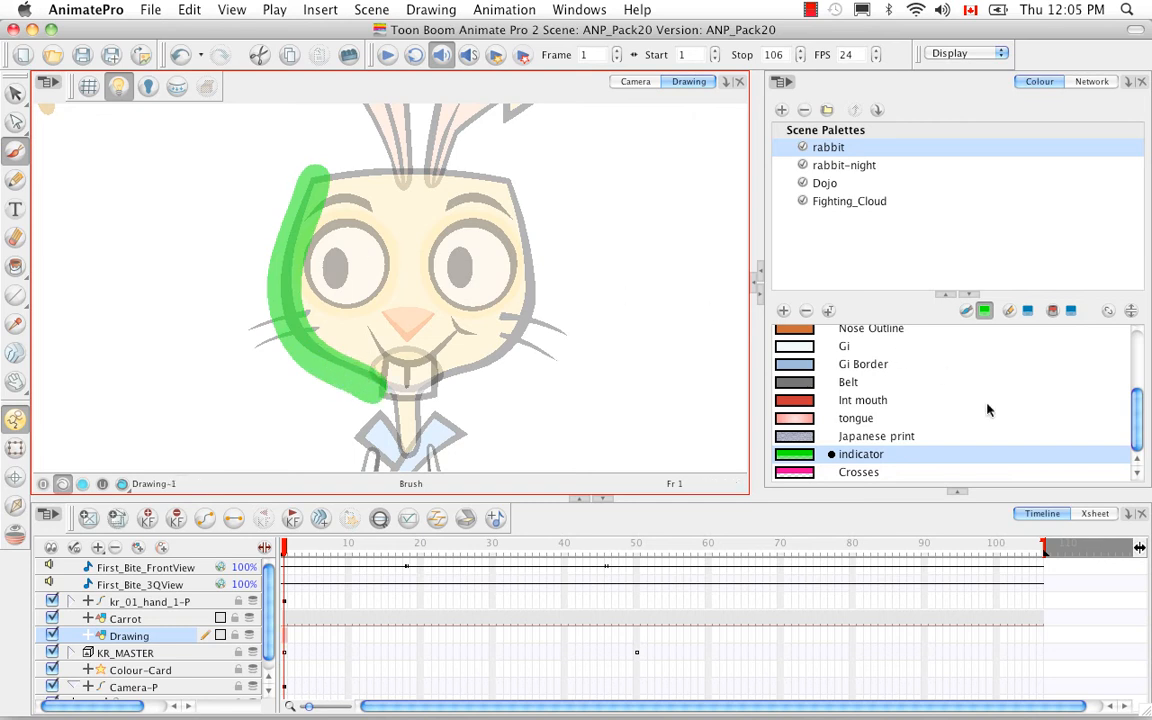
left_click(945, 294)
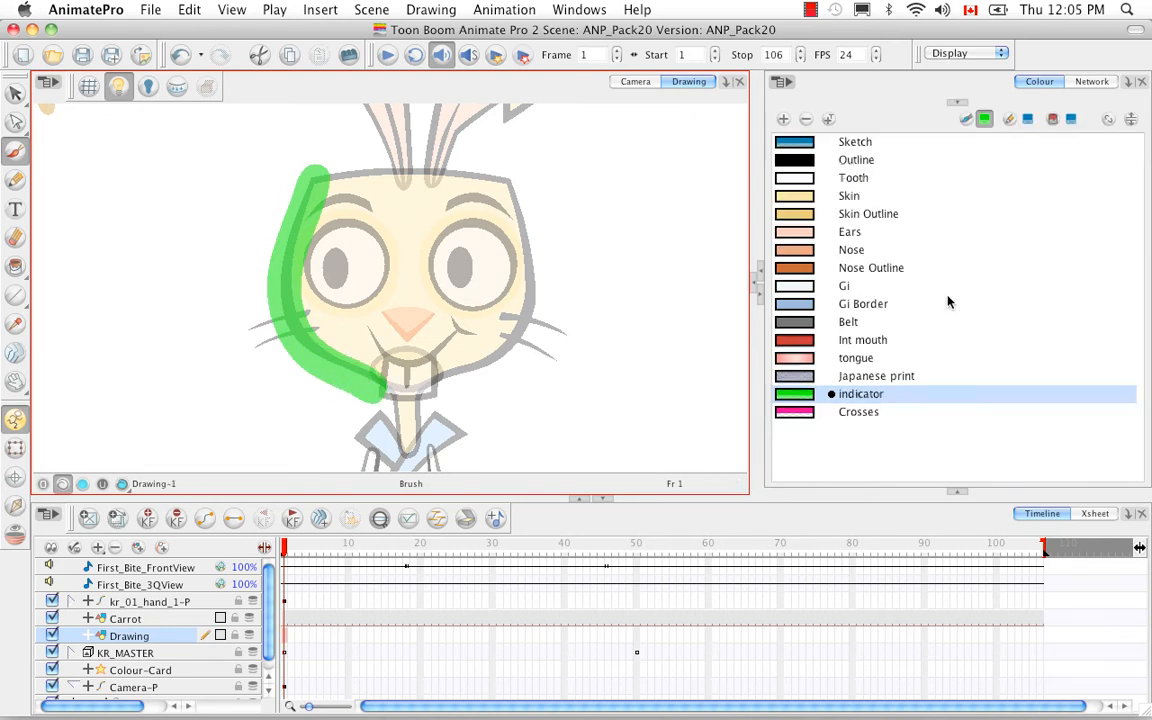
Set the brush's maximum size to 29.1 and brush a short matte stroke down the left-hand side of the neck
left_click(957, 495)
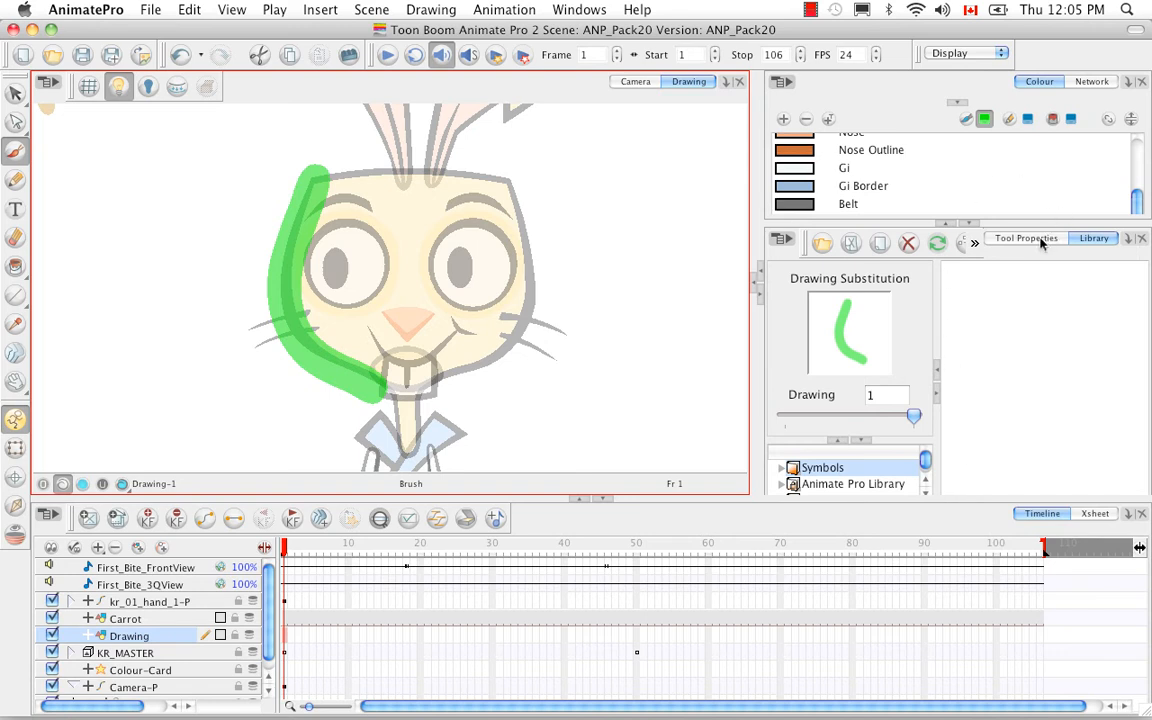
left_click(1015, 238)
mouse_move(841, 403)
left_mouse_down()
mouse_move(842, 452)
mouse_move(843, 425)
mouse_move(843, 438)
left_mouse_up()
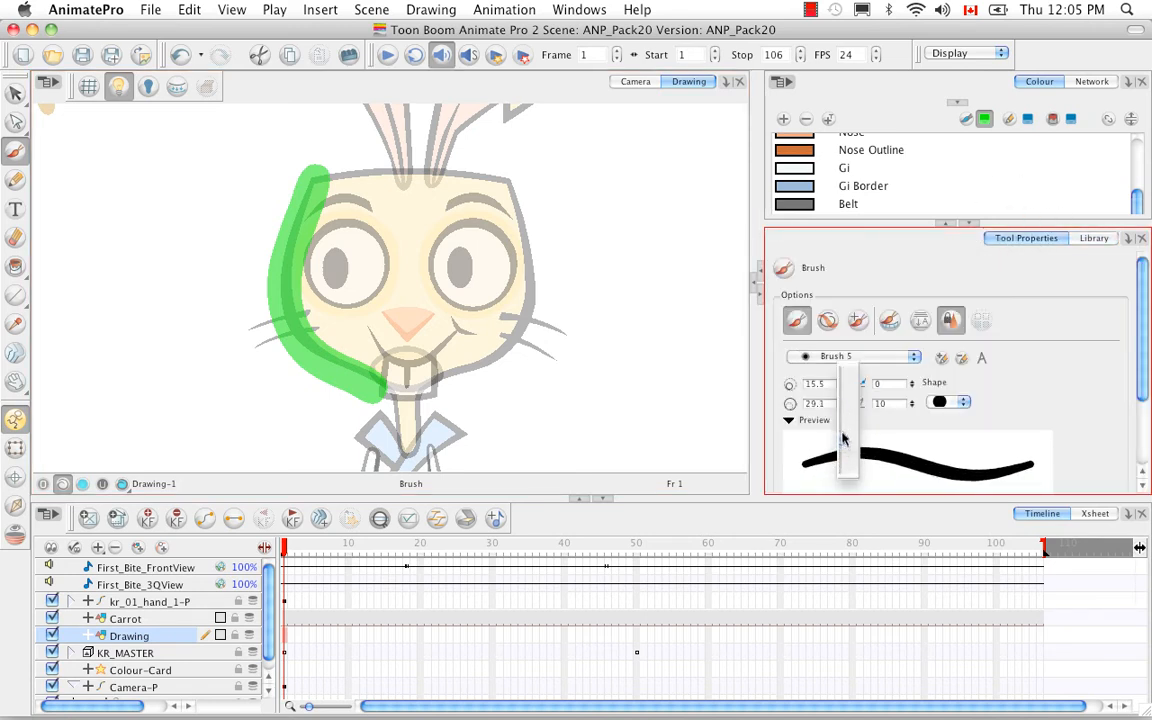
mouse_move(416, 405)
left_mouse_down()
mouse_move(414, 351)
mouse_move(402, 353)
mouse_move(408, 405)
left_mouse_up()
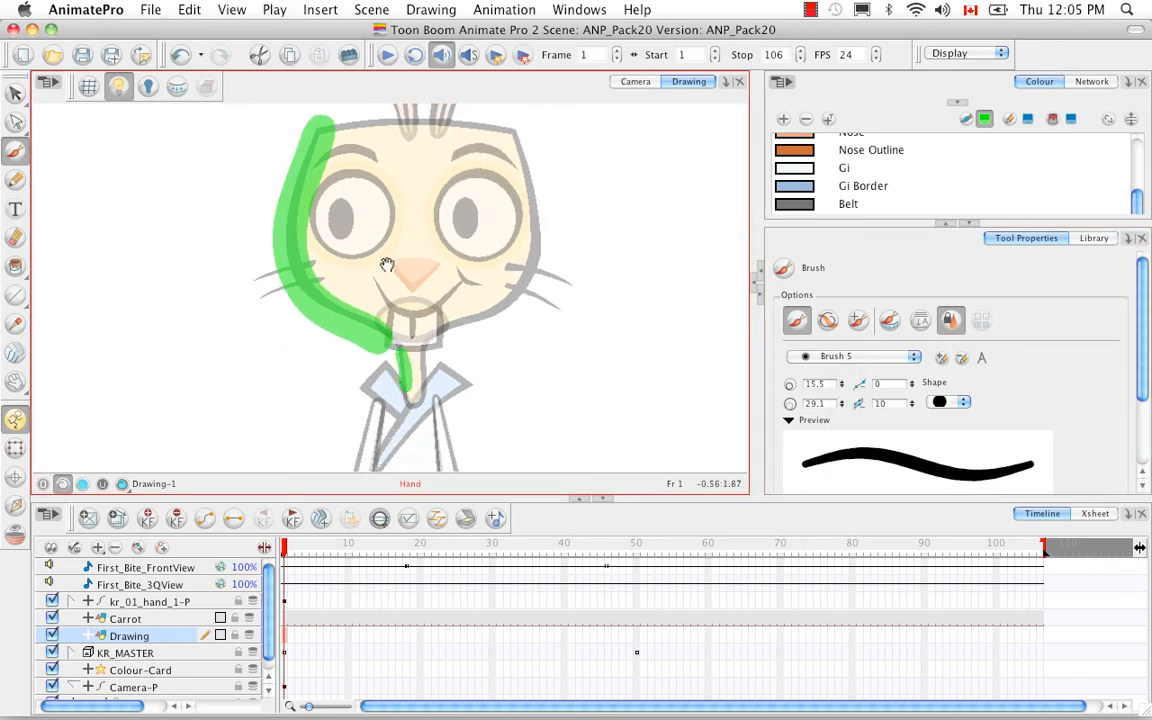
Brush matte strokes along the lower edge of the left-hand ear's folded tip and along that ear's outer edge to the head
scroll(430, 257, "up", 5)
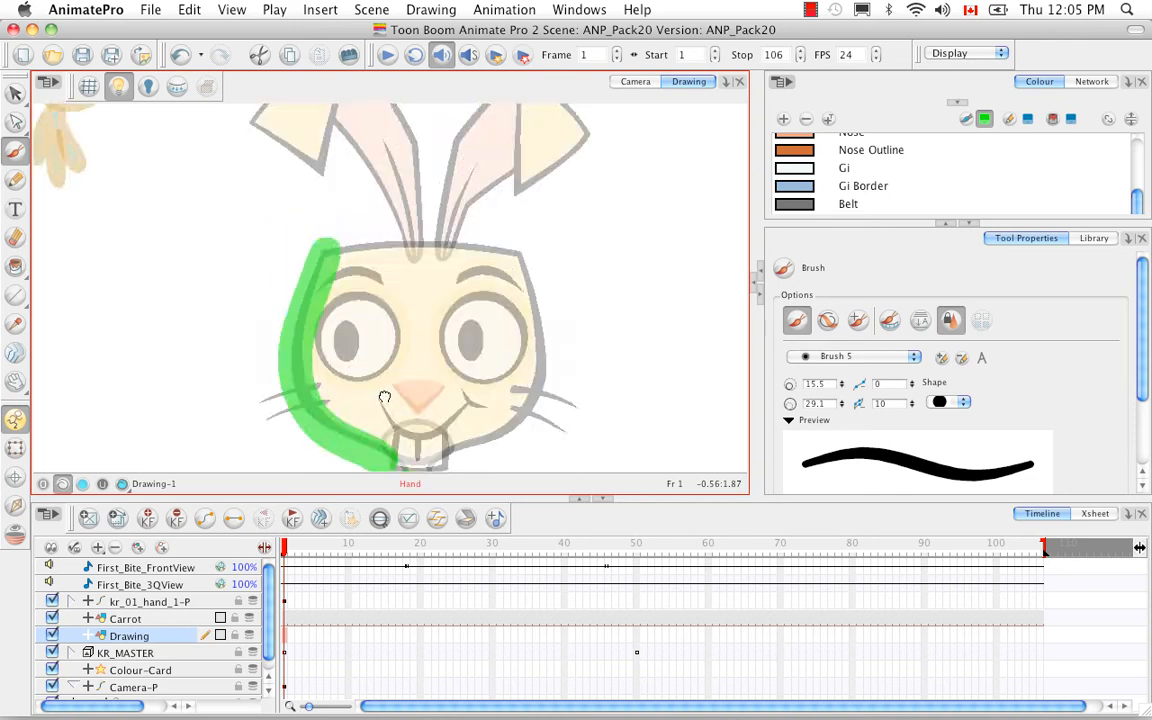
mouse_move(234, 203)
left_mouse_down()
mouse_move(305, 265)
mouse_move(249, 226)
mouse_move(311, 266)
mouse_move(253, 211)
mouse_move(310, 255)
left_mouse_up()
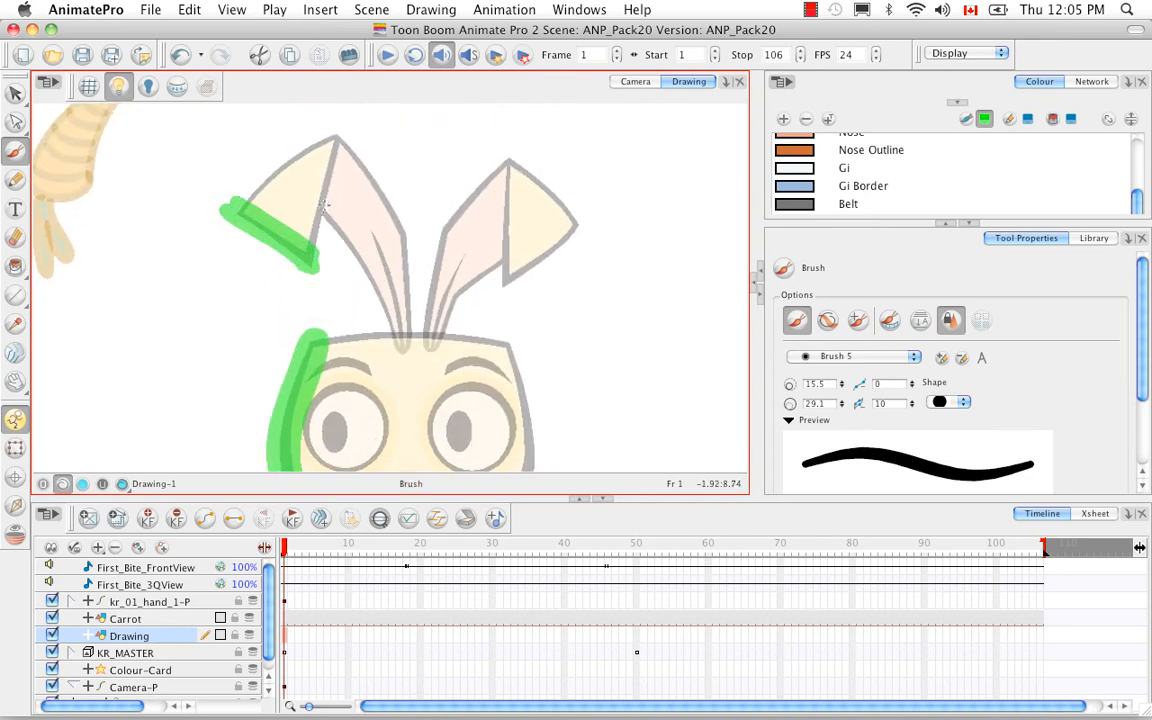
mouse_move(323, 205)
left_mouse_down()
mouse_move(373, 275)
mouse_move(389, 325)
mouse_move(325, 216)
mouse_move(382, 305)
left_mouse_up()
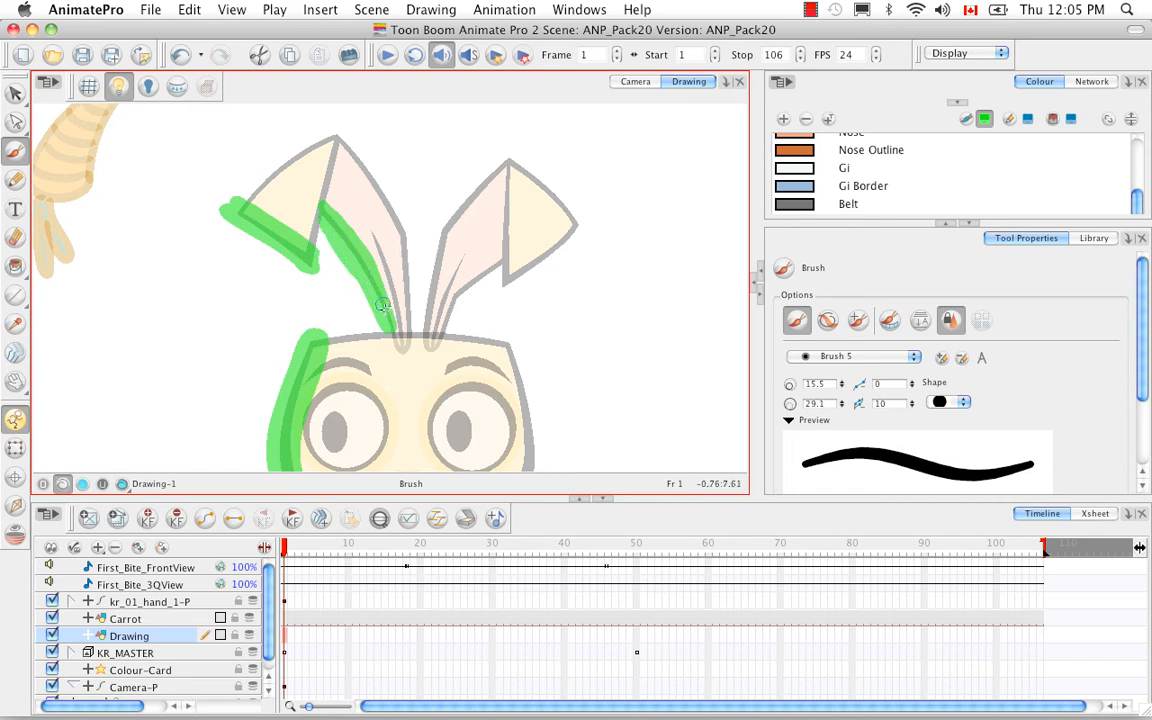
key("space")
left_click_drag(532, 355, 543, 268)
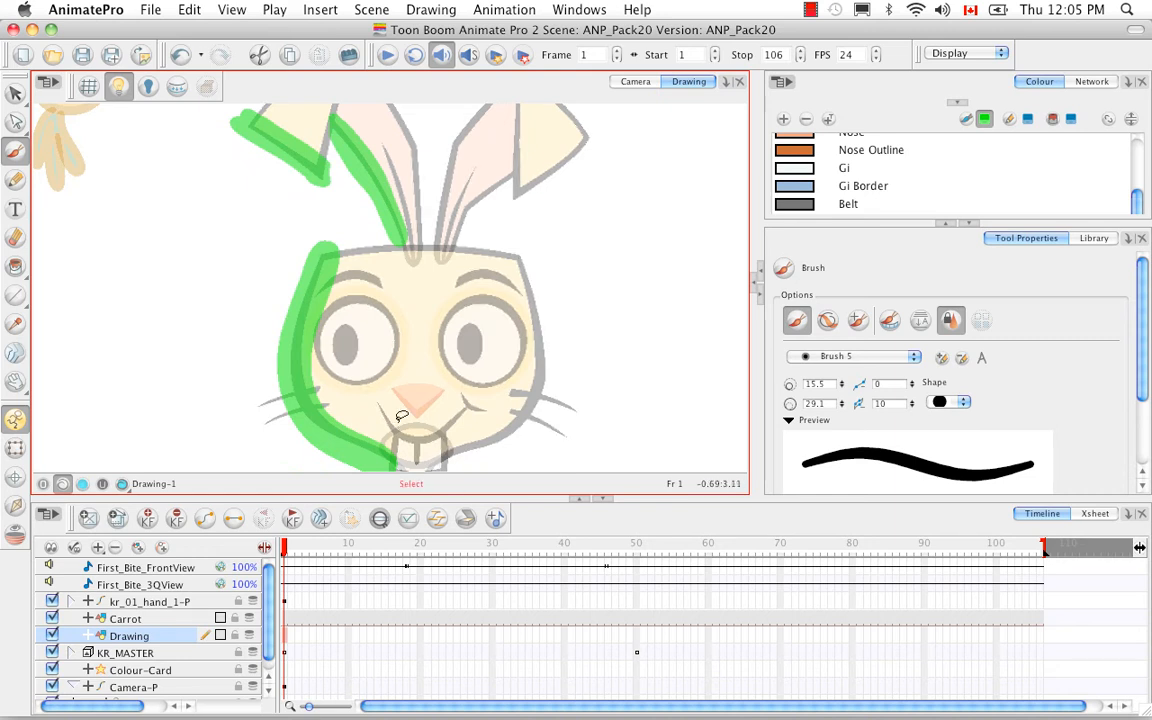
scroll(401, 416, "down", 2)
scroll(401, 416, "down", 2)
key("space")
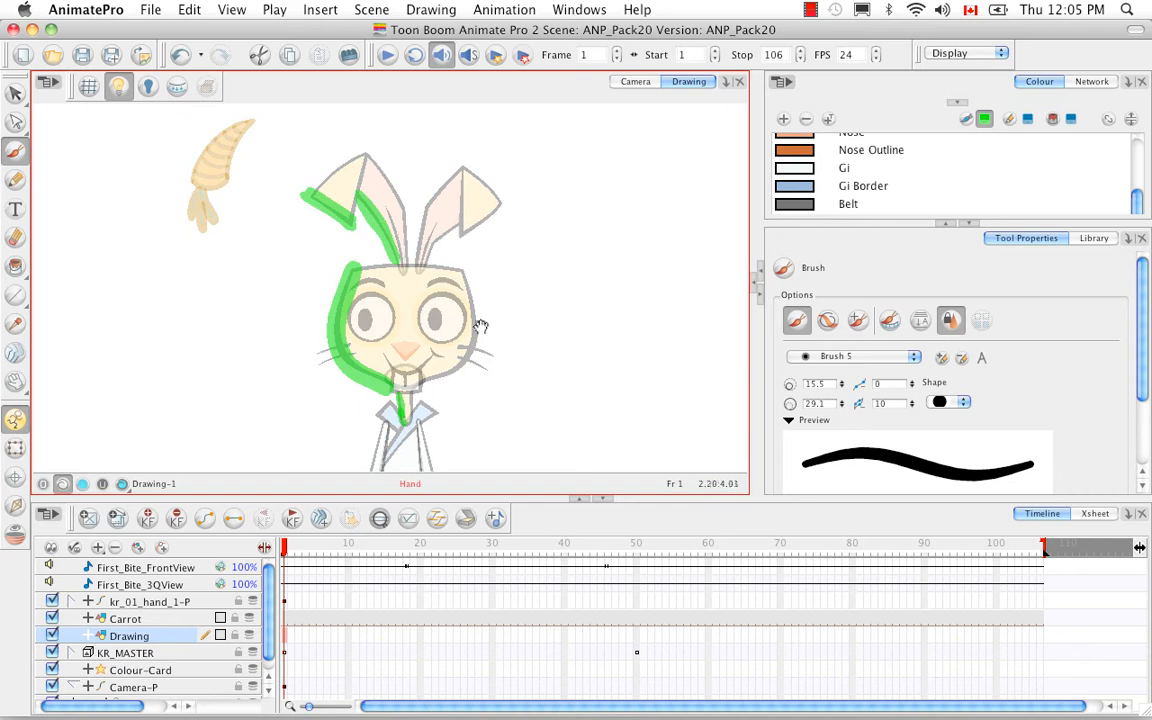
left_click_drag(483, 332, 493, 298)
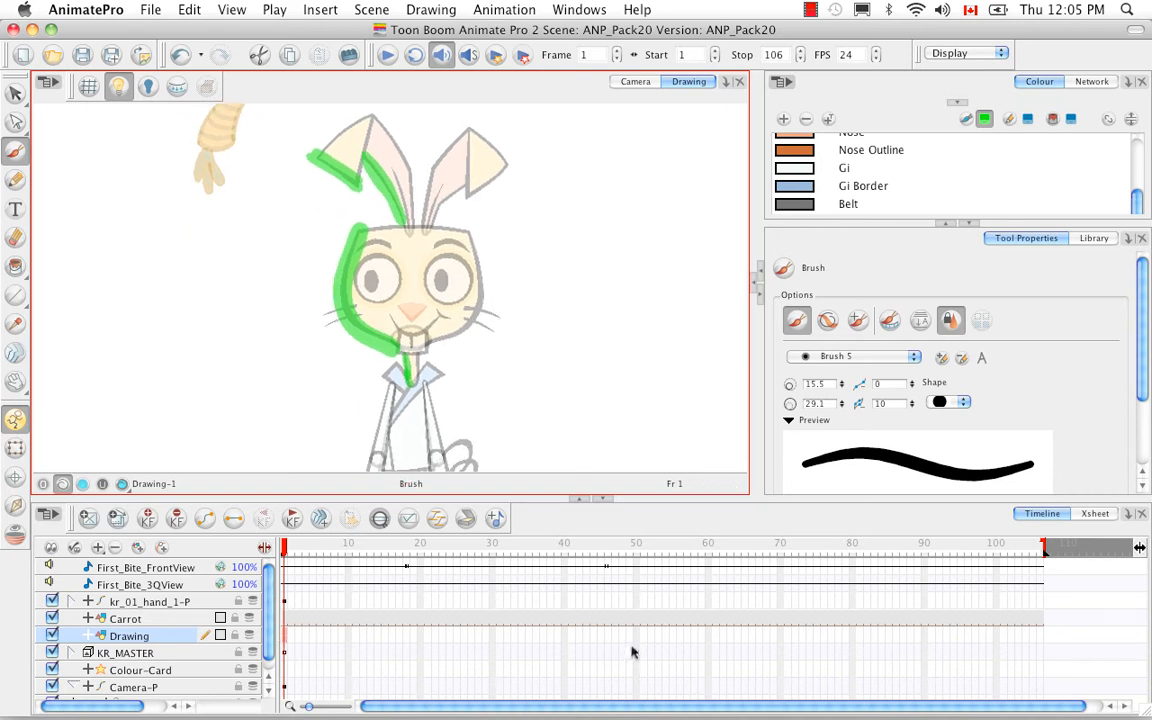
Extend the exposure of the painted matte drawing to frame 49
left_click(630, 638)
right_click(630, 639)
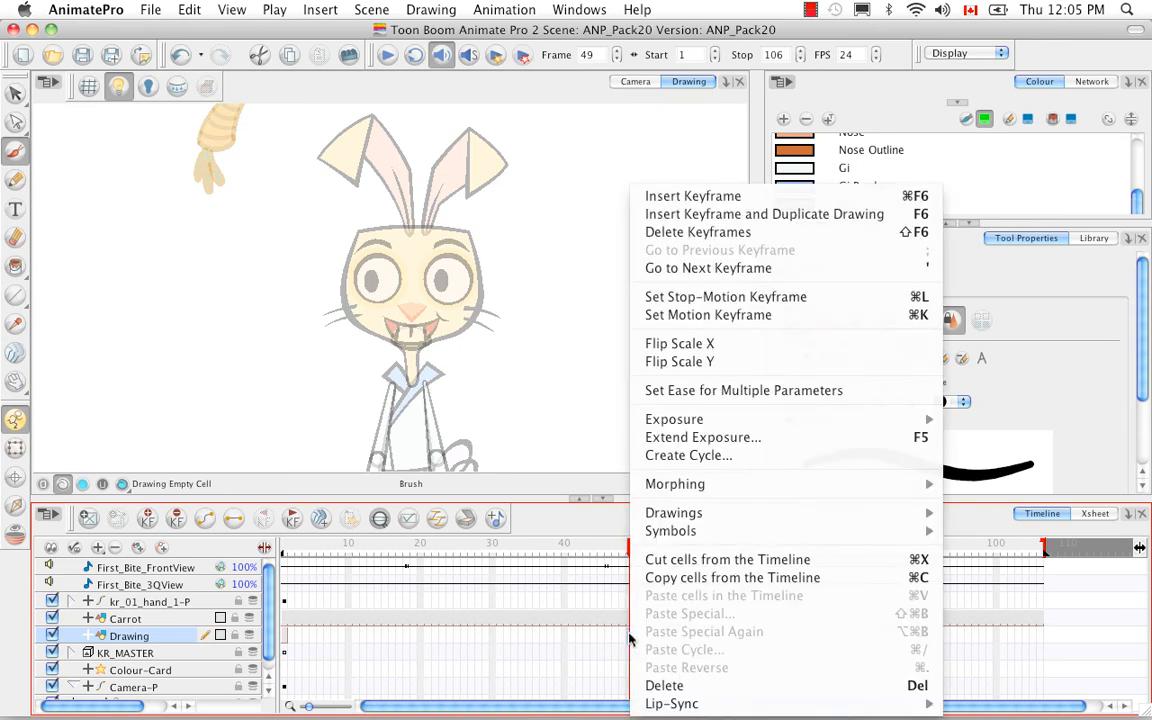
left_click(672, 438)
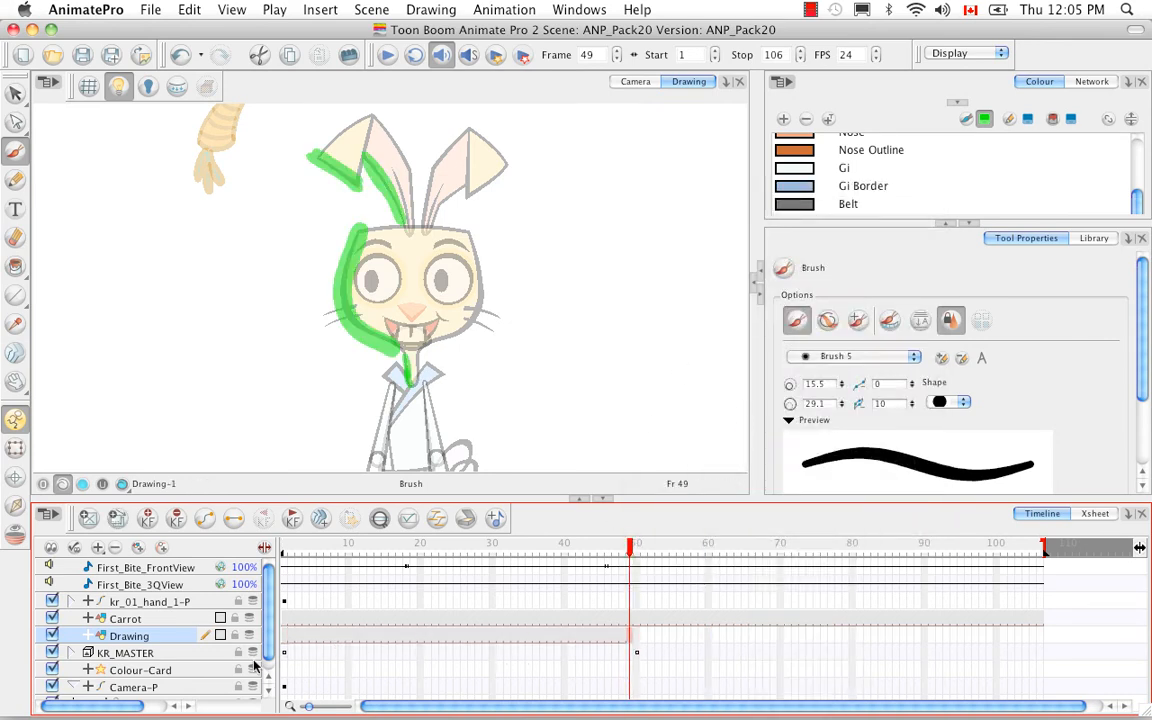
Rename the painted drawing layer as Highlight_Matte
double_click(128, 638)
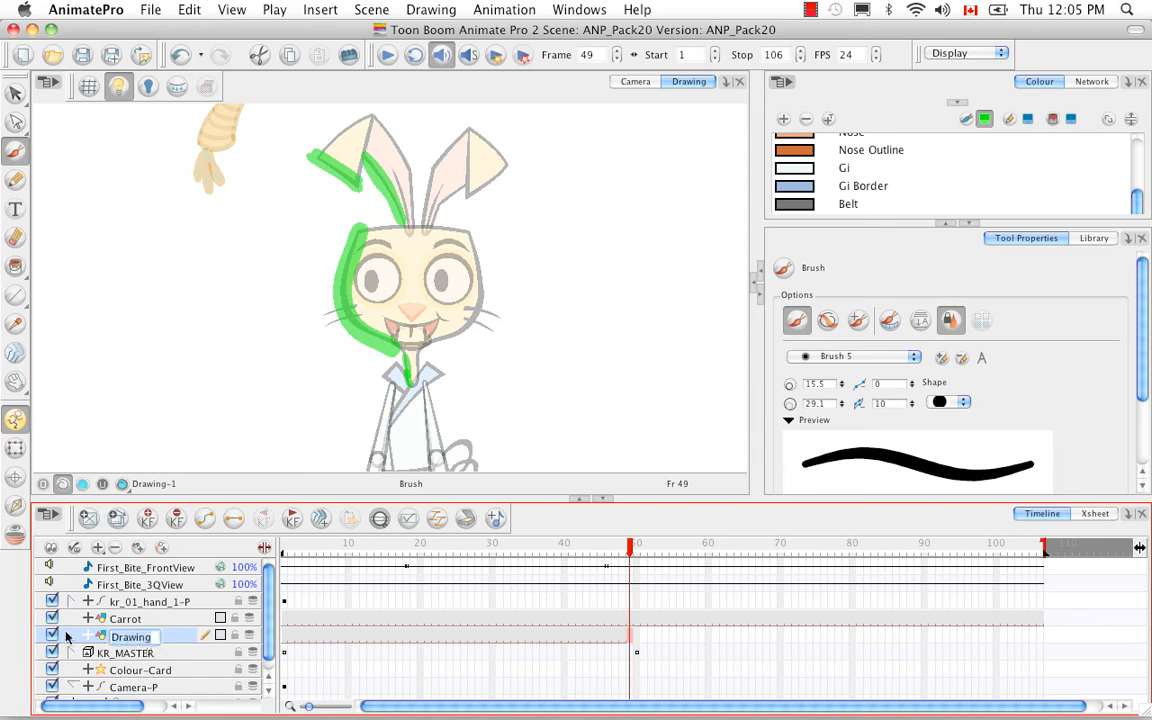
key("BackSpace")
type("Highlight_")
type("Matte")
key("Return")
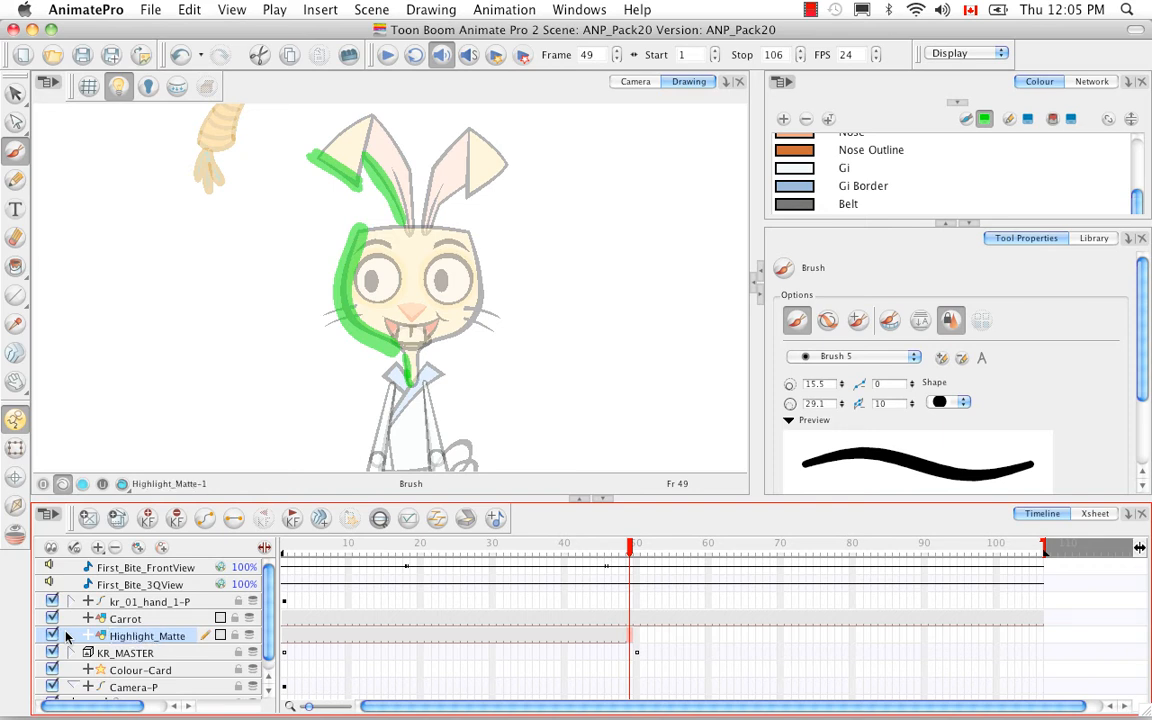
Detach Highlight_Matte from the Composite and connect it to the Highlight module's matte input, placing it above and beside that module
left_click(756, 287)
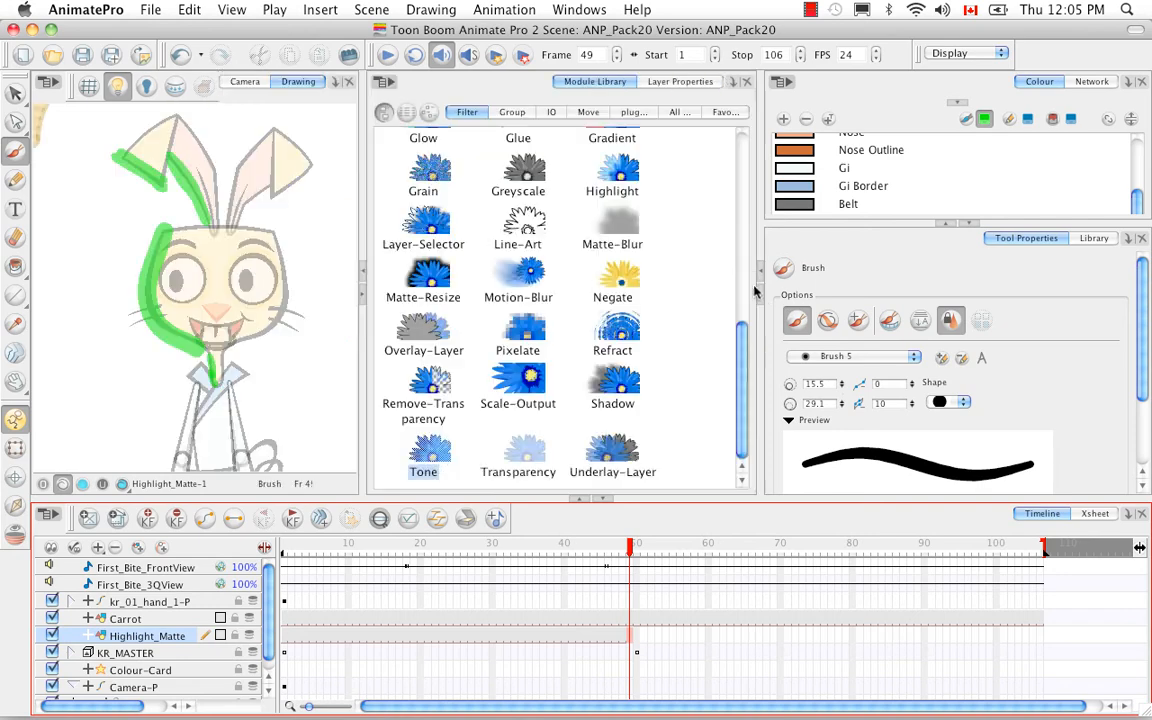
left_click(1092, 81)
left_click(968, 223)
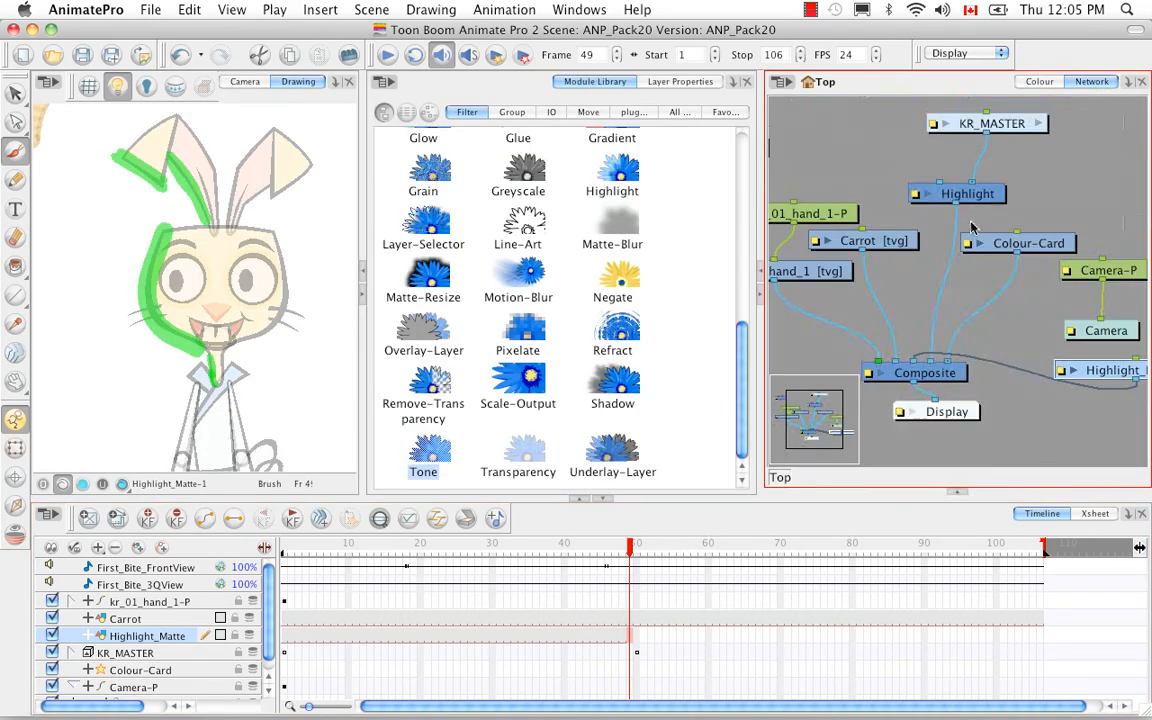
left_click(761, 271)
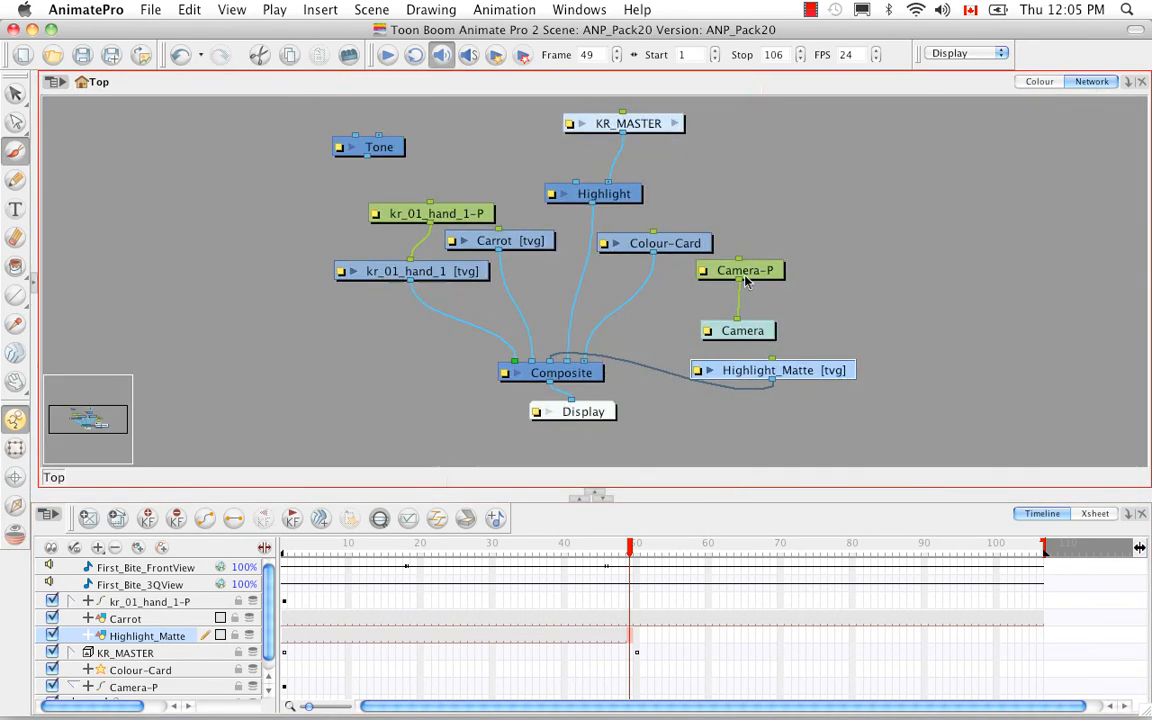
left_click_drag(550, 358, 640, 358)
left_click_drag(771, 376, 590, 181)
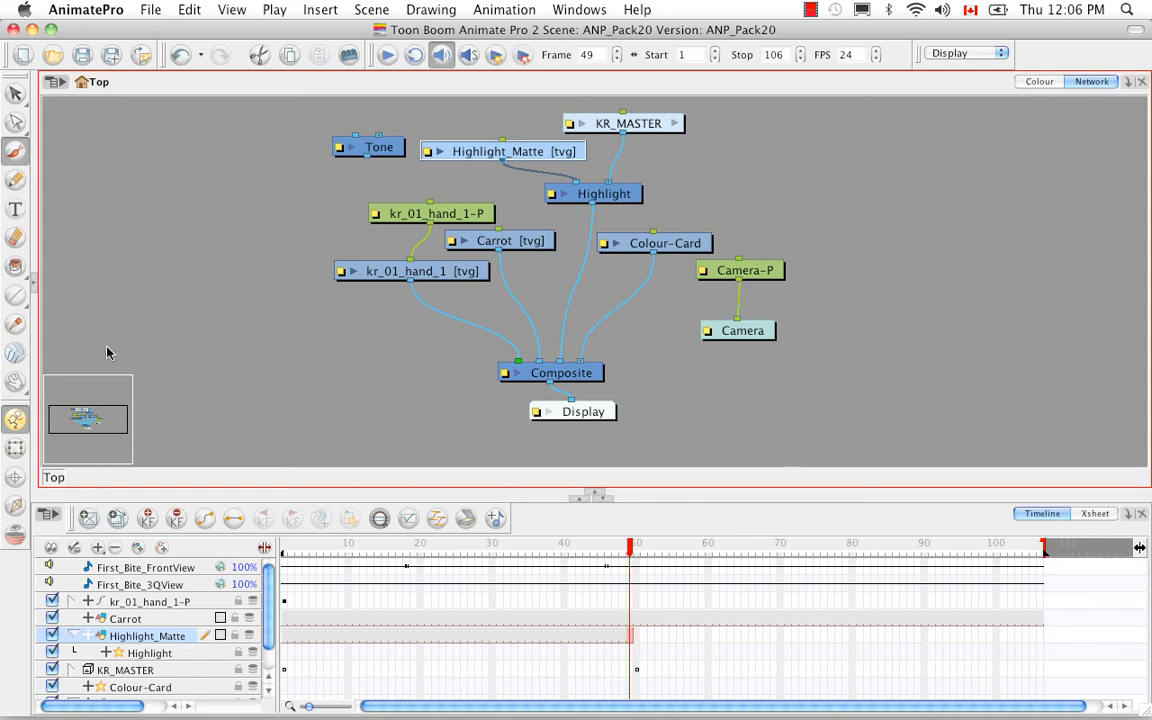
key("grave")
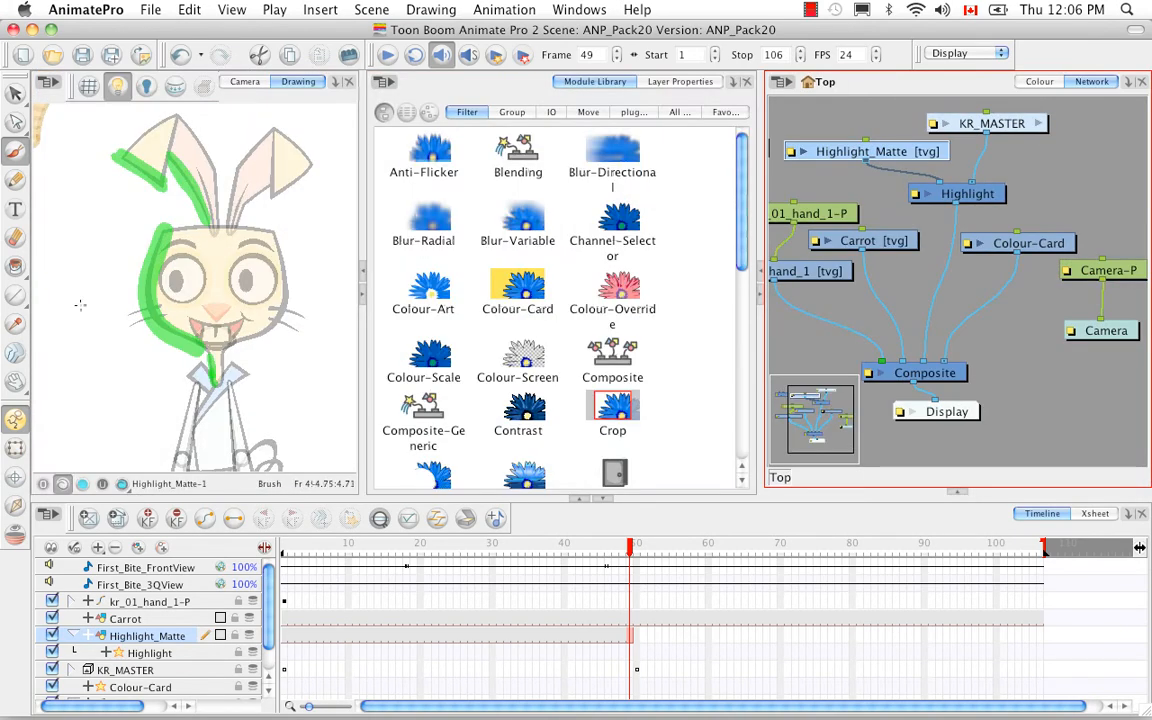
Show the rabbit as a render preview in the Camera view, with the Highlight module's layer properties open beside it
left_click(245, 81)
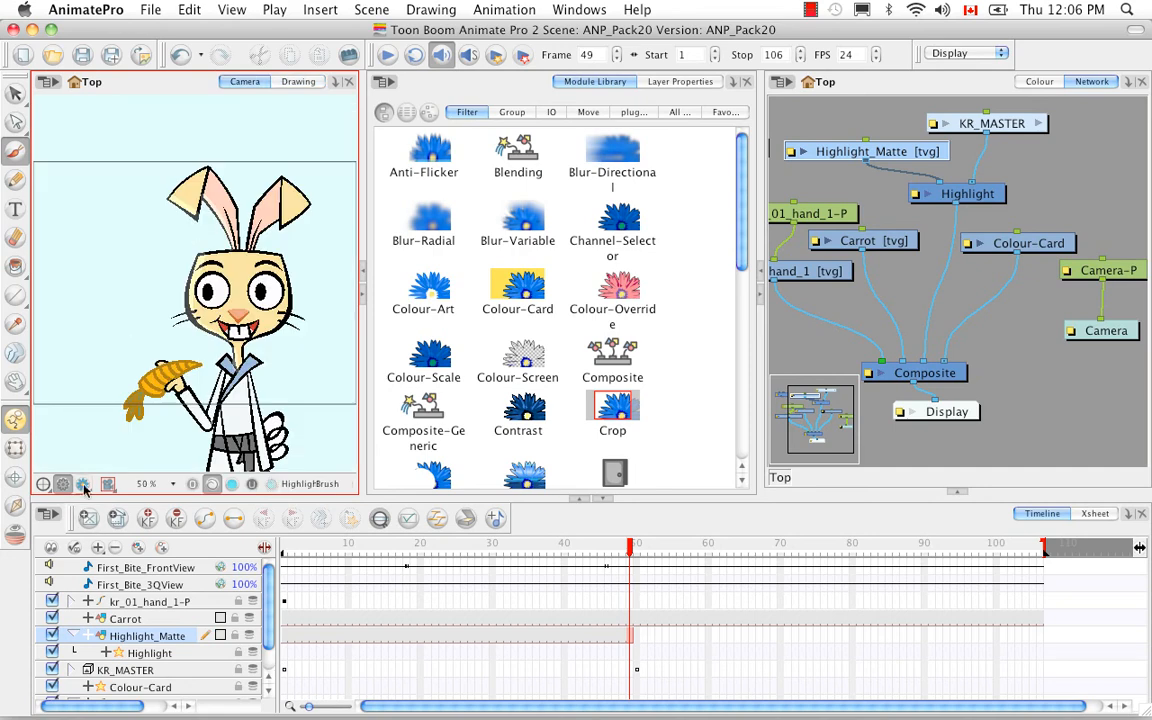
left_click(84, 485)
double_click(185, 643)
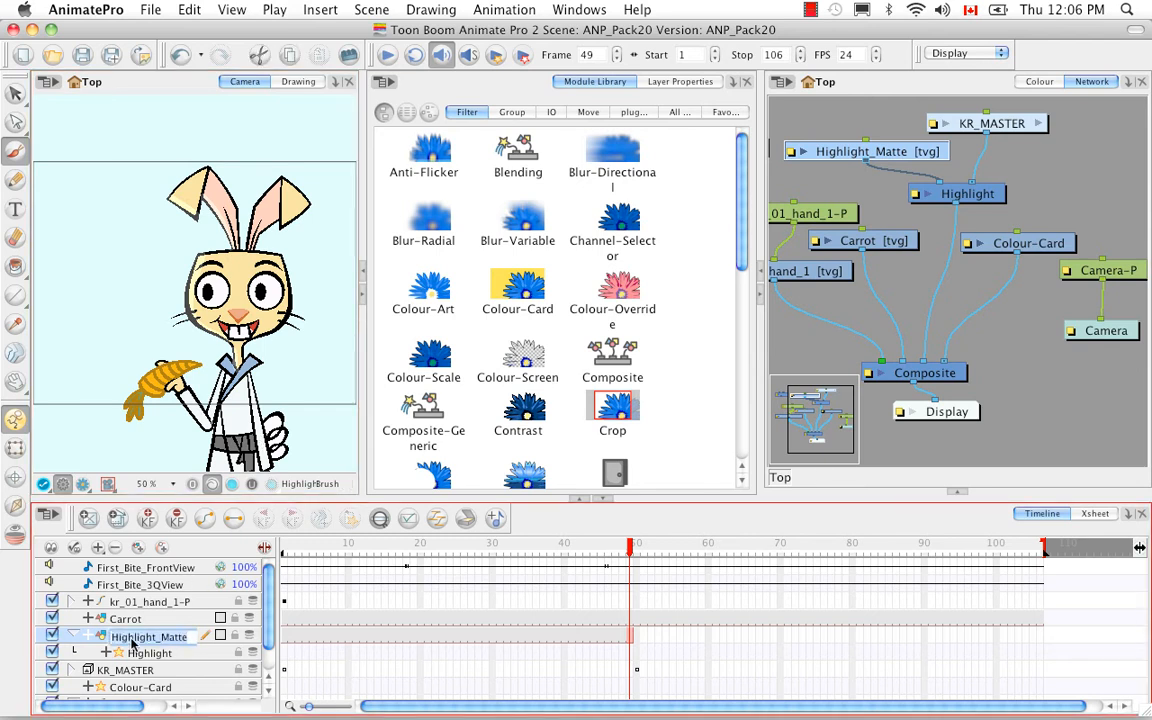
left_click(200, 656)
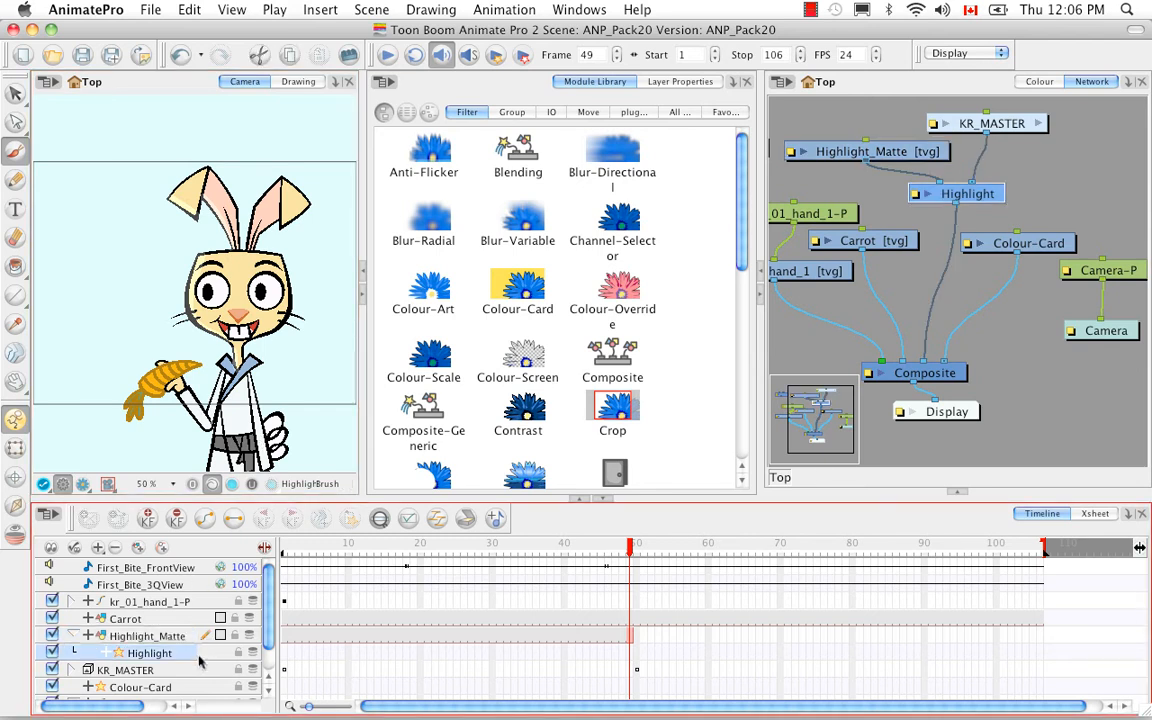
double_click(186, 655)
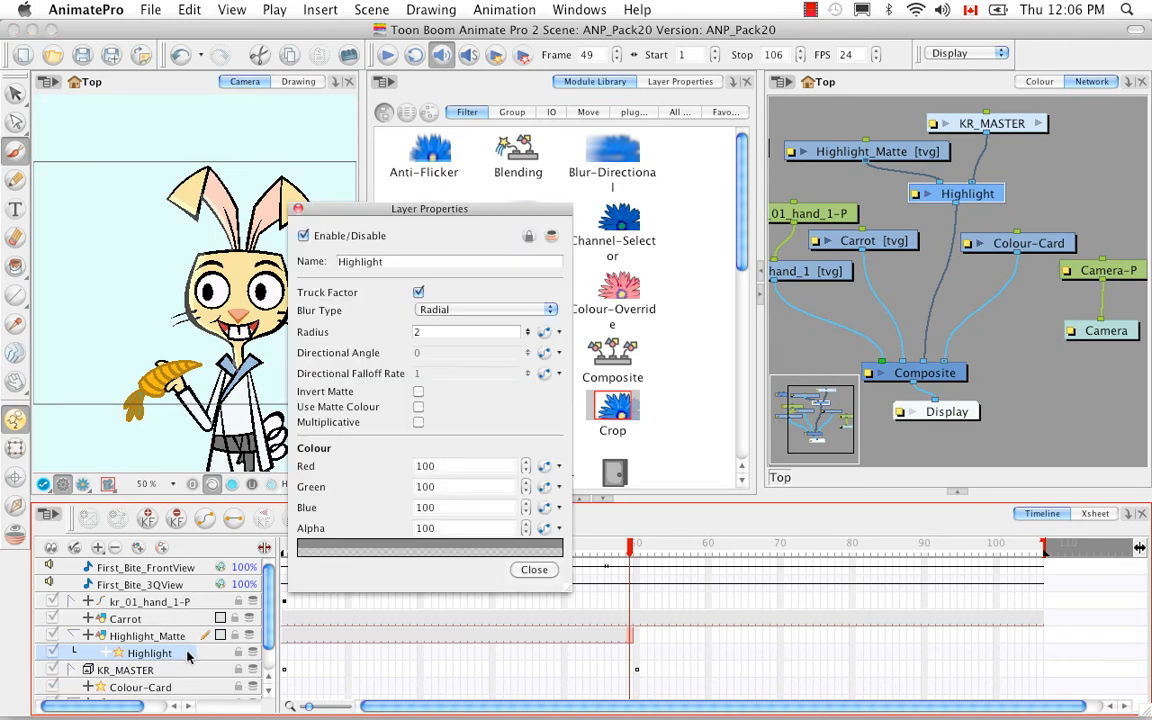
left_click(297, 209)
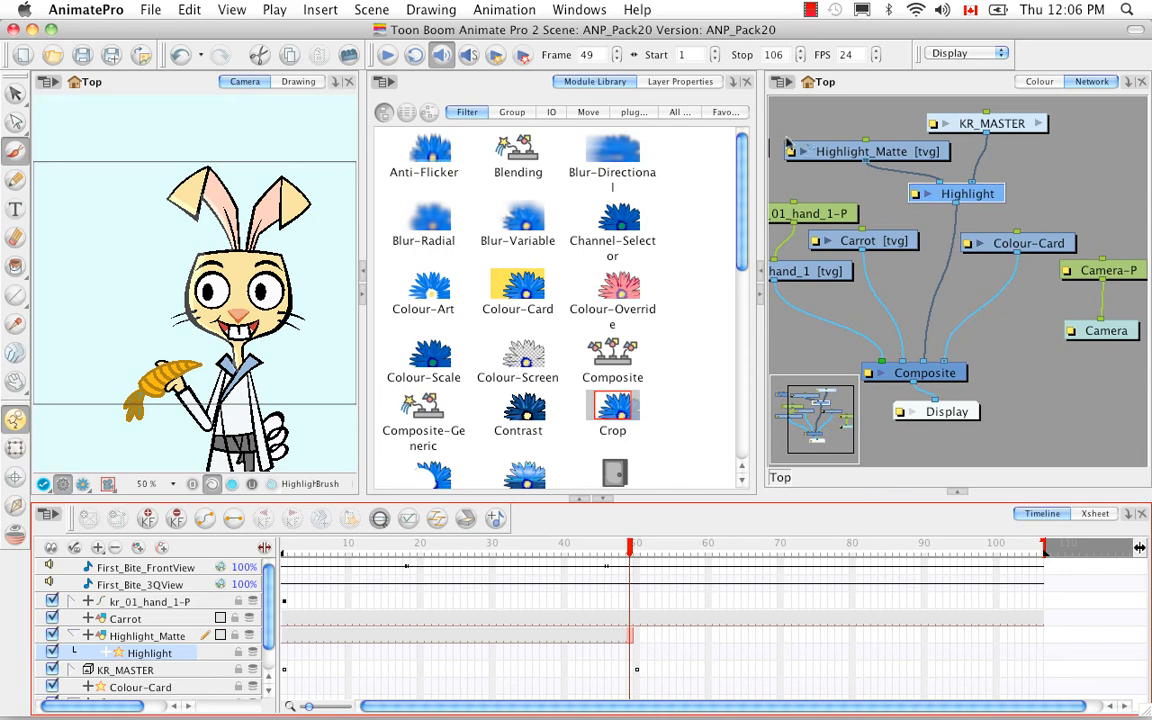
double_click(914, 196)
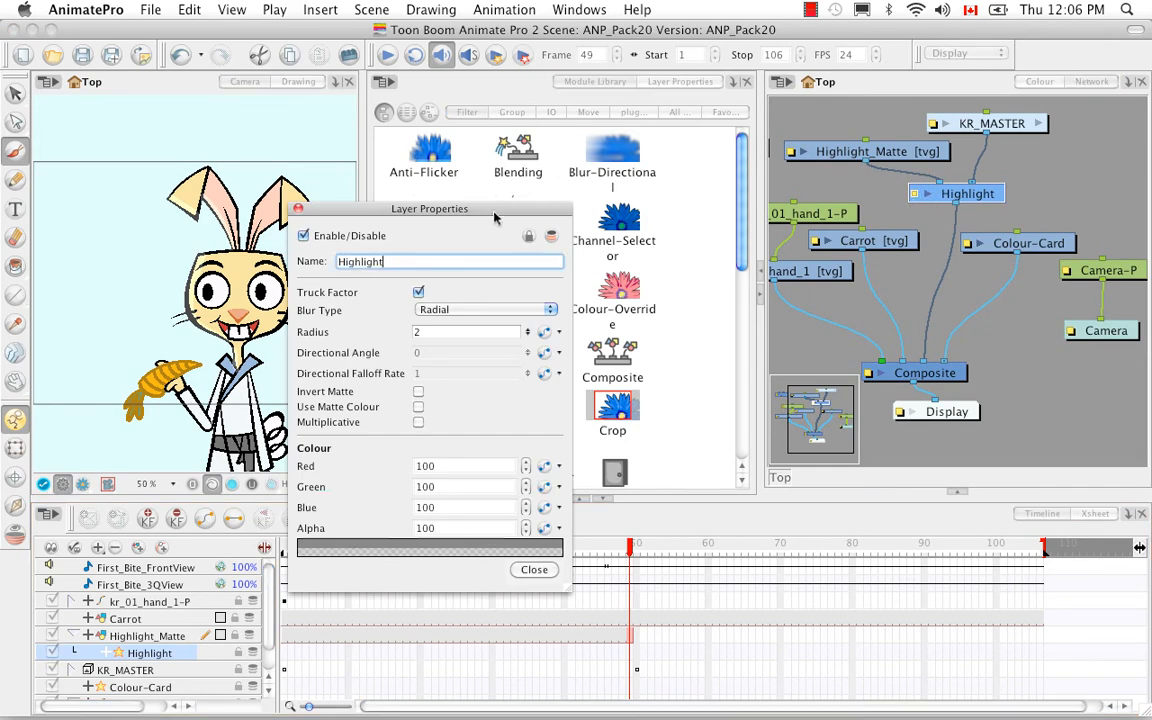
left_click_drag(445, 194, 650, 148)
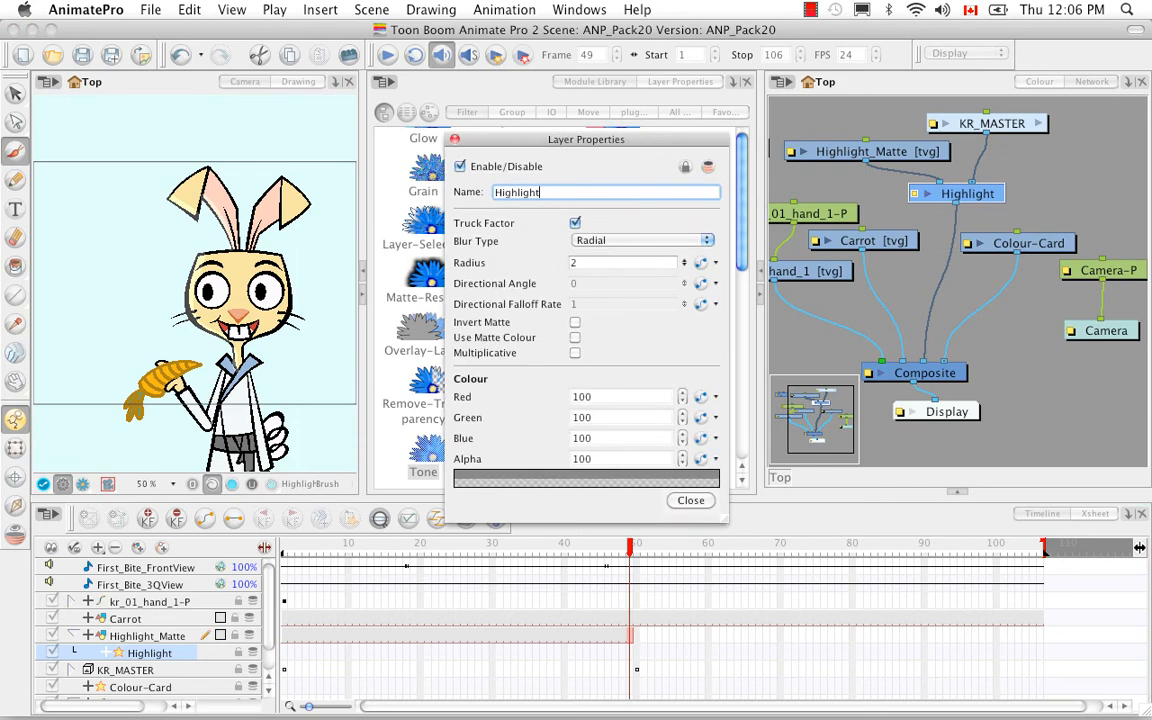
left_click(82, 485)
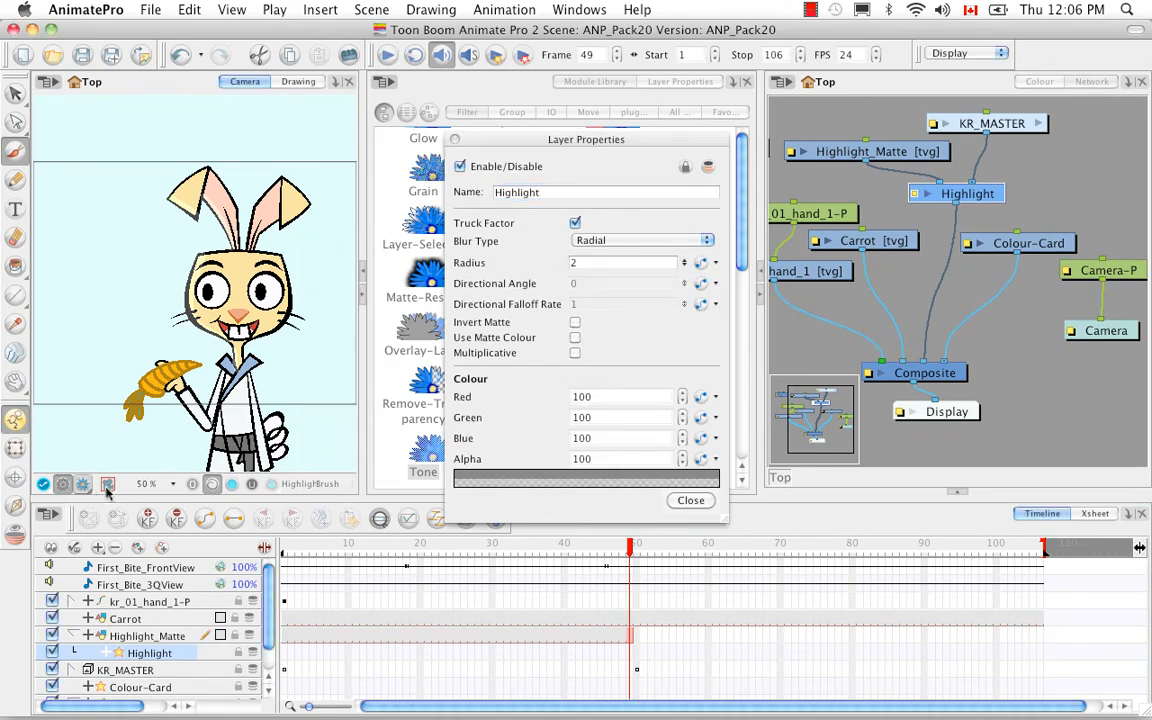
Try Invert Matte, Use Matte Colour and Multiplicative one by one on the Highlight effect, turn each off again, and close its properties
left_click(575, 322)
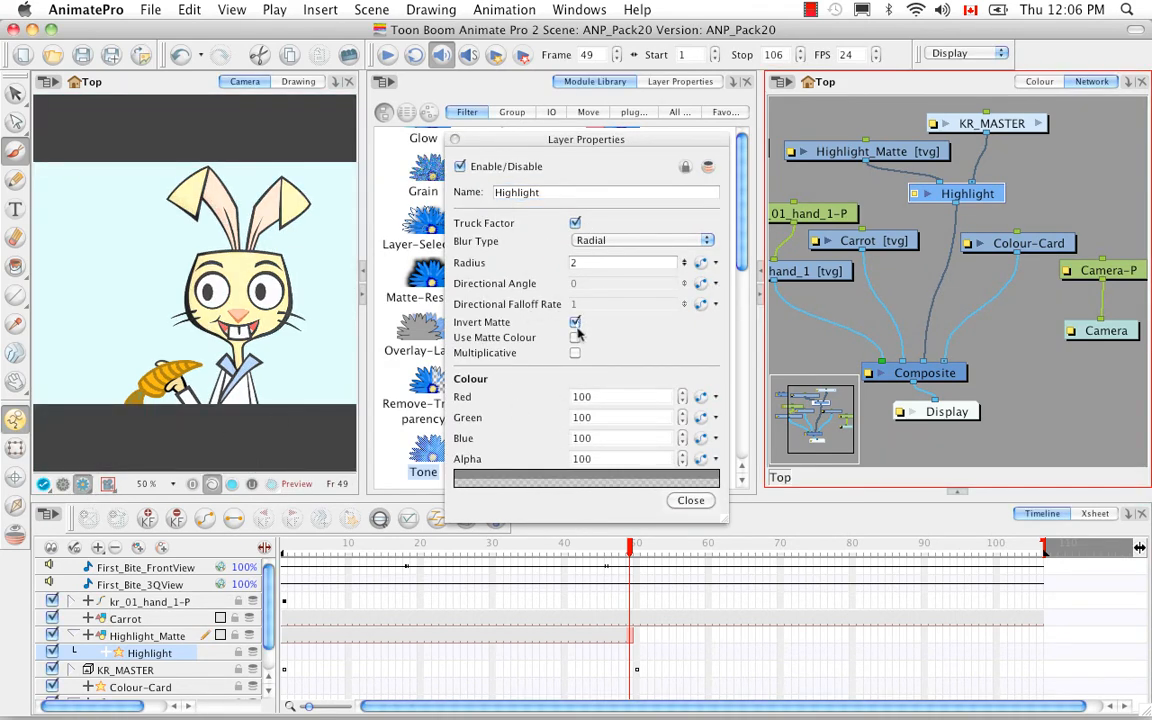
left_click(575, 322)
left_click(575, 337)
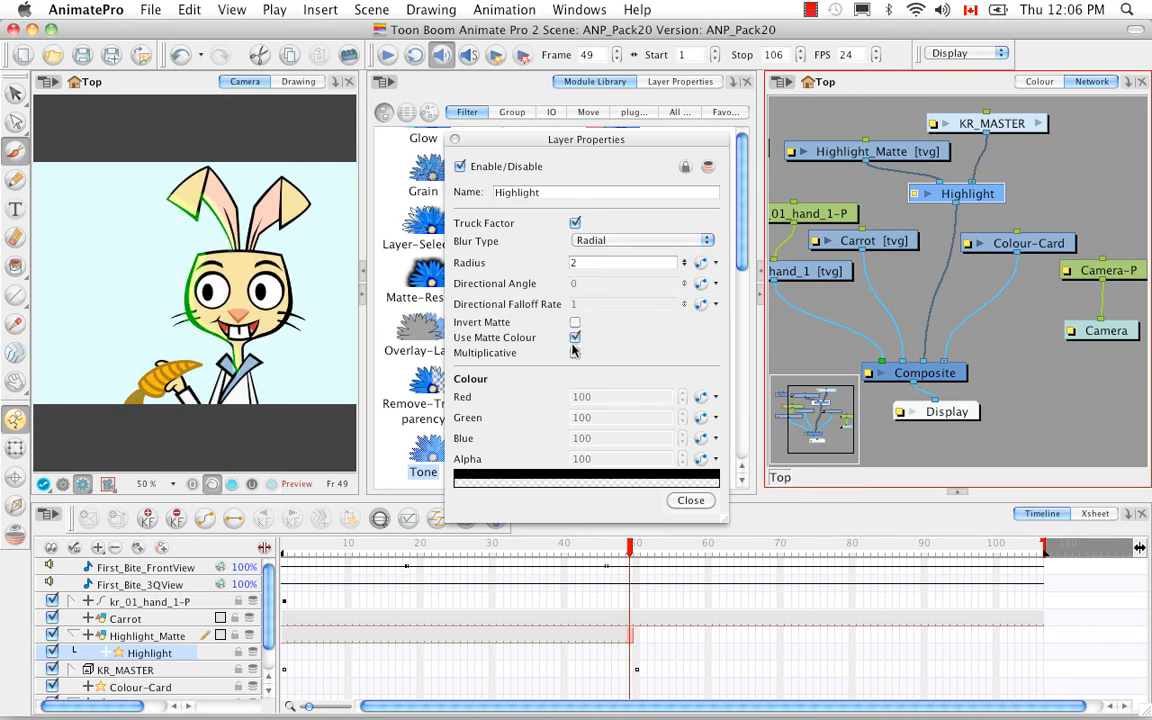
left_click(575, 338)
left_click(575, 353)
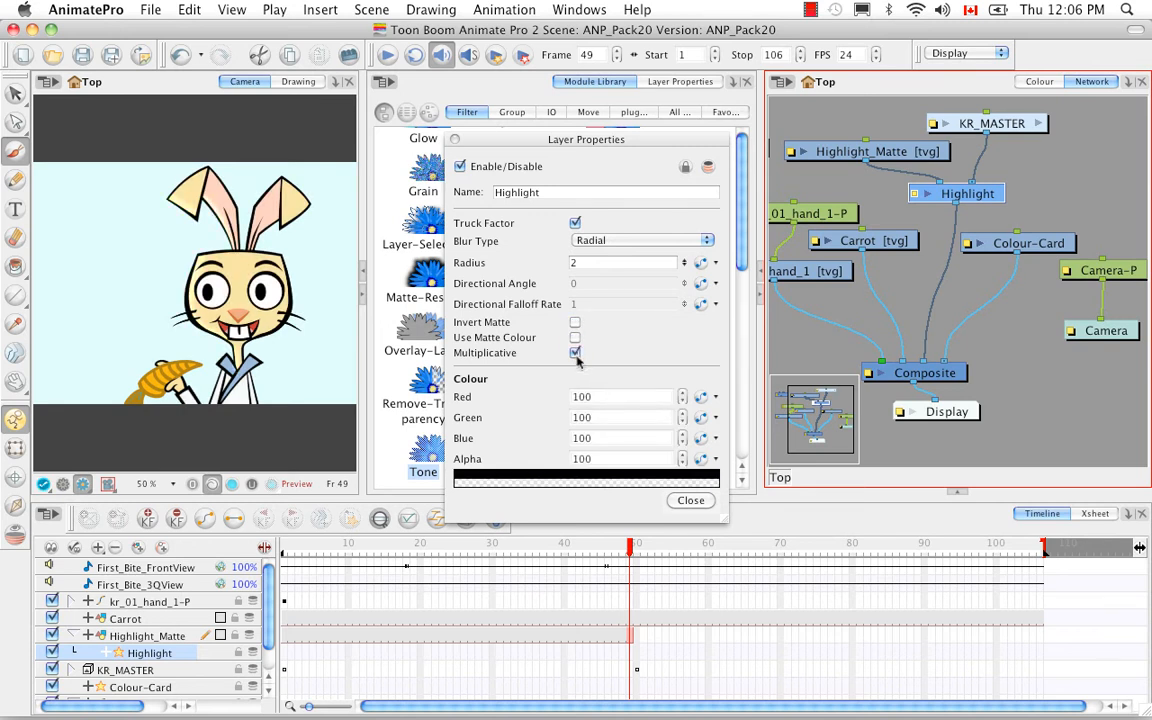
left_click(575, 353)
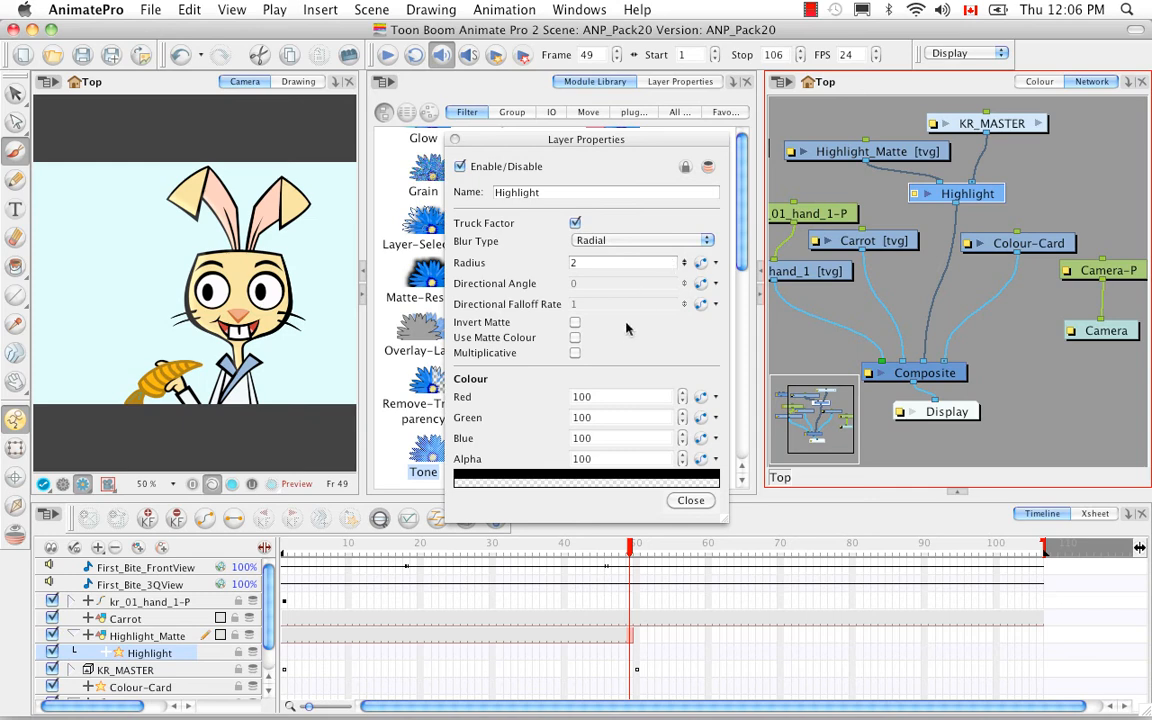
left_click(455, 140)
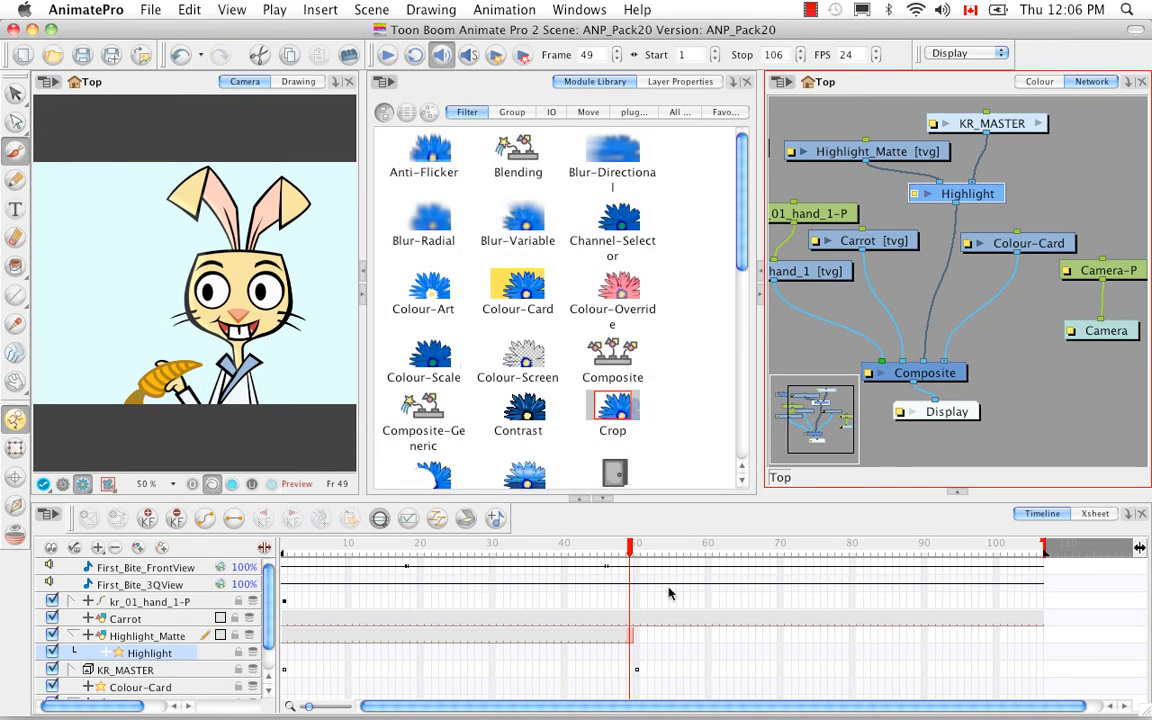
Paint the frame 50 Highlight_Matte drawing with the indicator colour along the rabbit's left-hand ear, face side and neck
left_click(636, 638)
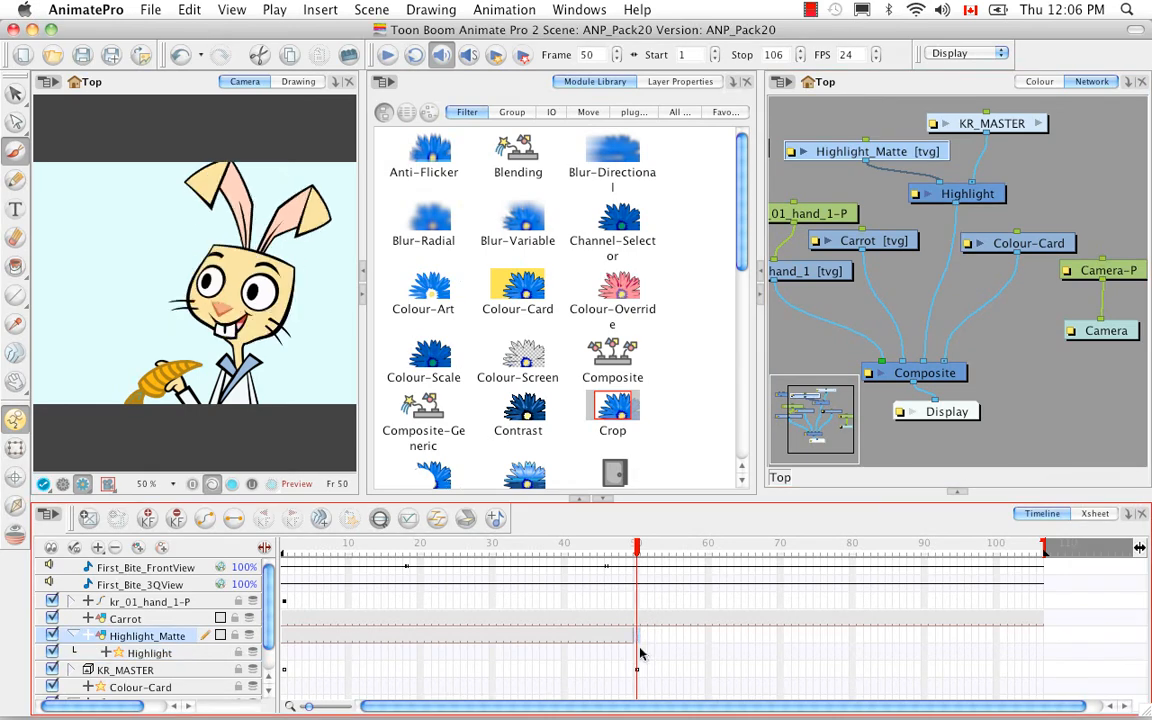
left_click(298, 81)
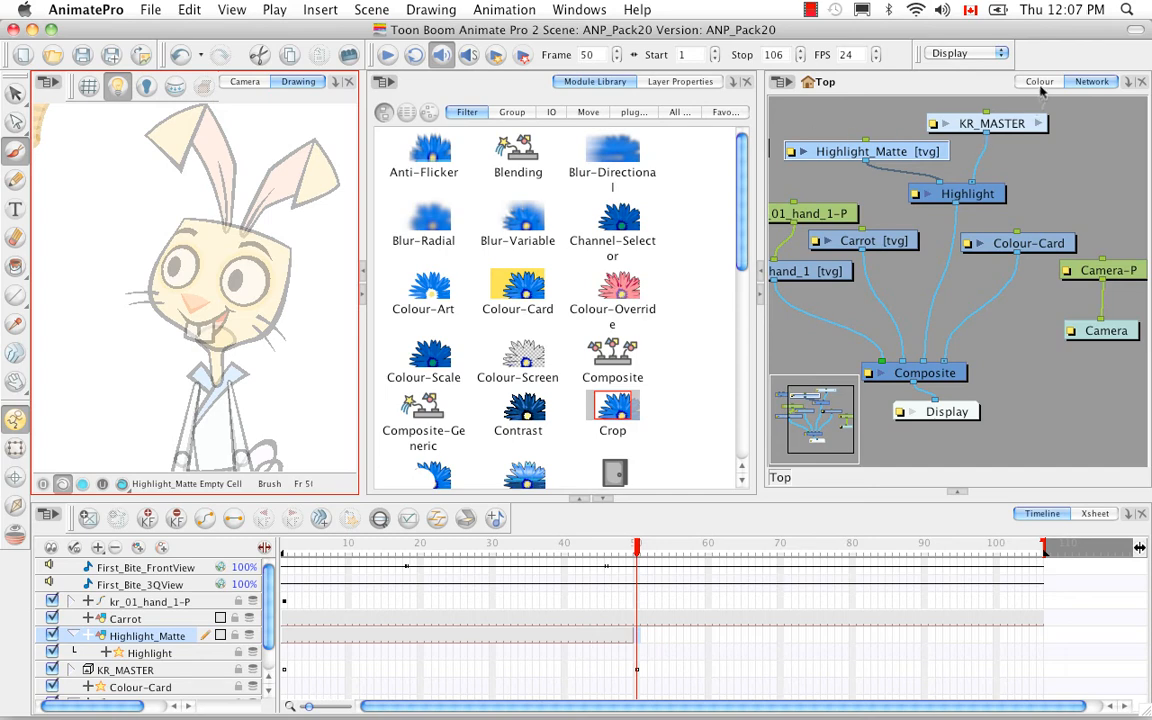
left_click(1040, 82)
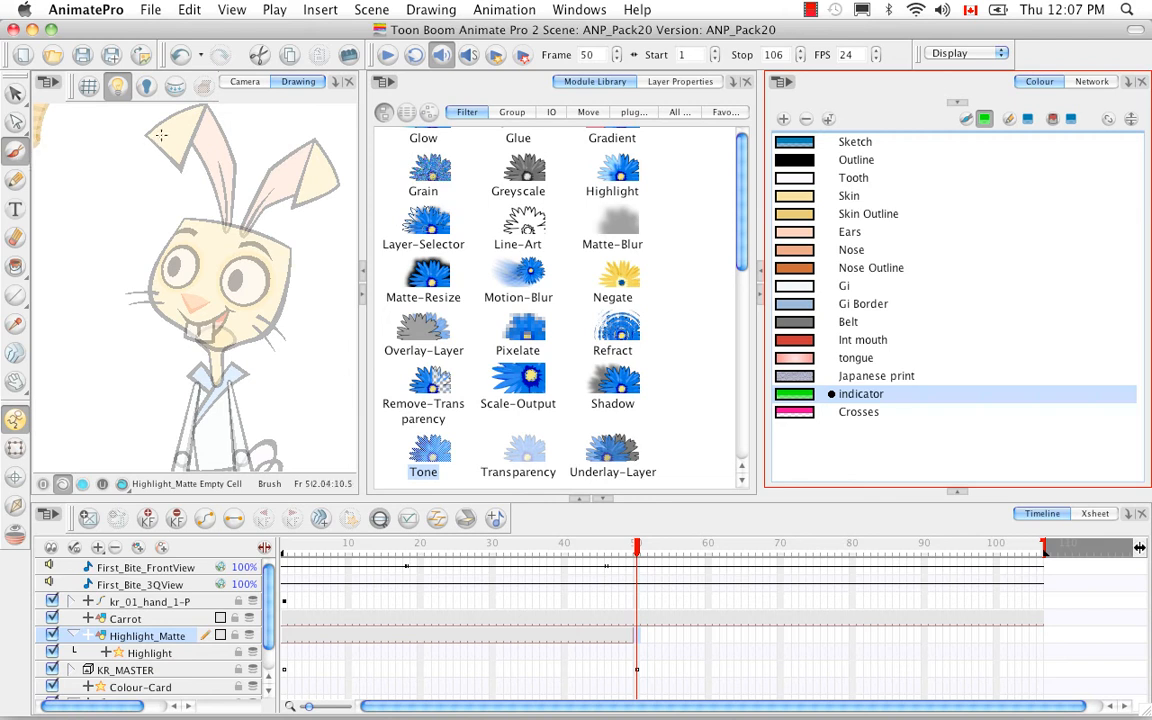
mouse_move(143, 131)
left_mouse_down()
mouse_move(183, 169)
mouse_move(207, 170)
mouse_move(219, 208)
left_mouse_up()
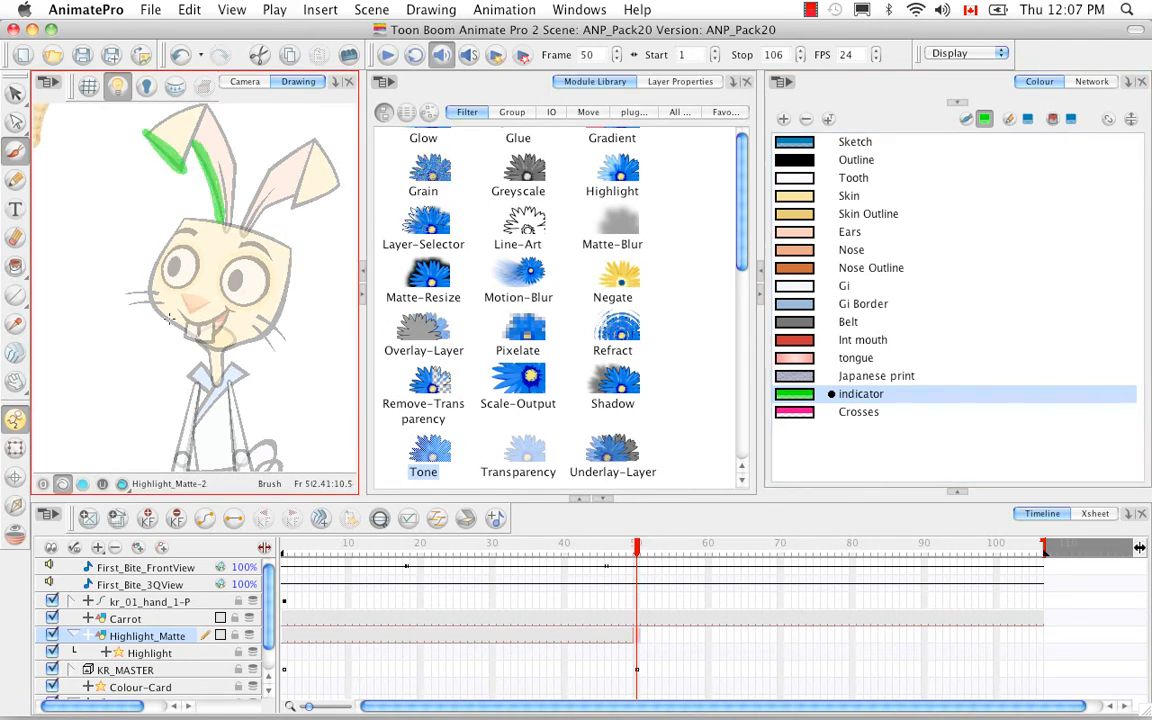
mouse_move(152, 240)
left_mouse_down()
mouse_move(150, 291)
mouse_move(172, 318)
left_mouse_up()
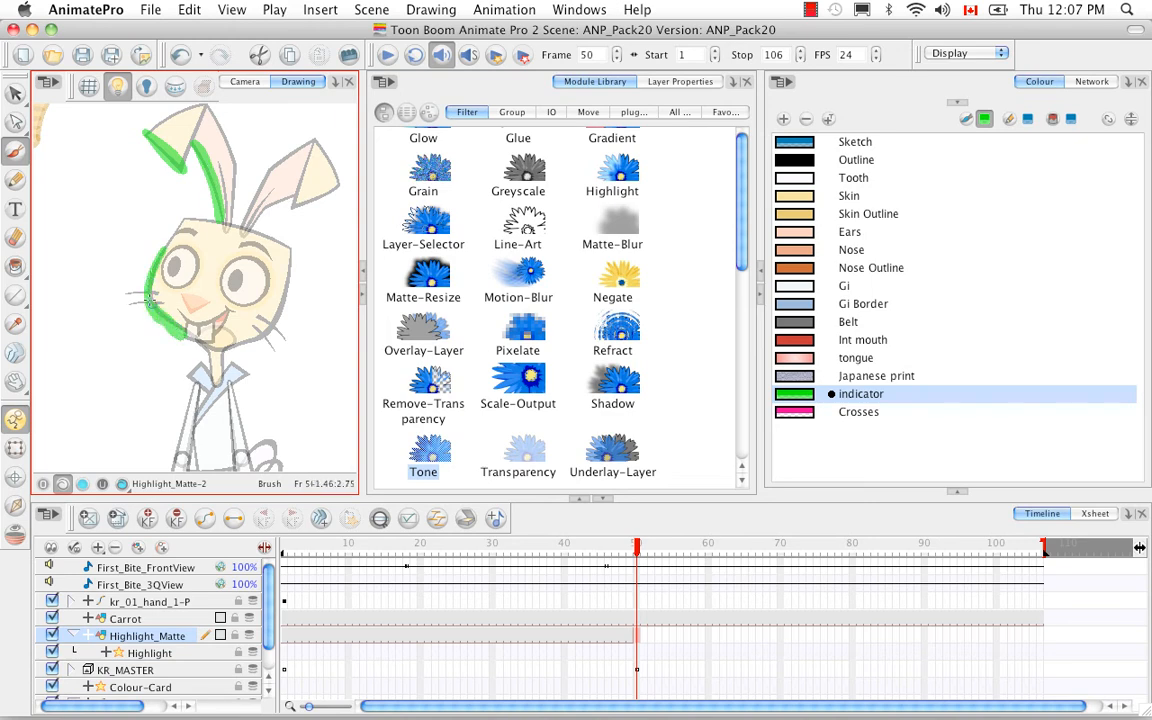
mouse_move(162, 252)
left_mouse_down()
mouse_move(159, 303)
mouse_move(178, 326)
left_mouse_up()
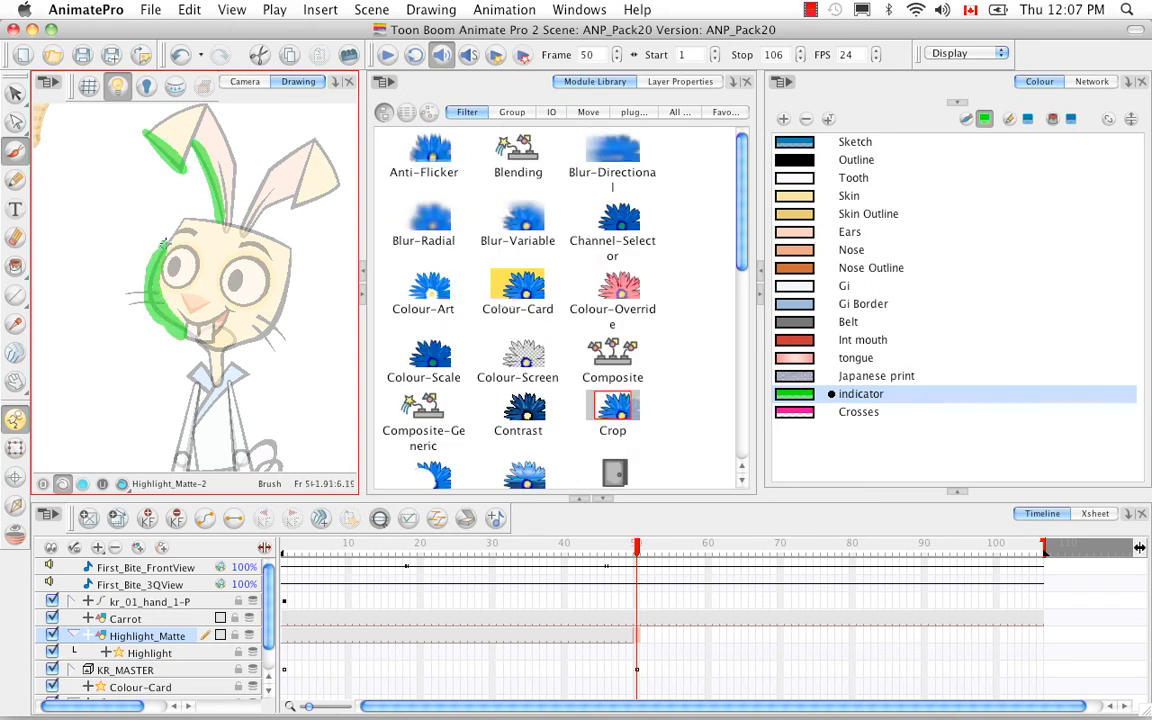
left_click_drag(165, 243, 184, 213)
left_click_drag(203, 343, 212, 368)
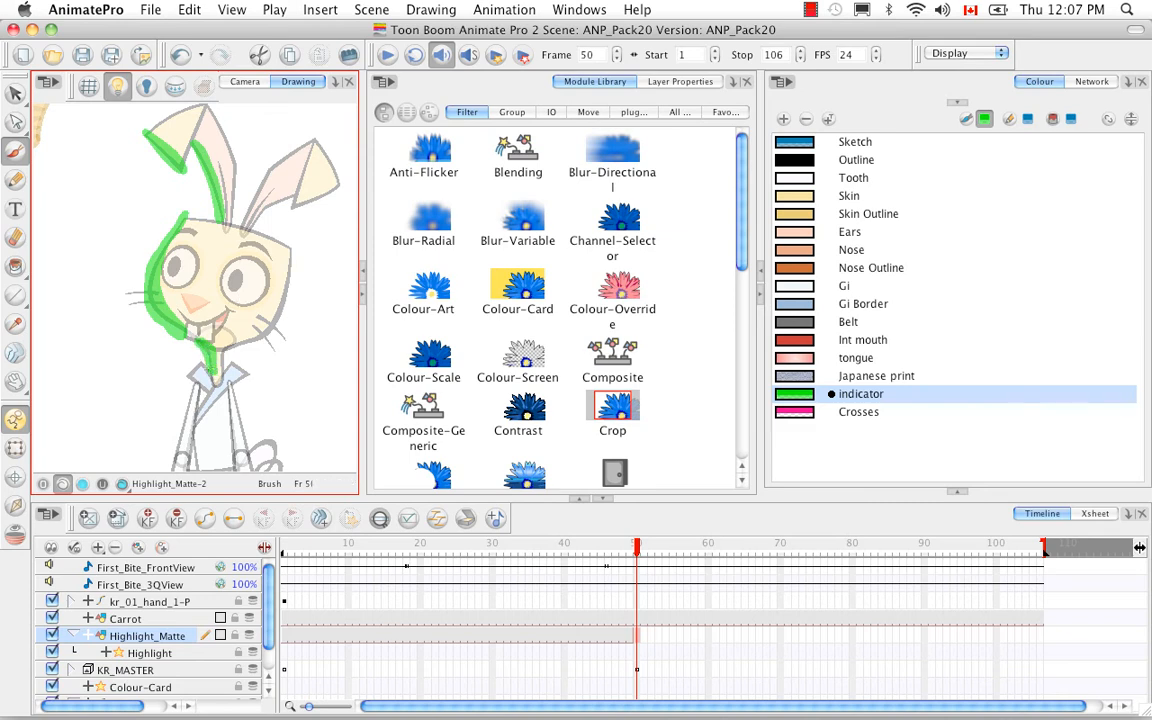
Extend the frame 50 Highlight_Matte drawing's exposure to frame 106 and show frame 49 in the Camera view
left_click(1044, 641)
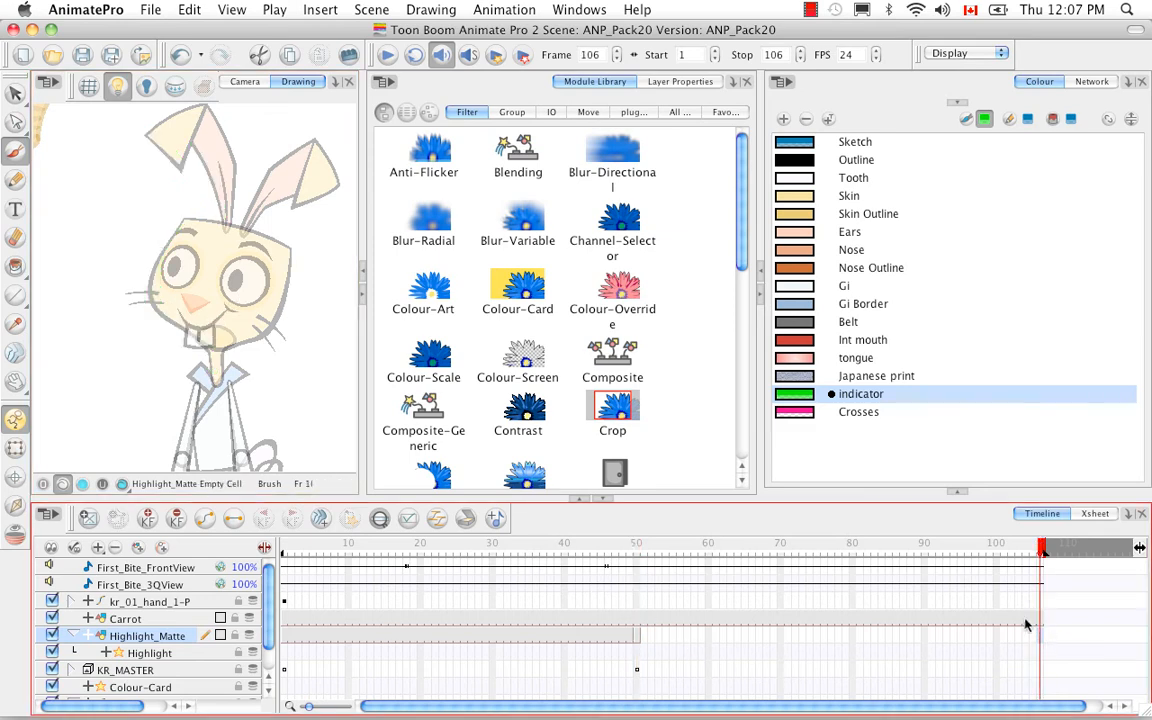
right_click(1045, 637)
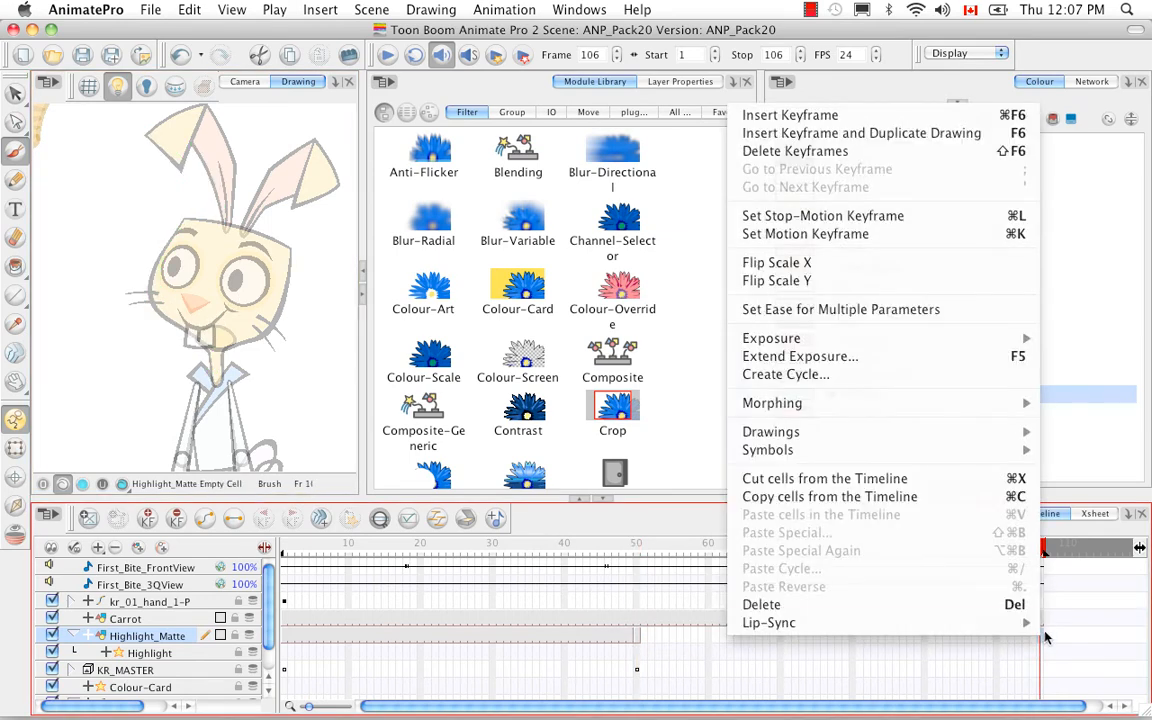
left_click(956, 358)
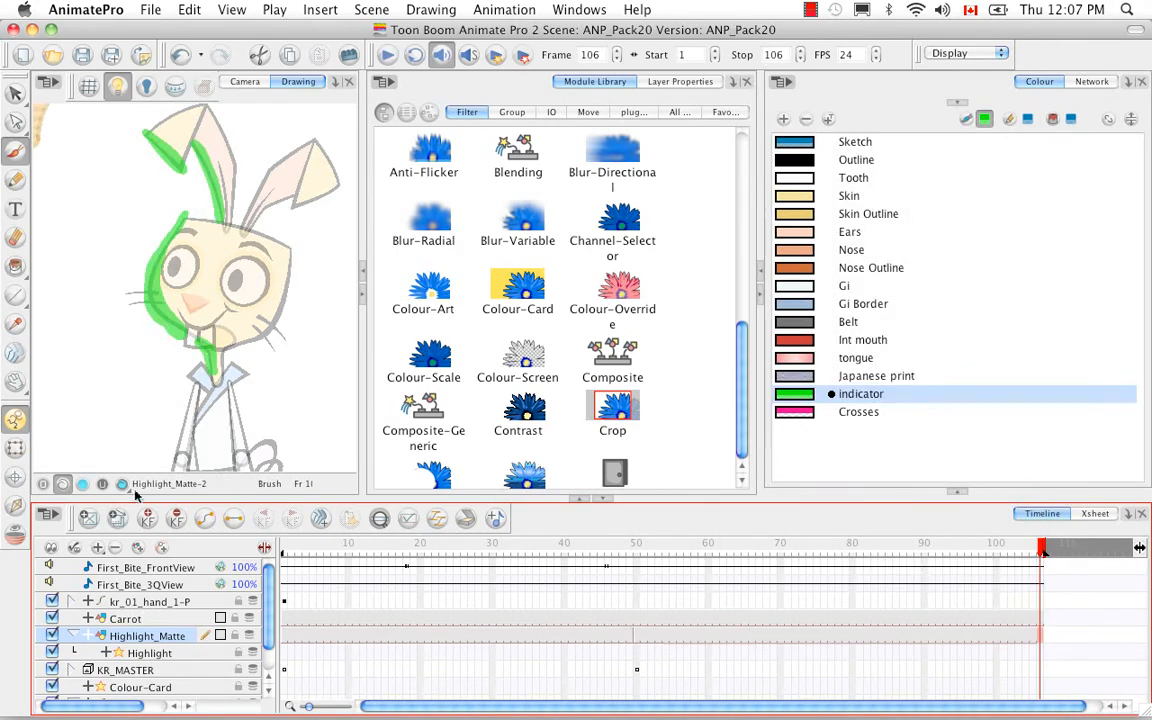
left_click(245, 81)
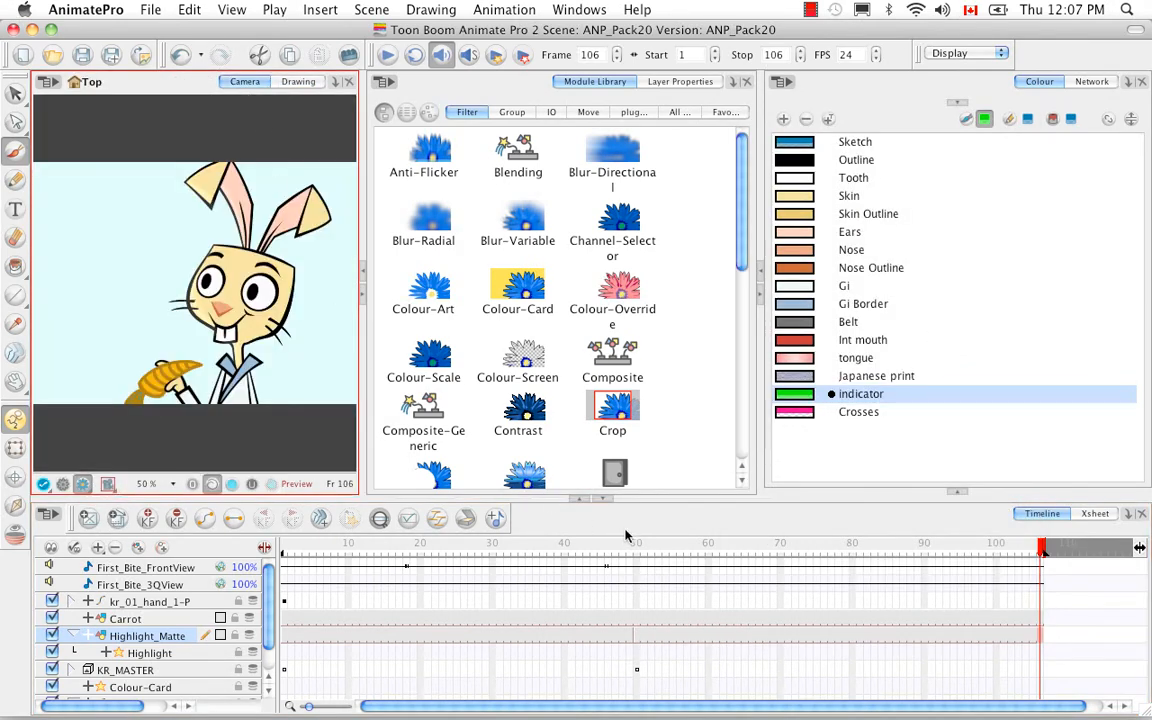
left_click_drag(950, 547, 628, 562)
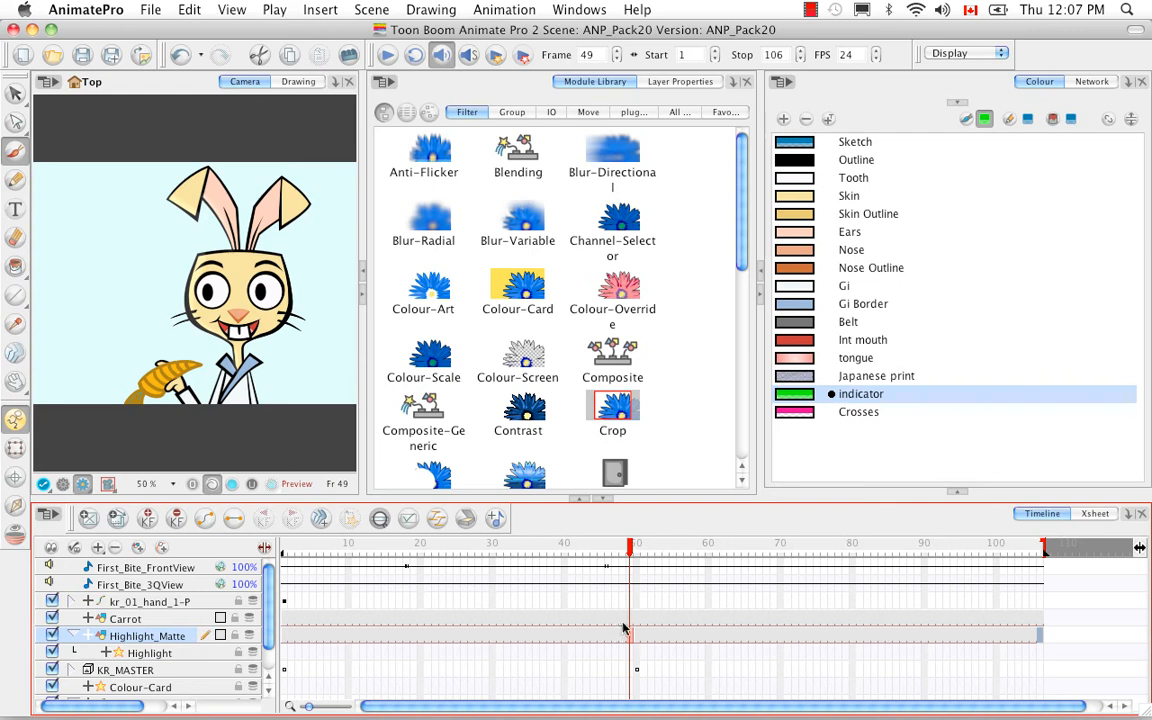
Bring the Tone module across the network and place it beside the Highlight module
left_click(1091, 82)
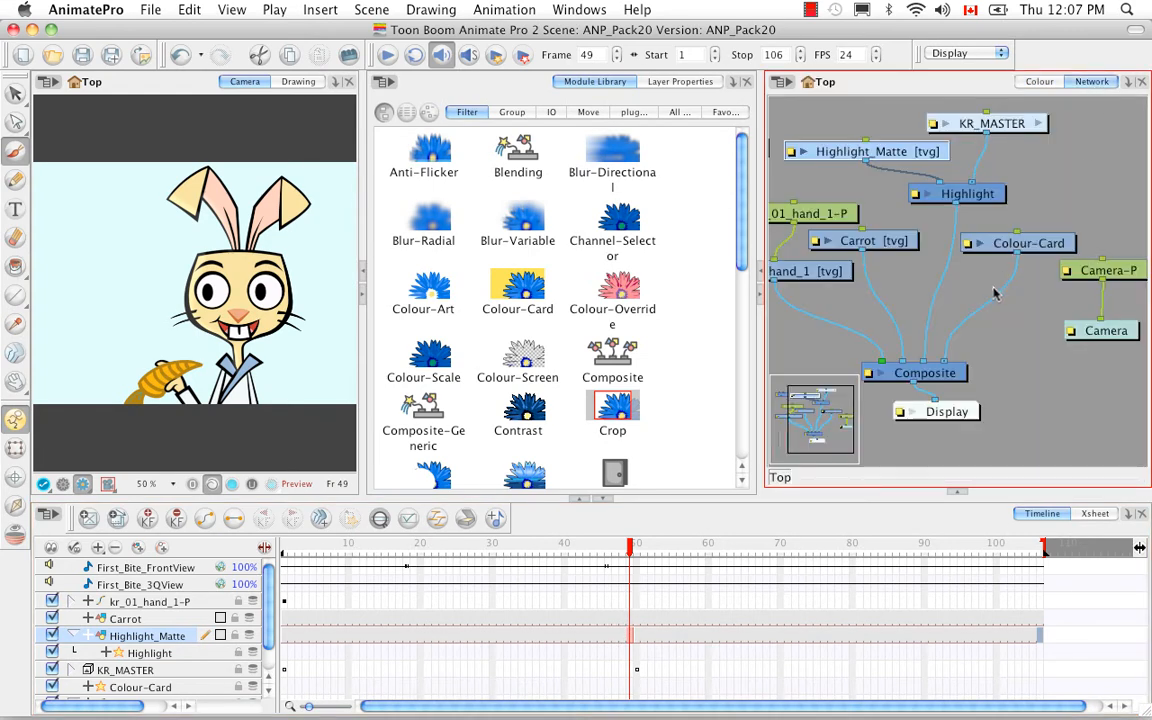
left_click_drag(893, 260, 978, 304)
left_click_drag(848, 190, 1126, 214)
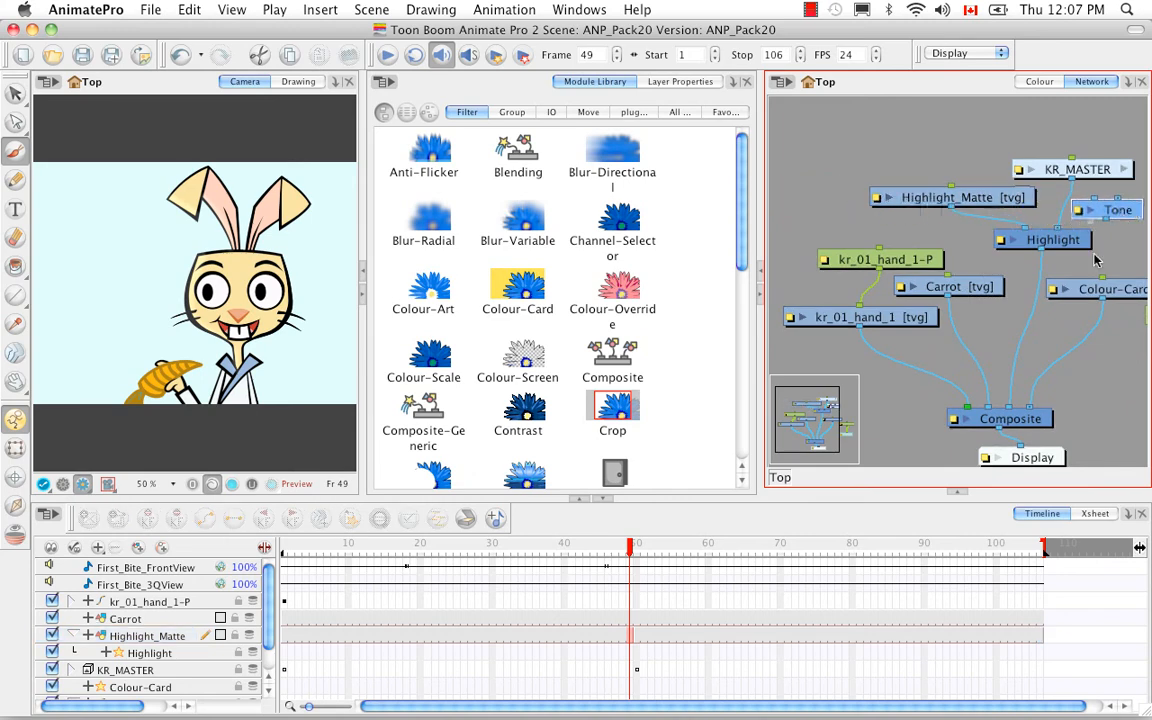
left_click_drag(1095, 278, 1022, 264)
left_click_drag(1044, 196, 1086, 206)
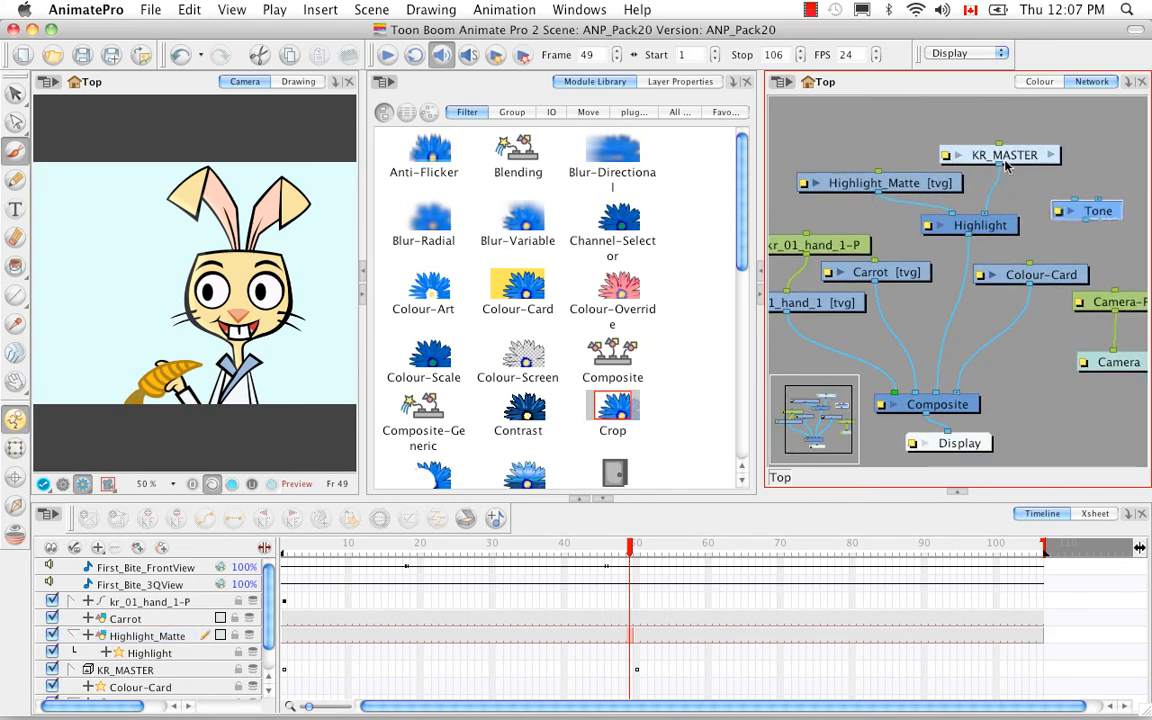
Move KR_MASTER higher above Highlight and reroute Highlight's output through the Tone module into the Composite
left_click_drag(1025, 162, 1020, 135)
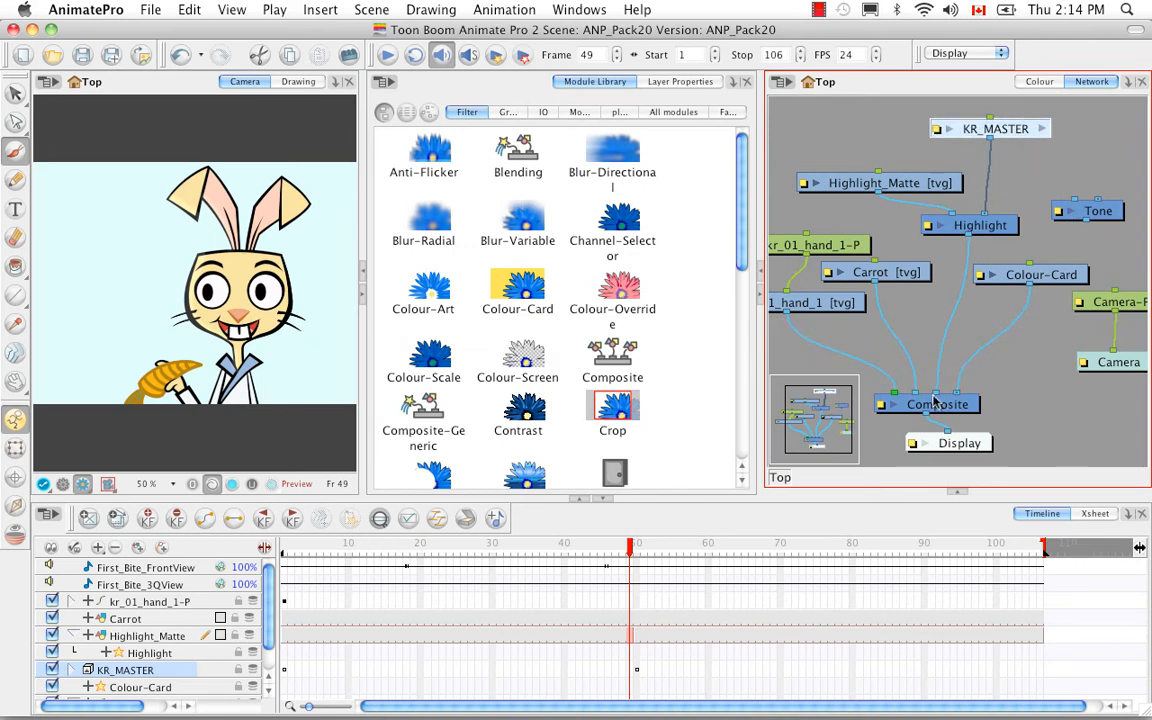
left_click_drag(935, 400, 875, 252)
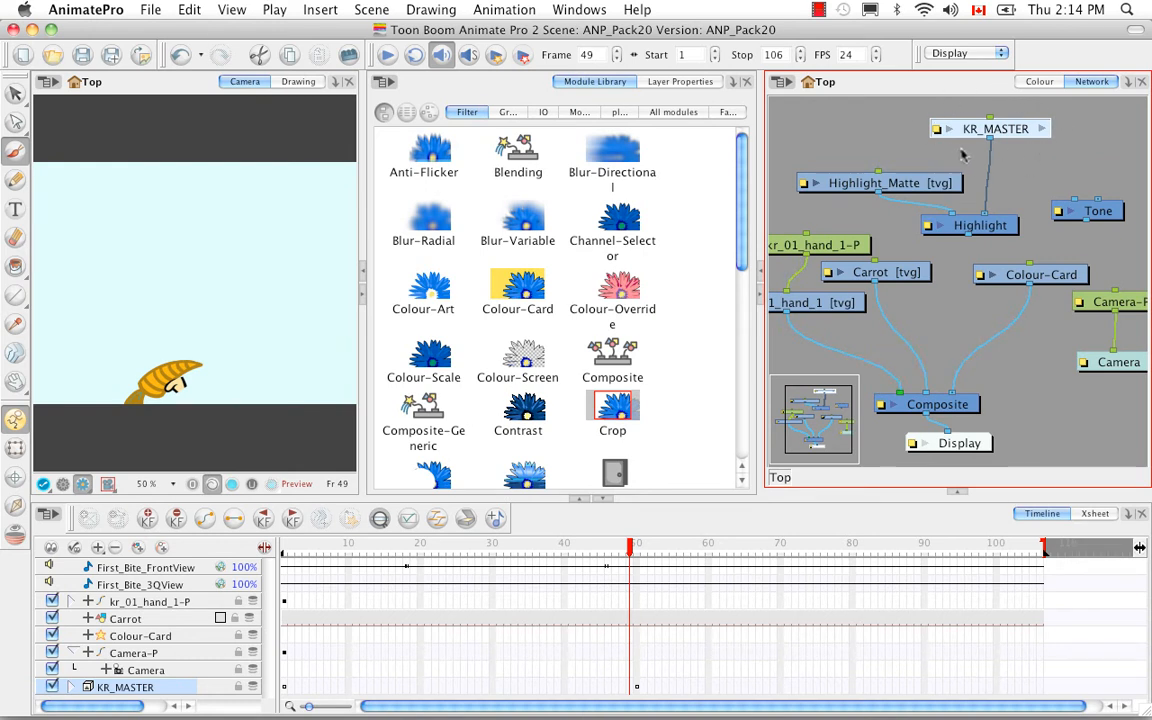
left_click_drag(976, 238, 935, 392)
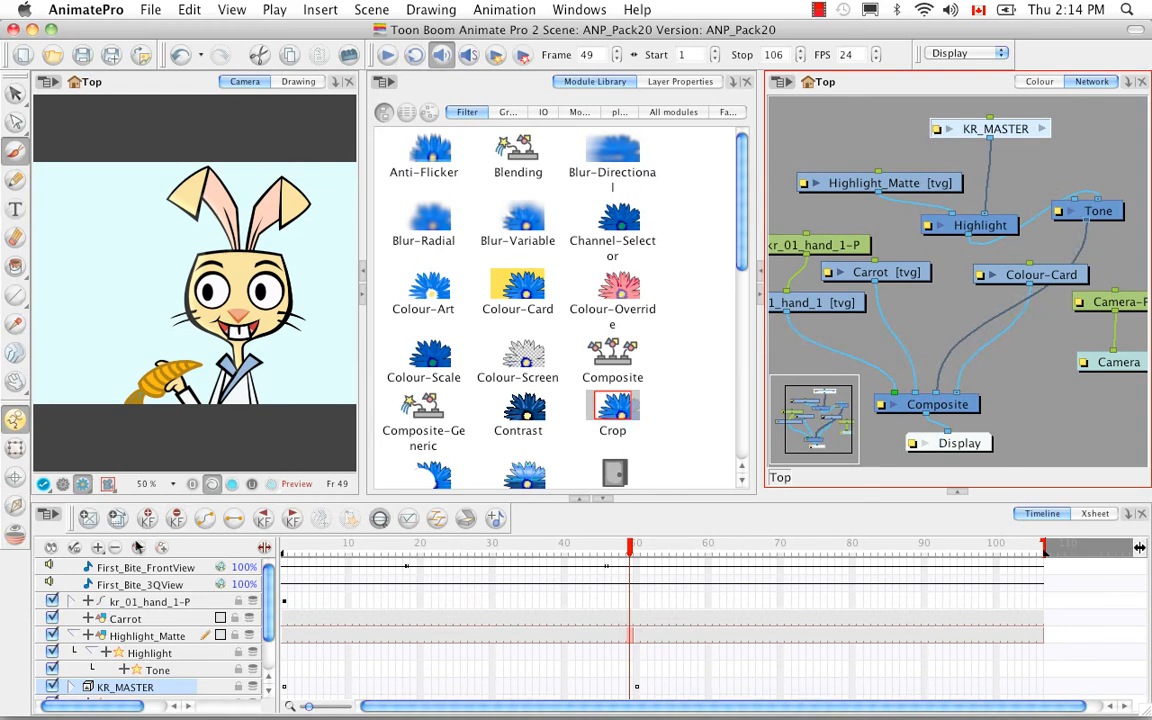
Add a new drawing layer and name it Tone_Matte
left_click(140, 548)
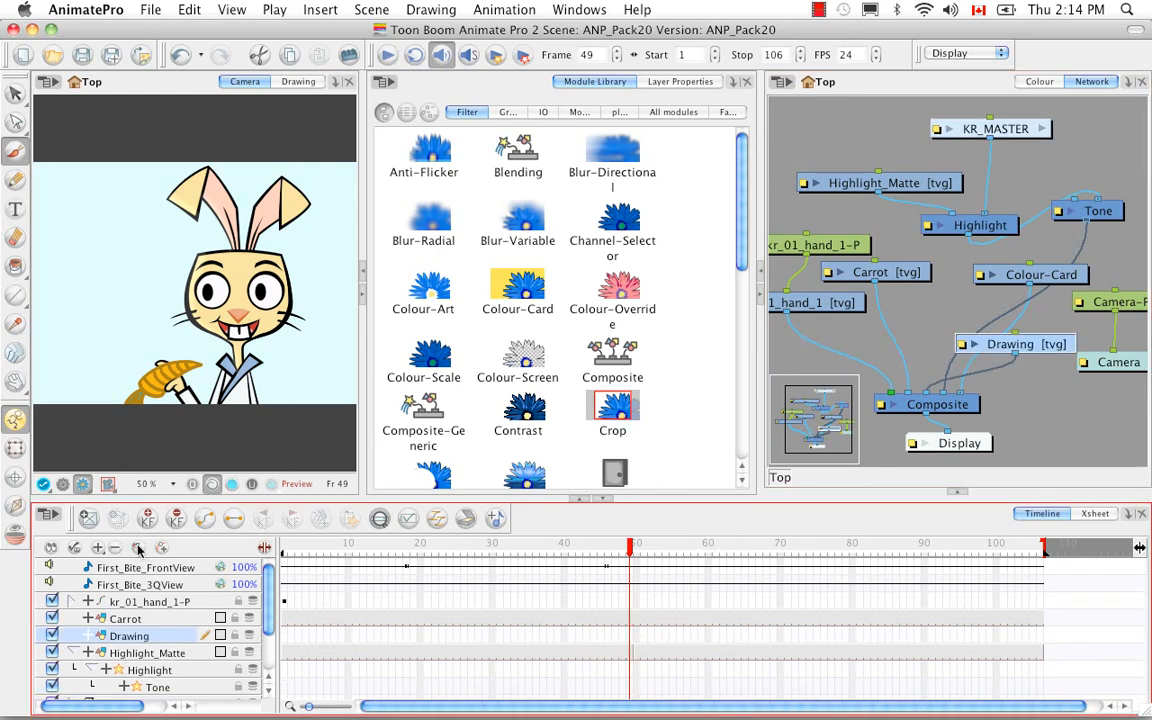
double_click(116, 635)
key("BackSpace")
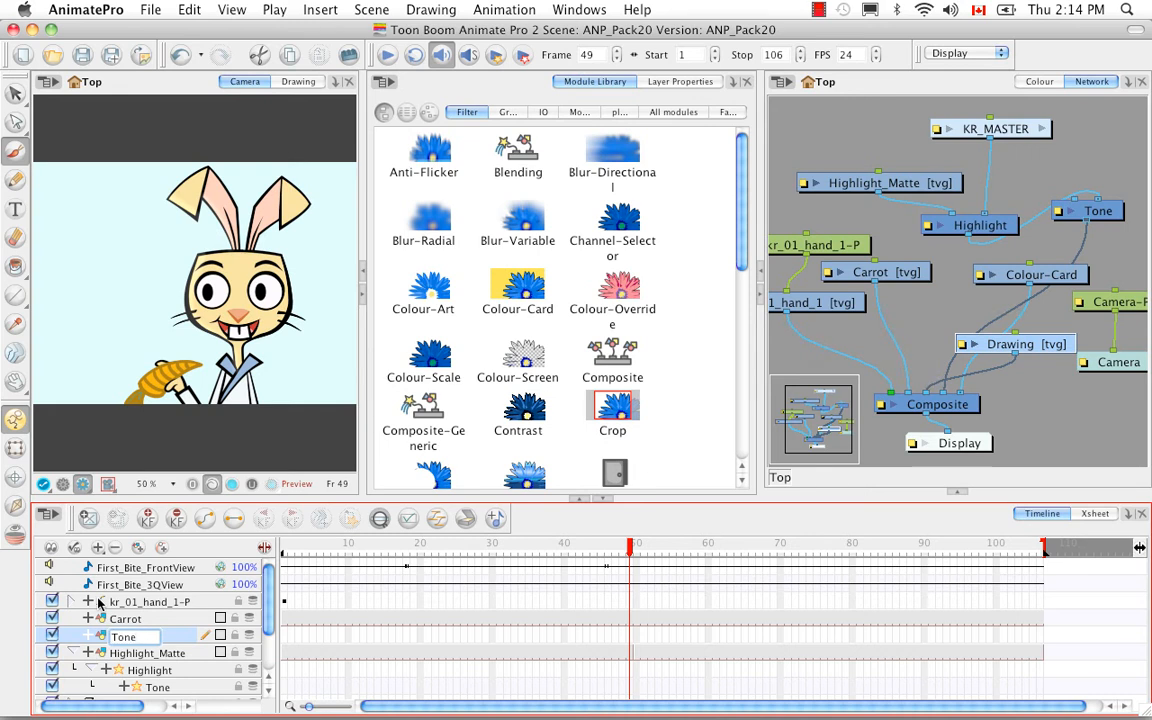
type("Tone_Matte")
key("Return")
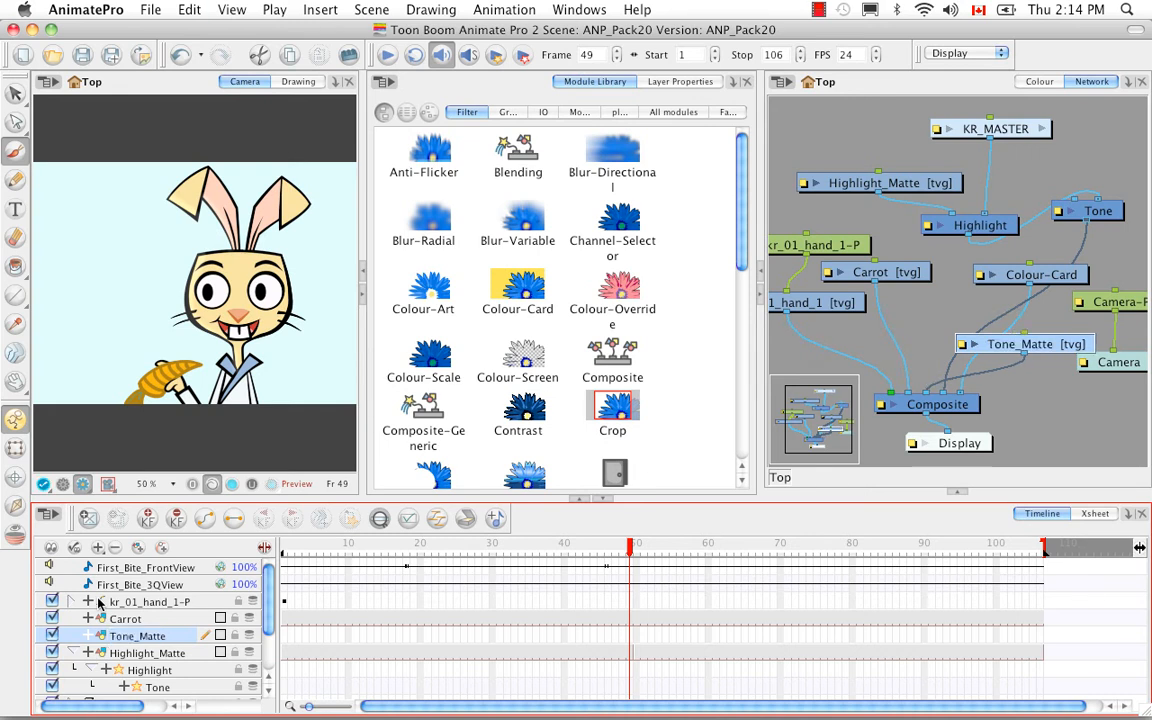
Paint the frame 1 Tone_Matte drawing along the rabbit's right-hand ear, face side and neck, opposite the highlight
left_click(284, 637)
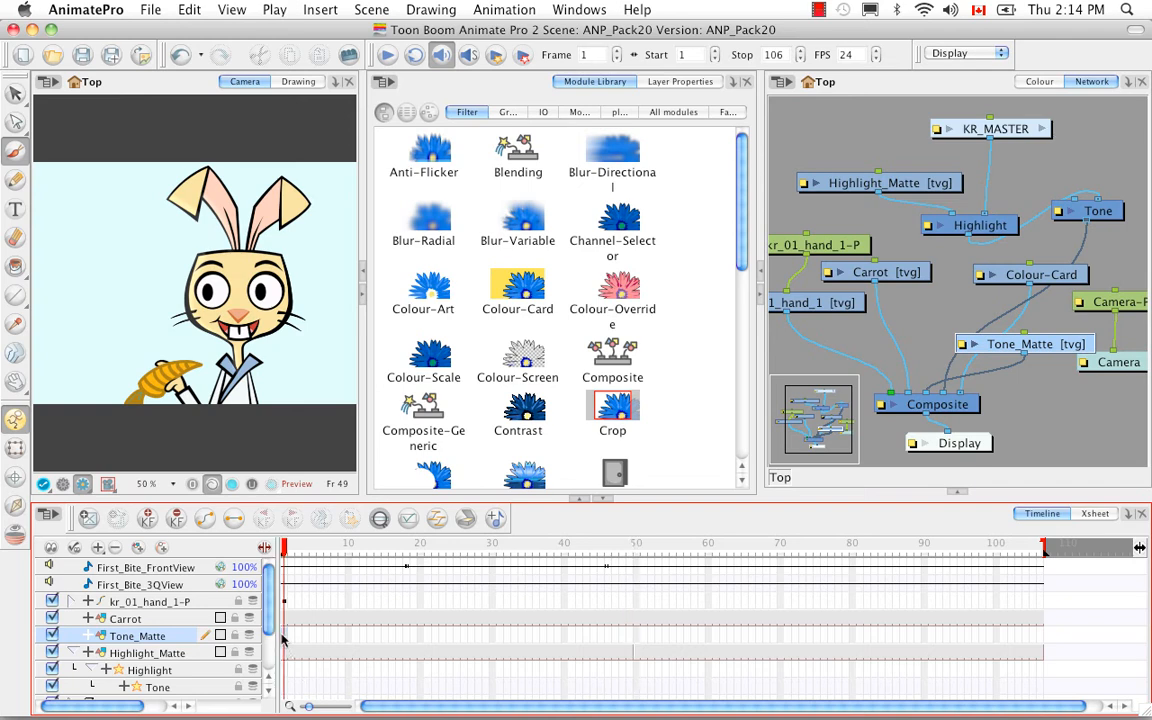
left_click(281, 83)
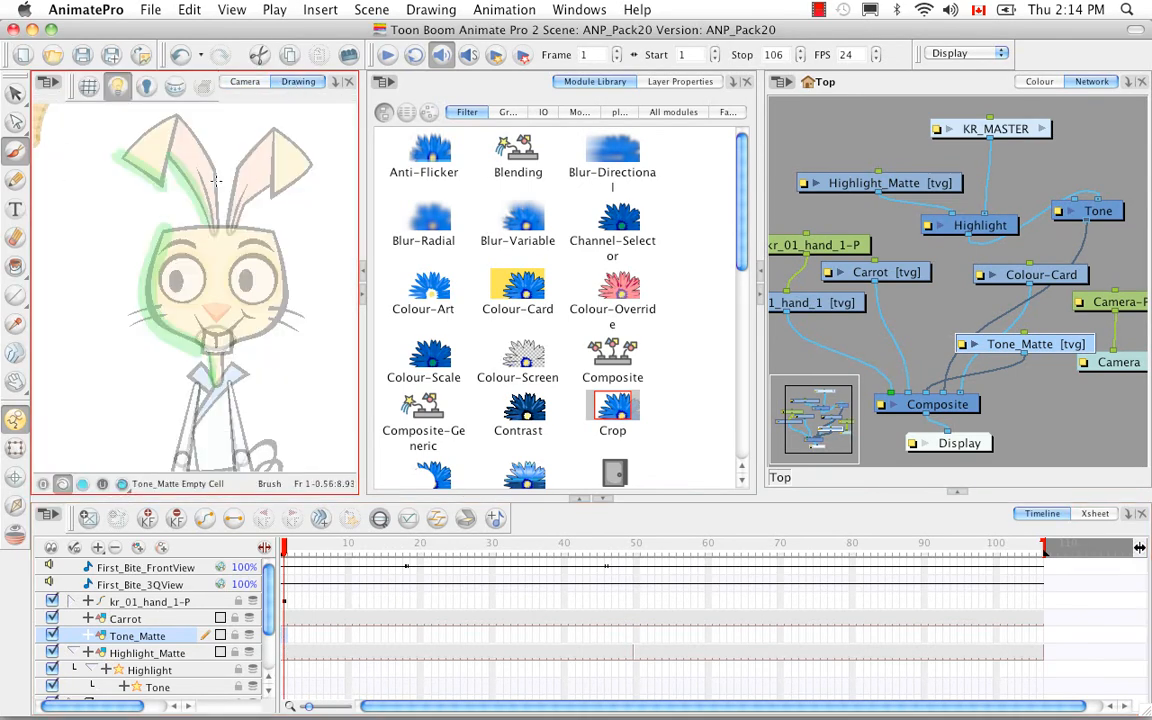
mouse_move(268, 183)
left_mouse_down()
mouse_move(237, 225)
mouse_move(288, 281)
mouse_move(283, 312)
mouse_move(233, 345)
mouse_move(273, 250)
left_mouse_up()
left_click_drag(205, 322, 222, 380)
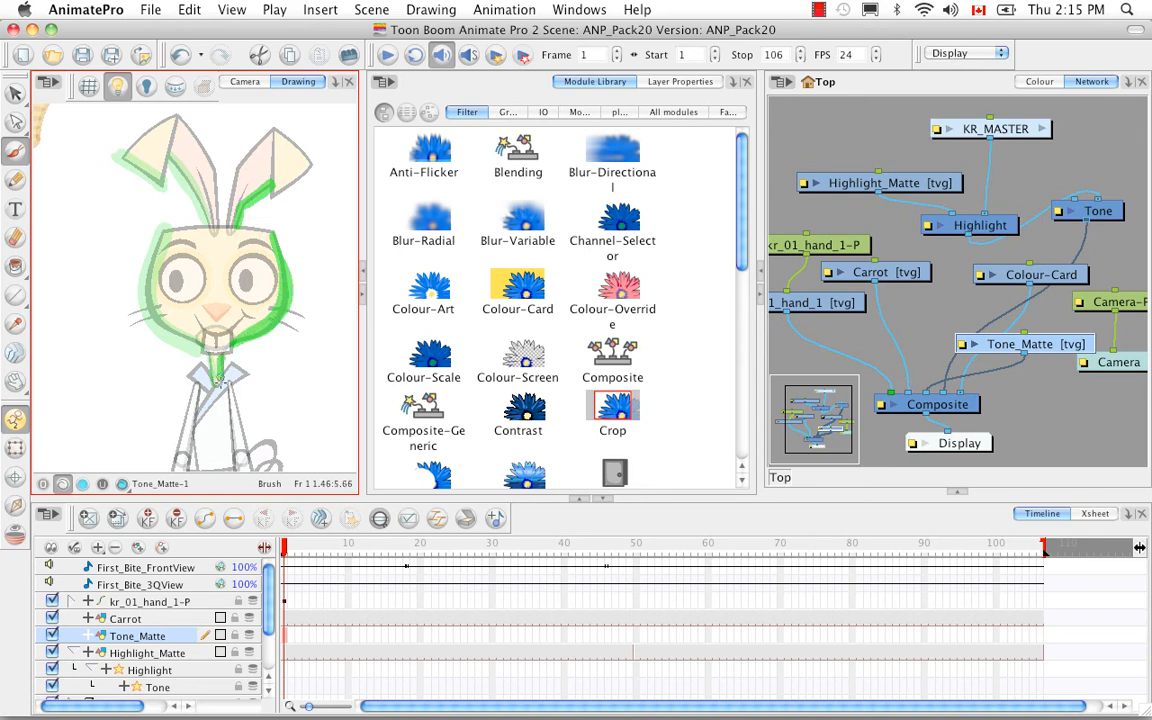
Extend the exposure of the first Tone_Matte drawing to frame 49
left_click(630, 636)
right_click(630, 636)
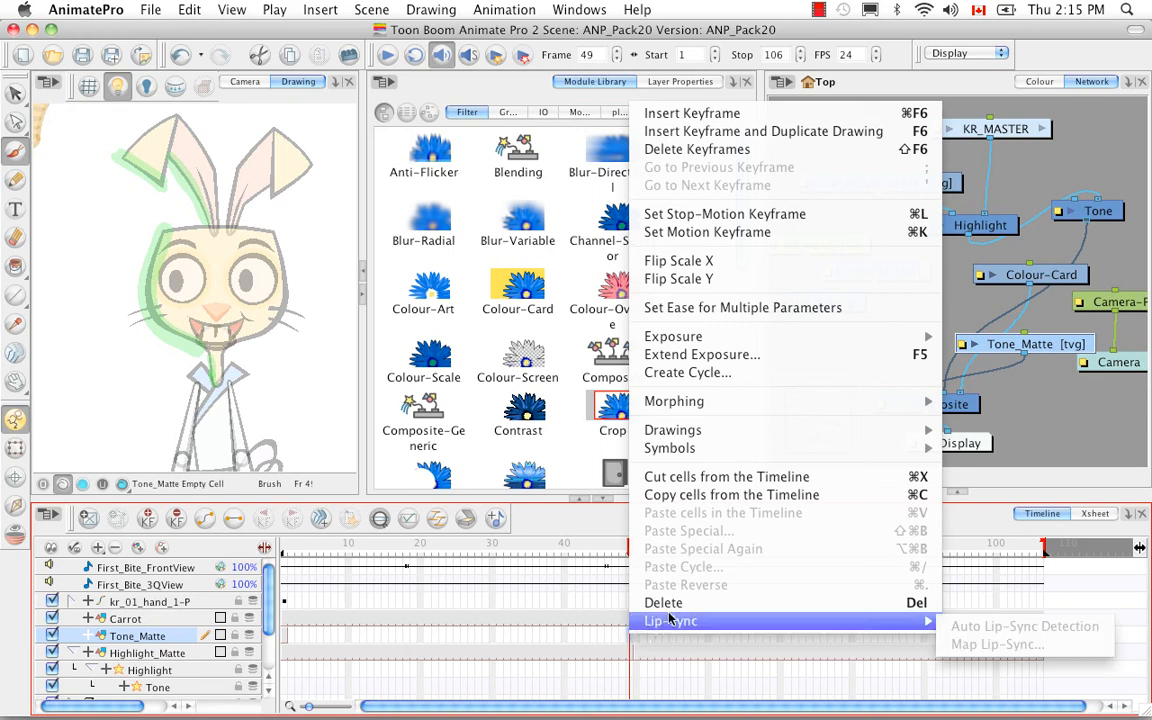
left_click(716, 356)
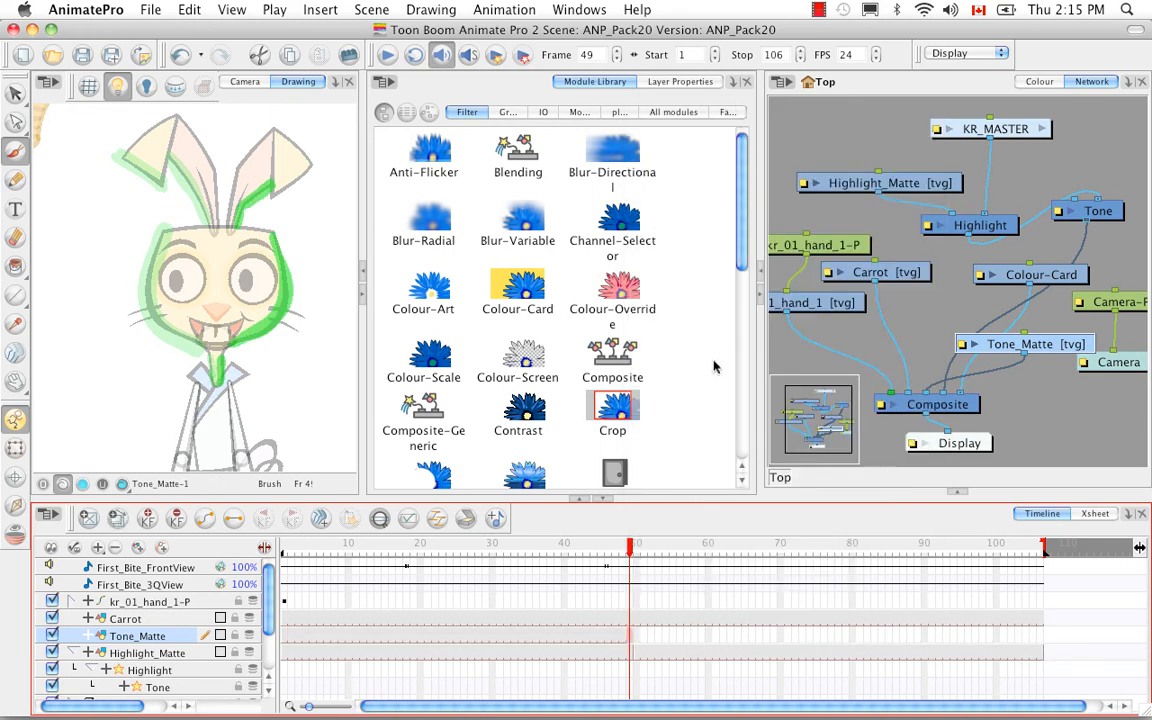
Paint a second Tone_Matte drawing at frame 50 along the turned head's shaded side, and extend its exposure to frame 106
left_click(641, 640)
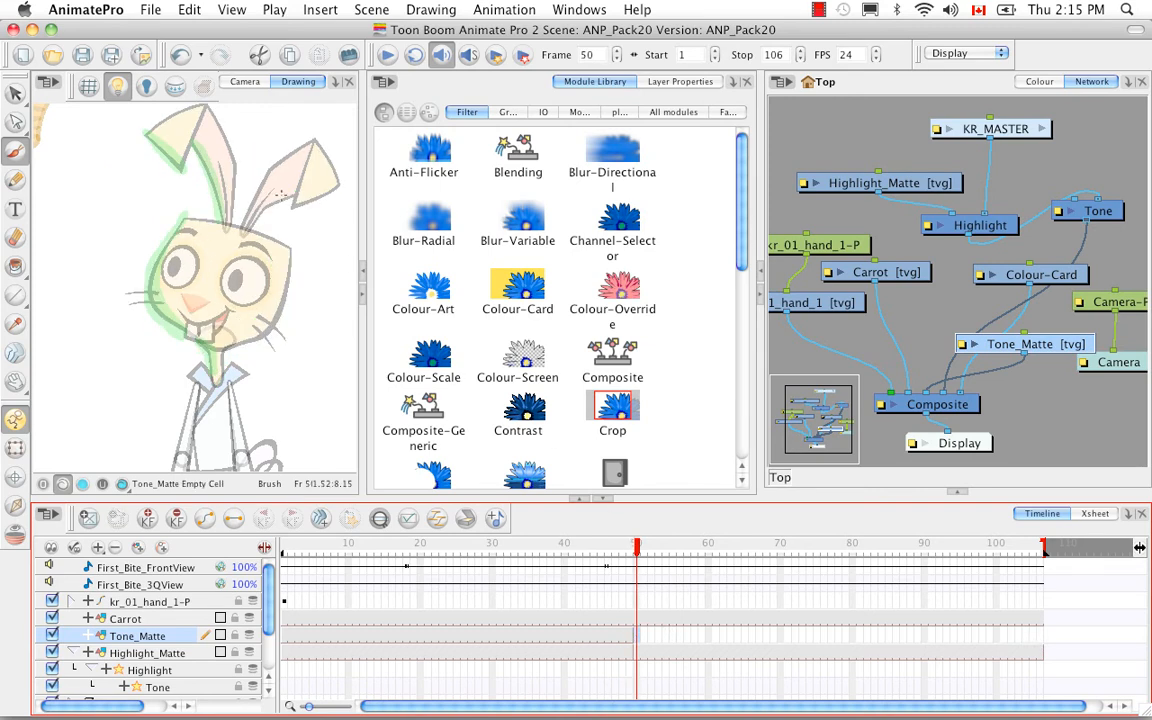
mouse_move(295, 193)
left_mouse_down()
mouse_move(252, 229)
mouse_move(291, 192)
mouse_move(289, 308)
mouse_move(229, 343)
left_mouse_up()
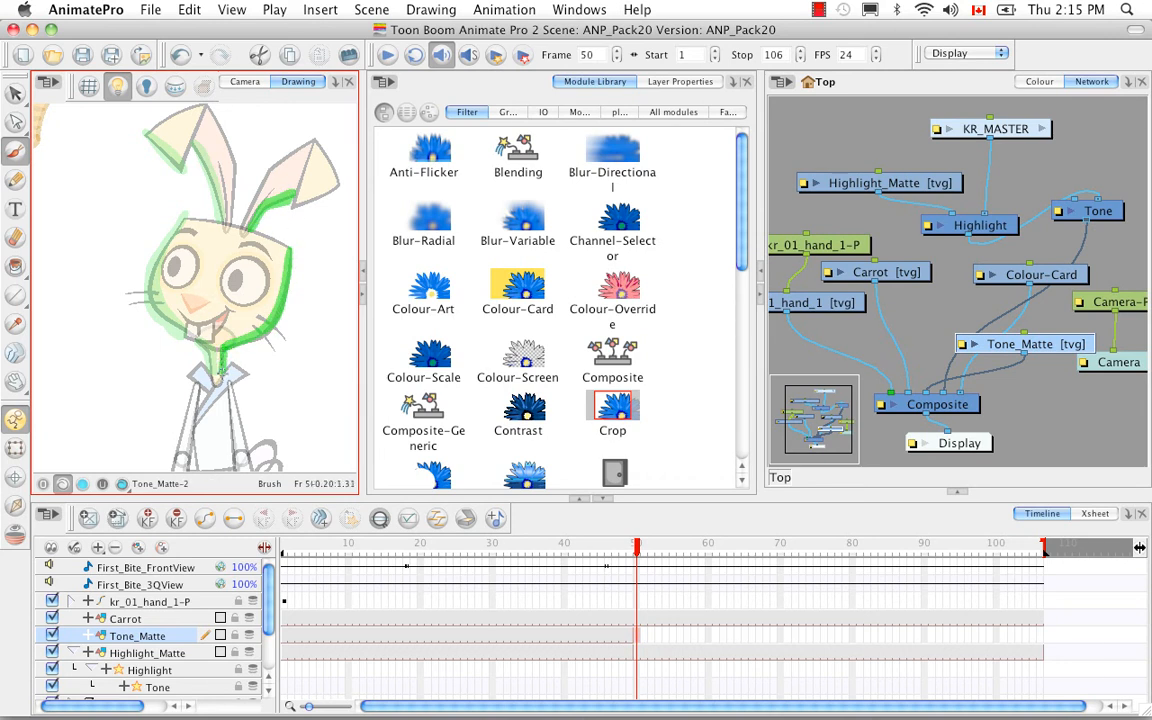
left_click(1050, 638)
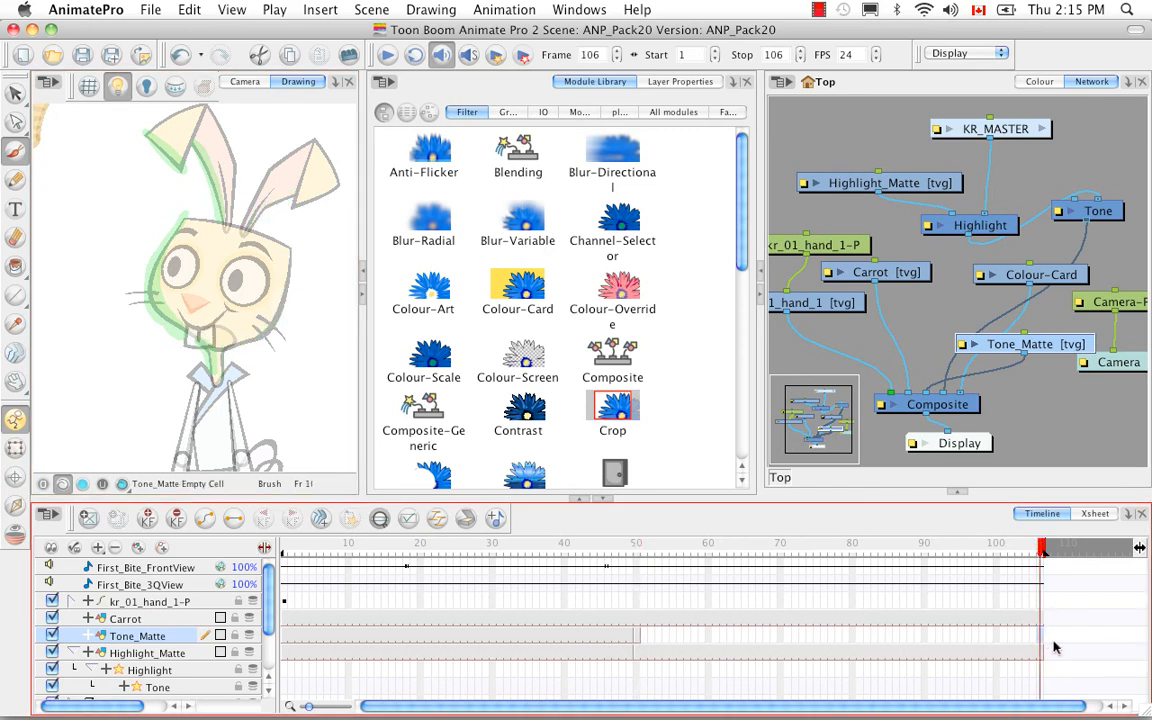
right_click(1041, 631)
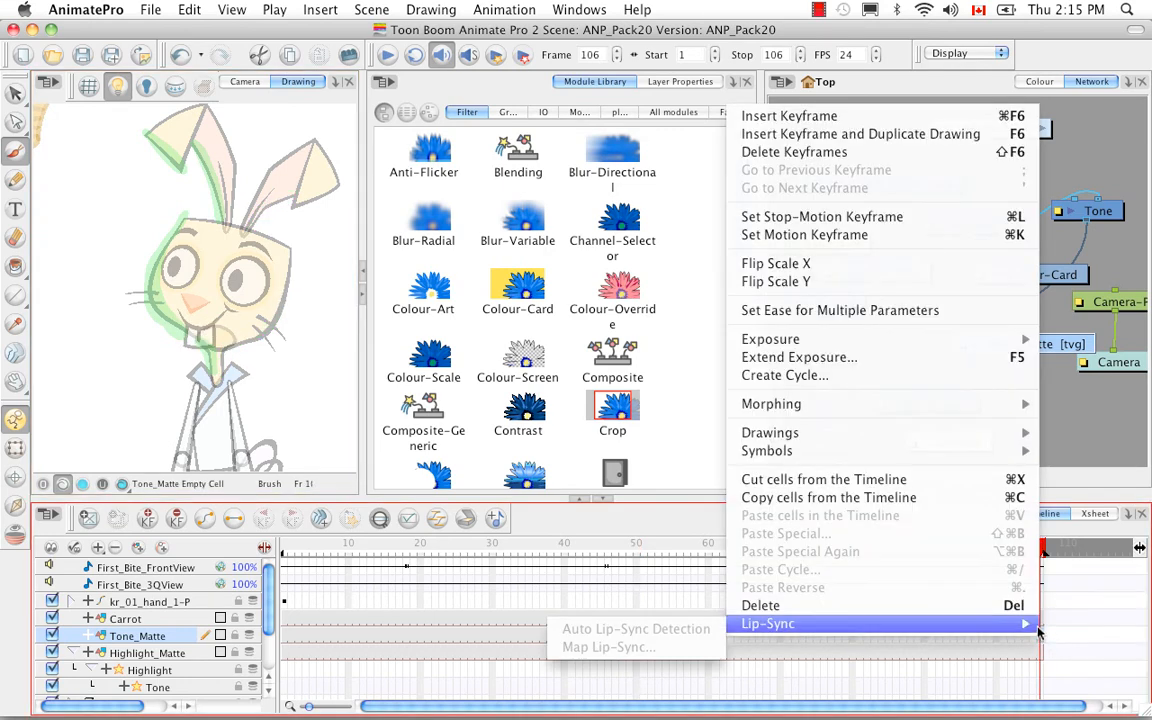
left_click(952, 359)
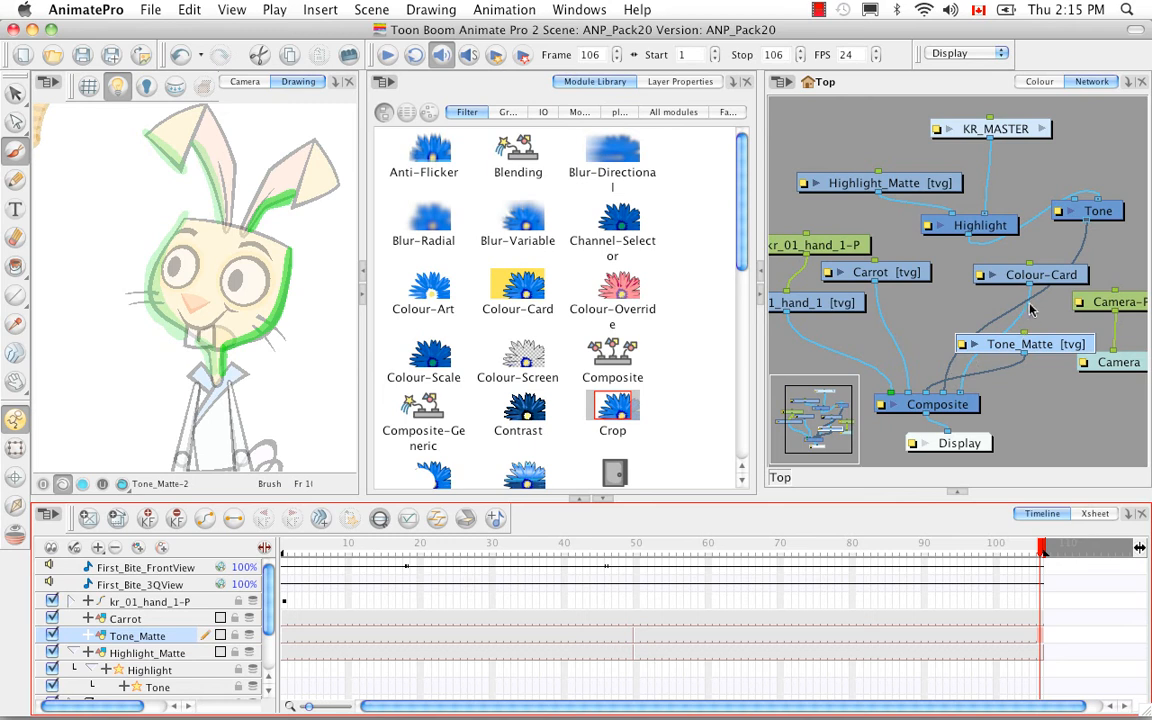
Detach Tone_Matte from the Composite, connect it to the Tone module's matte input from above, and show the Camera view
left_click_drag(928, 398, 930, 364)
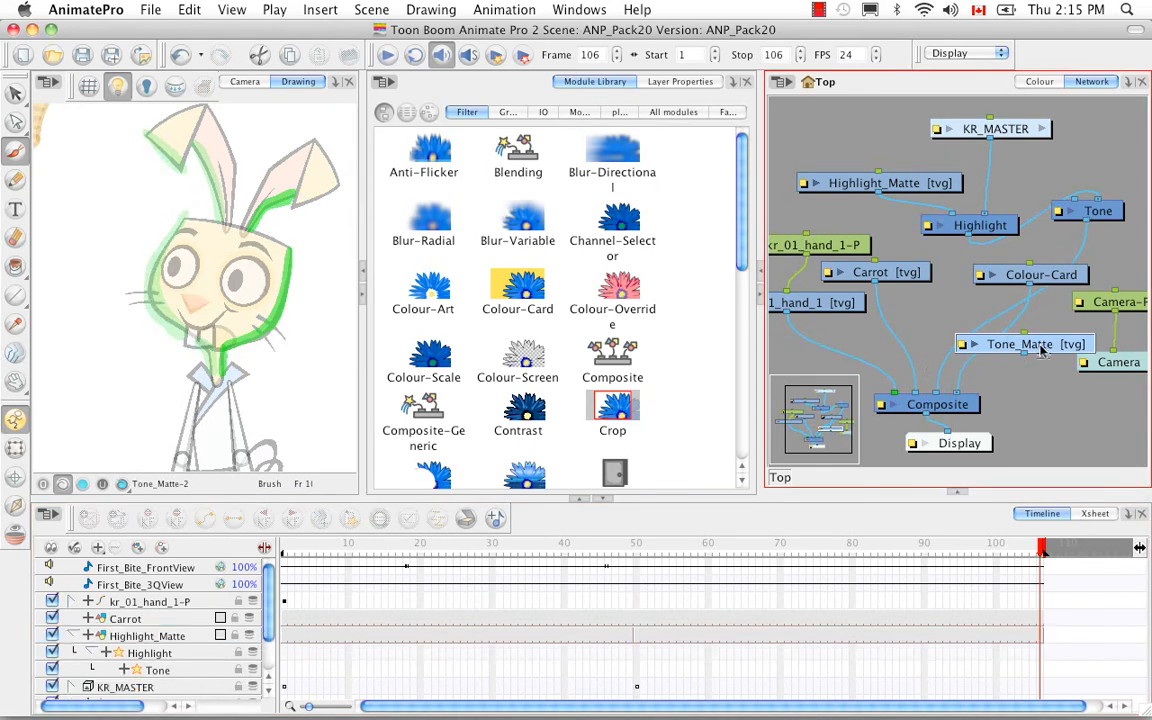
left_click_drag(1044, 346, 1096, 220)
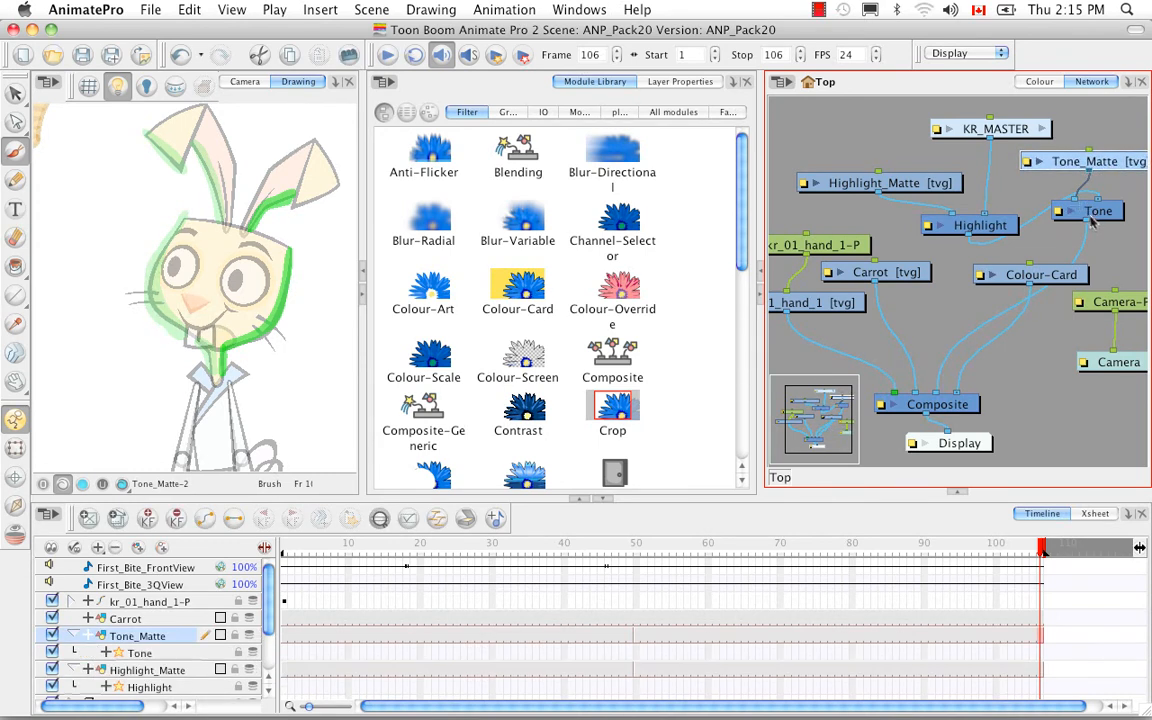
left_click(247, 87)
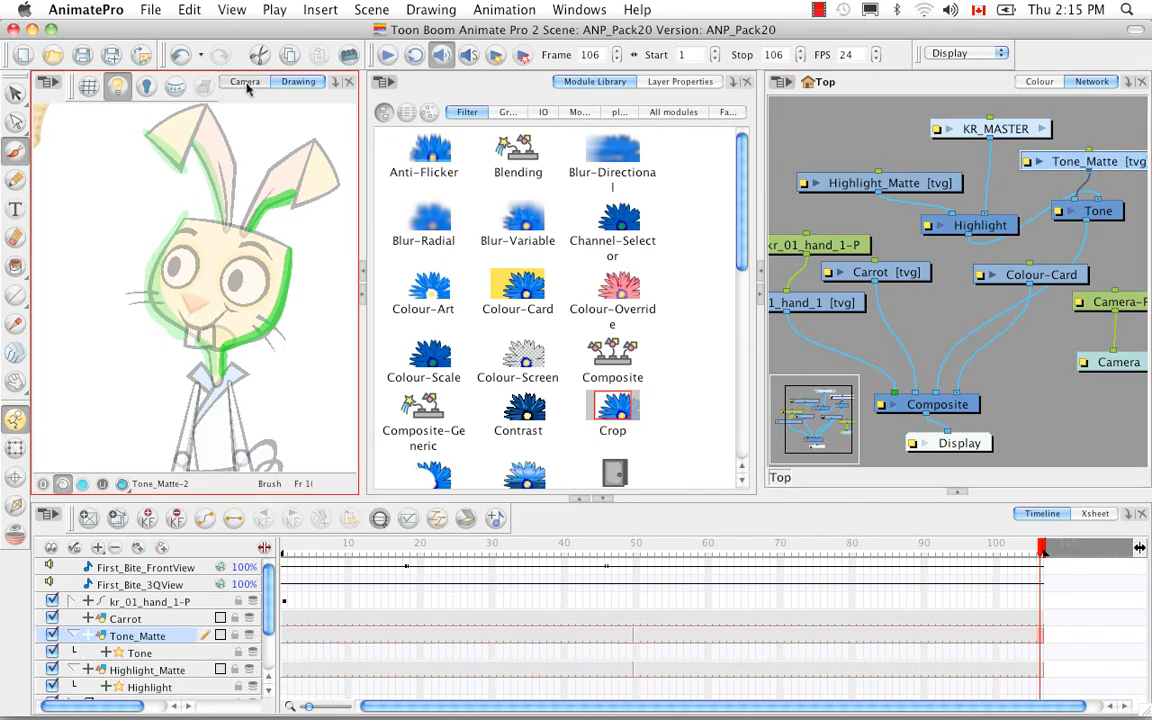
left_click(246, 85)
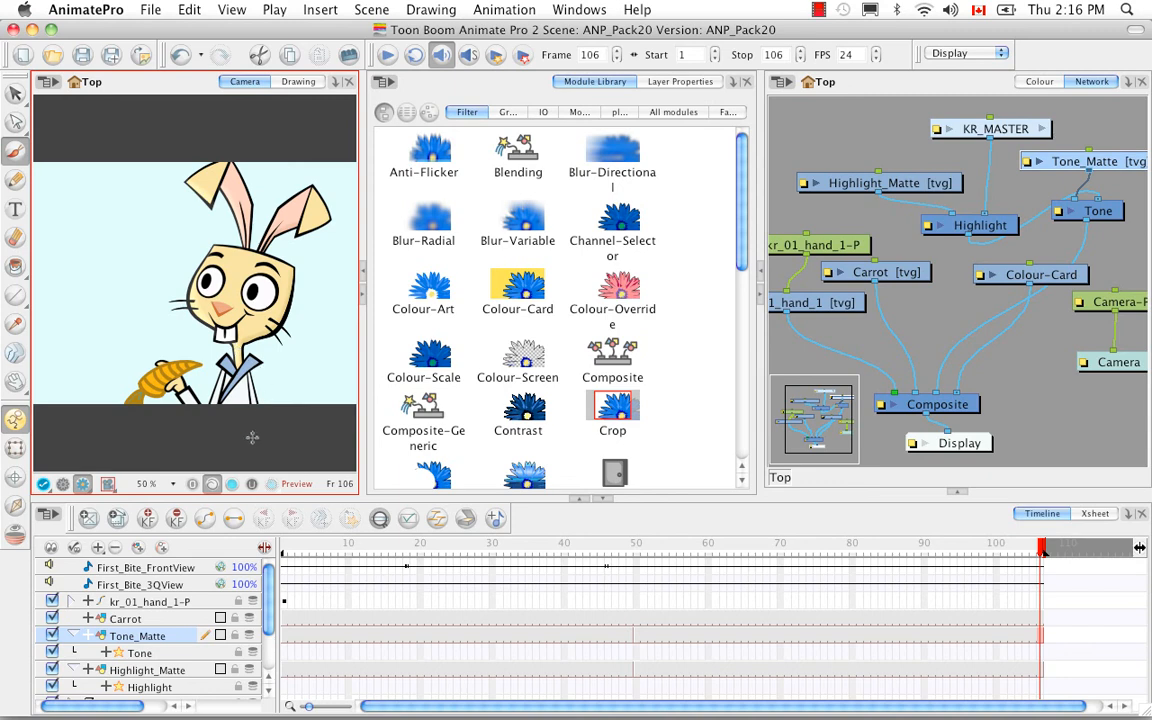
Look at the layer properties of Tone_Matte and the Tone effect from the timeline, closing each without changes
left_click(188, 640)
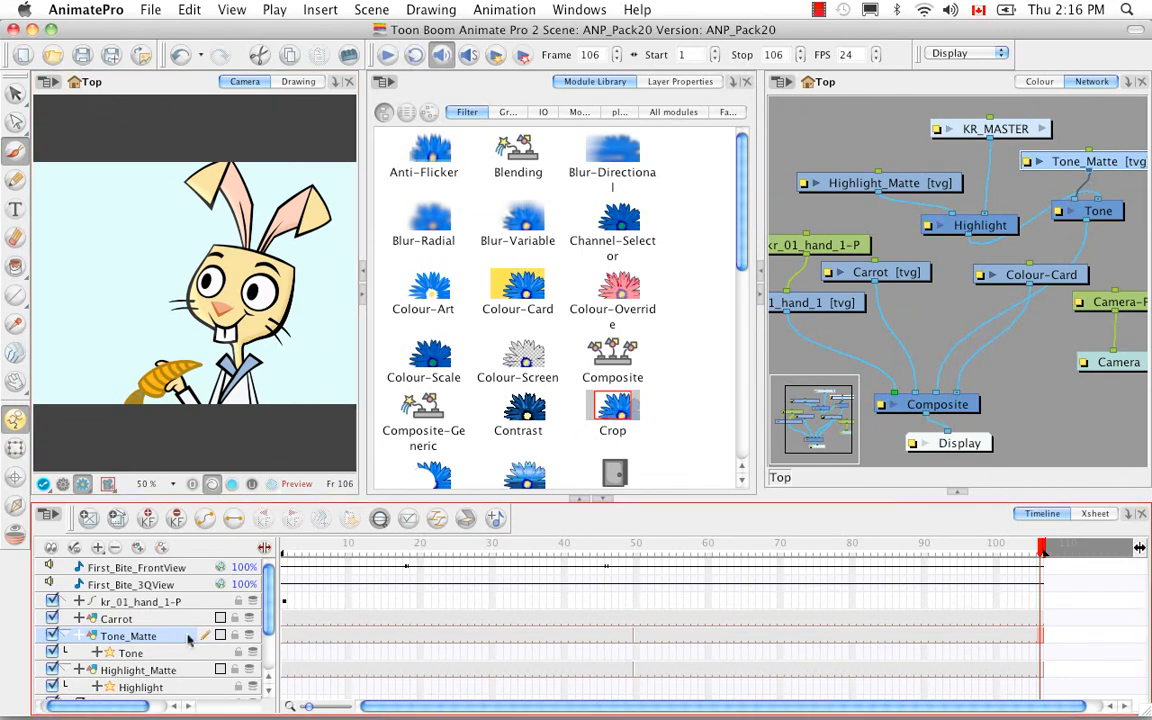
double_click(118, 637)
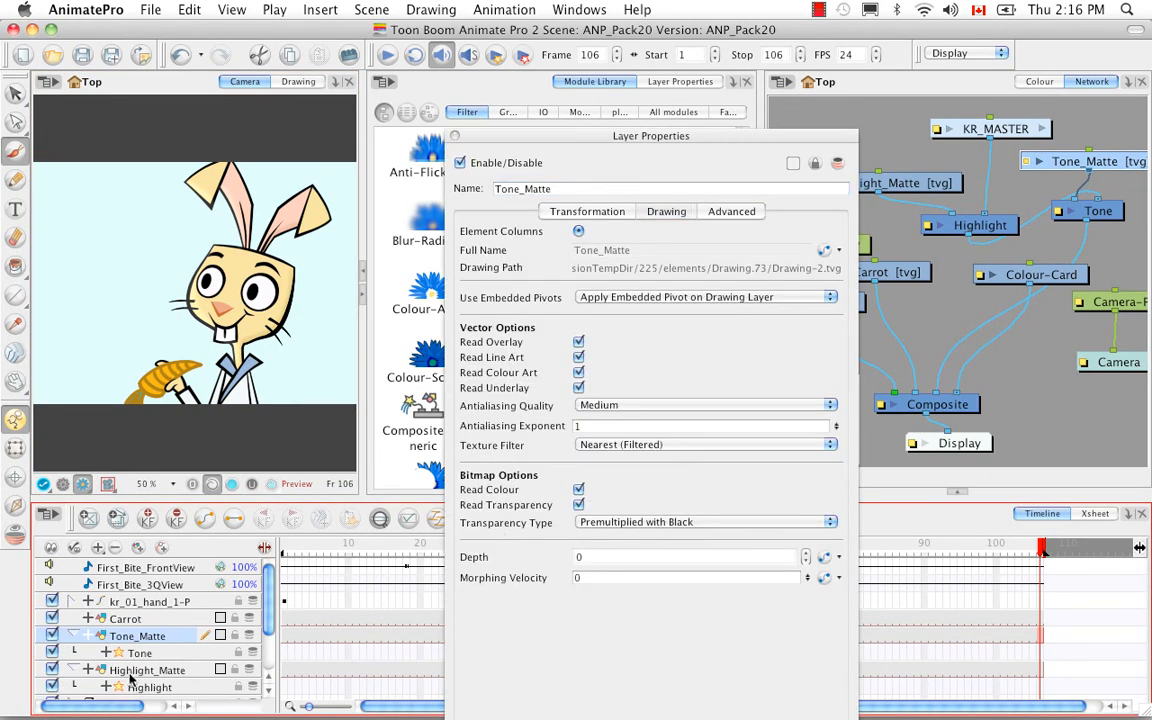
left_click(455, 136)
left_click(185, 655)
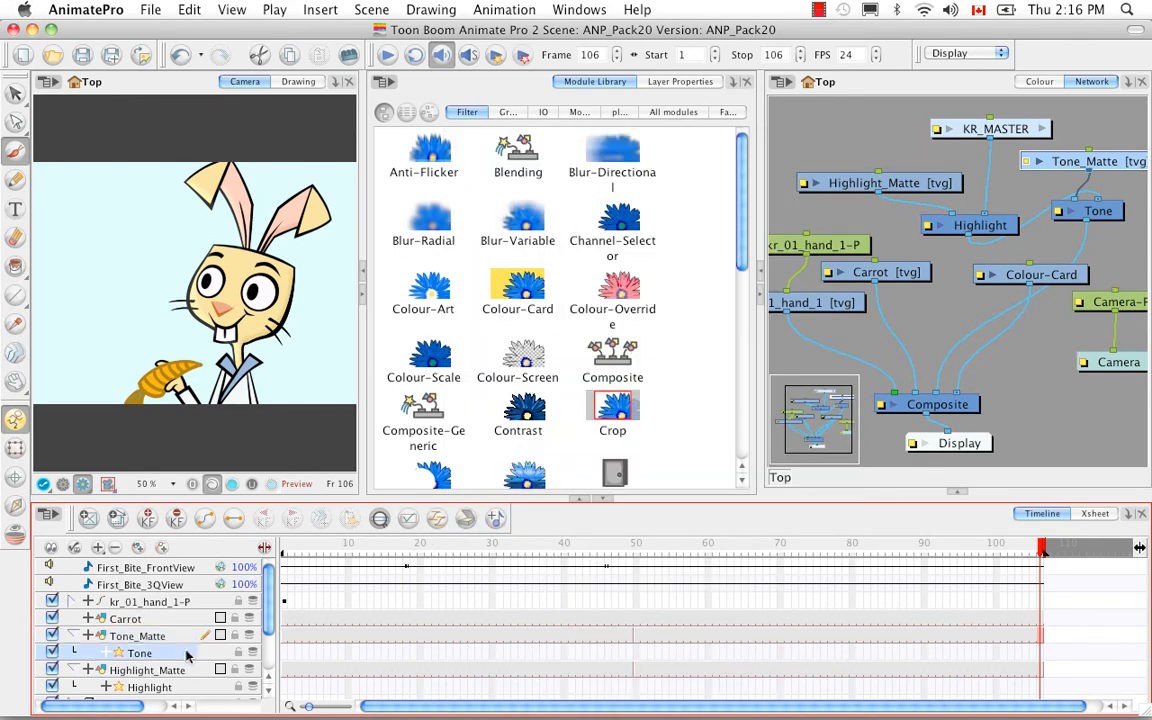
double_click(185, 655)
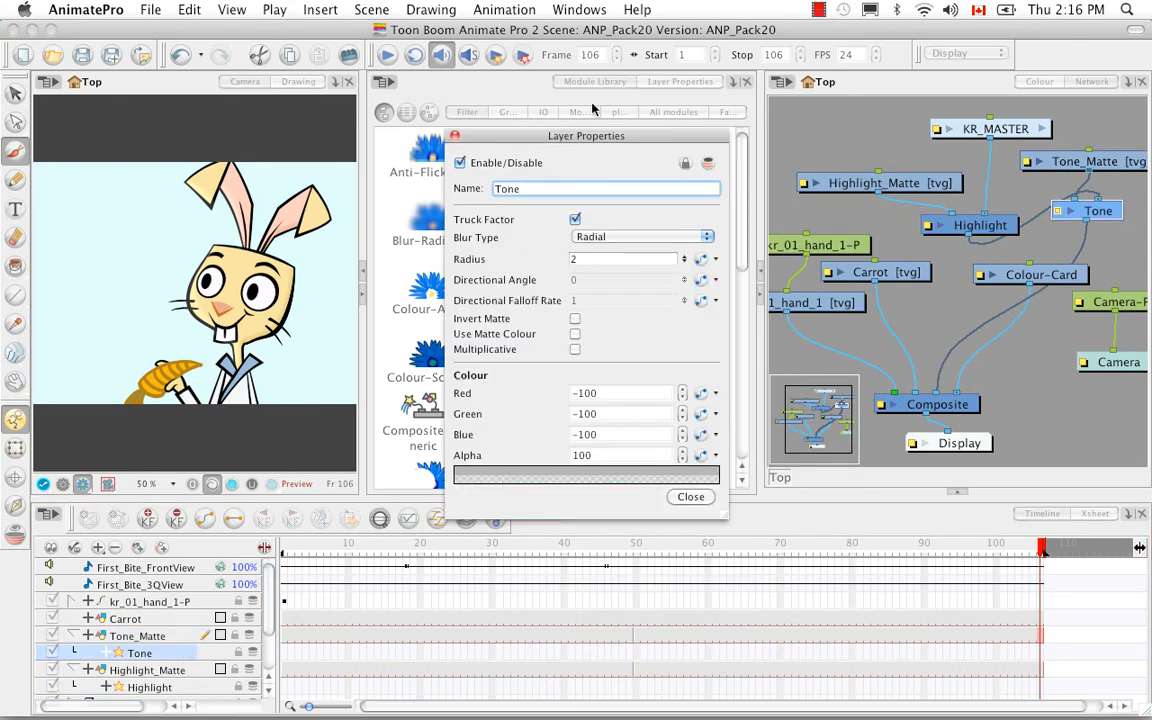
left_click(455, 137)
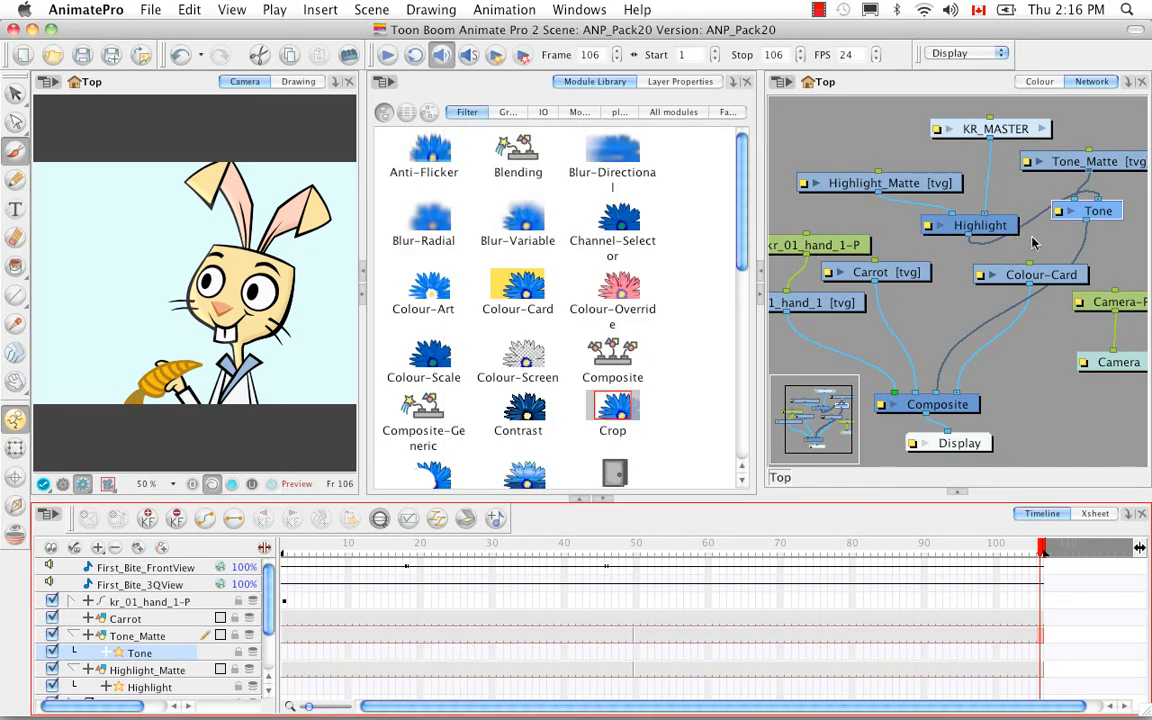
Try the Tone module's Invert Matte, Use Matte Colour and Multiplicative options, leaving them off, and set its blur radius to 2.4
double_click(1060, 216)
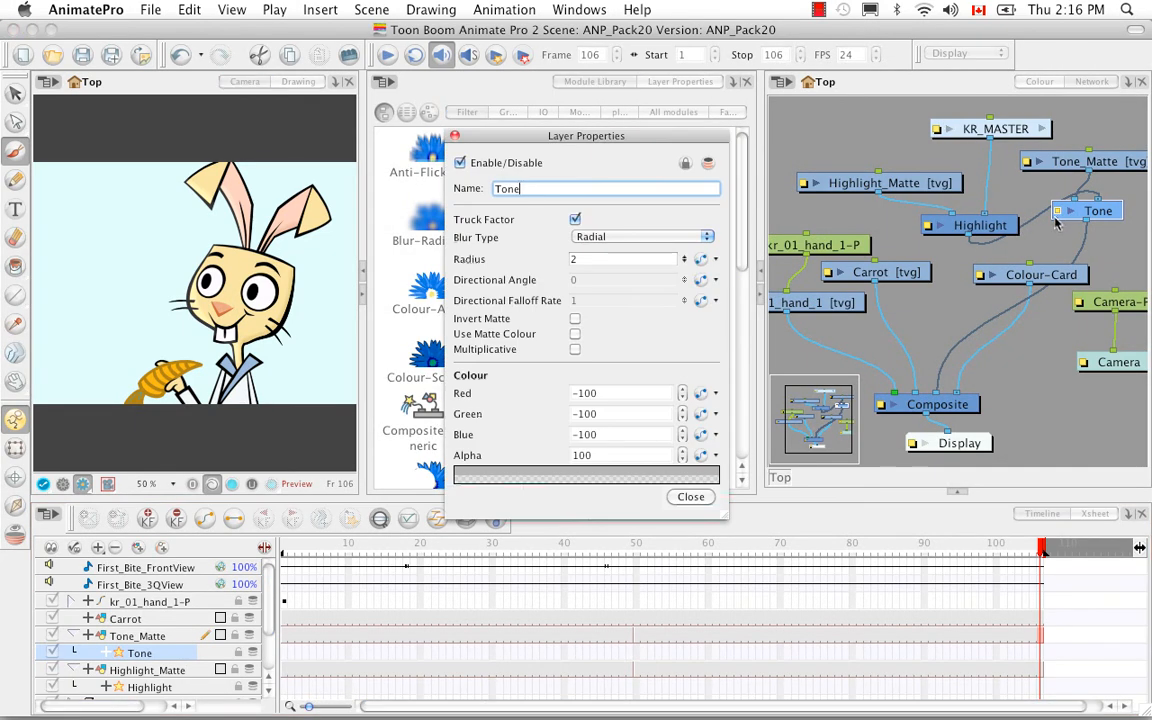
left_click(575, 319)
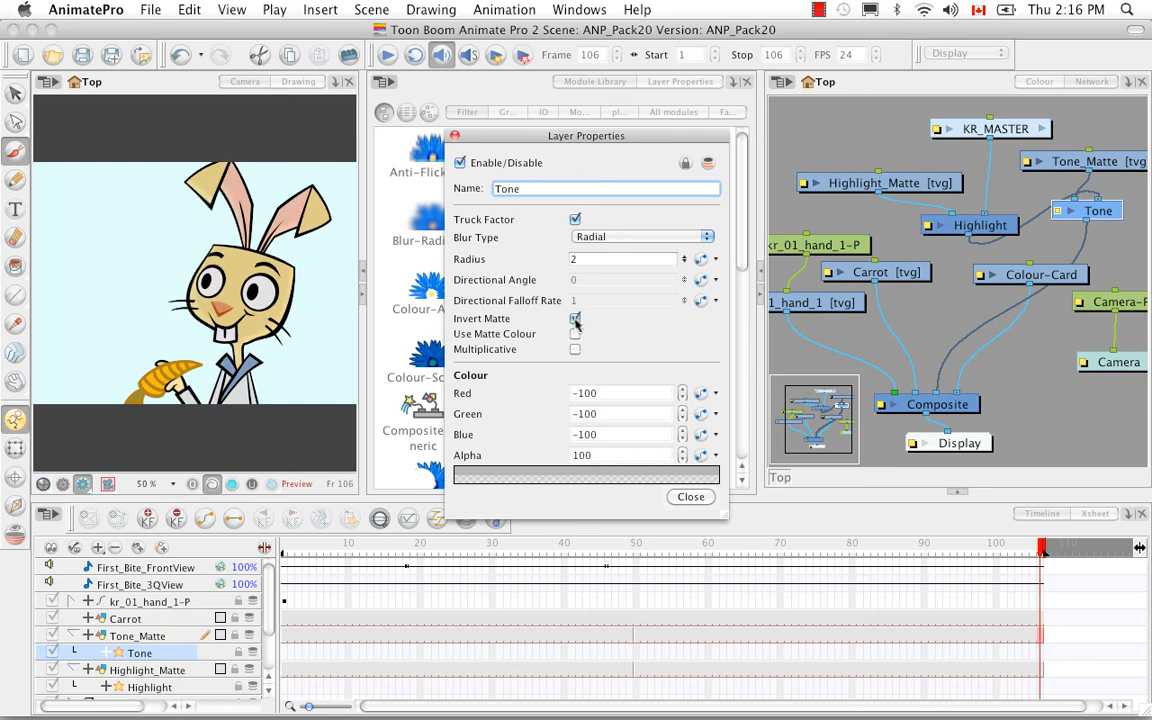
left_click(575, 319)
left_click(575, 334)
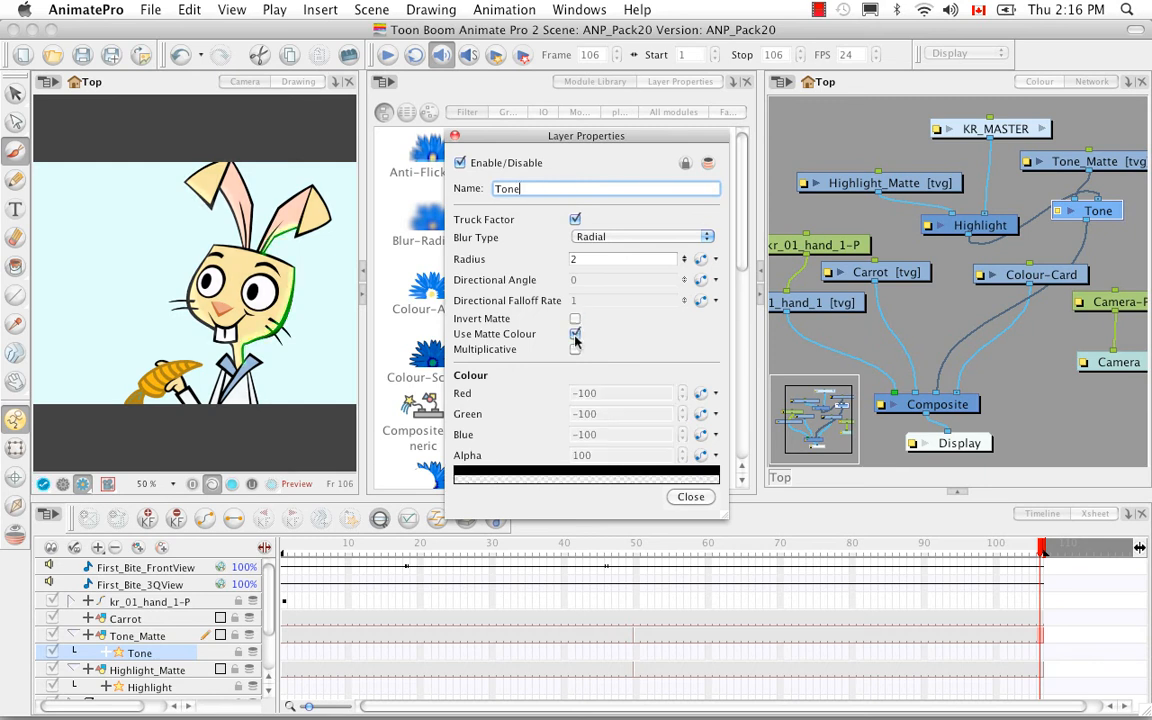
left_click(575, 335)
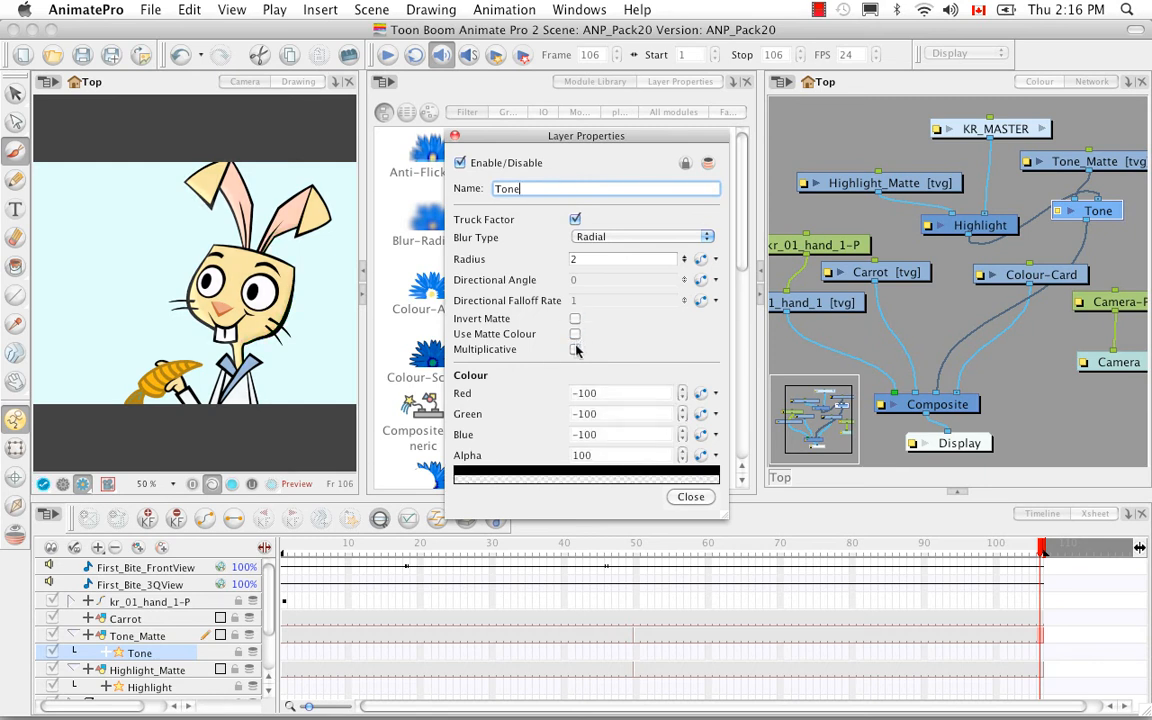
left_click(575, 349)
left_click_drag(684, 259, 686, 228)
left_click(456, 137)
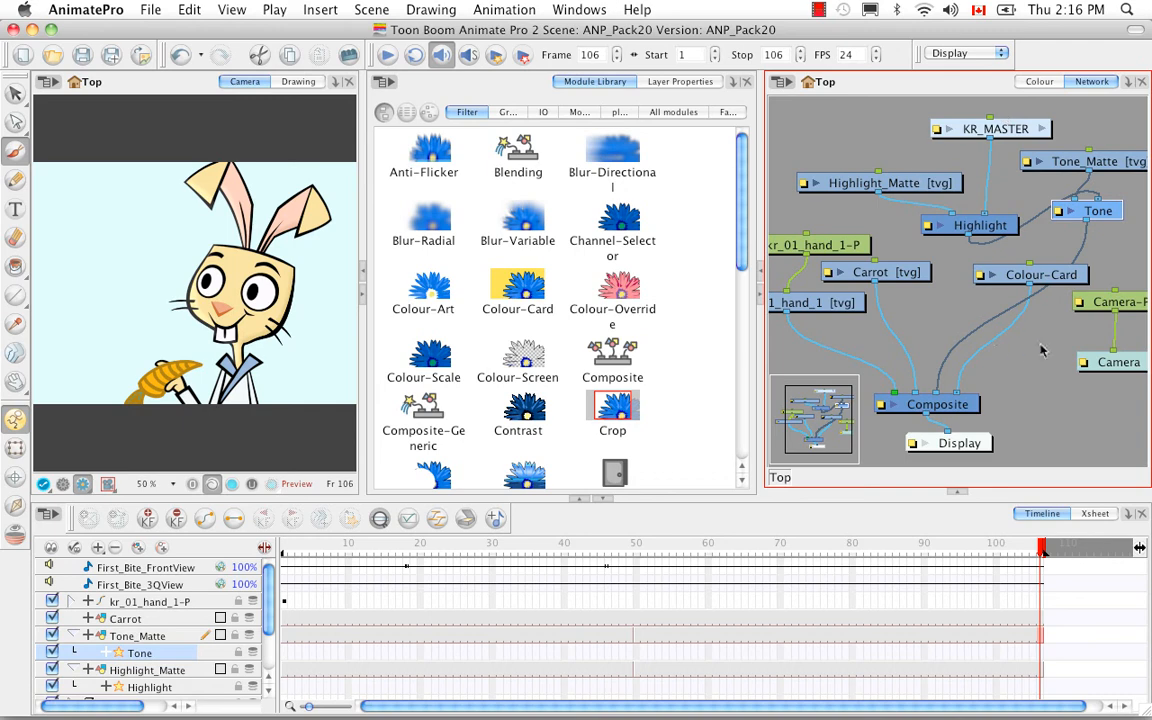
Enlarge the Network view and rearrange the modules, with Tone between Highlight and Composite, Tone_Matte above the hand peg and Colour-Card beside Highlight
key("grave")
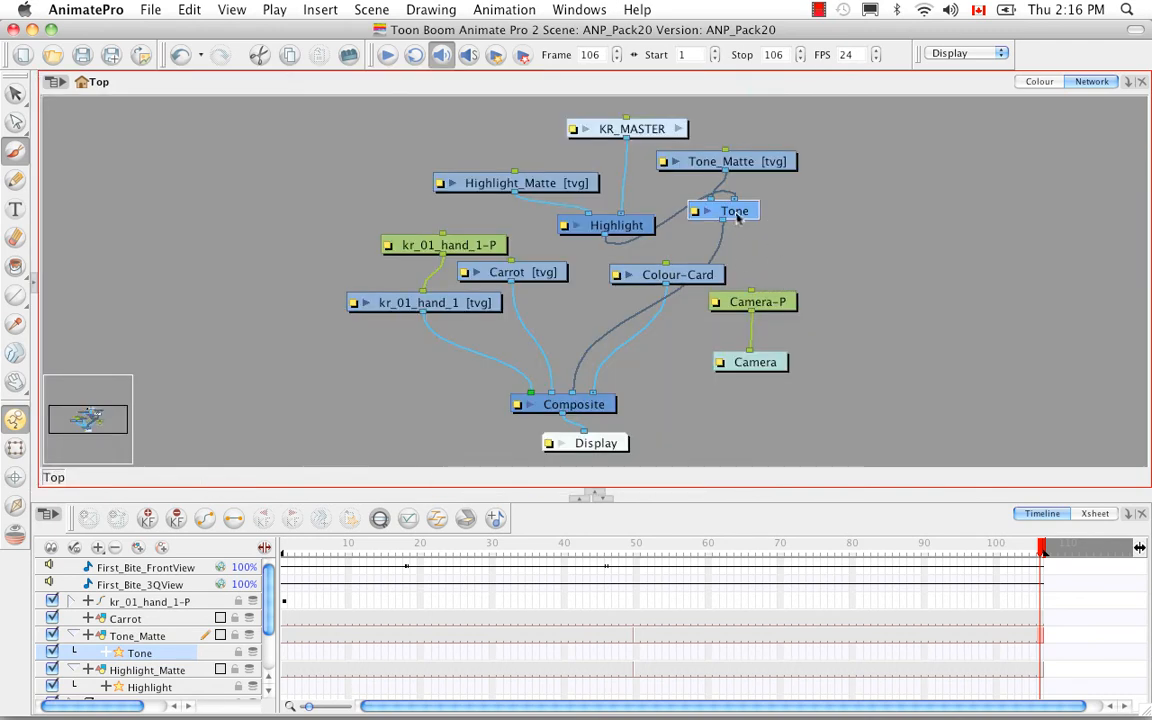
left_click_drag(740, 215, 601, 328)
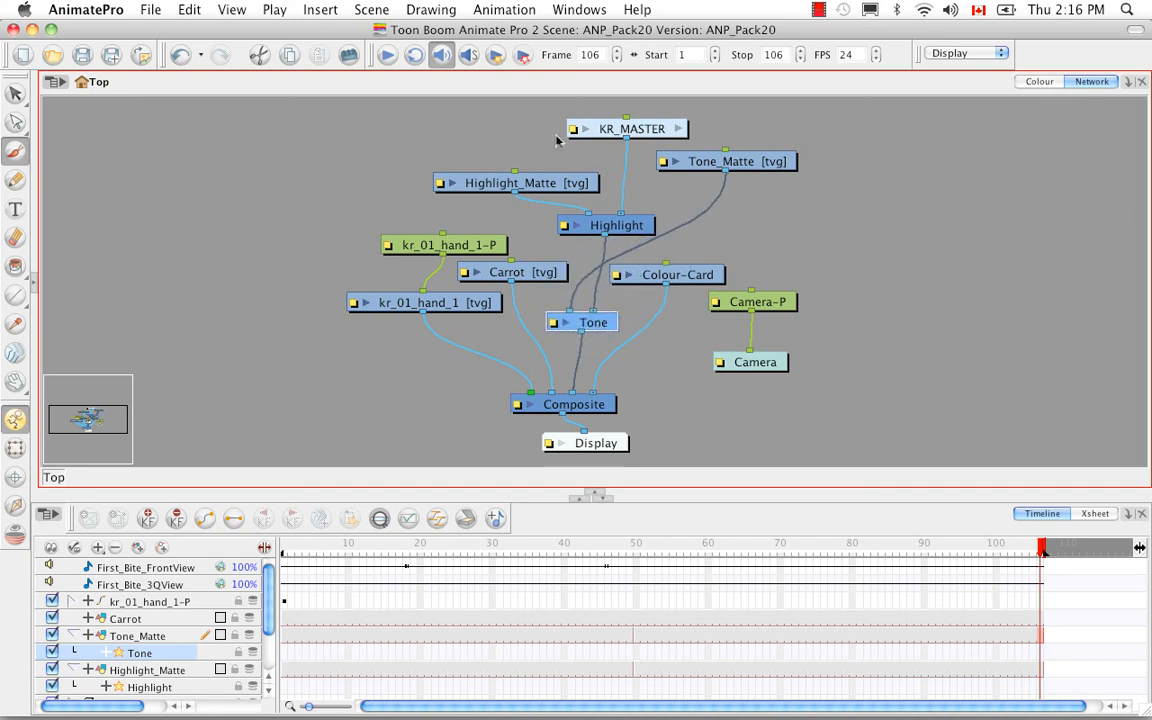
left_click_drag(400, 101, 590, 220)
left_click_drag(645, 123, 997, 147)
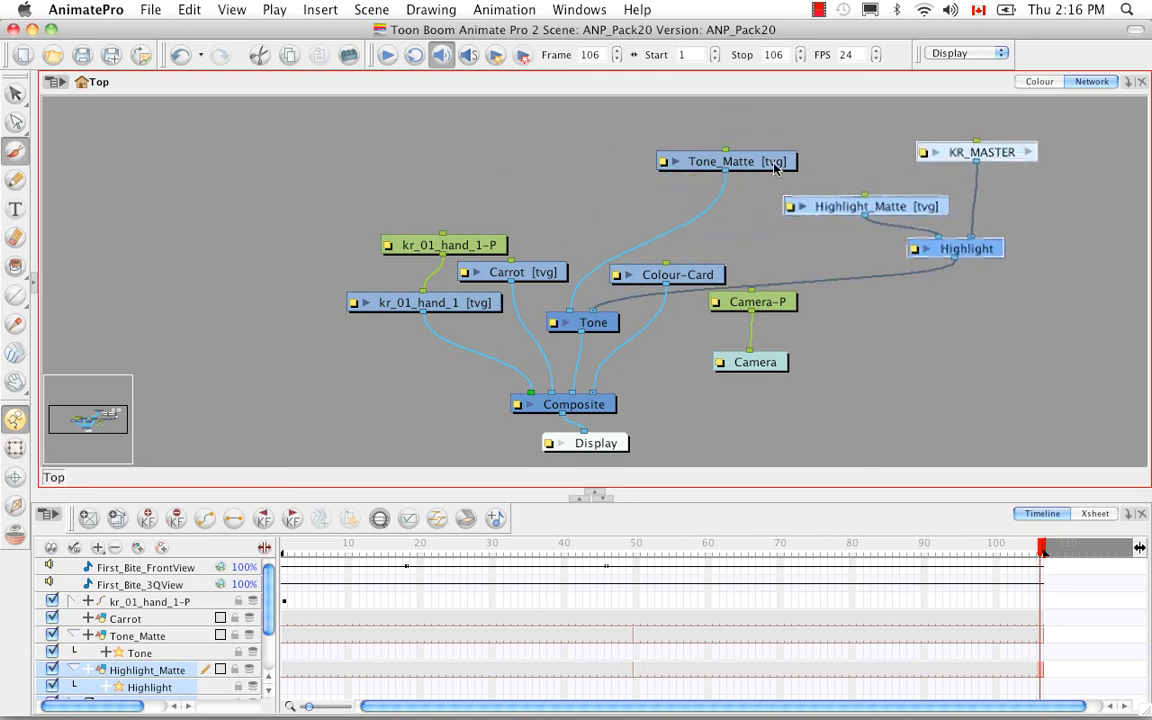
left_click_drag(736, 160, 564, 134)
left_click_drag(838, 110, 853, 224)
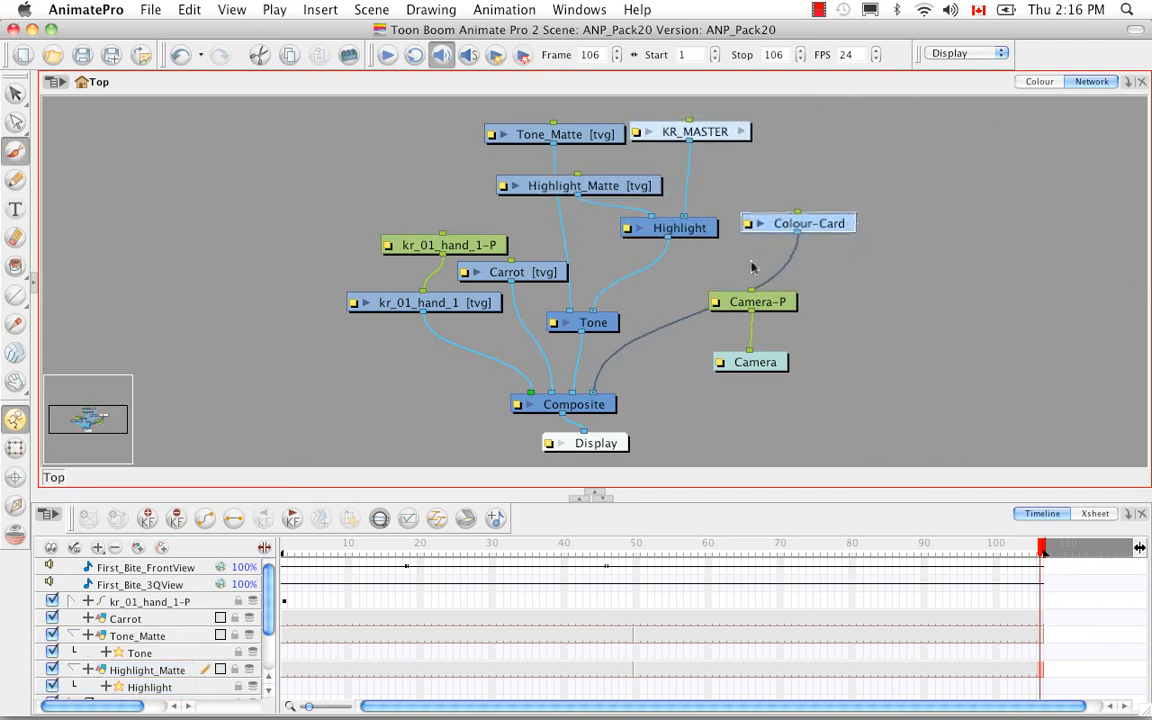
left_click_drag(535, 134, 431, 141)
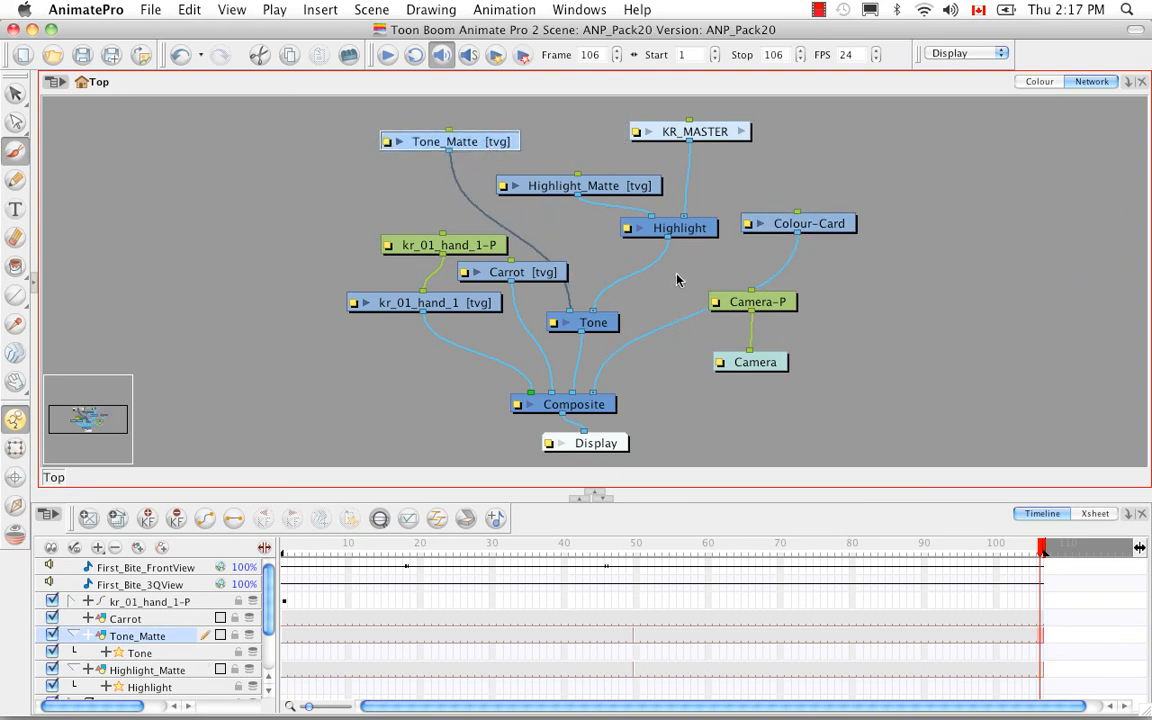
Connect Highlight directly to the Composite and KR_MASTER to Tone's image input, making the effects parallel, and restore the multi-view layout
mouse_move(690, 145)
left_mouse_down()
mouse_move(784, 189)
mouse_move(687, 170)
left_mouse_up()
left_click(594, 318)
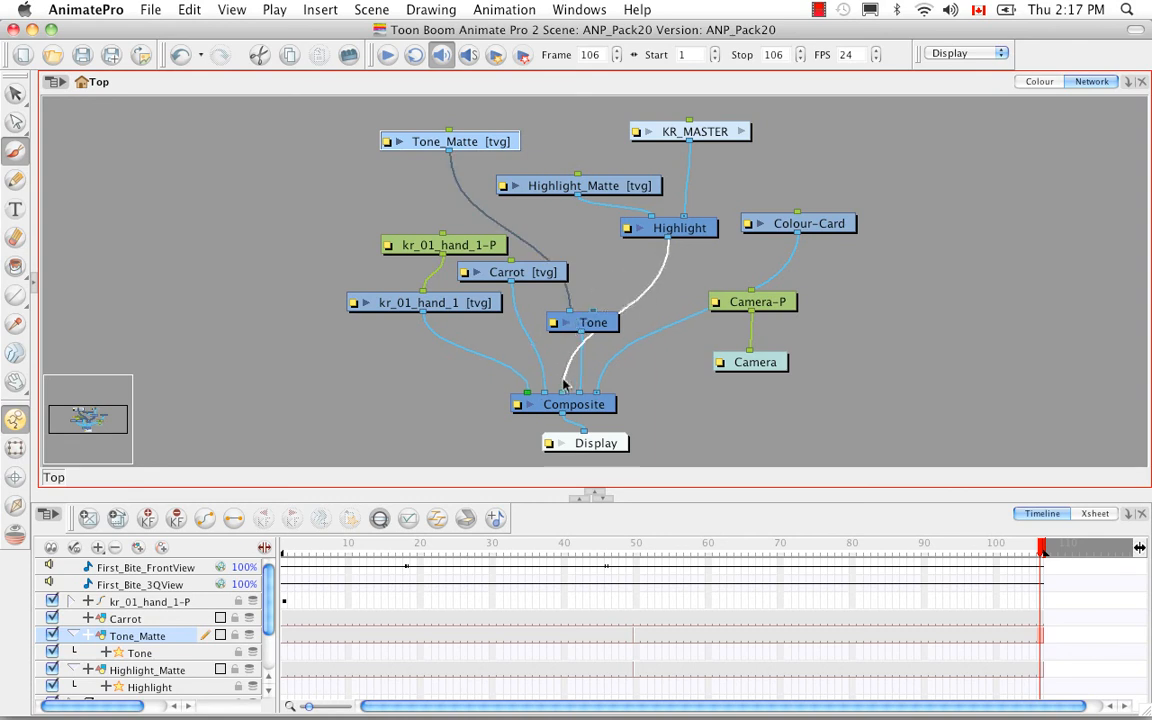
left_click_drag(602, 323, 619, 267)
left_click_drag(689, 147, 607, 256)
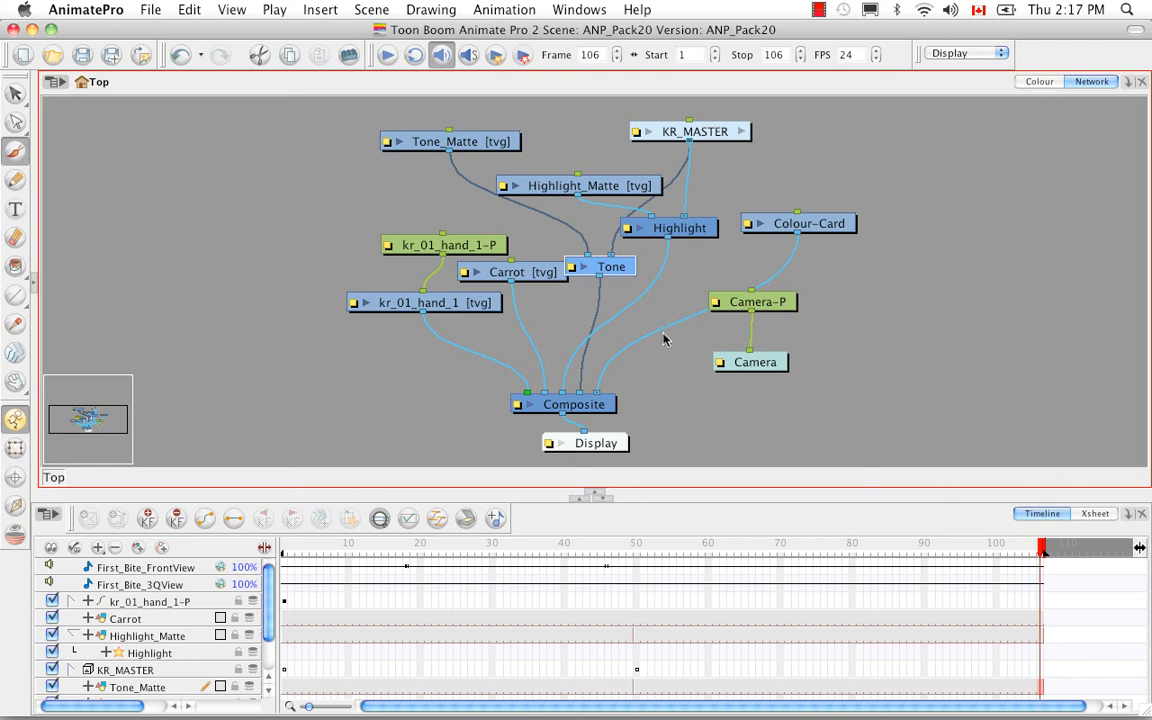
left_click(35, 283)
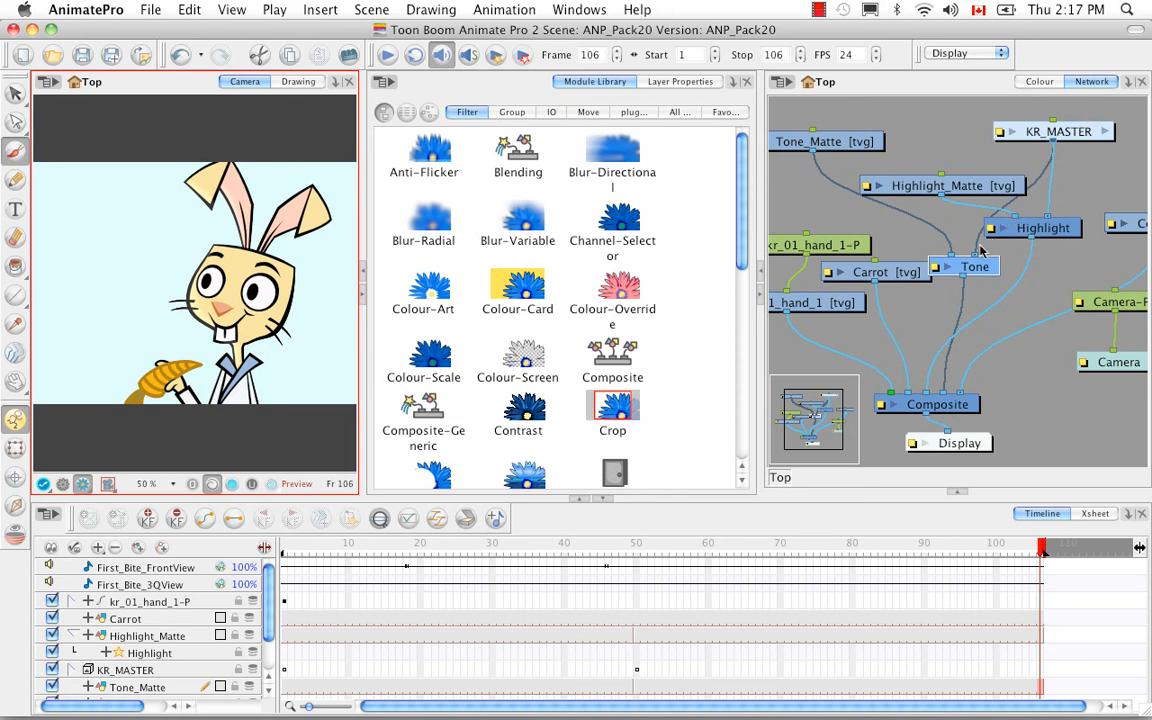
Swap the Tone and Highlight connections on the Composite so that Tone is in front of Highlight
left_click(927, 399)
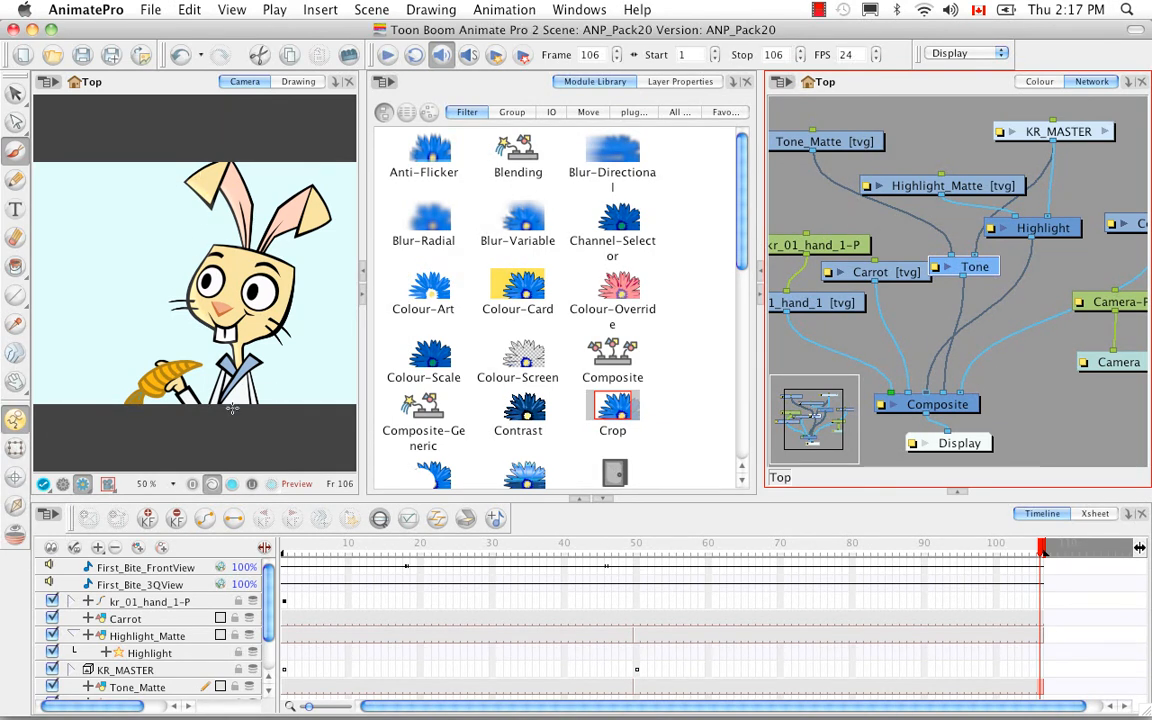
left_click(940, 397)
left_click_drag(940, 398, 946, 398)
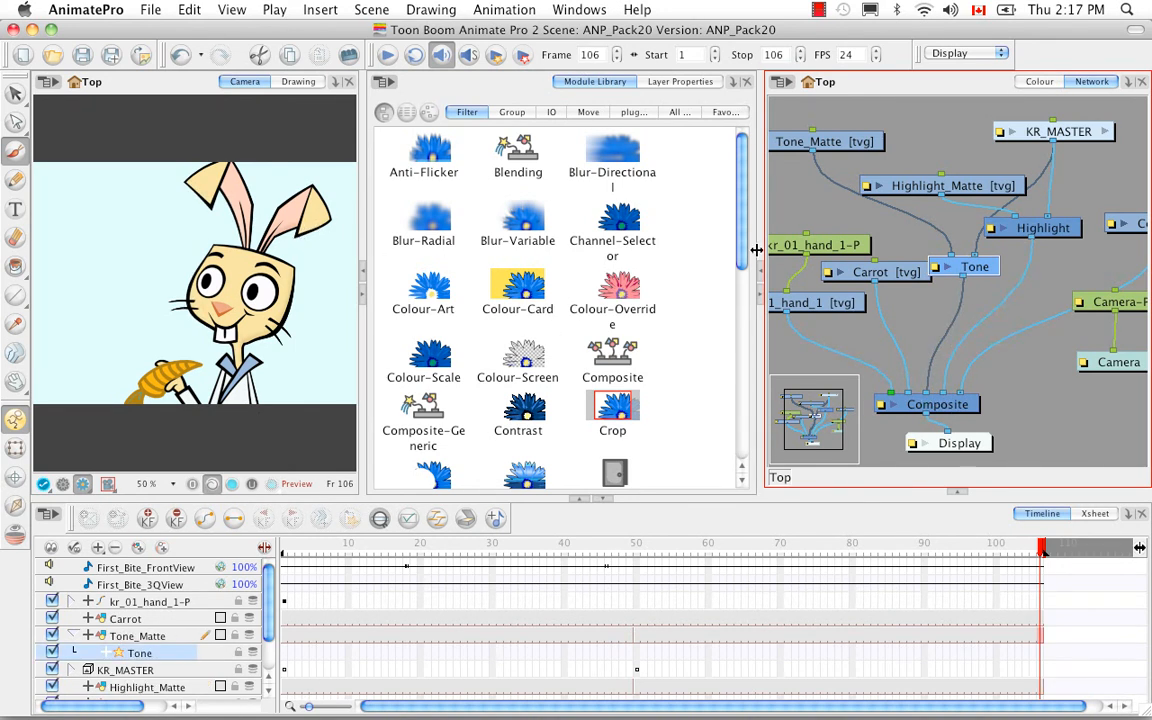
Turn on Use Matte Colour in the Tone module's properties and close them
left_click(935, 267)
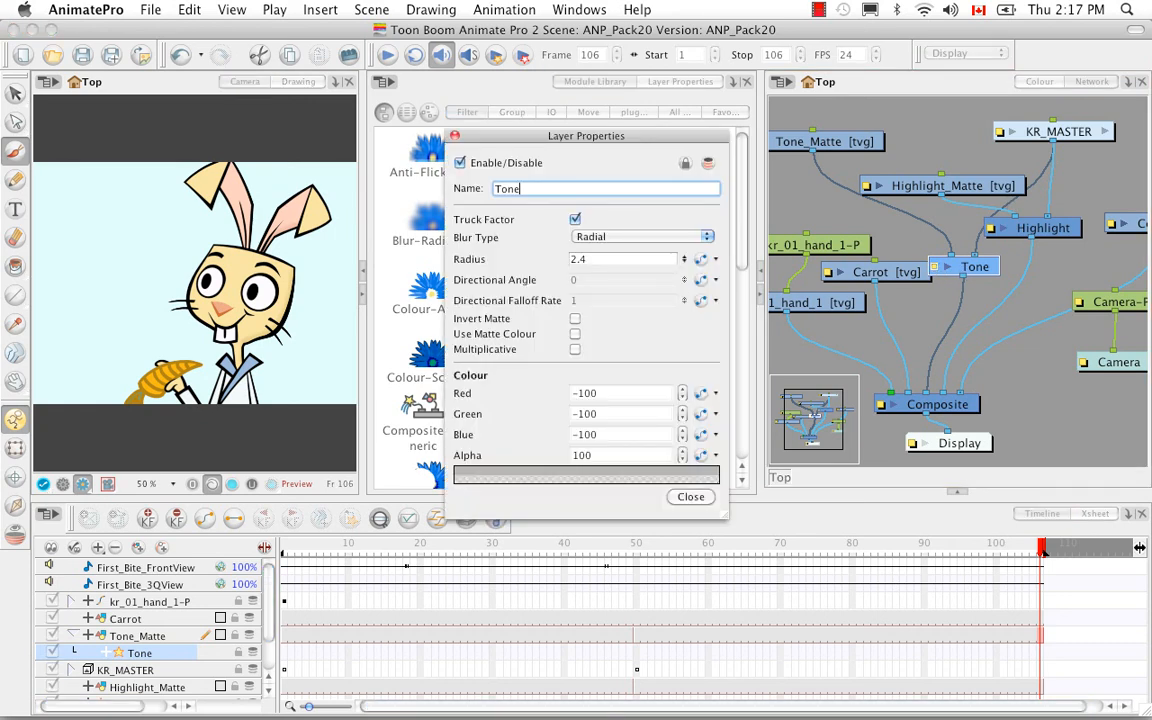
left_click(575, 334)
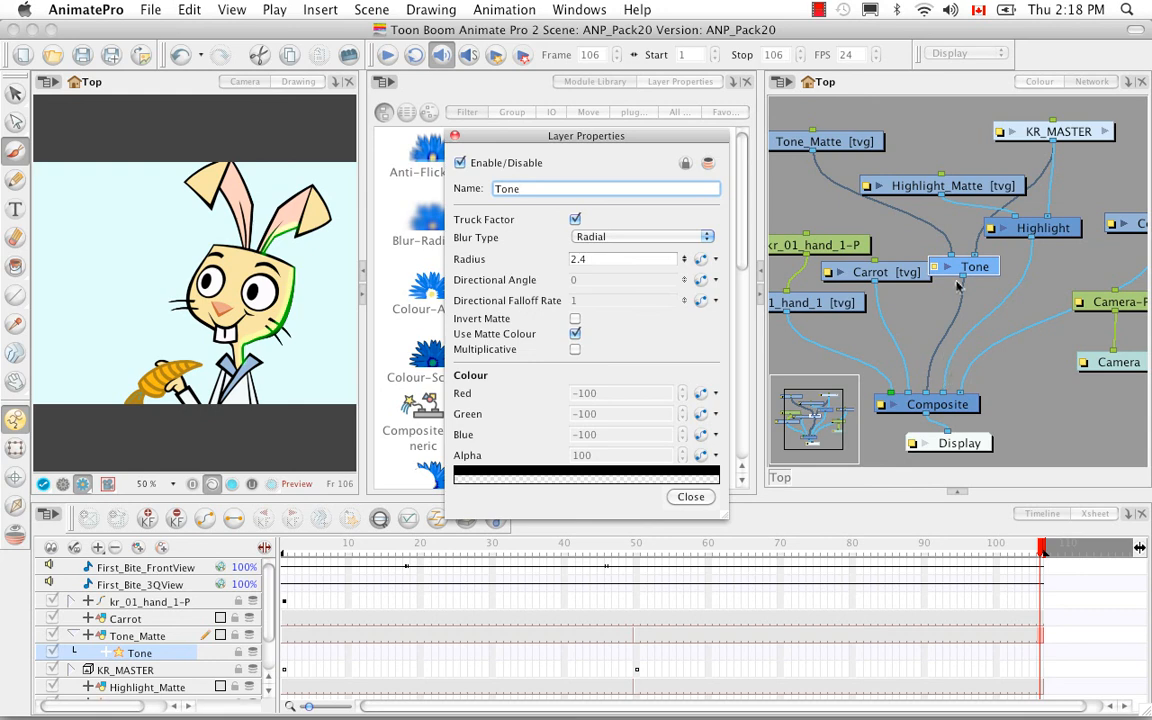
left_click(455, 137)
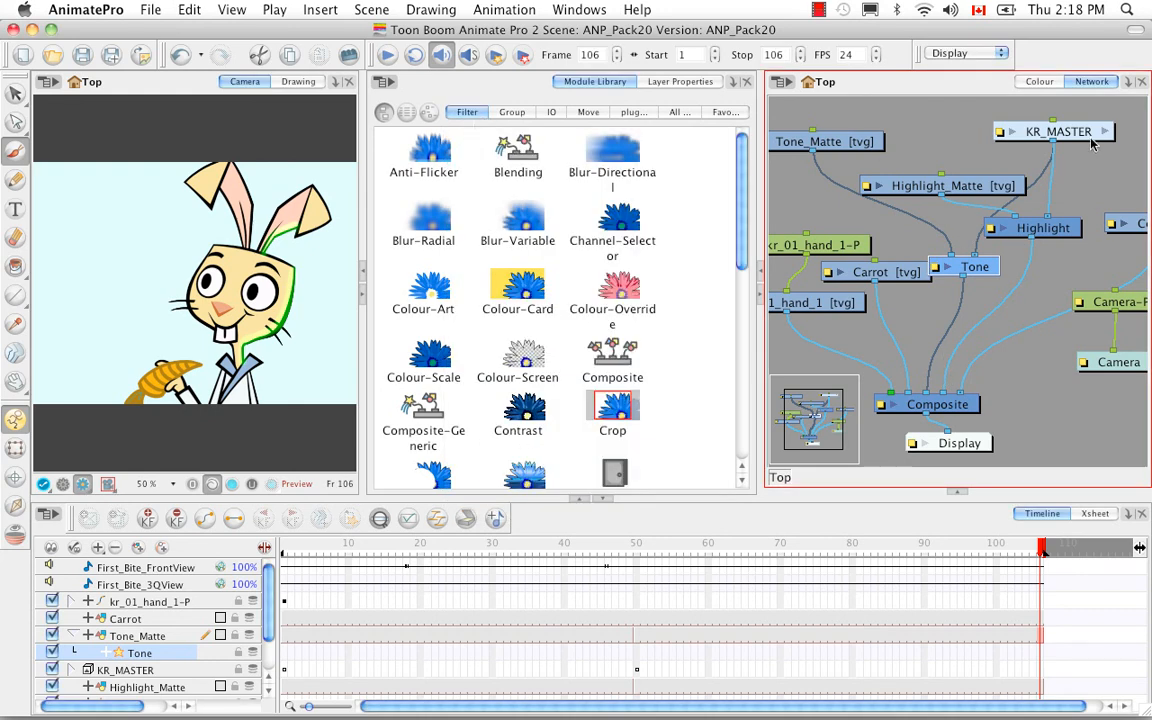
Detach KR_MASTER from Tone and Highlight from the Composite, and connect Highlight's output to Tone's image input
left_click_drag(975, 256, 983, 223)
left_click_drag(944, 395, 1003, 284)
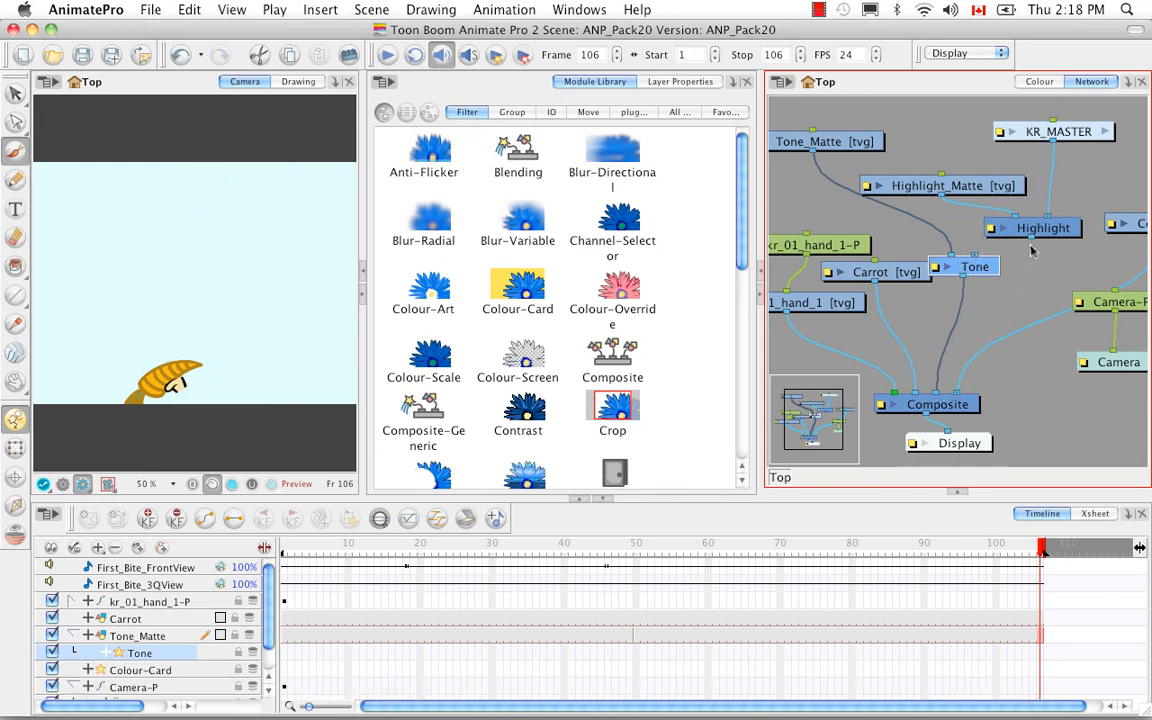
left_click_drag(1031, 239, 975, 260)
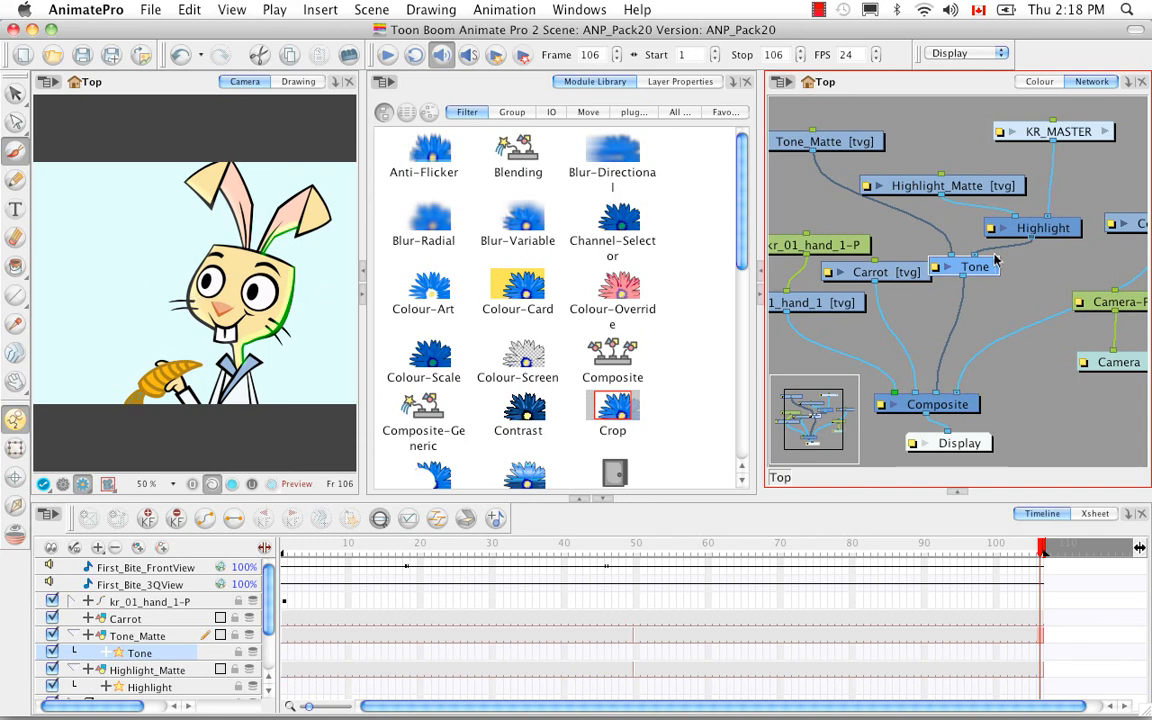
Turn off Use Matte Colour and turn on Multiplicative in the Tone module's properties
left_click(936, 267)
left_click(574, 333)
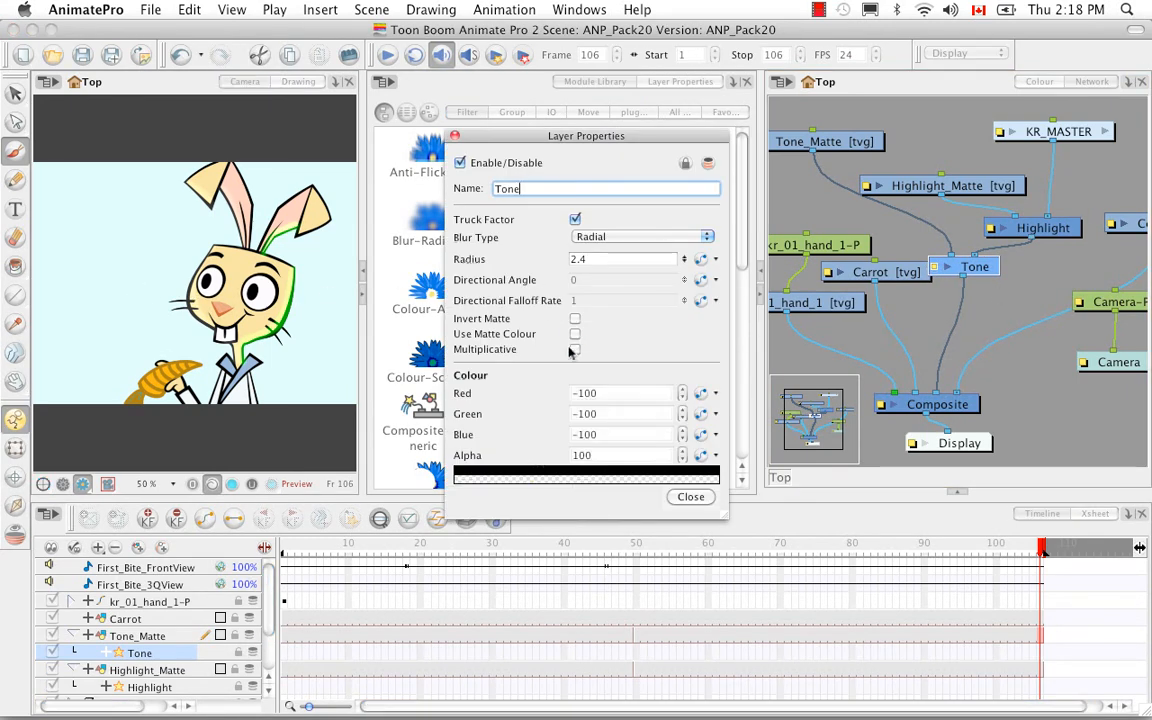
left_click(575, 349)
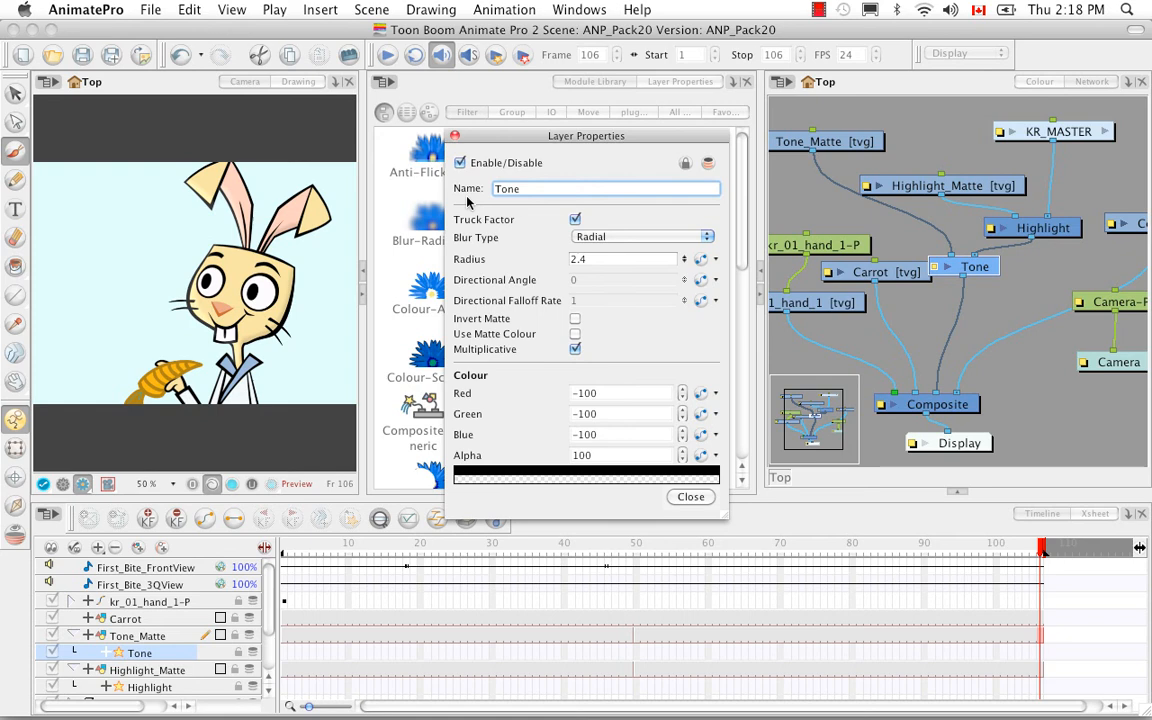
left_click(455, 136)
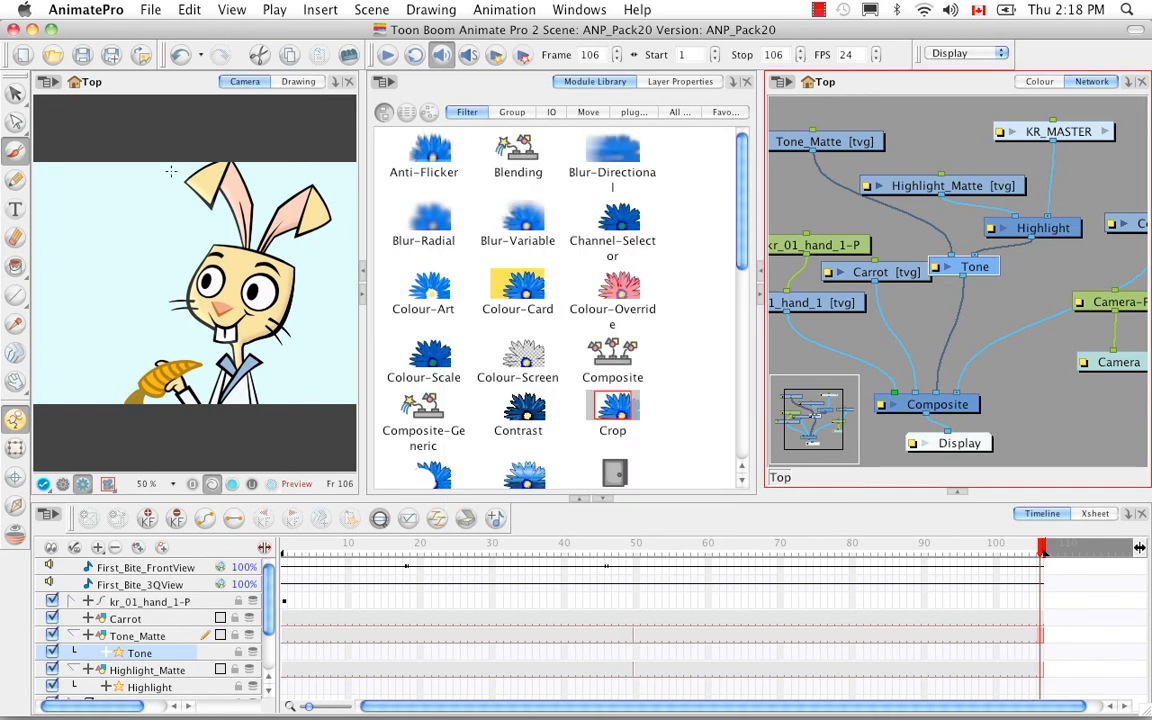